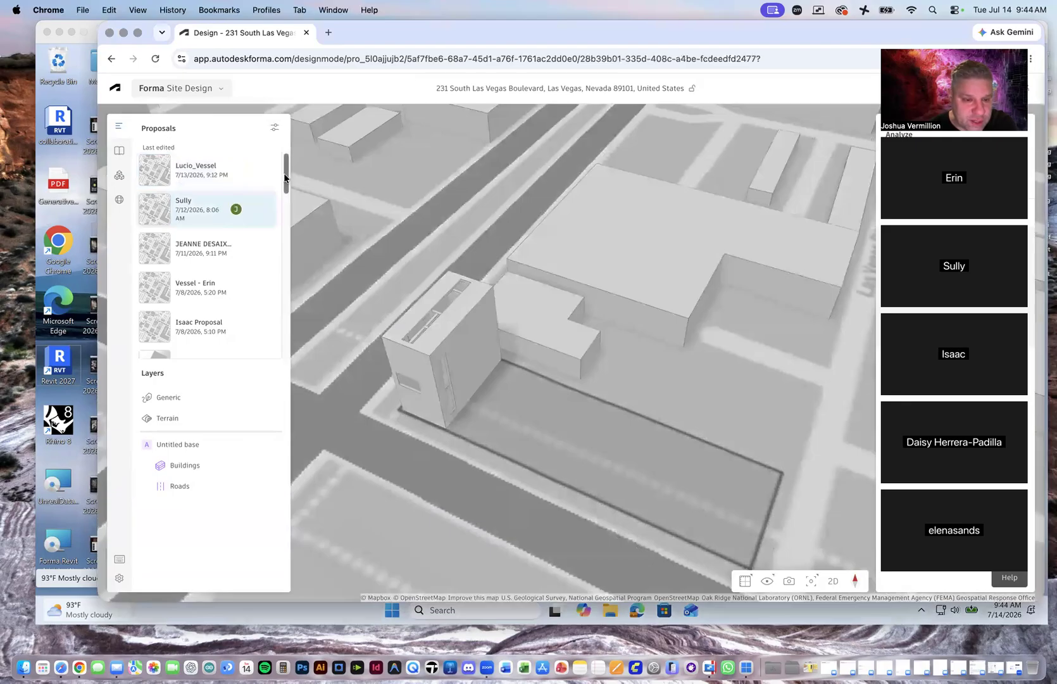
Open the Site Boundary proposal from the list of last edited proposals.
scroll(284, 224, "down", 4)
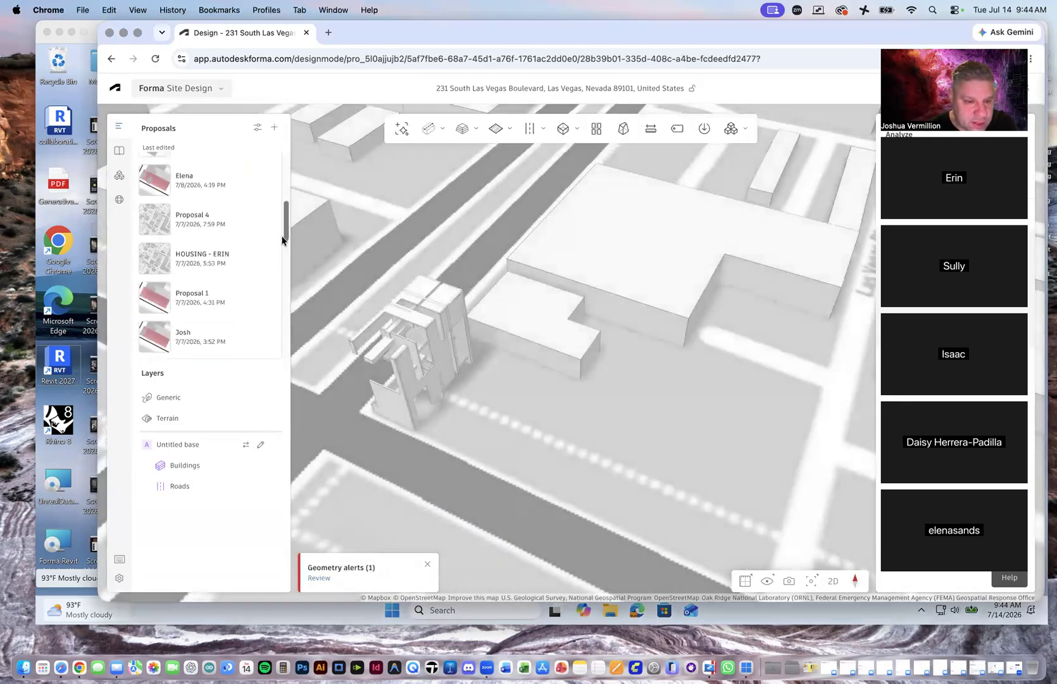
left_click(237, 269)
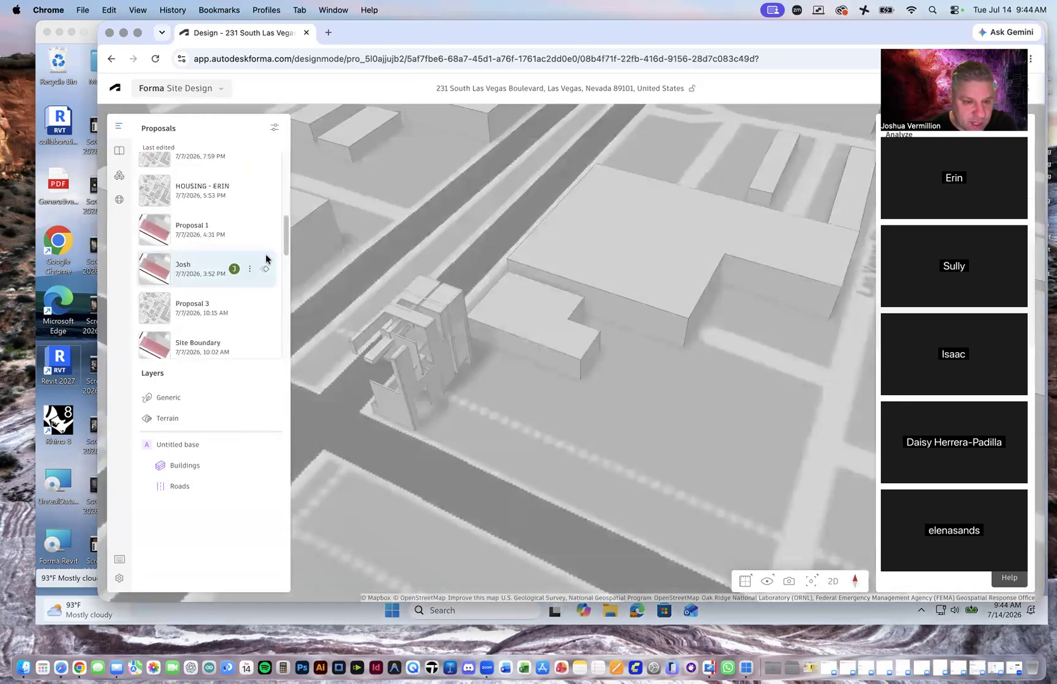
scroll(222, 277, "down", 3)
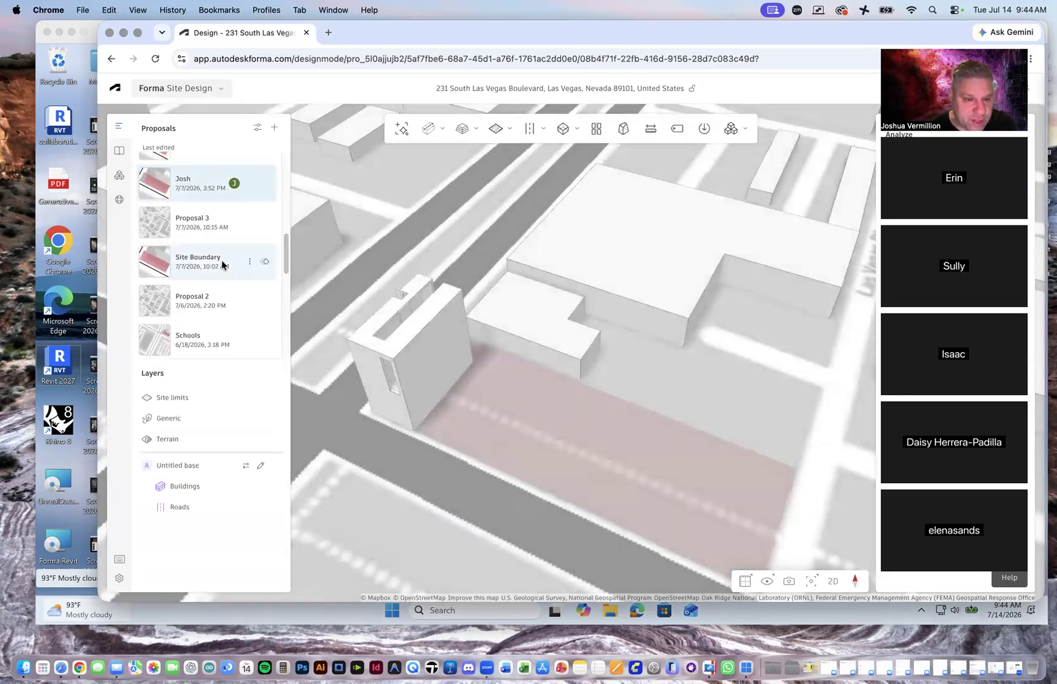
left_click(222, 262)
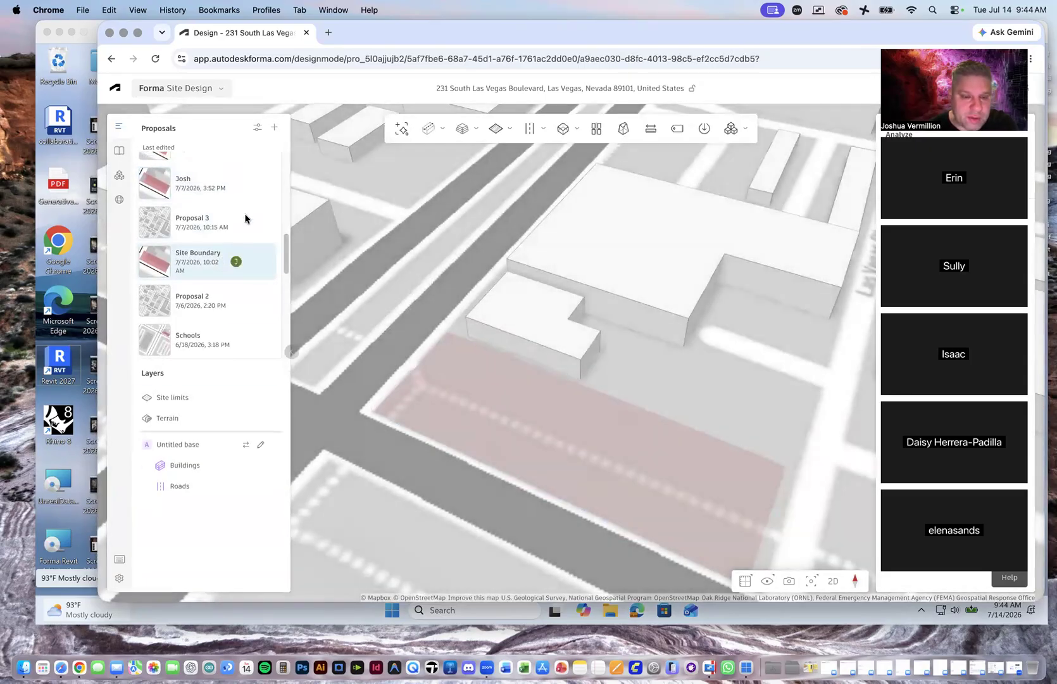
Delete the existing site limit from the corner lot in the Site Boundary proposal.
scroll(584, 350, "down", 3)
scroll(583, 350, "down", 5)
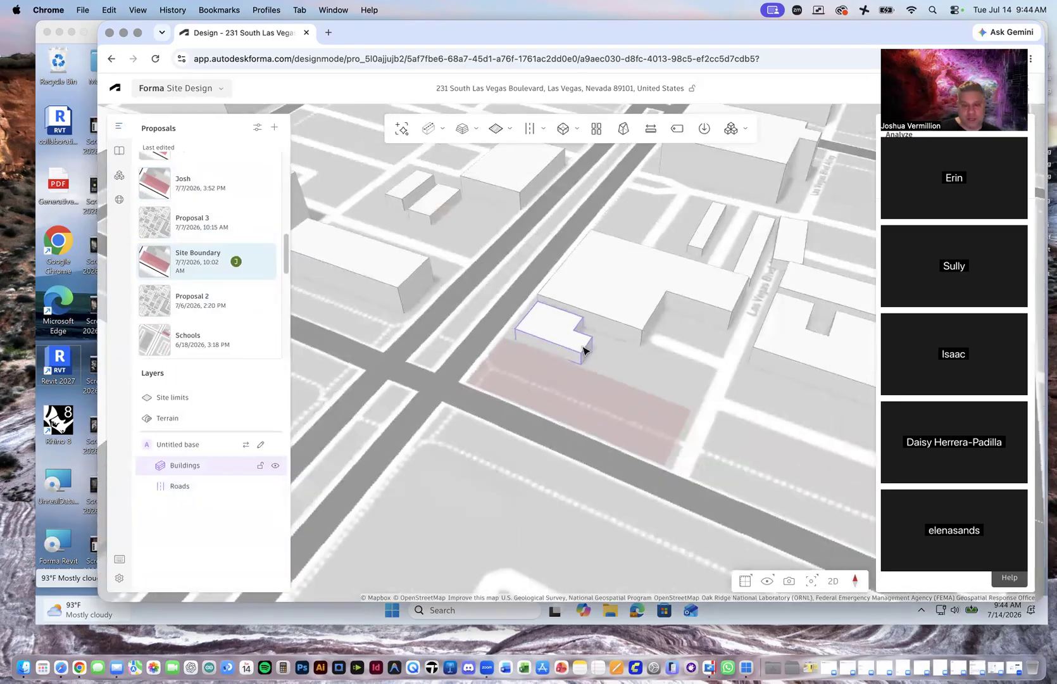
scroll(574, 371, "up", 6)
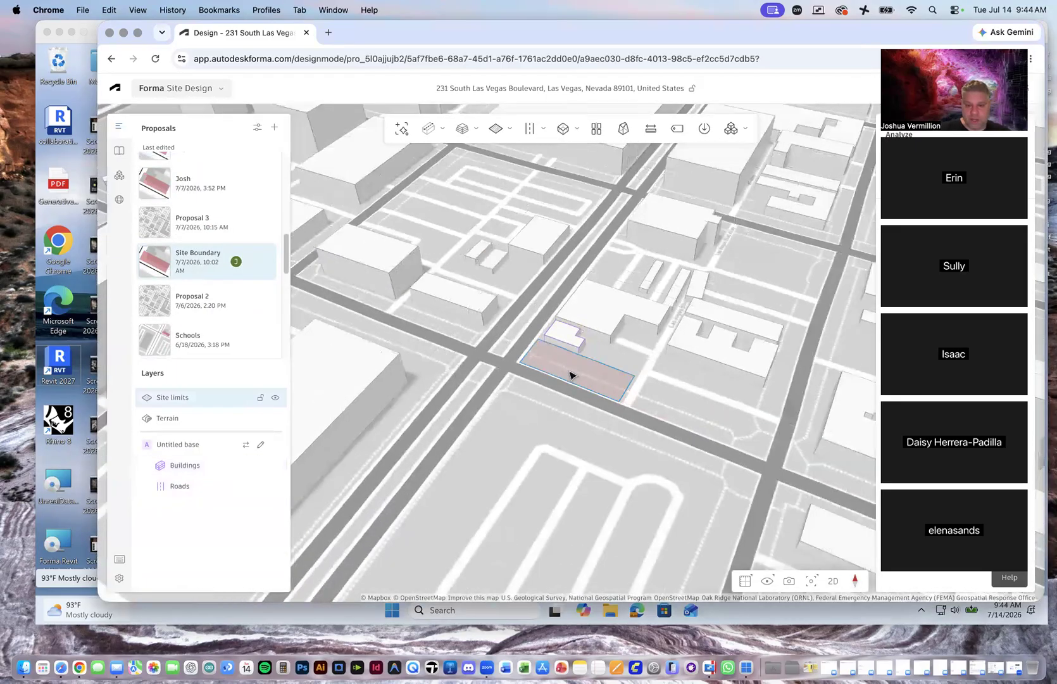
left_click(628, 359)
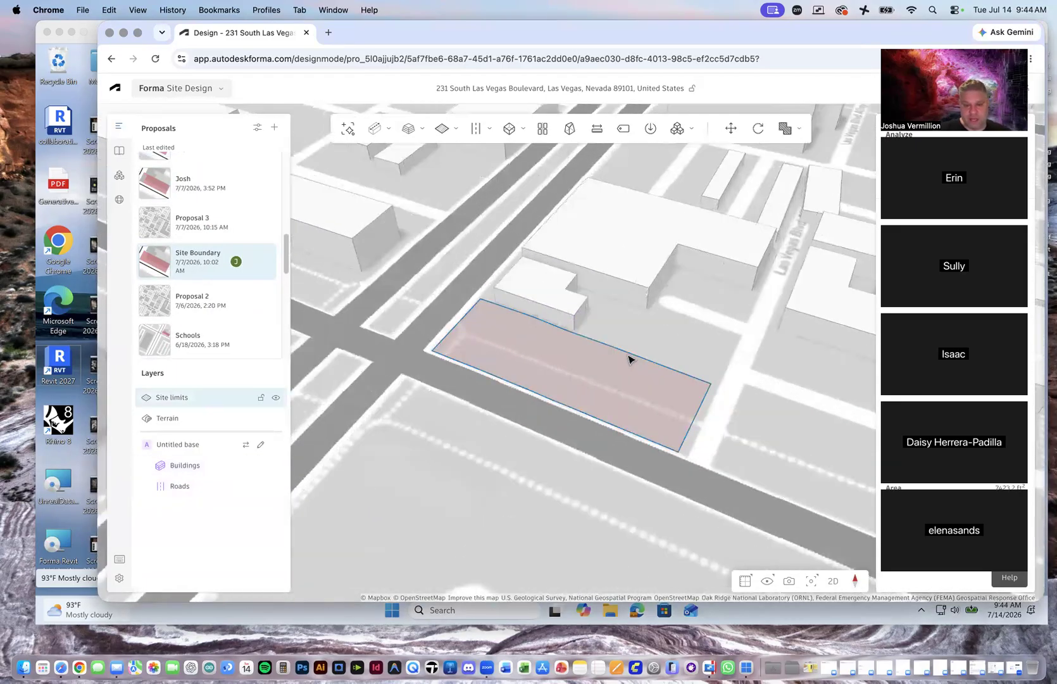
scroll(629, 360, "up", 3)
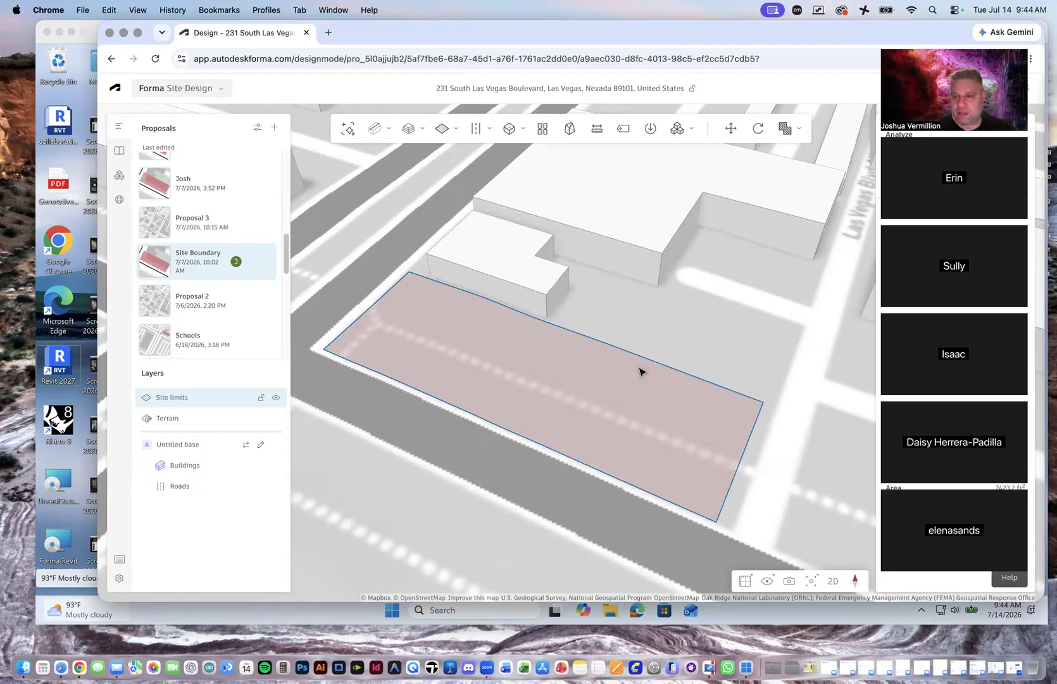
key("Delete")
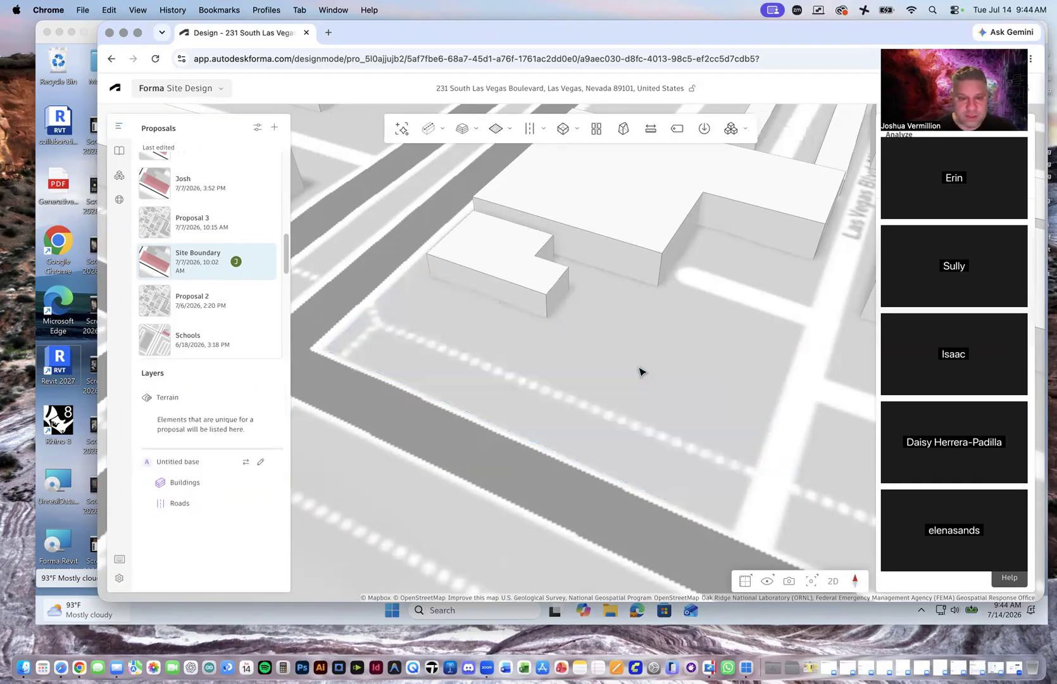
Draw a rectangular site limit on the corner lot, with a 50' short side and a 140' long side.
left_click(565, 131)
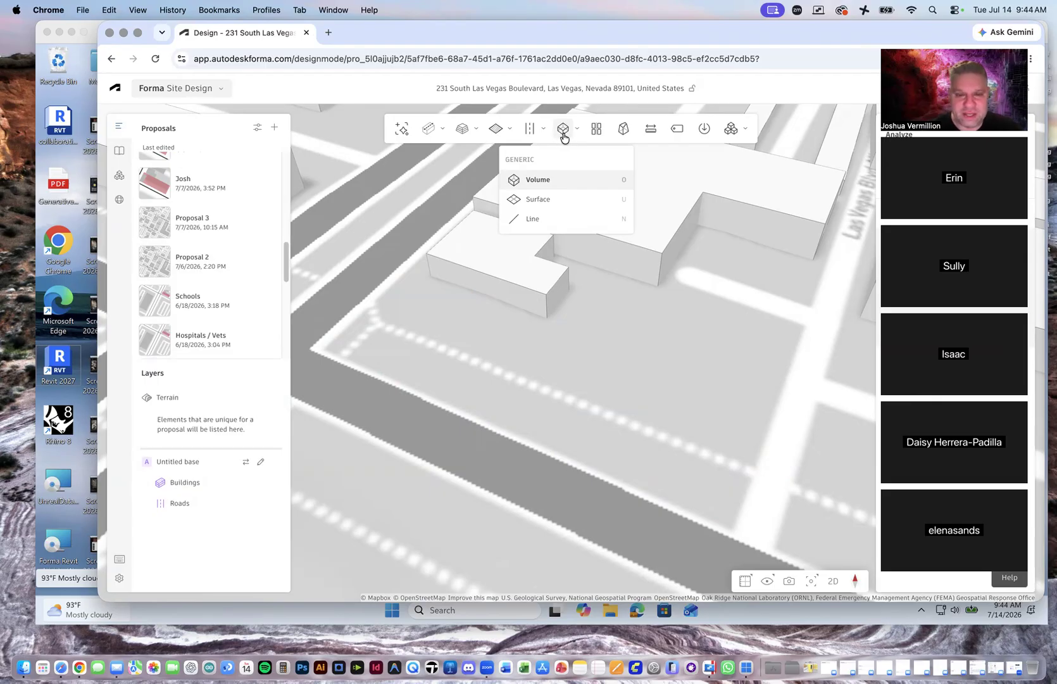
mouse_move(463, 132)
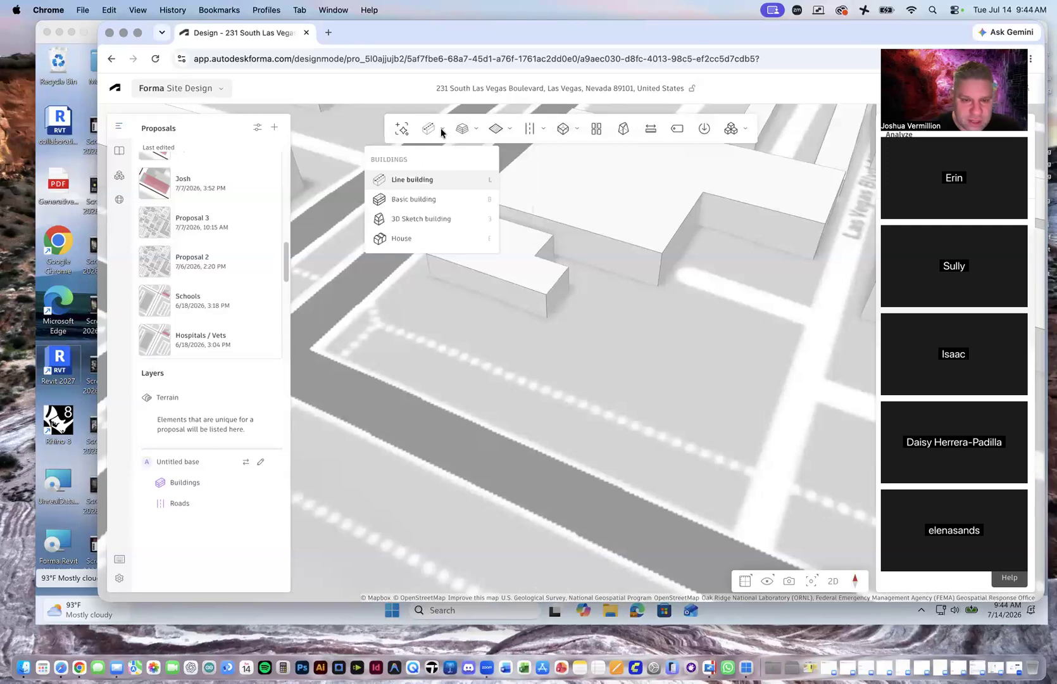
mouse_move(504, 138)
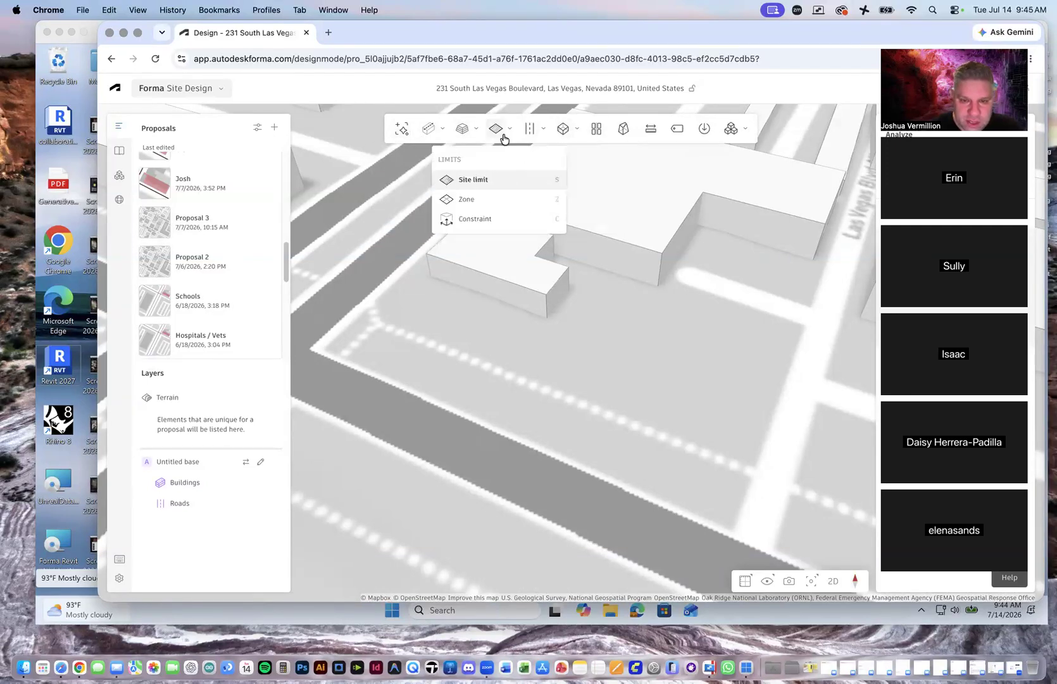
left_click(503, 181)
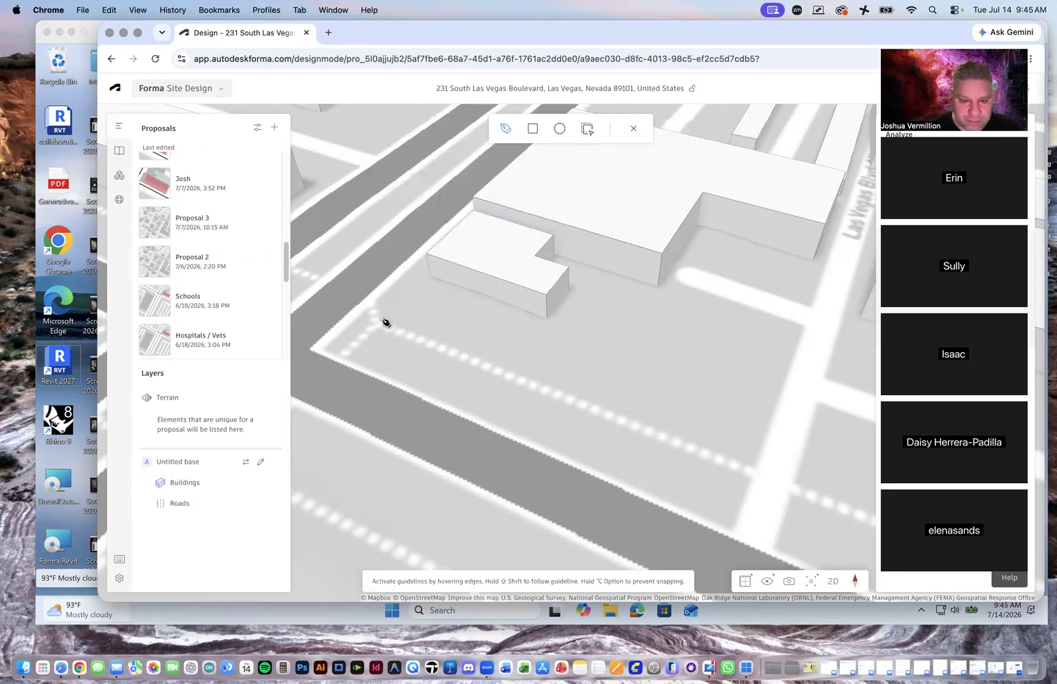
left_click(408, 273)
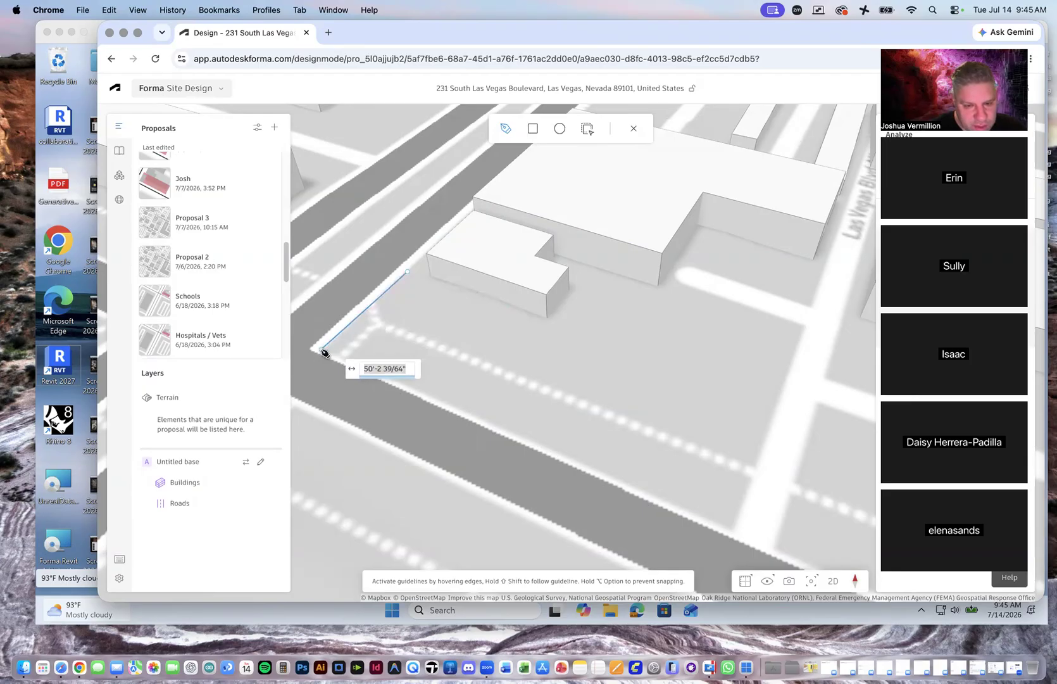
type("50'")
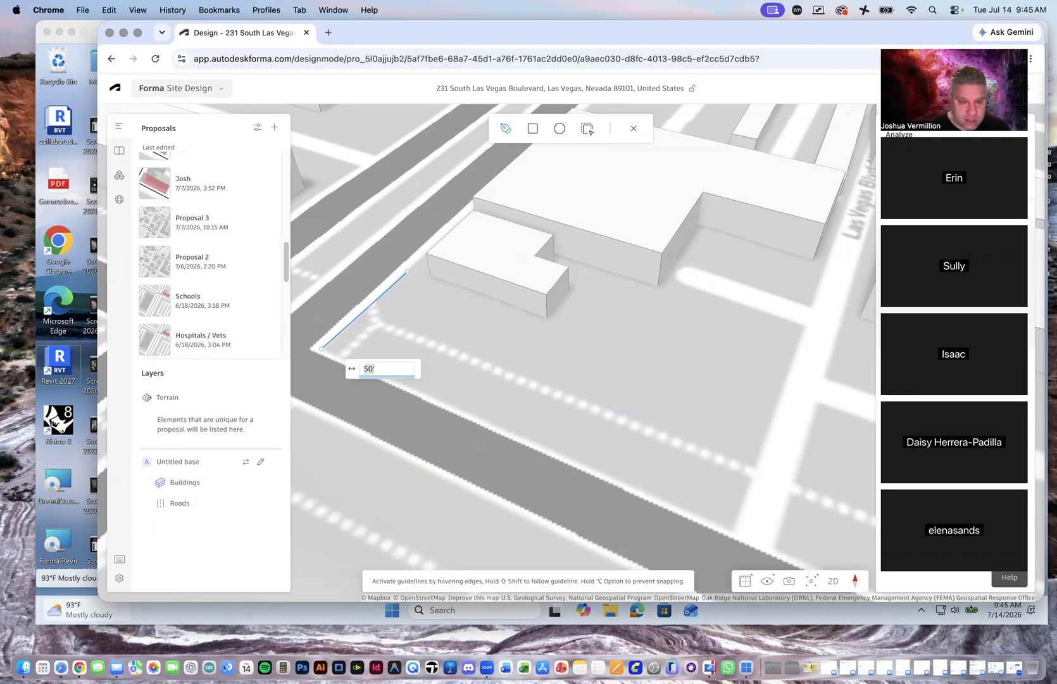
left_click(324, 353)
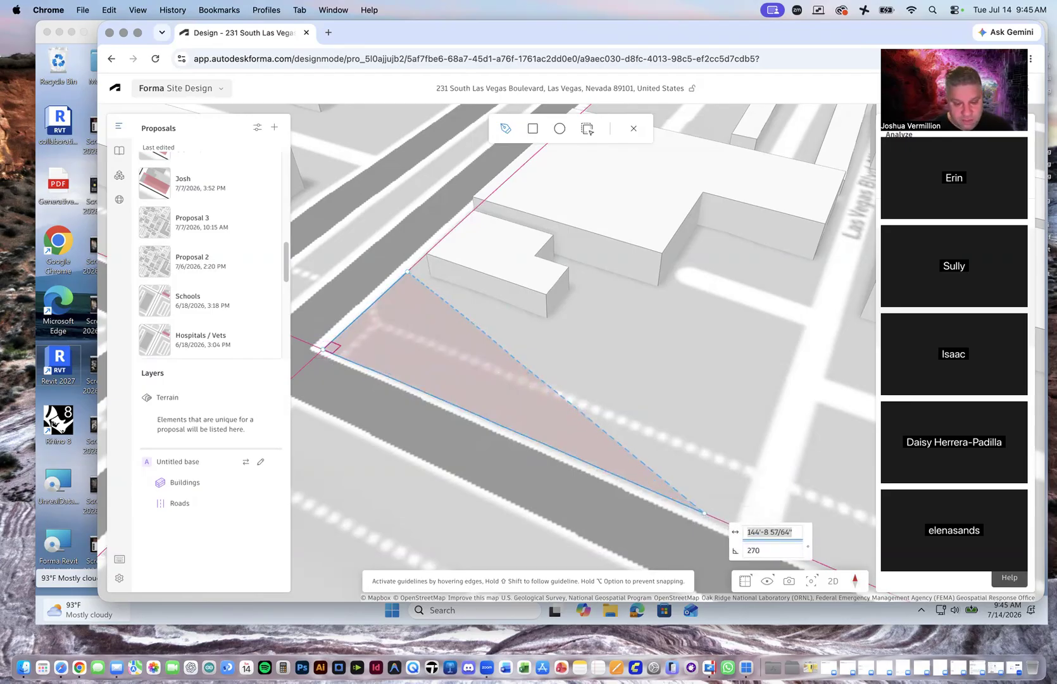
type("140")
key("Return")
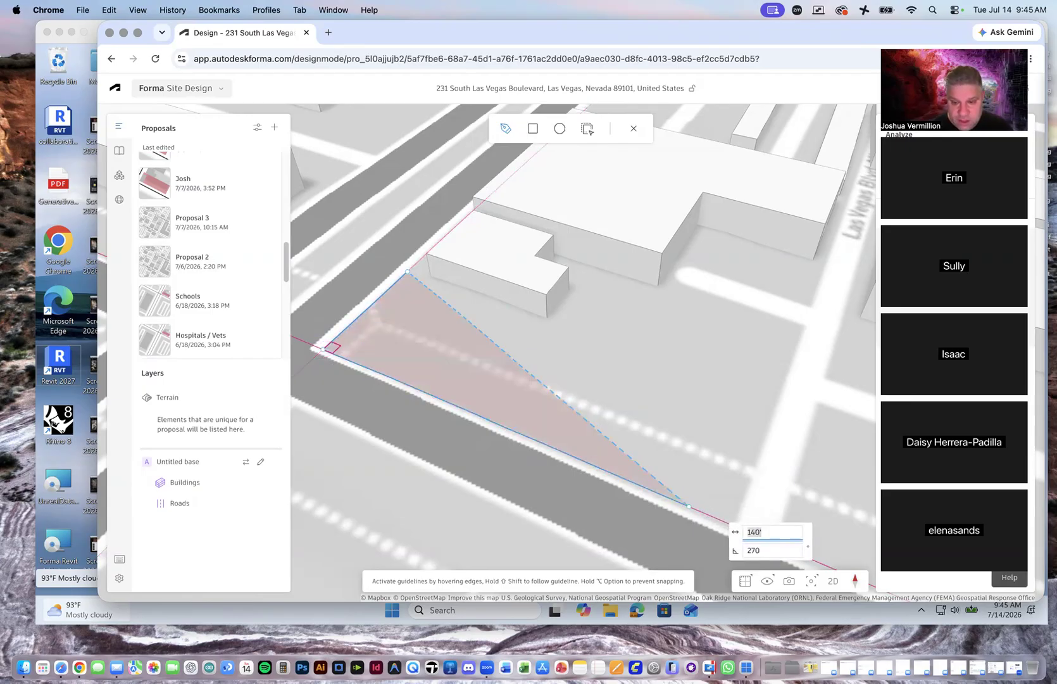
left_click(689, 509)
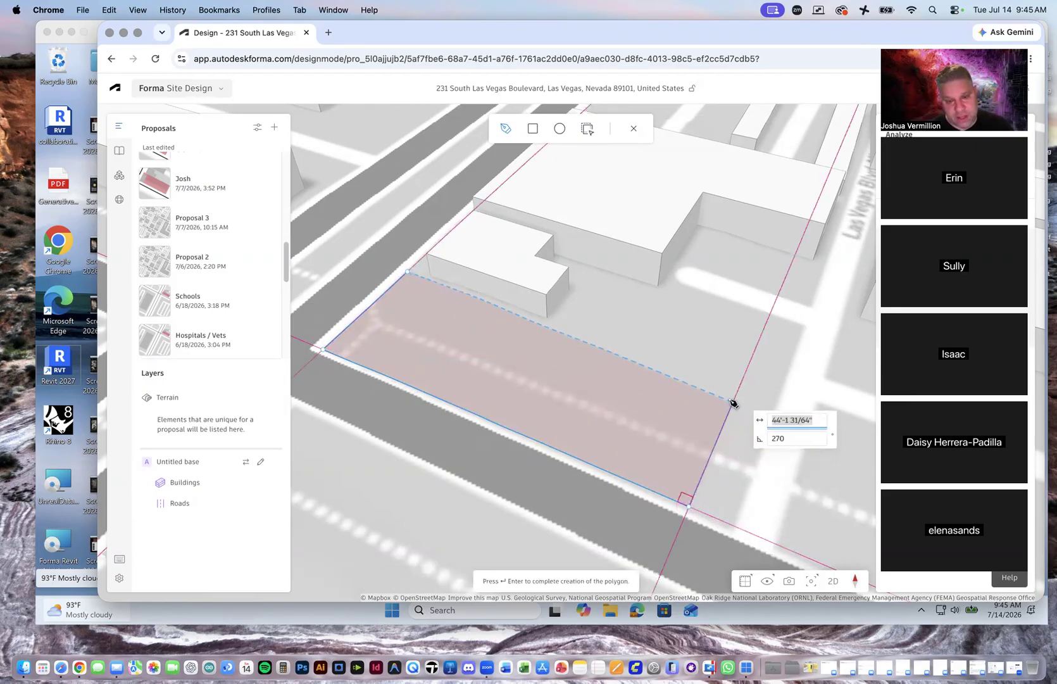
left_click(733, 393)
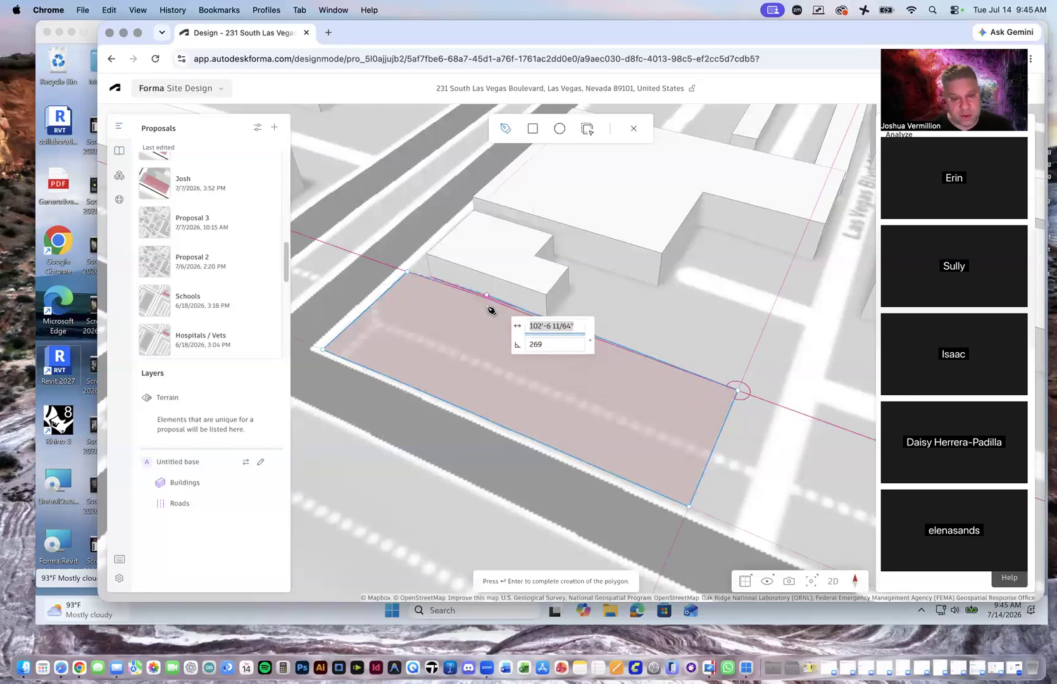
key("Return")
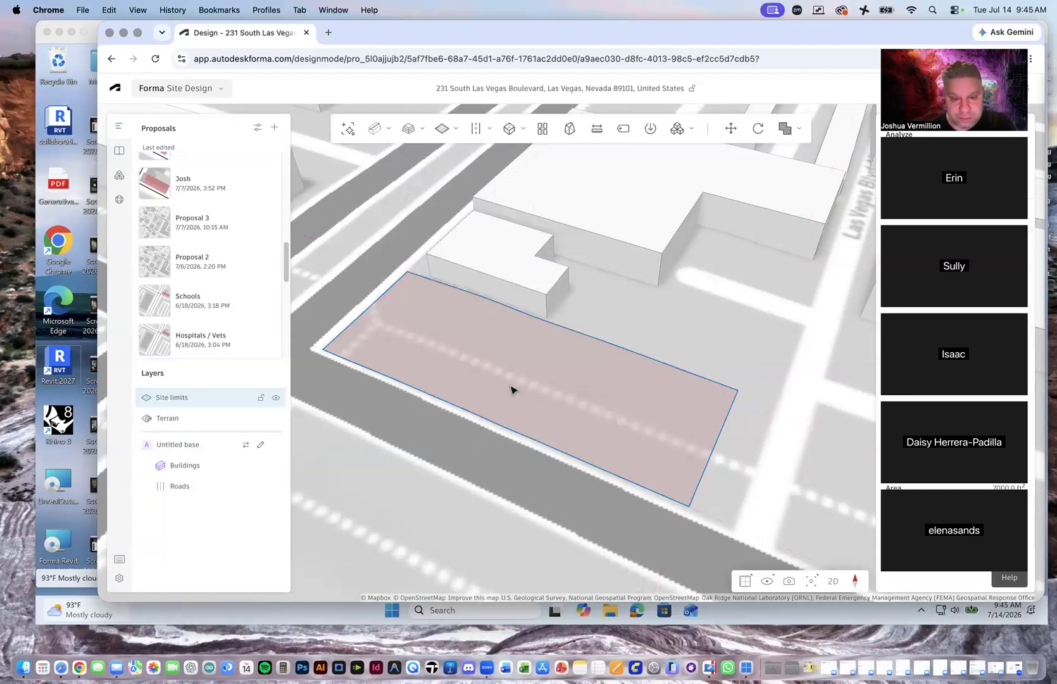
left_click(719, 442)
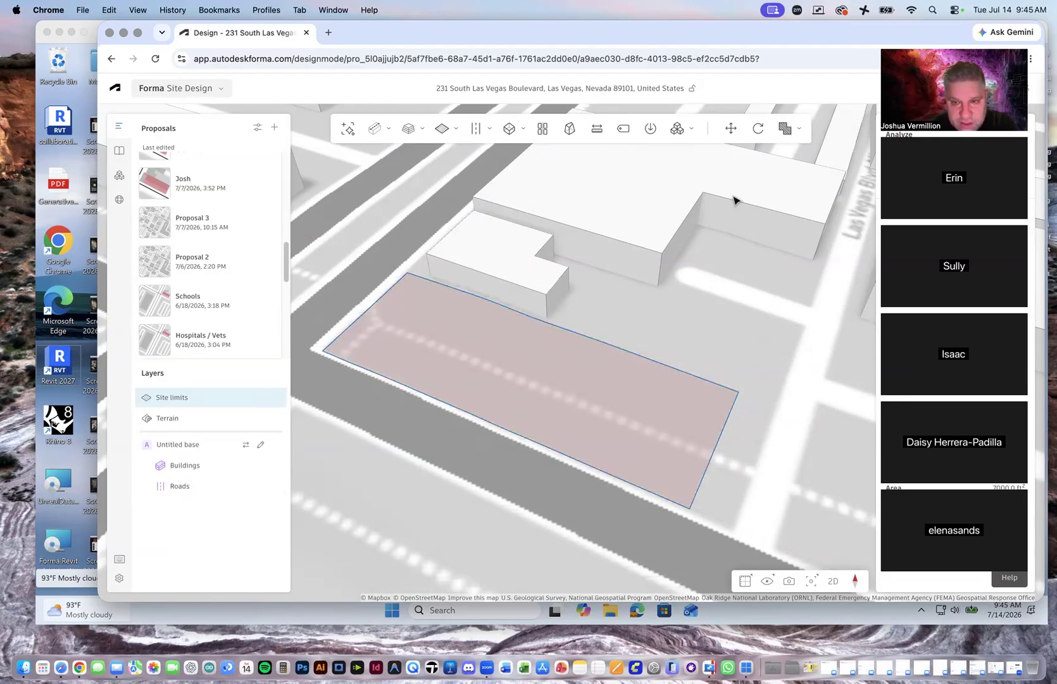
left_click(733, 129)
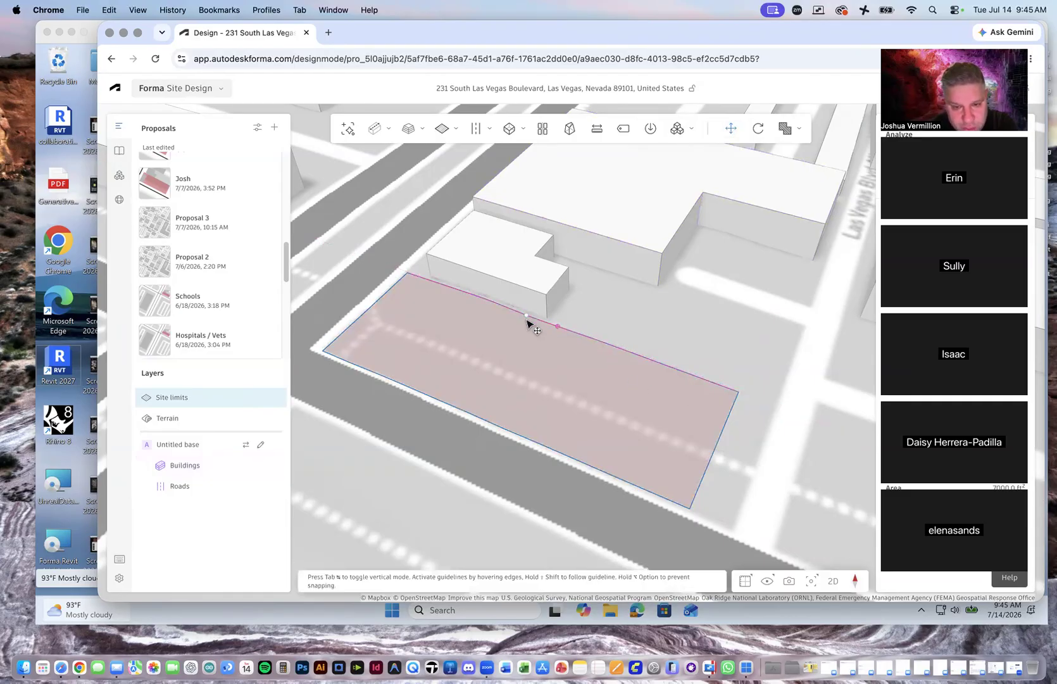
left_click(322, 350)
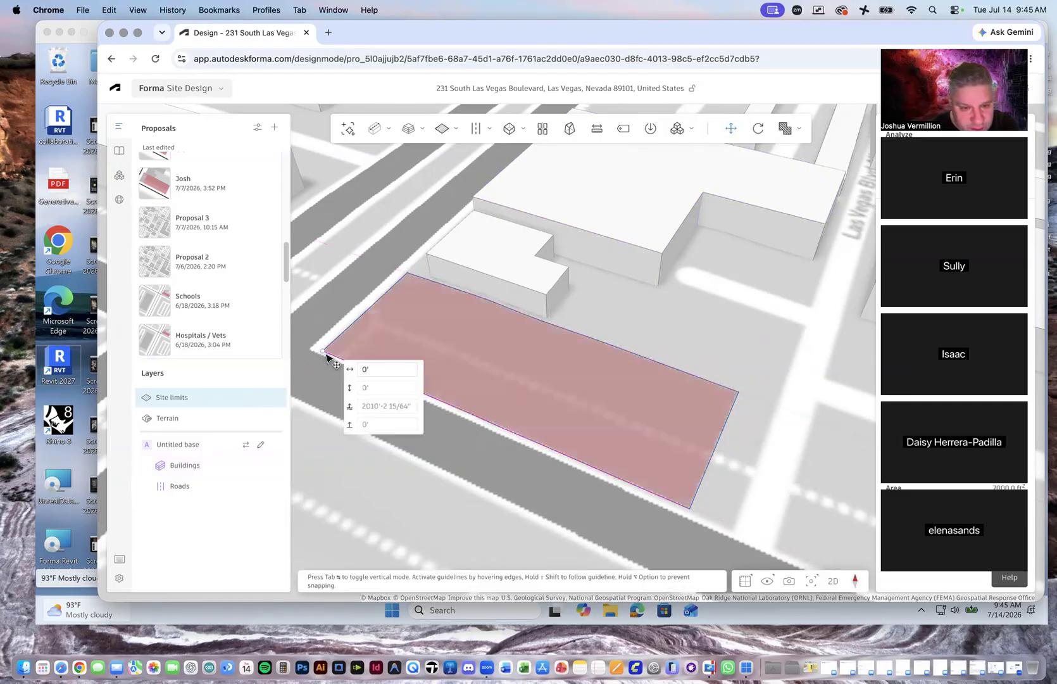
scroll(331, 357, "up", 5)
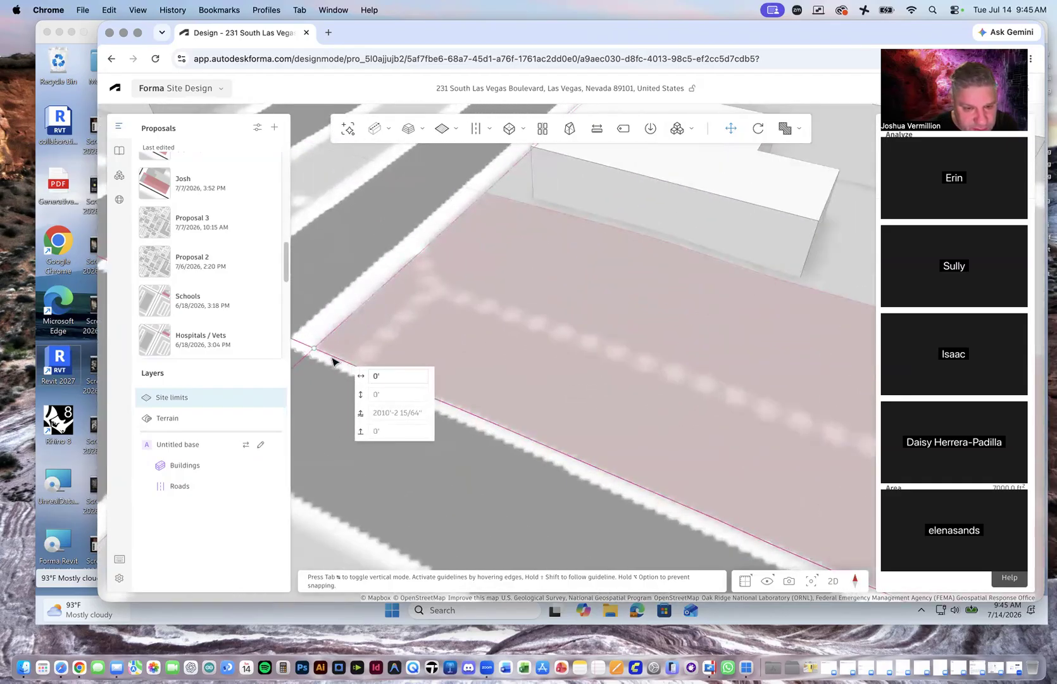
key("Escape")
key("Escape")
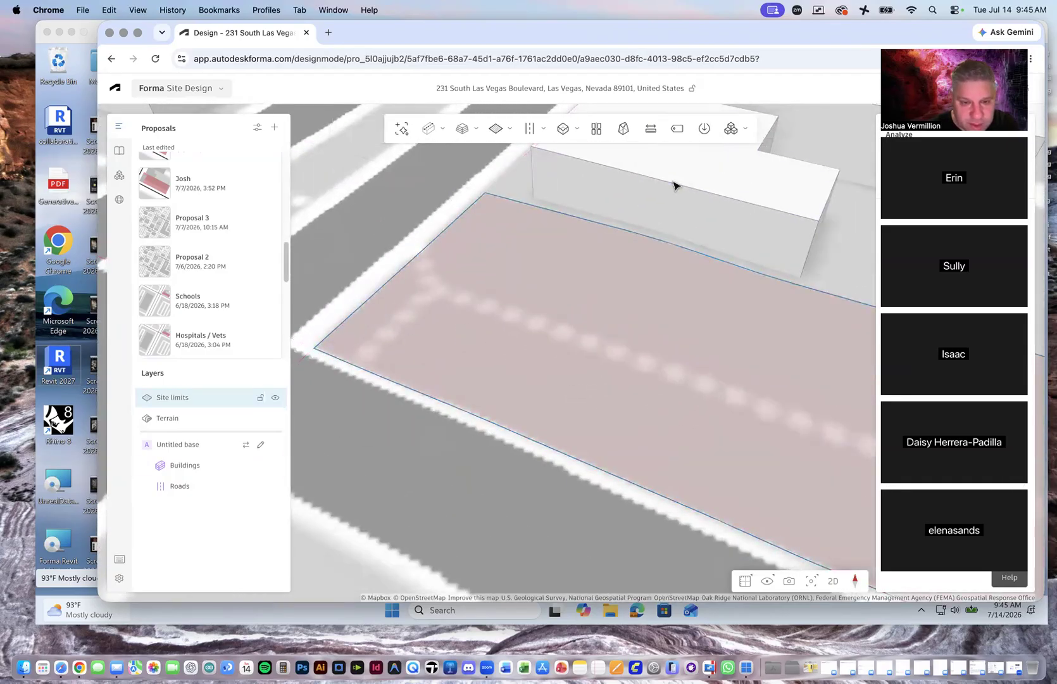
Move the site limit about 3'-8" along its long street edge, away from the intersection.
left_click(440, 245)
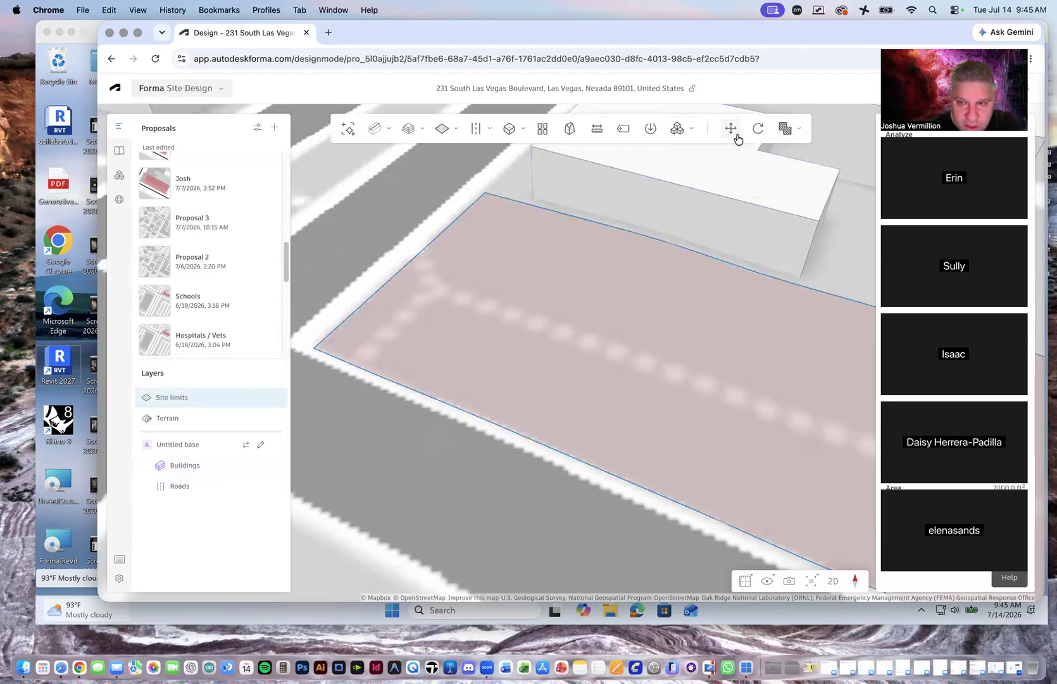
left_click(731, 129)
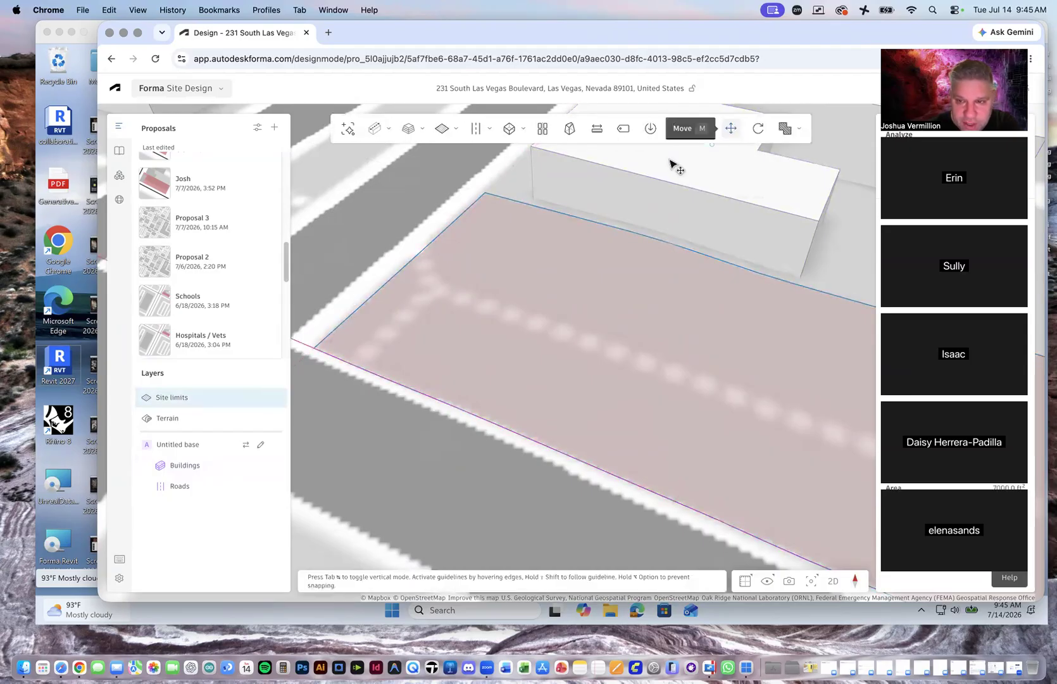
left_click(315, 349)
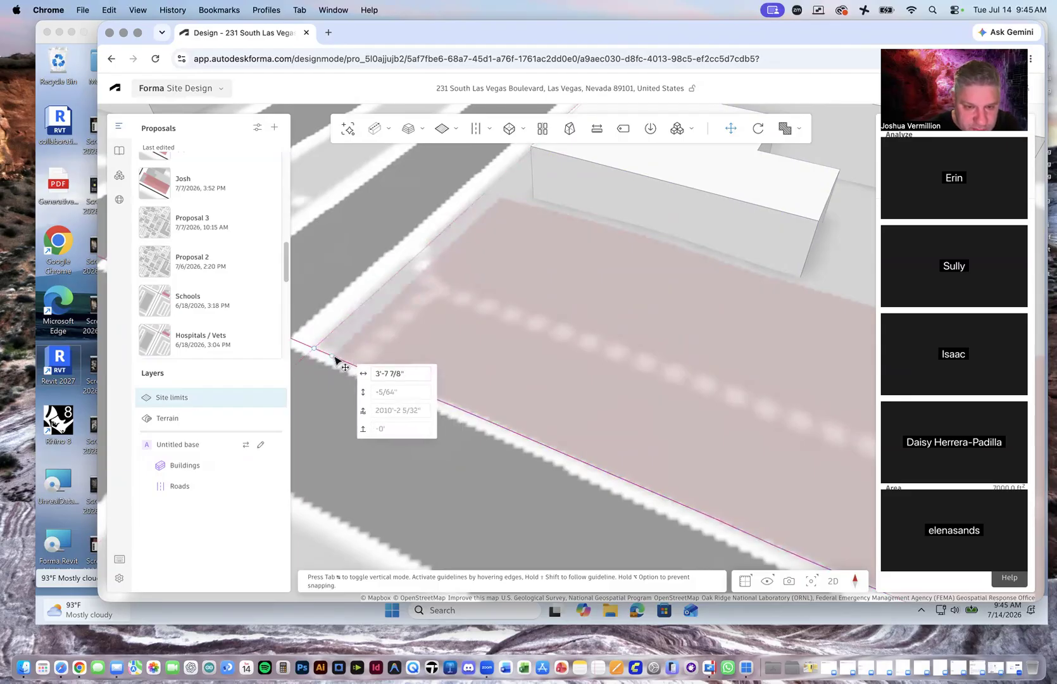
left_click(335, 359)
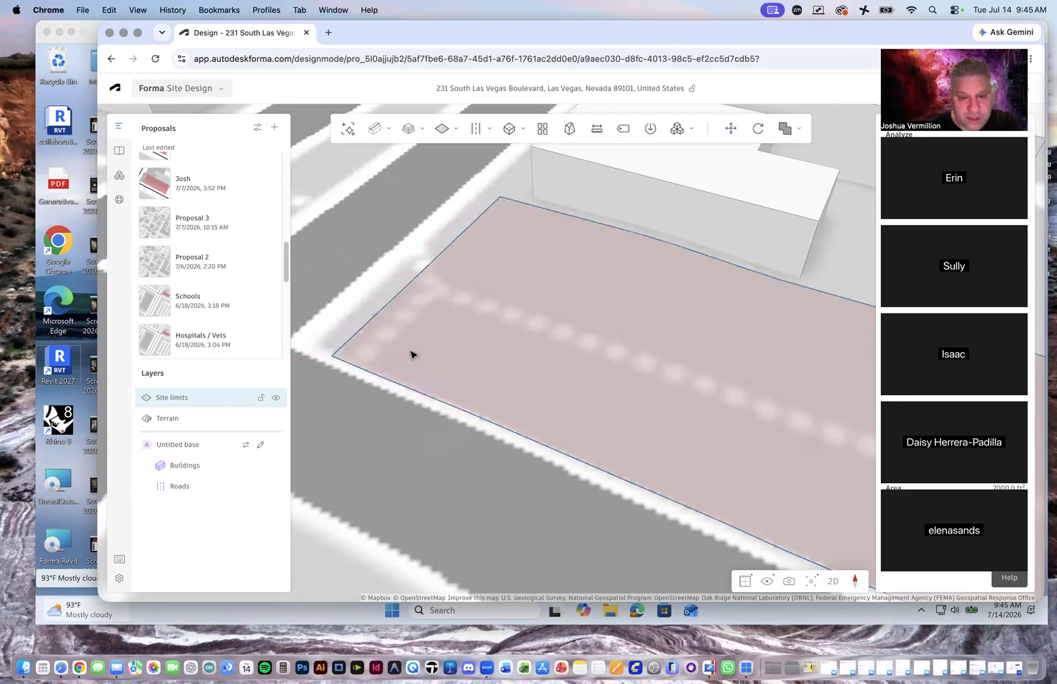
Examine the site limit's position relative to the neighbouring buildings and the adjacent roads.
scroll(412, 354, "down", 3)
scroll(588, 417, "down", 3)
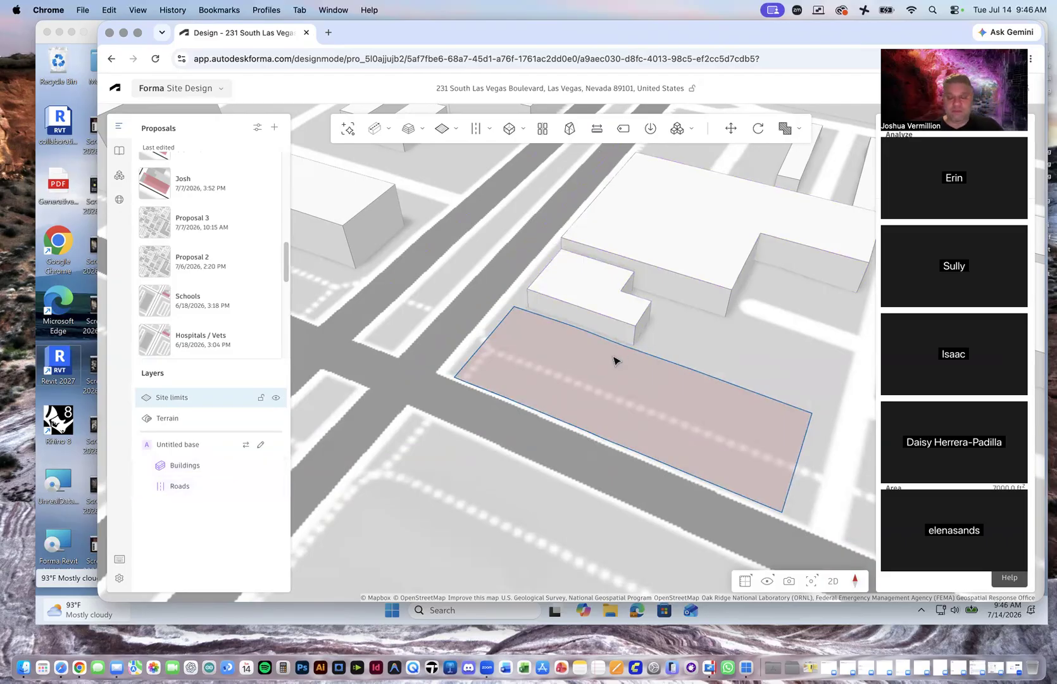
scroll(559, 345, "down", 5)
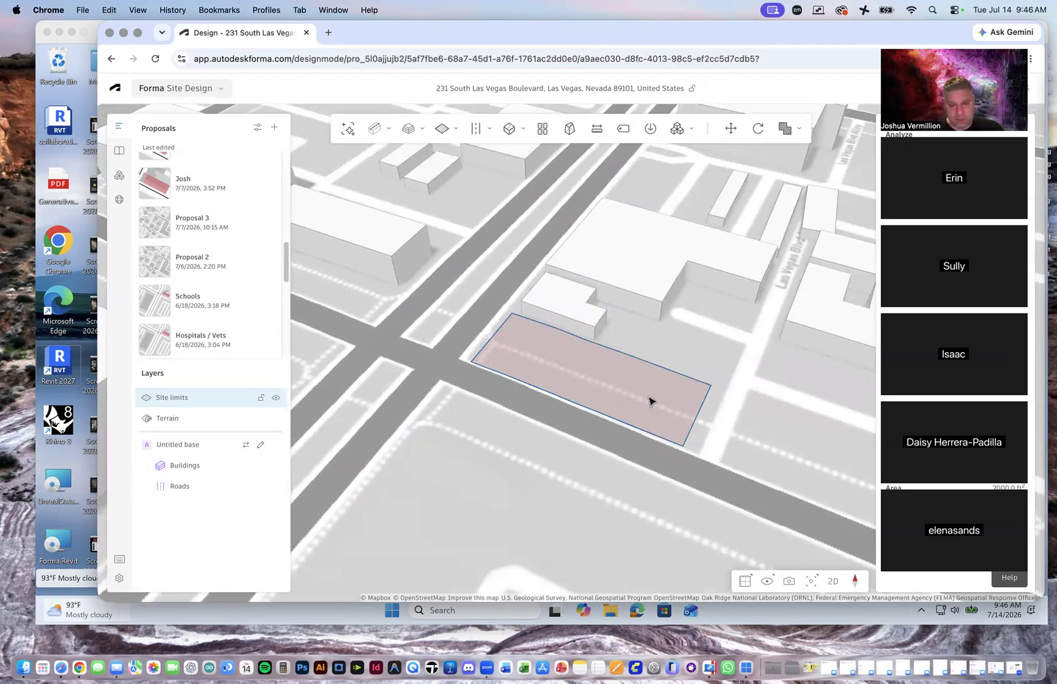
scroll(573, 380, "up", 2)
scroll(505, 319, "up", 3)
scroll(460, 321, "down", 3)
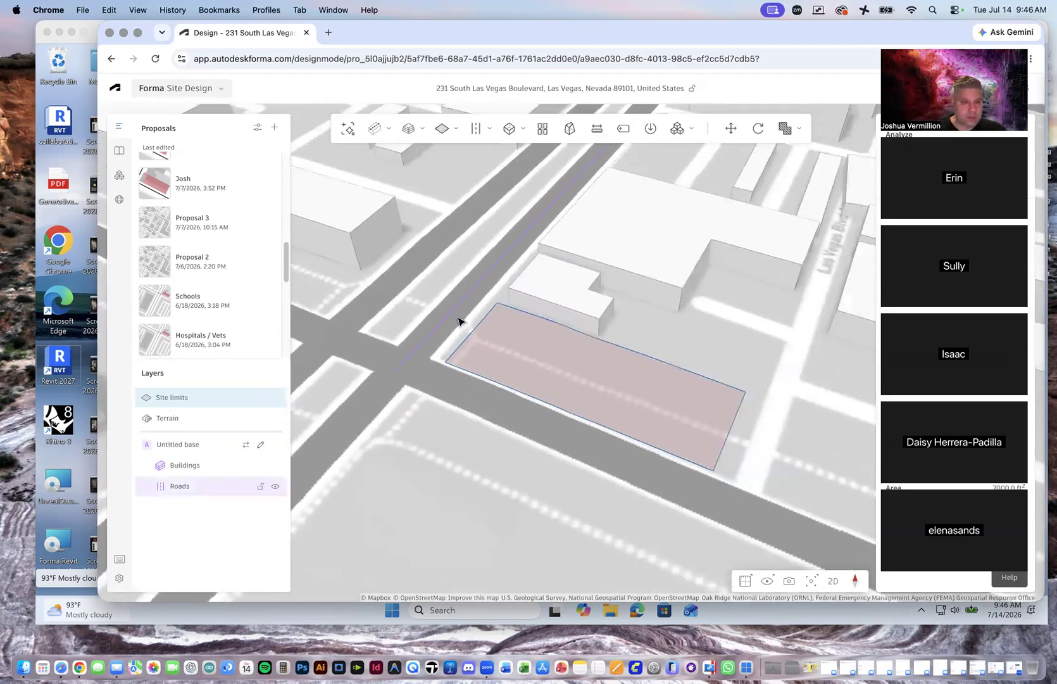
left_click(414, 361)
scroll(371, 322, "down", 2)
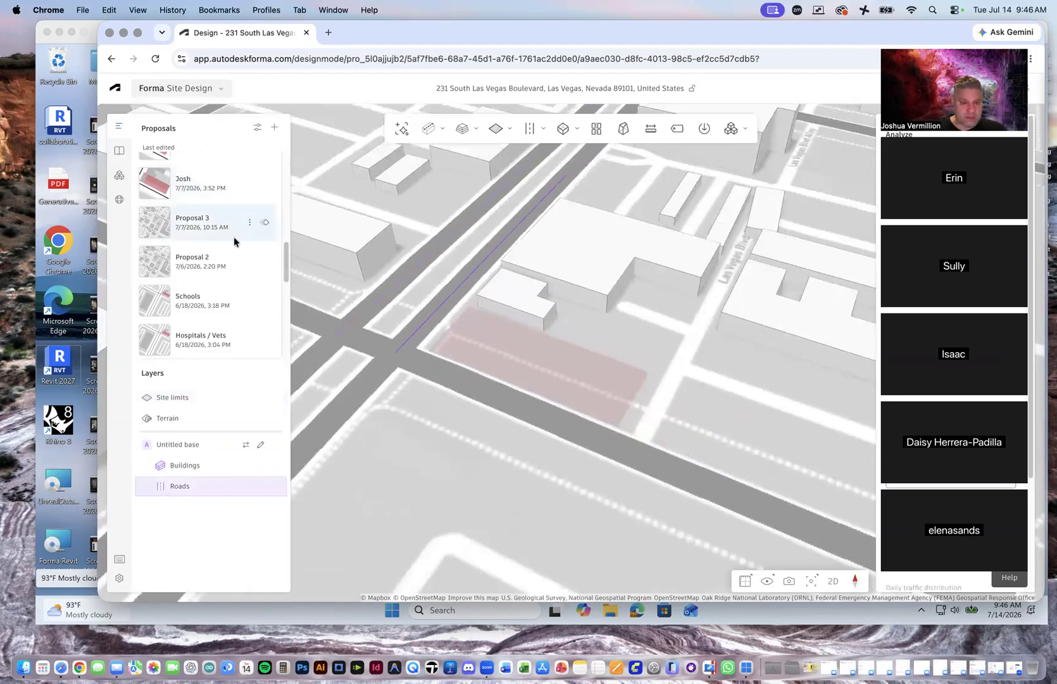
Export the Site Boundary proposal as an IFC (Beta) file.
left_click_drag(285, 256, 286, 169)
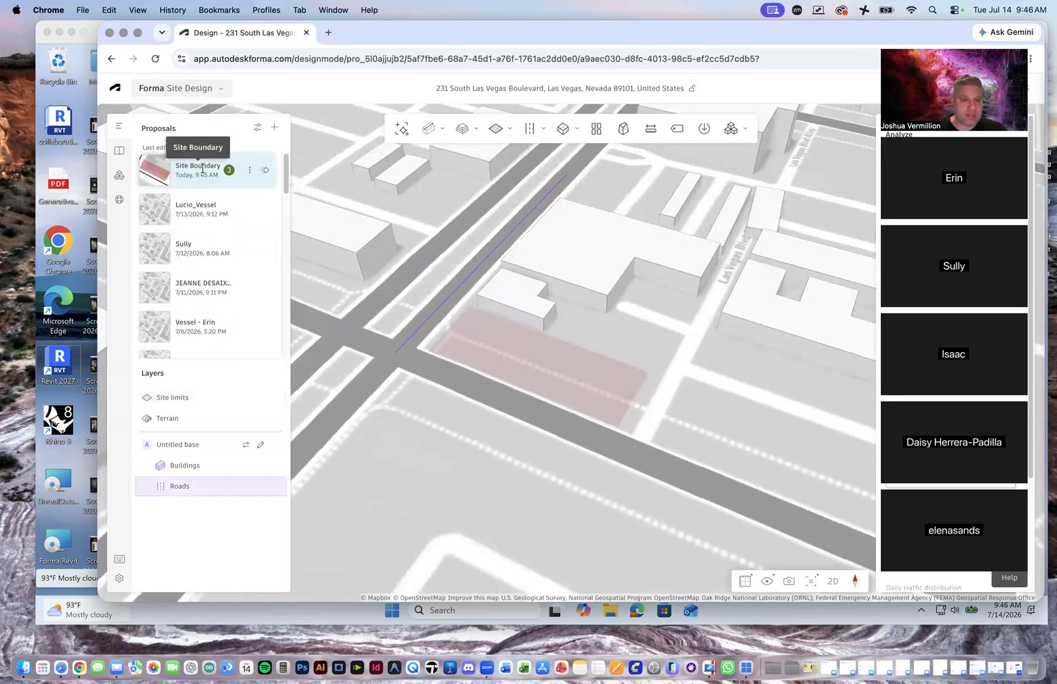
left_click(248, 173)
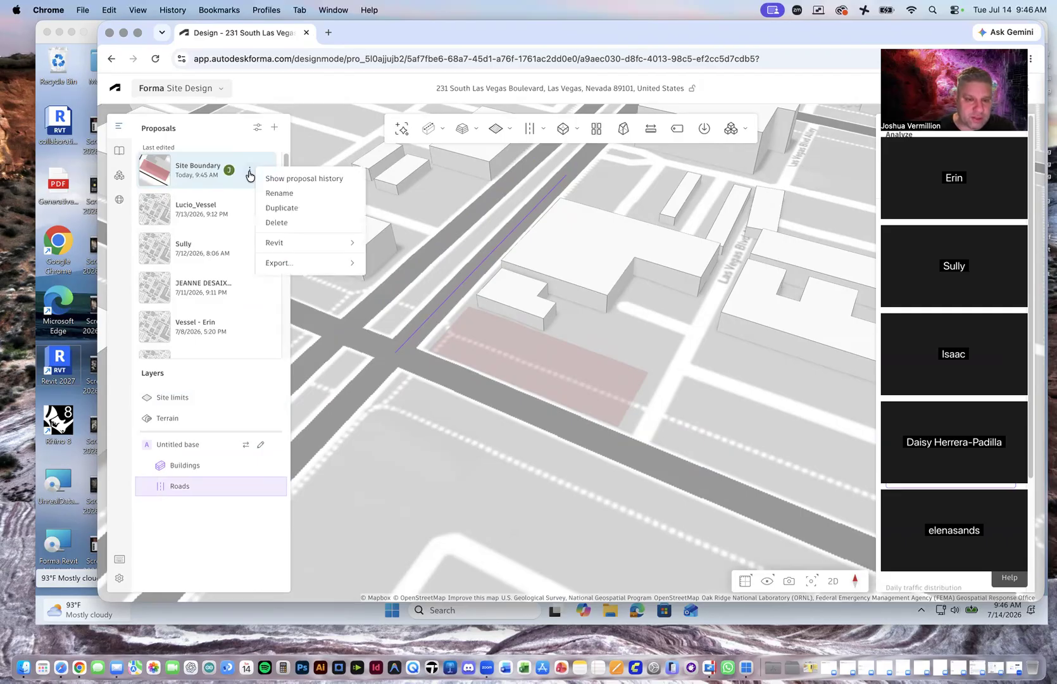
mouse_move(304, 243)
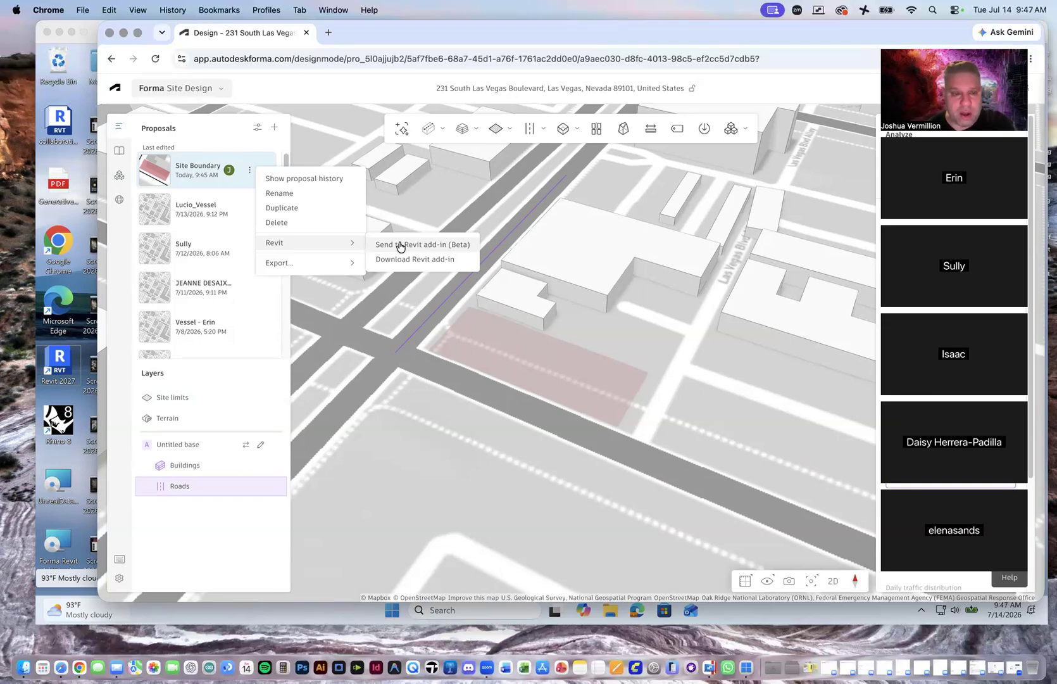
mouse_move(349, 266)
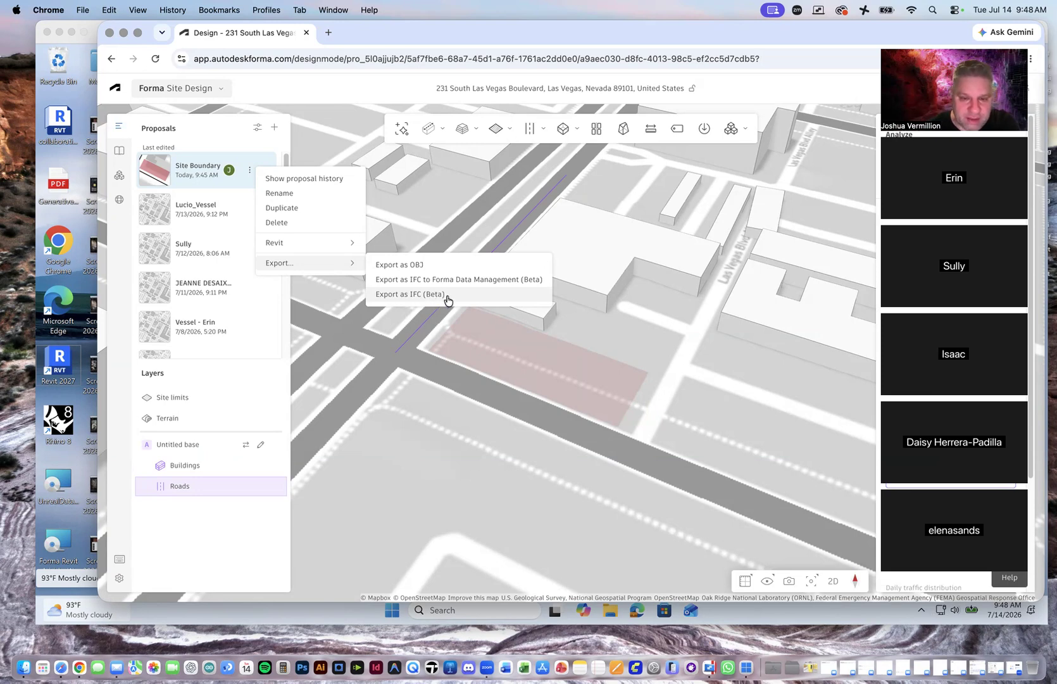
left_click(447, 296)
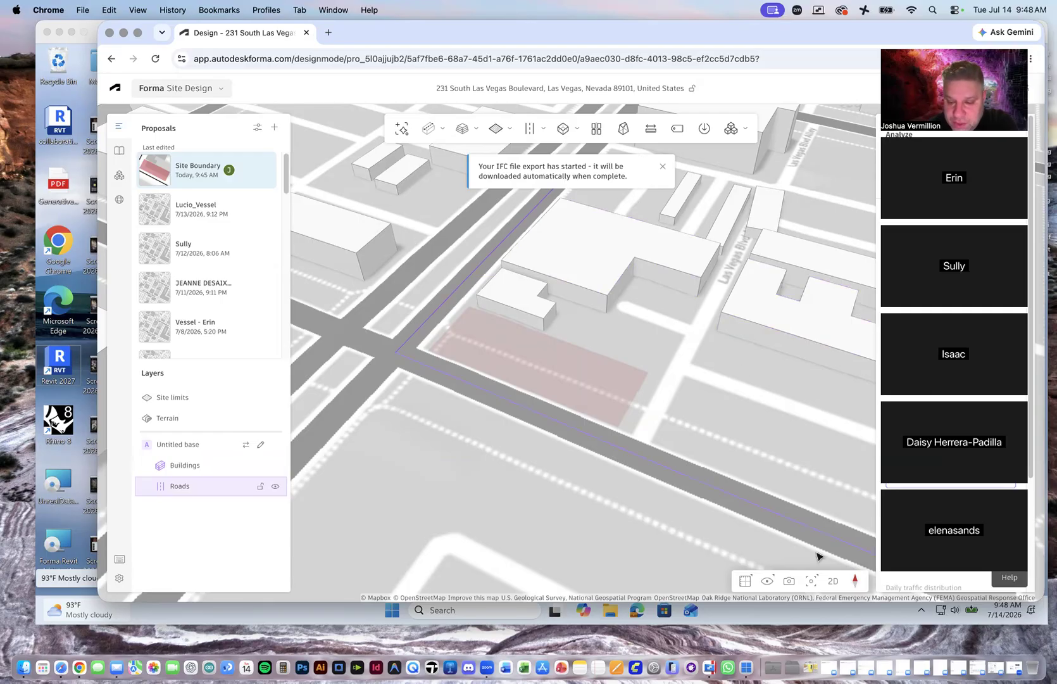
Check the Downloads folder for the exported IFC file of the Site Boundary proposal.
left_click(811, 649)
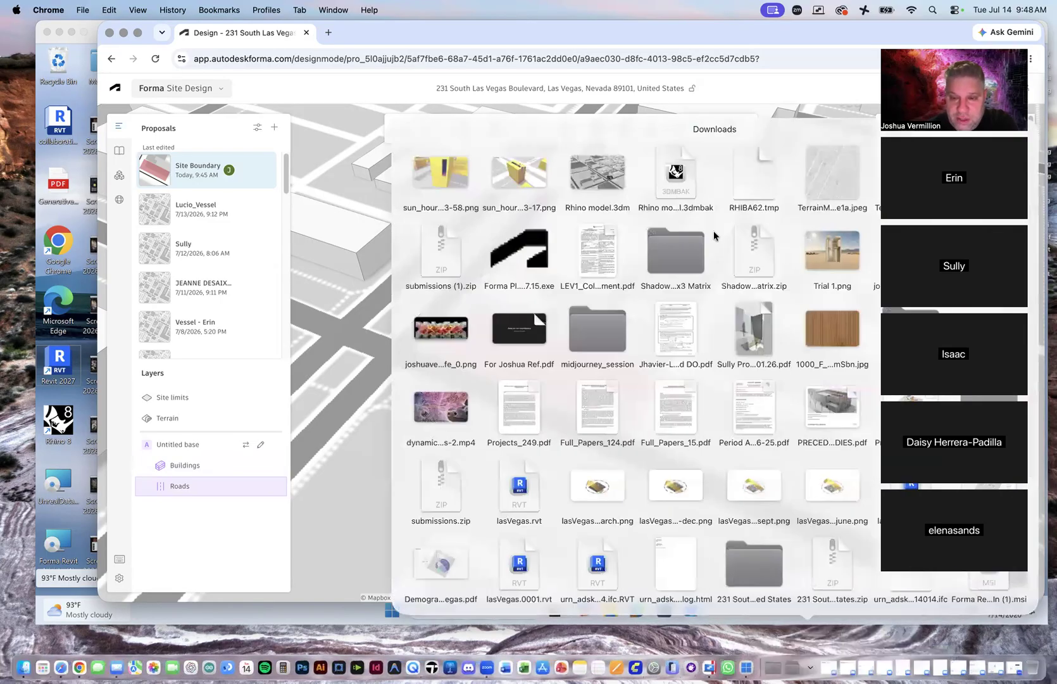
left_click(899, 41)
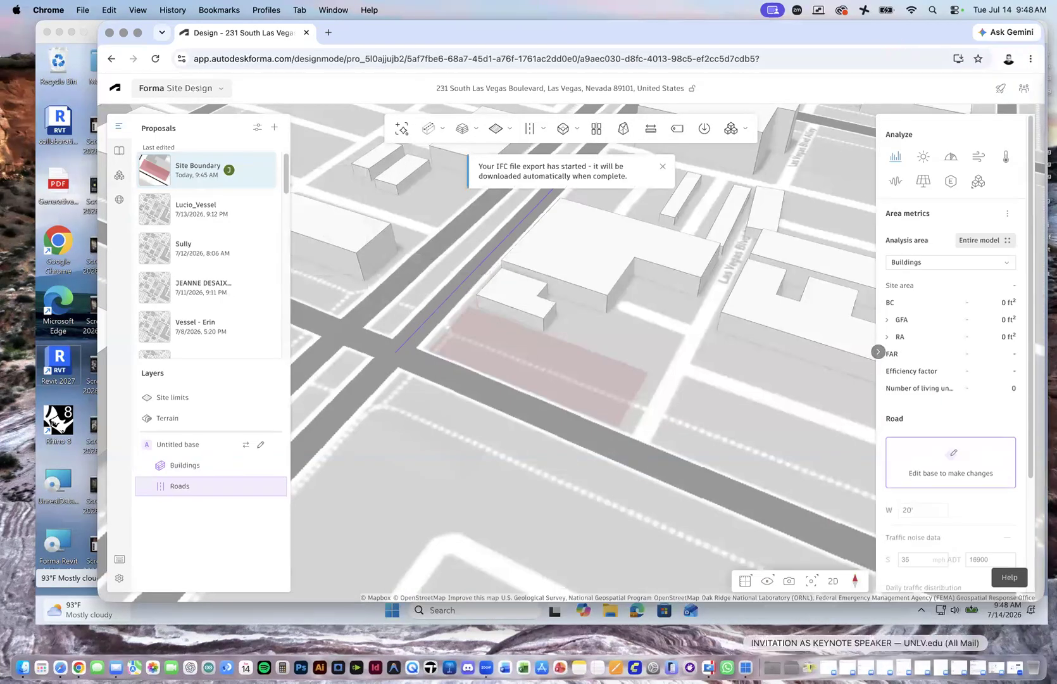
left_click(802, 652)
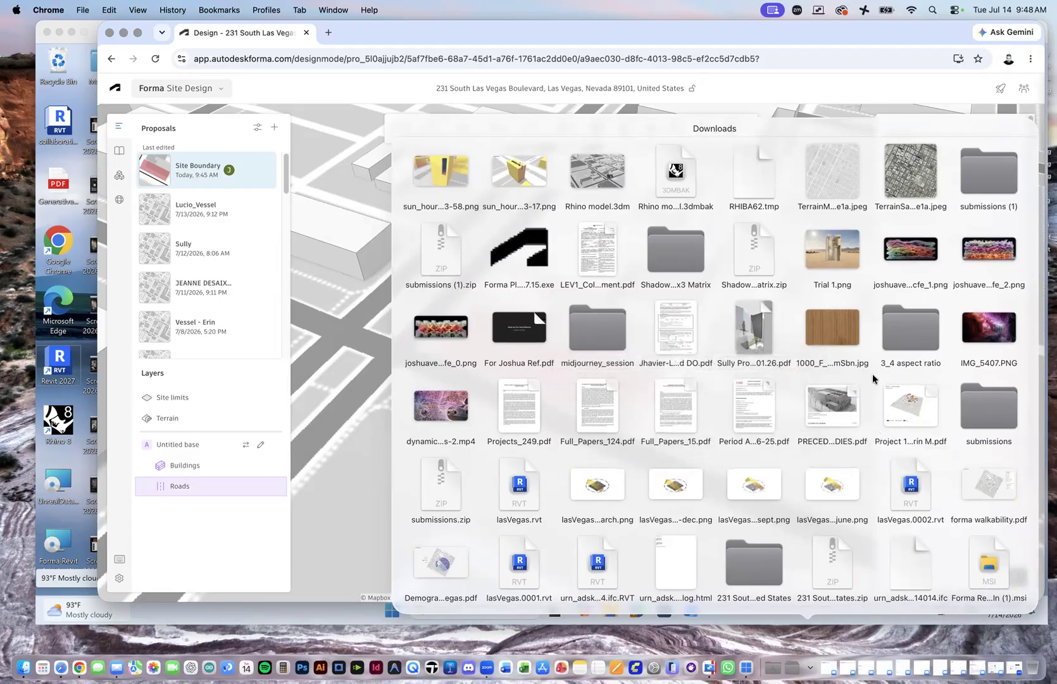
scroll(872, 378, "down", 1)
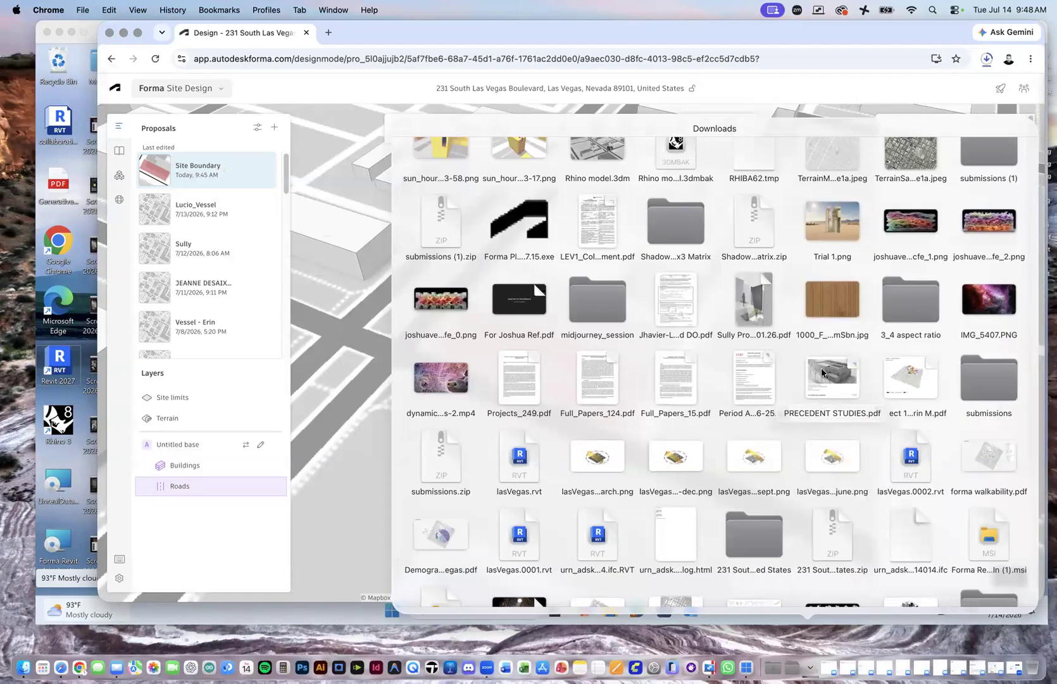
scroll(821, 369, "up", 1)
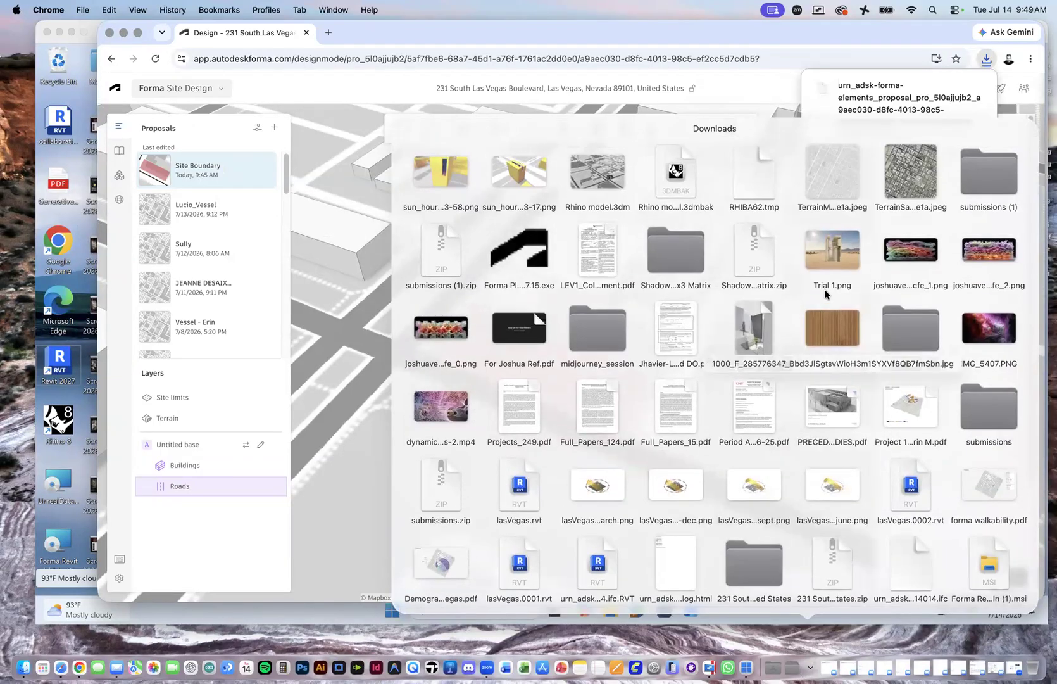
left_click(759, 62)
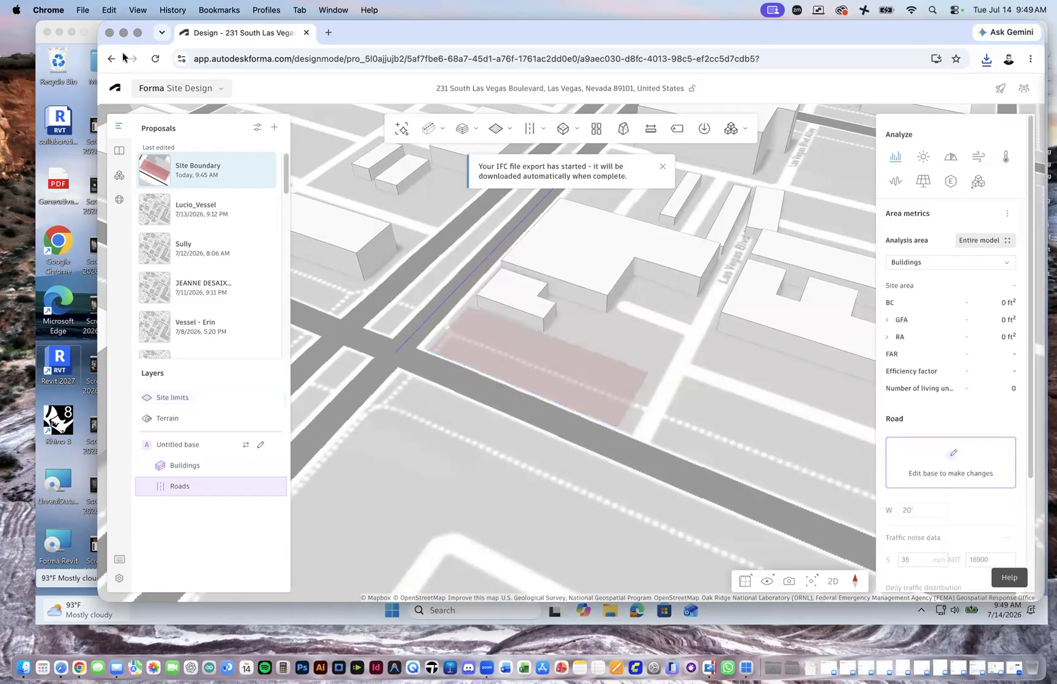
Switch to the Windows 11 virtual machine and launch Revit 2027.
left_click(123, 33)
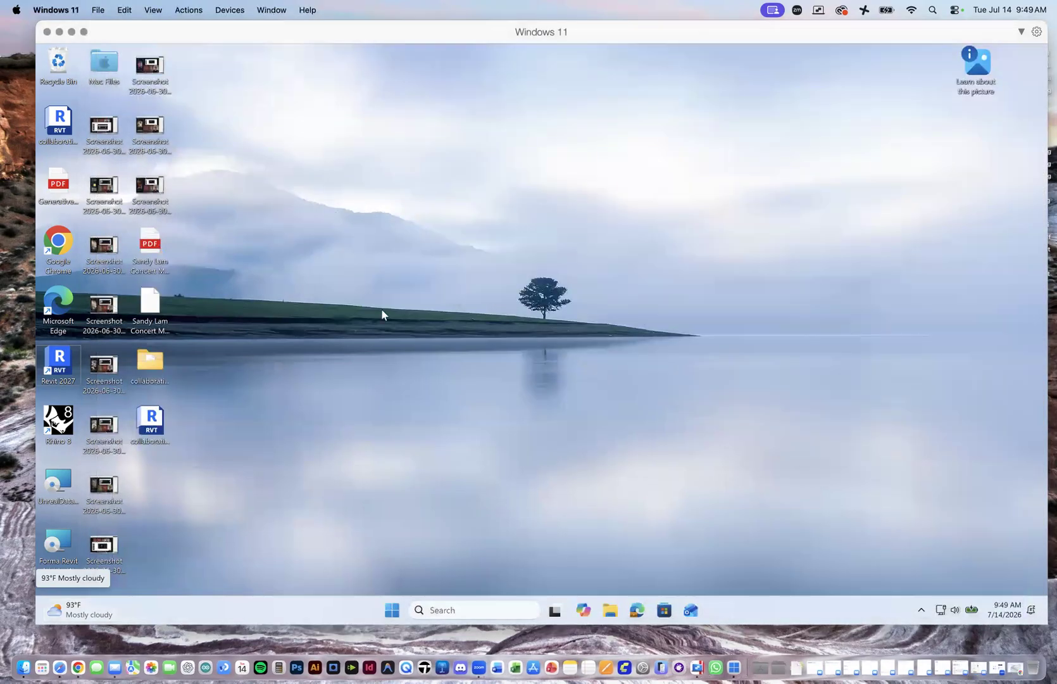
double_click(63, 362)
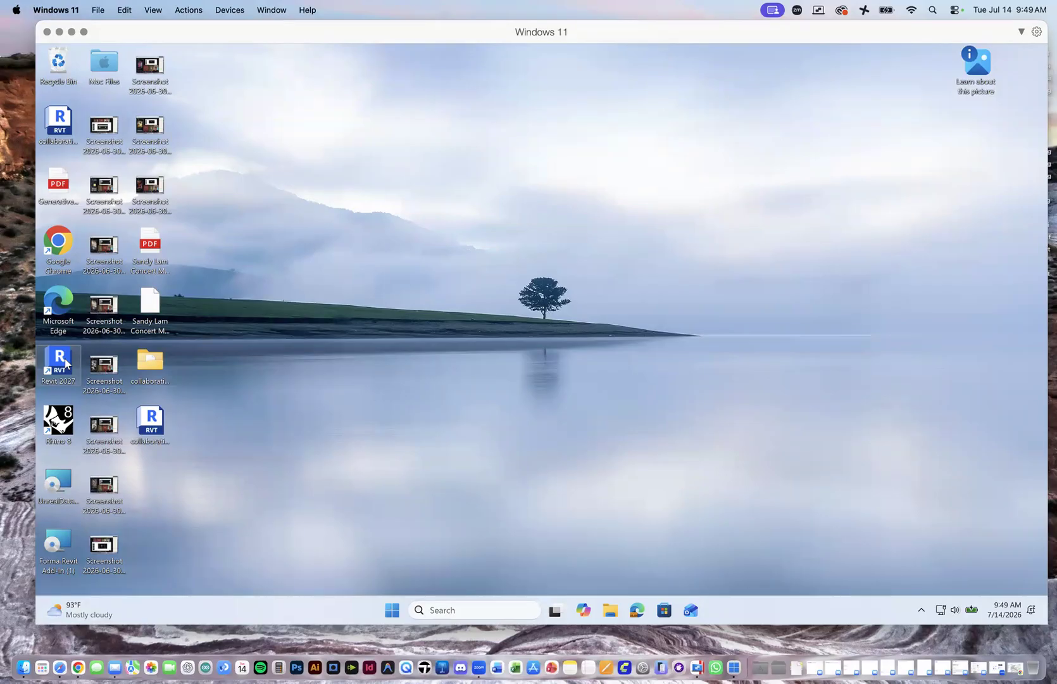
double_click(65, 364)
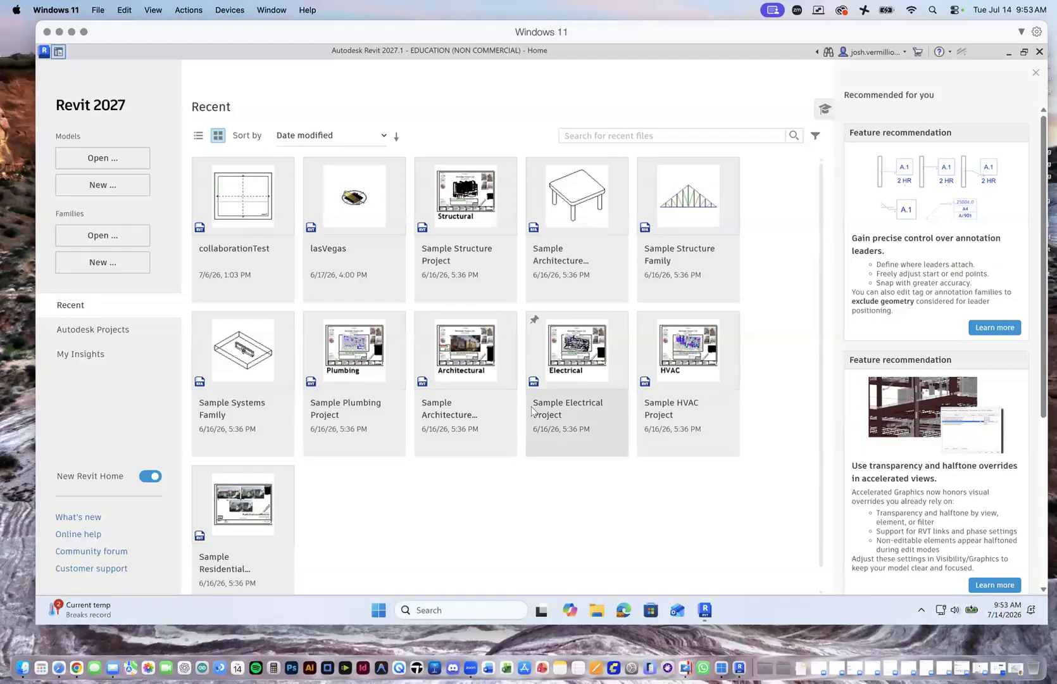
Create a new Revit project from the Imperial Multi-discipline template.
left_click(103, 184)
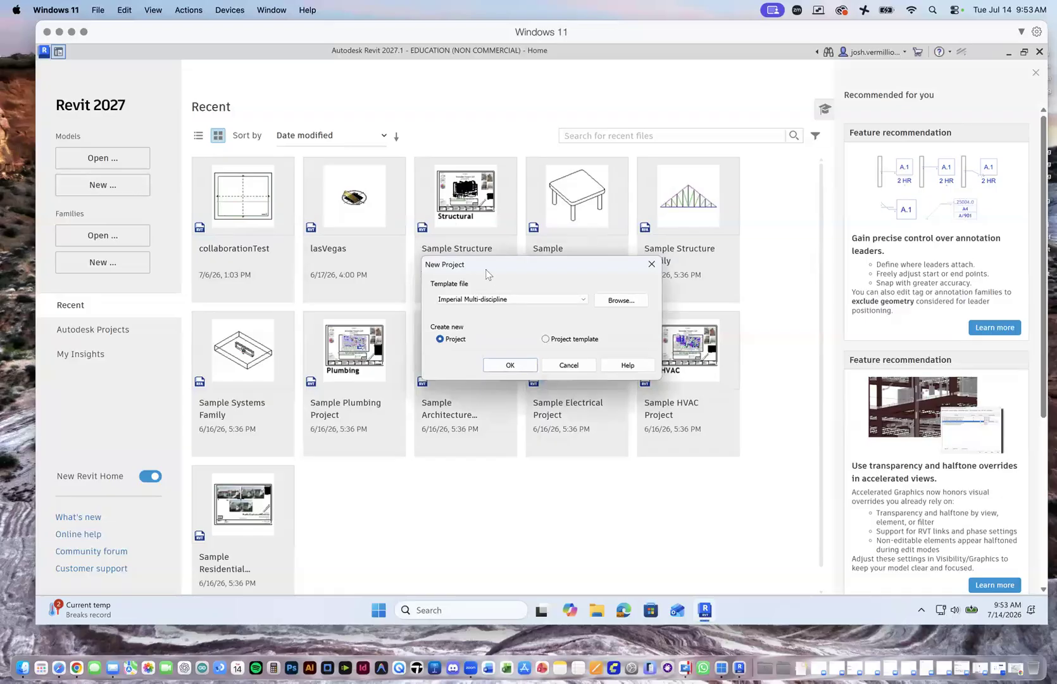
left_click(497, 298)
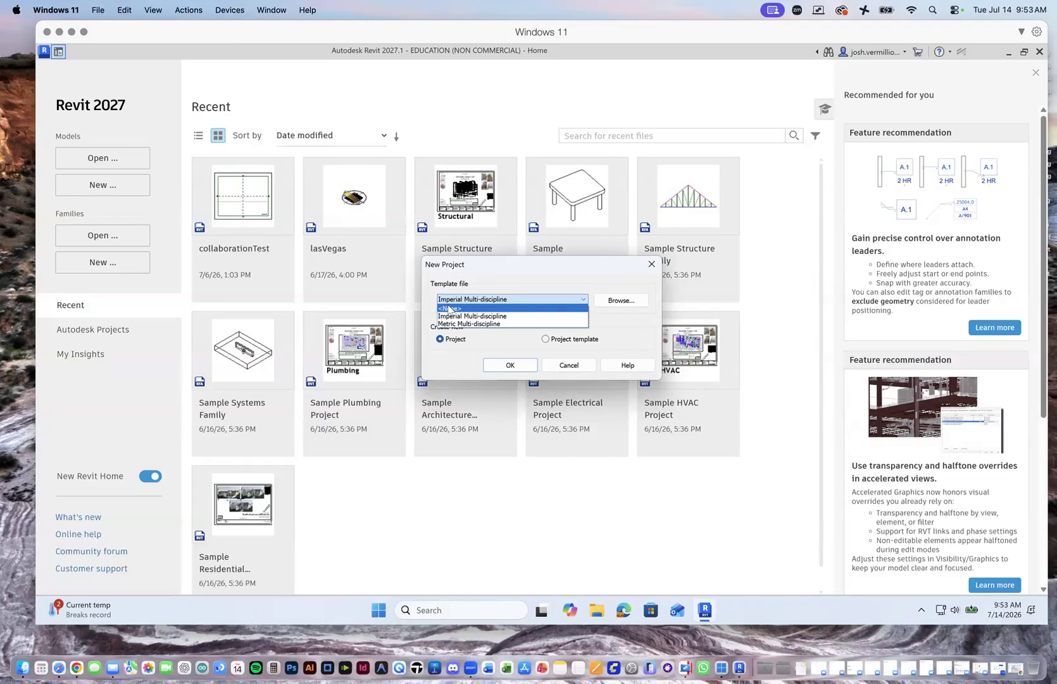
left_click(466, 316)
left_click(514, 300)
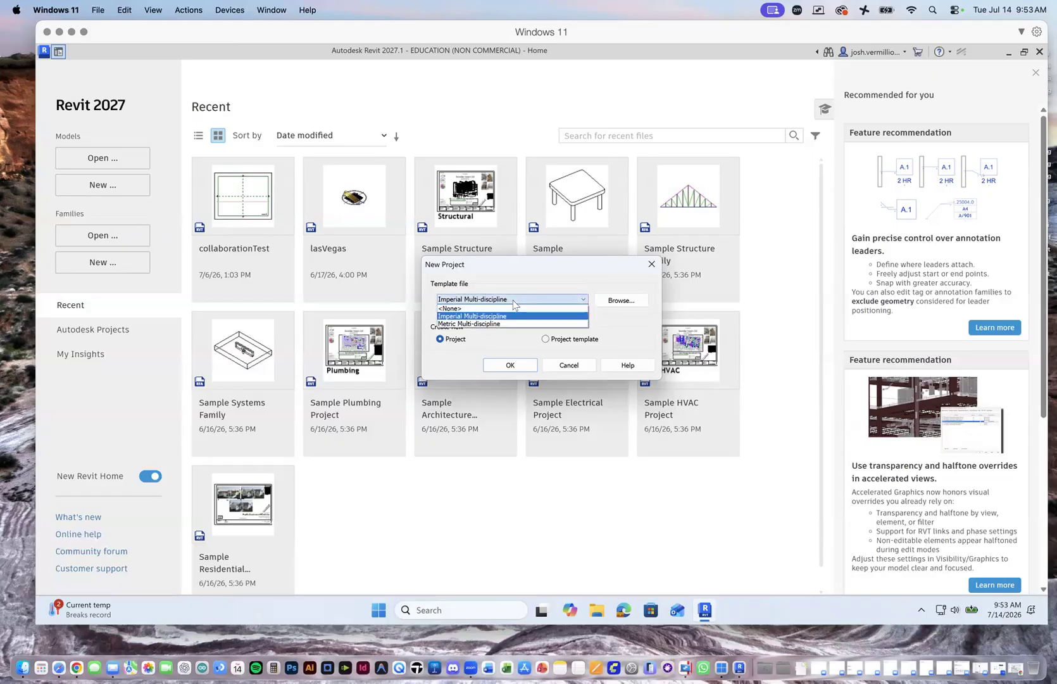
left_click(472, 316)
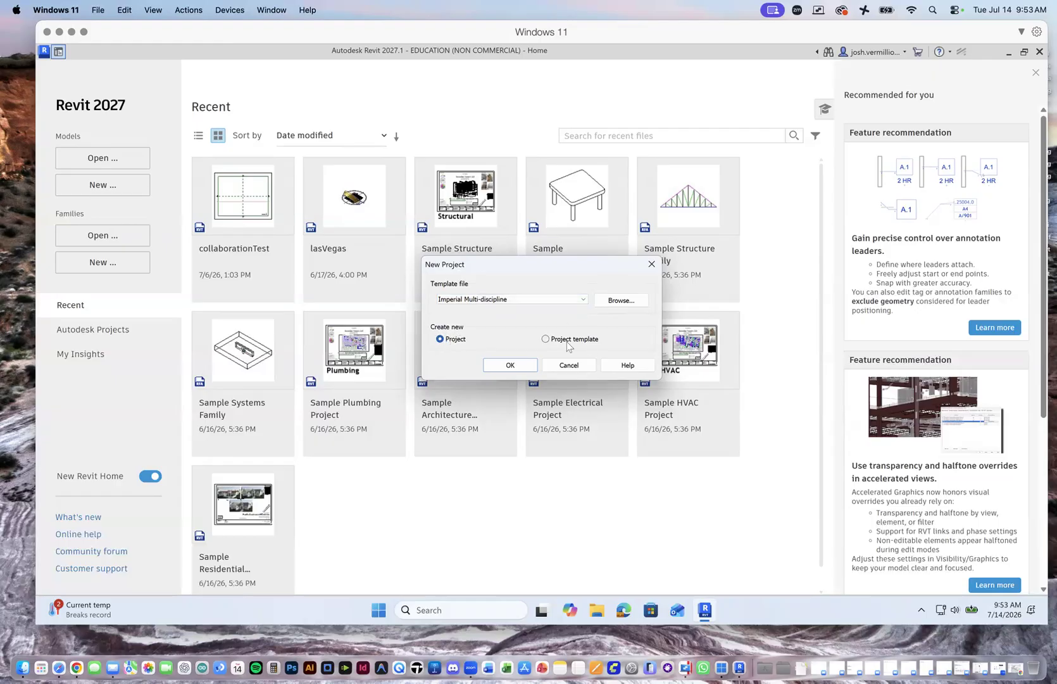
left_click(510, 365)
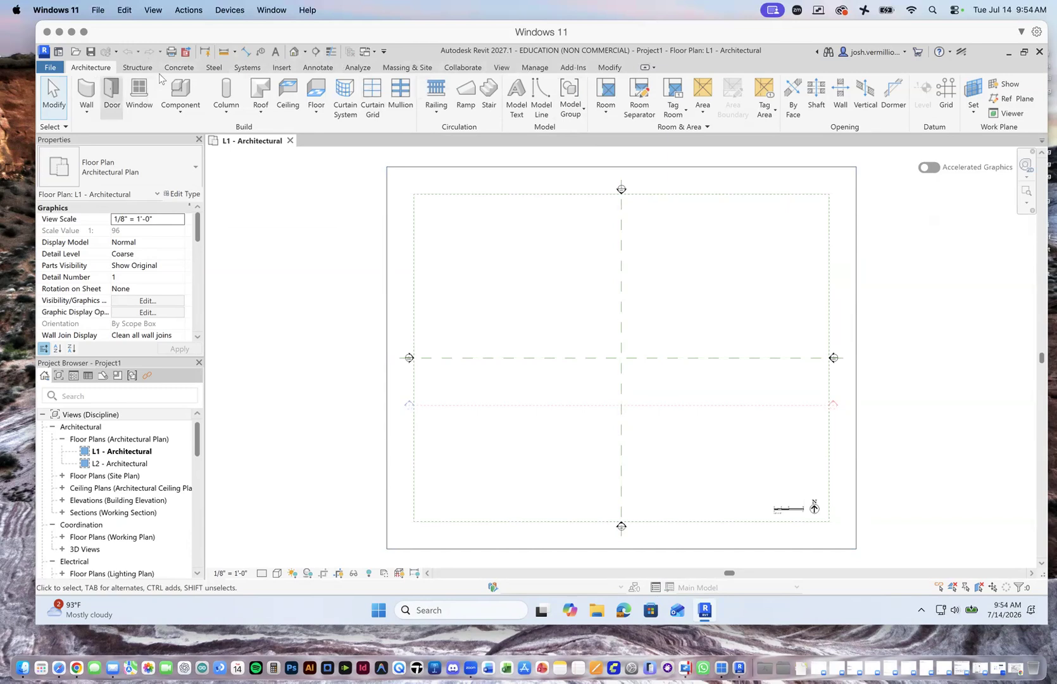
scroll(203, 71, "down", 2)
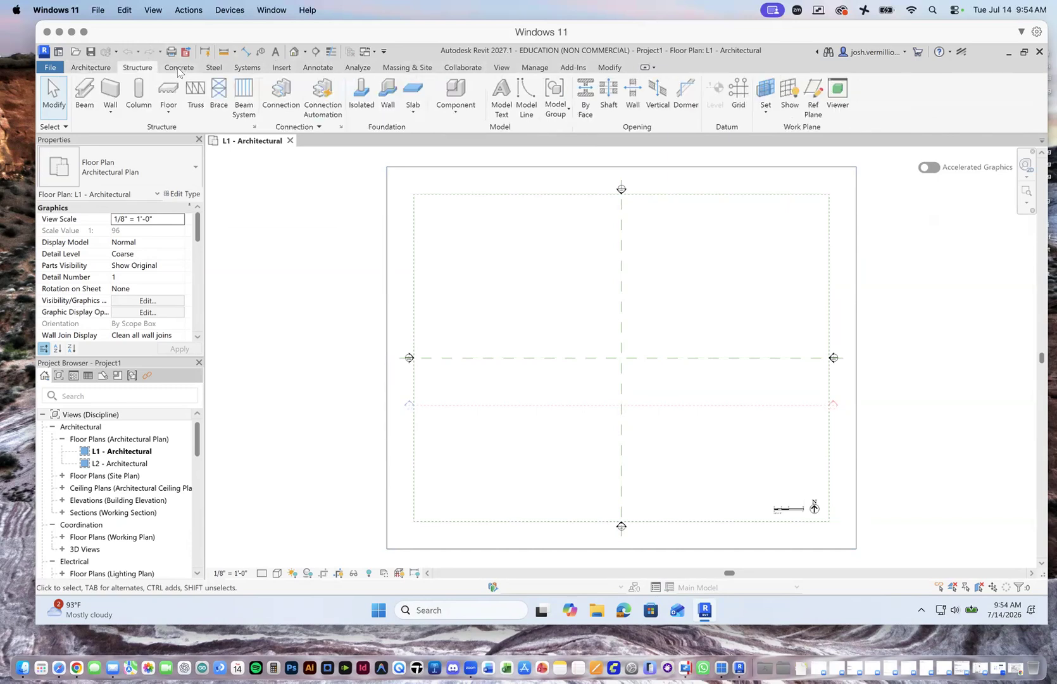
scroll(220, 69, "down", 1)
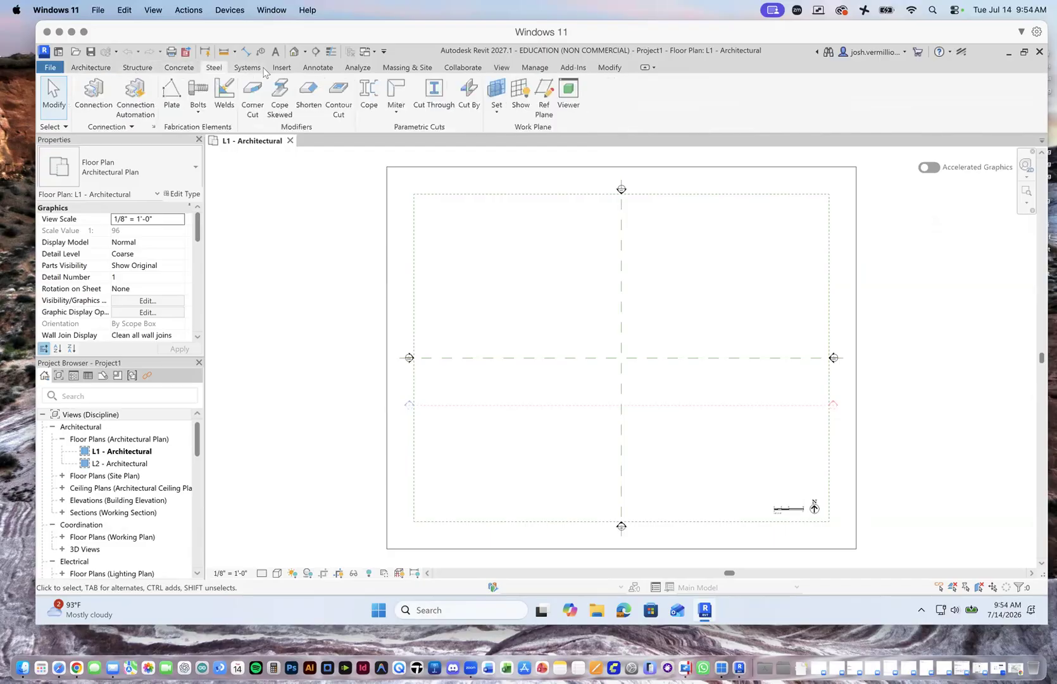
left_click(178, 68)
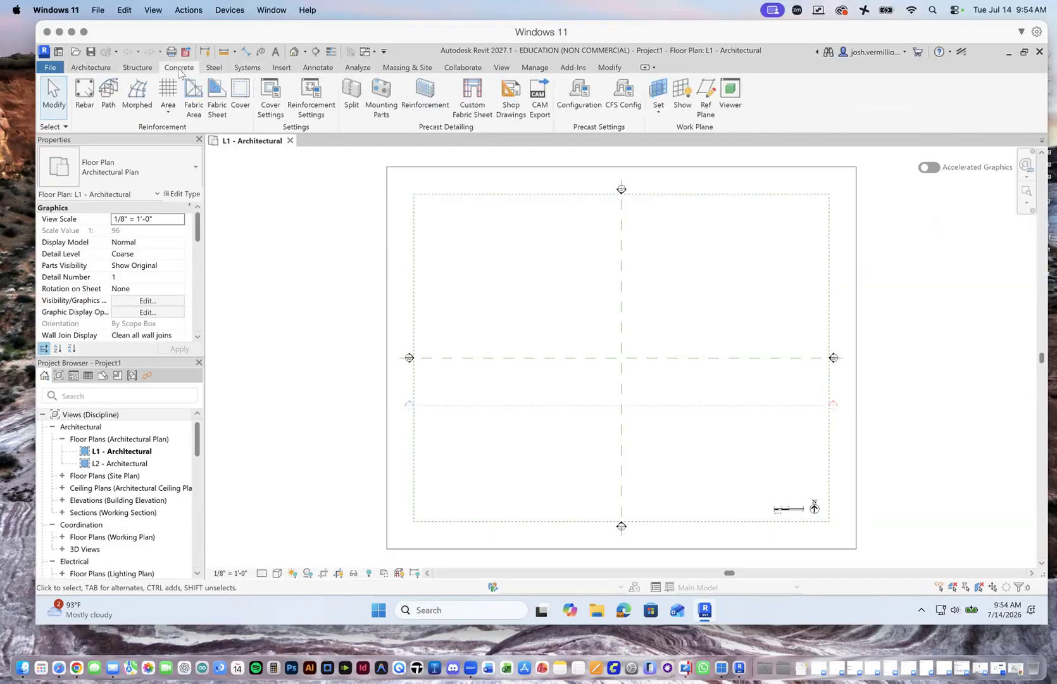
left_click(140, 67)
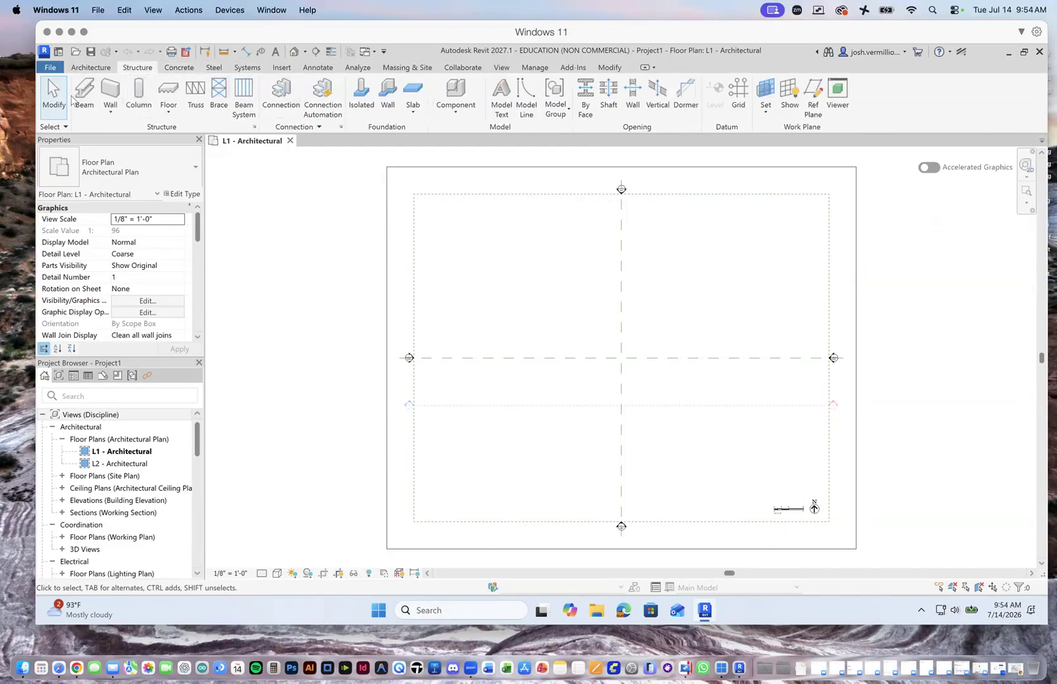
scroll(81, 101, "up", 1)
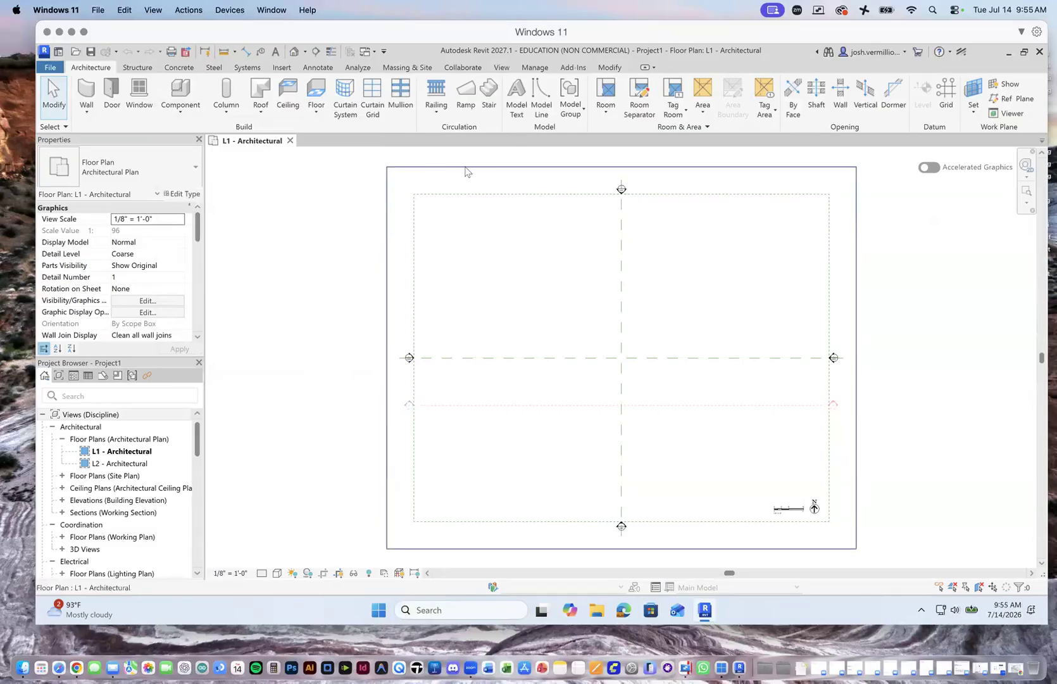
Inspect the crop region and the Grids and Levels scope box in the L1 - Architectural floor plan.
left_click(386, 169)
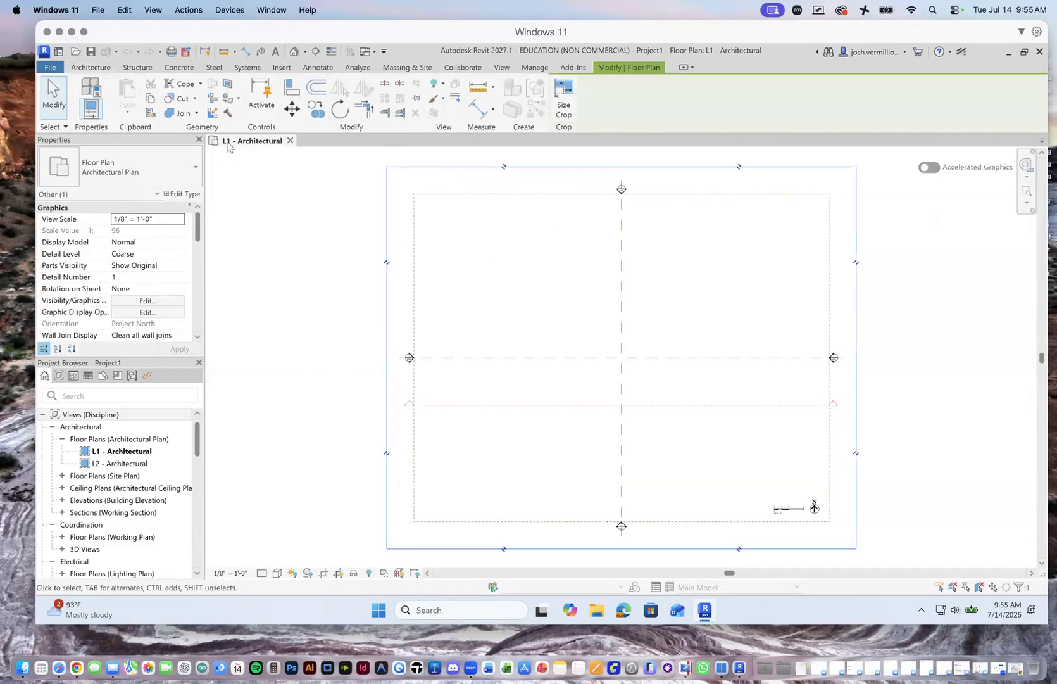
left_click(352, 228)
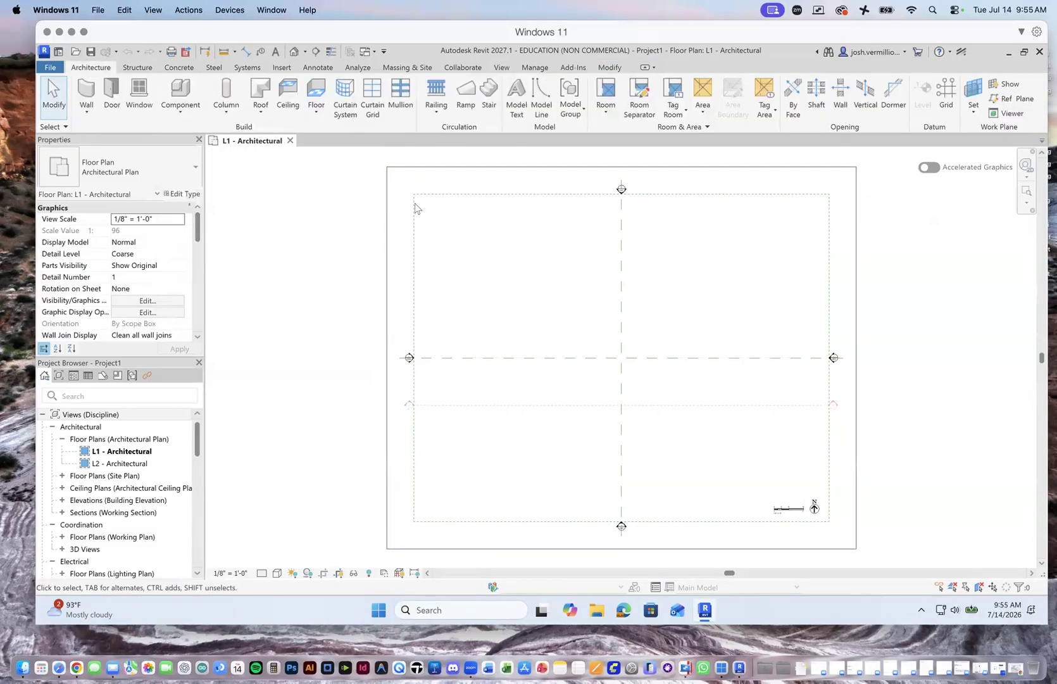
left_click(483, 195)
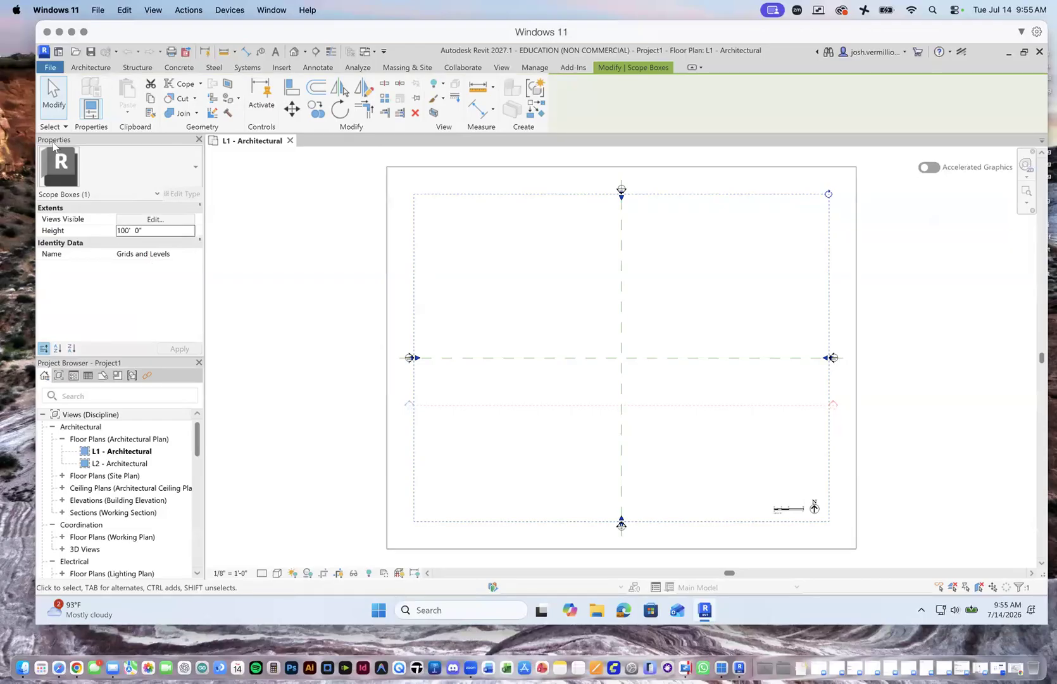
left_click(339, 282)
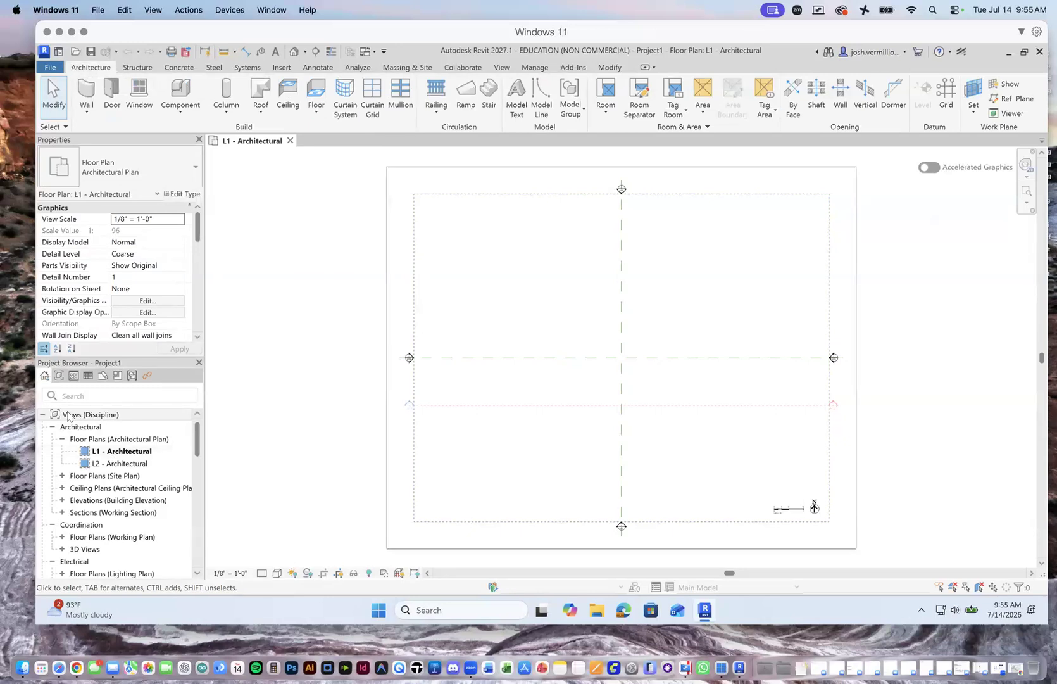
Open the L2 - Architectural floor plan and the East - Architectural building elevation, leaving the elevation as the active view.
mouse_move(197, 439)
left_mouse_down()
mouse_move(197, 457)
mouse_move(197, 443)
left_mouse_up()
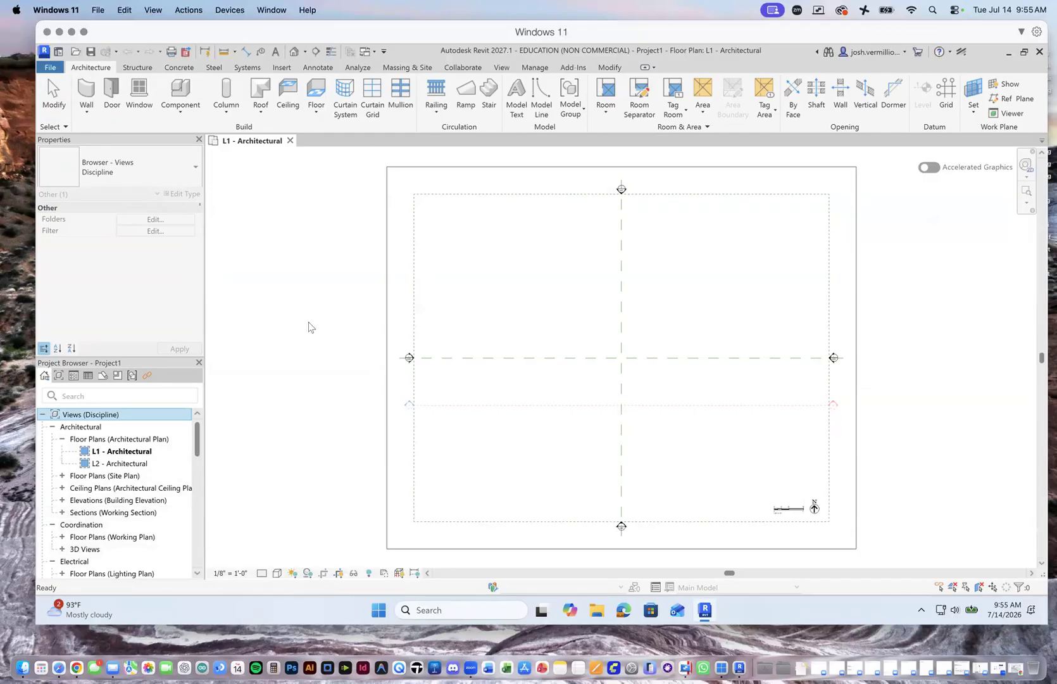
left_click(501, 67)
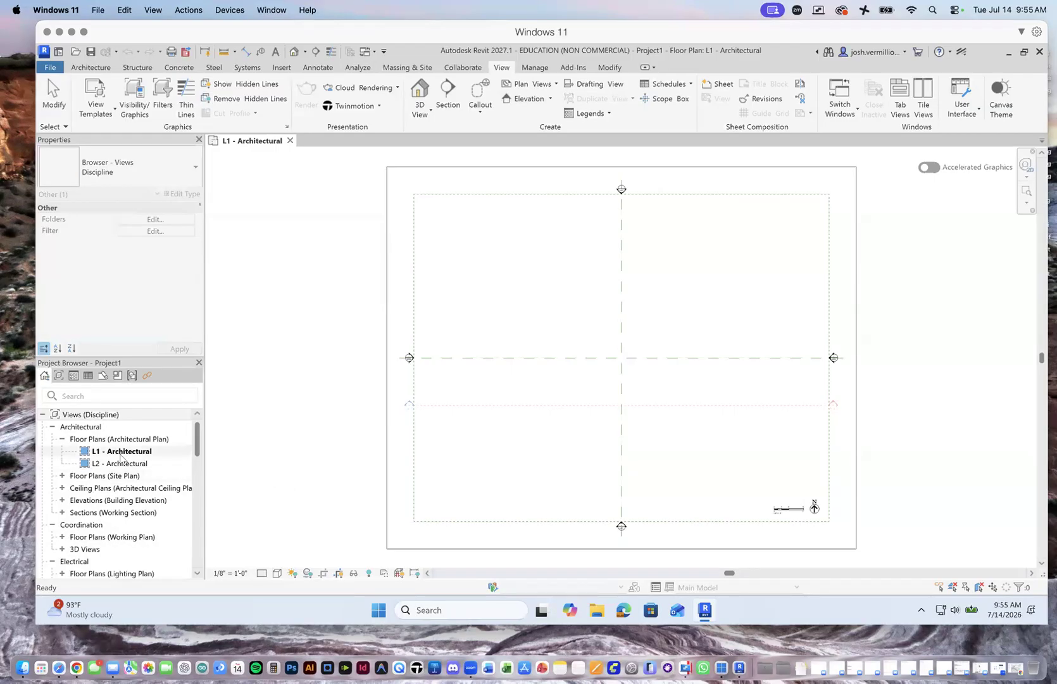
double_click(117, 465)
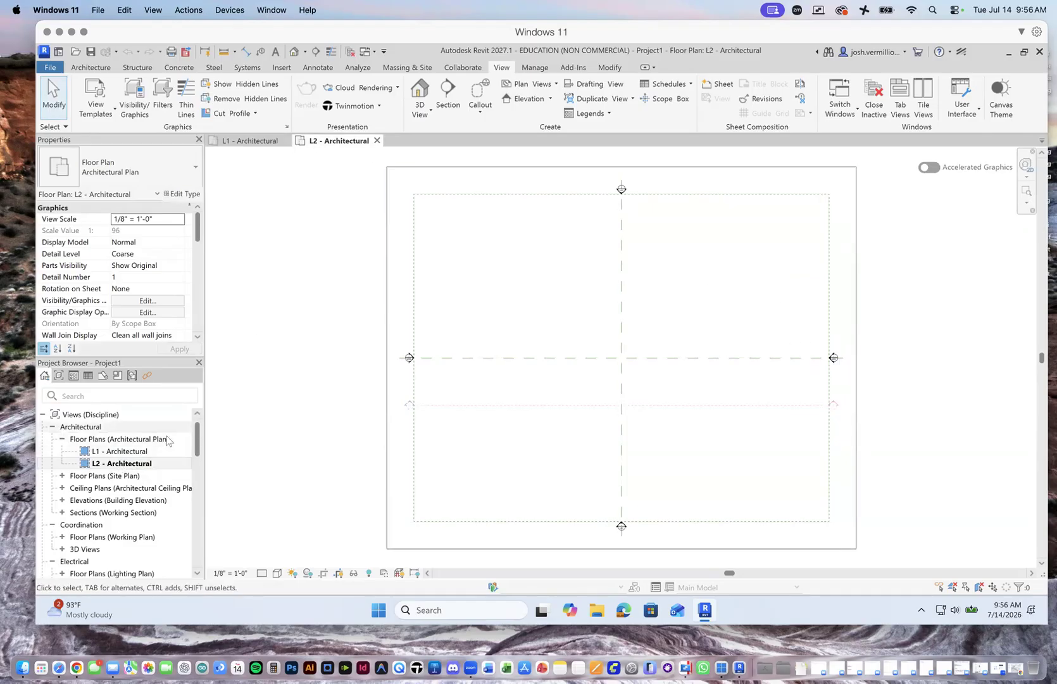
left_click(61, 500)
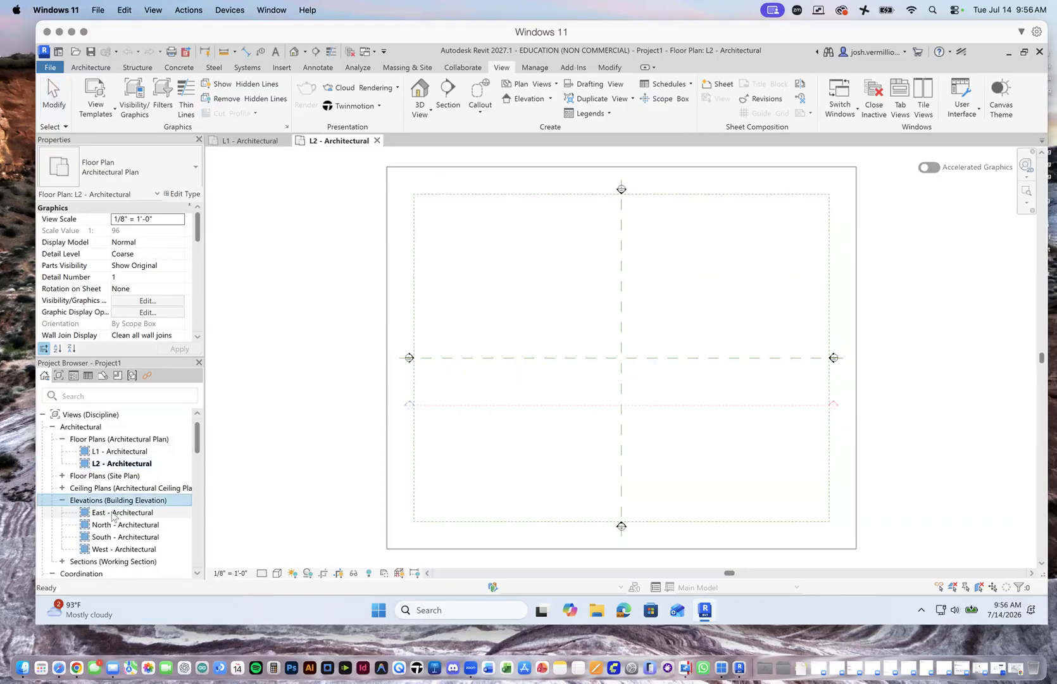
left_click(112, 512)
double_click(112, 512)
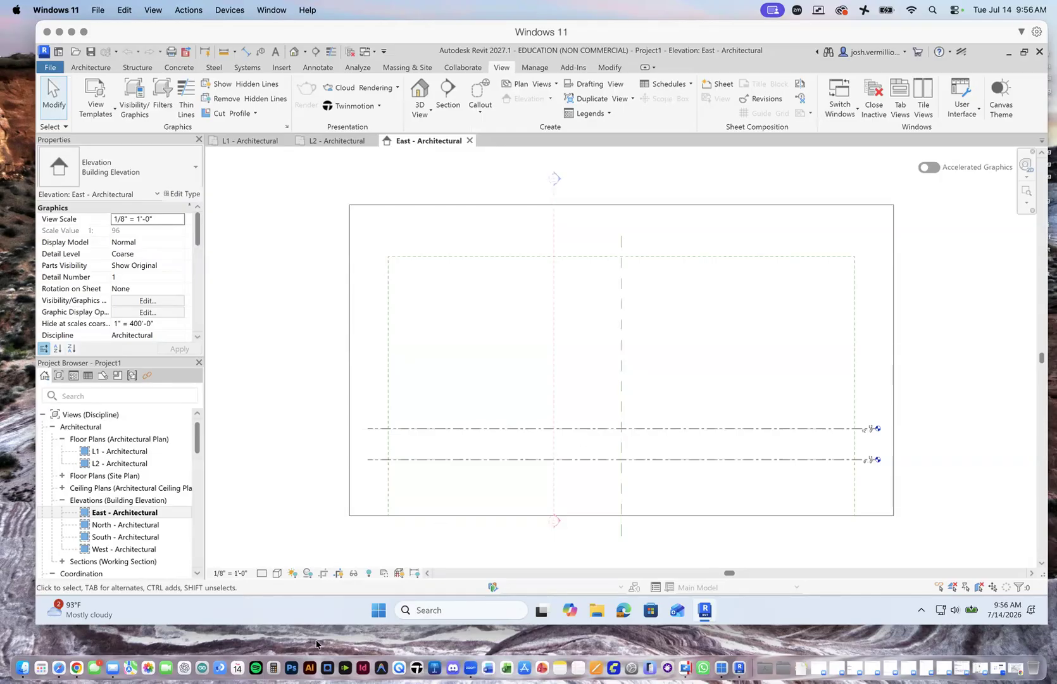
left_click(336, 142)
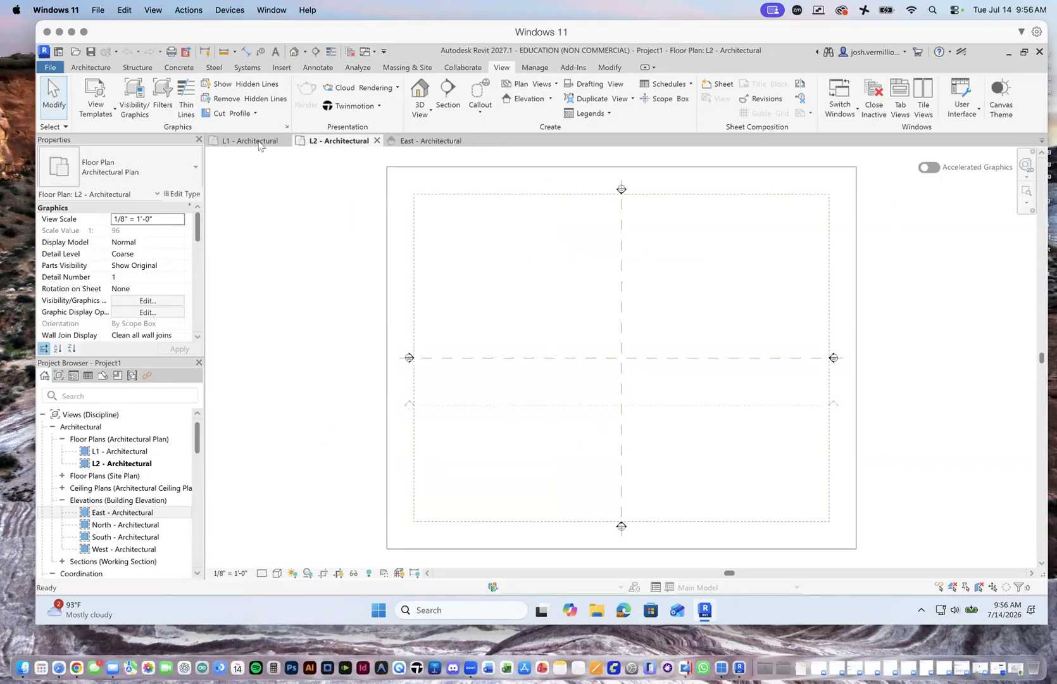
left_click(432, 142)
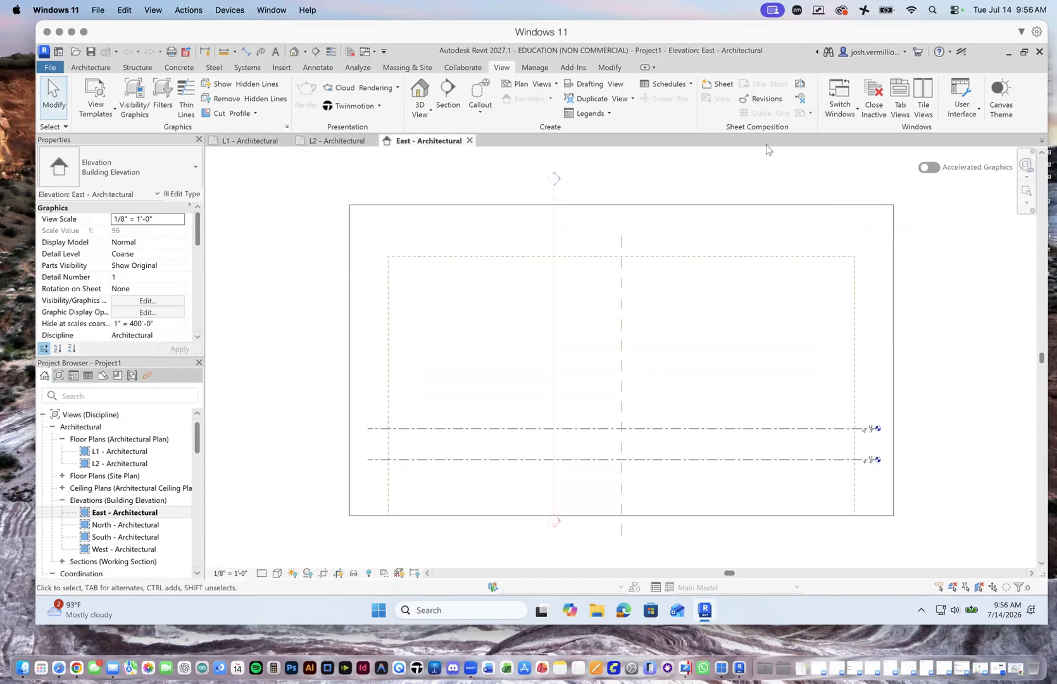
Review the open L2 - Architectural, East - Architectural and L1 - Architectural views, finishing on the L1 floor plan.
key("ctrl+Tab")
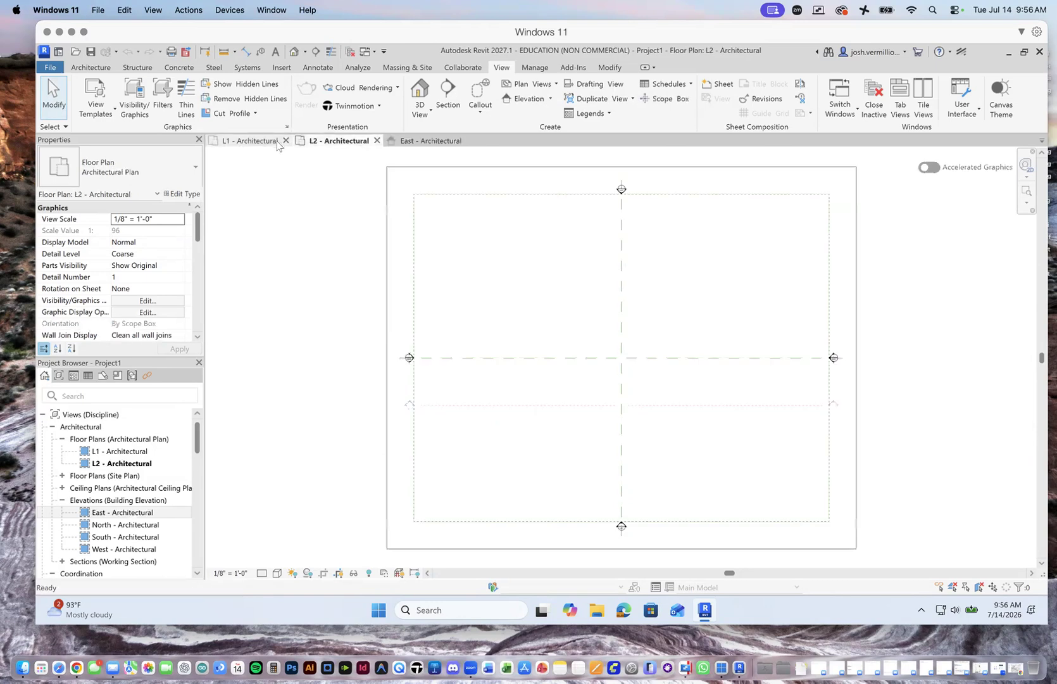
left_click(330, 146)
left_click(442, 145)
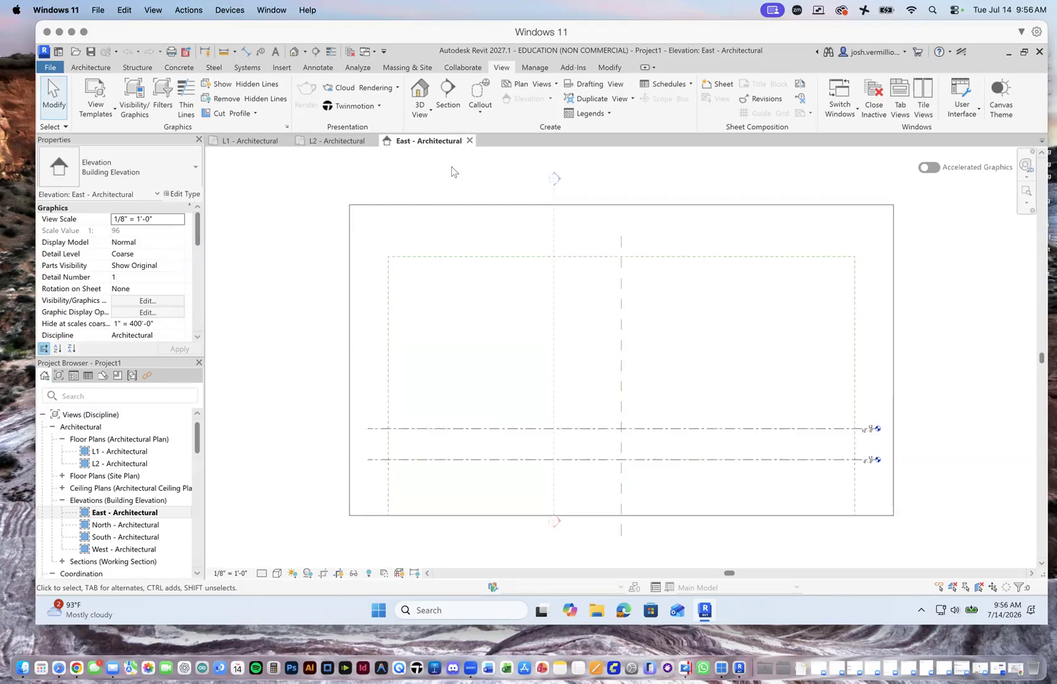
left_click(326, 145)
left_click(251, 144)
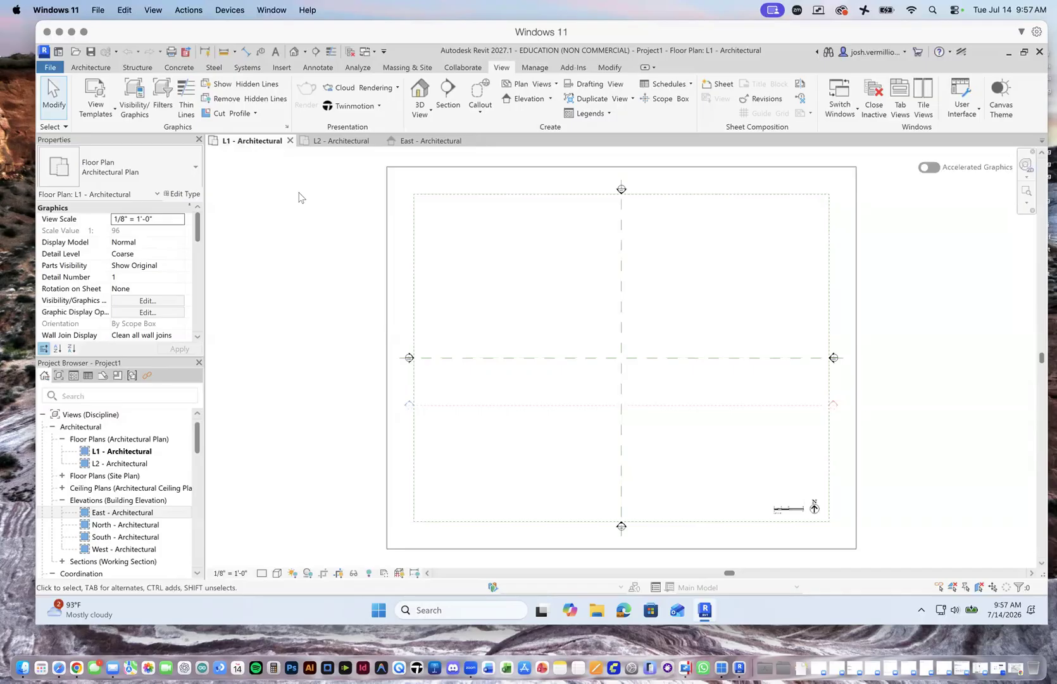
Close the L2 - Architectural floor plan and the East - Architectural elevation, keeping only L1 - Architectural open.
left_click(349, 144)
left_click(377, 141)
left_click(382, 140)
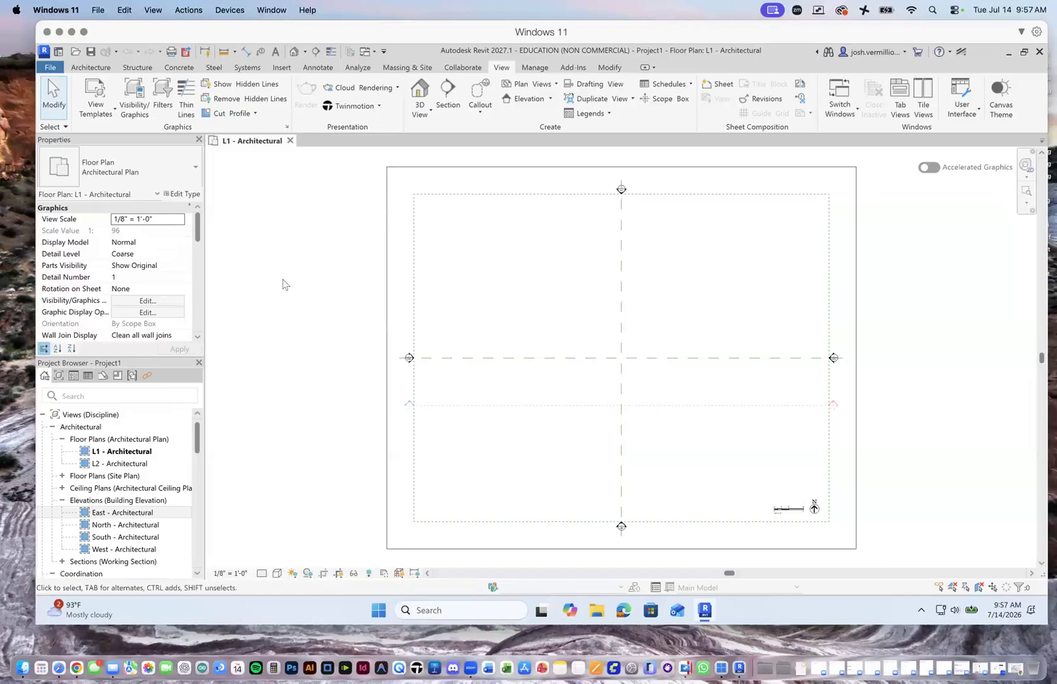
Look through the architectural sheets in the Project Browser and collapse the Sheets (all) list.
left_click_drag(199, 450, 199, 516)
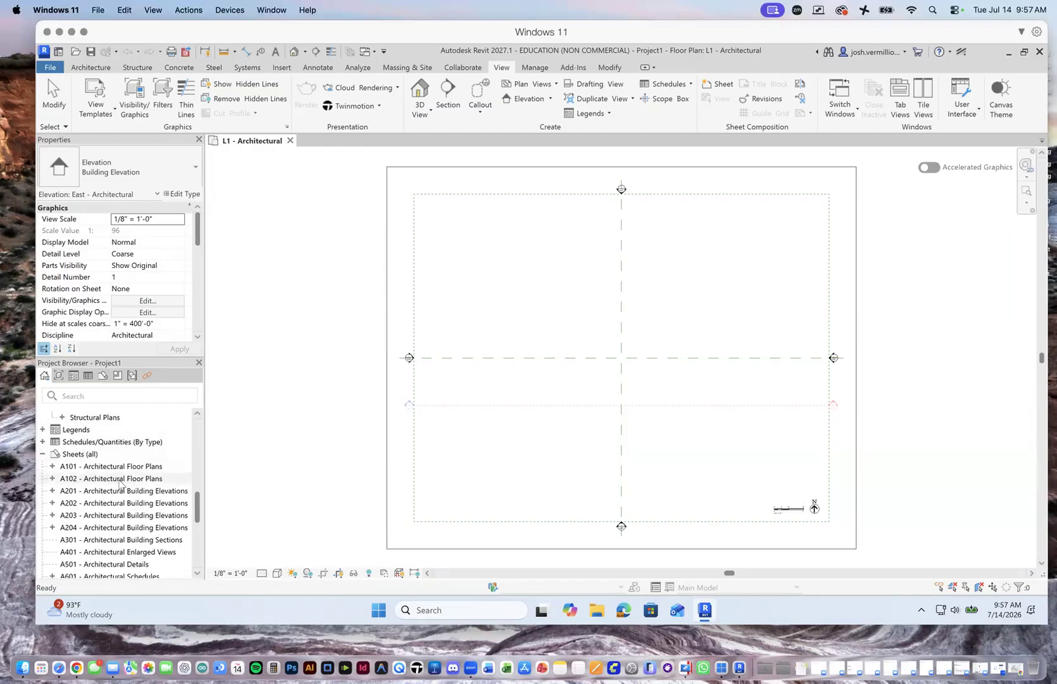
left_click(42, 453)
left_click_drag(200, 522, 200, 432)
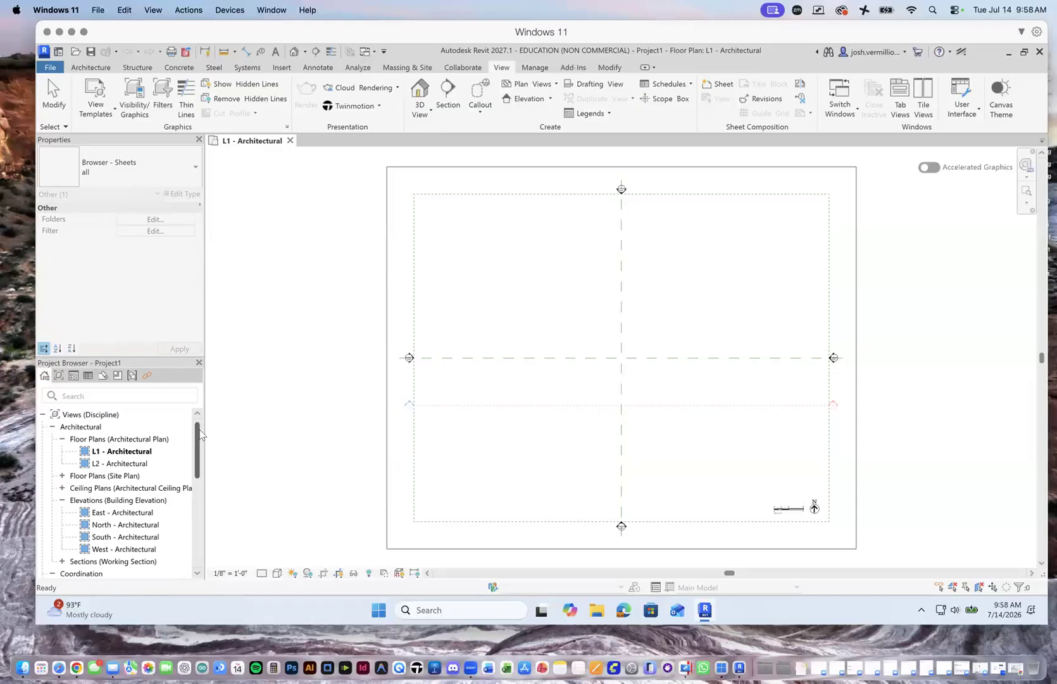
Inspect the graphic scale and the north arrow's type properties in the L1 - Architectural floor plan, leaving them unmodified.
left_click(338, 392)
scroll(374, 395, "down", 1)
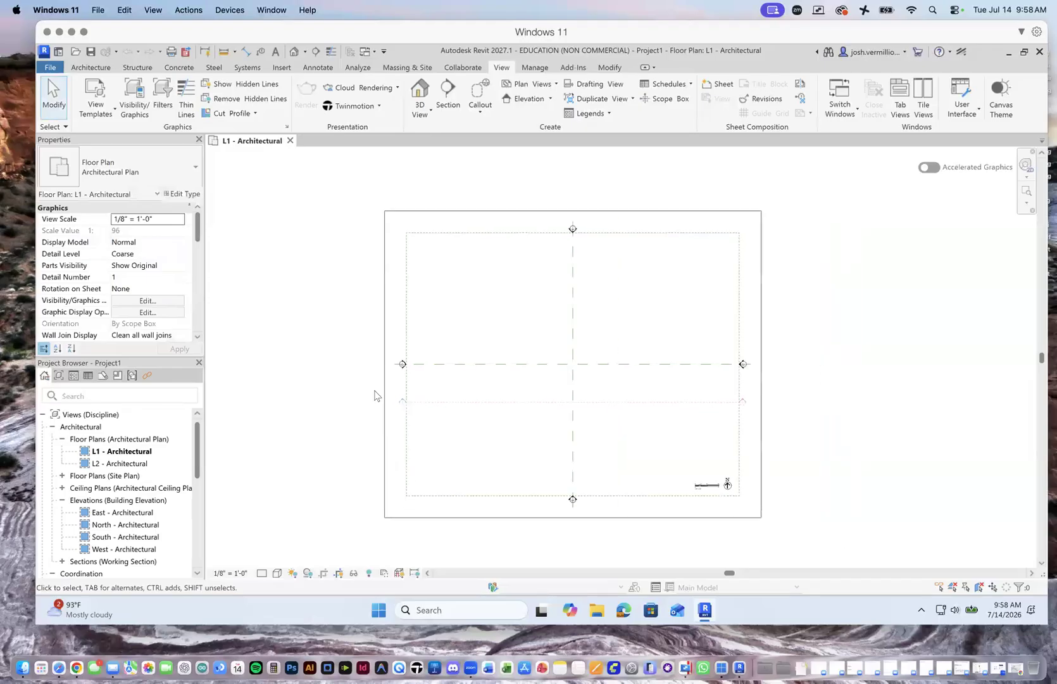
scroll(326, 409, "up", 1)
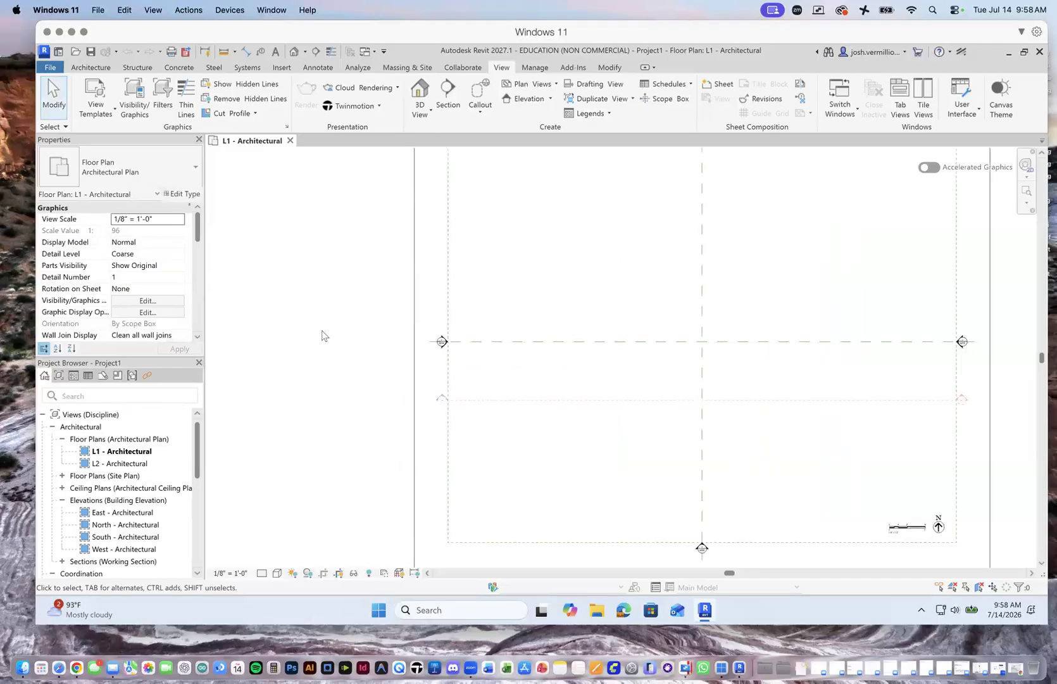
scroll(318, 352, "down", 2)
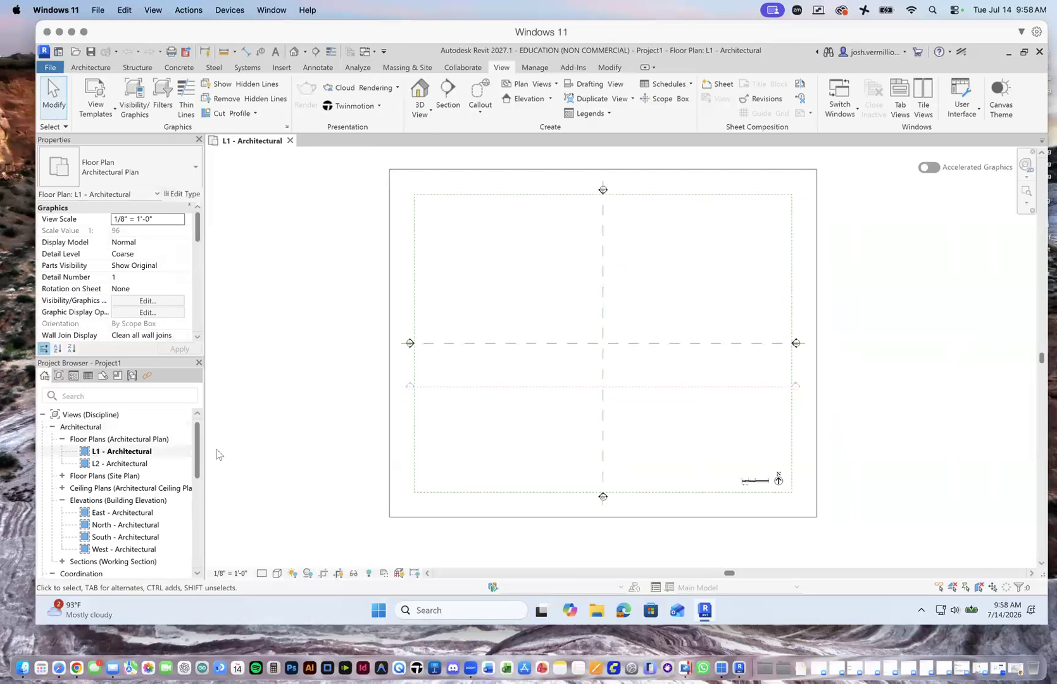
scroll(787, 506, "up", 4)
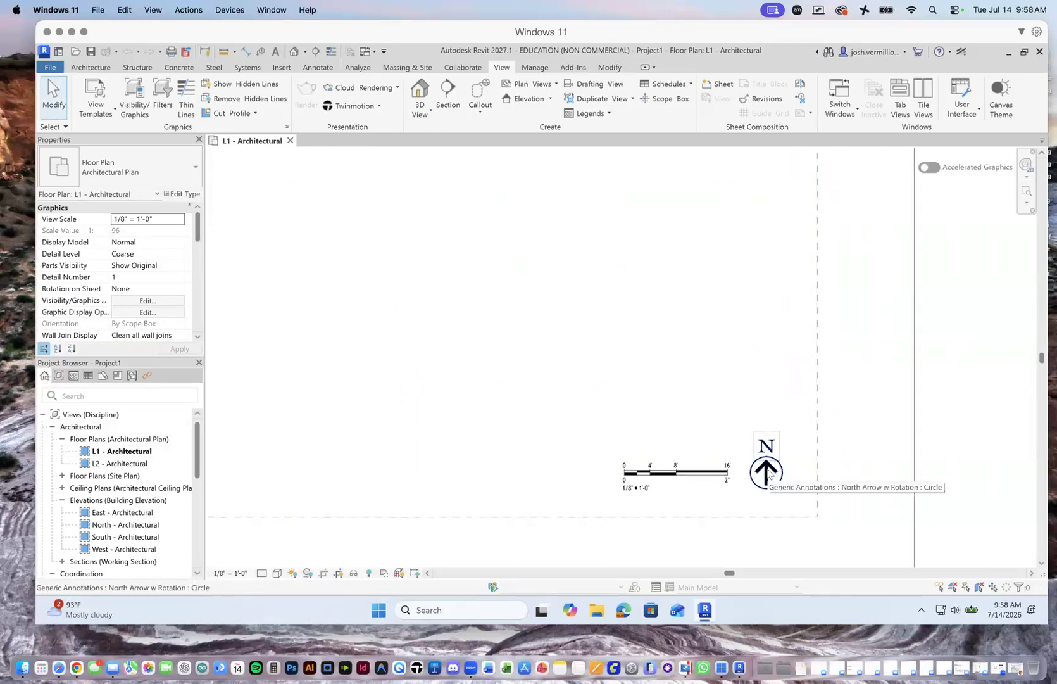
scroll(769, 476, "up", 2)
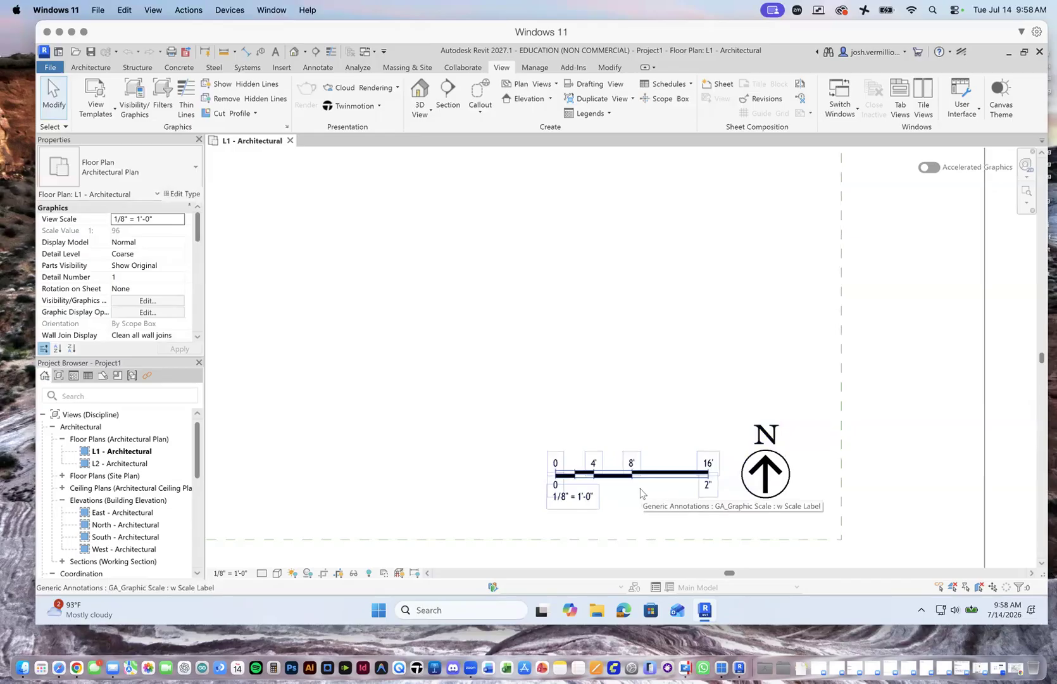
left_click(768, 437)
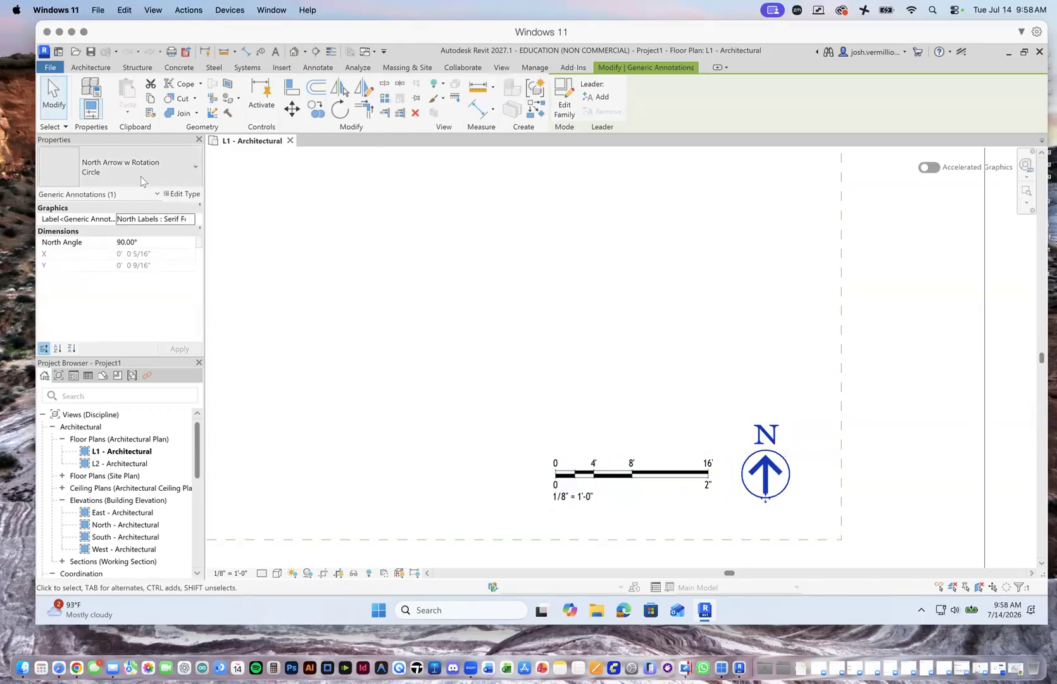
left_click(183, 195)
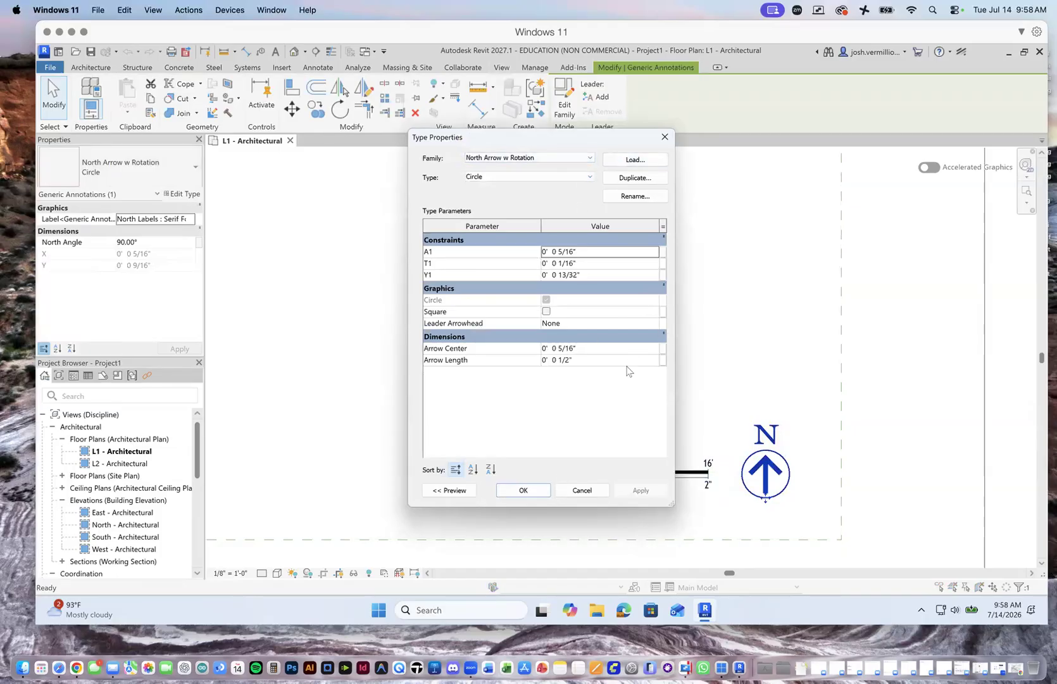
left_click(582, 490)
left_click(878, 460)
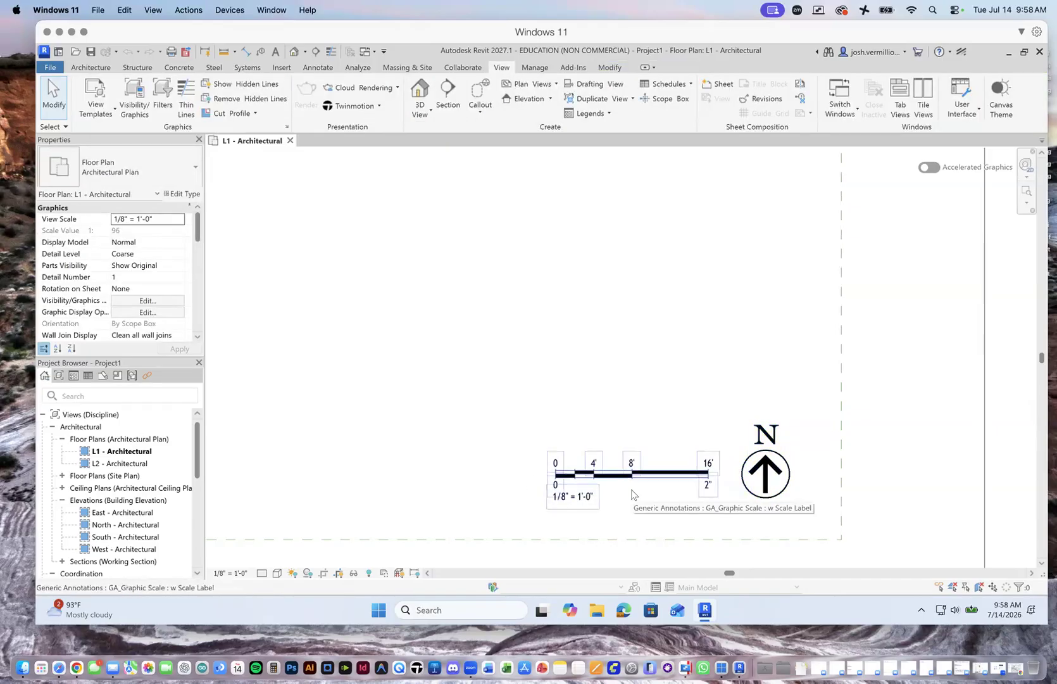
Examine the A203 elevation marker in the L1 floor plan and open the East - Architectural elevation from it.
scroll(663, 423, "down", 4)
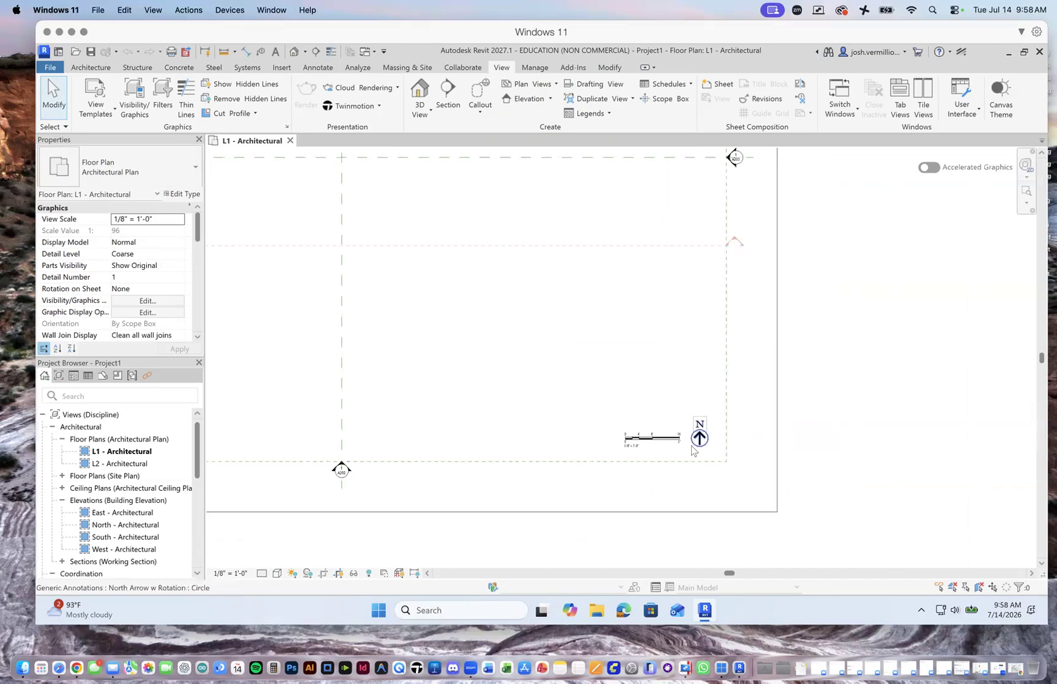
scroll(696, 486, "down", 3)
scroll(680, 491, "down", 1)
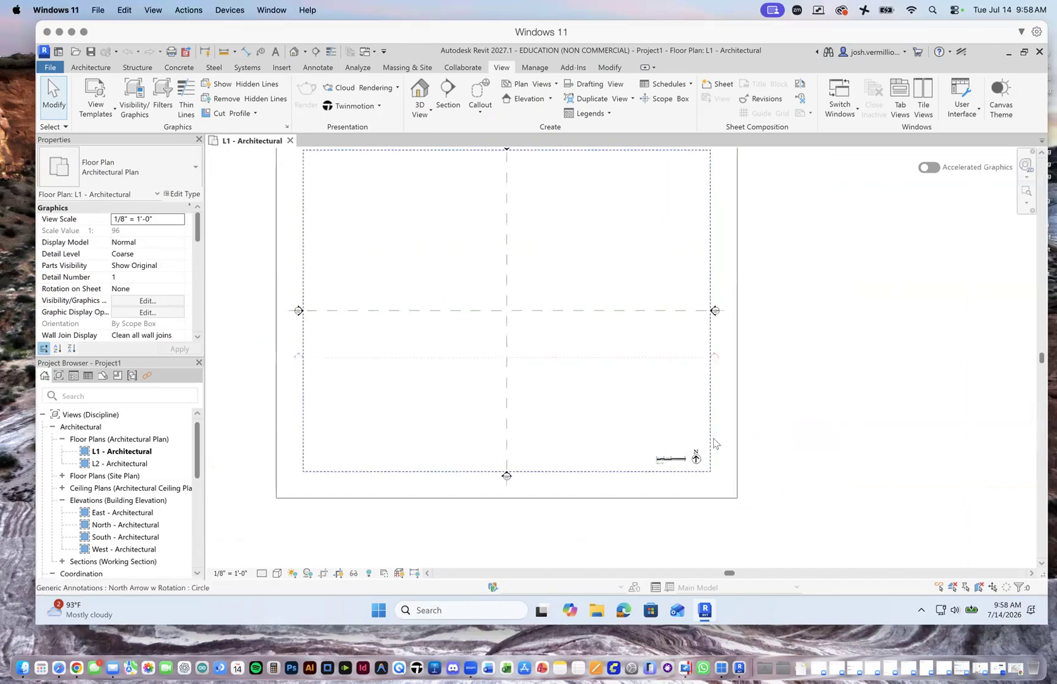
scroll(729, 309, "up", 5)
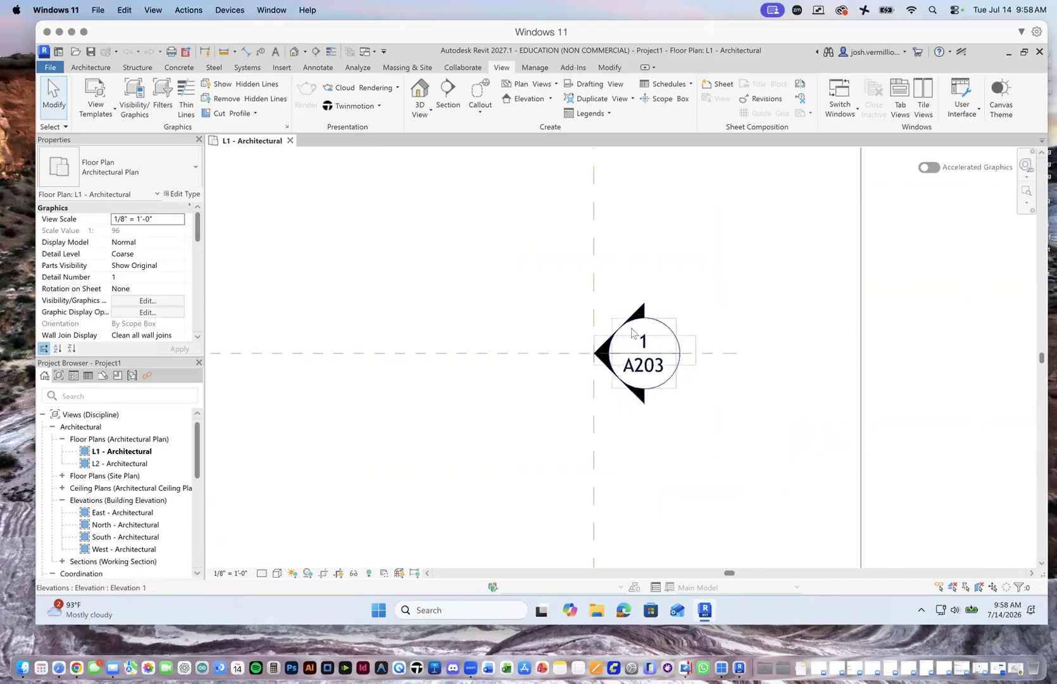
scroll(676, 387, "down", 1)
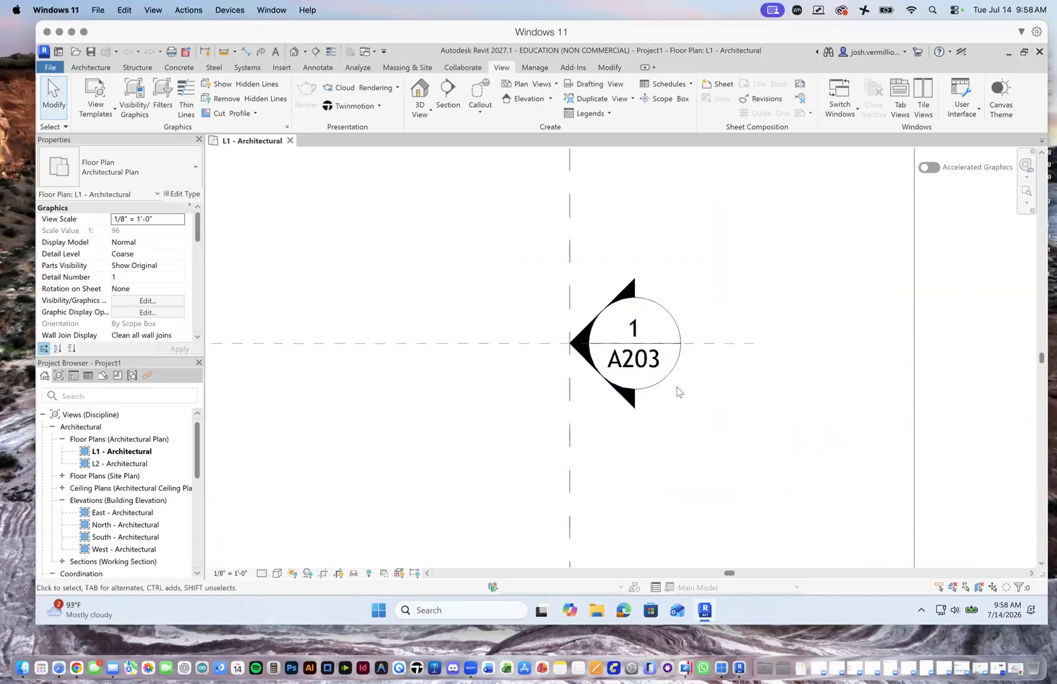
scroll(676, 391, "down", 3)
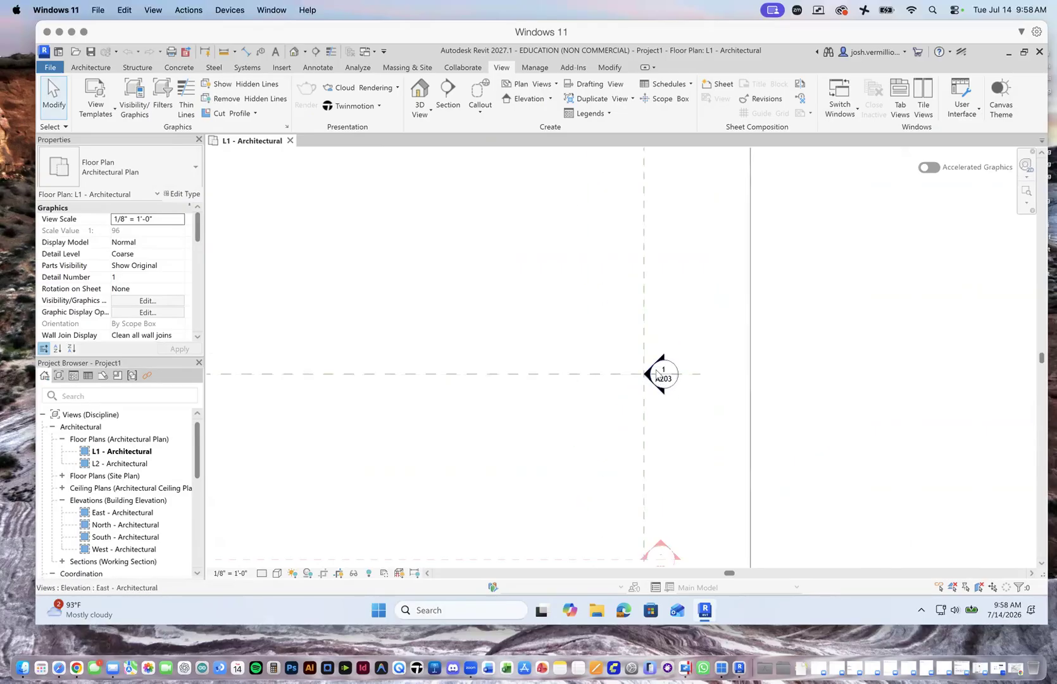
double_click(663, 365)
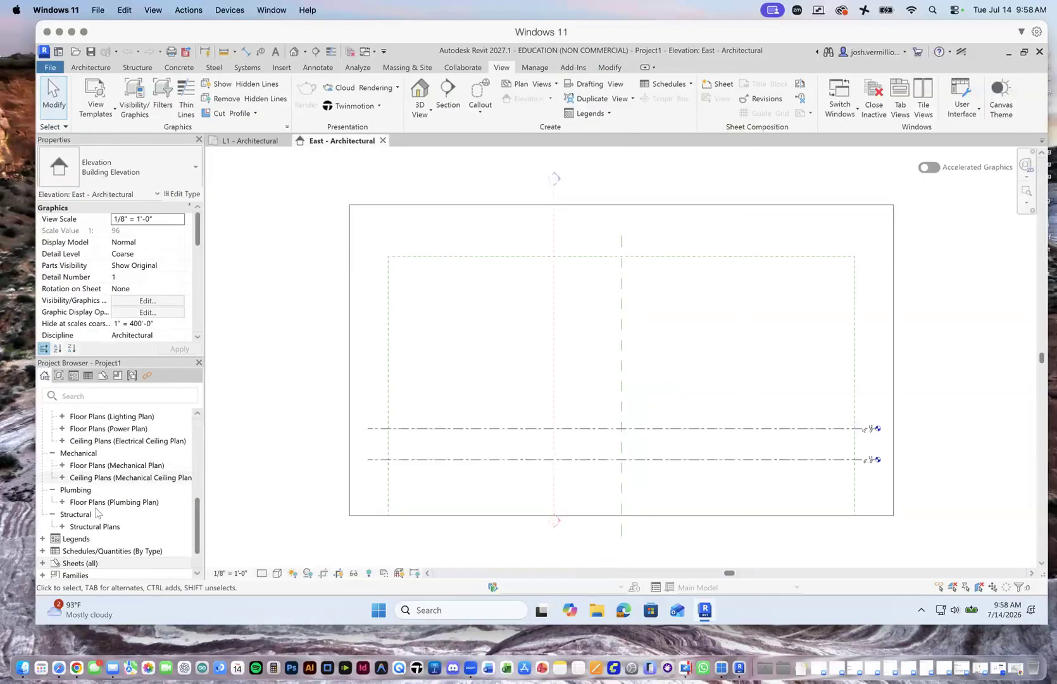
Add an elbow to the L2 level line so its head is offset below the line in the East elevation.
left_click_drag(198, 515, 202, 442)
scroll(873, 437, "up", 4)
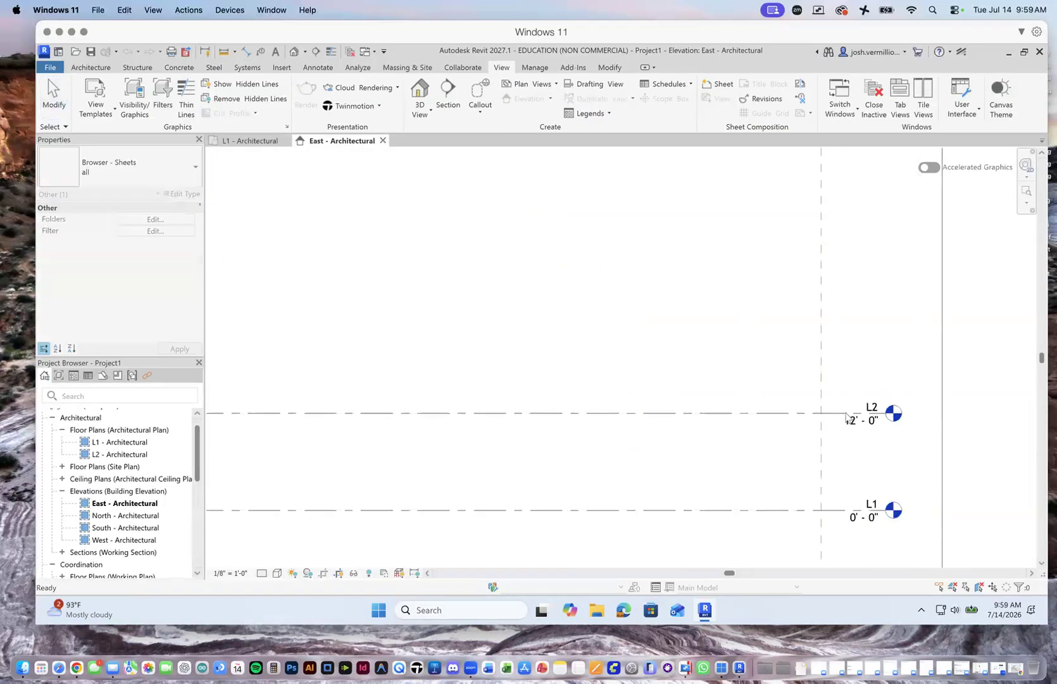
left_click(849, 504)
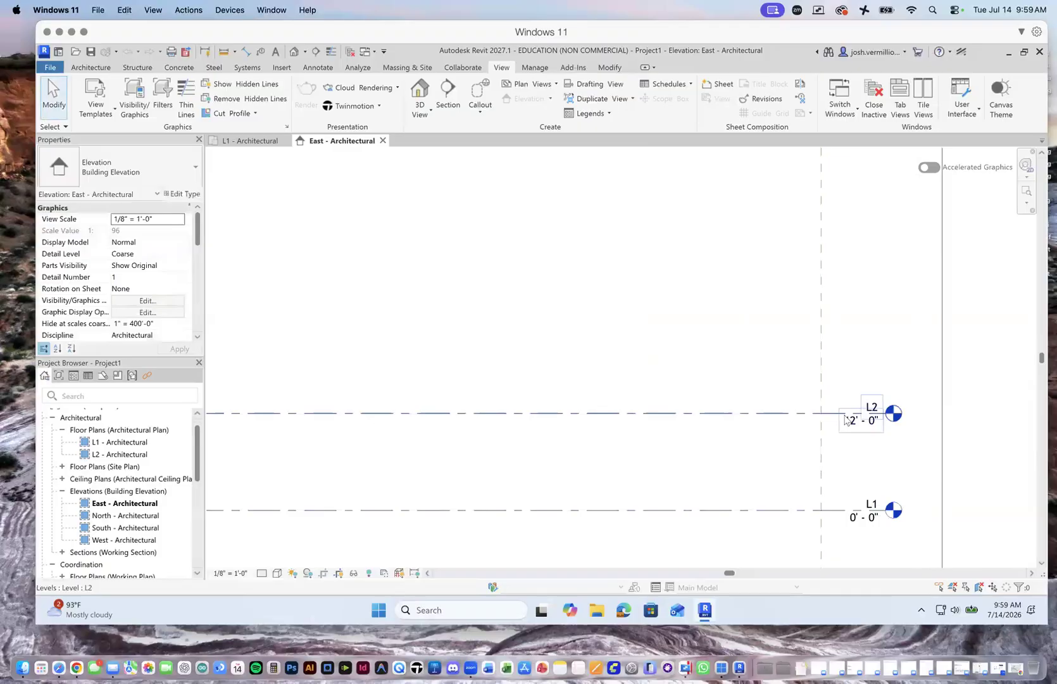
left_click(786, 415)
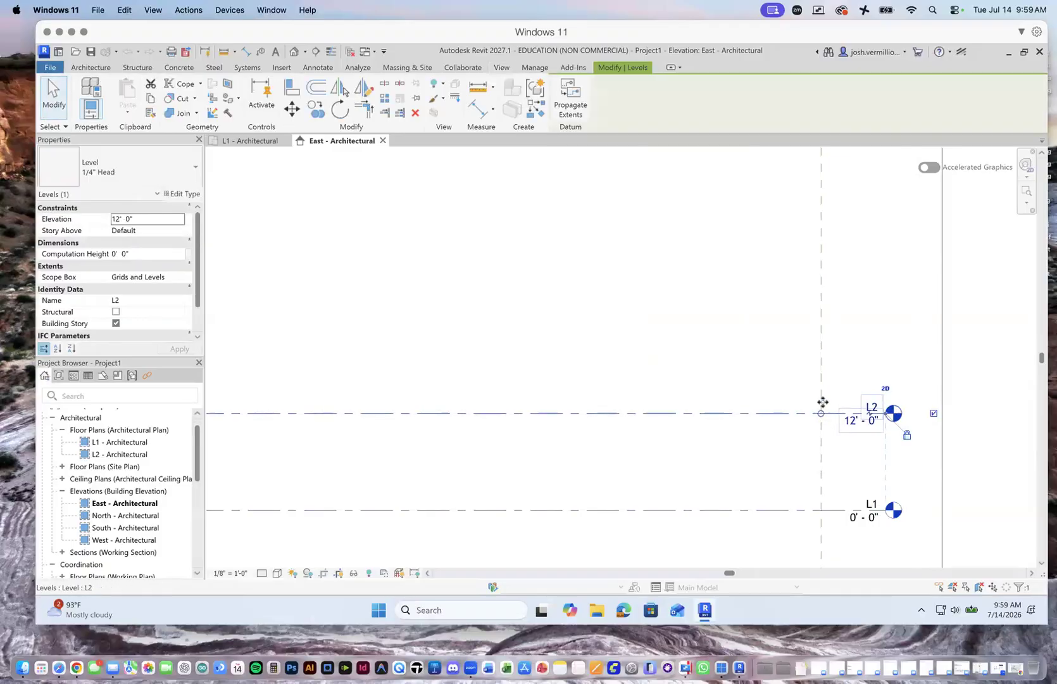
left_click(852, 392)
left_click(871, 407)
left_click(869, 410)
left_click(863, 353)
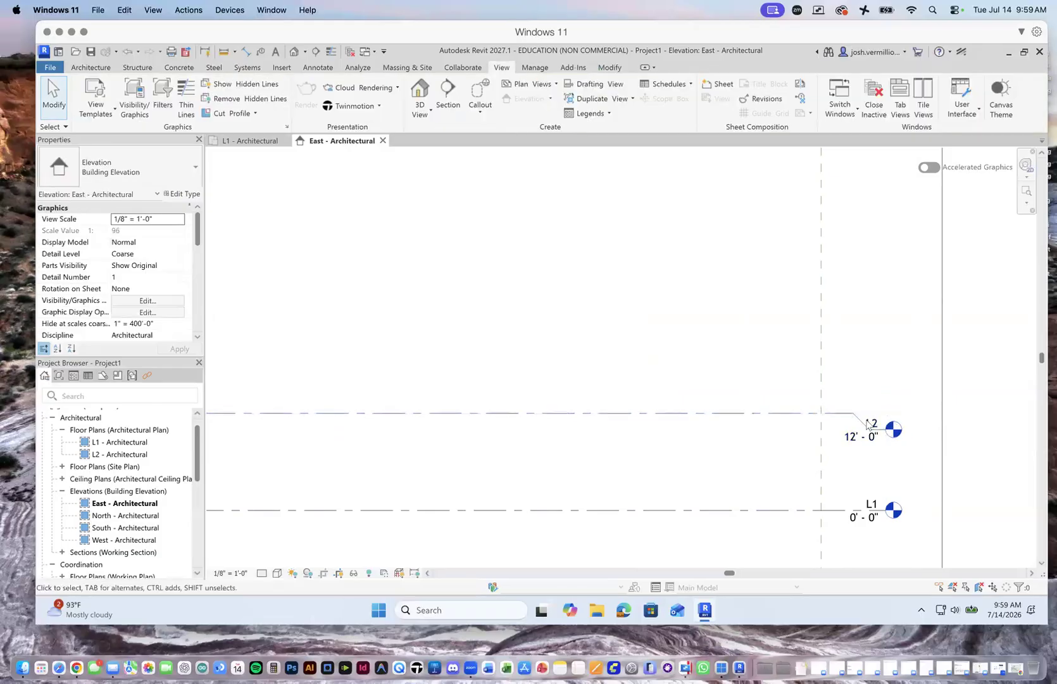
Open the L2 level name for editing, and shift the aligned L1 and L2 level heads slightly toward the scope box.
double_click(872, 423)
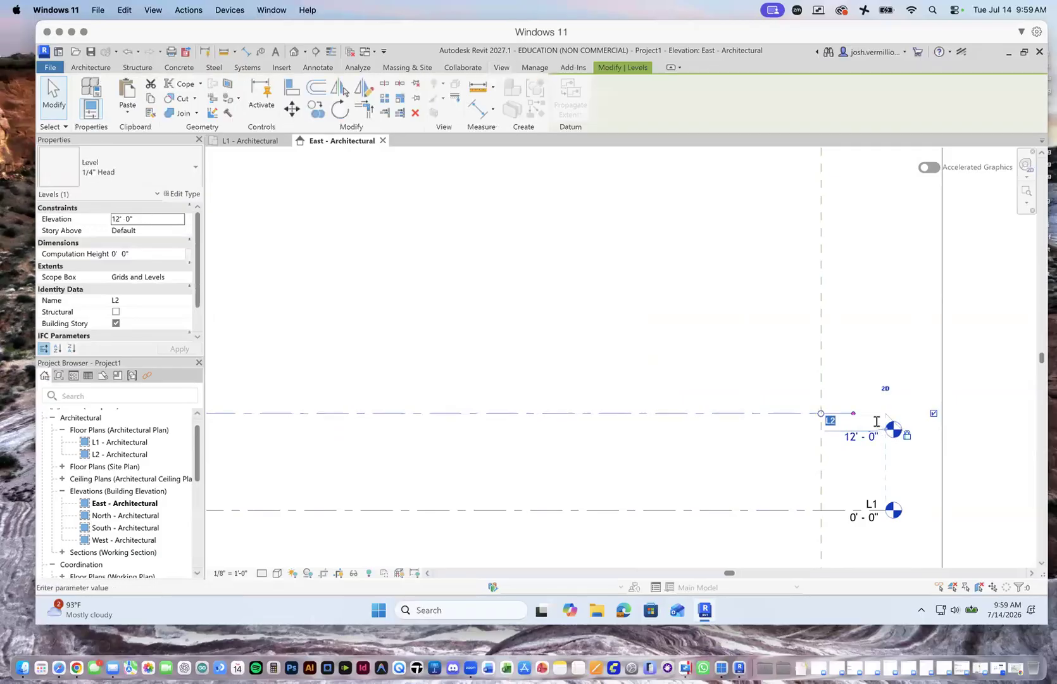
left_click(860, 353)
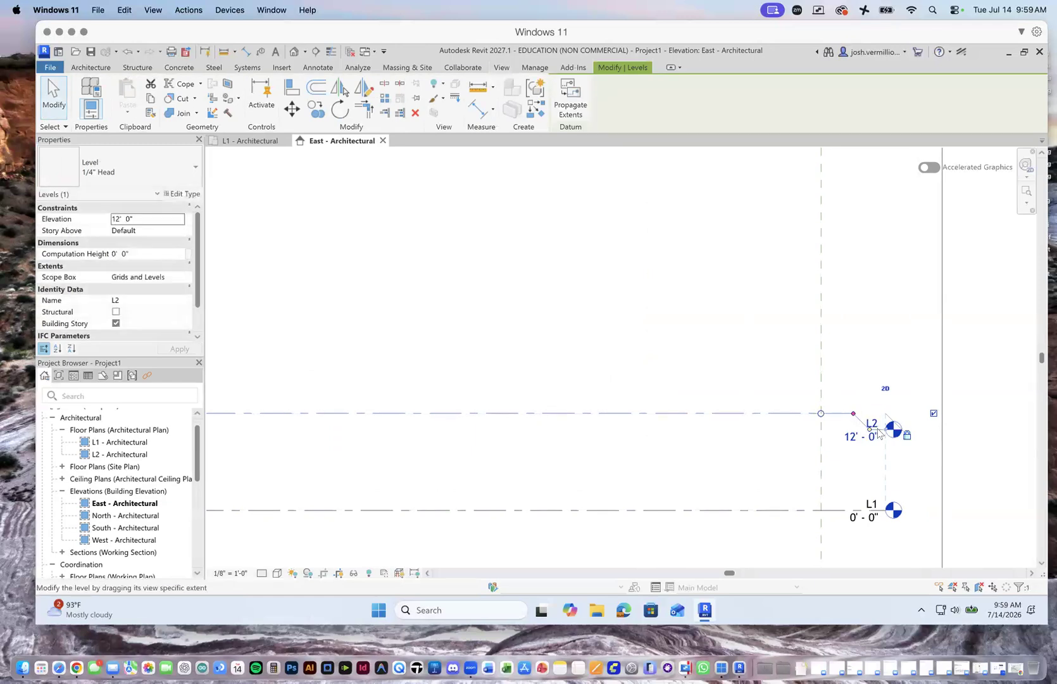
left_click_drag(879, 434, 871, 433)
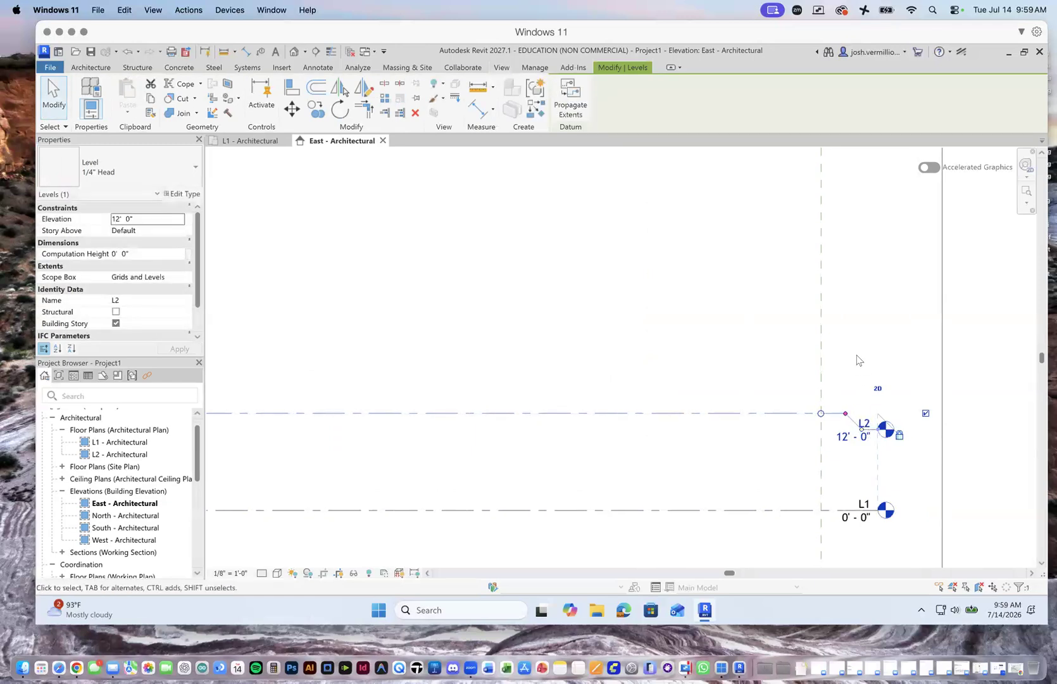
left_click(856, 360)
Return to the L1 - Architectural floor plan and examine the working section line and its unplaced section marker.
left_click_drag(198, 443, 269, 464)
left_click(260, 141)
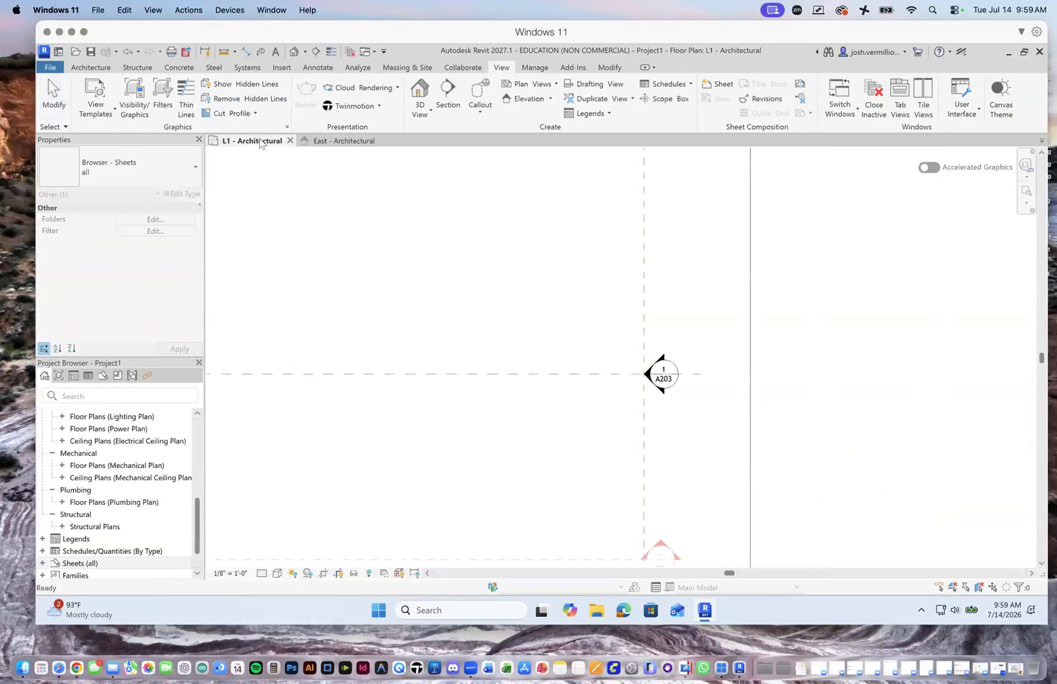
scroll(712, 481, "down", 3)
scroll(593, 472, "up", 5)
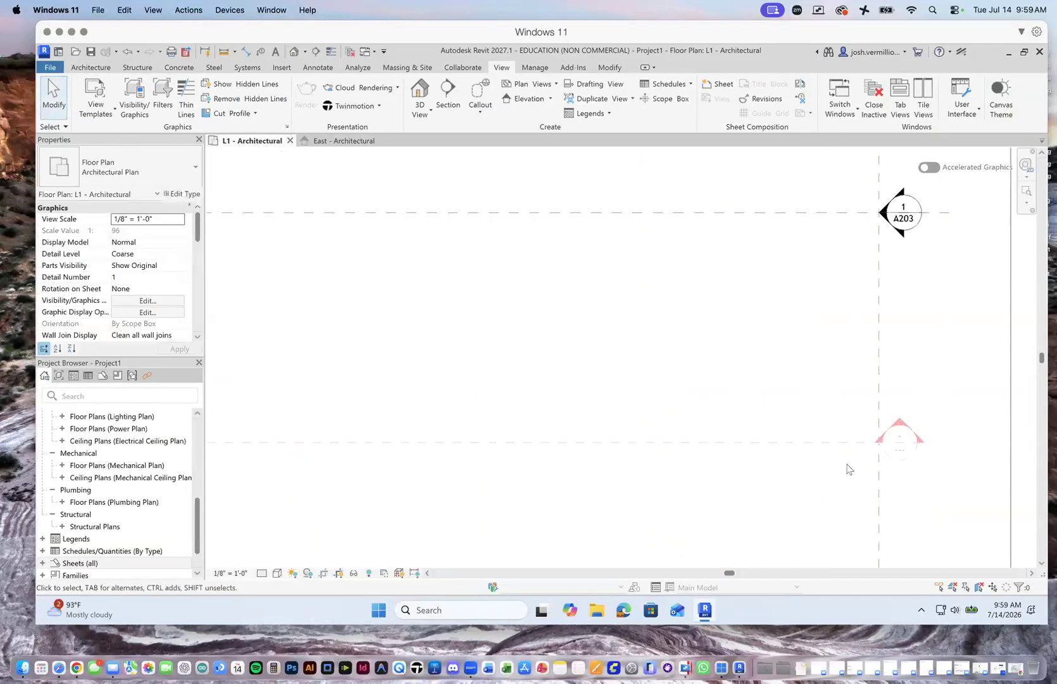
left_click(849, 442)
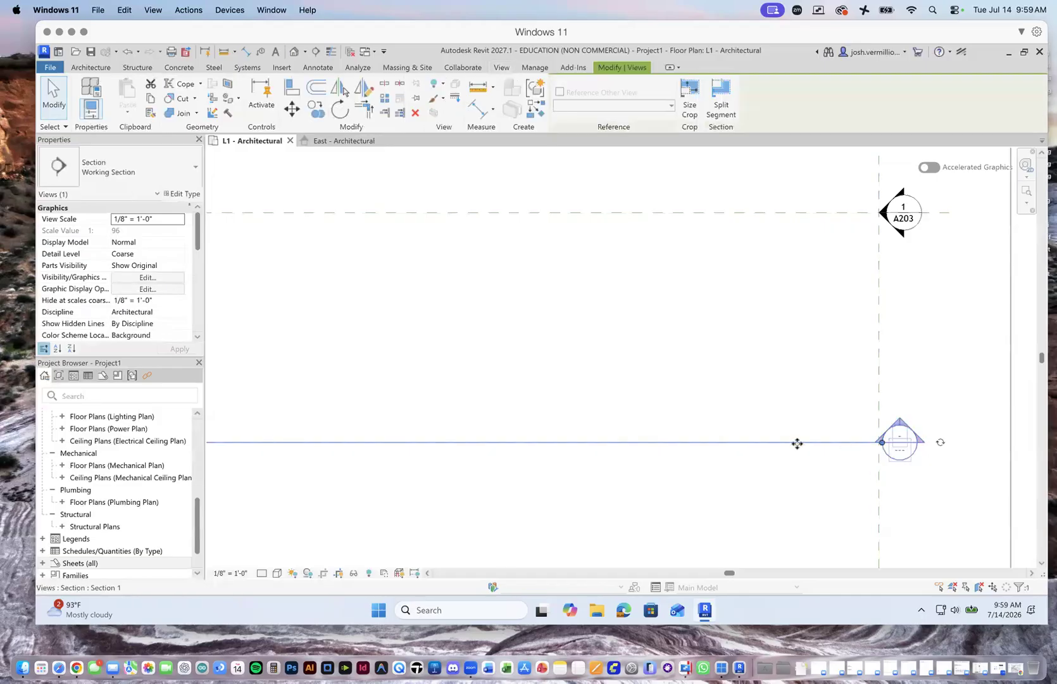
left_click(866, 460)
scroll(861, 460, "up", 1)
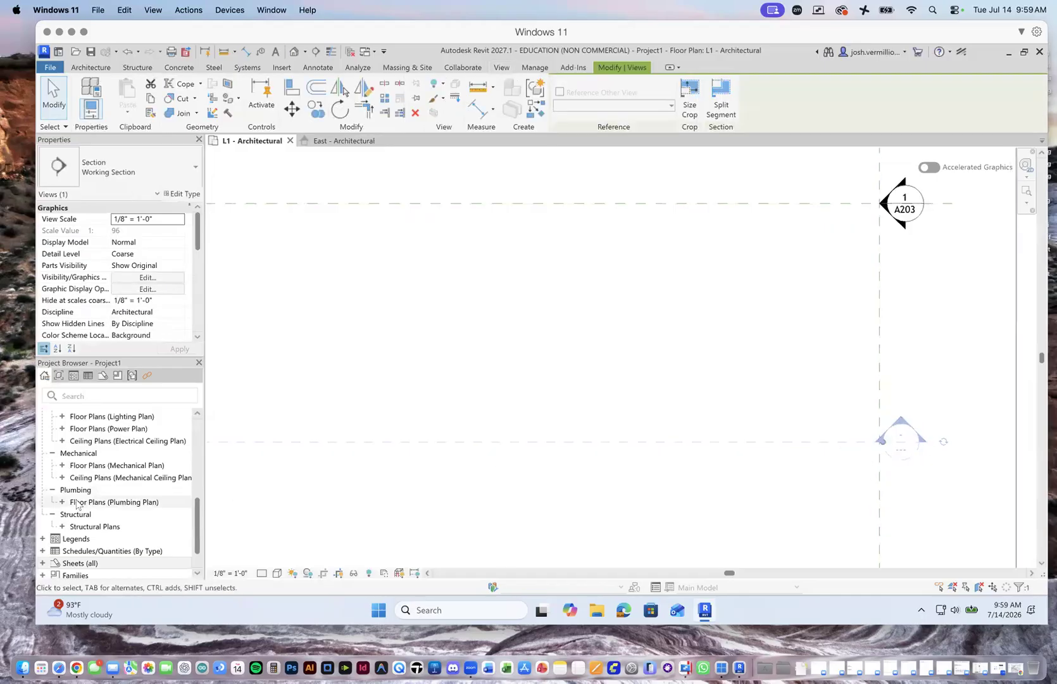
Expand the Sections (Working Section) group in the Project Browser and open the Section 1 view.
left_click_drag(197, 502, 197, 442)
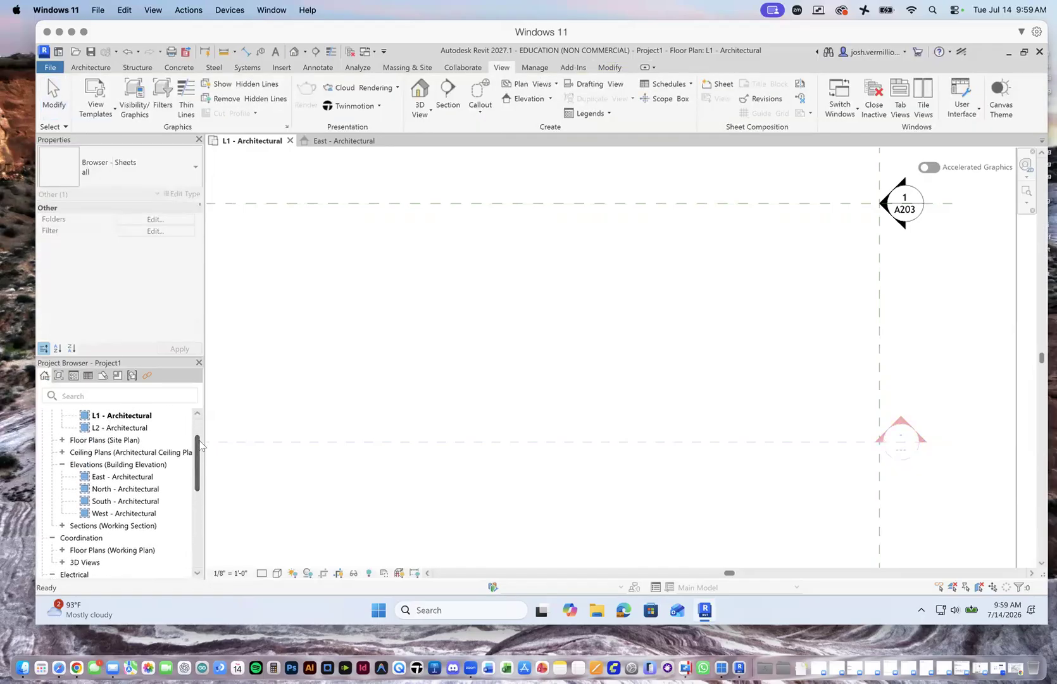
left_click(62, 525)
double_click(107, 538)
left_click(286, 483)
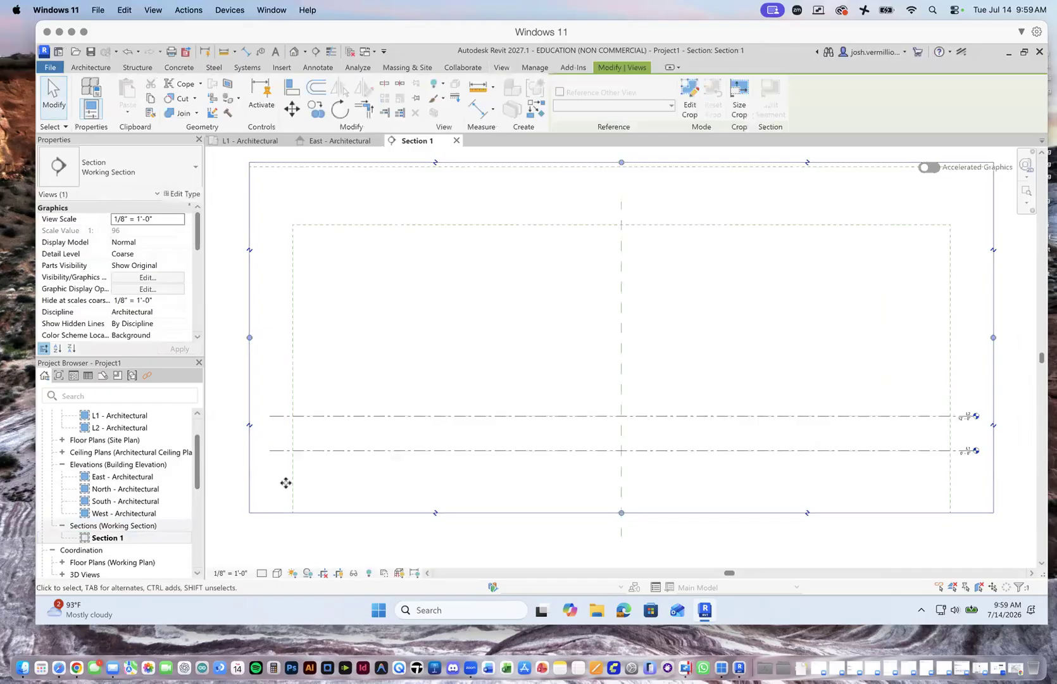
scroll(754, 421, "down", 2)
scroll(678, 392, "up", 3)
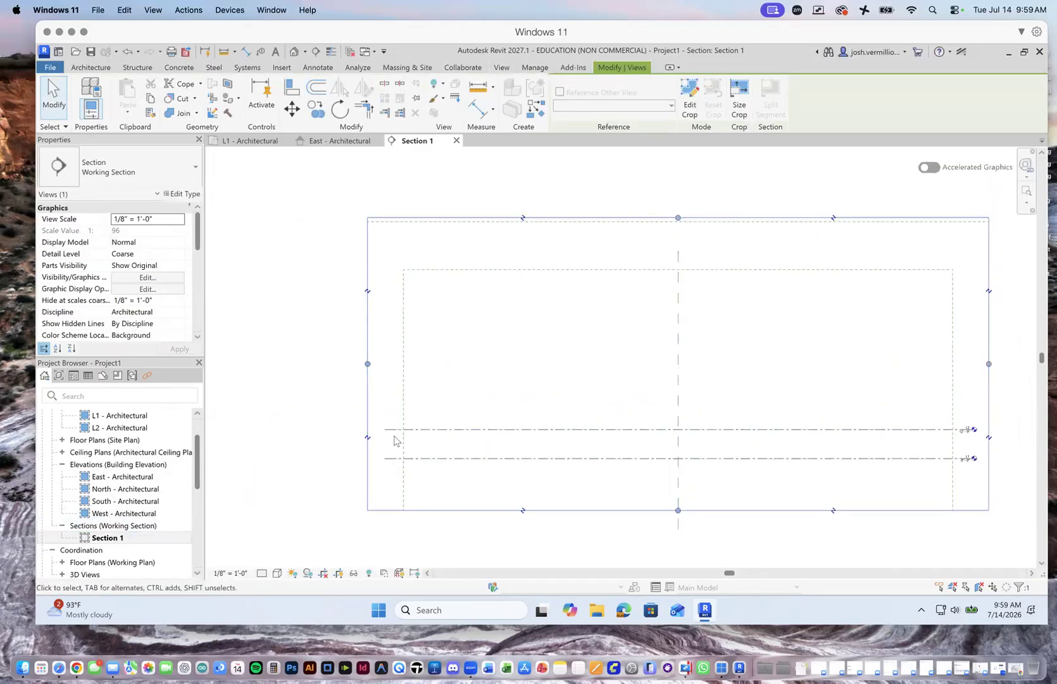
Reopen the L1 - Architectural floor plan, select the section line, and review its extent across the whole plan.
double_click(119, 415)
left_click(714, 443)
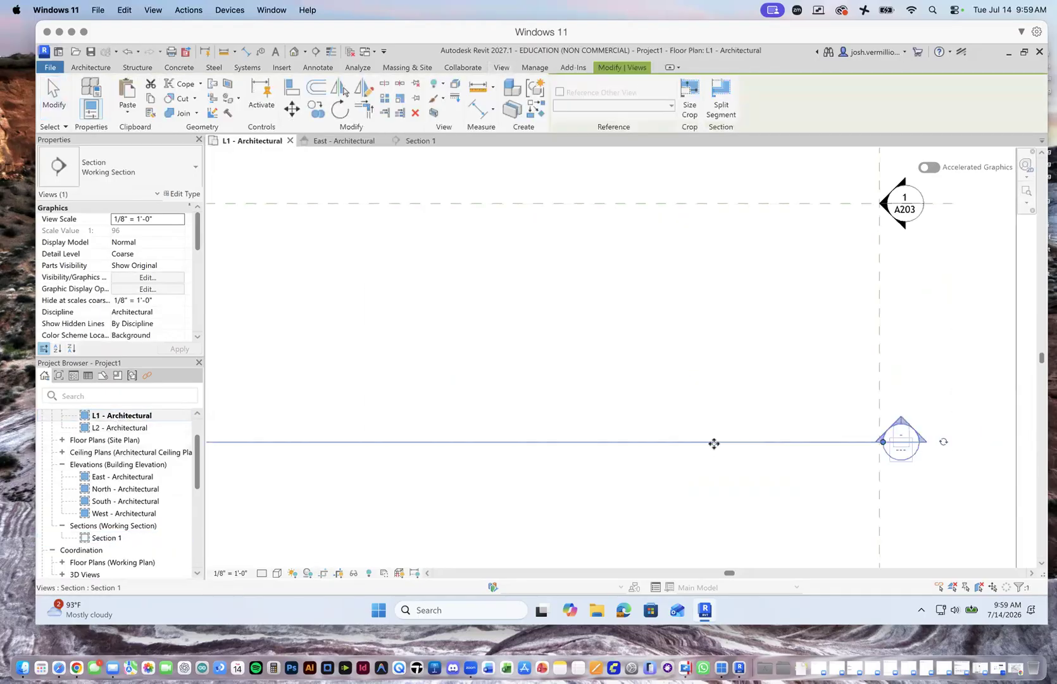
double_click(898, 436)
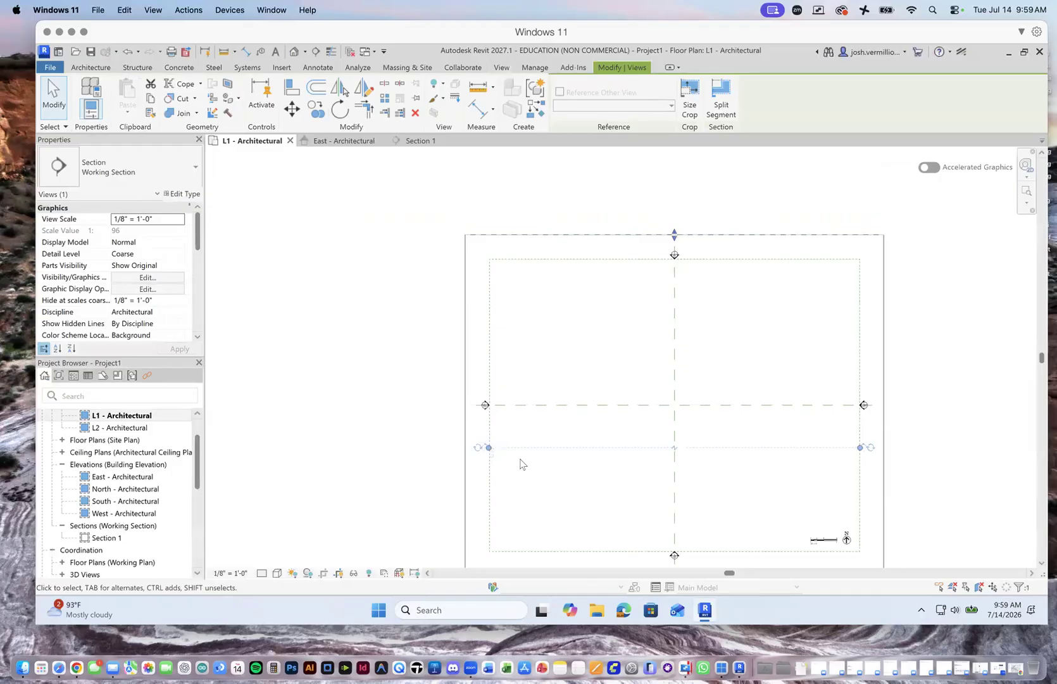
left_click(433, 310)
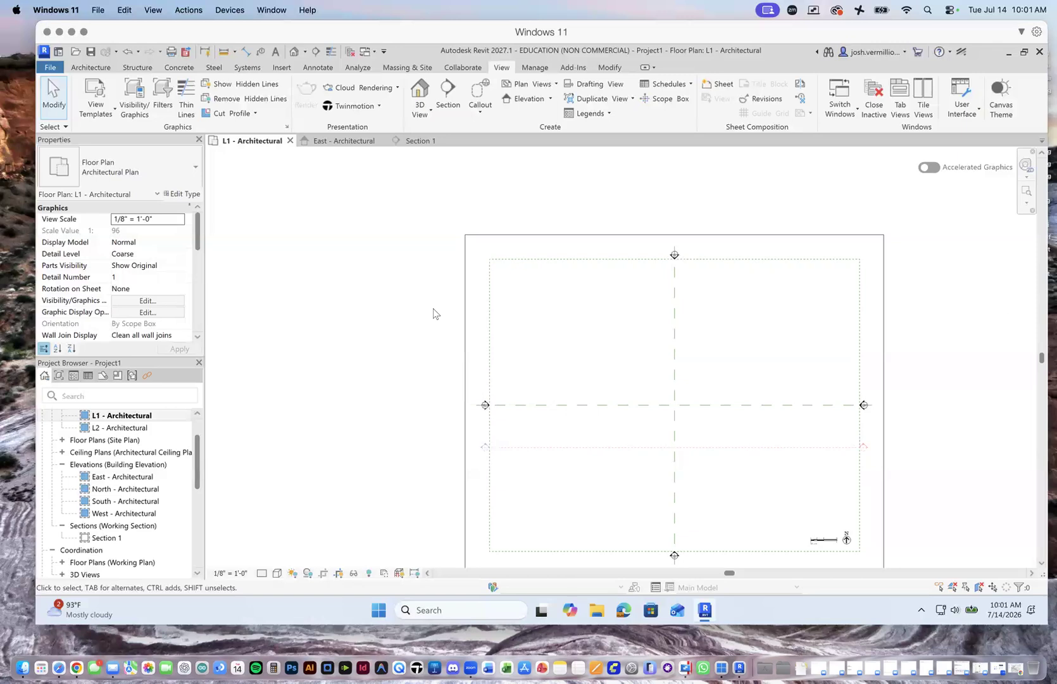
scroll(370, 294, "down", 1)
scroll(658, 554, "up", 2)
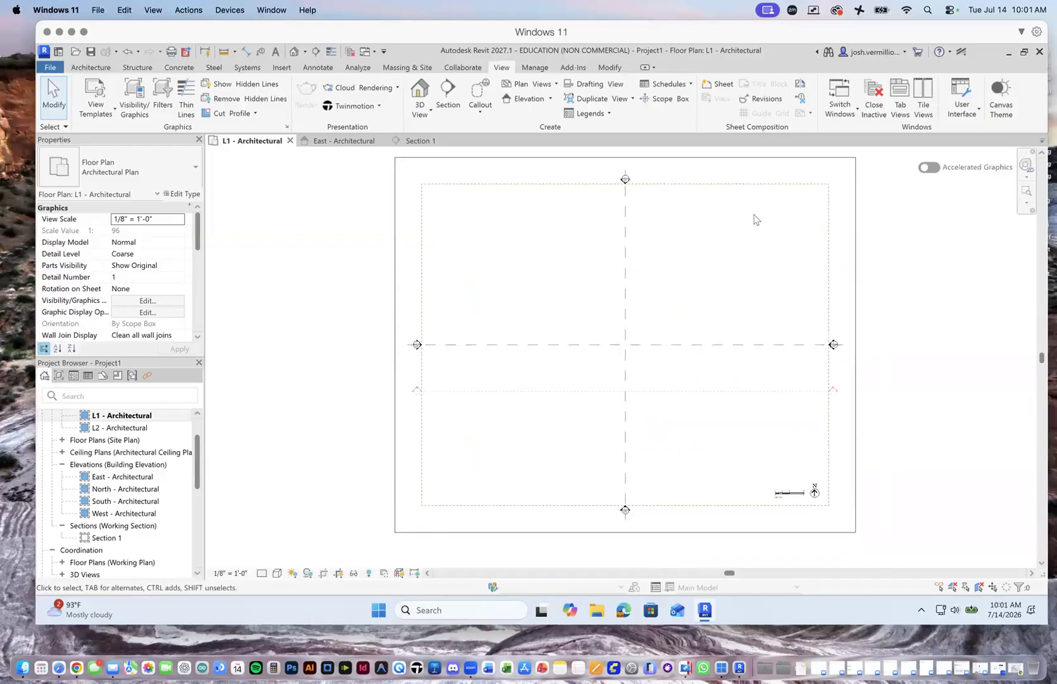
scroll(858, 257, "up", 1)
scroll(858, 254, "down", 1)
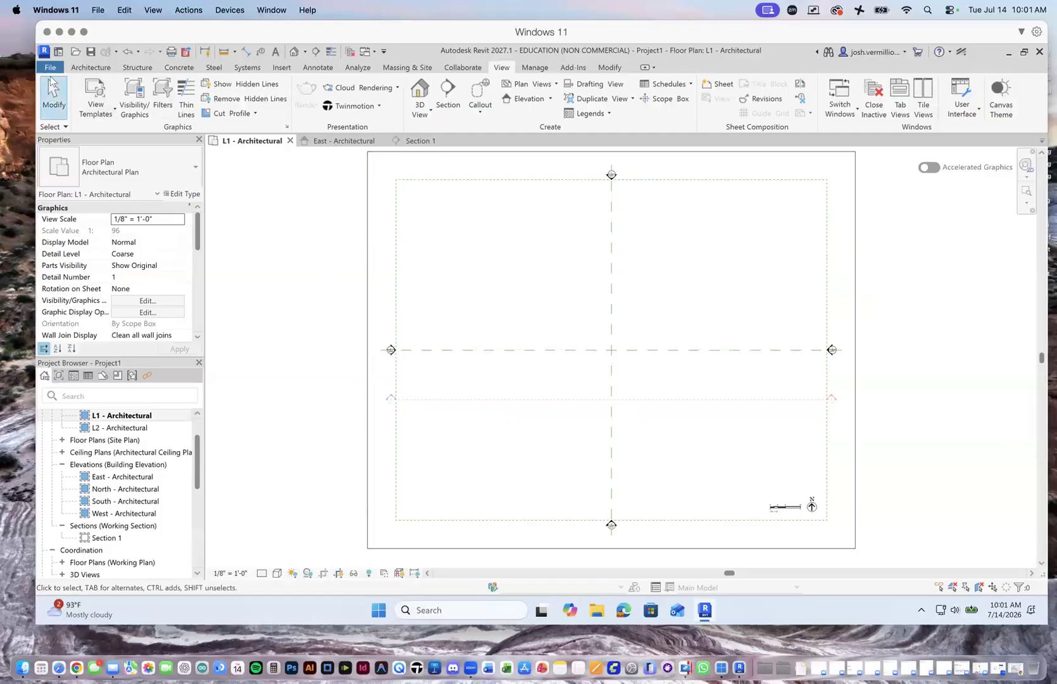
Start an architectural wall, review the basic, curtain and stacked wall types, and choose Generic - 8".
left_click(95, 68)
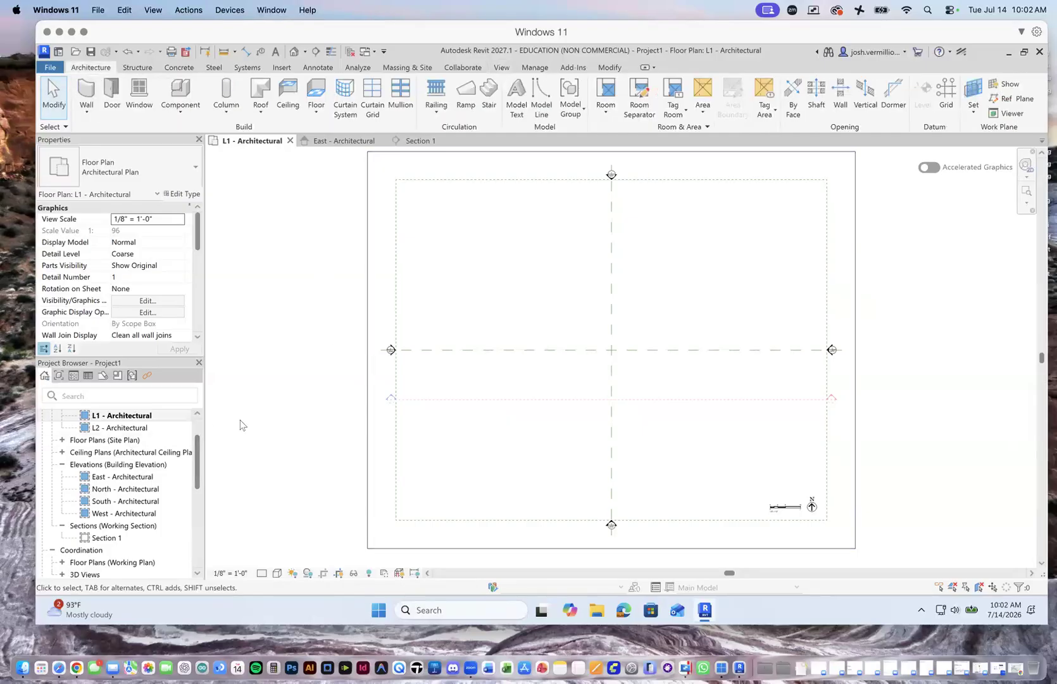
left_click(82, 103)
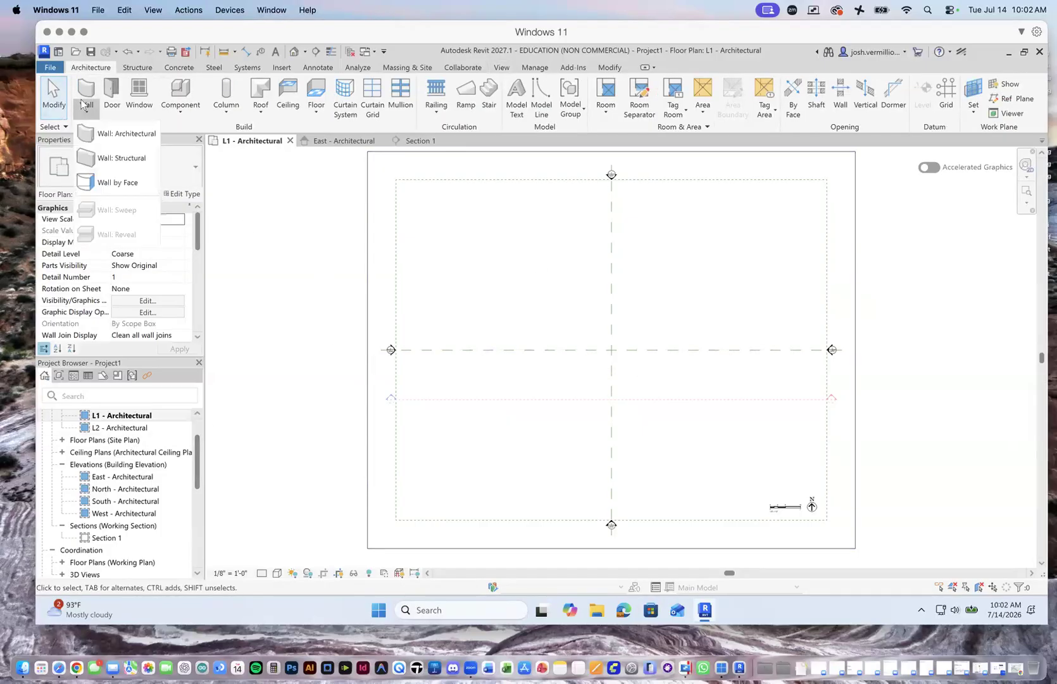
left_click(127, 132)
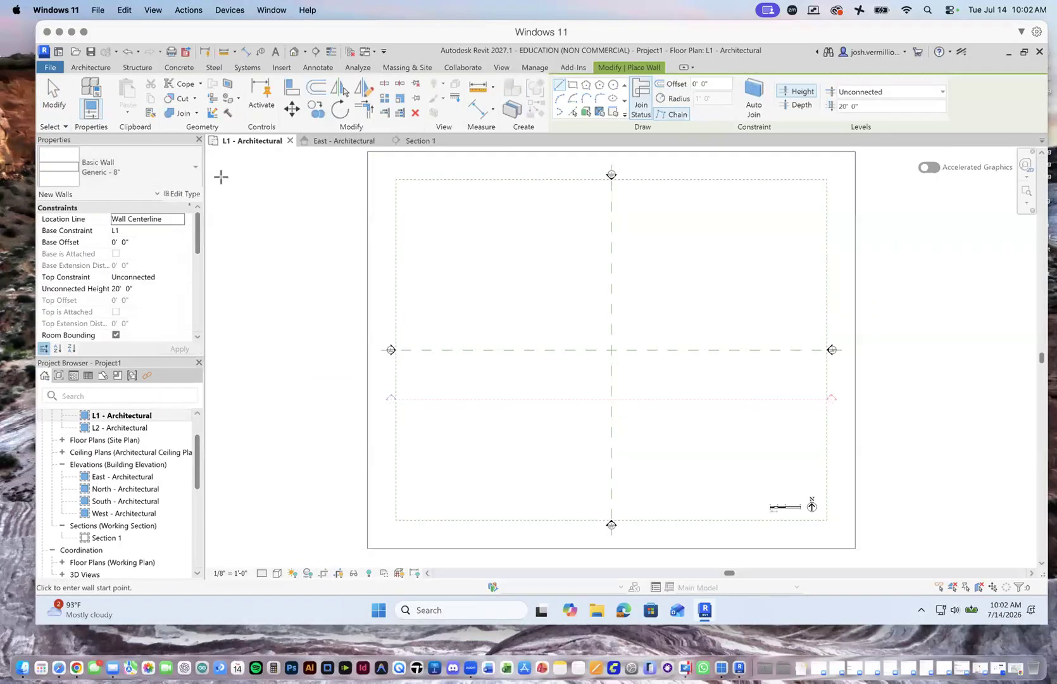
left_click(196, 167)
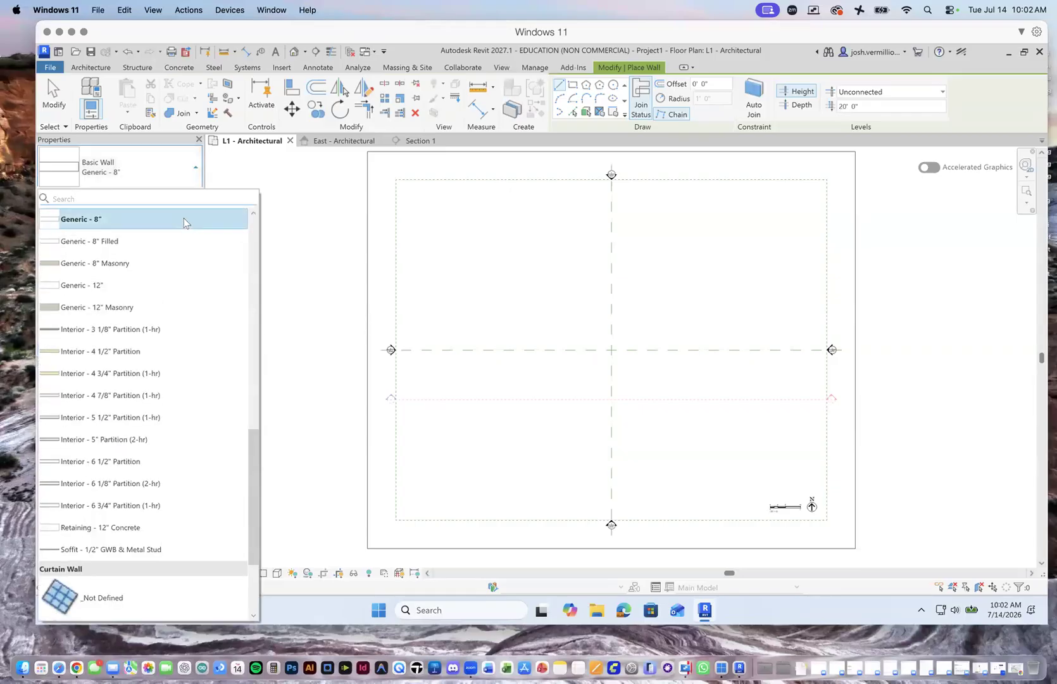
scroll(194, 258, "up", 15)
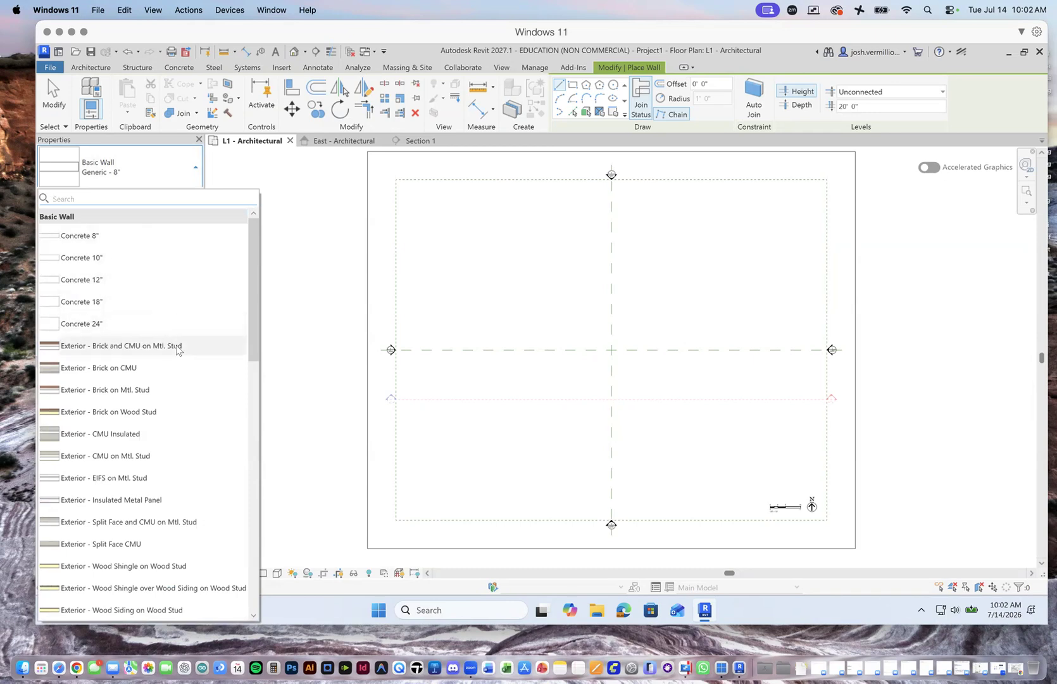
mouse_move(122, 323)
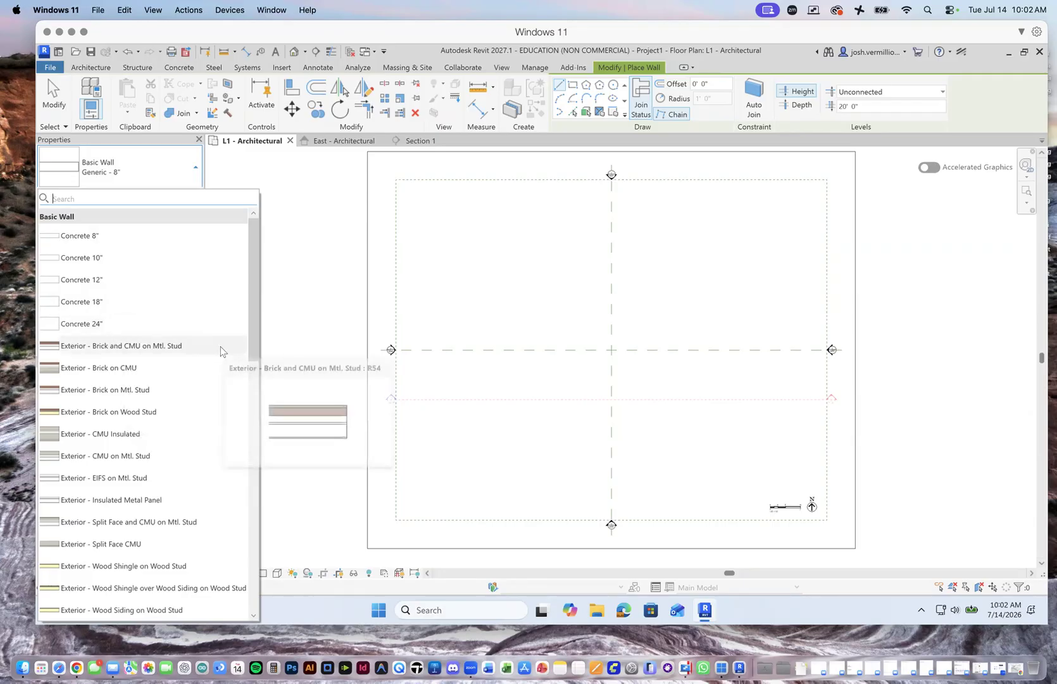
scroll(201, 360, "down", 5)
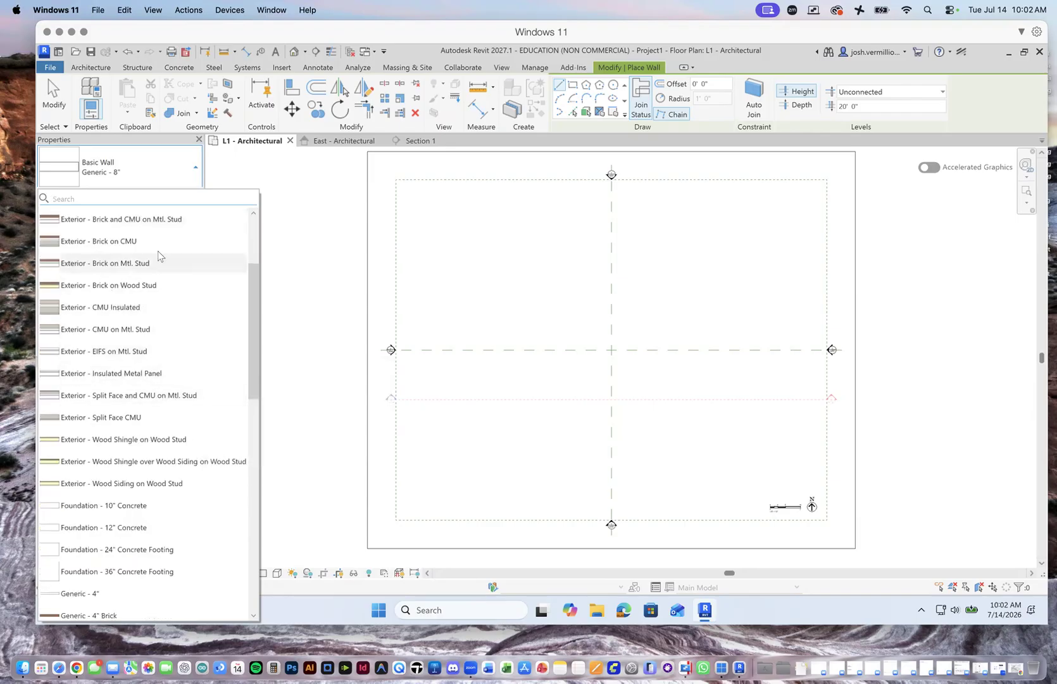
scroll(141, 354, "down", 15)
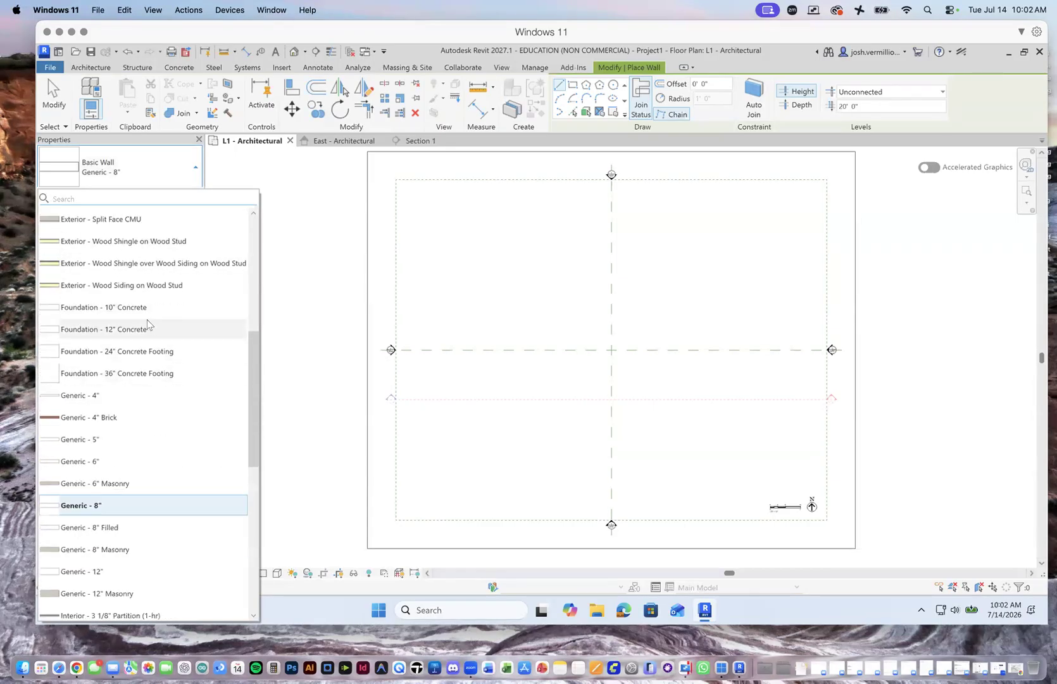
scroll(176, 336, "down", 5)
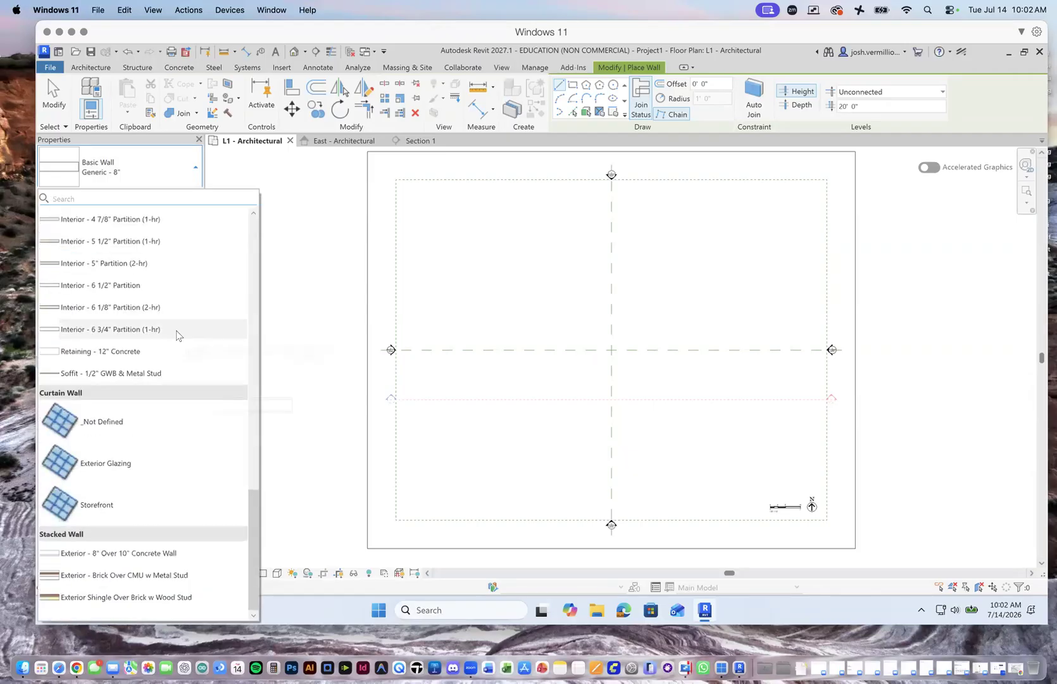
scroll(178, 337, "up", 10)
left_click_drag(207, 393, 259, 387)
scroll(213, 311, "up", 7)
scroll(227, 385, "down", 8)
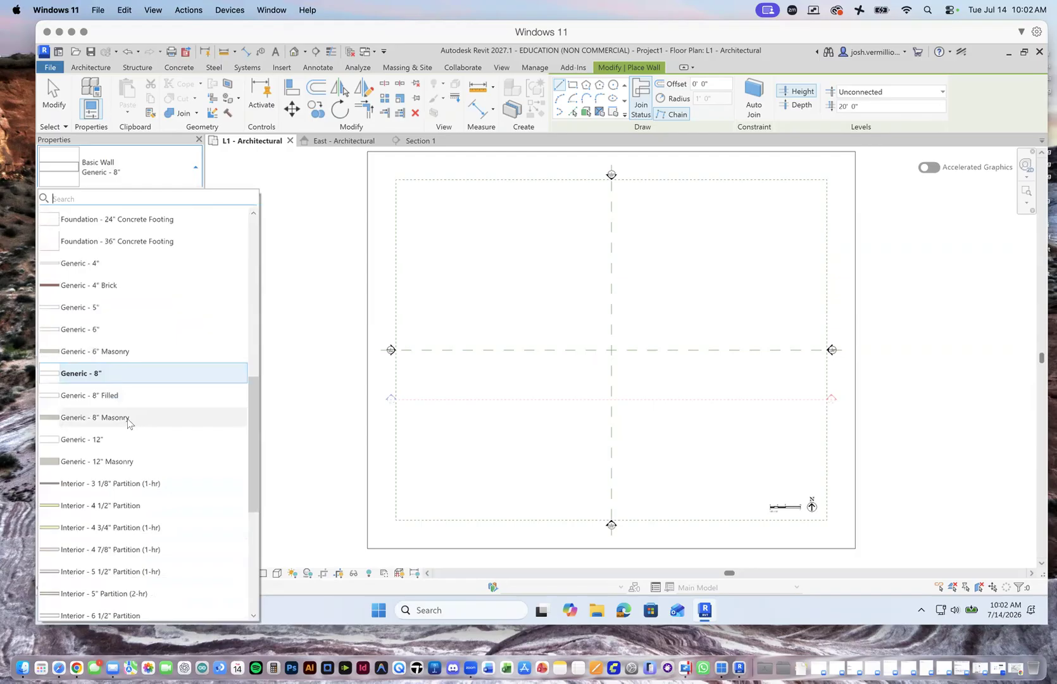
left_click_drag(259, 424, 262, 469)
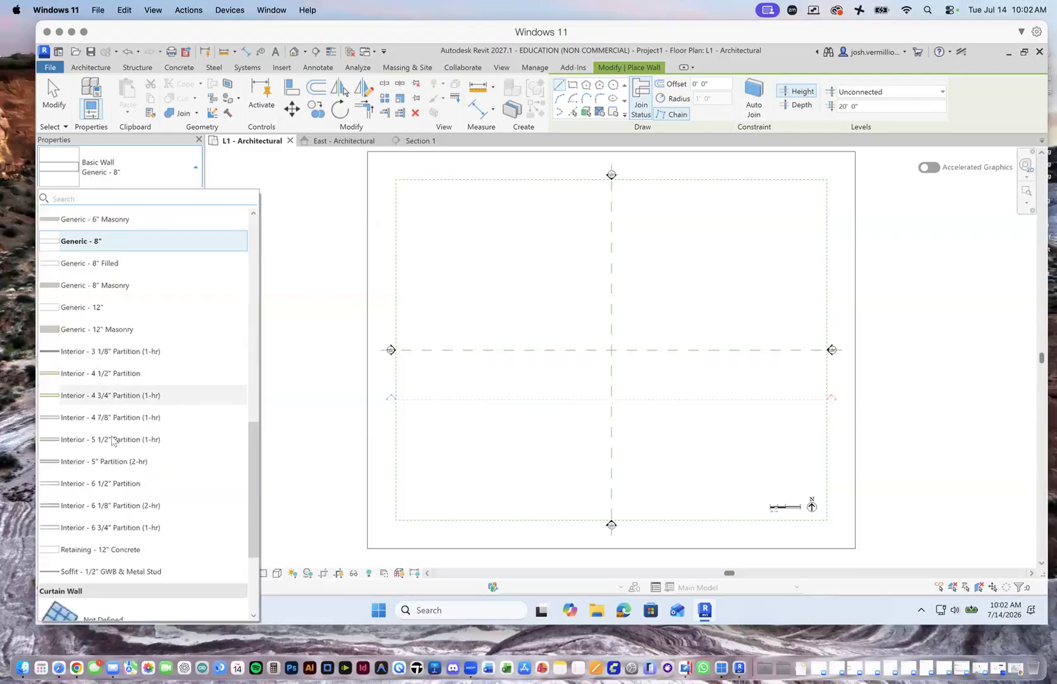
left_click_drag(251, 465, 259, 554)
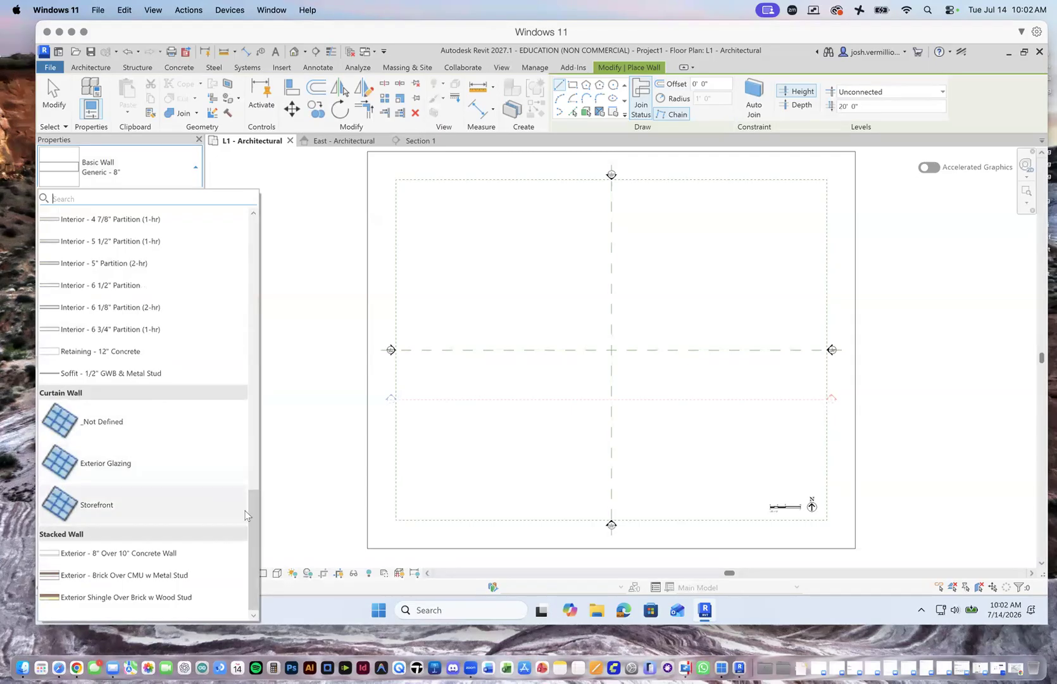
left_click_drag(250, 514, 255, 369)
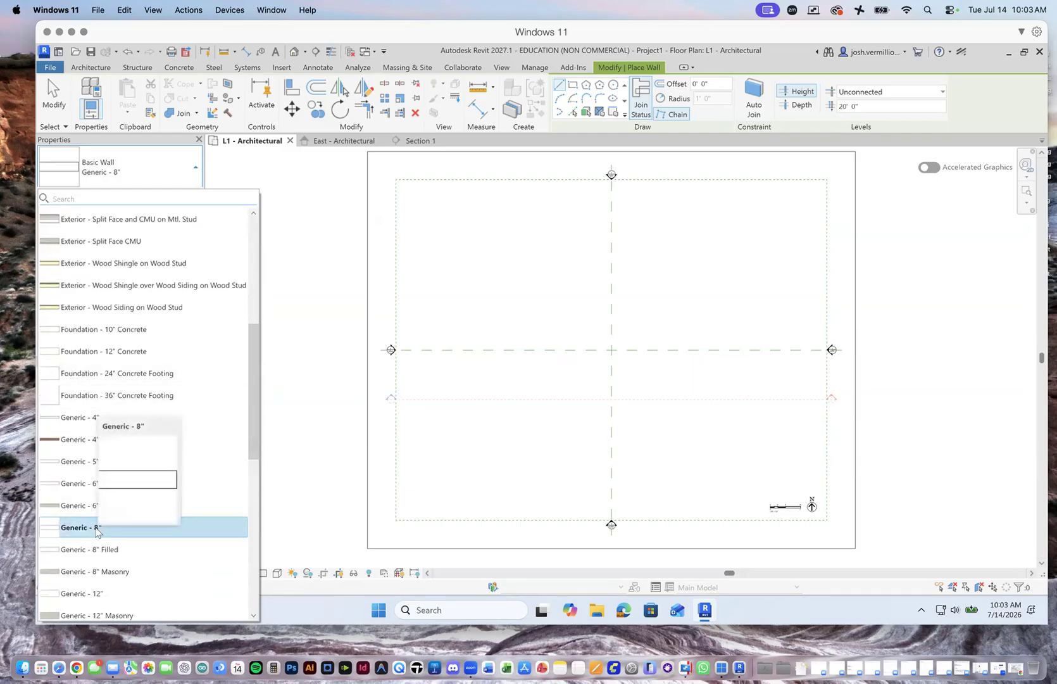
left_click(97, 530)
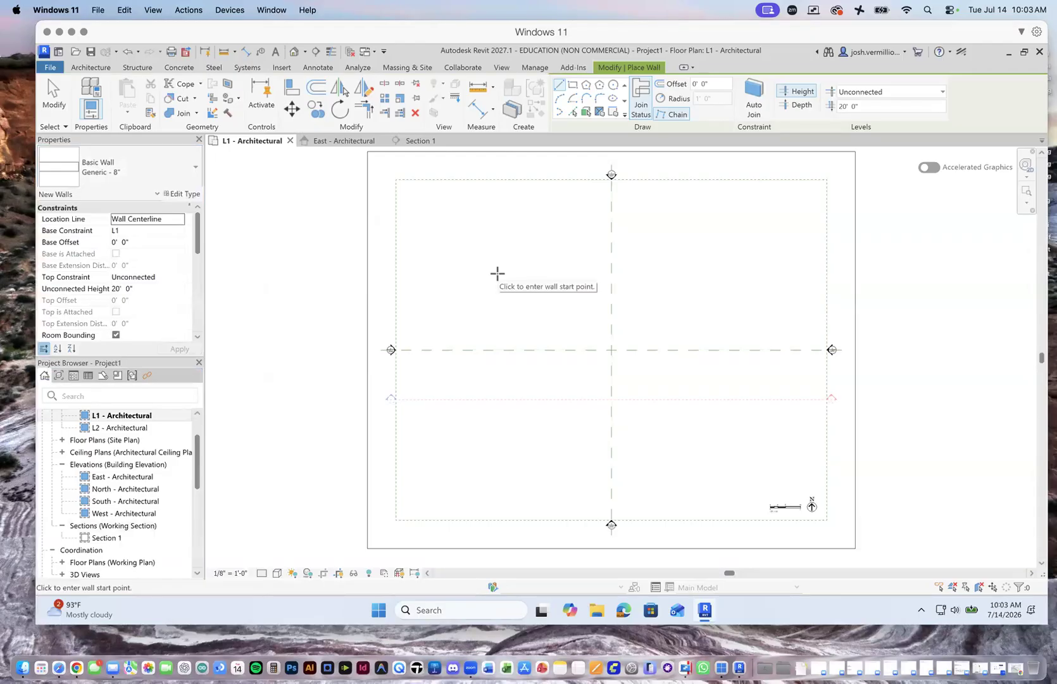
Draw three chained walls in the plan's upper-left area: the long west wall, the south wall, and the shorter inner wall running back up.
left_click(489, 236)
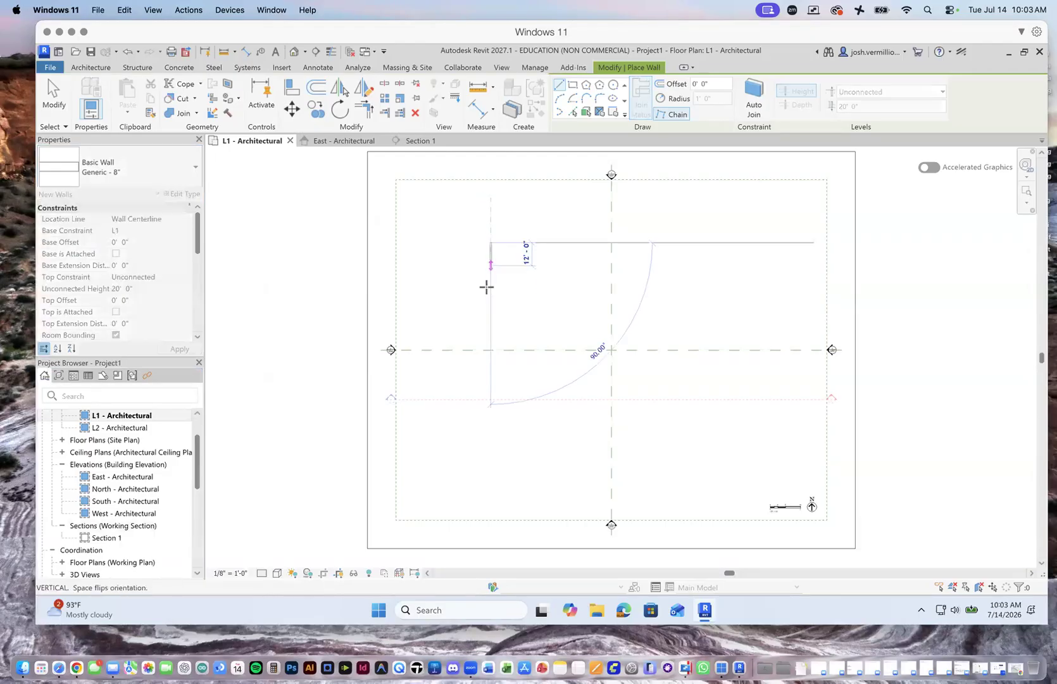
scroll(488, 286, "up", 2)
left_click(491, 344)
left_click(564, 344)
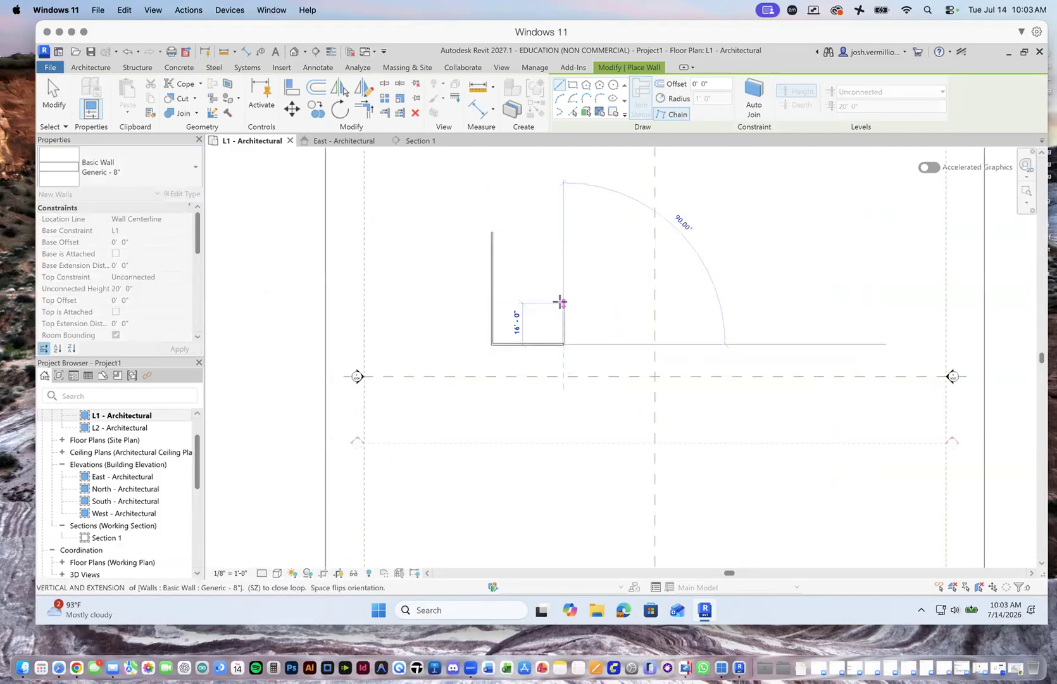
scroll(575, 291, "down", 3)
scroll(575, 291, "up", 5)
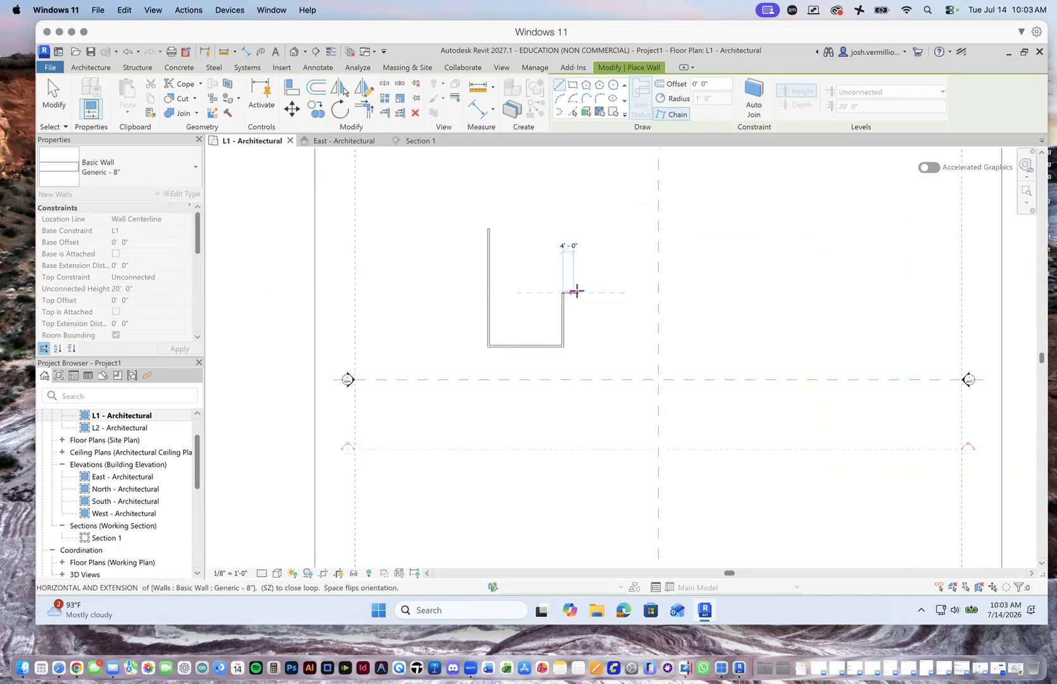
Close the L-shaped wall loop with the horizontal step wall, an east wall about 24' long, and the north wall, ending the Wall command.
scroll(576, 301, "up", 2)
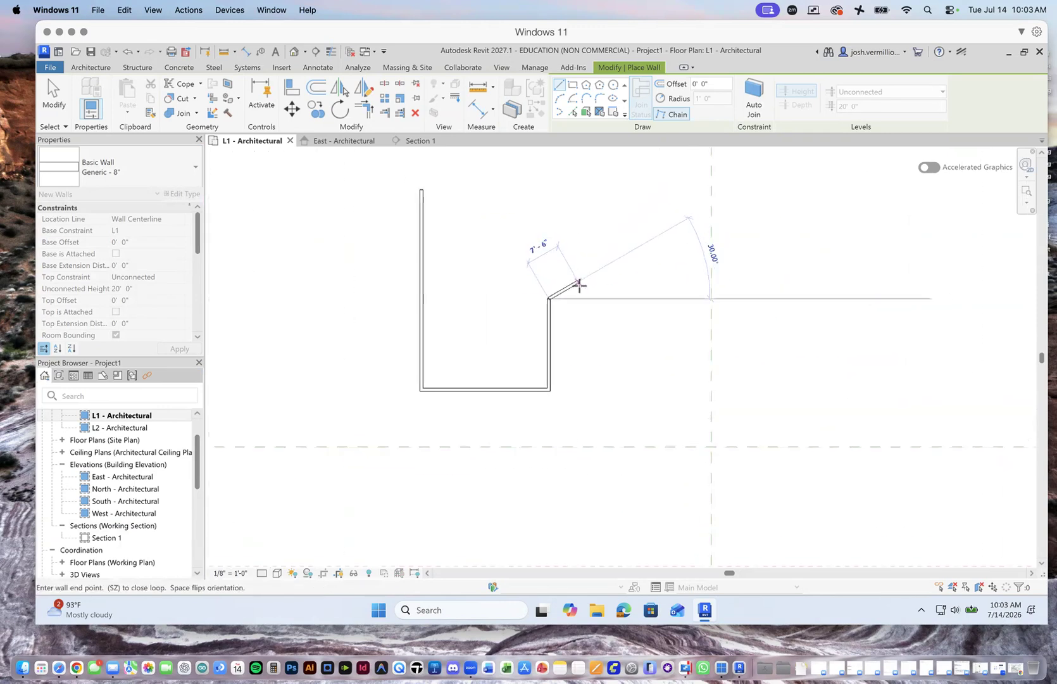
scroll(570, 279, "up", 2)
scroll(574, 316, "down", 1)
scroll(615, 453, "down", 1)
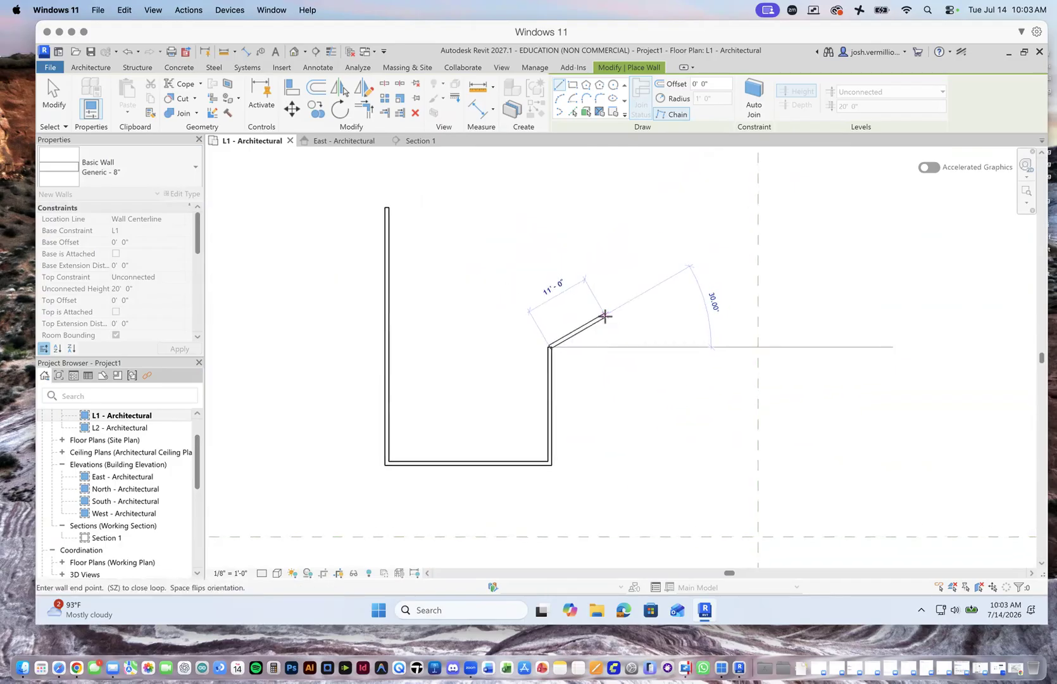
scroll(605, 316, "up", 1)
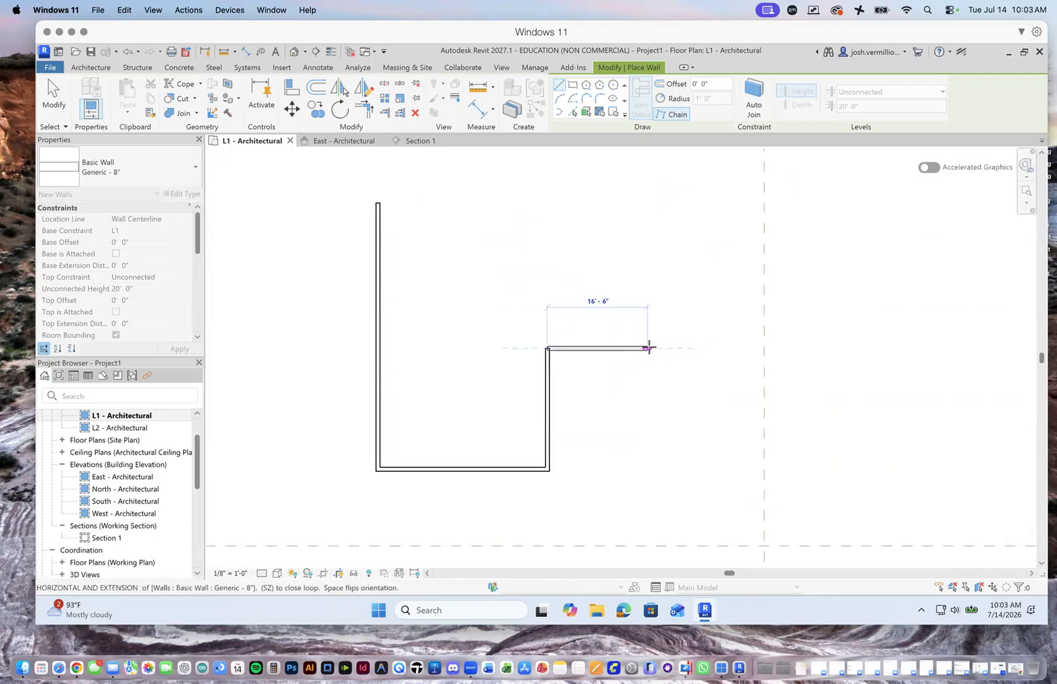
left_click(656, 347)
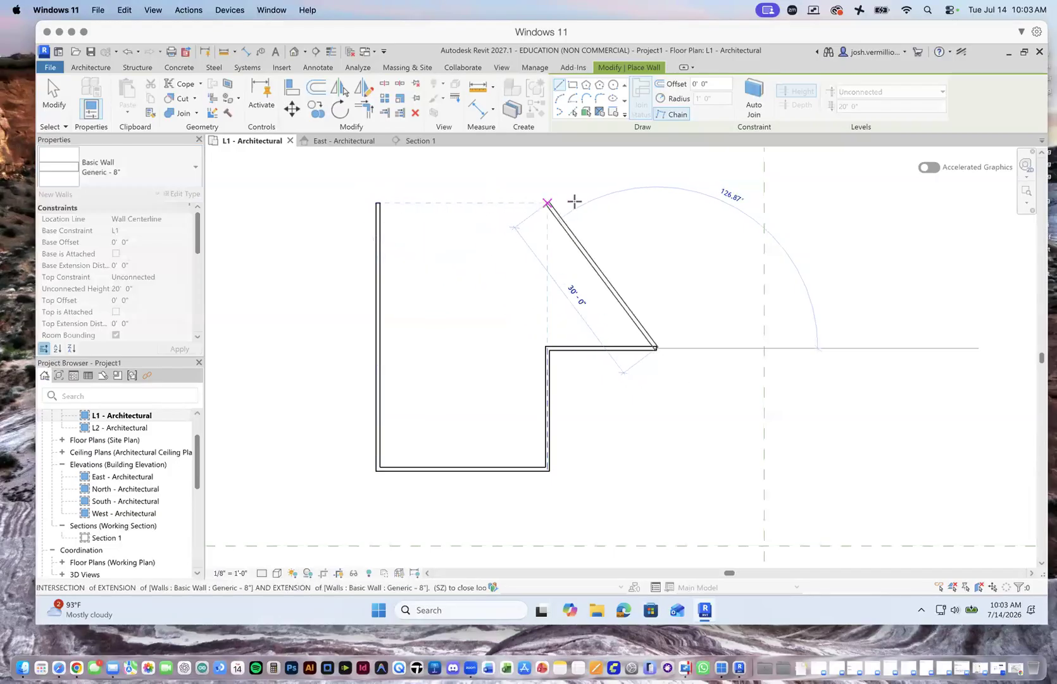
left_click(656, 202)
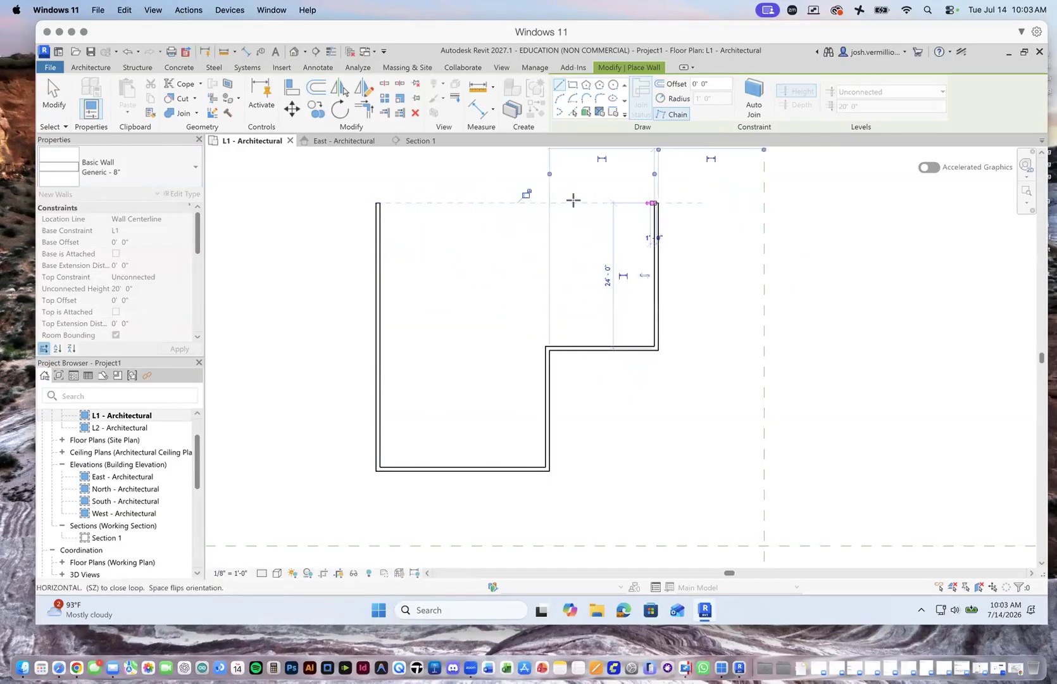
left_click(378, 203)
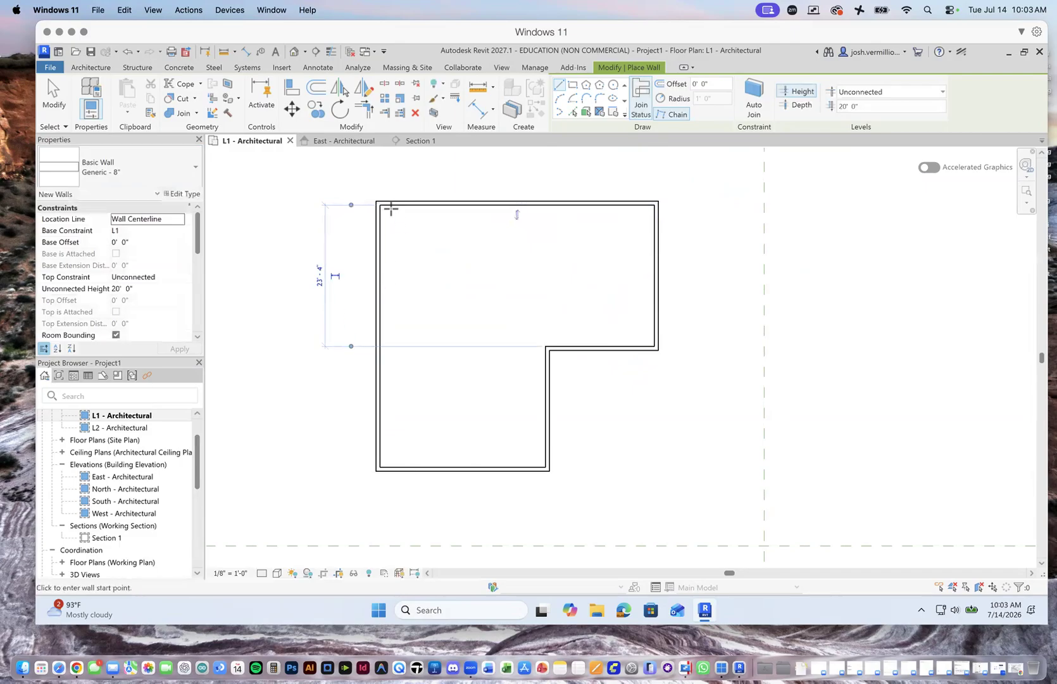
key("Escape")
key("Escape")
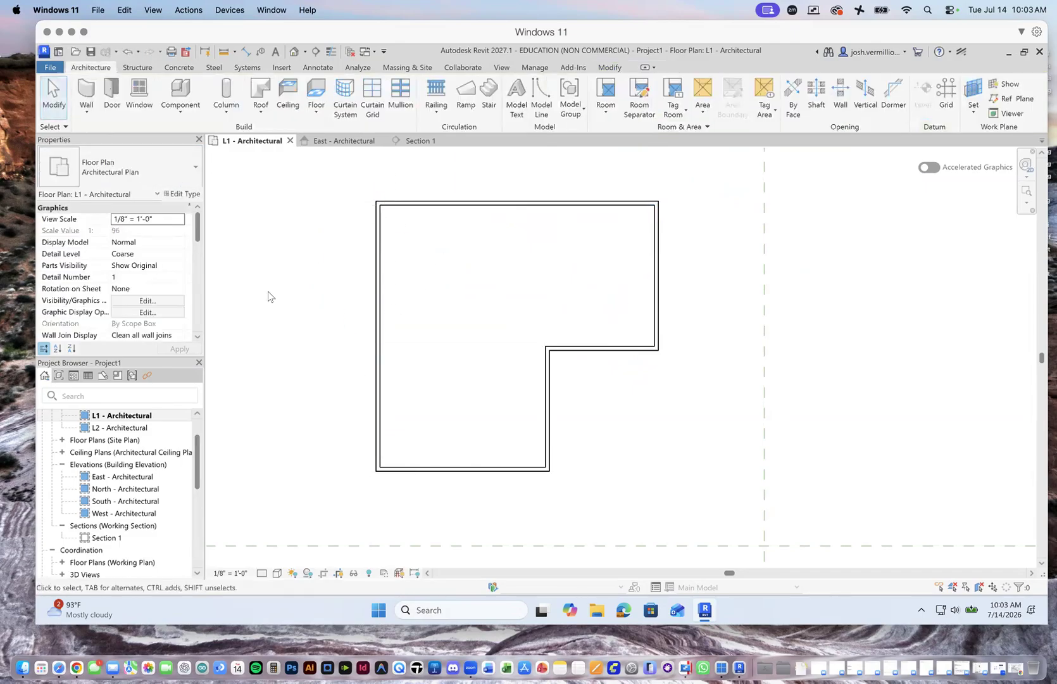
Inspect the instance properties of the north wall and of all six walls in the L-shaped loop.
left_click(451, 208)
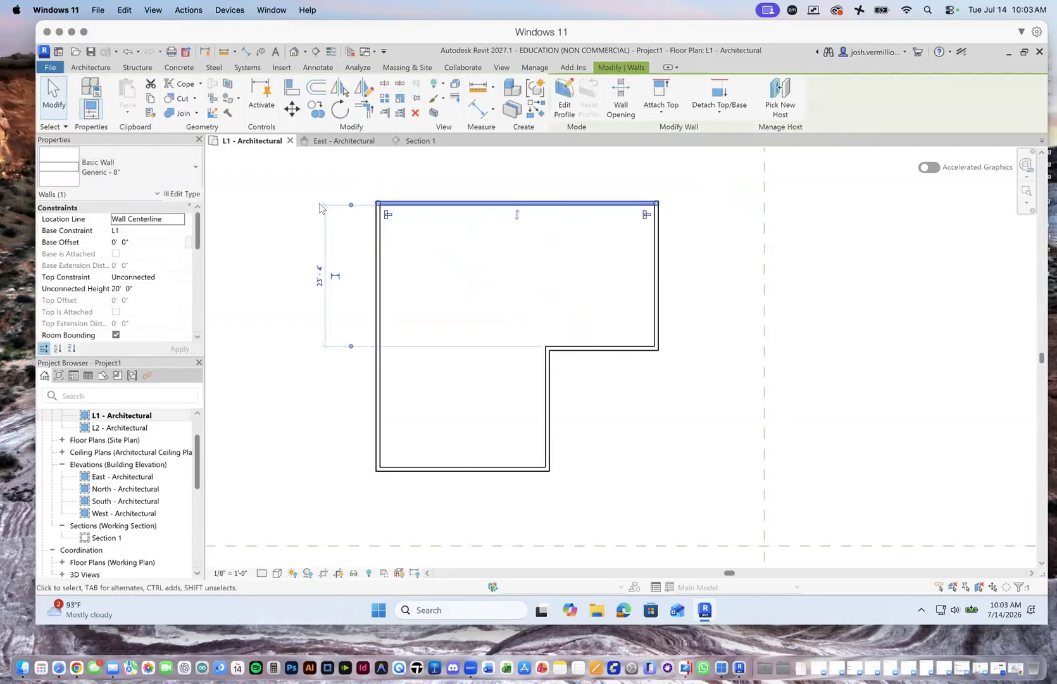
left_click(425, 224)
left_click_drag(348, 173, 816, 577)
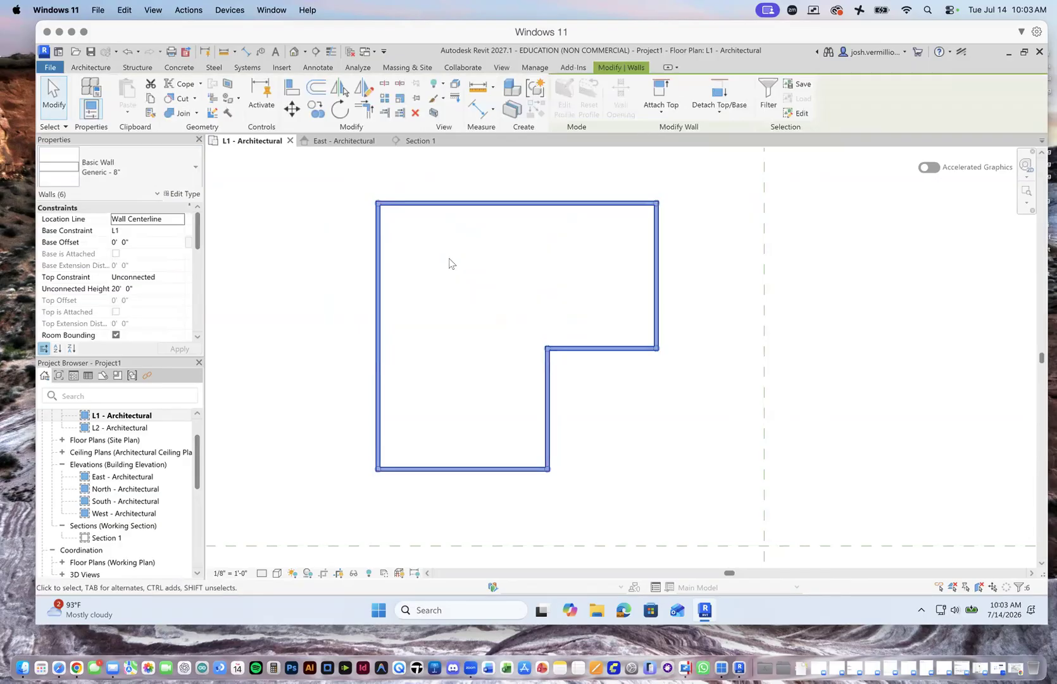
left_click(314, 279)
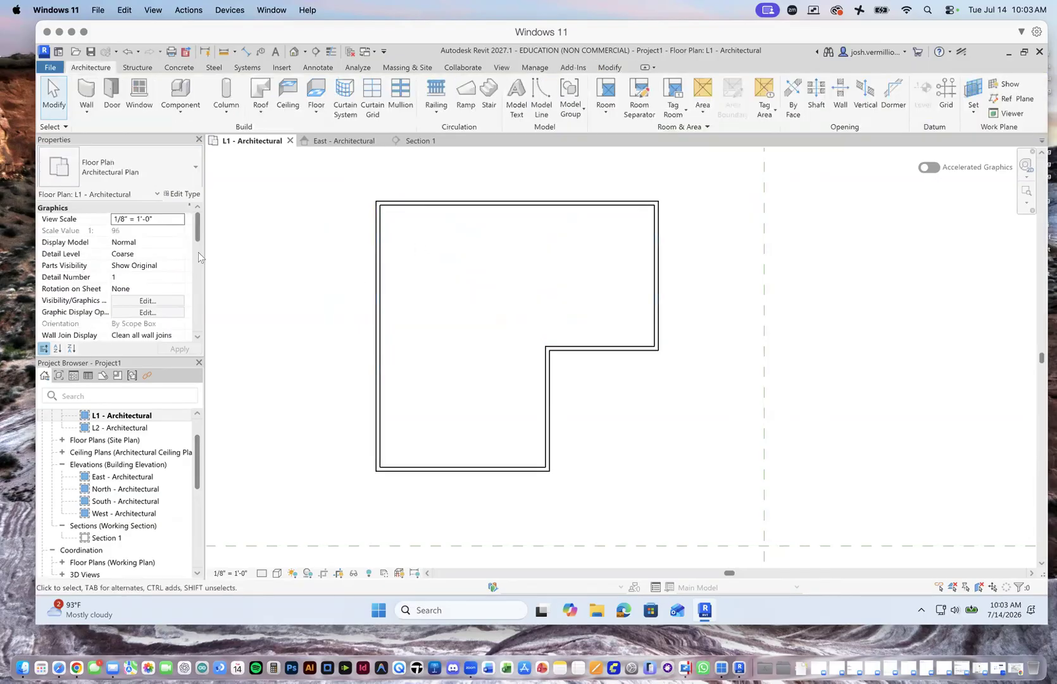
Start another architectural wall of type Generic - 8" and set its location line to Finish Face: Interior.
left_click(86, 111)
left_click(119, 135)
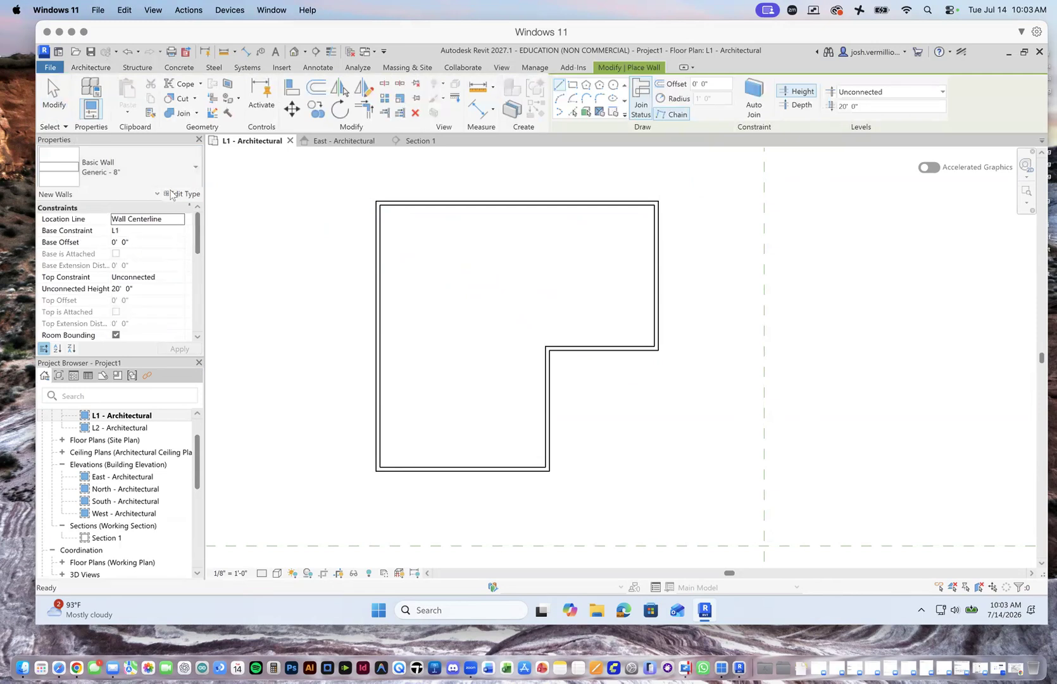
scroll(375, 268, "up", 5)
scroll(516, 292, "up", 1)
scroll(581, 300, "up", 2)
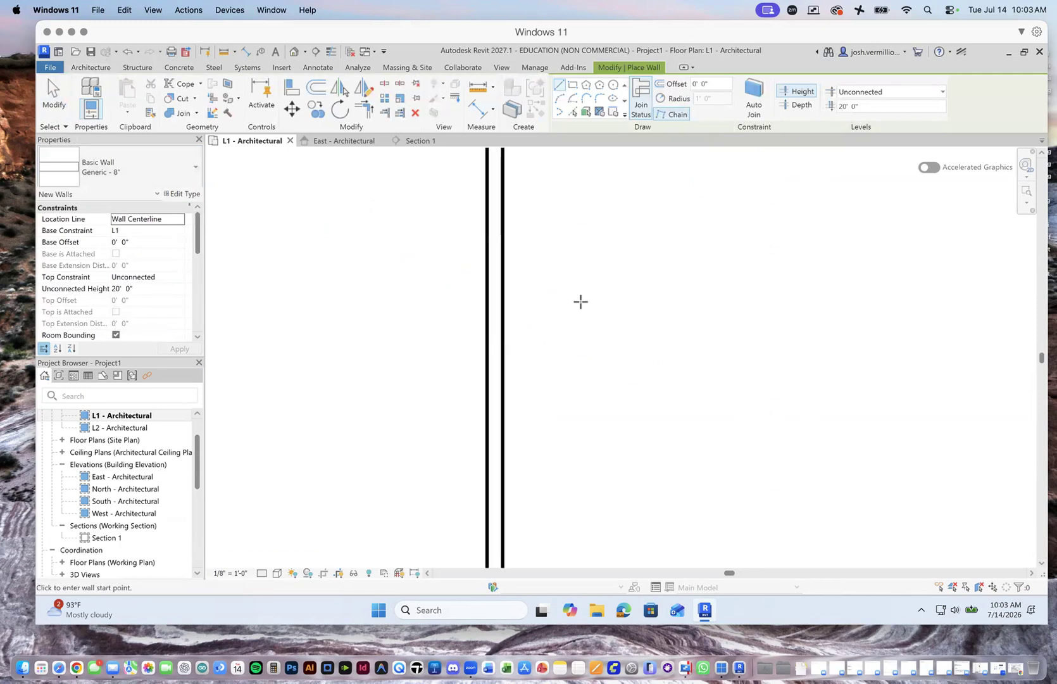
left_click(257, 267)
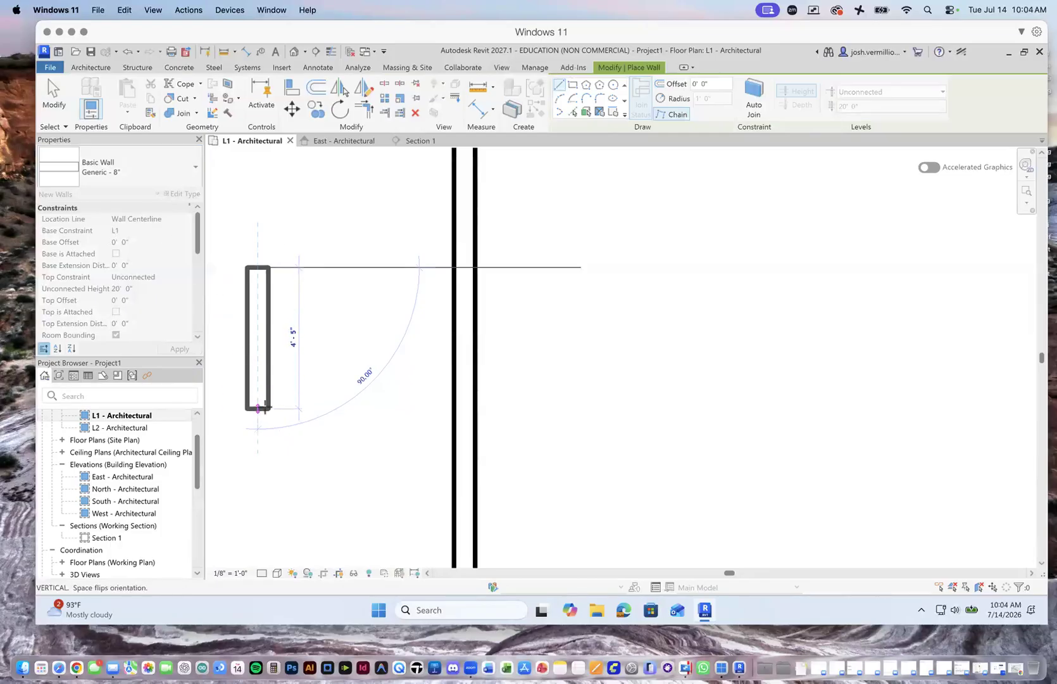
key("Escape")
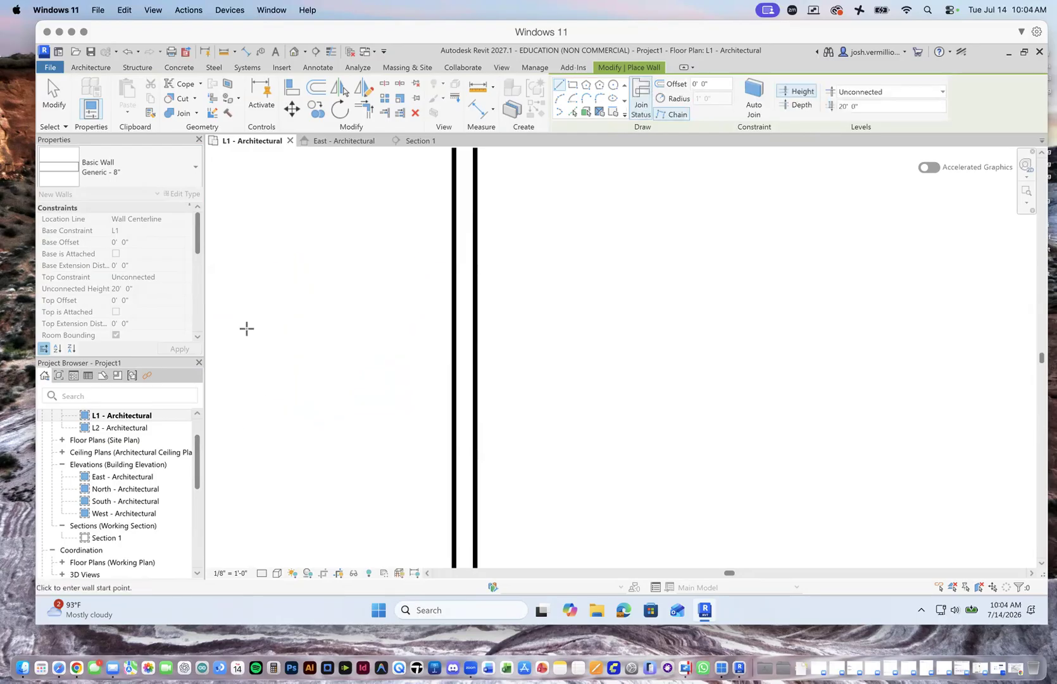
left_click(178, 219)
left_click(179, 219)
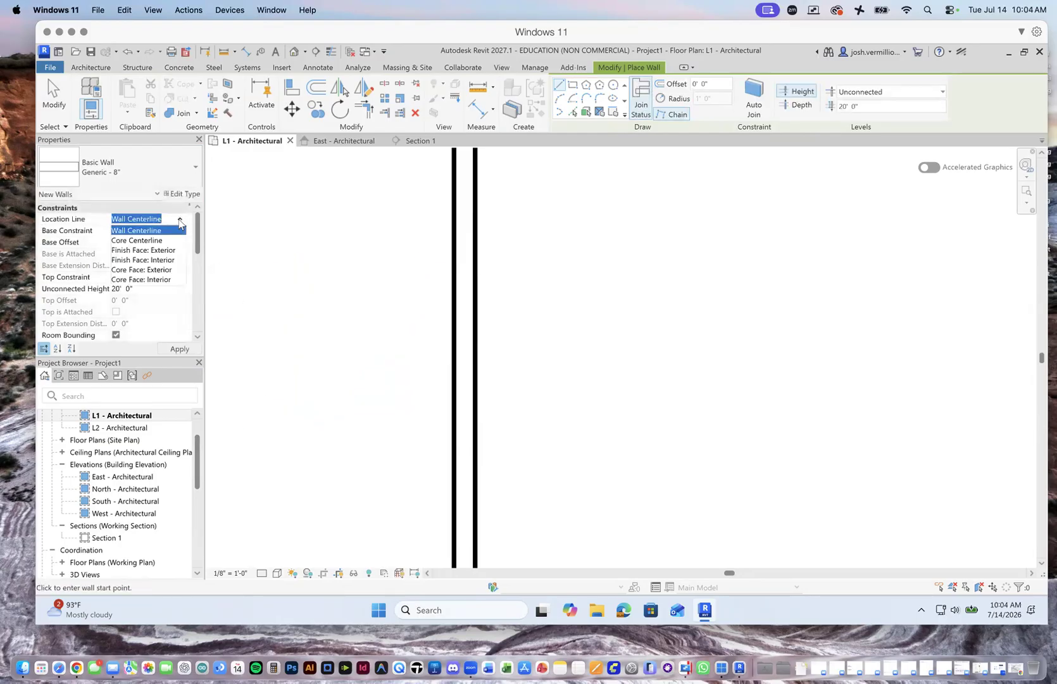
left_click(157, 260)
Draw four short chained walls in a hook shape just outside the west wall, the first about 1'-8" long, and end the command.
left_click(344, 220)
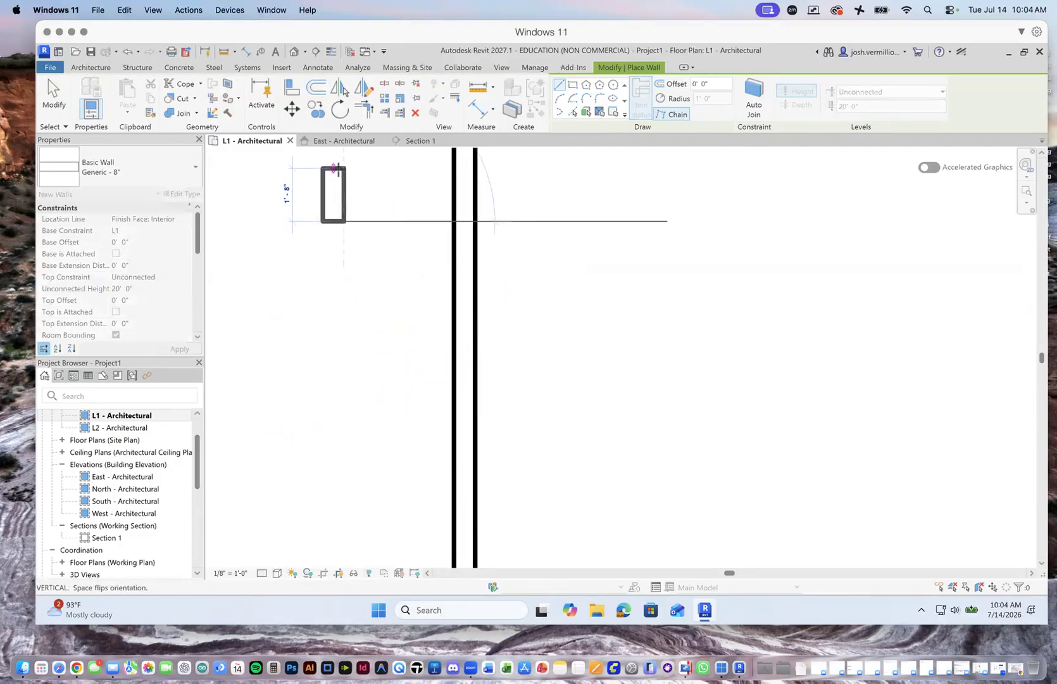
left_click(339, 166)
left_click(409, 166)
left_click(410, 266)
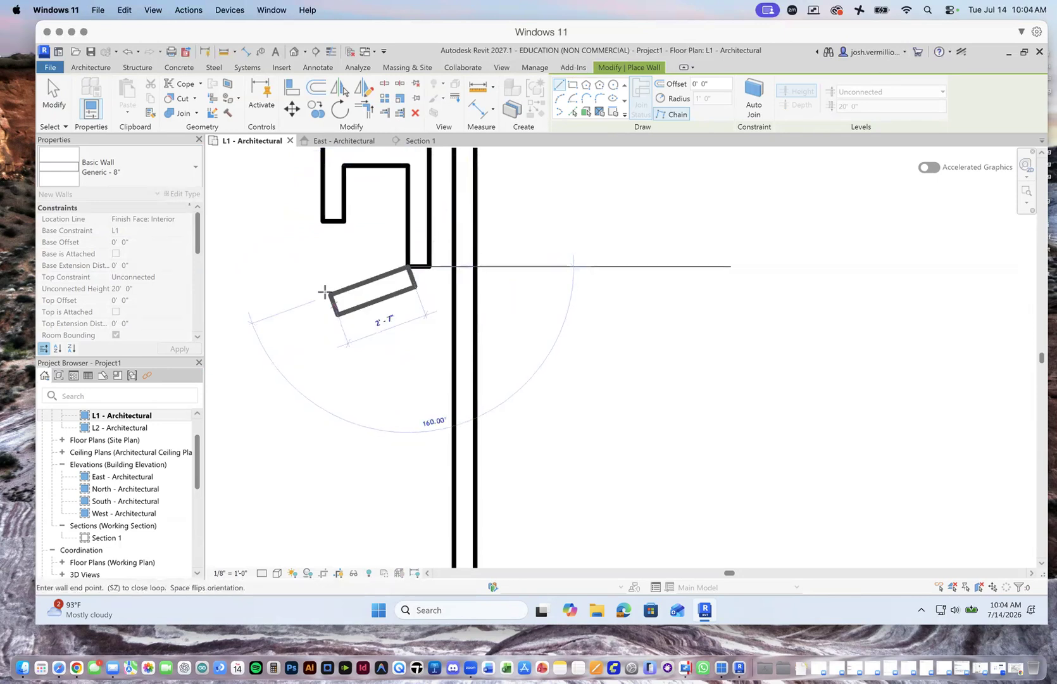
left_click(280, 266)
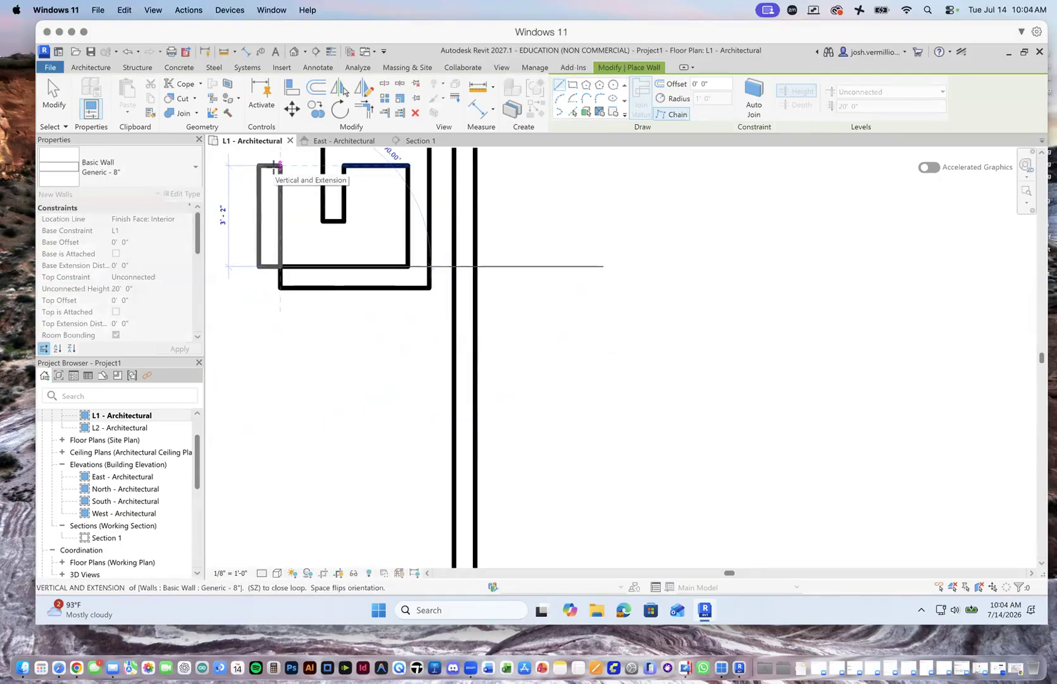
key("Escape")
key("Escape")
Open the default 3D view and frame the L-shaped wall loop.
scroll(339, 355, "down", 2)
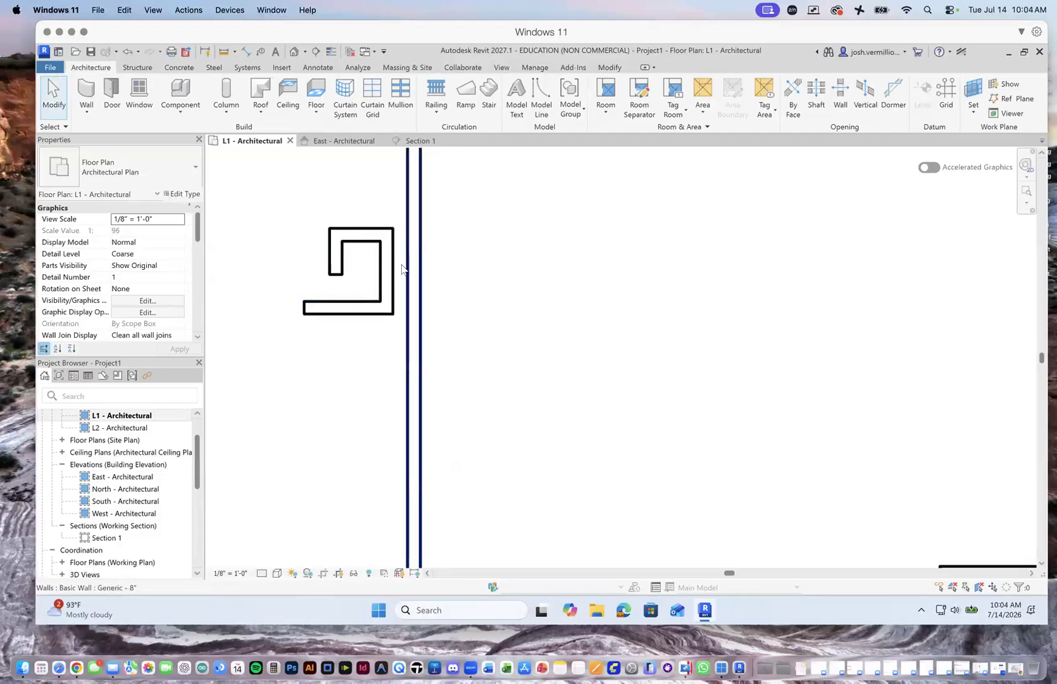
scroll(480, 318, "down", 2)
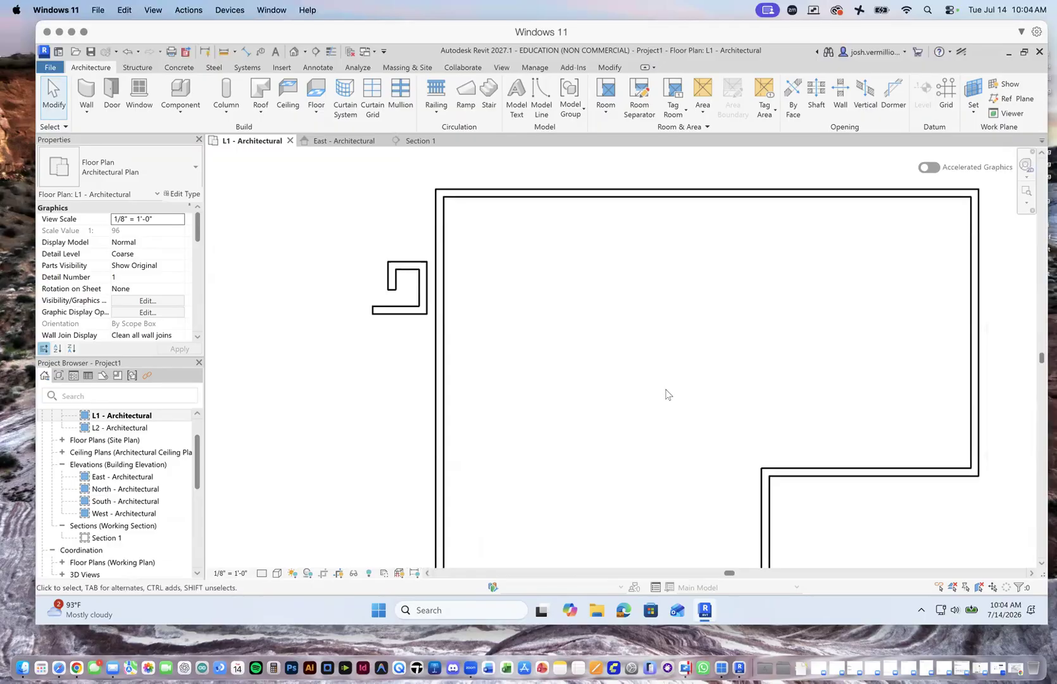
scroll(436, 180, "down", 3)
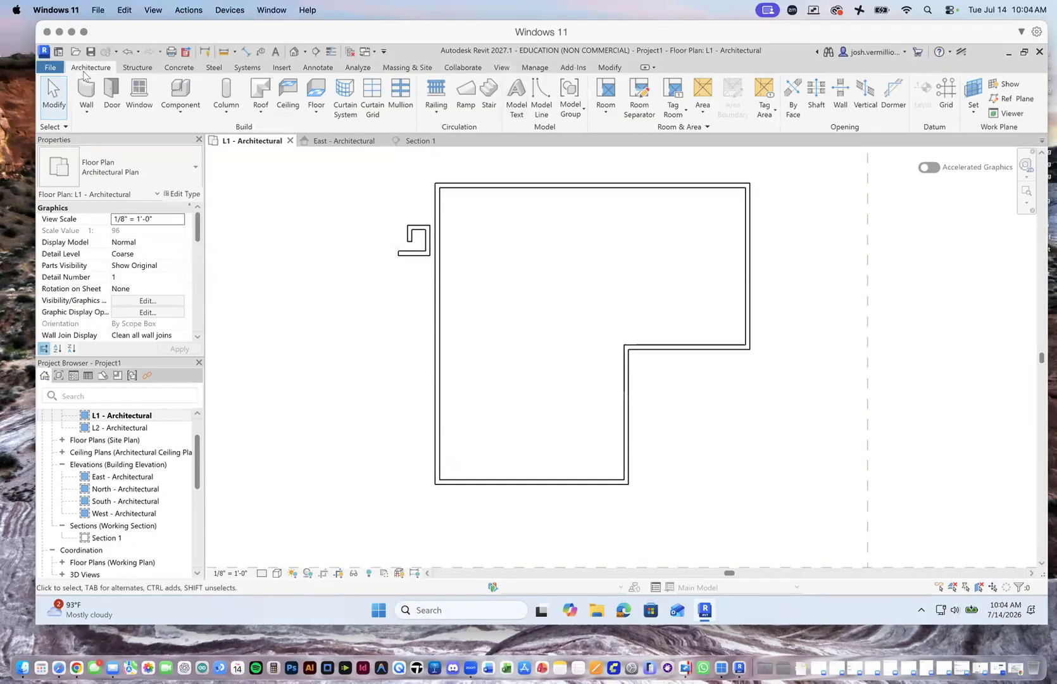
left_click(87, 108)
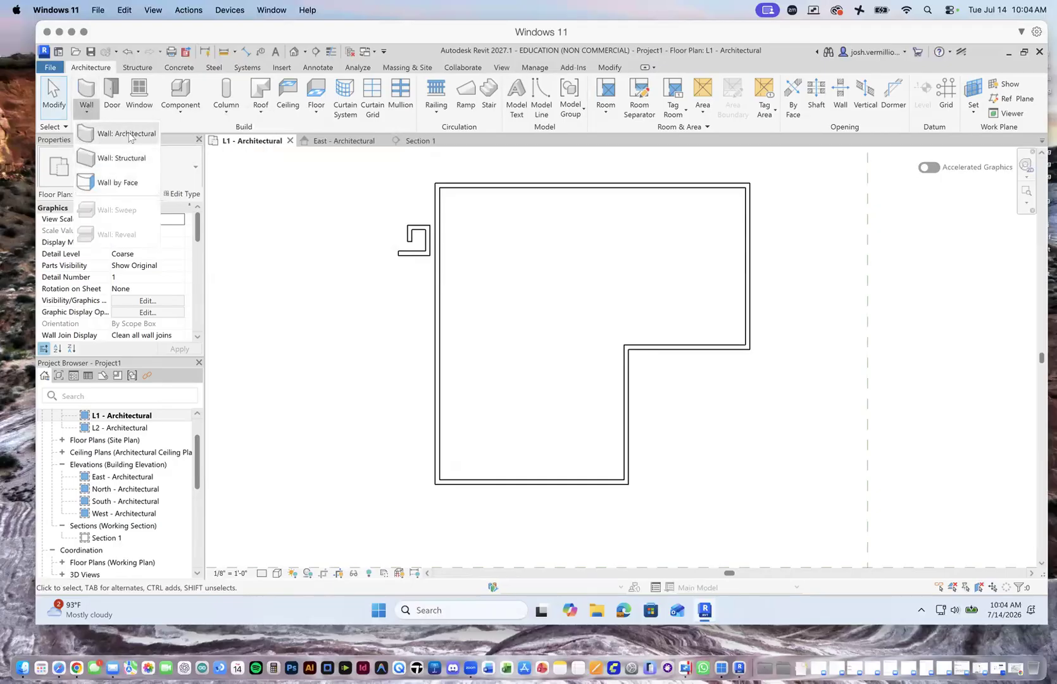
left_click(127, 134)
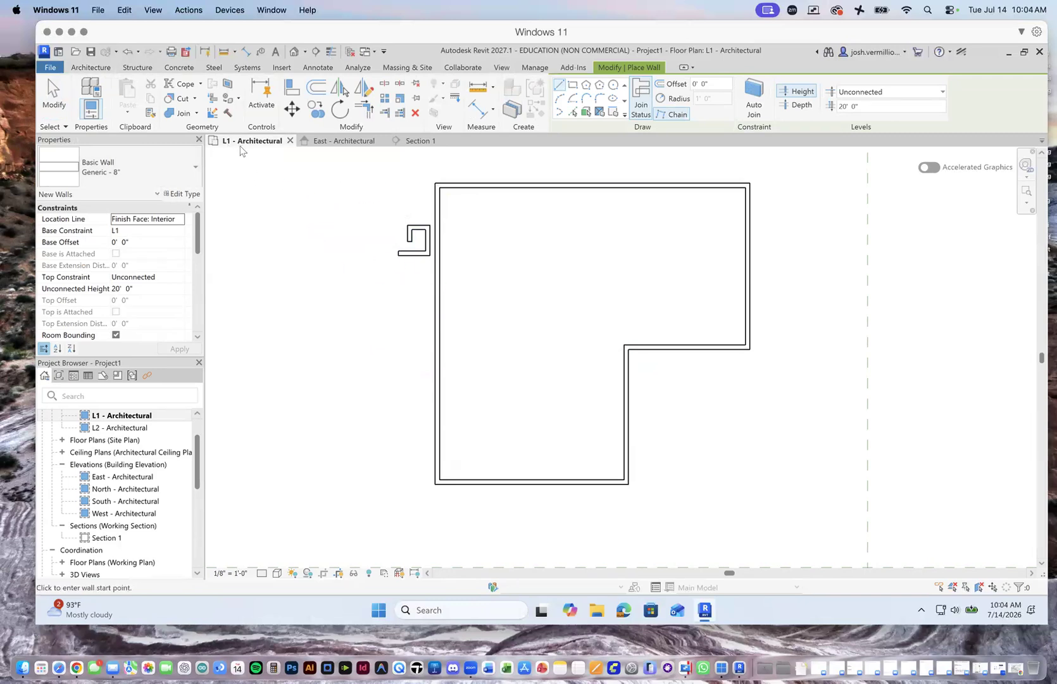
left_click(500, 68)
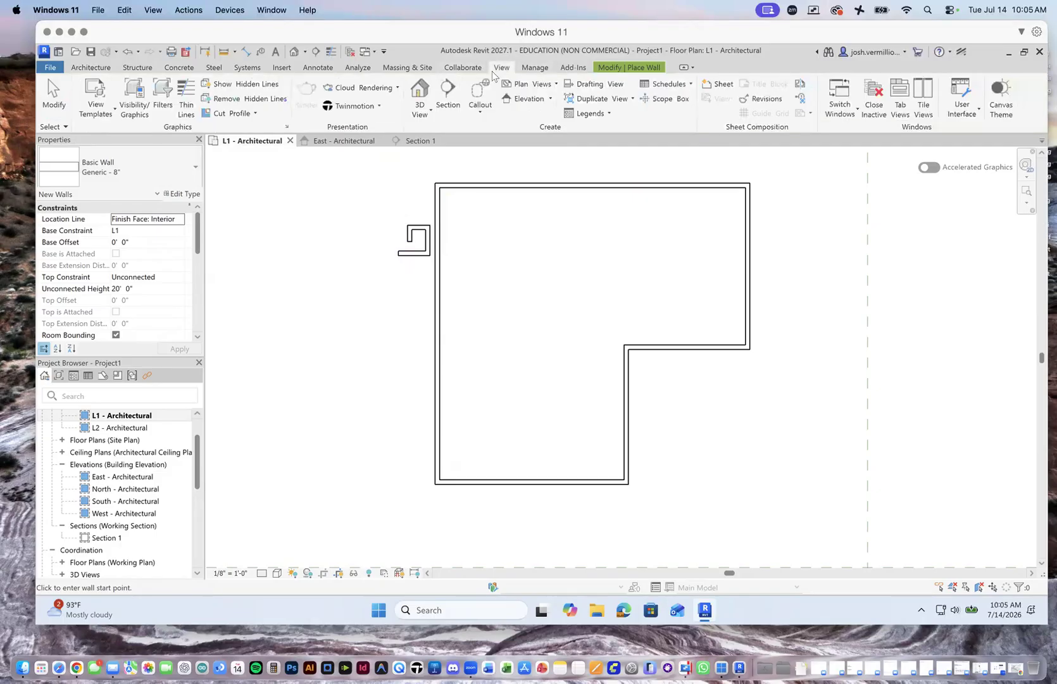
left_click(436, 115)
left_click(450, 133)
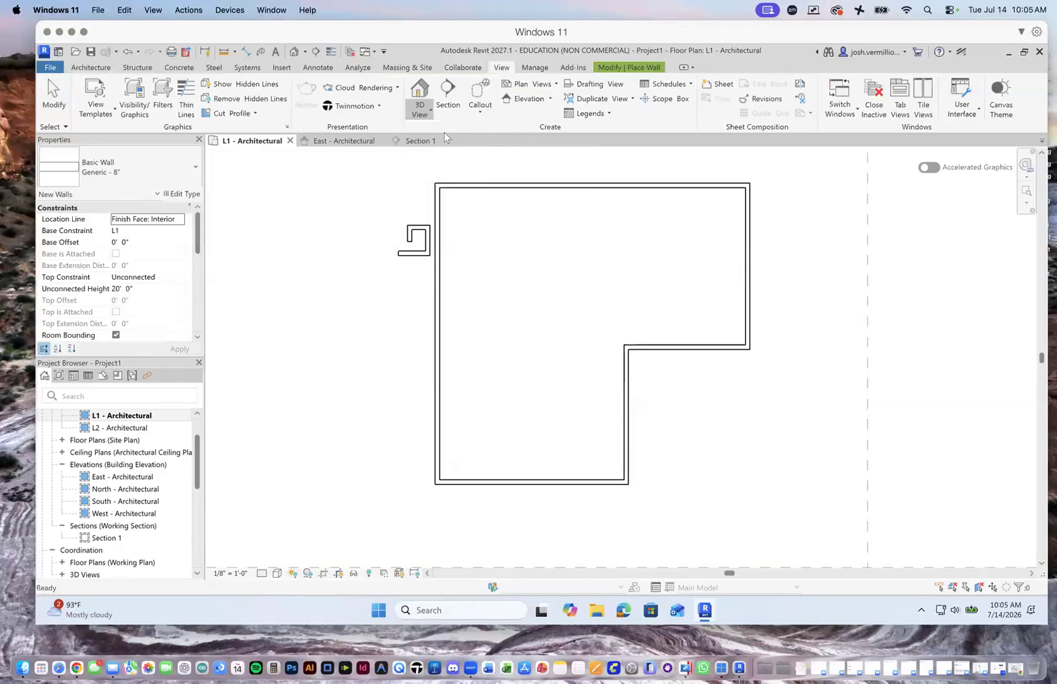
scroll(642, 345, "up", 5)
scroll(636, 332, "down", 3)
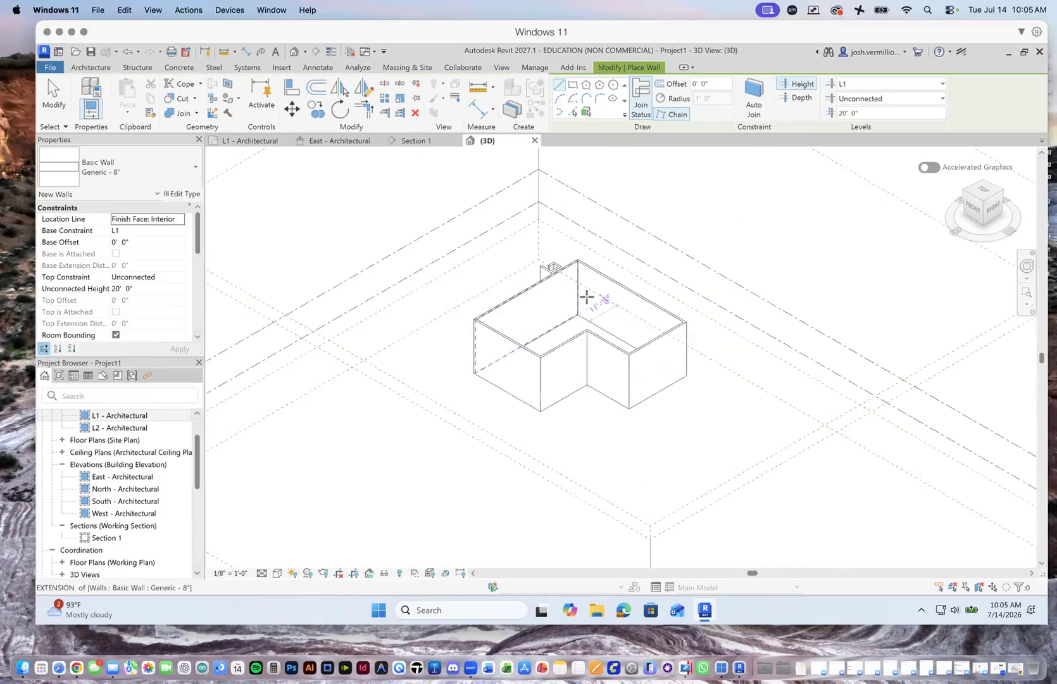
Examine the walls' height against levels L1 and L2 in the Section 1 view.
left_click(262, 142)
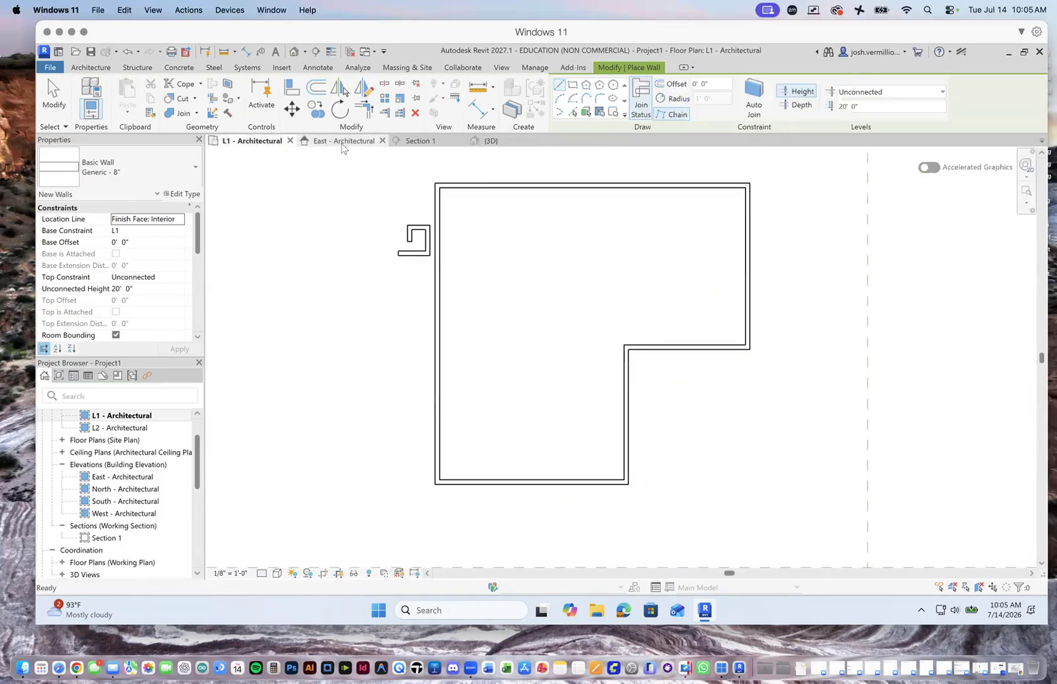
left_click(419, 141)
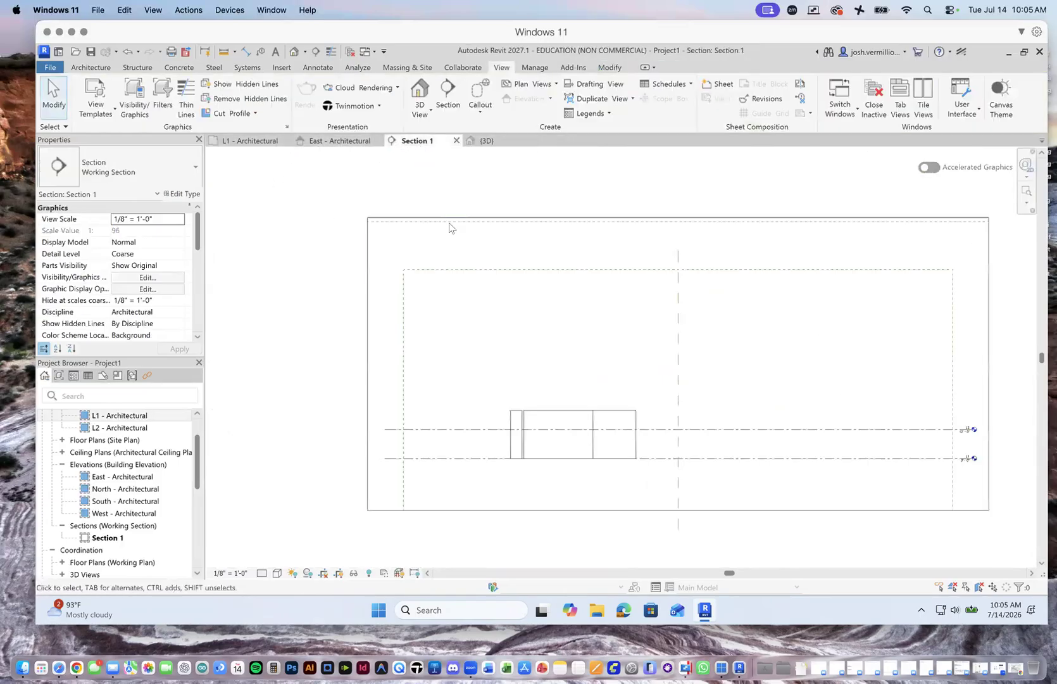
scroll(602, 437, "down", 2)
scroll(540, 420, "up", 3)
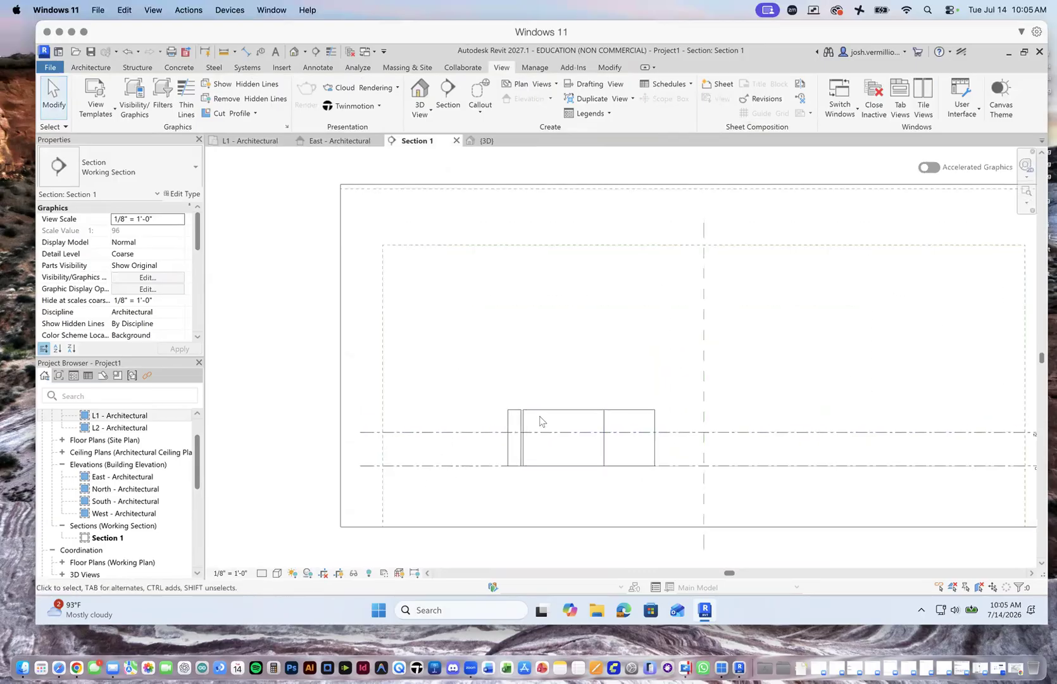
scroll(589, 423, "down", 2)
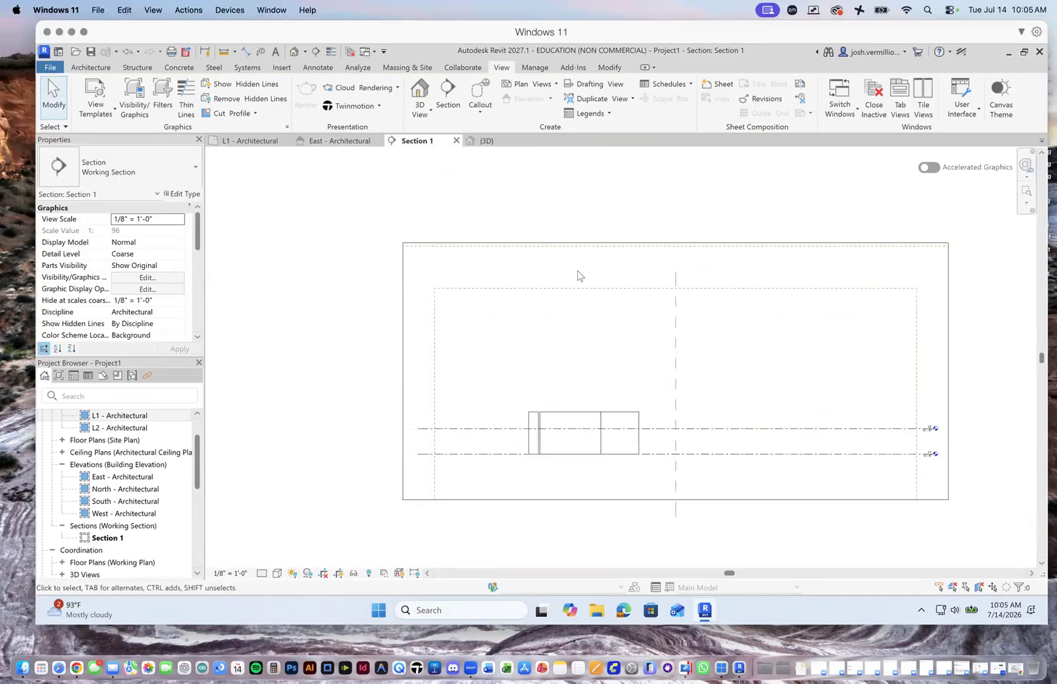
scroll(914, 450, "up", 2)
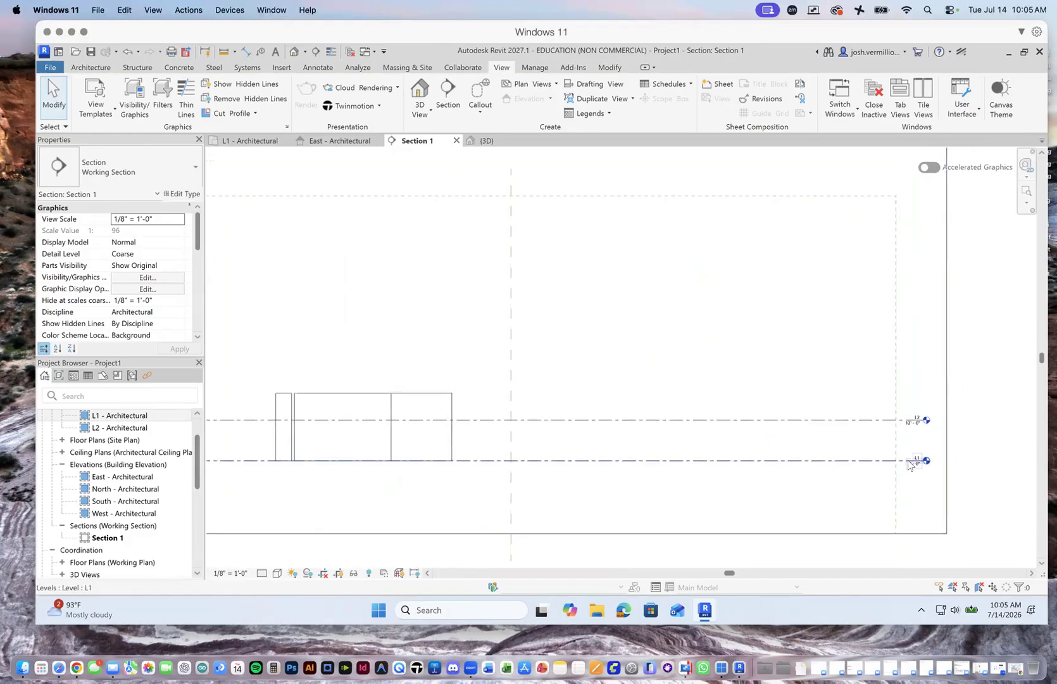
scroll(928, 464, "up", 3)
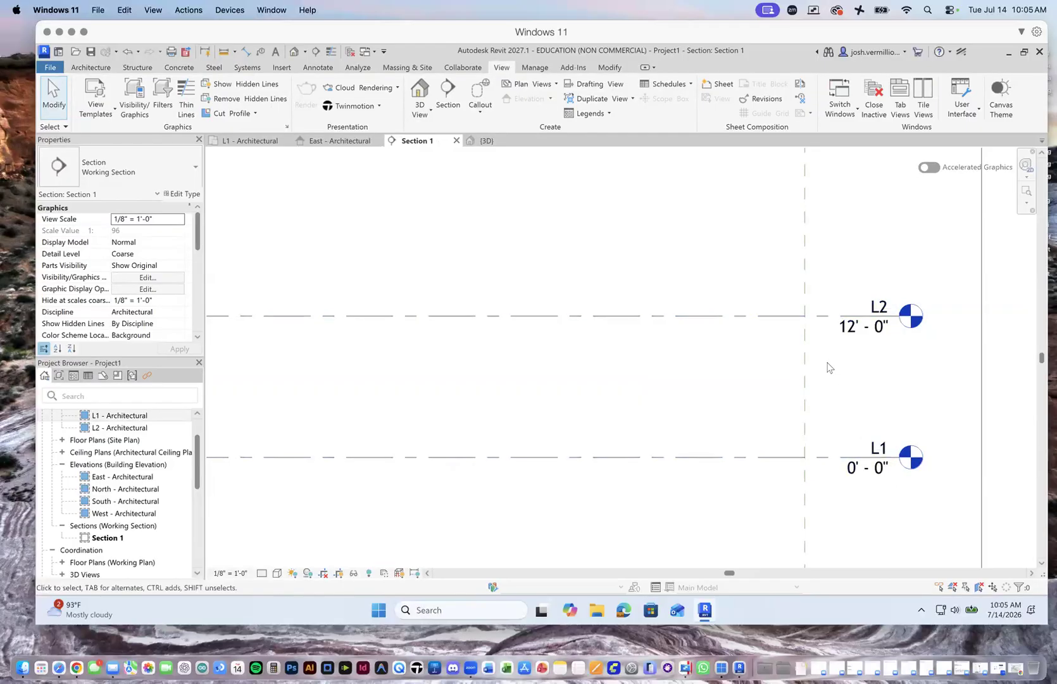
key("z")
key("f")
scroll(524, 371, "up", 4)
scroll(479, 376, "up", 2)
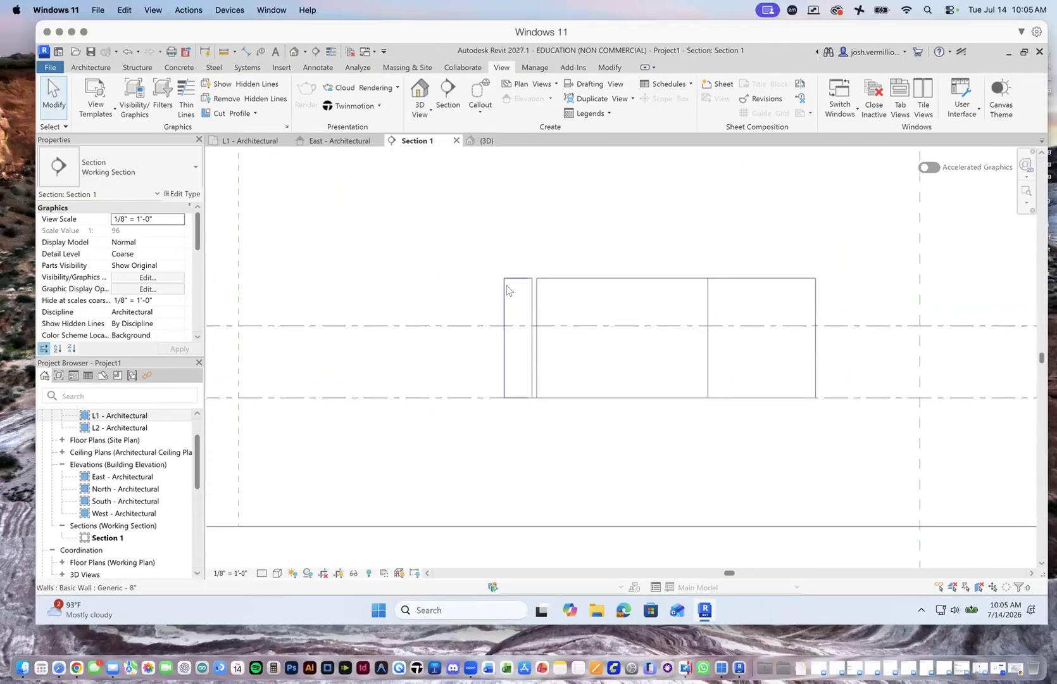
In the 3D view, set the top constraint of the loop's short horizontal step wall to Up to level: L2.
left_click(486, 140)
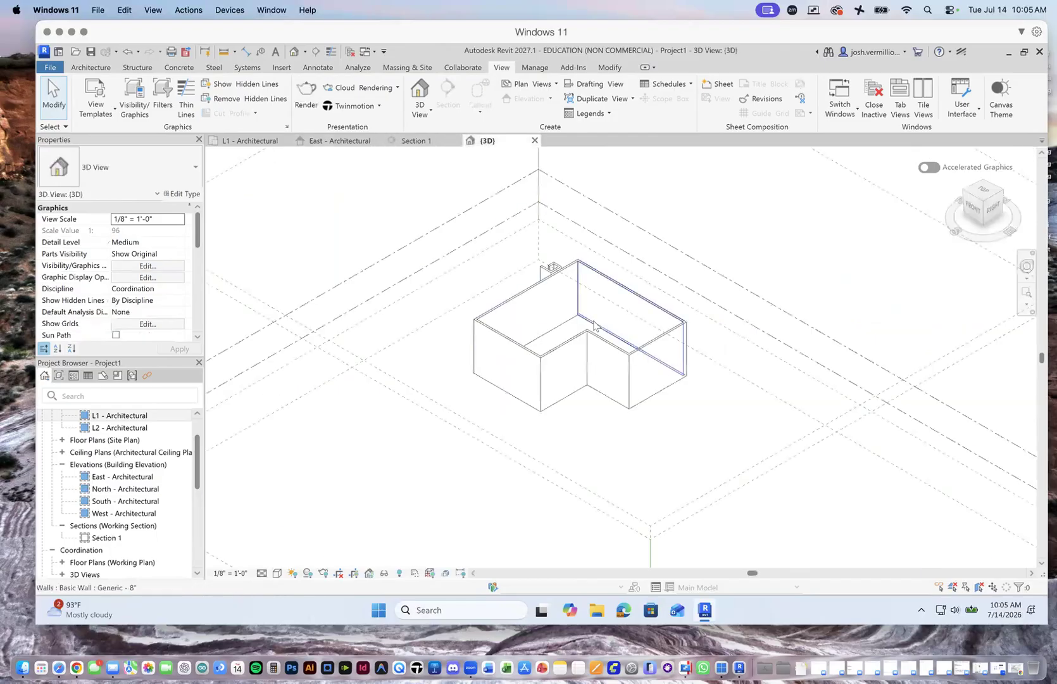
left_click(622, 358)
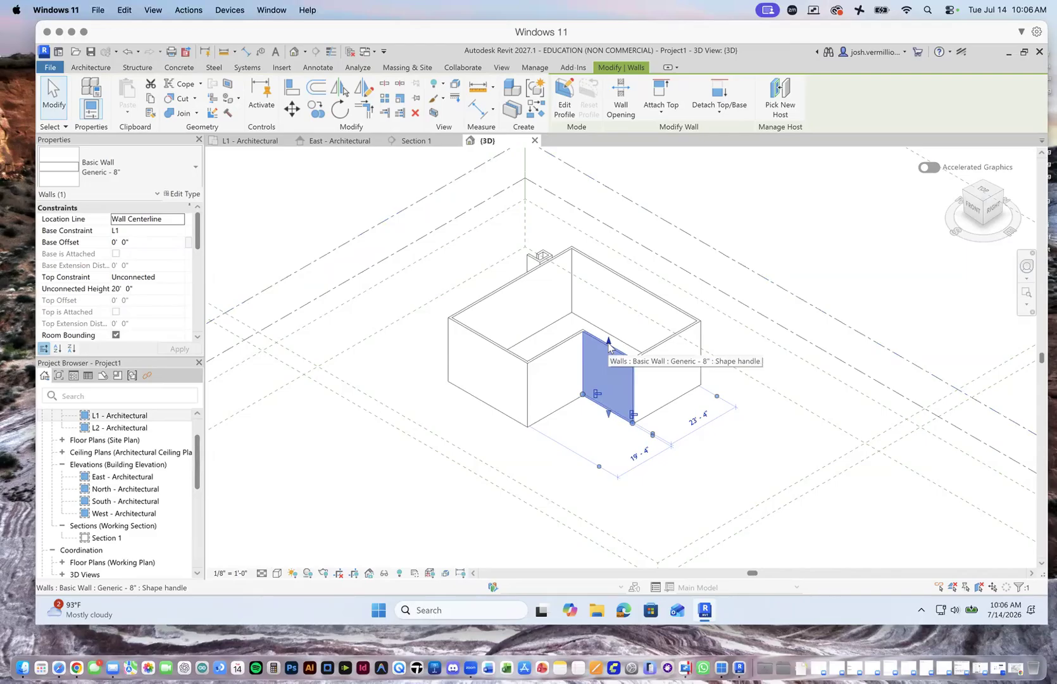
left_click(150, 288)
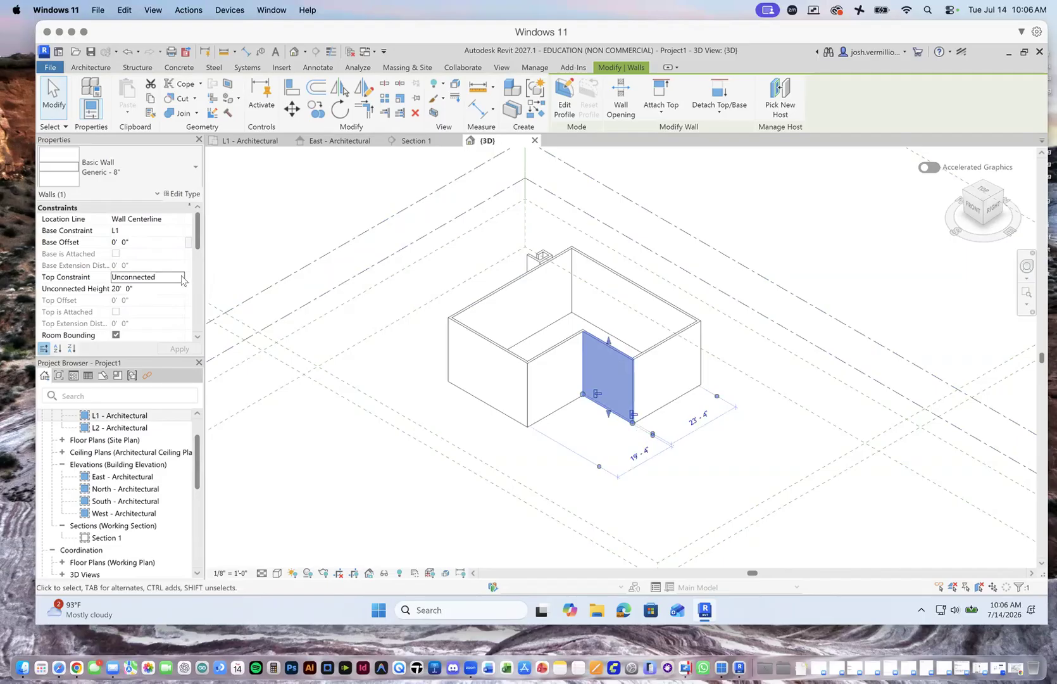
left_click(181, 278)
left_click(154, 308)
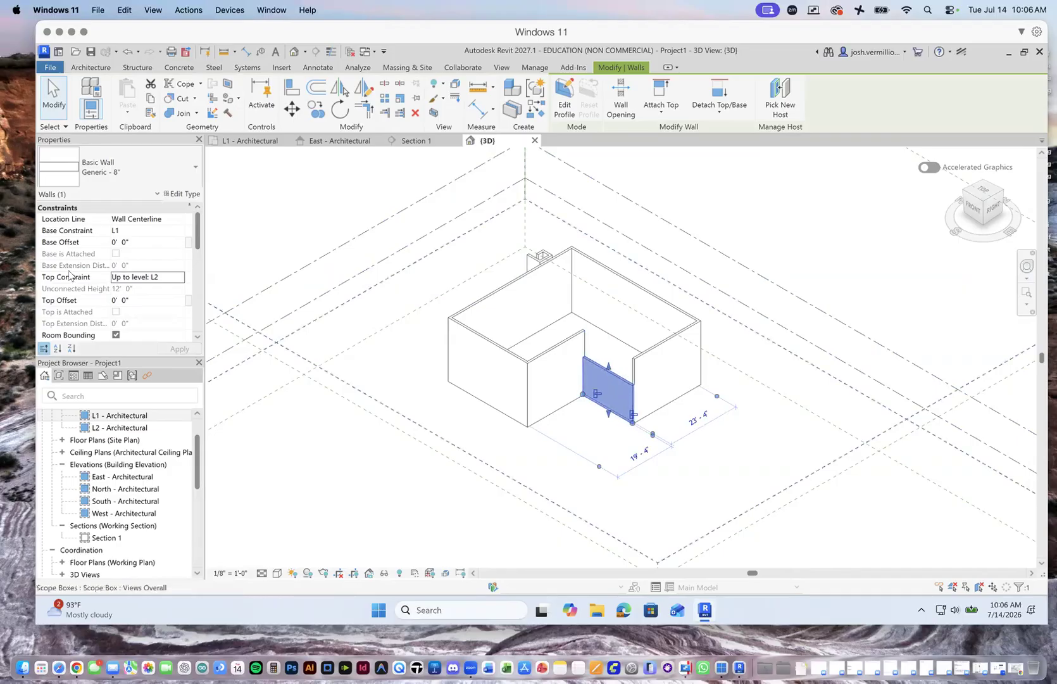
left_click(777, 233)
Set the east wall's top constraint to Up to level: L2.
scroll(611, 411, "up", 5)
scroll(624, 386, "down", 1)
scroll(667, 342, "down", 5)
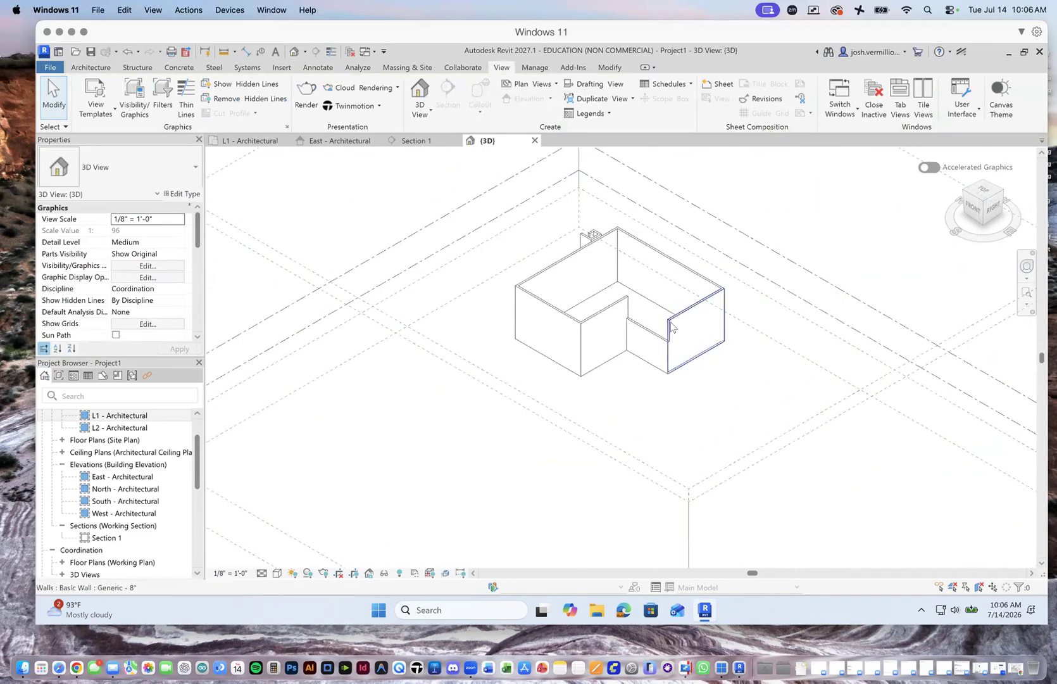
left_click(671, 326)
left_click(799, 281)
left_click(693, 329)
left_click(135, 230)
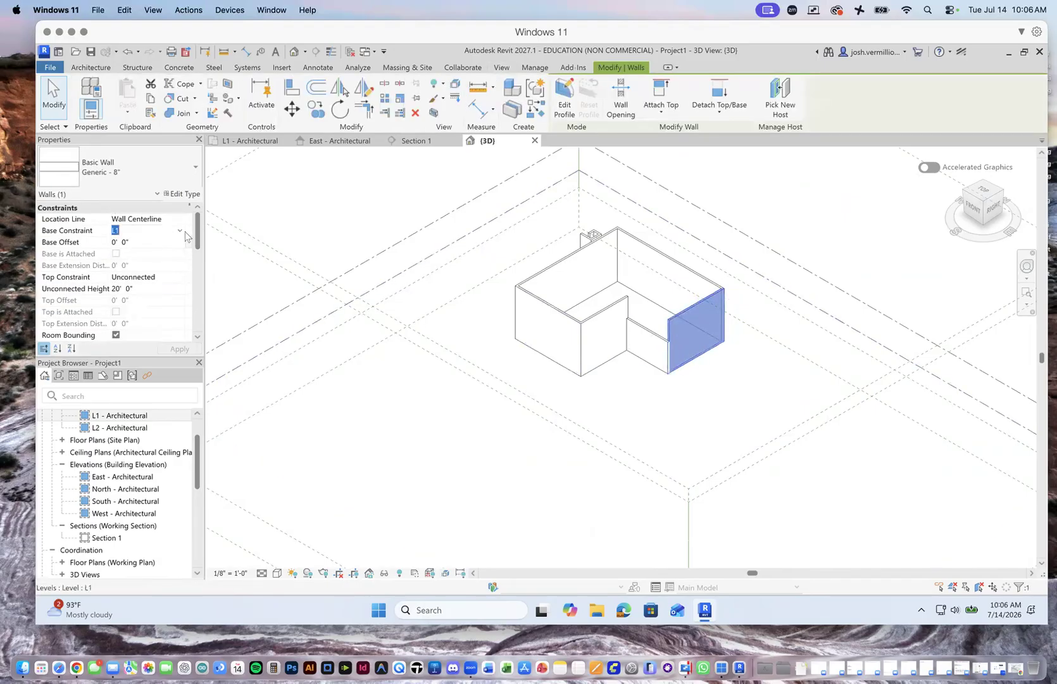
left_click(157, 279)
left_click(180, 278)
left_click(154, 309)
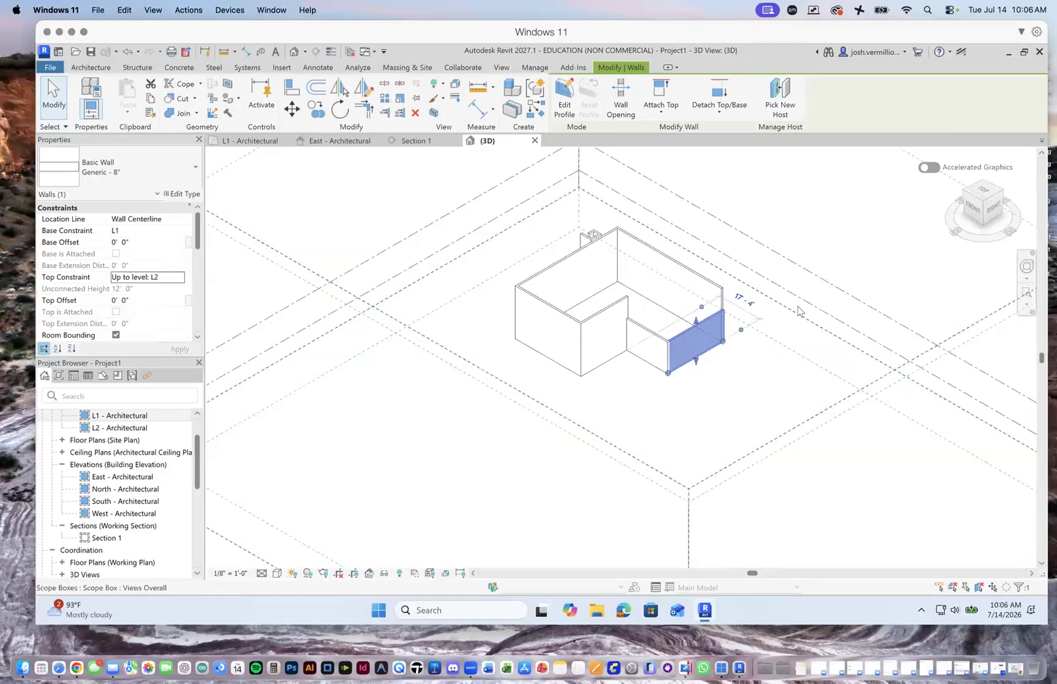
left_click(761, 267)
Set the top constraint of the inner, south, west and north walls together to Up to level: L2.
left_click(595, 318)
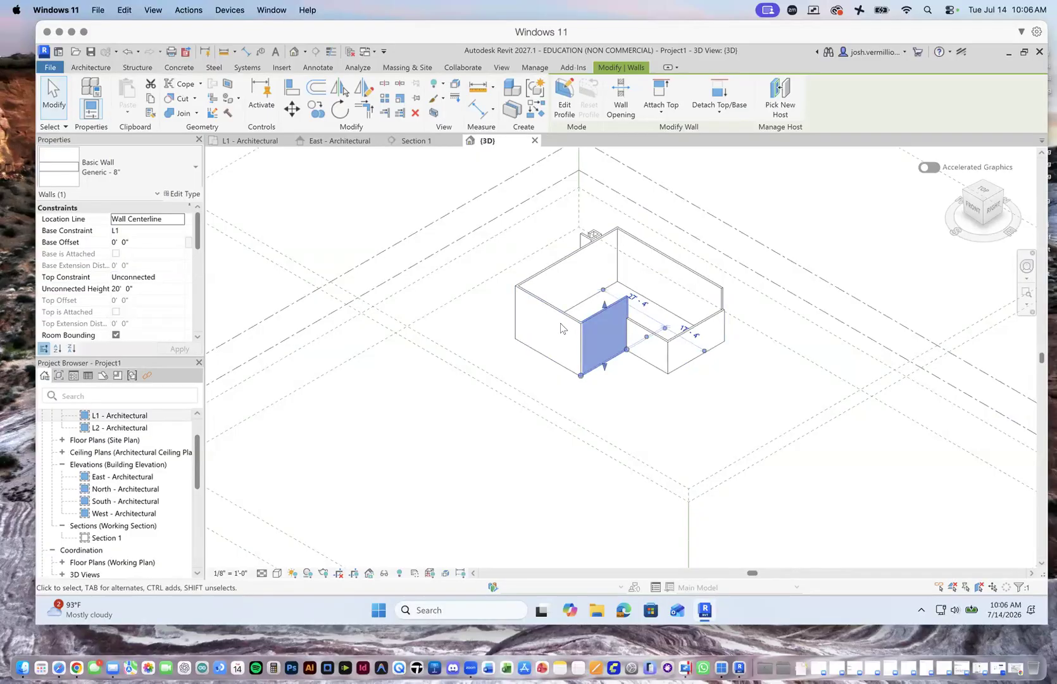
left_click(567, 316, "ctrl")
left_click(564, 266, "ctrl")
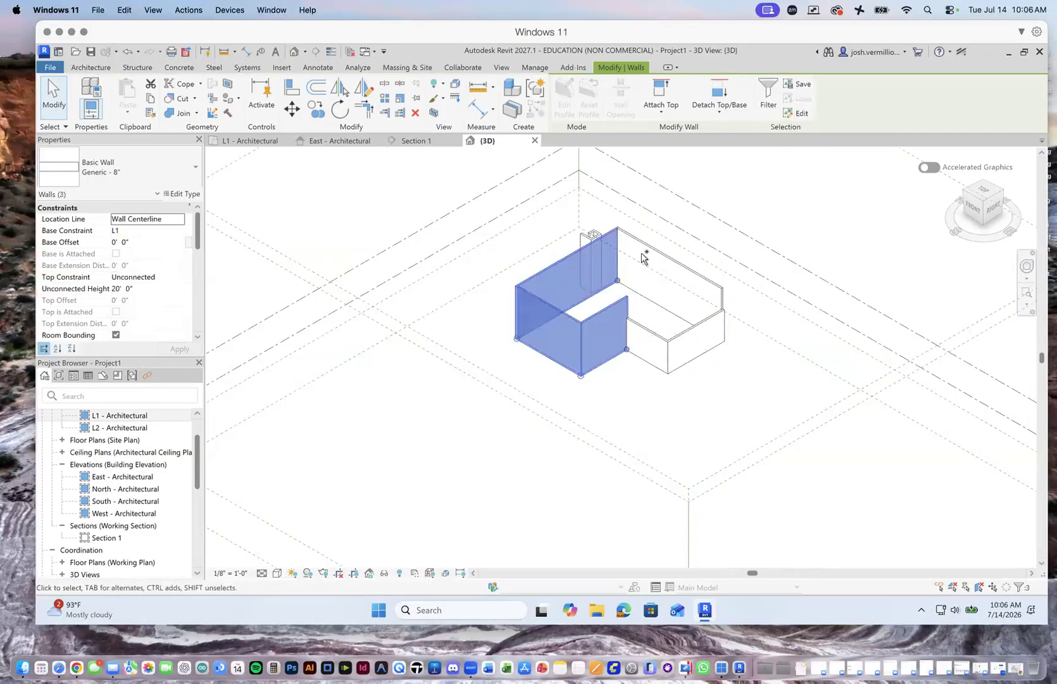
left_click(657, 260, "ctrl")
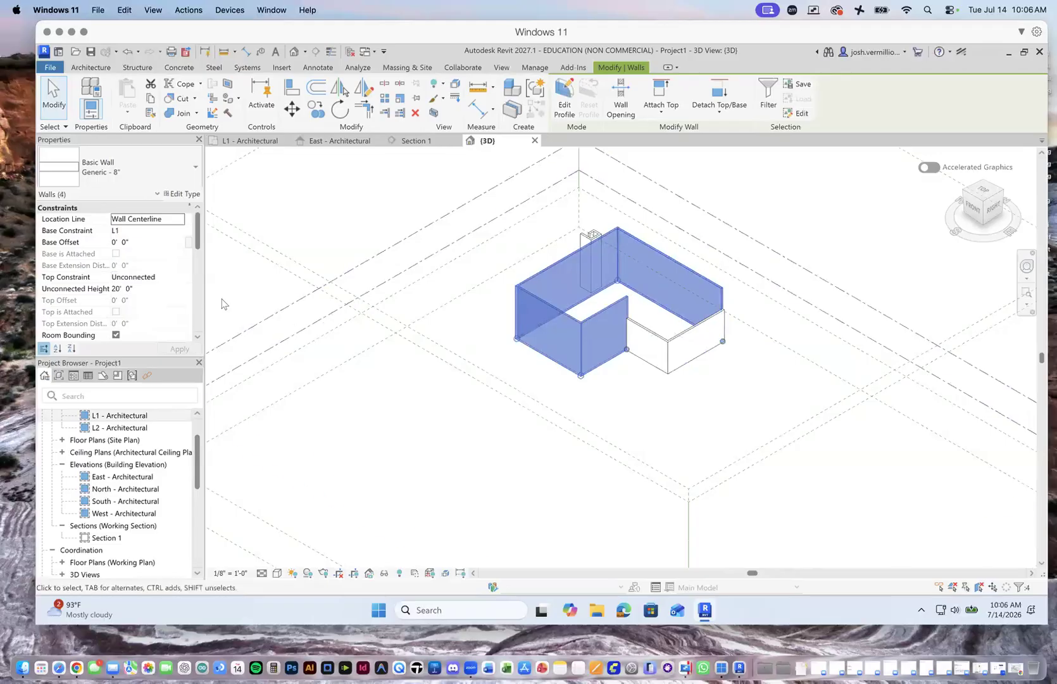
left_click(168, 278)
left_click(178, 281)
left_click(163, 305)
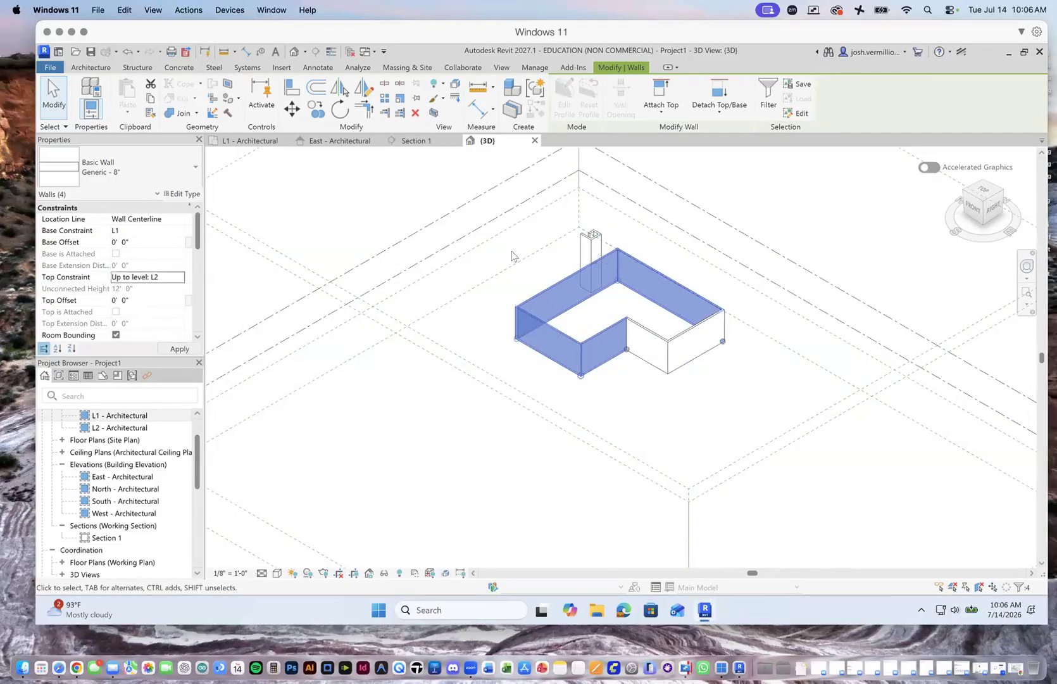
left_click(305, 209)
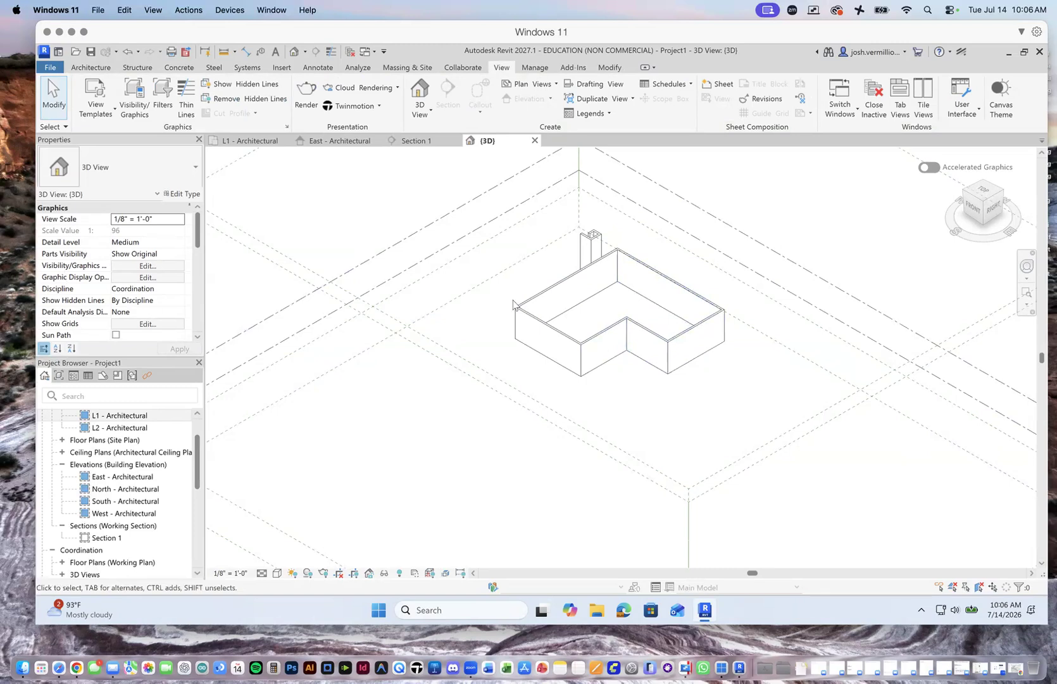
Check the west wall's base and top constraints and its other properties in the 3D view.
left_click(562, 287)
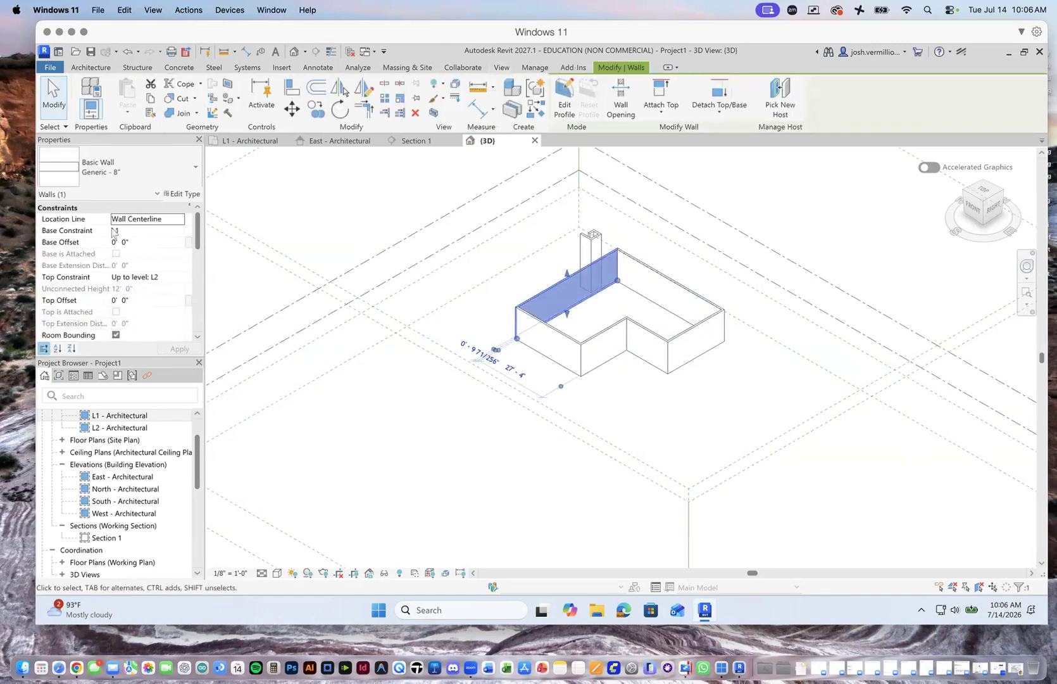
scroll(194, 278, "down", 5)
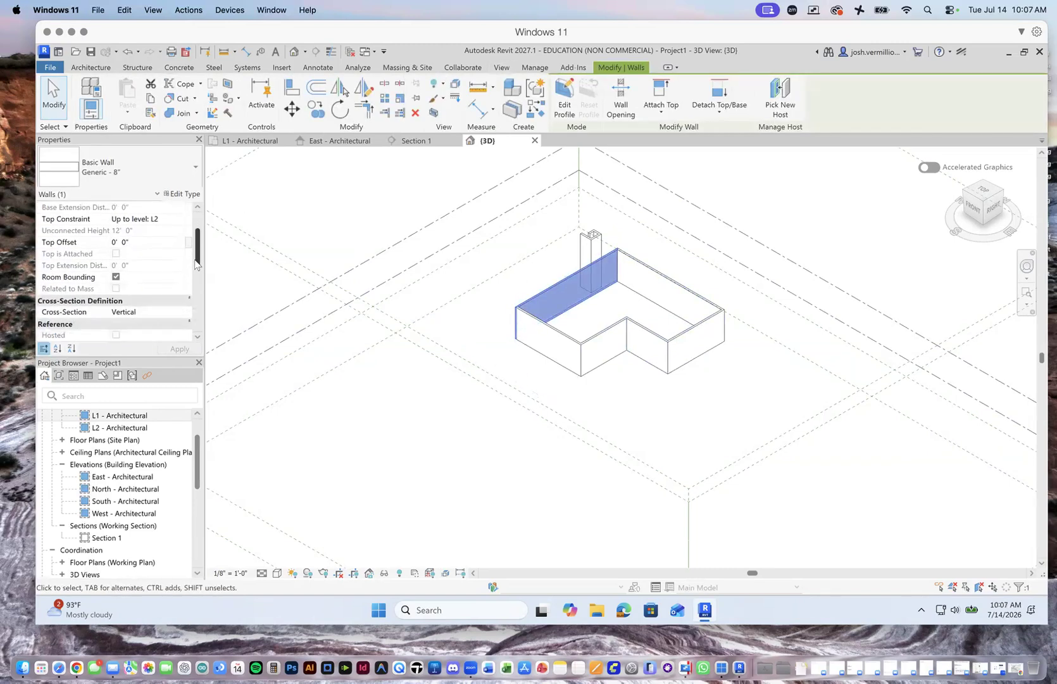
scroll(195, 279, "up", 5)
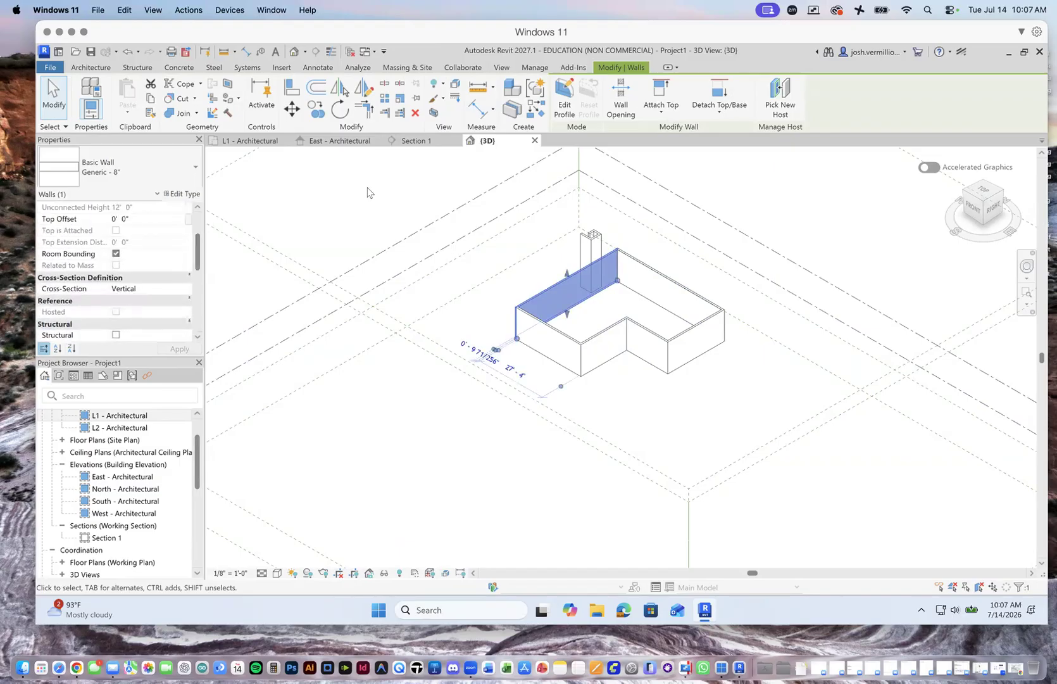
left_click(497, 277)
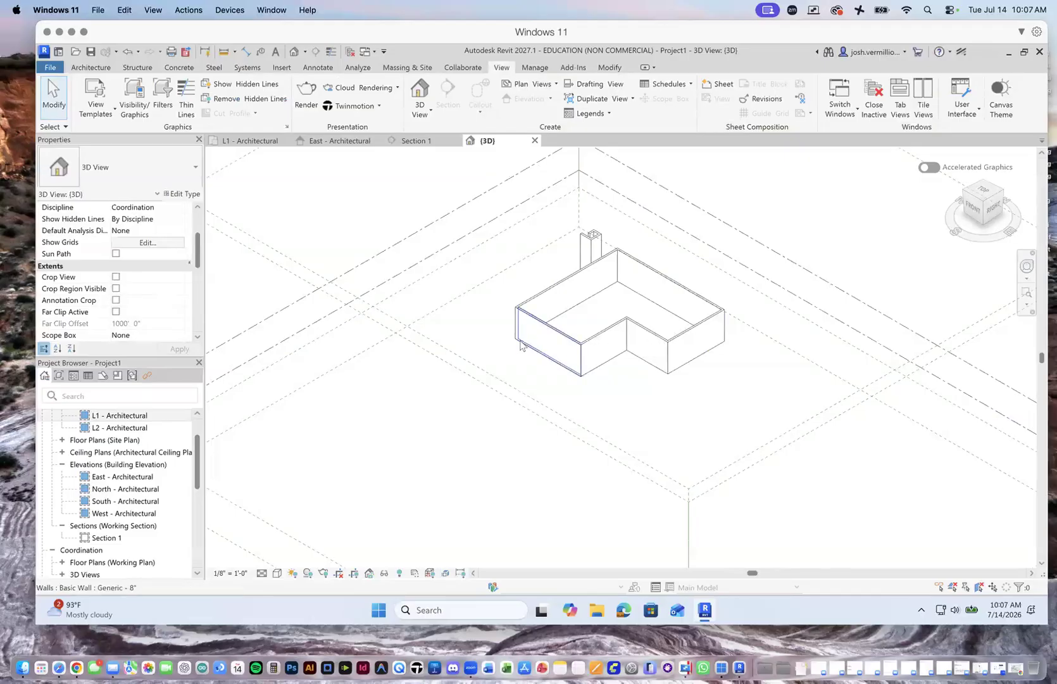
scroll(550, 358, "up", 4)
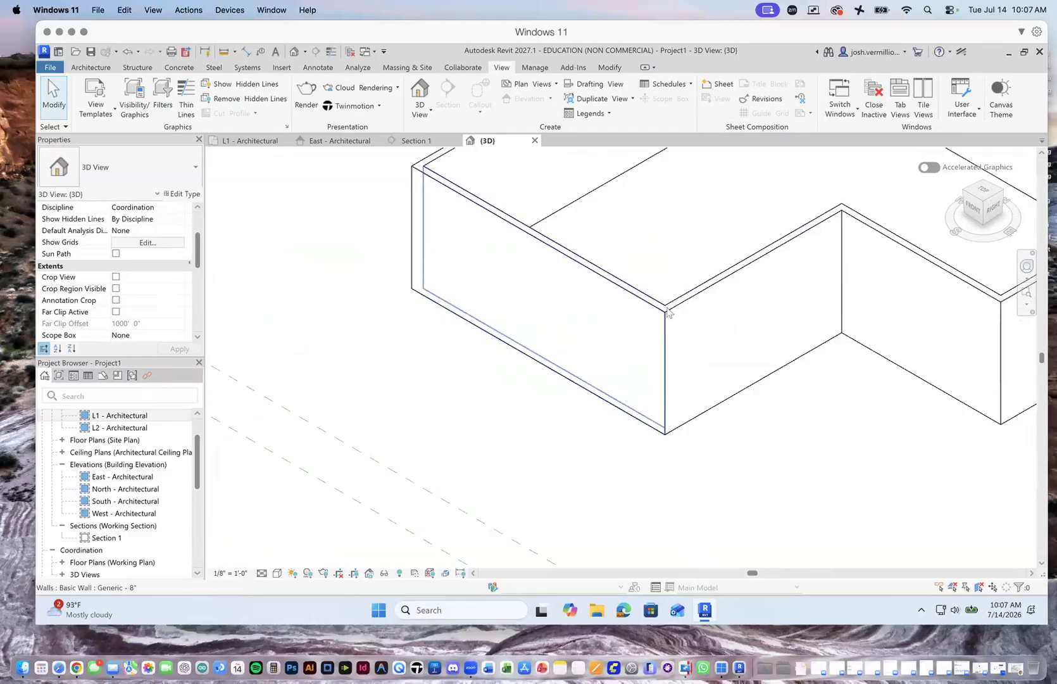
In the Section 1 view, delete the tall freestanding wall beside the wall loop.
left_click(330, 141)
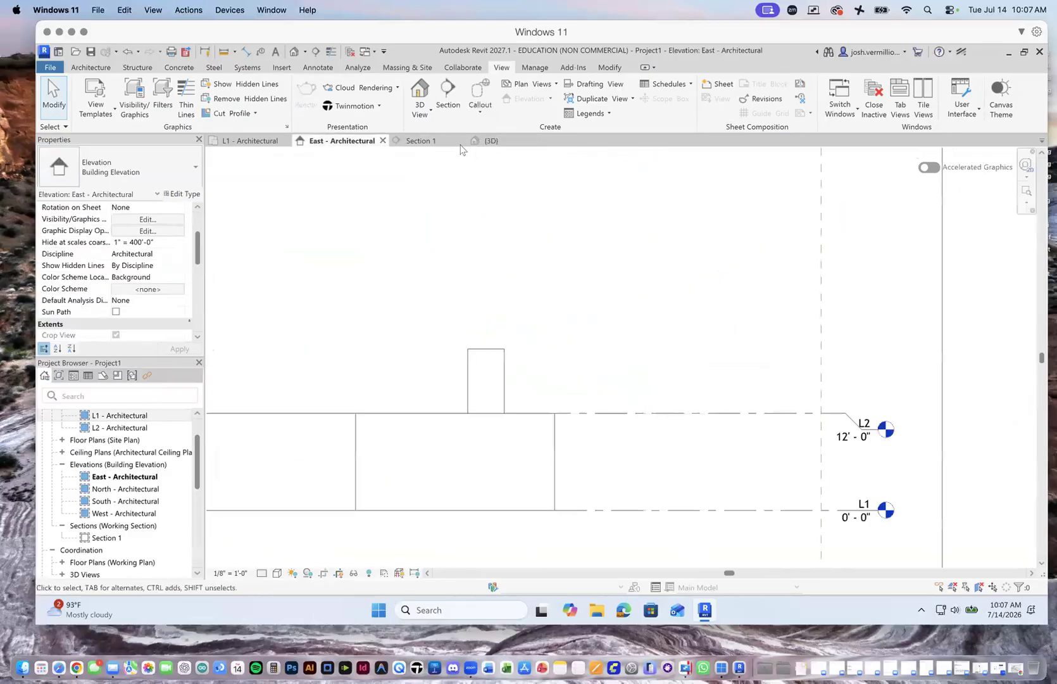
left_click(423, 143)
scroll(620, 337, "down", 5)
scroll(442, 285, "up", 5)
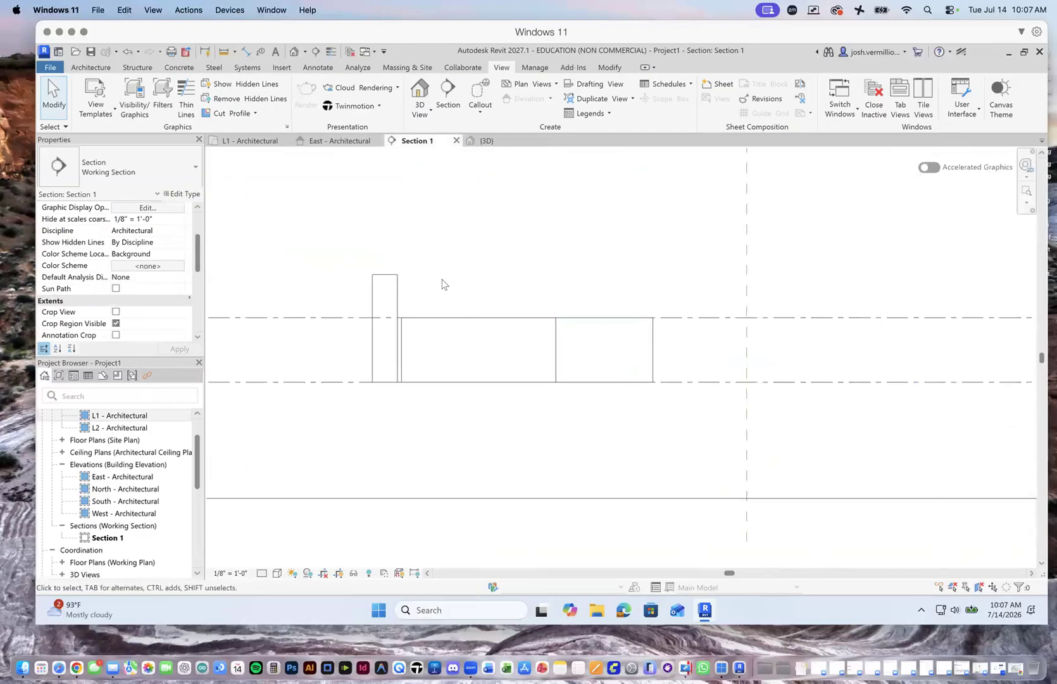
left_click(372, 283)
key("Delete")
Unlock level L2's head alignment in Section 1 and set the level's elevation to 15' 0".
scroll(432, 299, "down", 3)
scroll(582, 304, "up", 5)
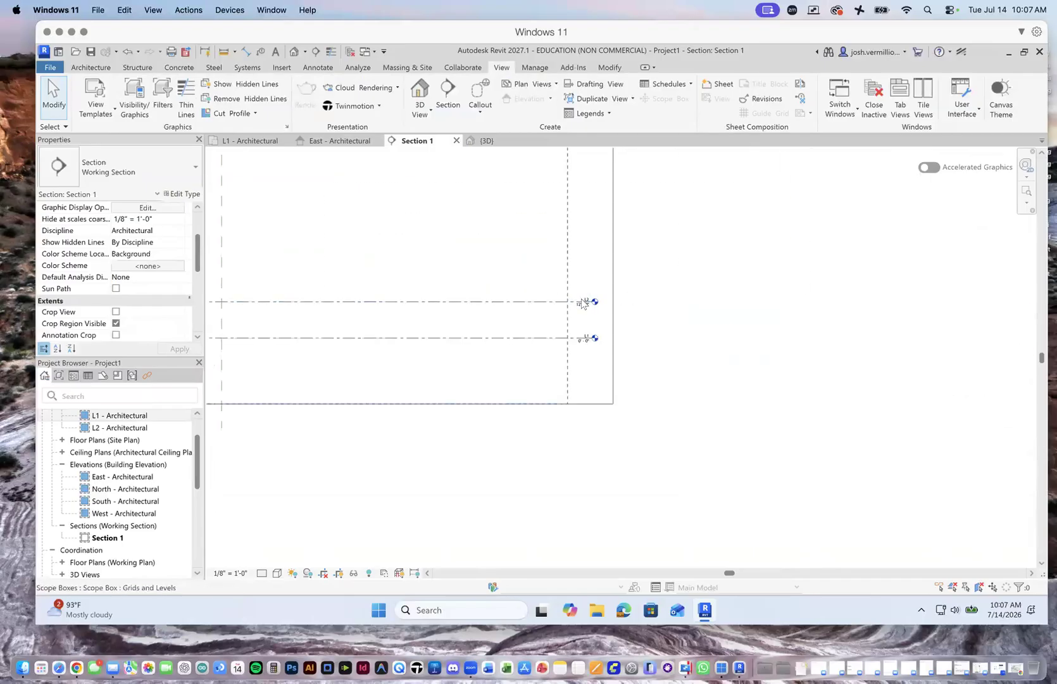
scroll(597, 303, "up", 5)
left_click(548, 306)
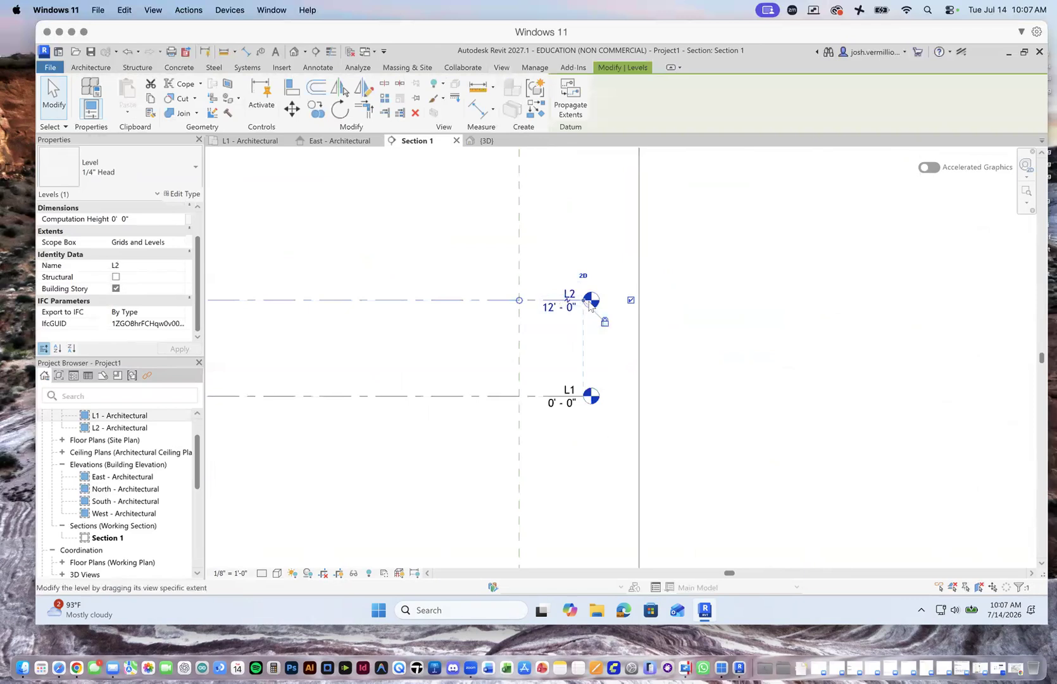
left_click(606, 322)
left_click(549, 309)
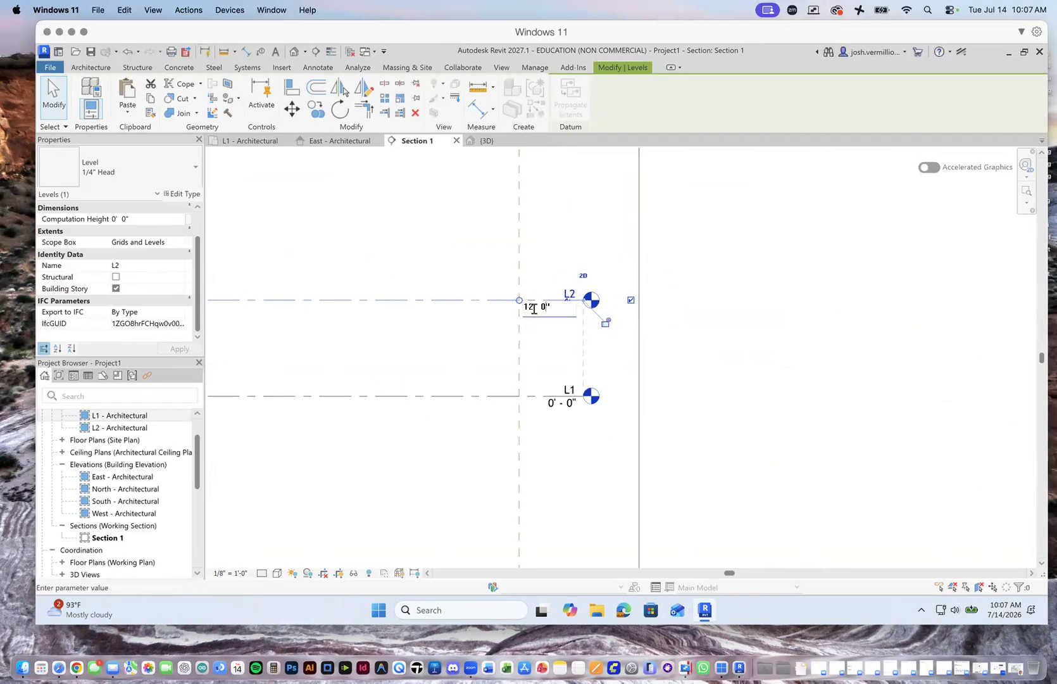
type("5")
key("Return")
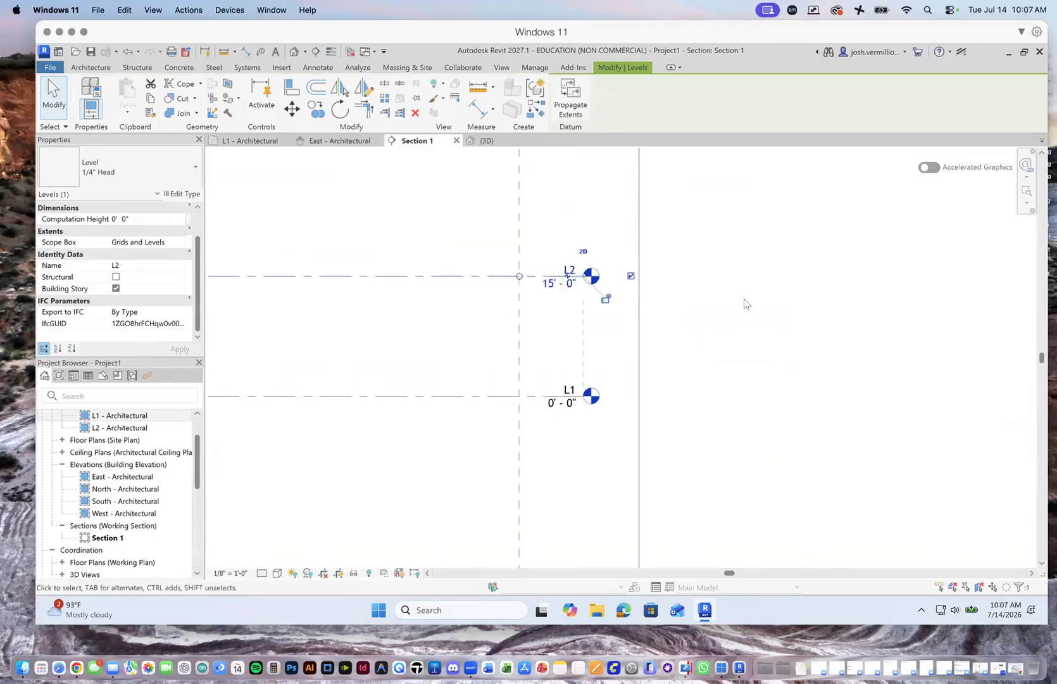
Check the wall loop's top and base against the L1 and L2 level lines and heads in the section.
scroll(674, 341, "down", 5)
scroll(661, 335, "up", 3)
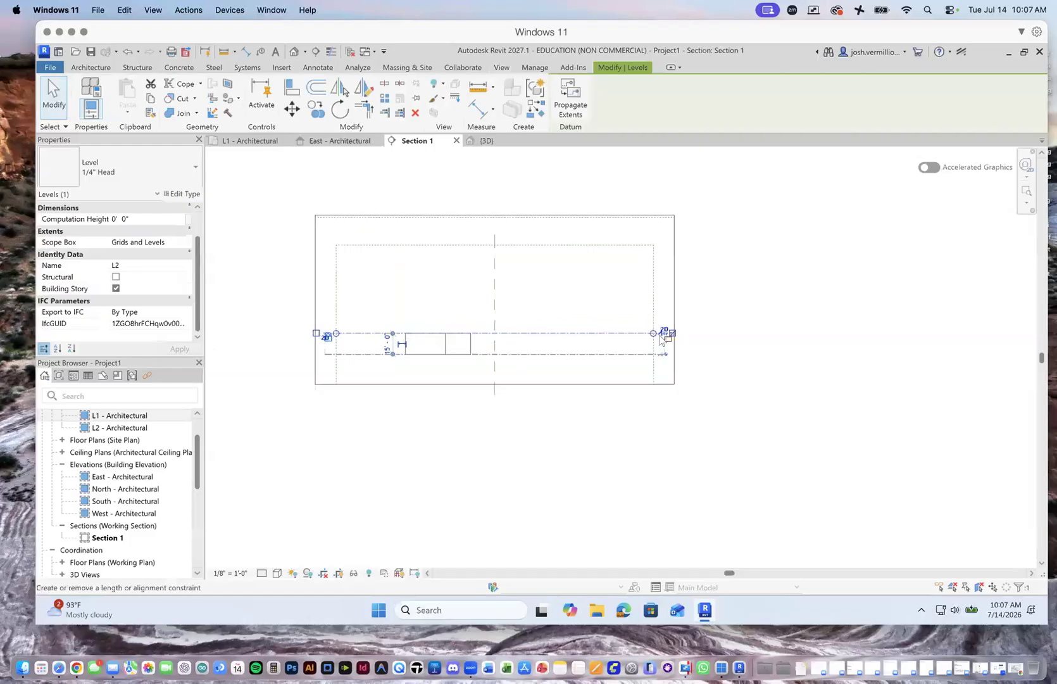
scroll(661, 335, "down", 5)
scroll(508, 342, "up", 8)
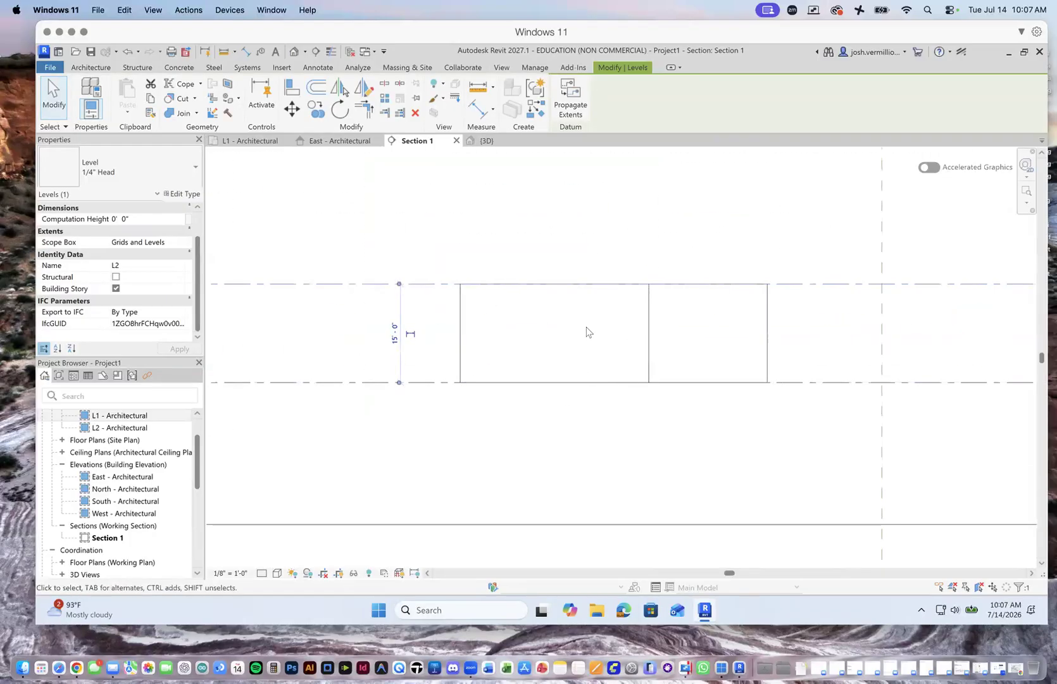
scroll(585, 326, "down", 2)
scroll(510, 328, "down", 4)
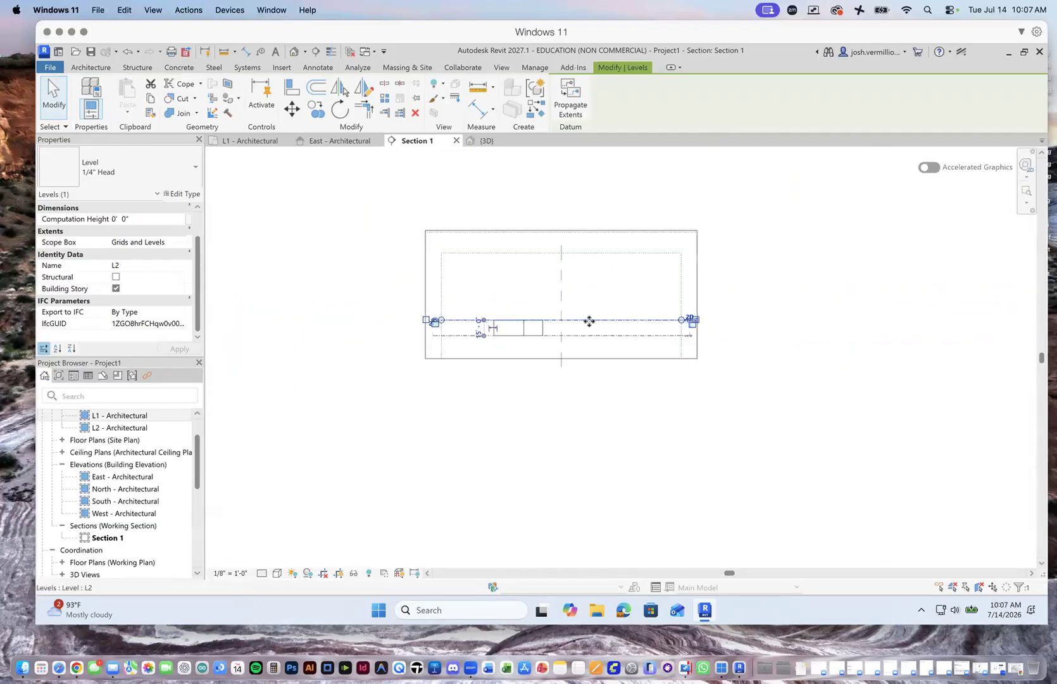
scroll(693, 325, "up", 6)
scroll(693, 323, "down", 5)
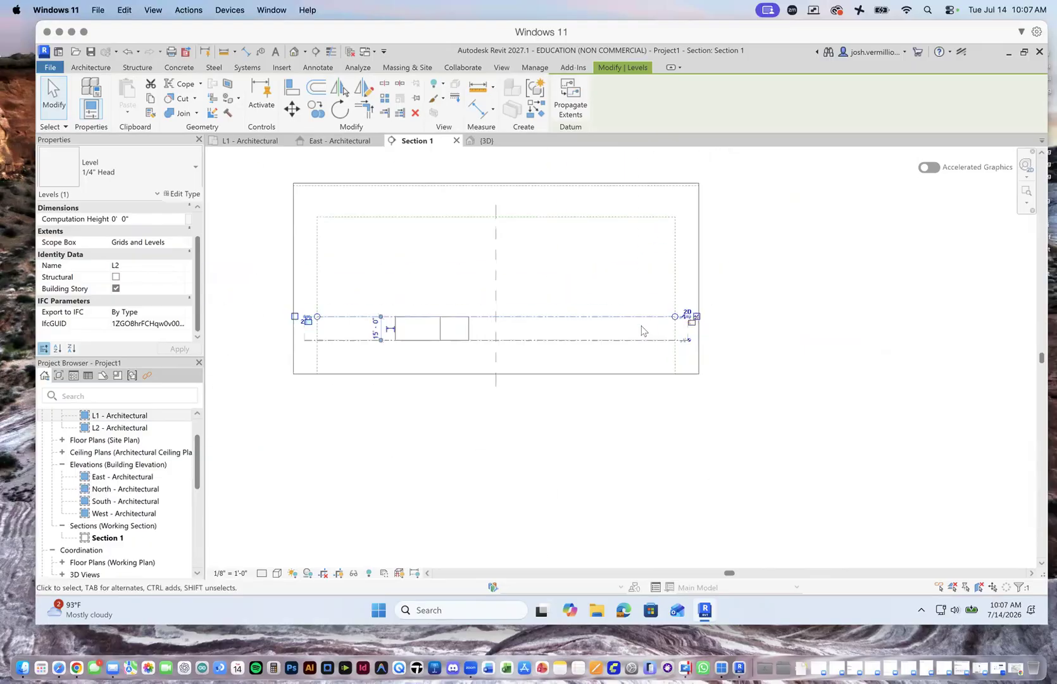
scroll(423, 326, "up", 5)
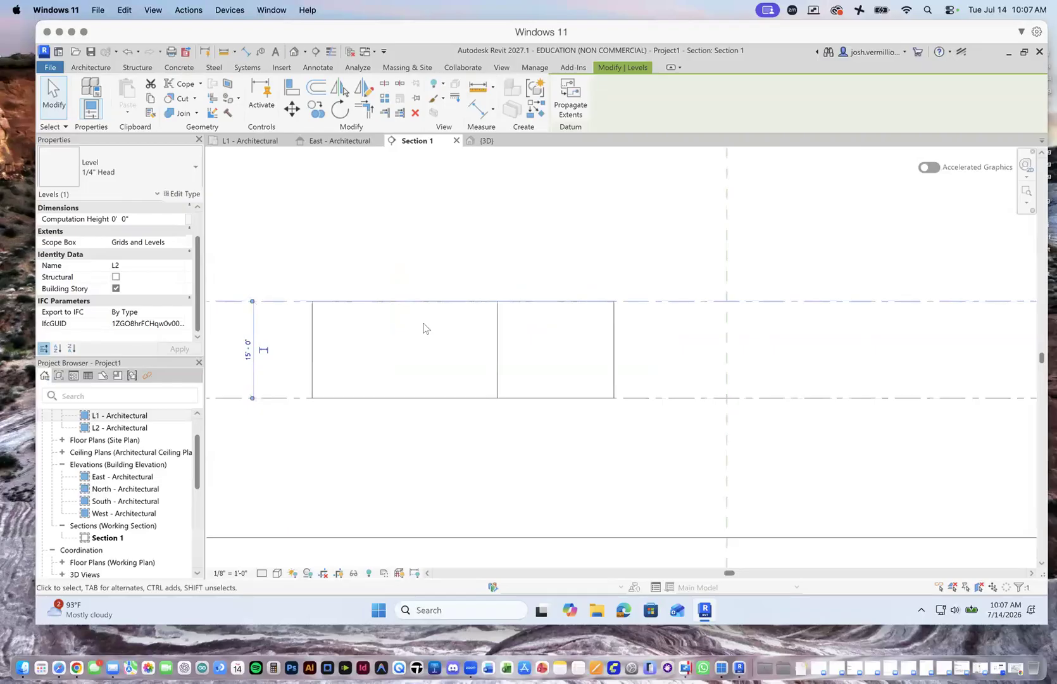
left_click(462, 211)
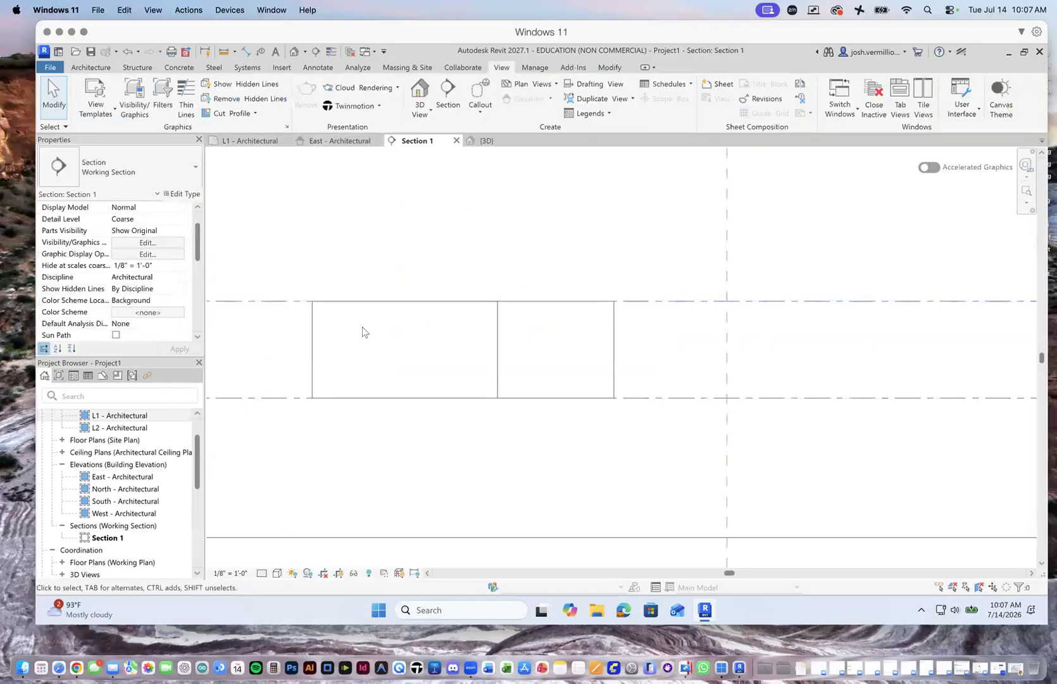
scroll(522, 255, "down", 5)
scroll(762, 264, "up", 6)
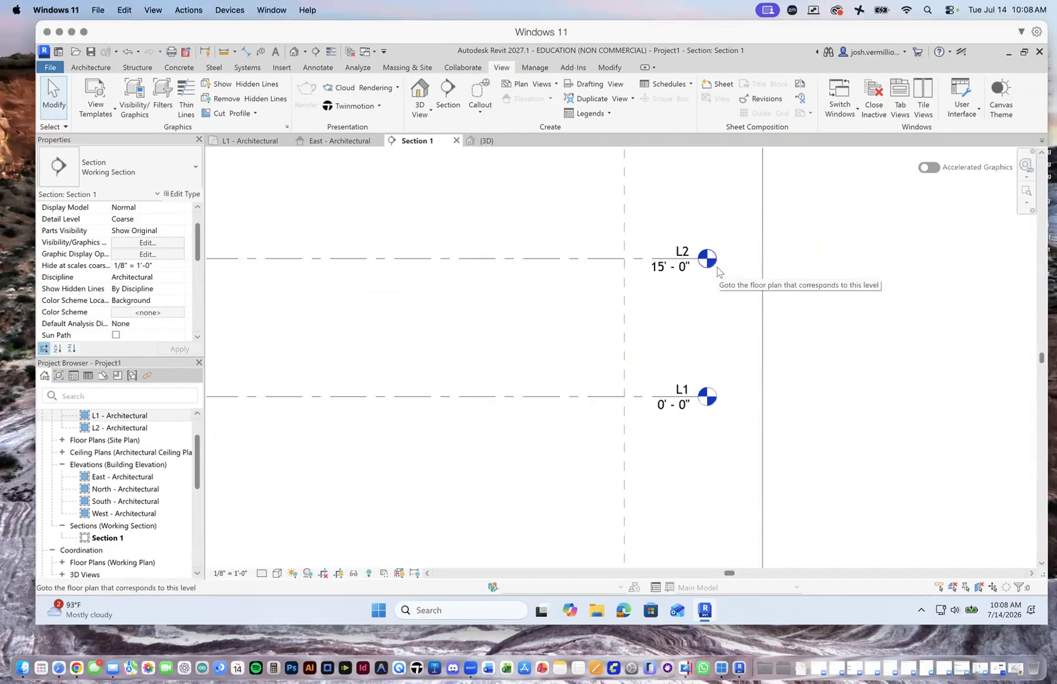
scroll(869, 295, "down", 8)
Look over the wall loop and the surrounding elevation markers in the L1 - Architectural floor plan.
left_click(248, 142)
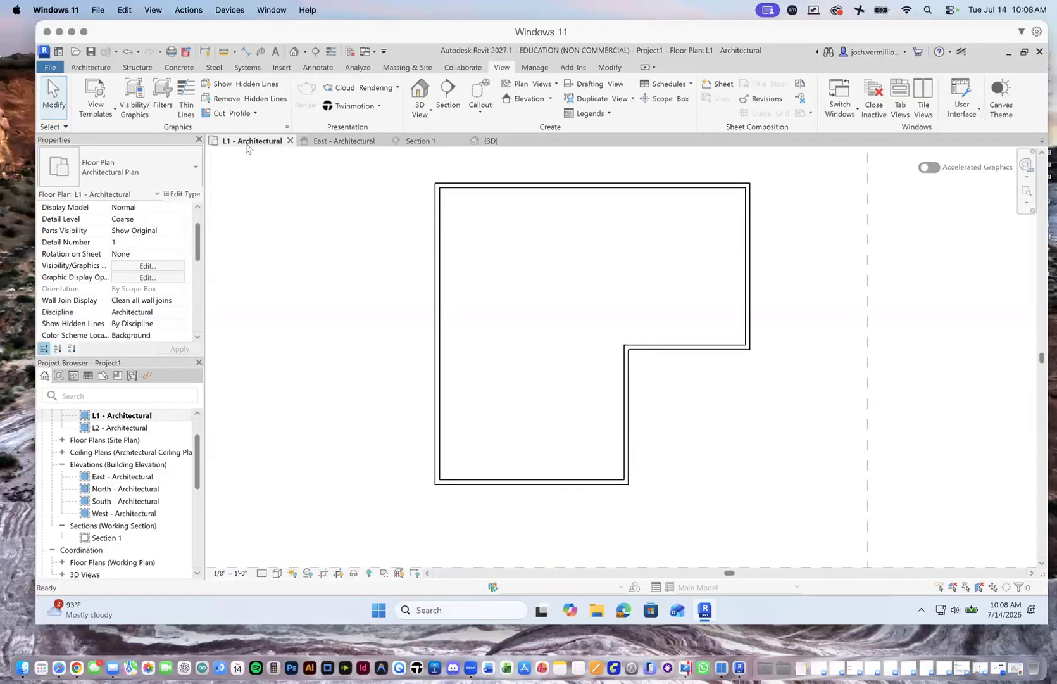
scroll(451, 377, "down", 3)
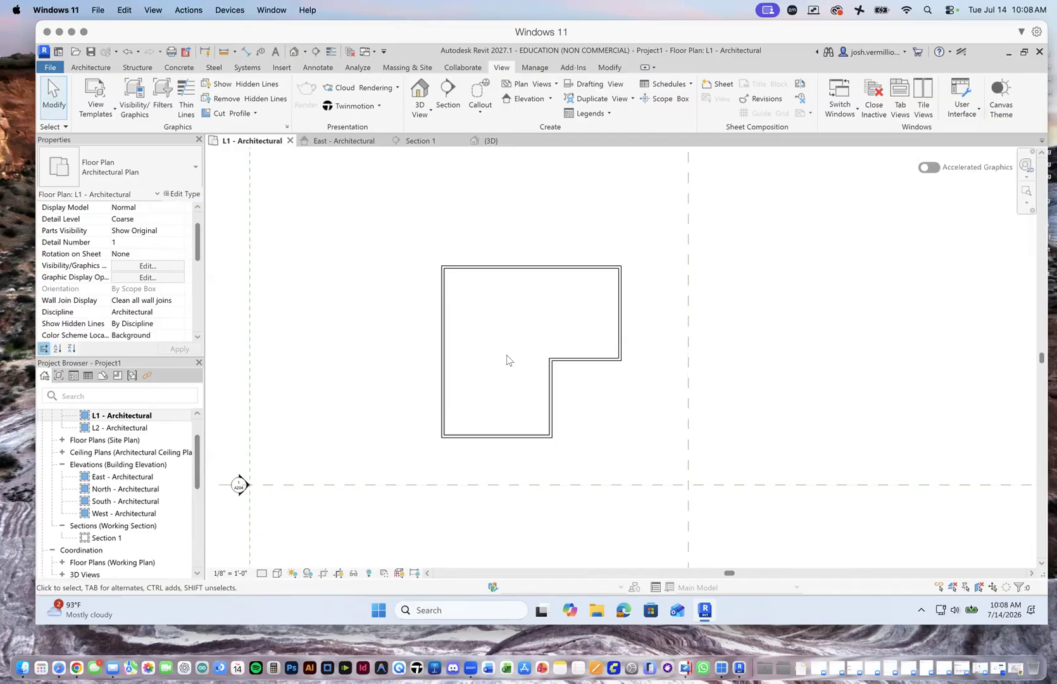
scroll(493, 340, "down", 3)
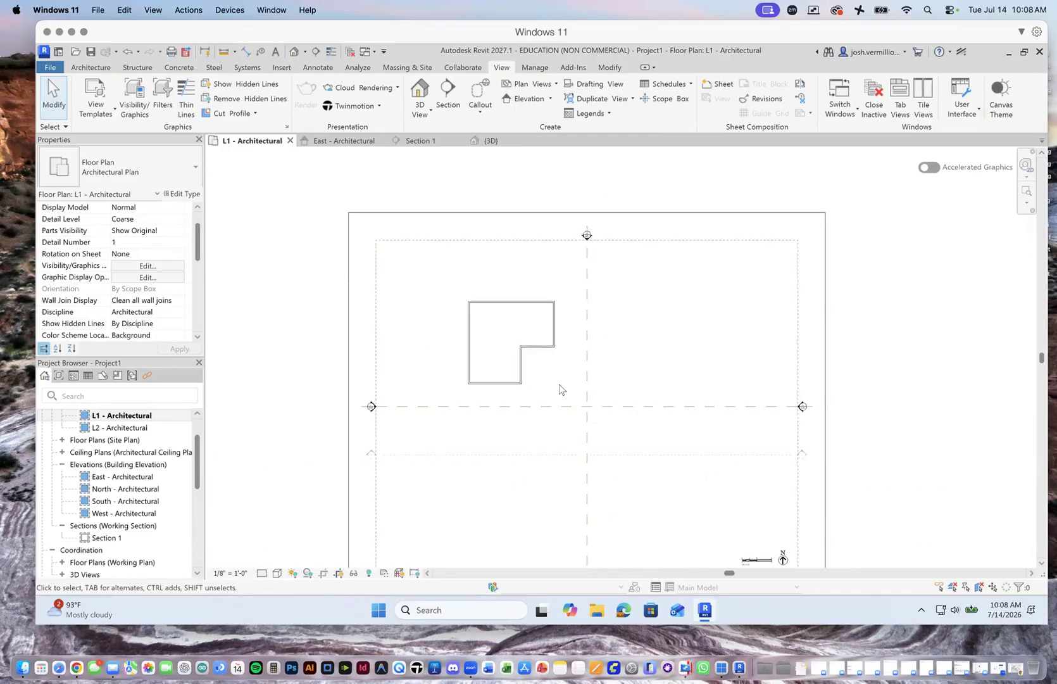
scroll(561, 408, "up", 2)
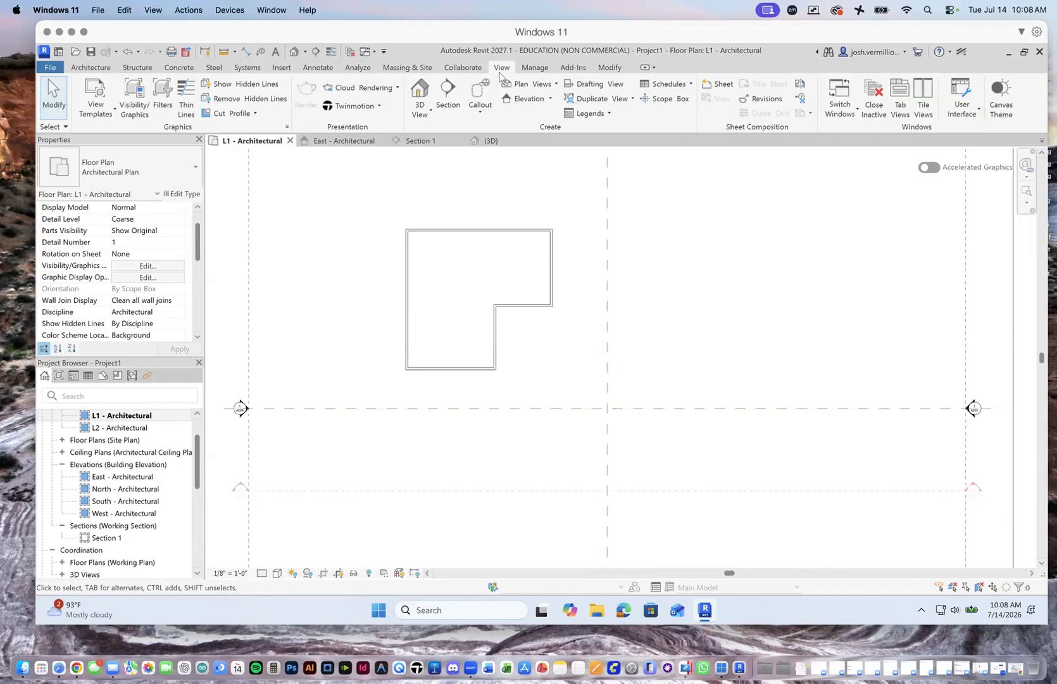
left_click(429, 111)
scroll(688, 314, "down", 4)
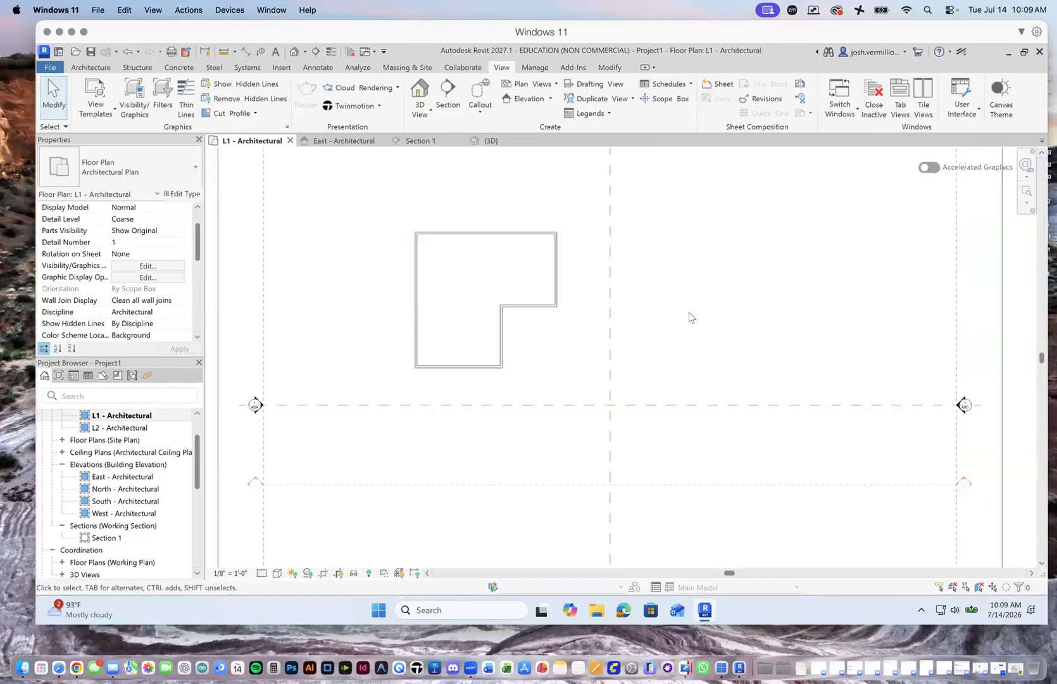
scroll(688, 313, "up", 4)
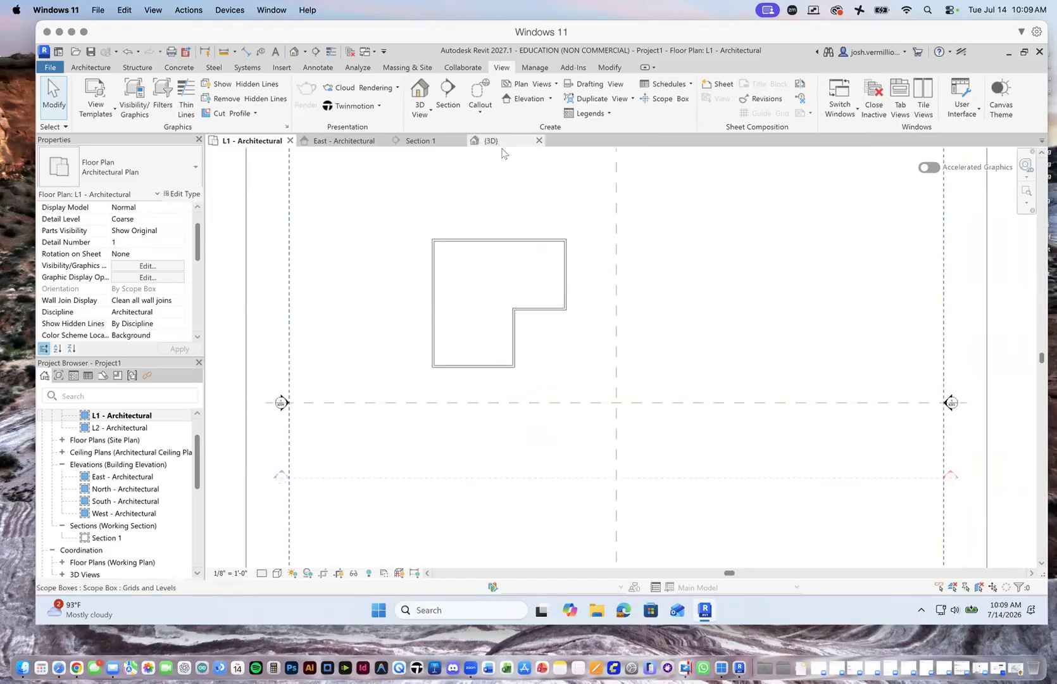
Review the L1 and L2 level heads and the walls between the levels in the Section 1 view.
left_click(421, 140)
scroll(855, 296, "up", 3)
scroll(858, 292, "up", 4)
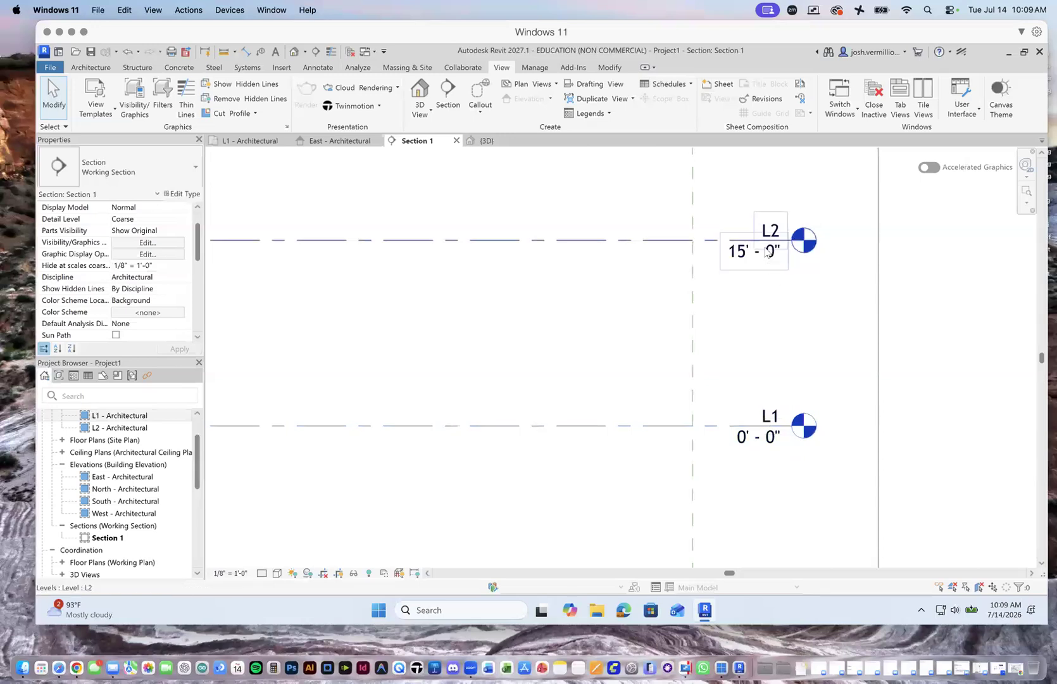
scroll(772, 297, "down", 5)
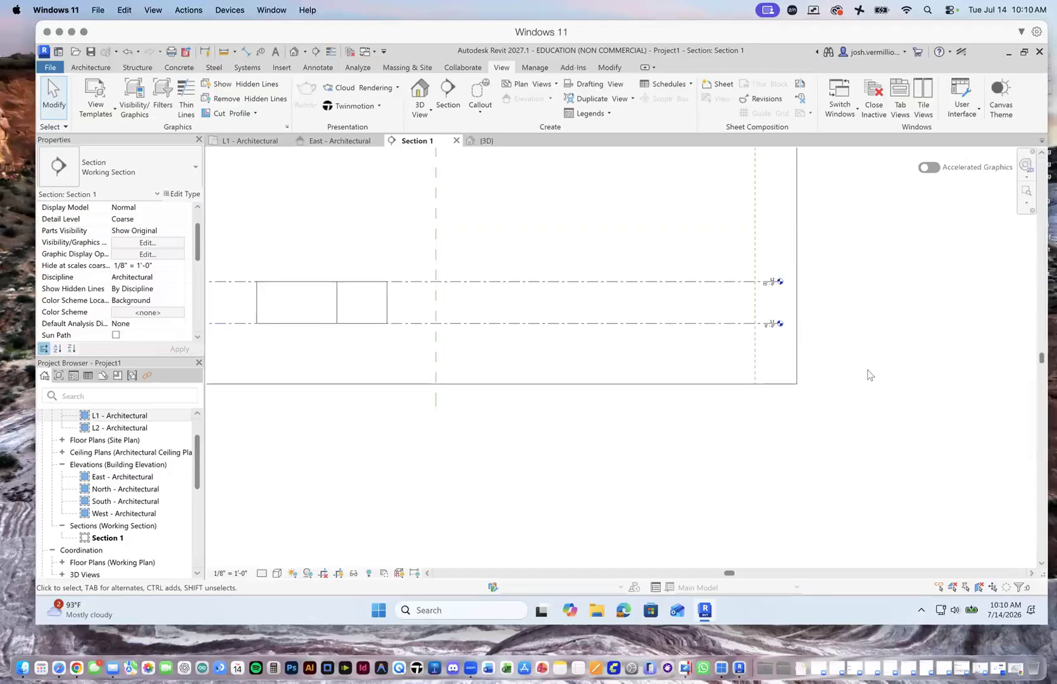
scroll(732, 337, "down", 4)
scroll(719, 339, "up", 4)
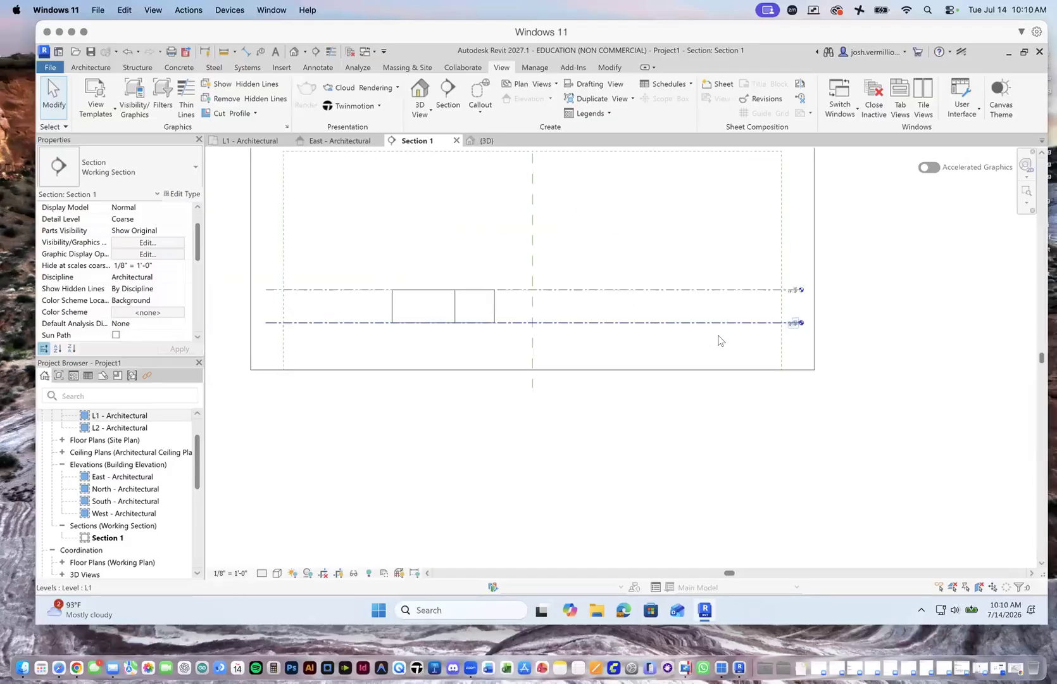
scroll(769, 361, "down", 3)
scroll(753, 342, "up", 3)
scroll(754, 342, "up", 2)
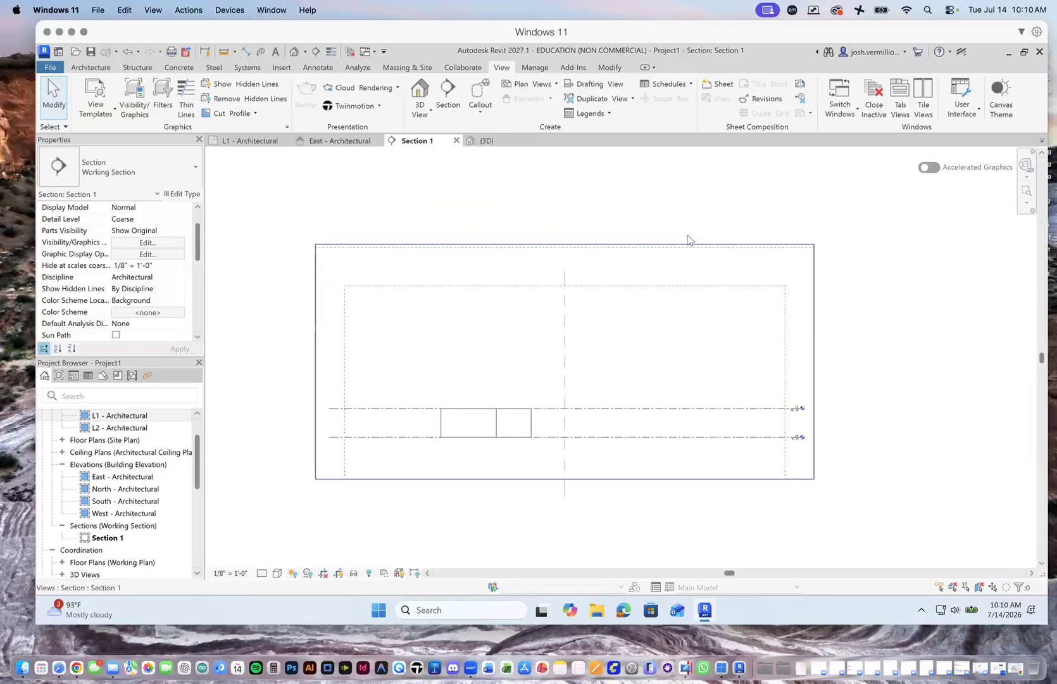
In the L1 - Architectural floor plan, select all walls of the loop together and delete them.
left_click(250, 141)
scroll(636, 361, "down", 5)
scroll(614, 350, "up", 8)
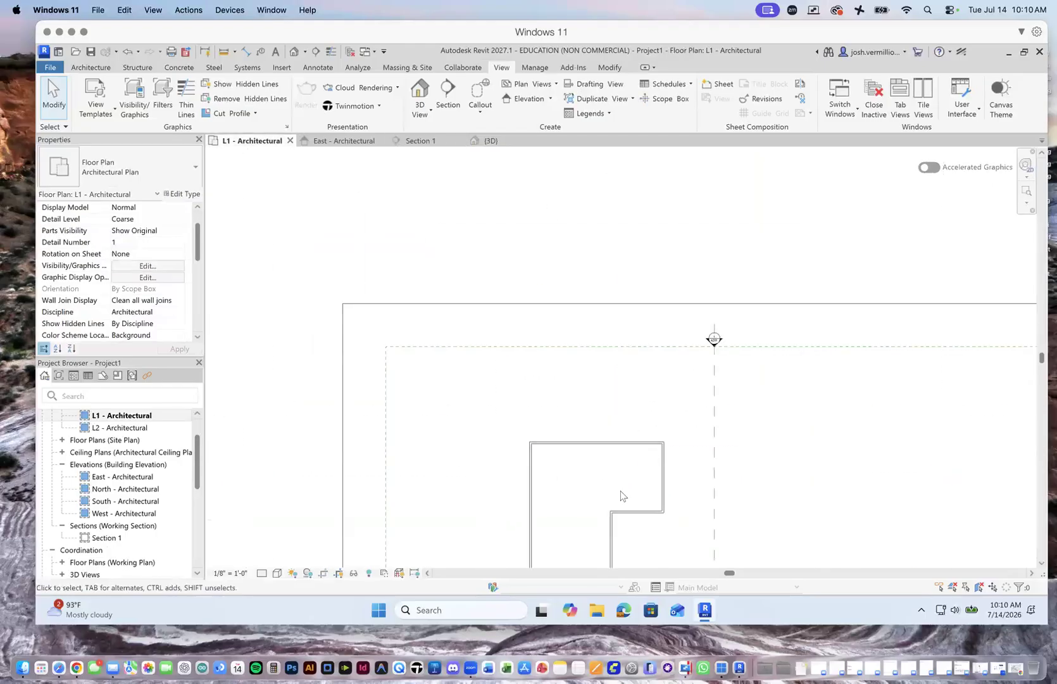
scroll(528, 290, "down", 5)
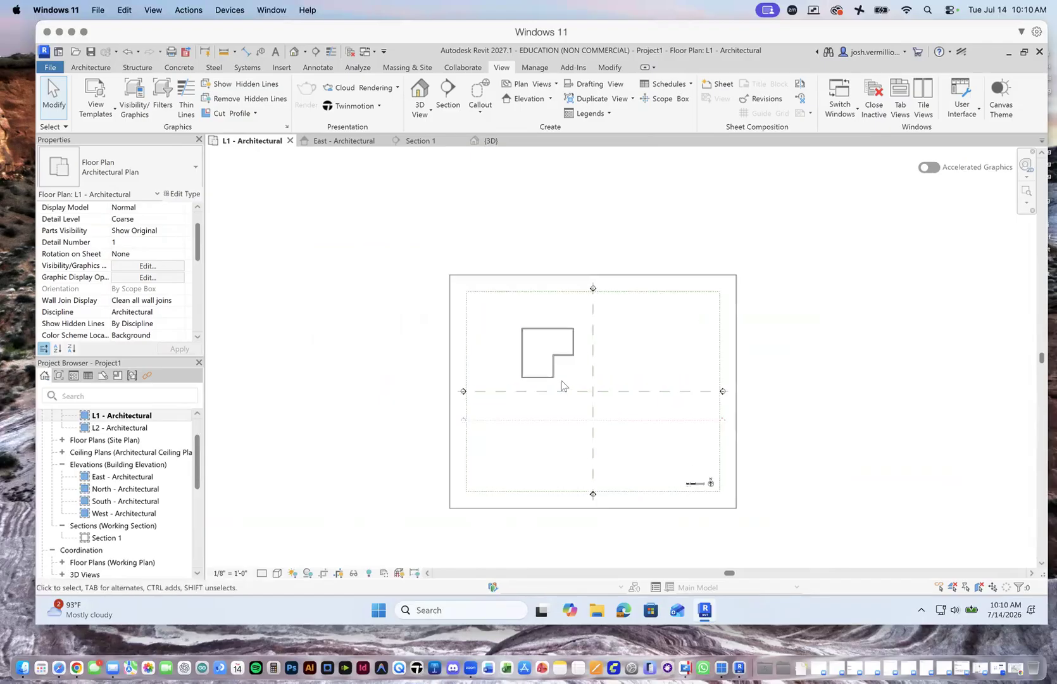
scroll(561, 381, "up", 4)
left_click_drag(455, 252, 605, 397)
key("Delete")
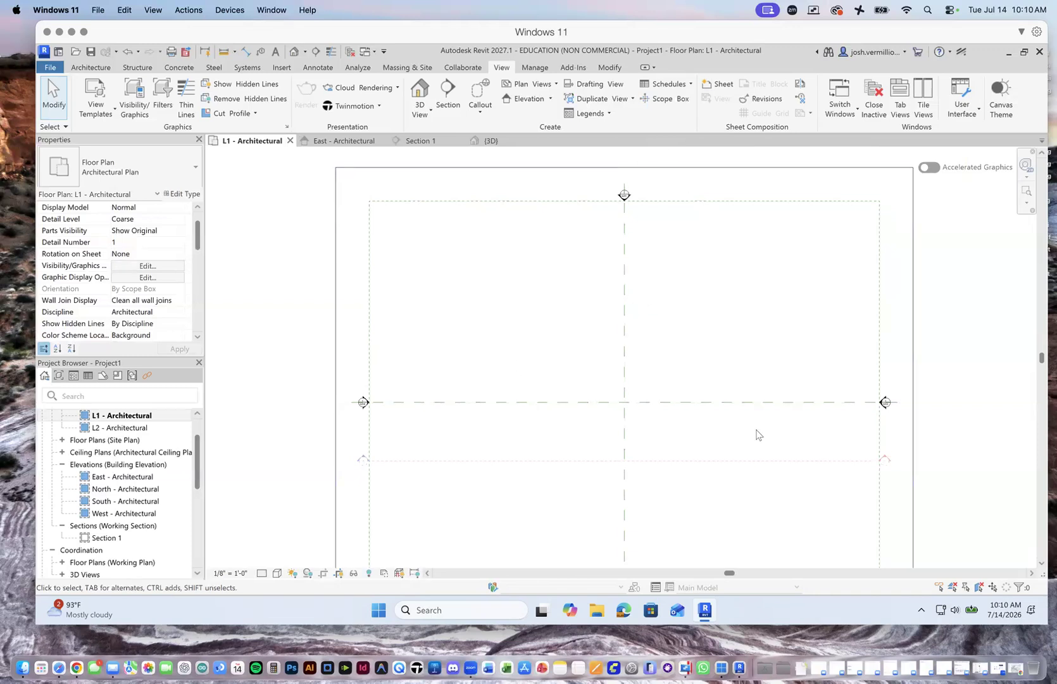
scroll(278, 301, "down", 2)
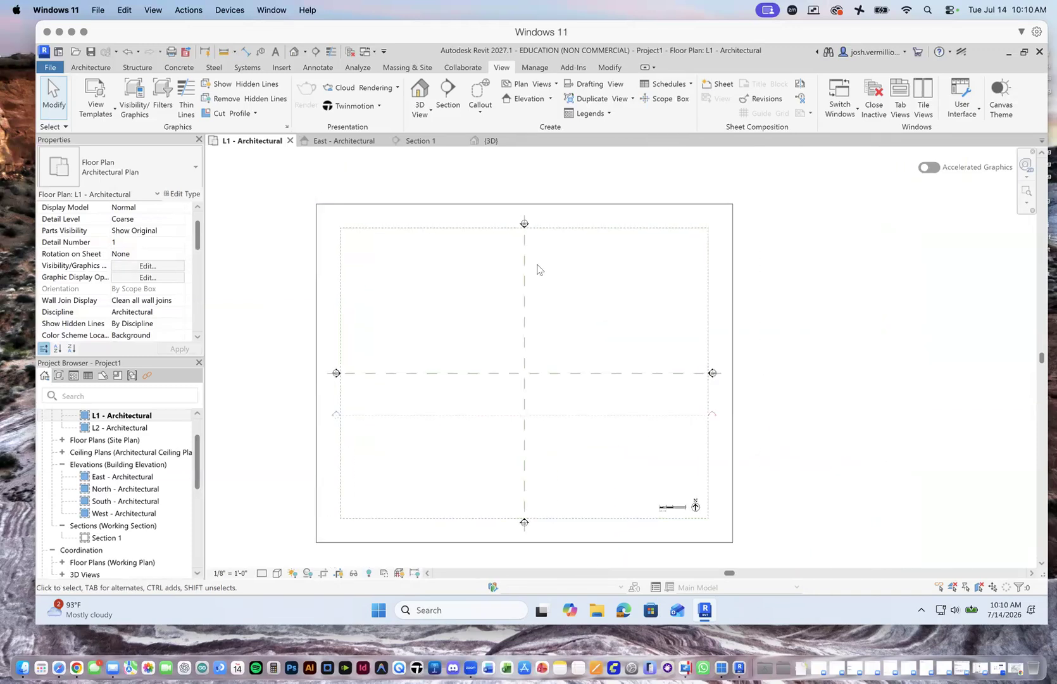
left_click(95, 69)
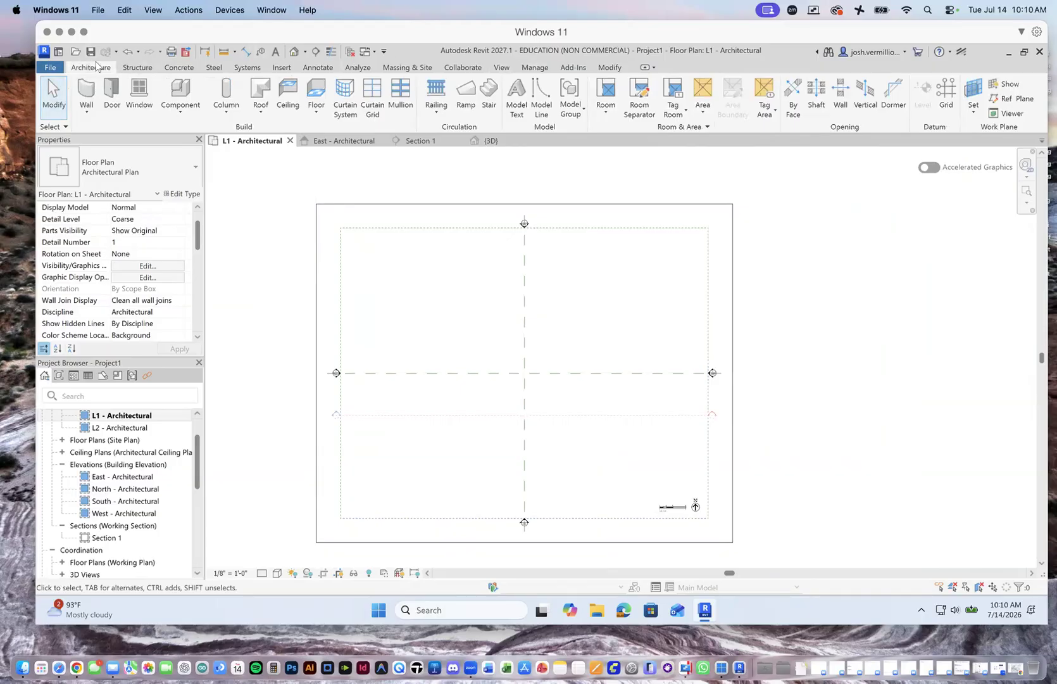
left_click(506, 67)
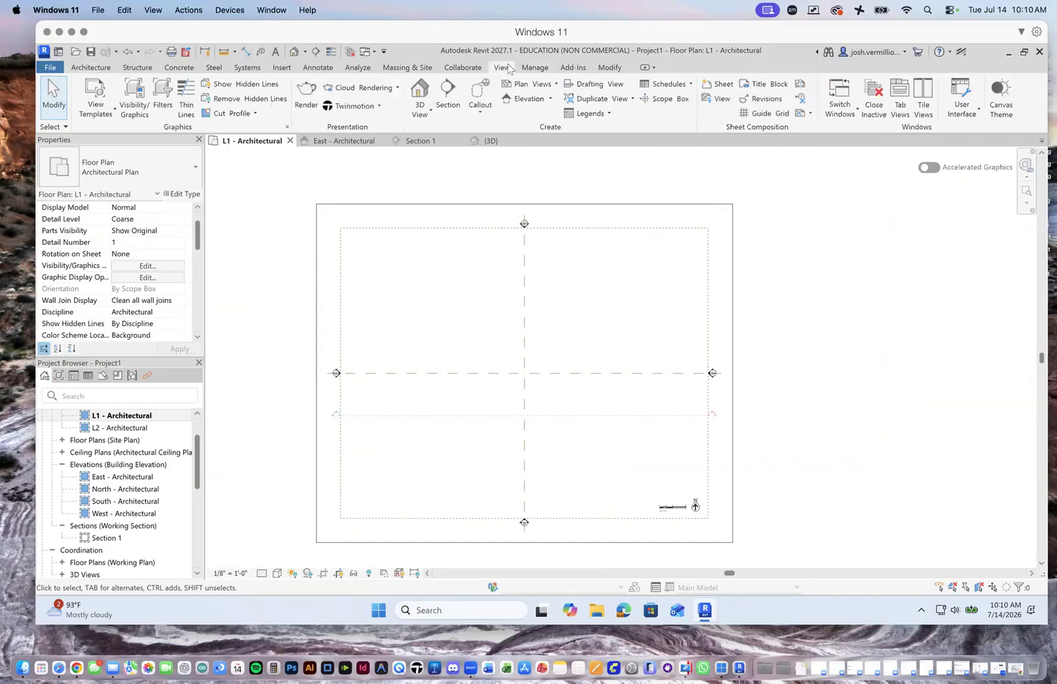
left_click(104, 67)
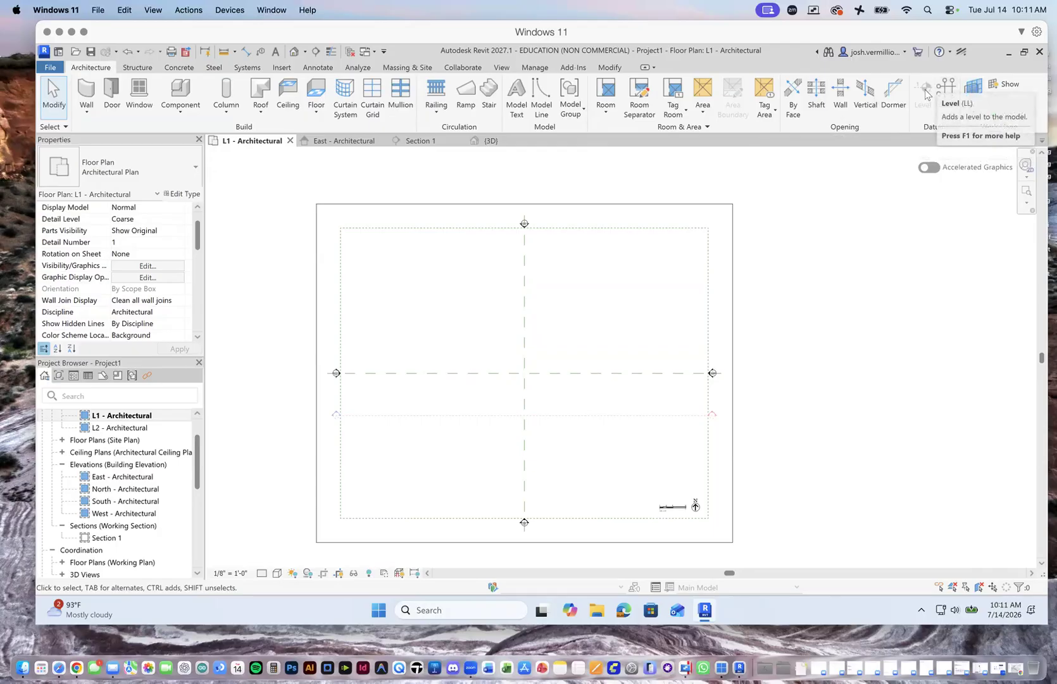
Draw a vertical grid line from north to south near the west side of the plan, with its bubble at the south end.
left_click(946, 90)
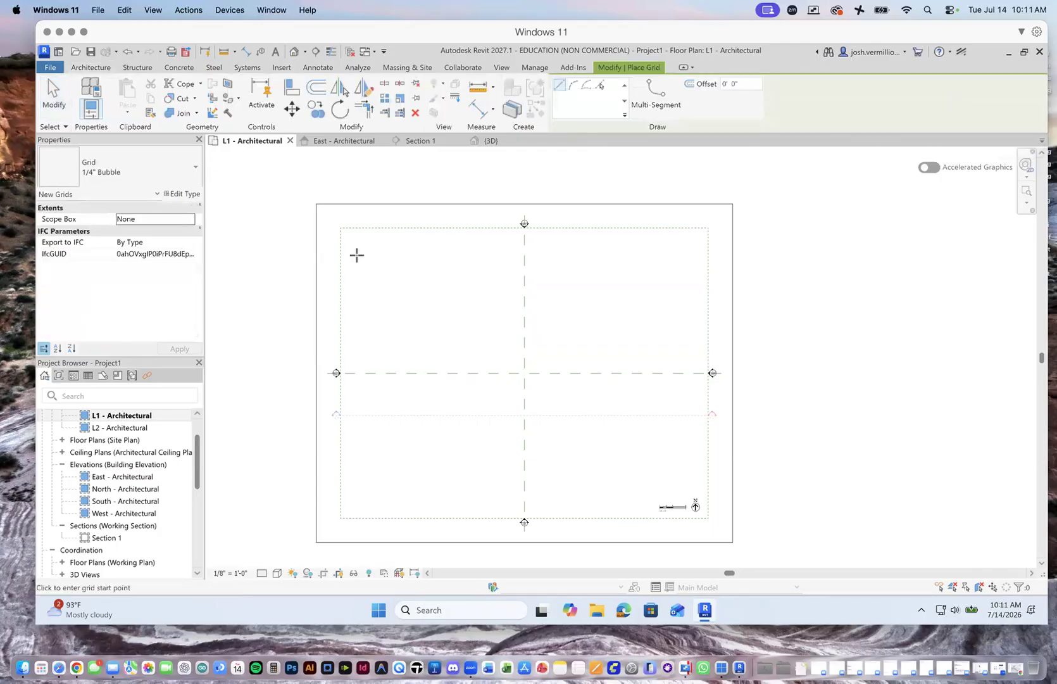
left_click(357, 186)
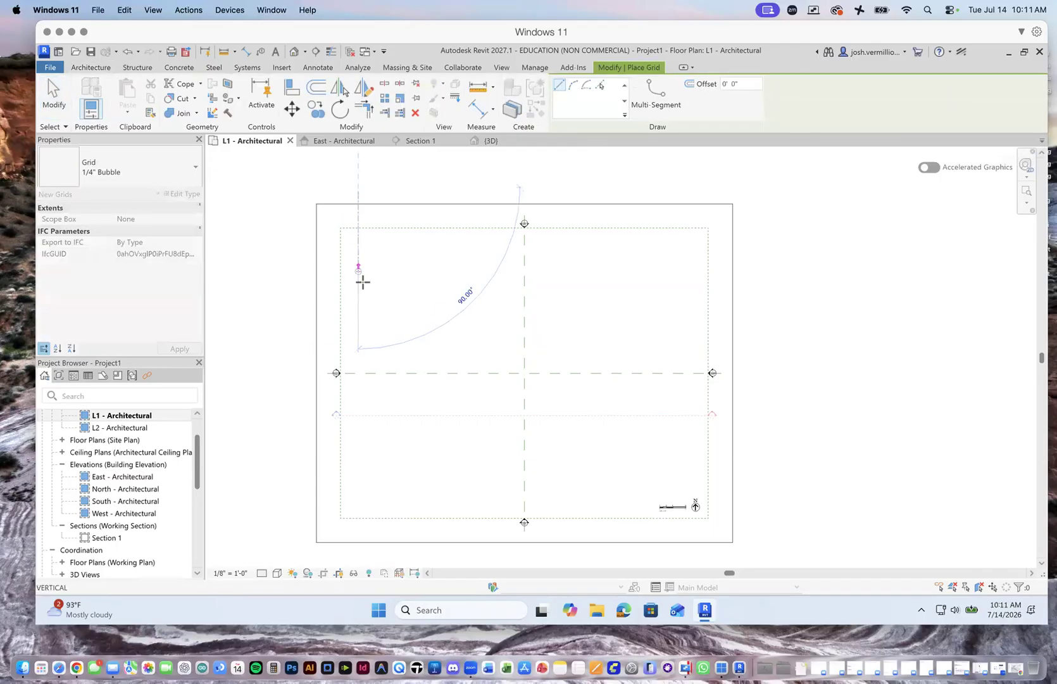
left_click(356, 536)
scroll(348, 541, "up", 5)
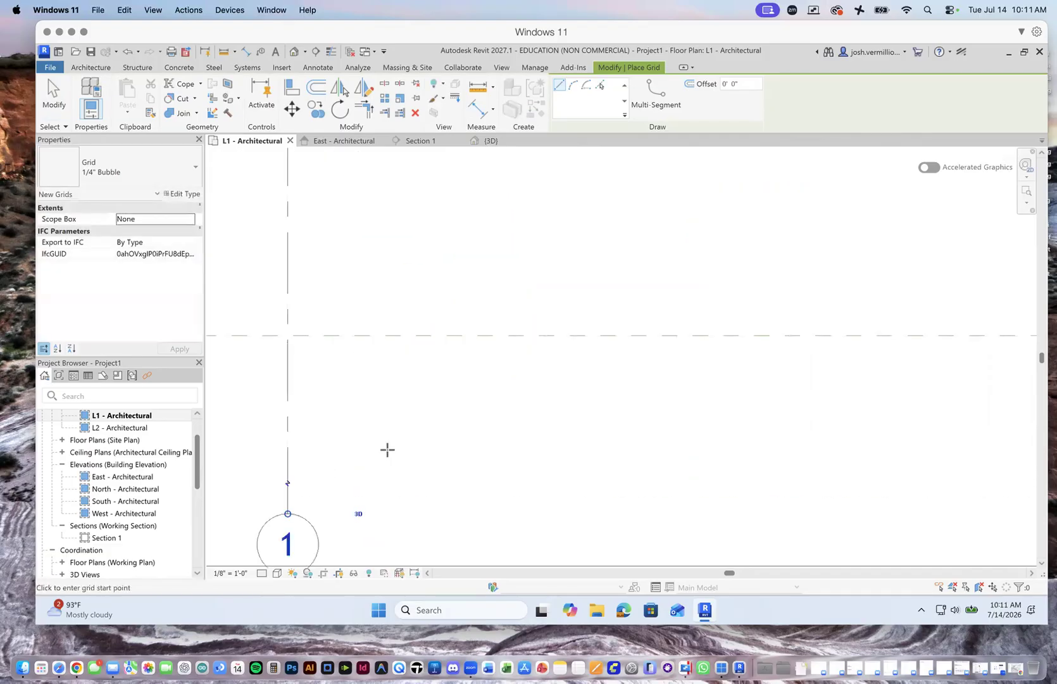
left_click(53, 94)
scroll(502, 479, "down", 4)
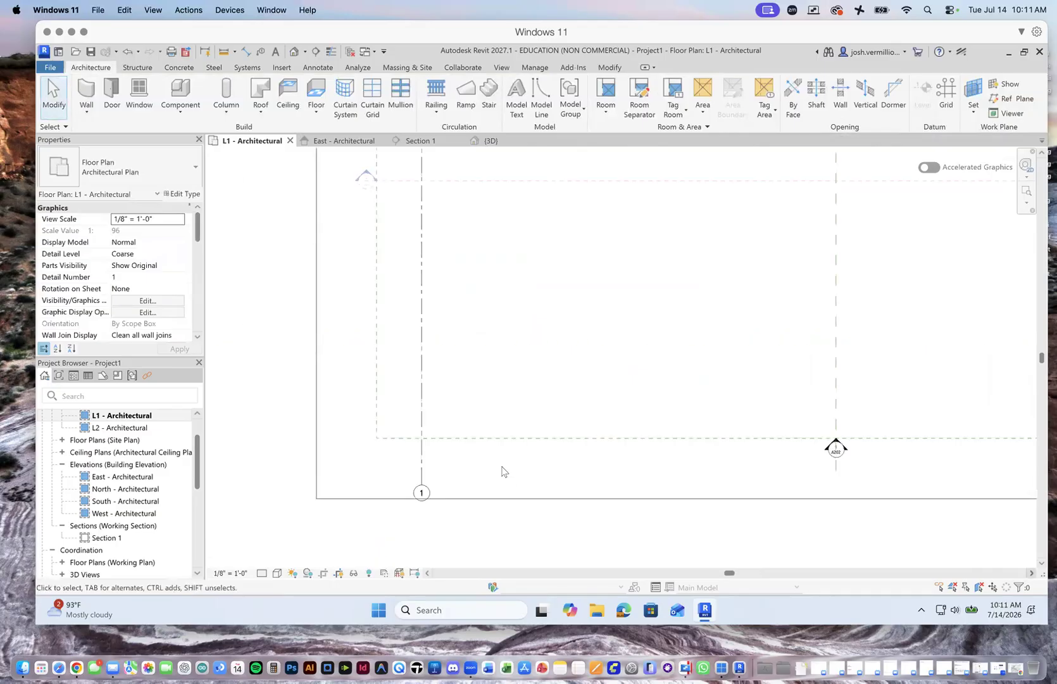
Select the vertical grid line and examine its south bubble and end controls against the rest of the plan.
left_click(432, 469)
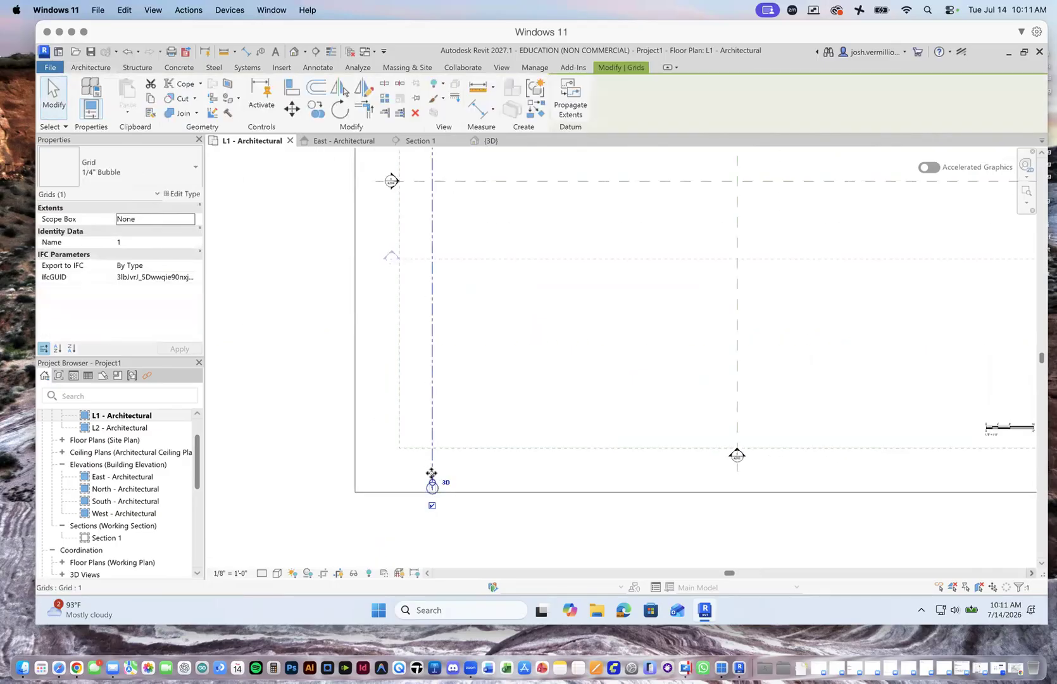
left_click(472, 474)
scroll(440, 499, "up", 1)
scroll(440, 498, "up", 3)
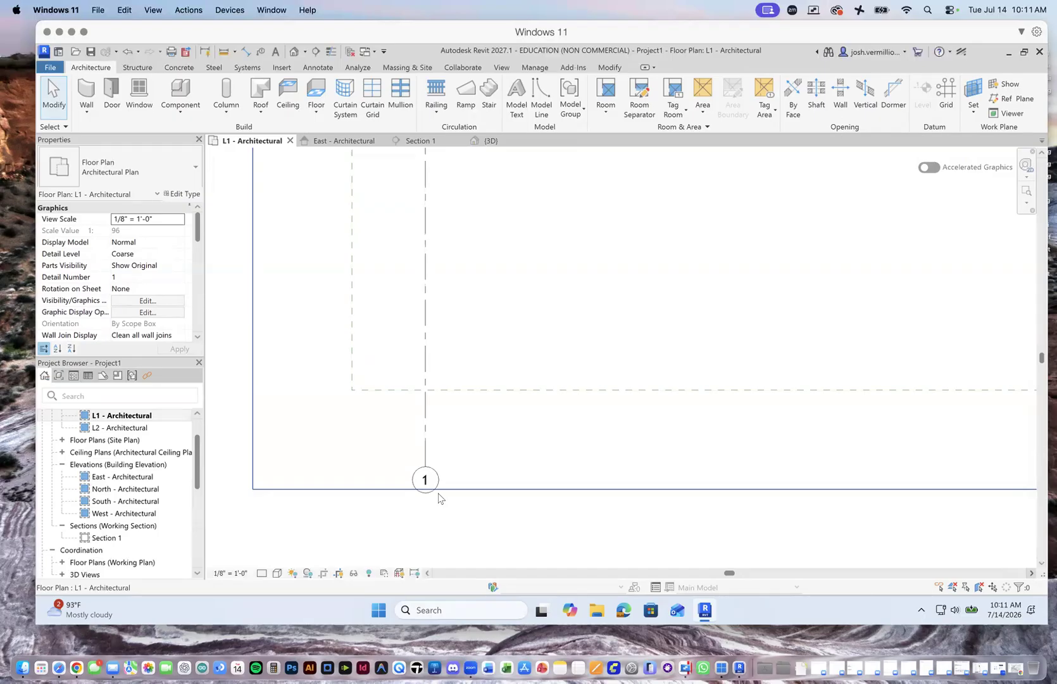
left_click(426, 430)
scroll(485, 441, "down", 2)
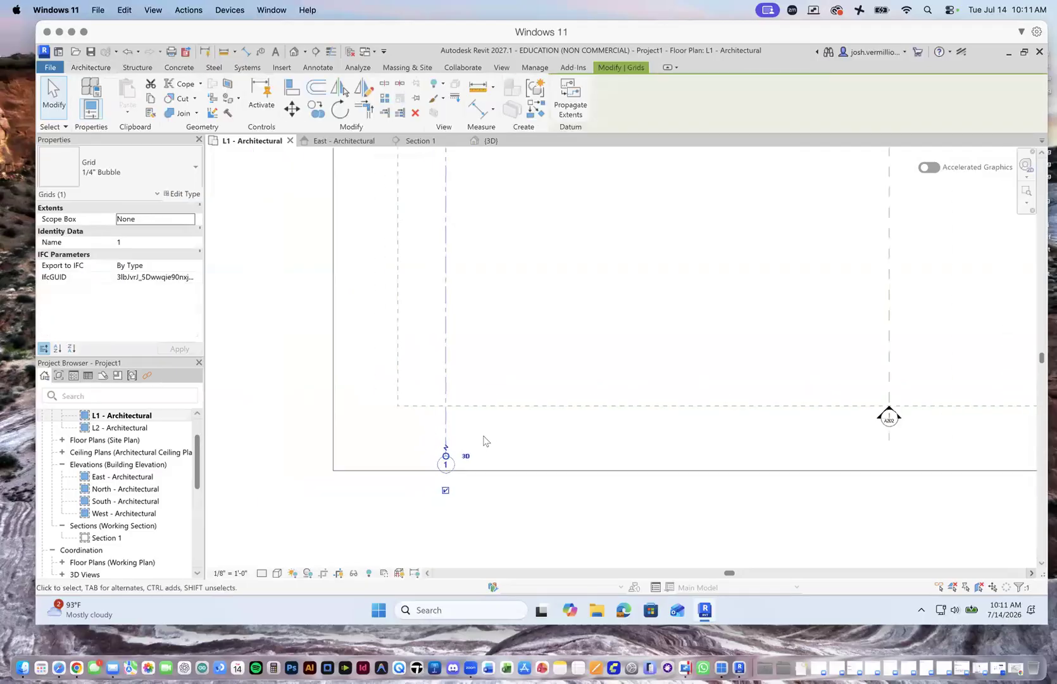
scroll(488, 373, "down", 2)
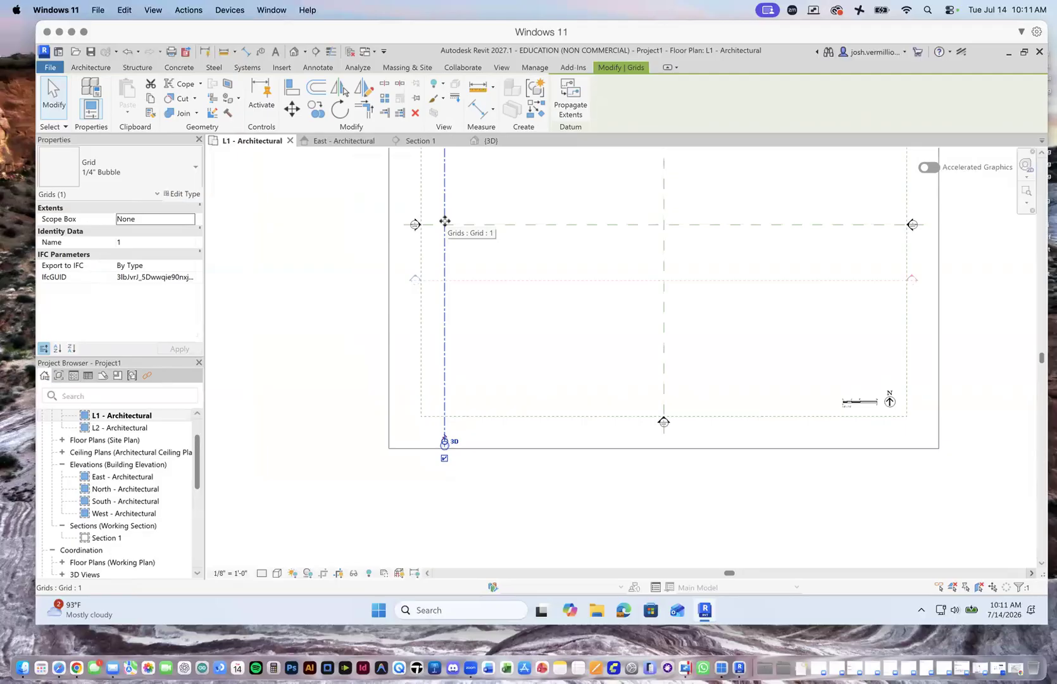
scroll(491, 429, "down", 2)
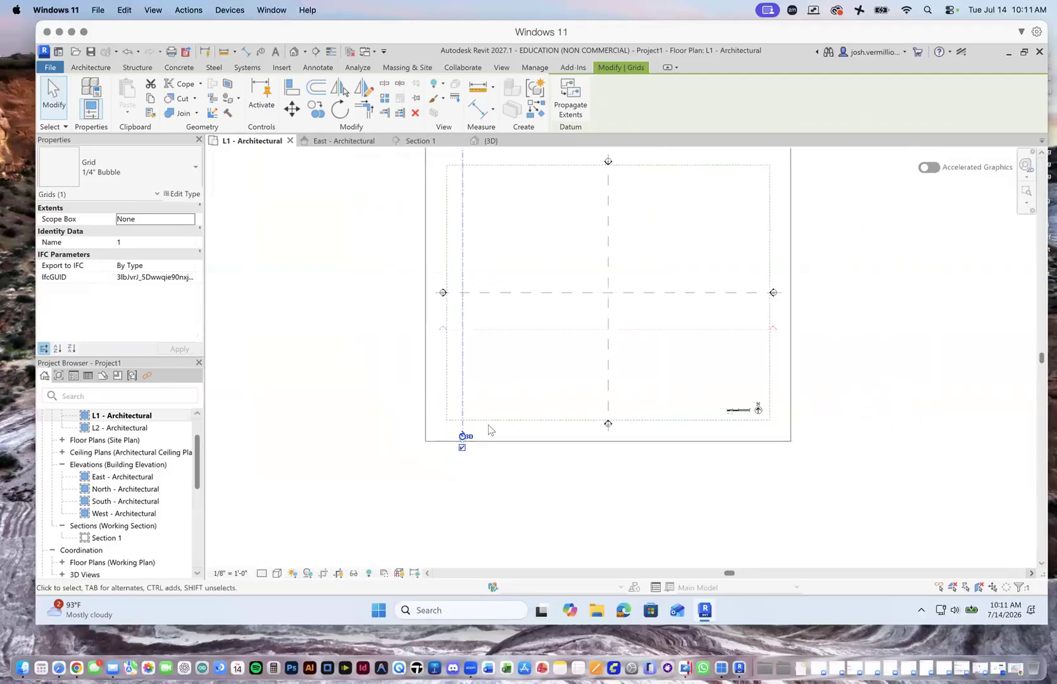
left_click(388, 354)
scroll(443, 481, "down", 3)
scroll(450, 468, "up", 2)
scroll(443, 425, "up", 1)
scroll(433, 535, "up", 5)
left_click(428, 515)
scroll(443, 523, "up", 2)
scroll(442, 515, "down", 2)
scroll(436, 555, "up", 4)
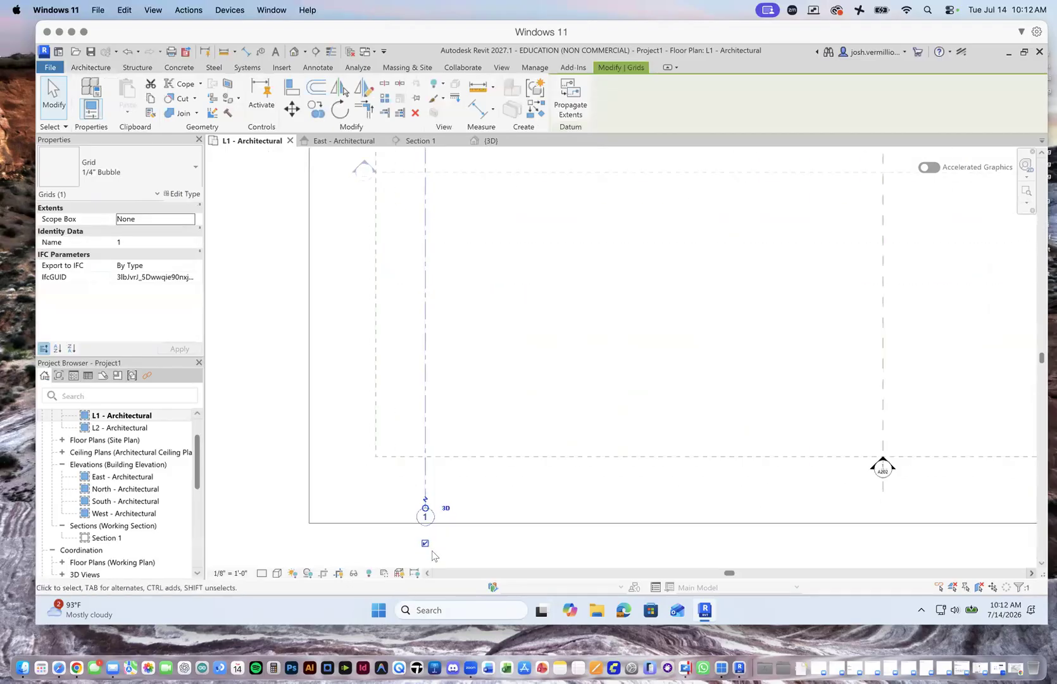
Add an elbow to the grid line's south end with the bubble shifted west, and undo both the elbow and the grid line.
left_click(414, 351)
left_click_drag(376, 351, 377, 352)
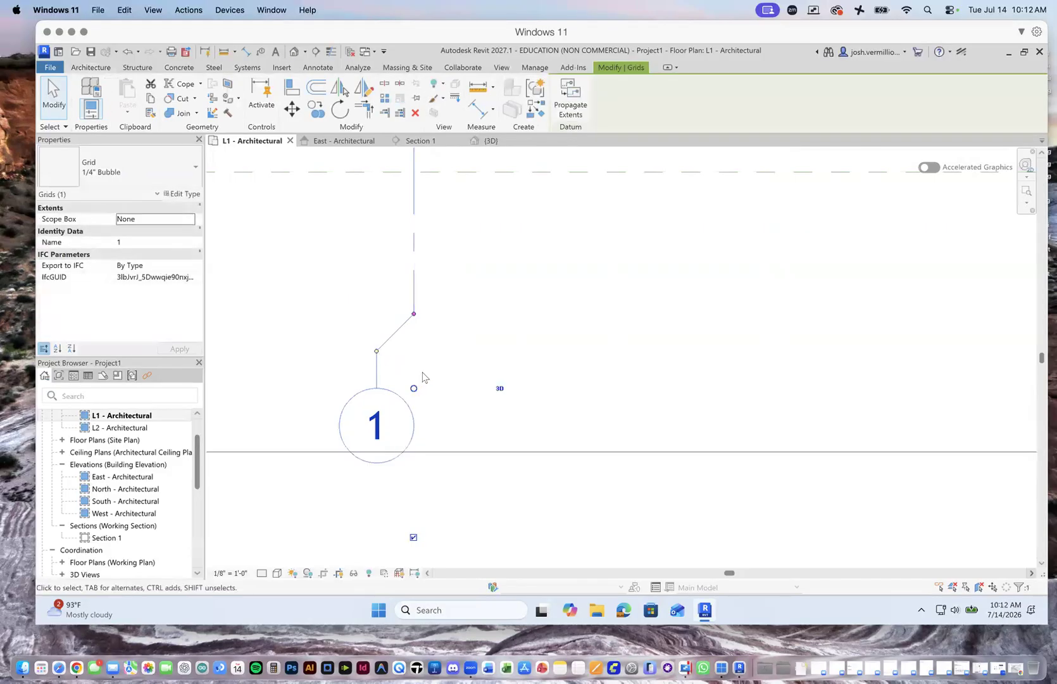
key("ctrl+z")
key("ctrl+z")
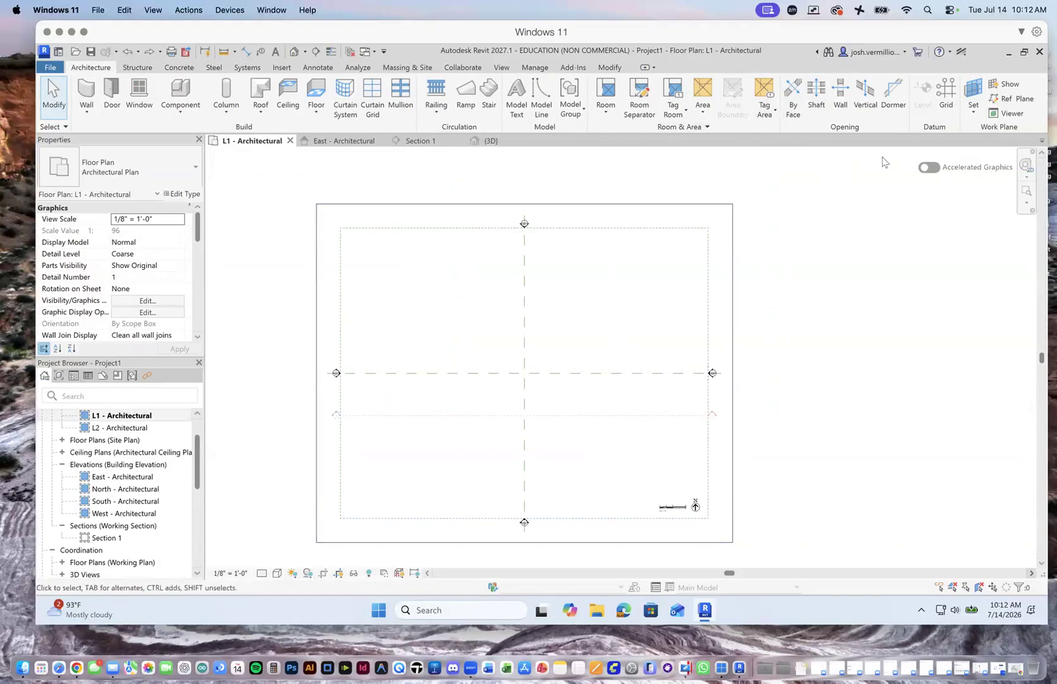
Draw a vertical grid line from south to north about 98' west of the vertical centre reference line, with its bubble at the north end.
left_click(942, 96)
left_click(371, 537)
left_click(366, 191)
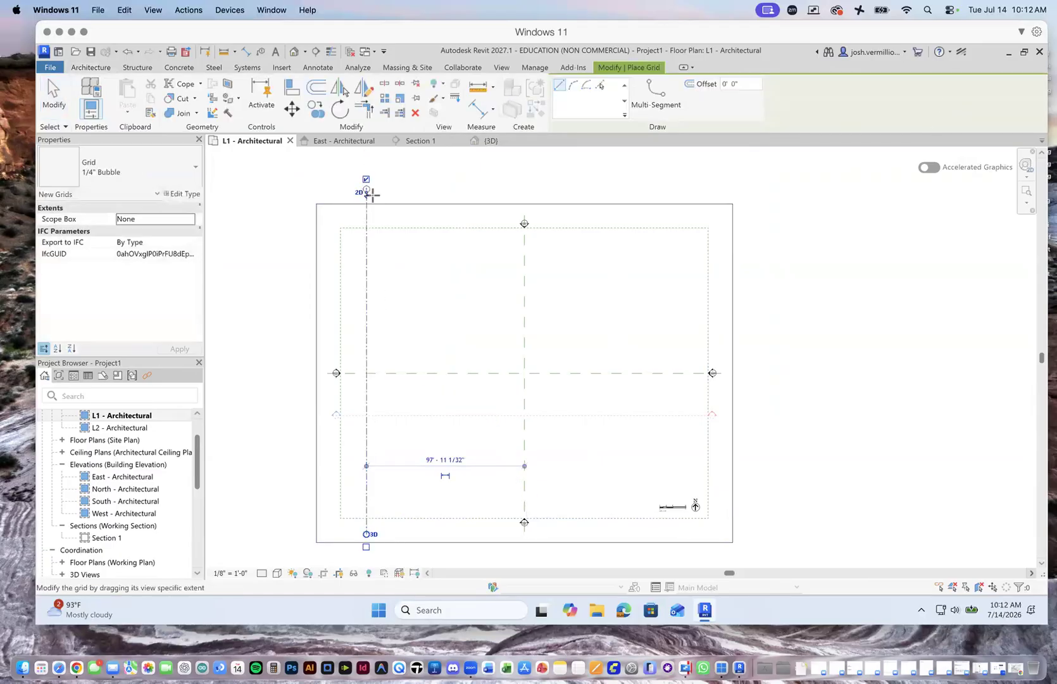
scroll(366, 536, "down", 2)
scroll(385, 405, "up", 3)
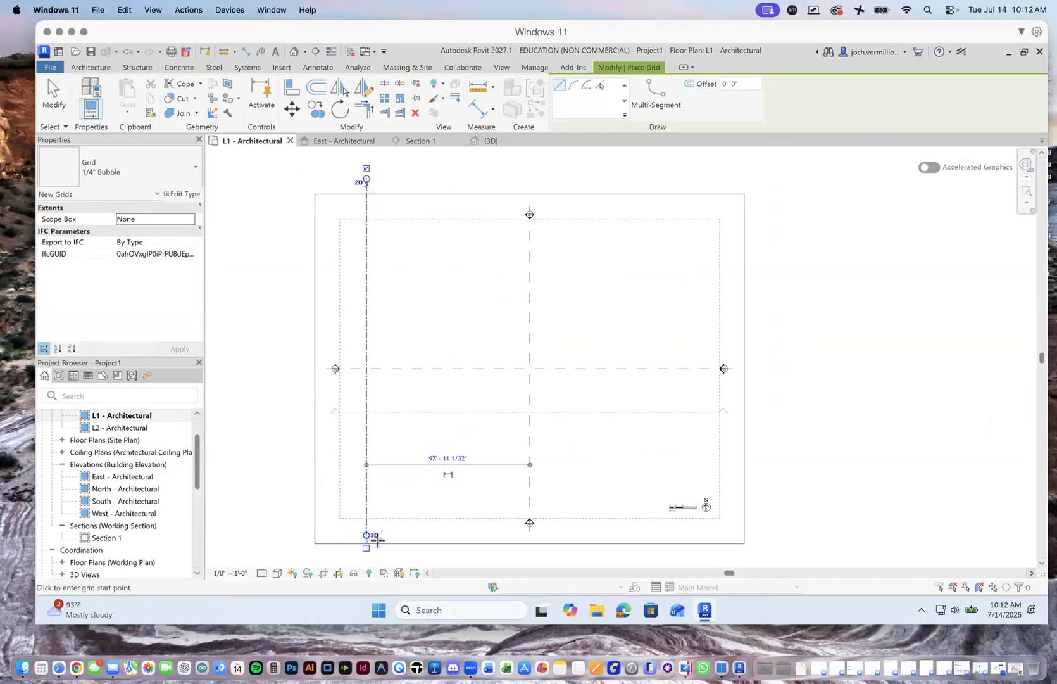
Draw a second vertical grid line 20' east of the first, with both of its ends aligned to the first line.
scroll(366, 538, "up", 3)
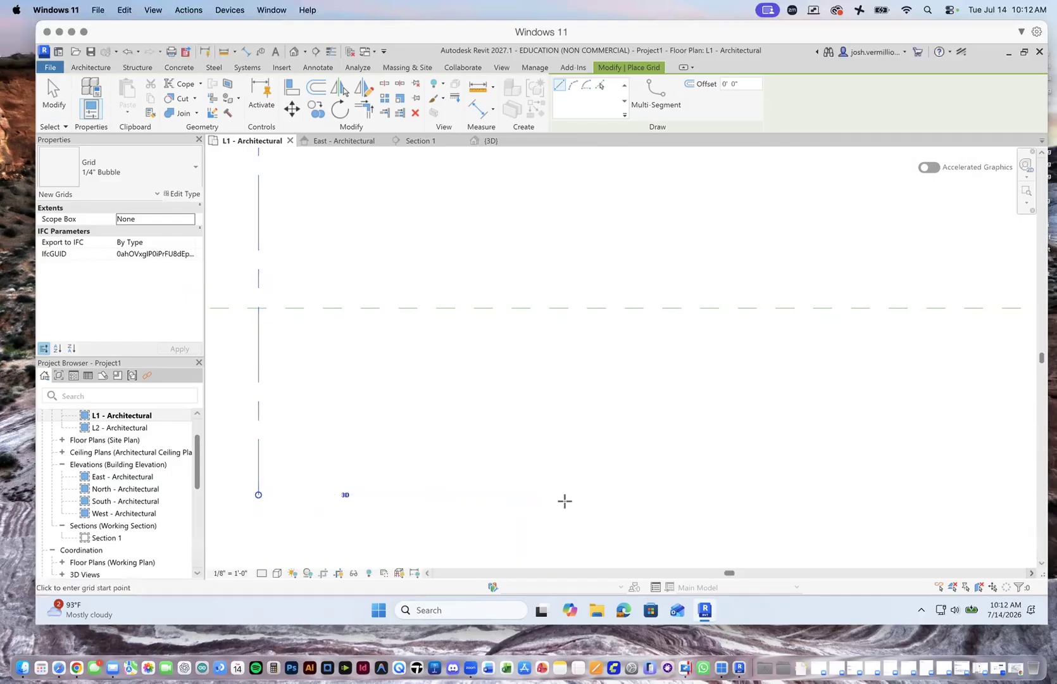
left_click(633, 494)
scroll(630, 453, "down", 6)
scroll(620, 489, "down", 3)
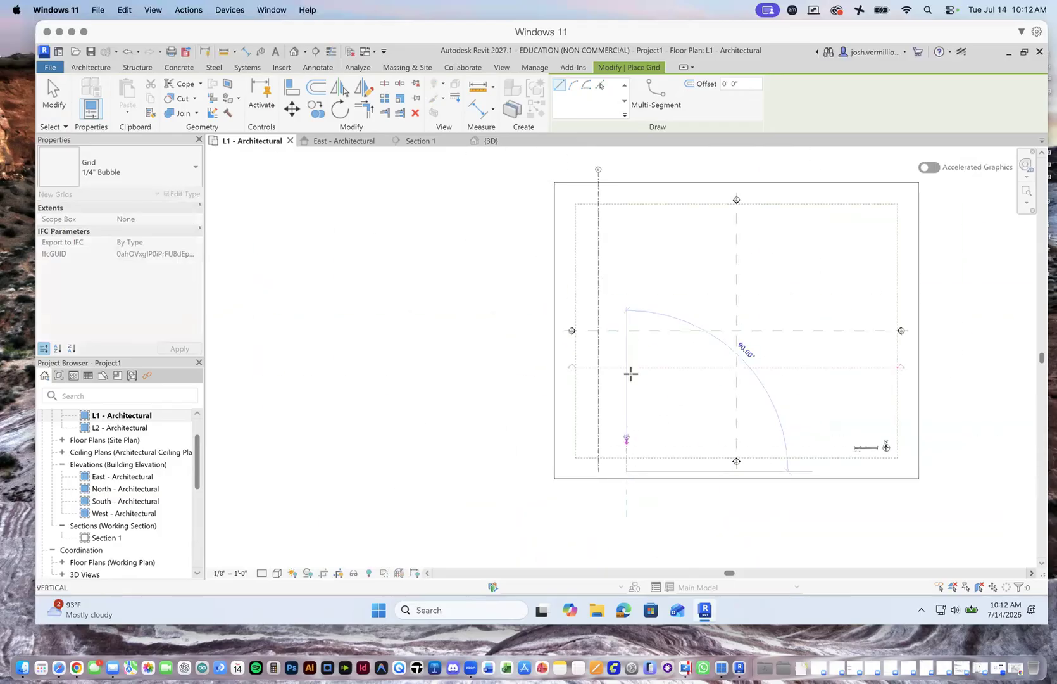
left_click(627, 171)
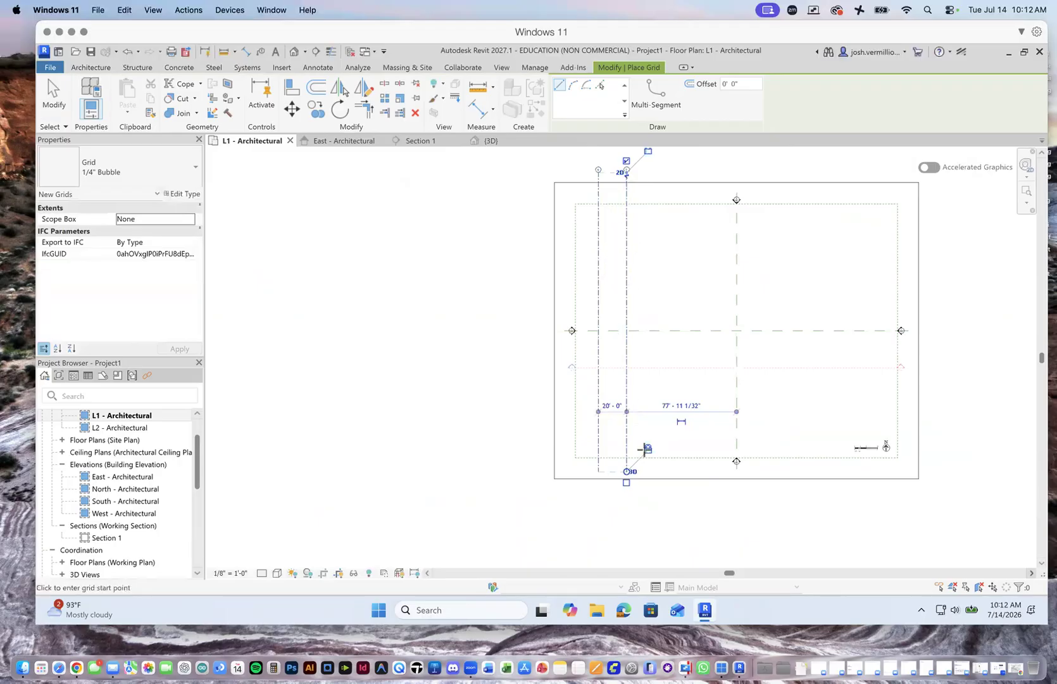
Draw a third vertical grid line east of the second at the same 20' spacing, with its ends aligned to the others.
scroll(633, 474, "up", 2)
scroll(630, 474, "up", 3)
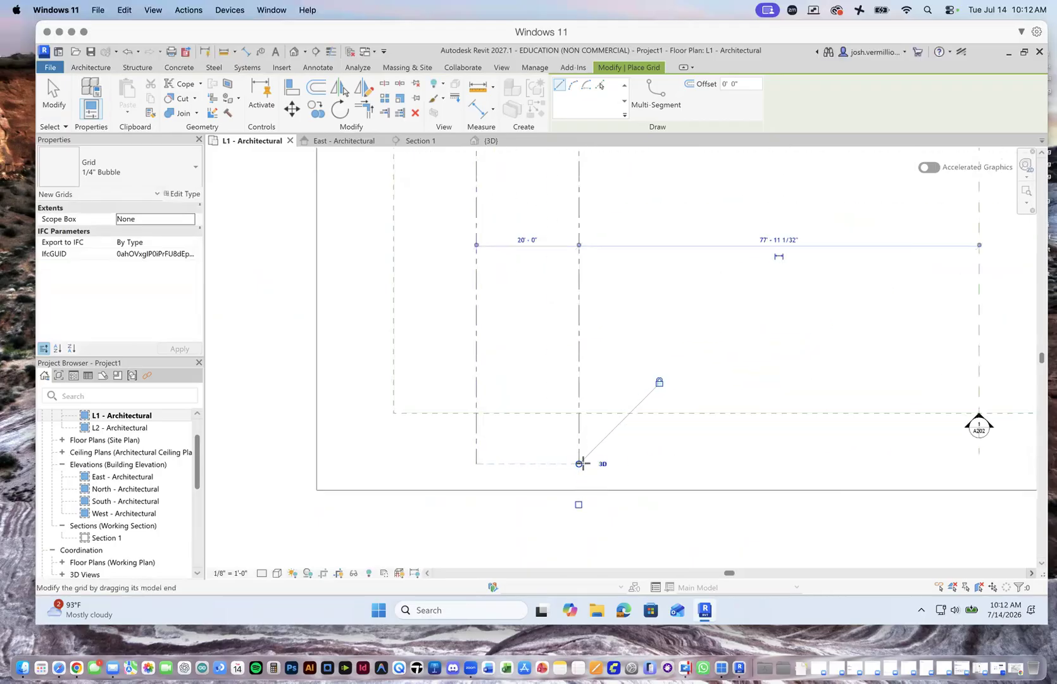
left_click(677, 463)
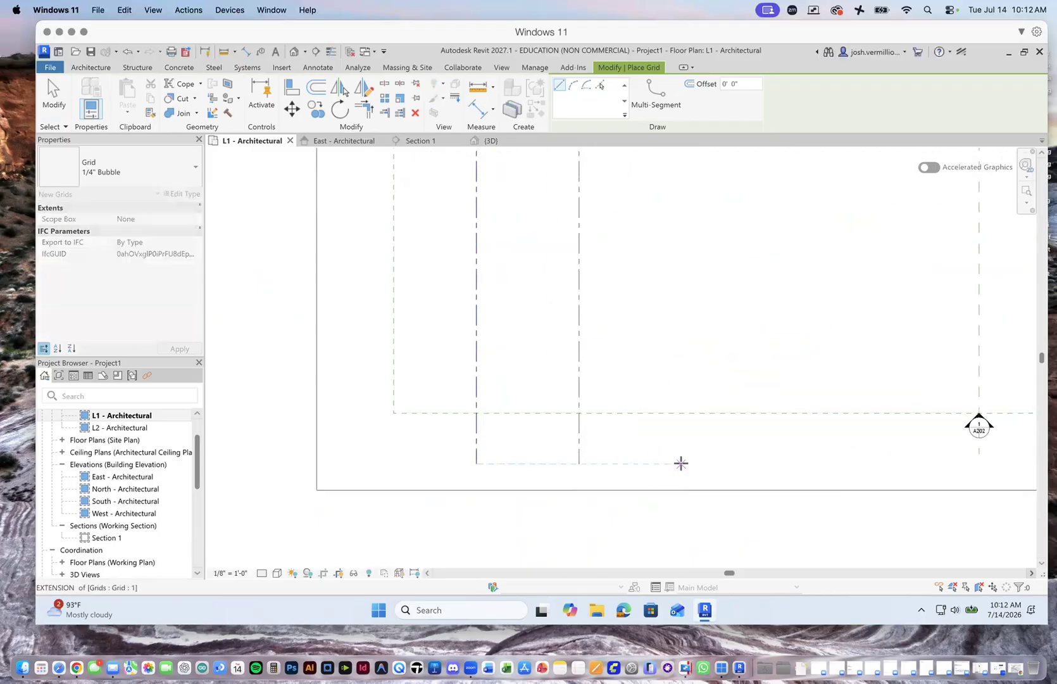
scroll(676, 335, "down", 3)
scroll(671, 442, "down", 2)
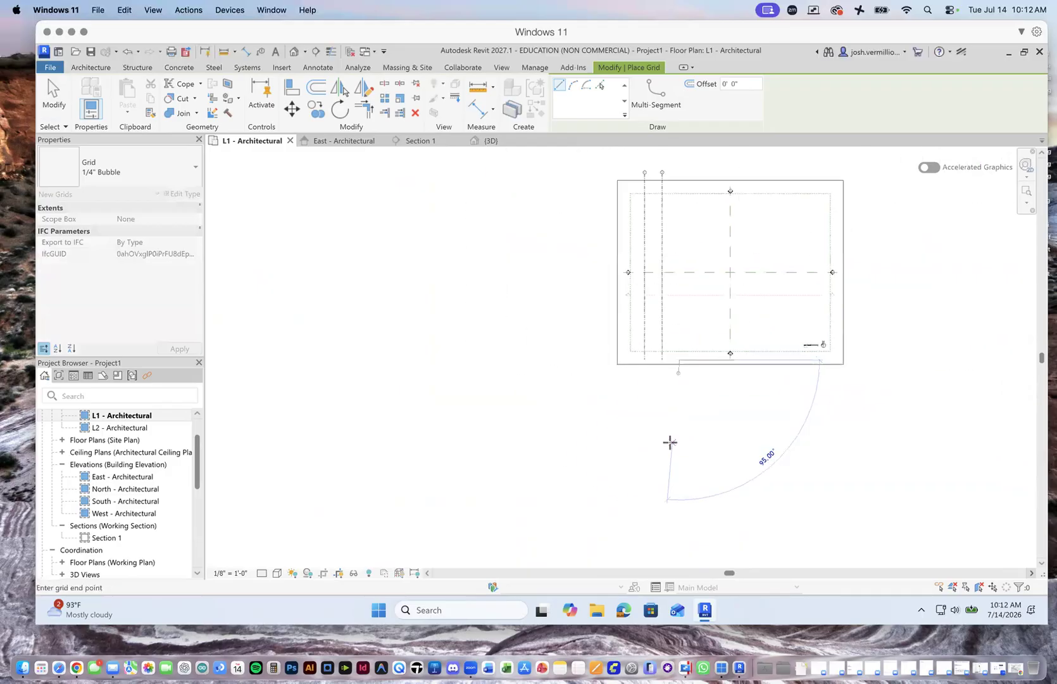
left_click(678, 206)
scroll(696, 223, "up", 5)
scroll(415, 326, "down", 4)
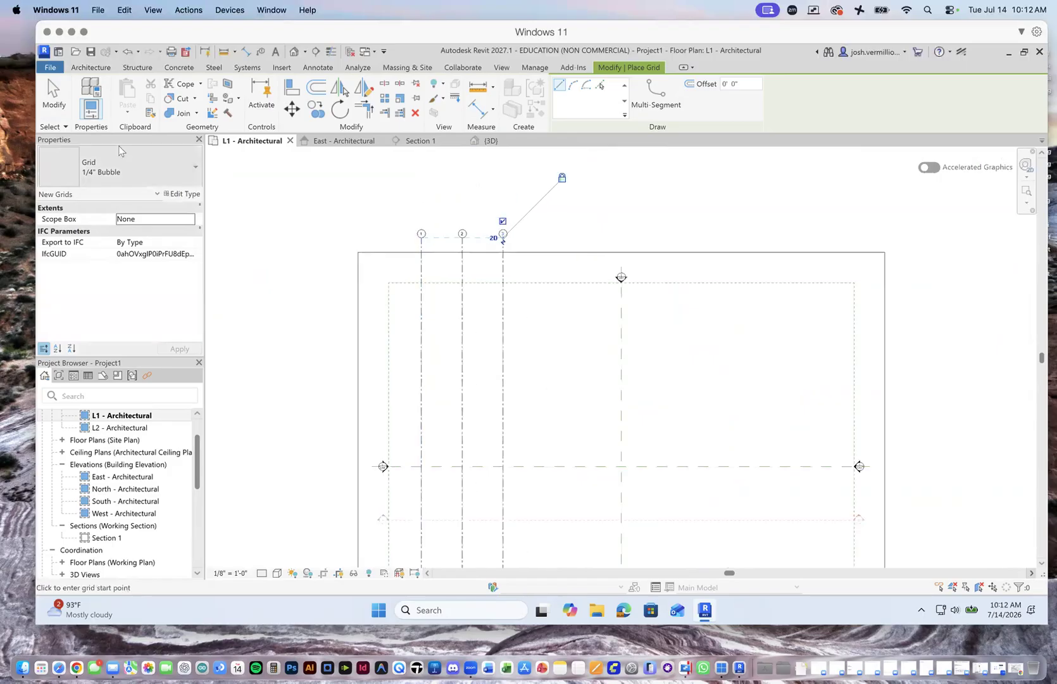
key("Escape")
key("Escape")
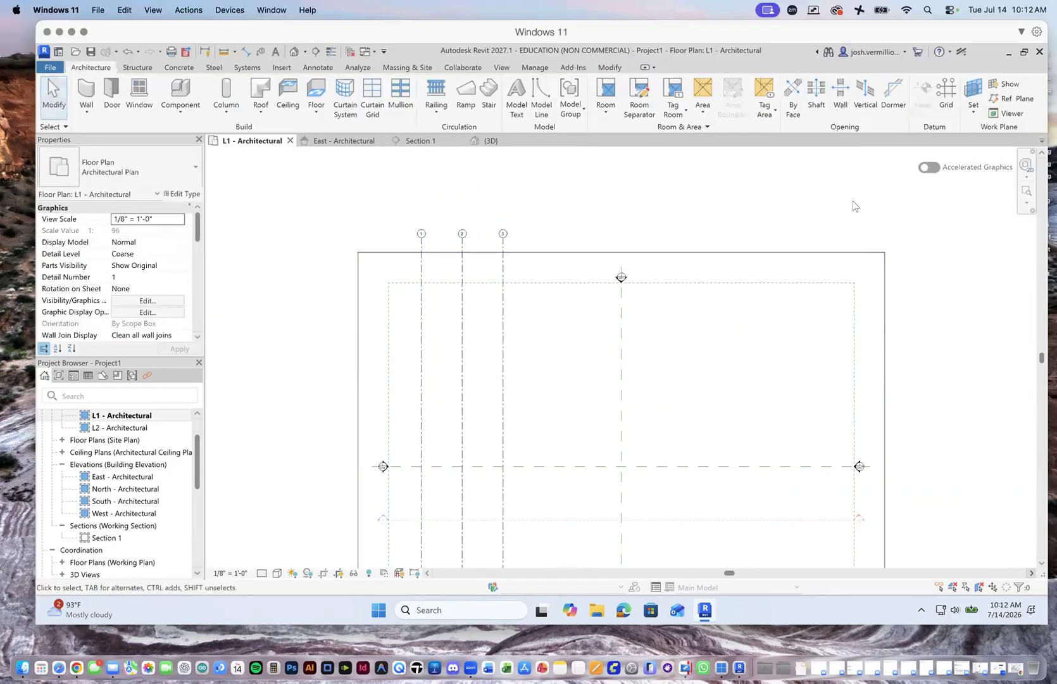
left_click(945, 92)
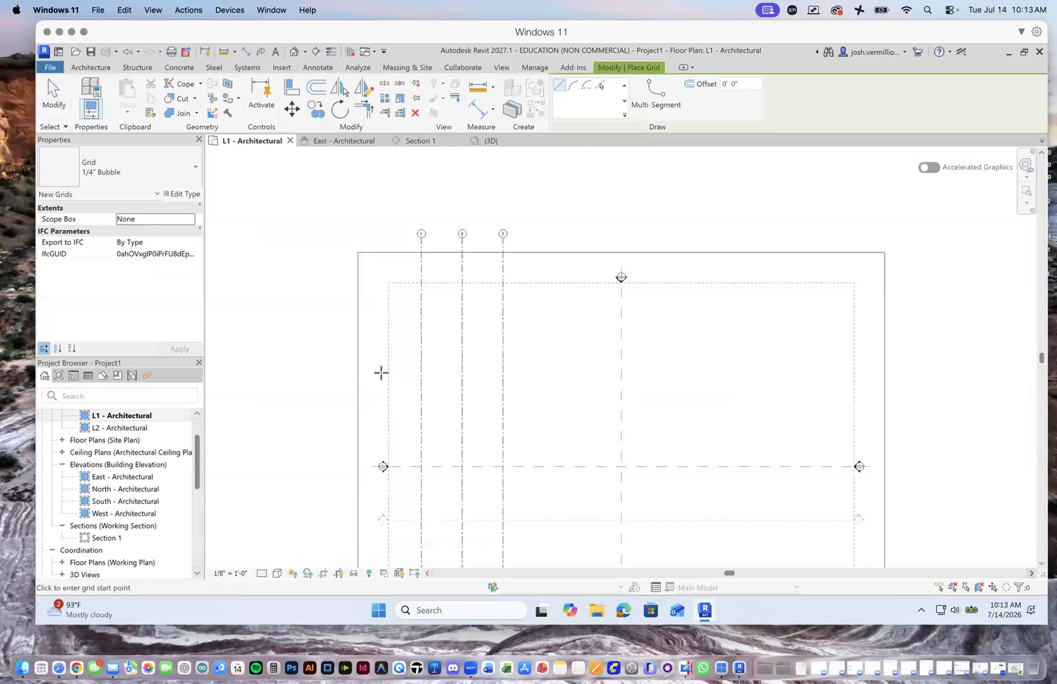
left_click(378, 372)
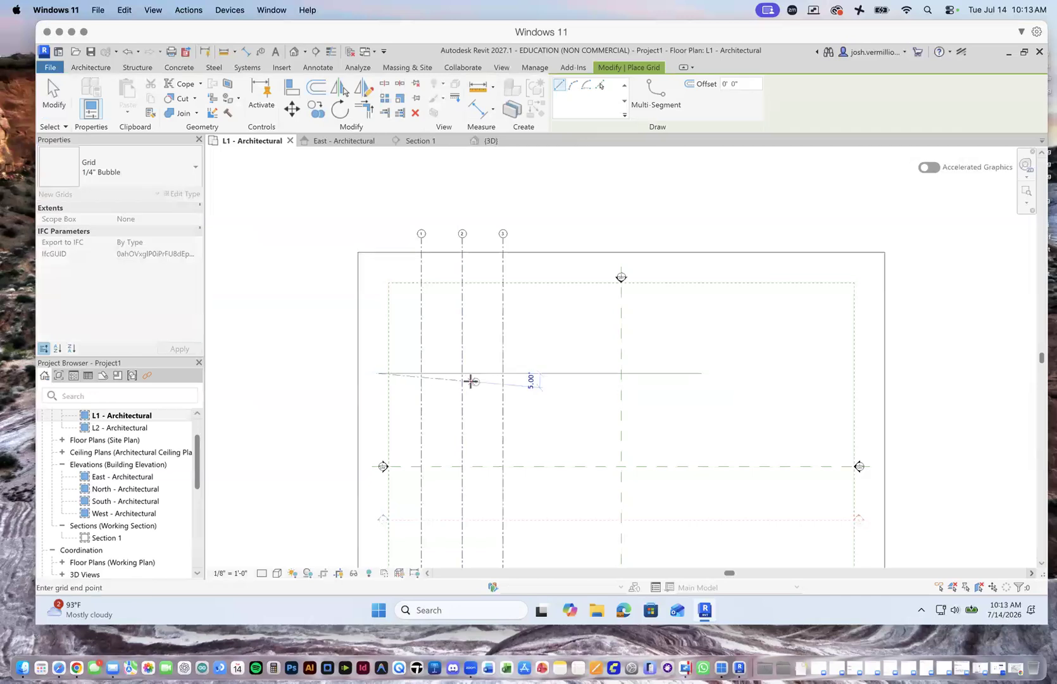
key("Escape")
key("Escape")
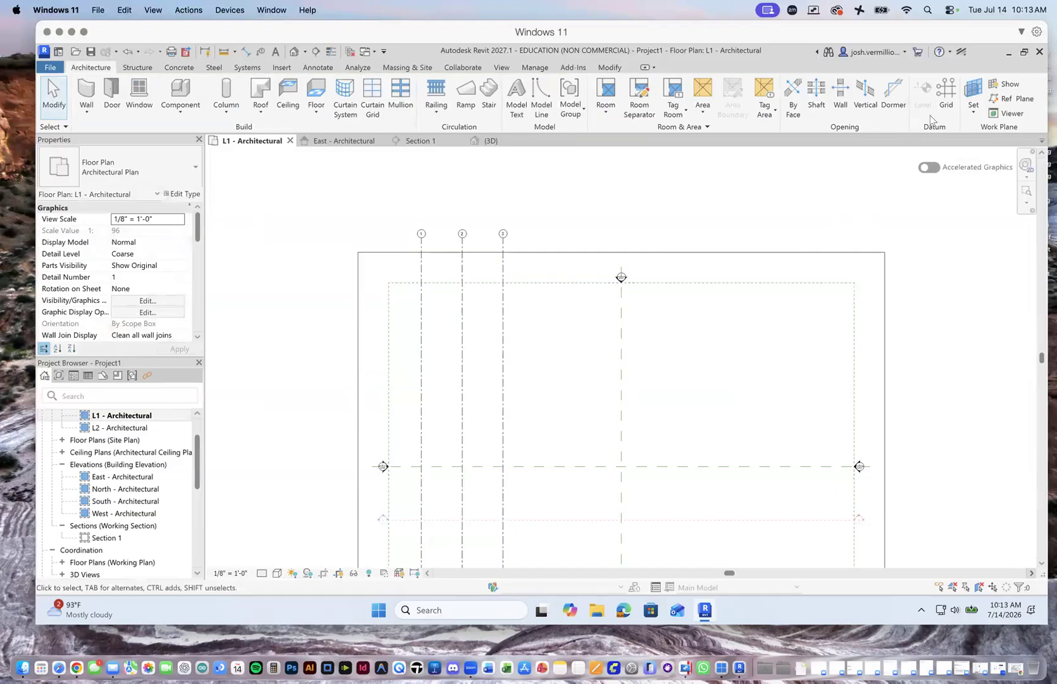
Draw a horizontal grid line from east to west about 54' 9" north of the horizontal centre reference line, crossing the three vertical grids.
left_click(945, 95)
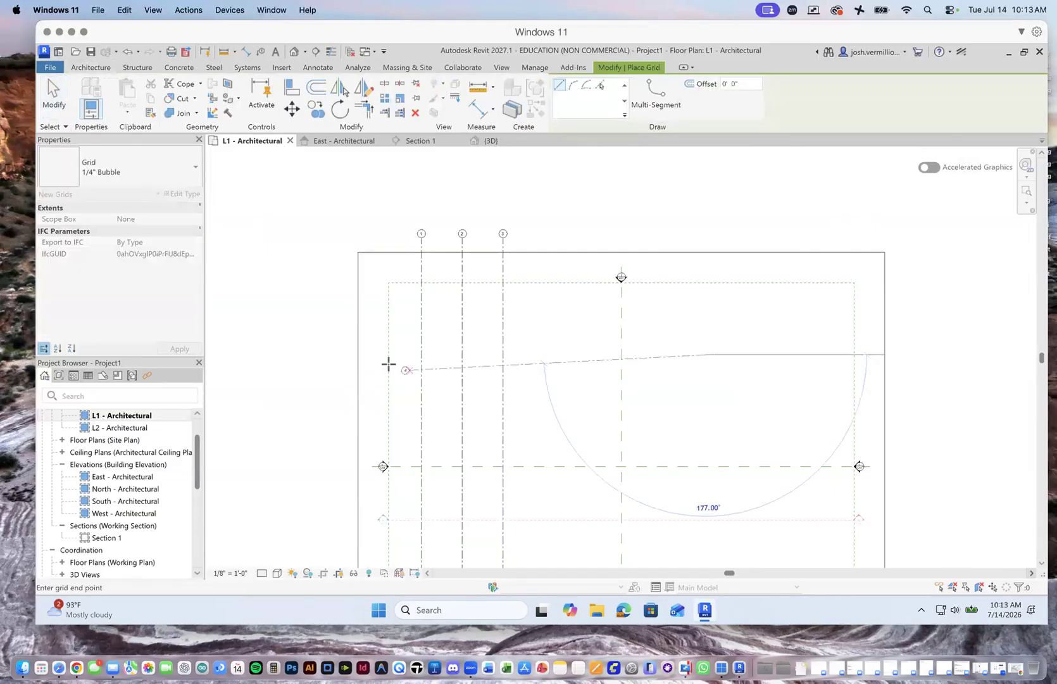
left_click(379, 360)
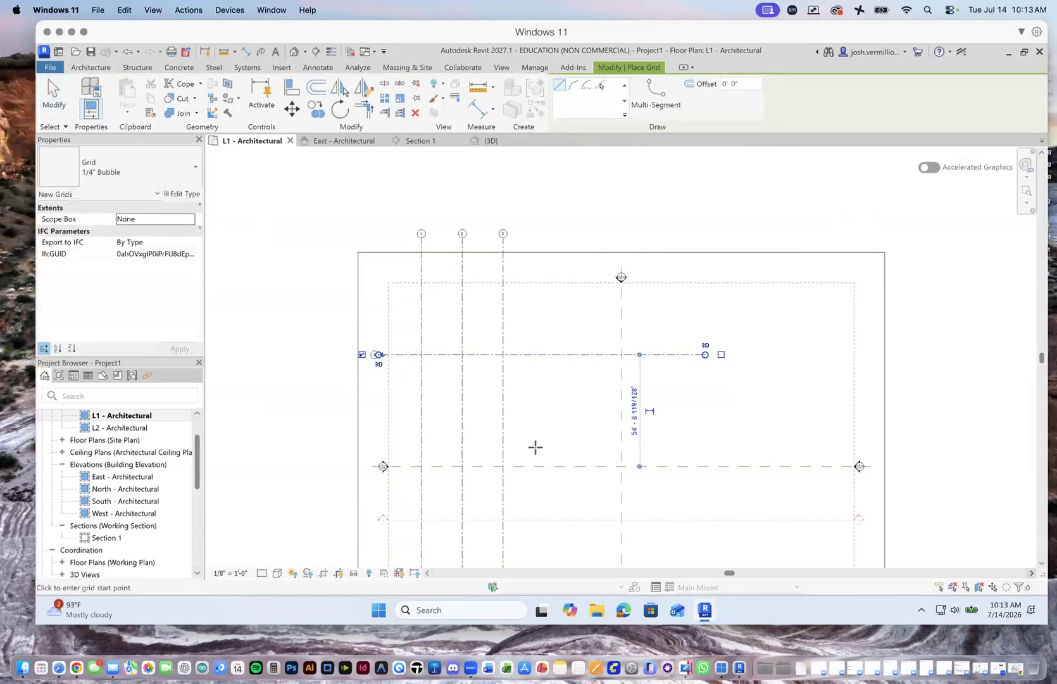
scroll(693, 431, "up", 1)
Draw a second horizontal grid line 25' south of the first, with both ends aligned and its bubble at the west end.
left_click(708, 339)
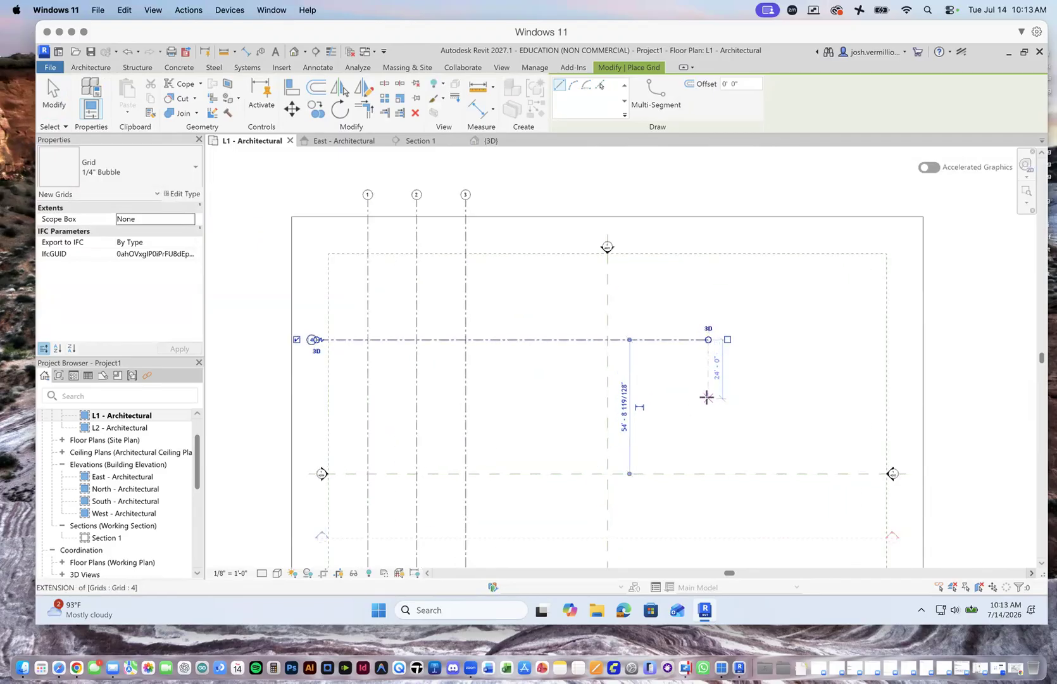
scroll(707, 399, "up", 2)
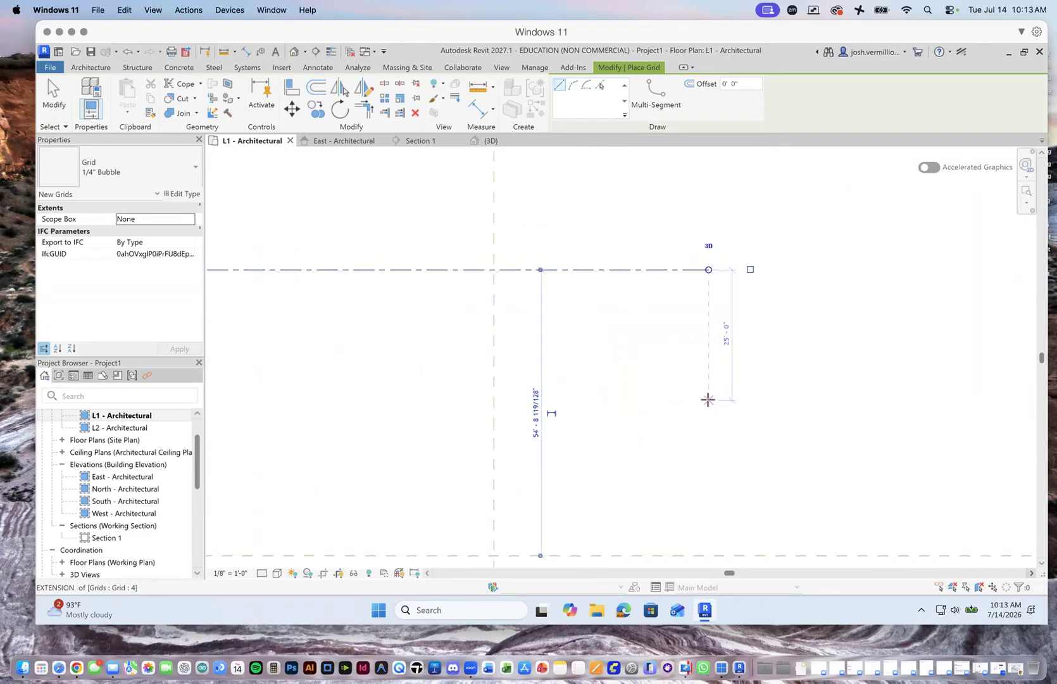
scroll(708, 400, "up", 1)
scroll(493, 388, "down", 5)
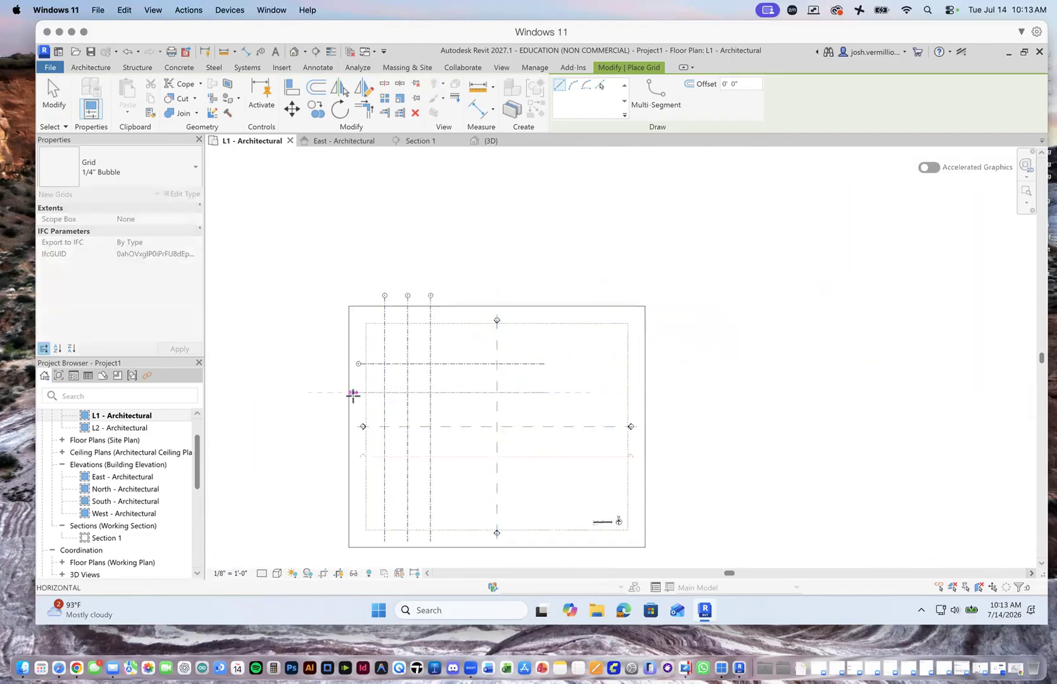
left_click(358, 392)
scroll(550, 408, "up", 4)
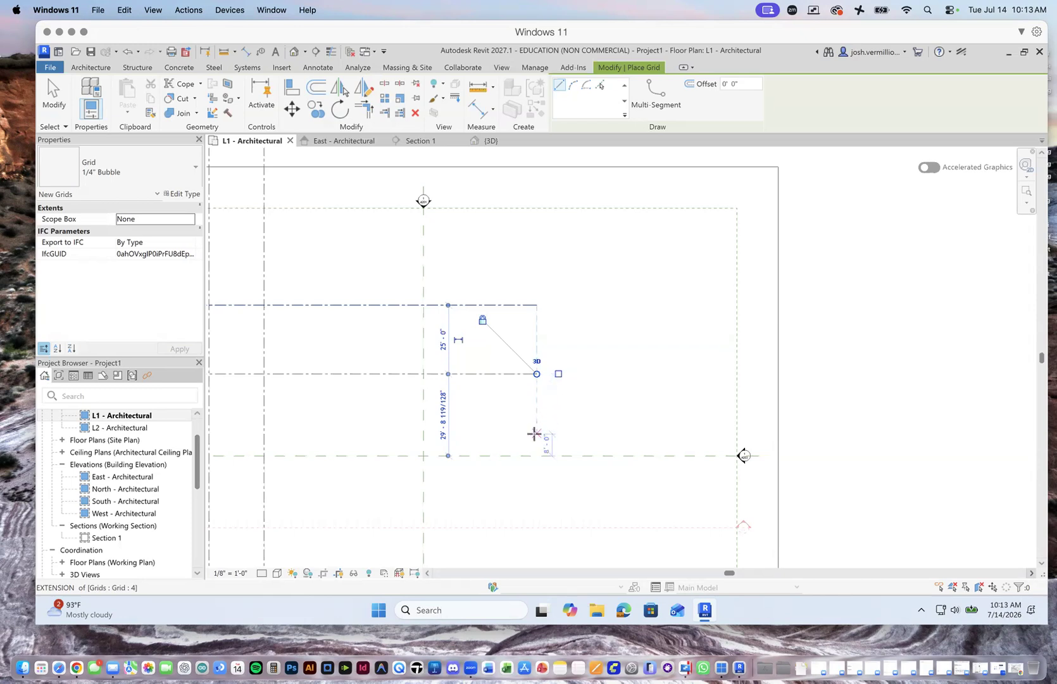
scroll(536, 435, "up", 5)
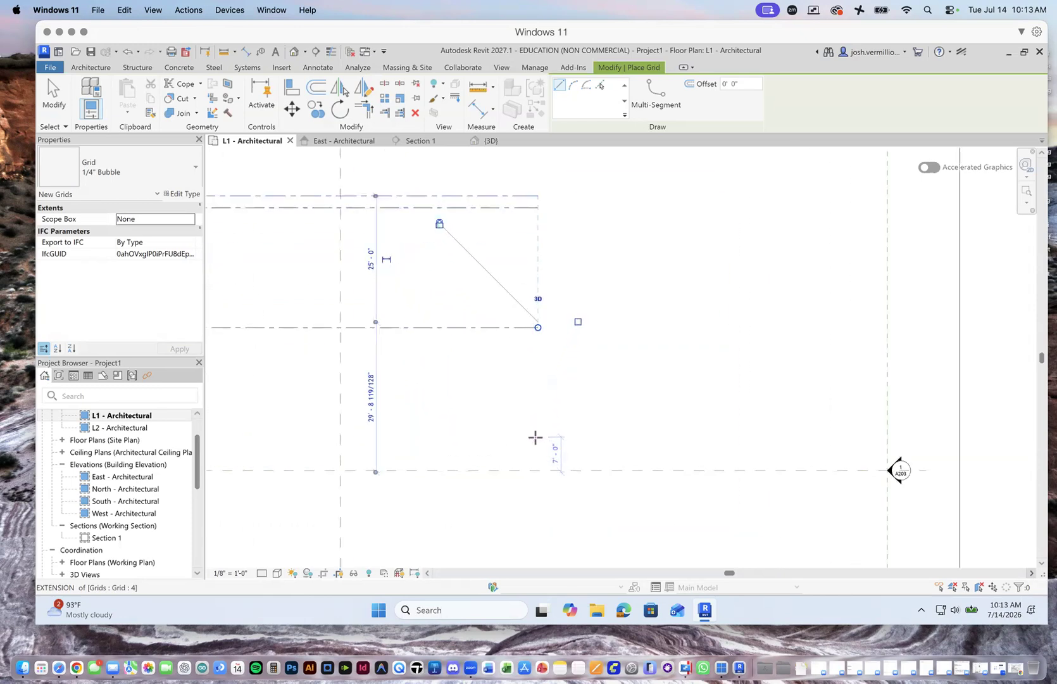
scroll(635, 376, "down", 5)
scroll(635, 376, "down", 2)
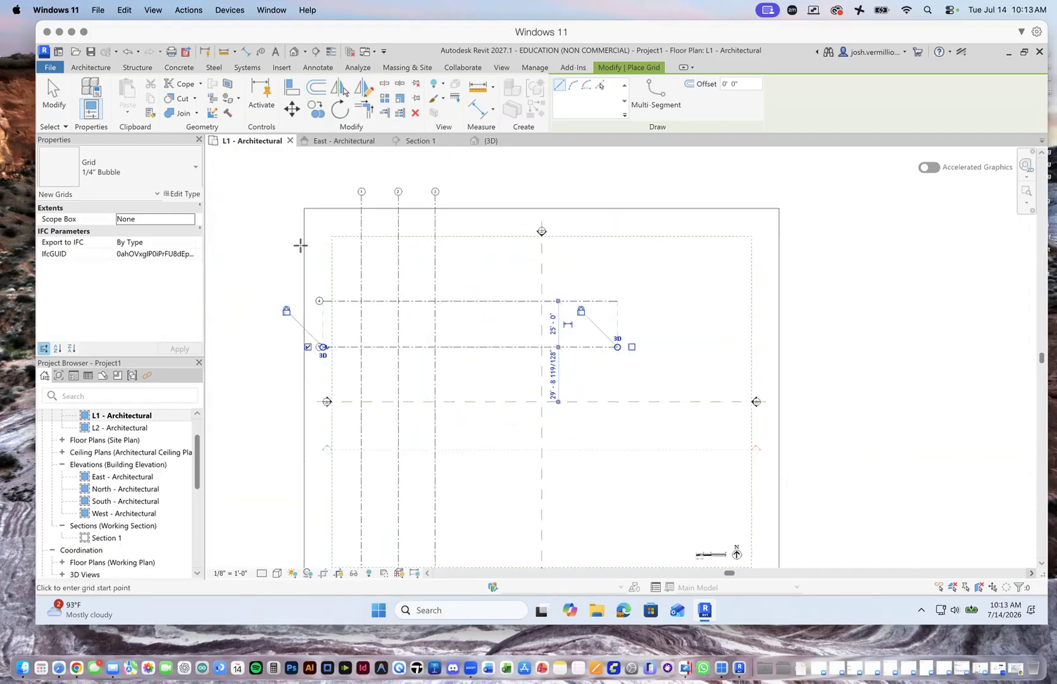
Select both horizontal grid lines and move them together northward, closer to the north edge of the plan.
left_click(47, 89)
left_click_drag(599, 278, 557, 352)
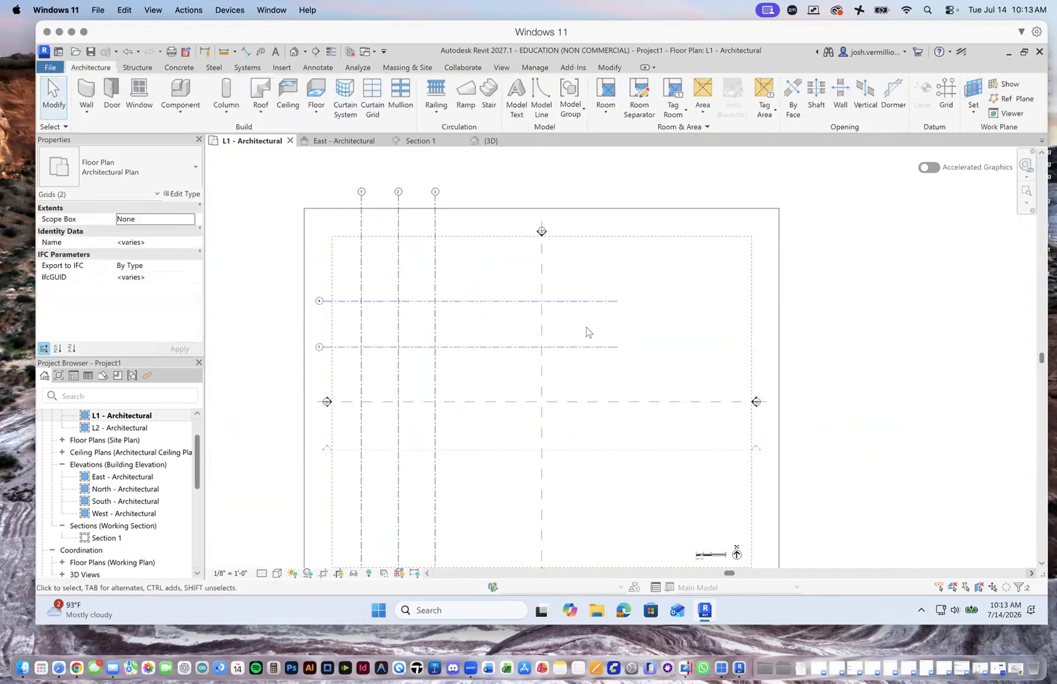
left_click_drag(582, 301, 586, 262)
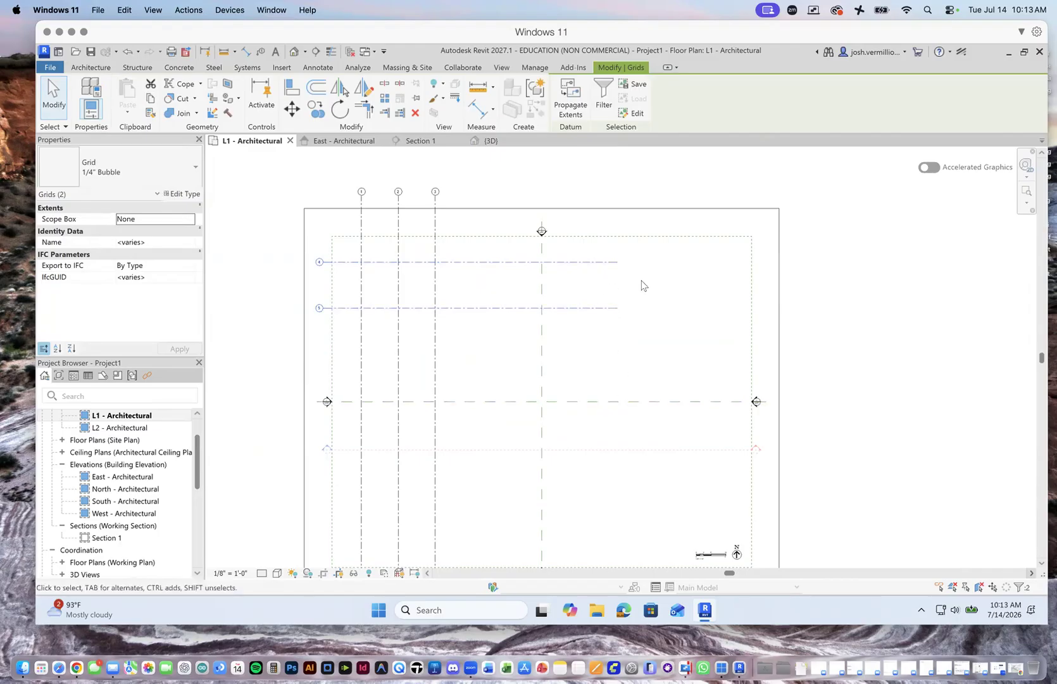
Draw a third horizontal grid line 25' south of the second, with both ends aligned and its bubble at the west end.
scroll(636, 285, "up", 2)
scroll(593, 247, "up", 3)
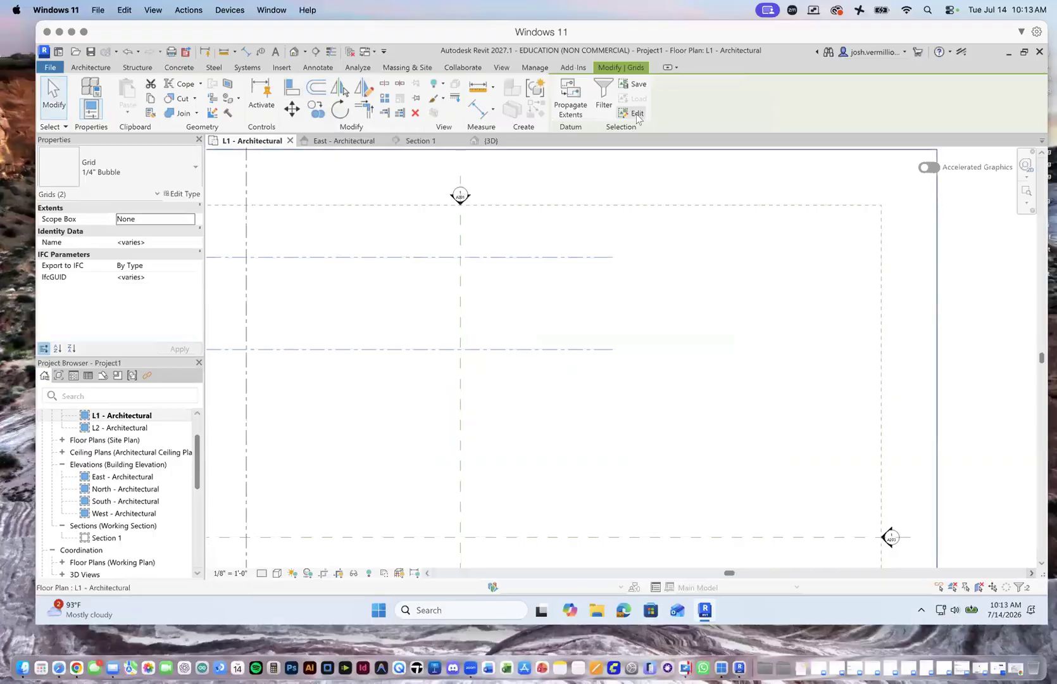
left_click(90, 67)
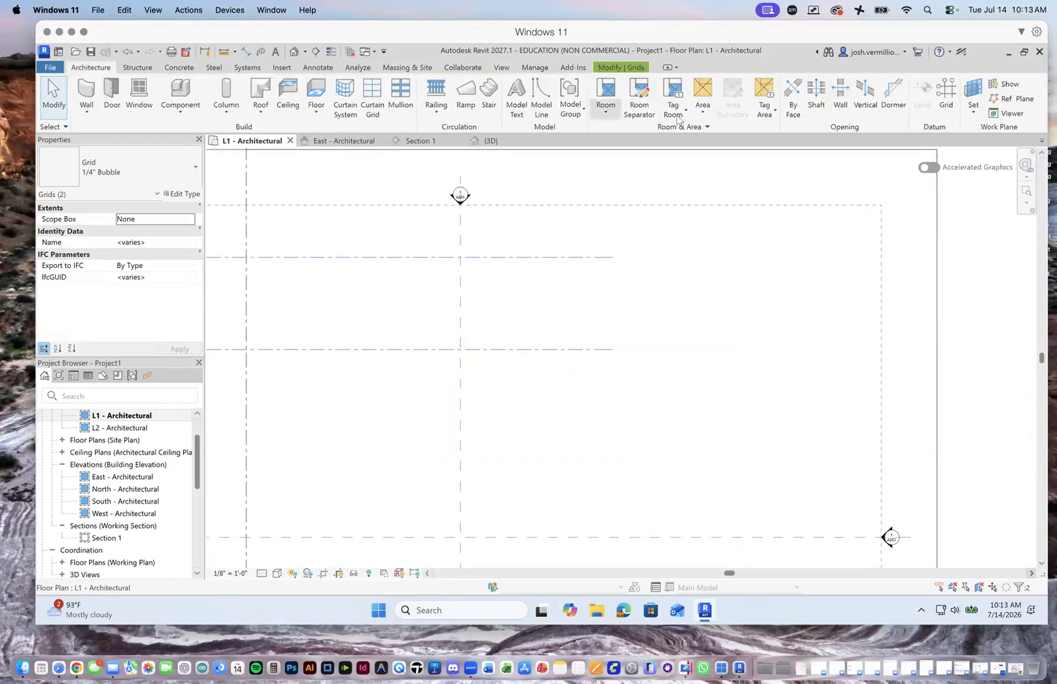
left_click(948, 94)
left_click(612, 349)
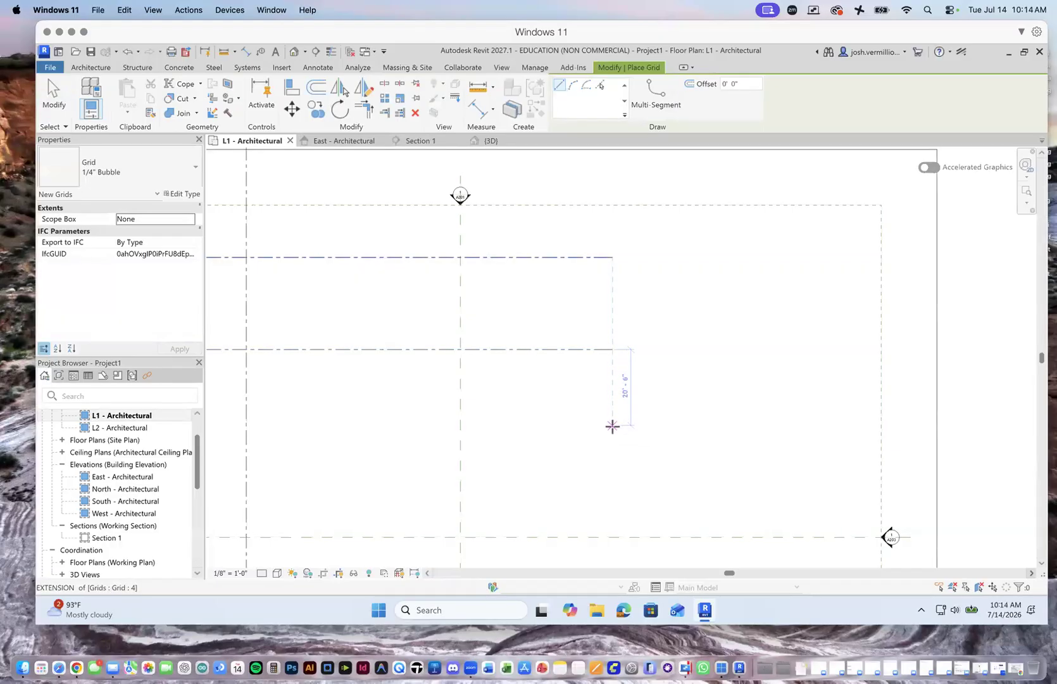
left_click(613, 439)
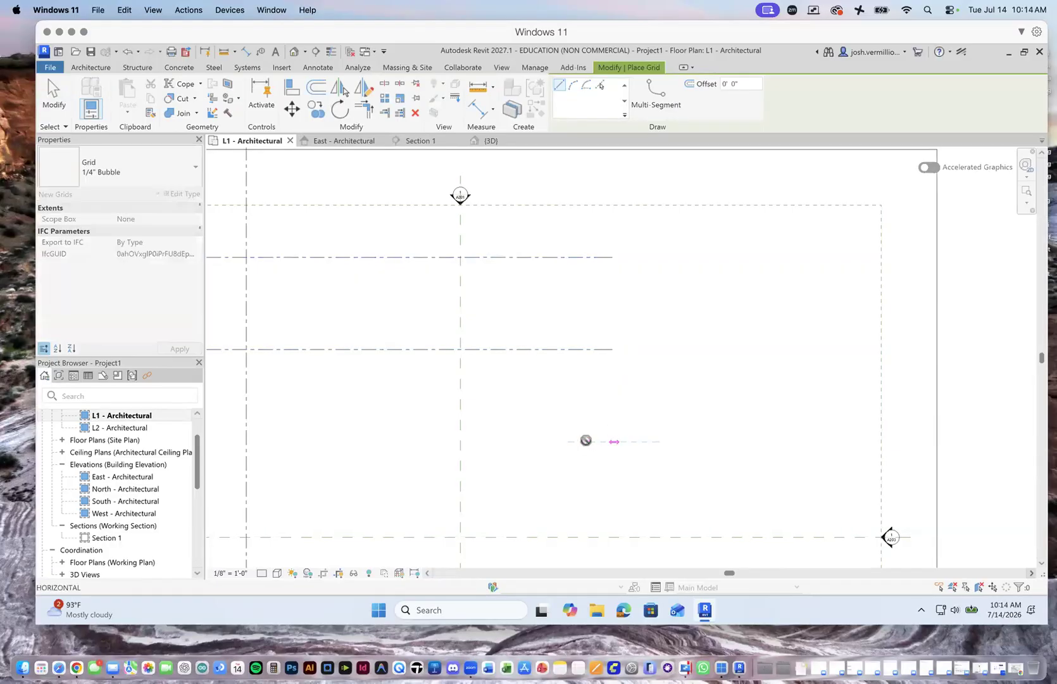
scroll(460, 436, "down", 10)
scroll(446, 431, "up", 8)
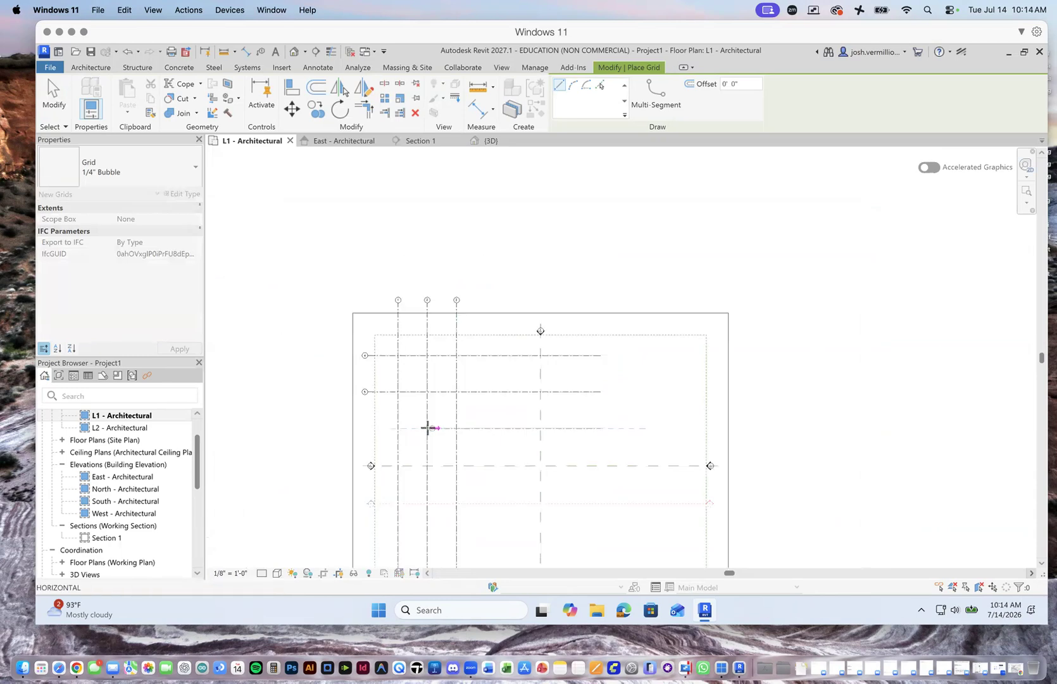
left_click(257, 428)
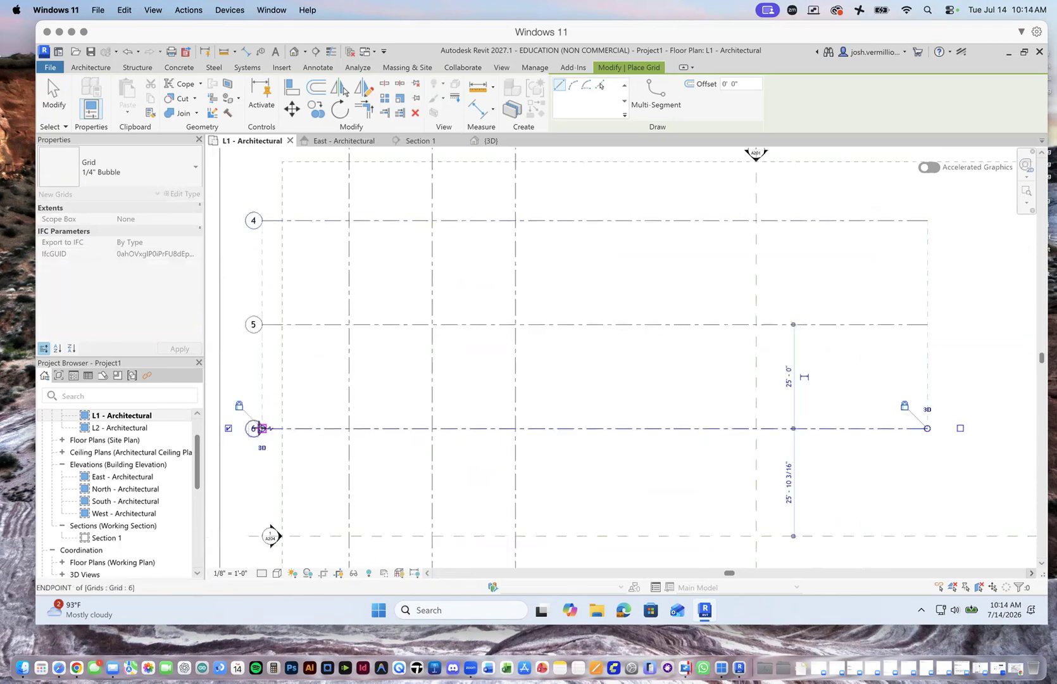
scroll(261, 382, "down", 3)
key("Escape")
key("Escape")
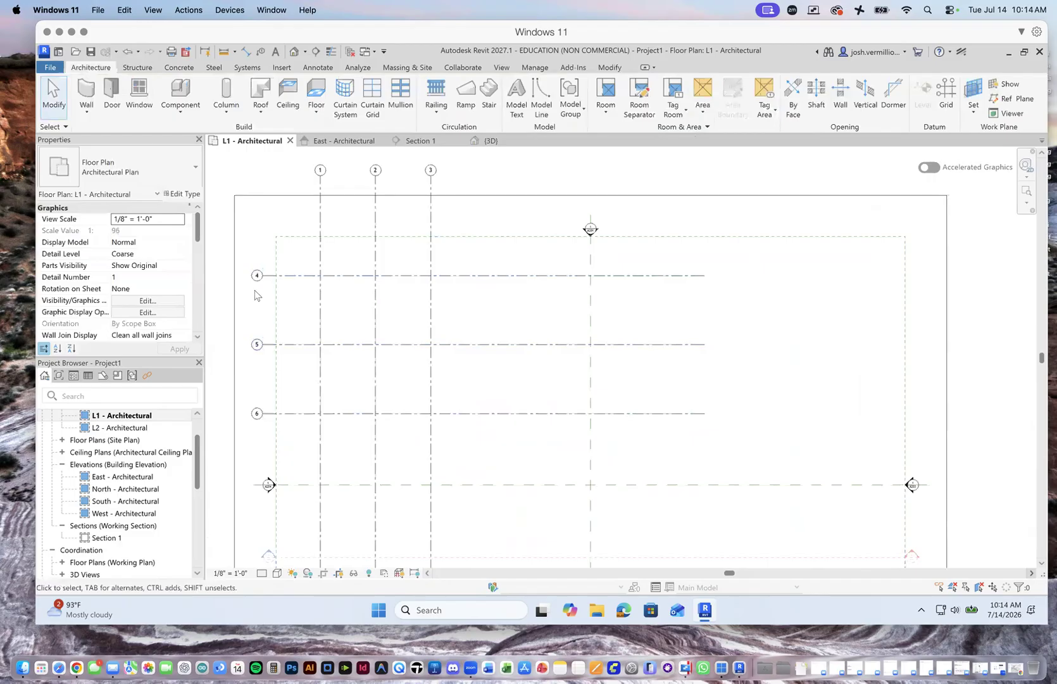
Rename the northernmost horizontal grid as A and the middle horizontal grid as B.
scroll(259, 272, "up", 2)
scroll(259, 272, "down", 1)
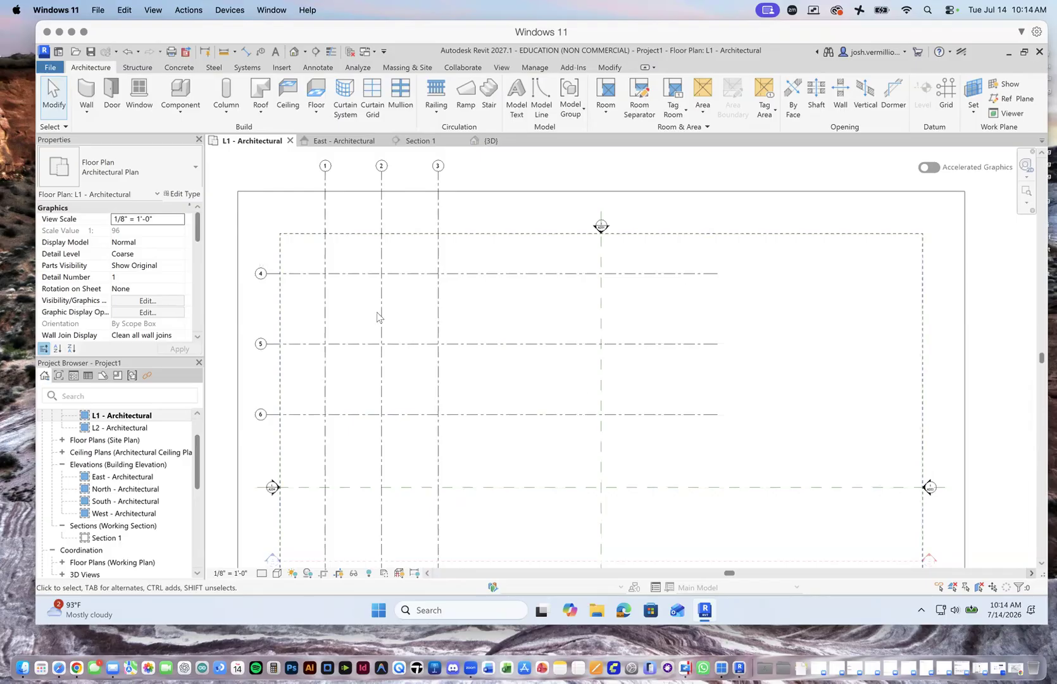
scroll(705, 447, "down", 2)
scroll(423, 292, "up", 3)
scroll(399, 349, "up", 2)
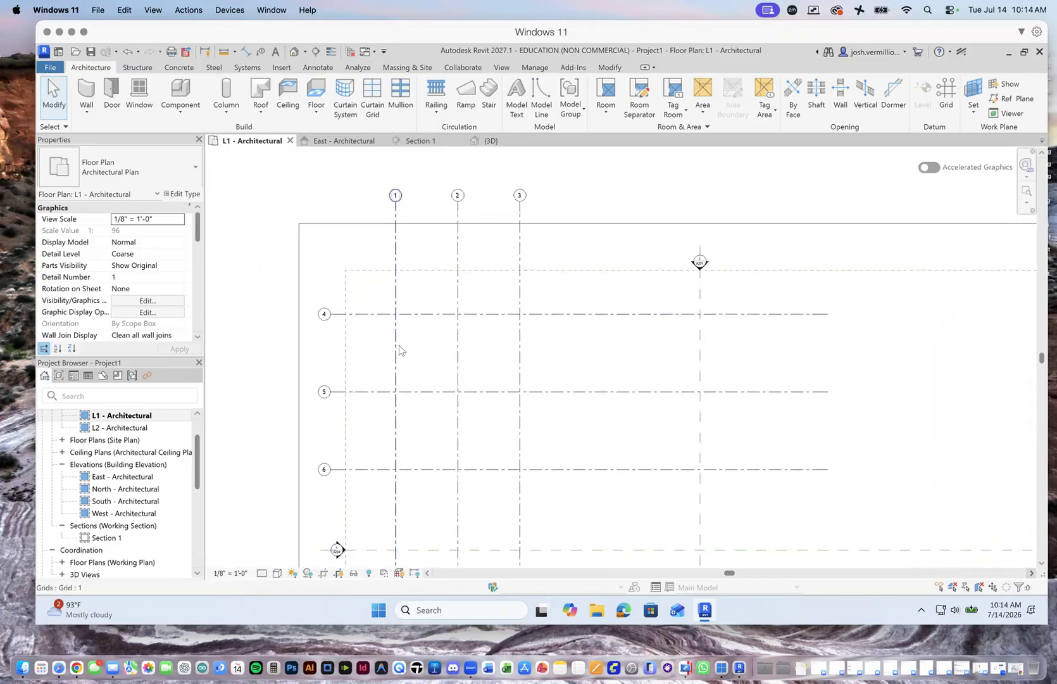
left_click(293, 302)
left_click(293, 303)
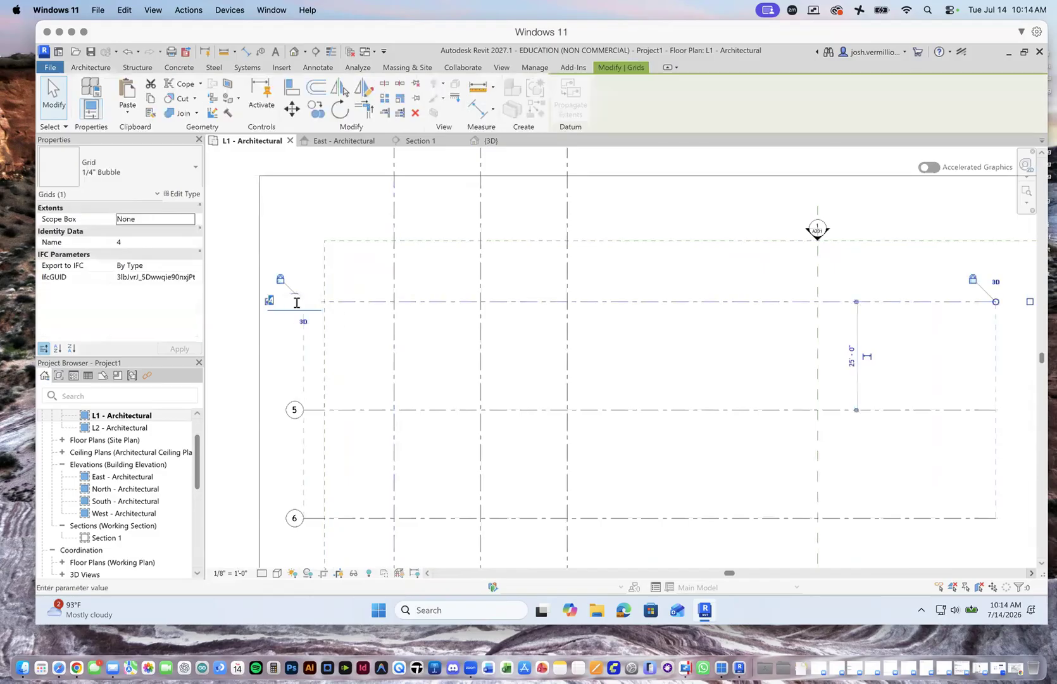
type("A")
key("Return")
left_click(295, 410)
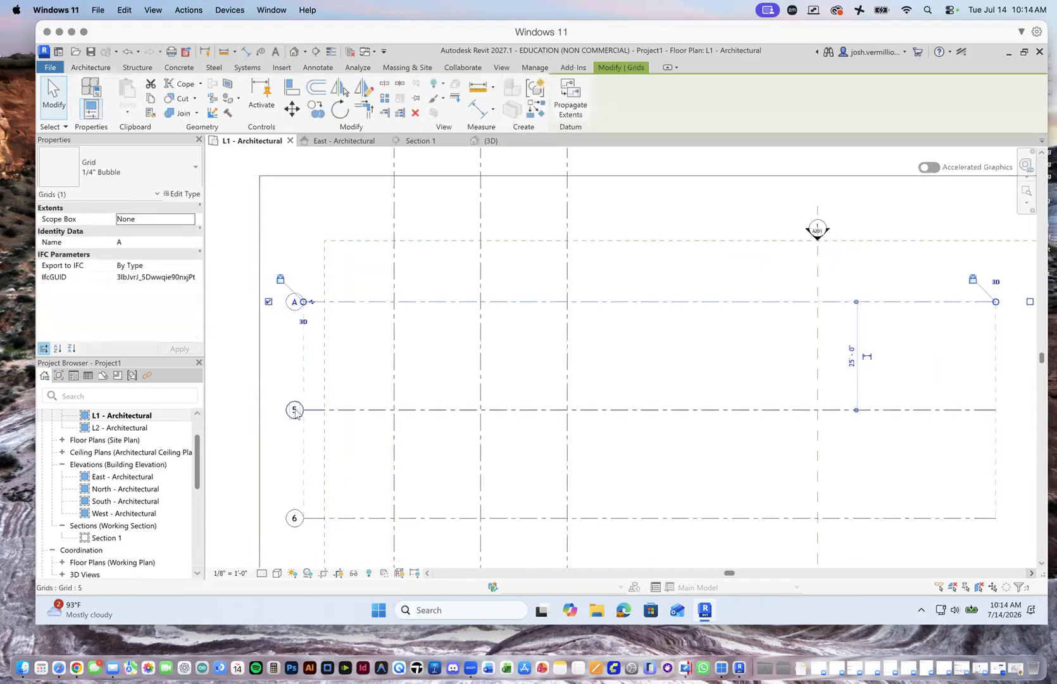
left_click(295, 409)
type("B")
key("Return")
Extend the aligned horizontal grids slightly at their west ends and rename the southernmost one as C.
left_click(295, 518)
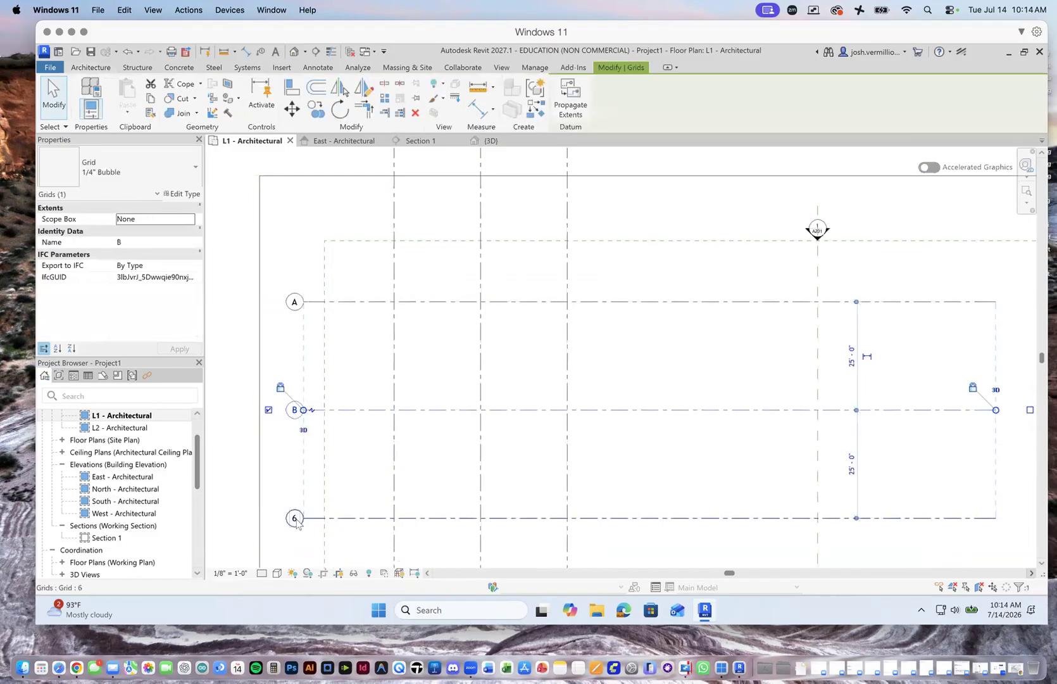
left_click_drag(296, 520, 289, 520)
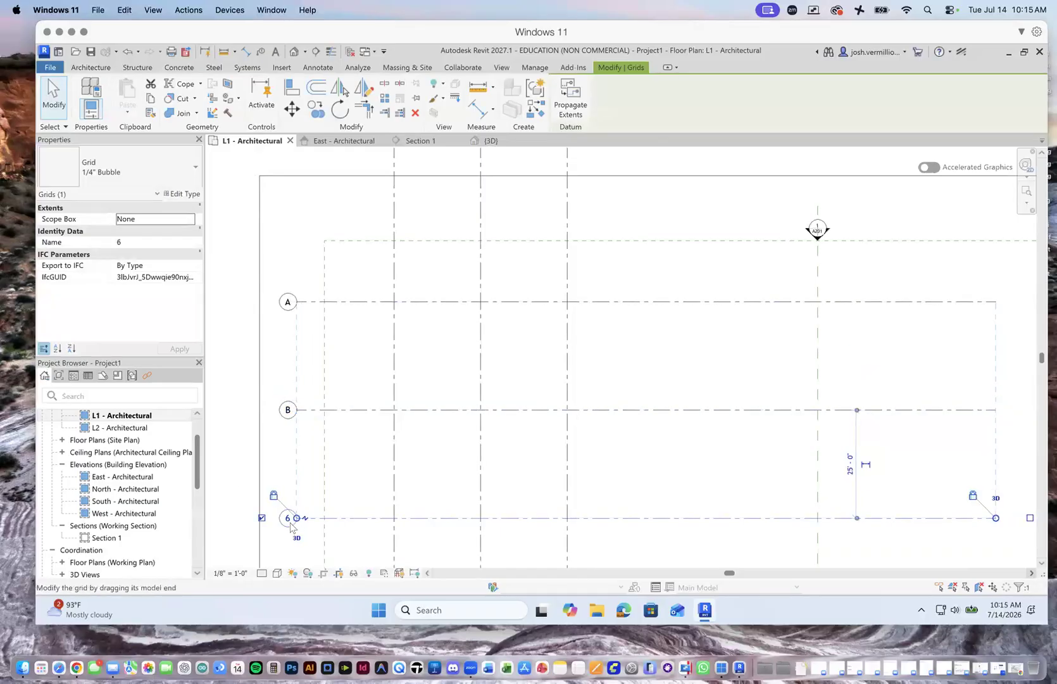
left_click(288, 520)
type("C")
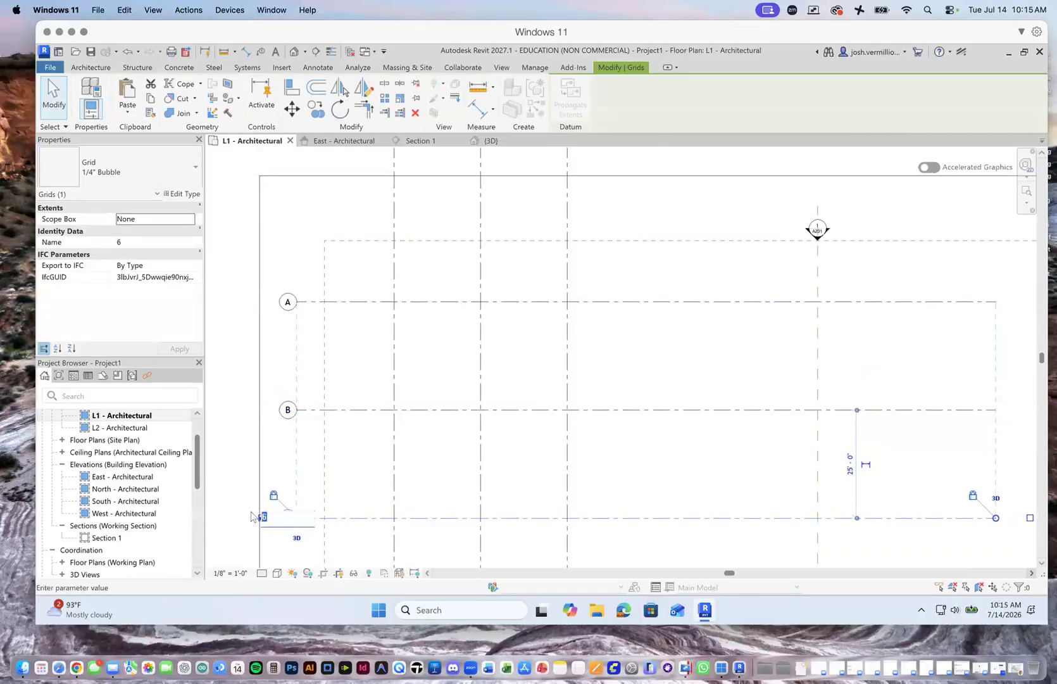
left_click(234, 449)
scroll(373, 481, "down", 5)
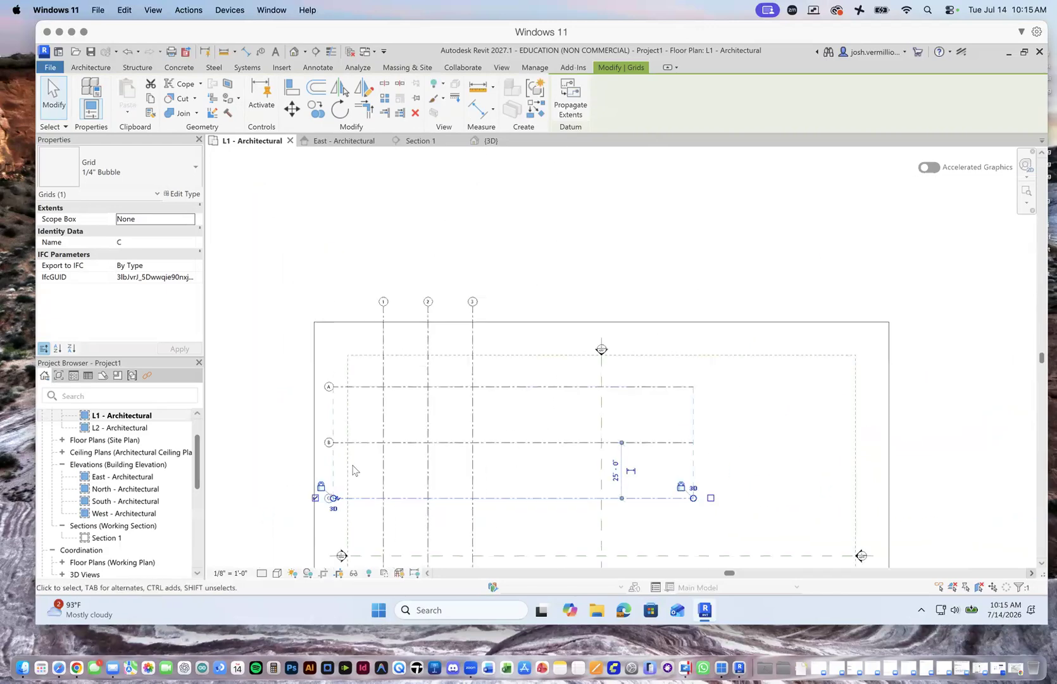
left_click(295, 409)
scroll(462, 510, "up", 3)
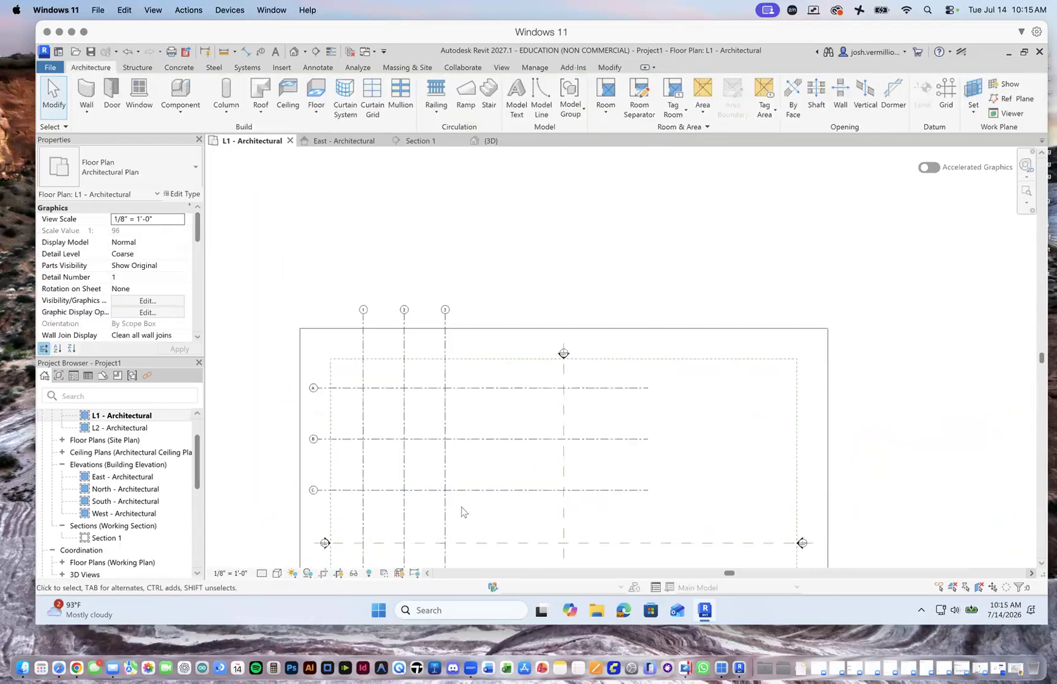
scroll(550, 476, "down", 3)
scroll(519, 552, "up", 2)
scroll(519, 551, "up", 2)
scroll(543, 547, "down", 2)
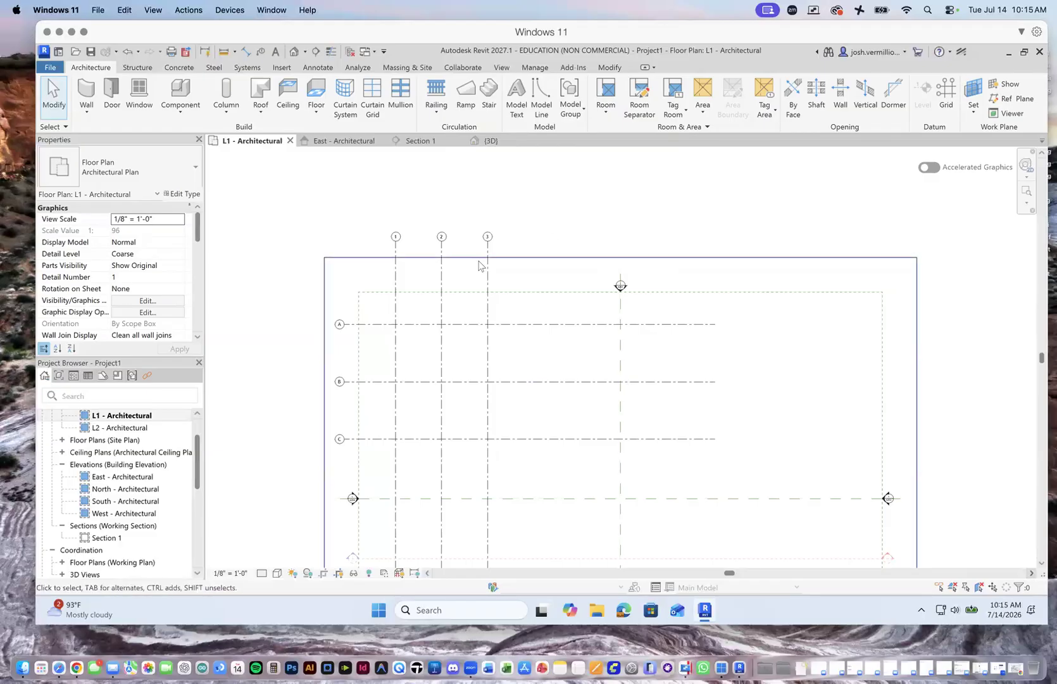
scroll(352, 474, "up", 3)
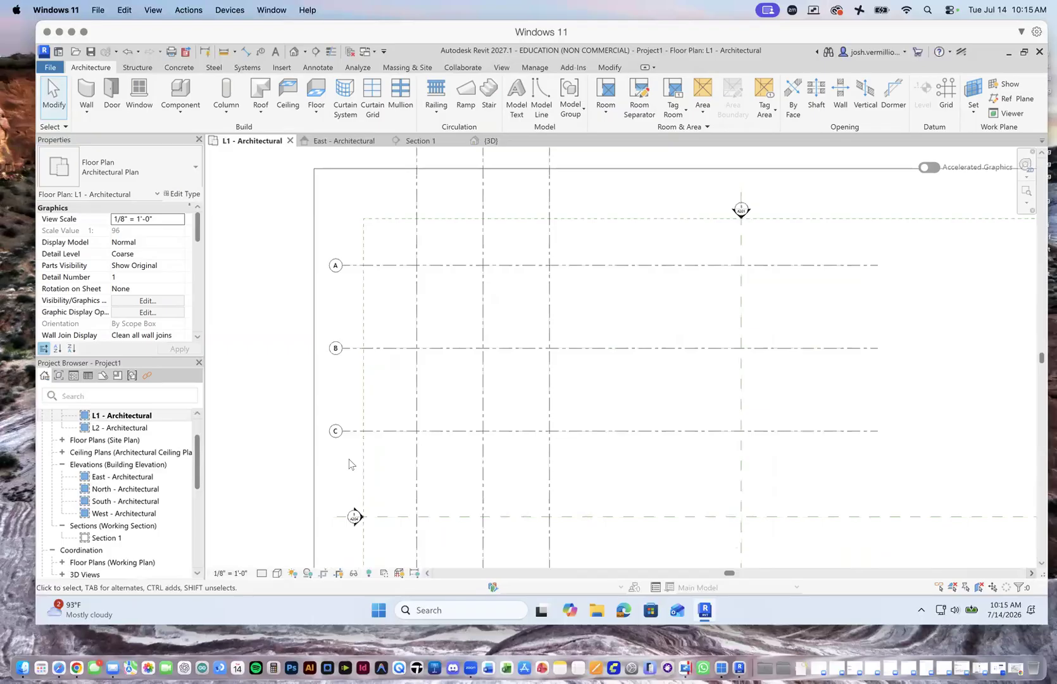
scroll(490, 487, "down", 4)
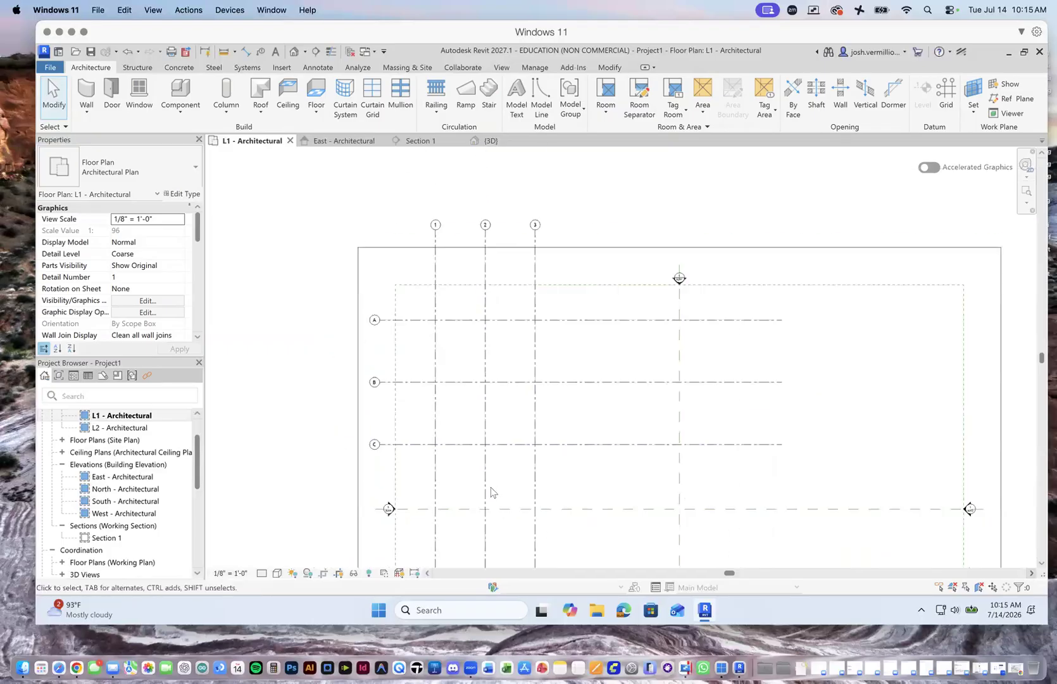
Draw a fourth vertical grid line 20' east of the third, from south to north with its ends aligned to the others.
scroll(526, 269, "down", 4)
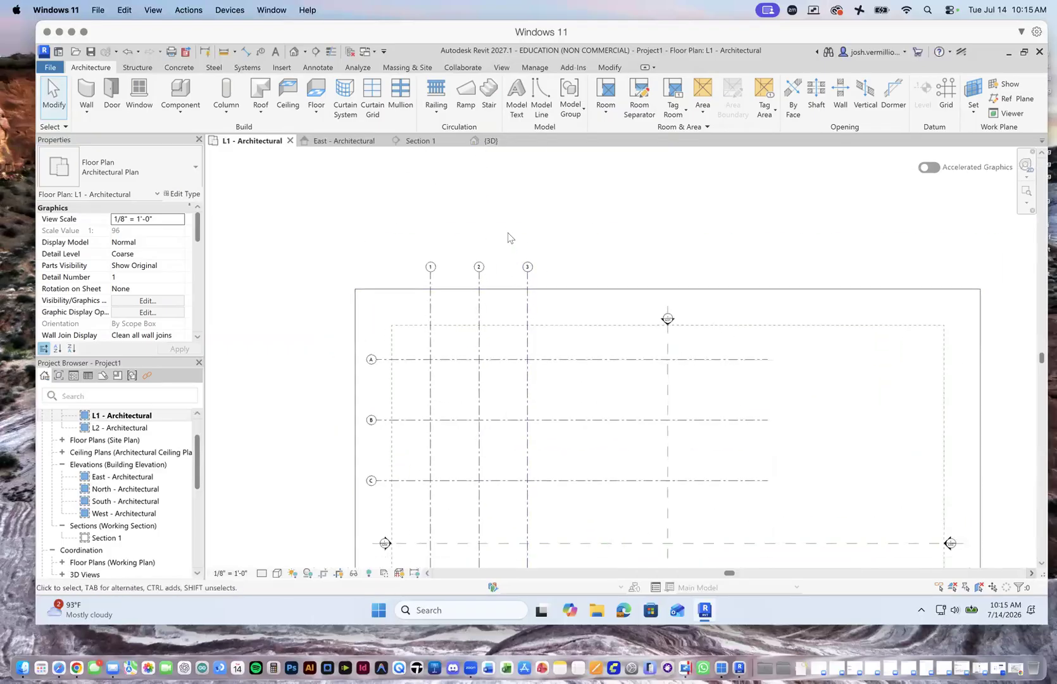
scroll(515, 378, "up", 2)
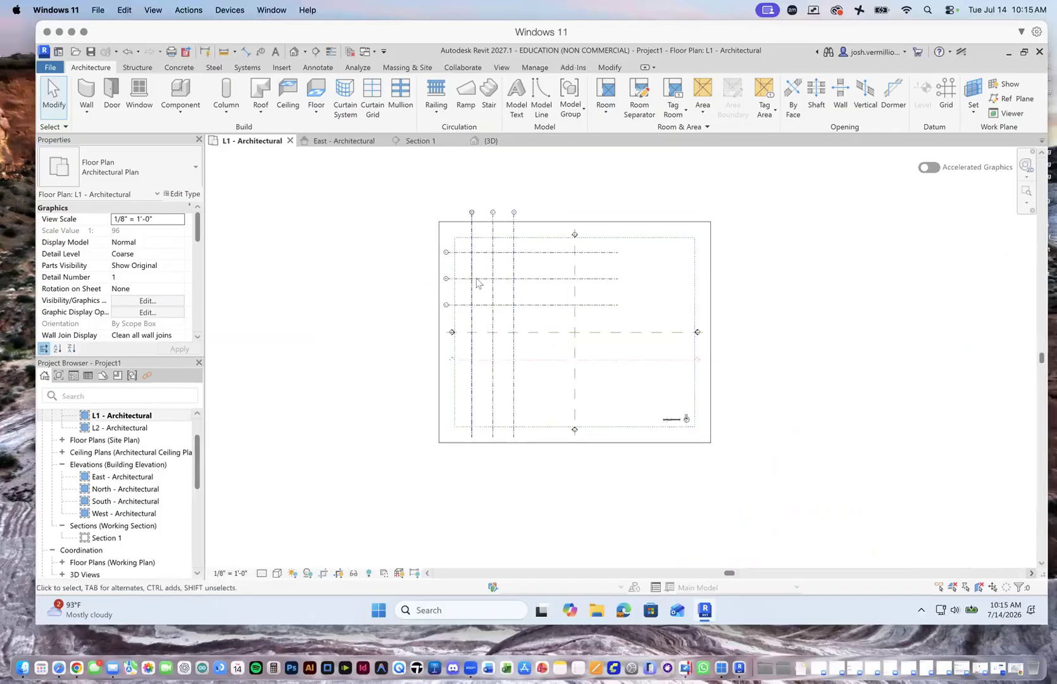
scroll(508, 333, "up", 2)
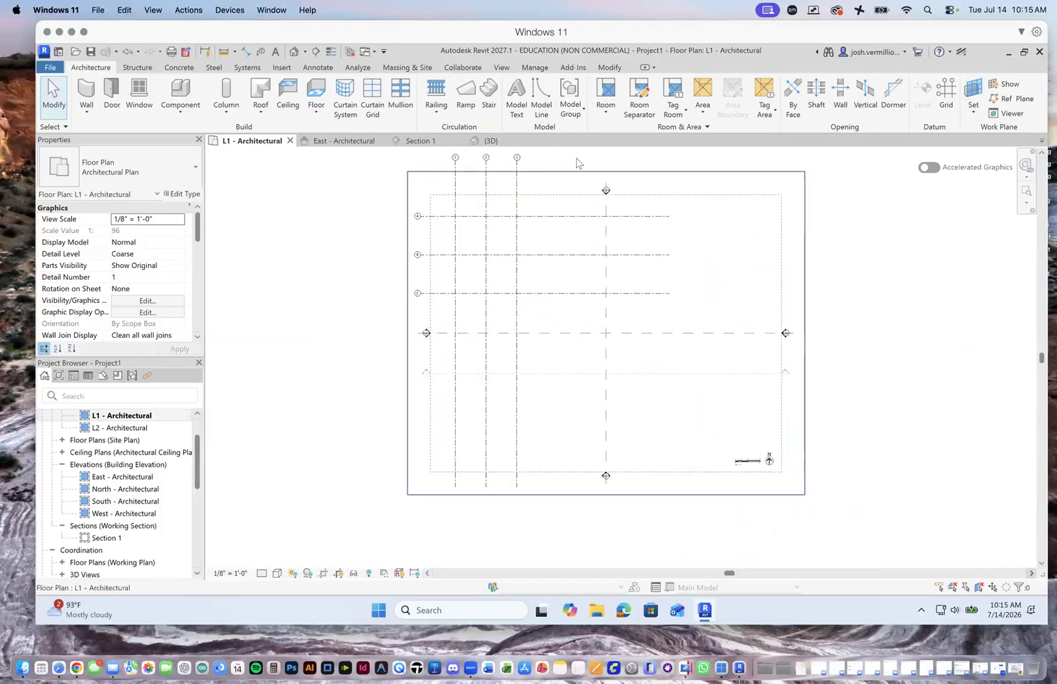
left_click(949, 92)
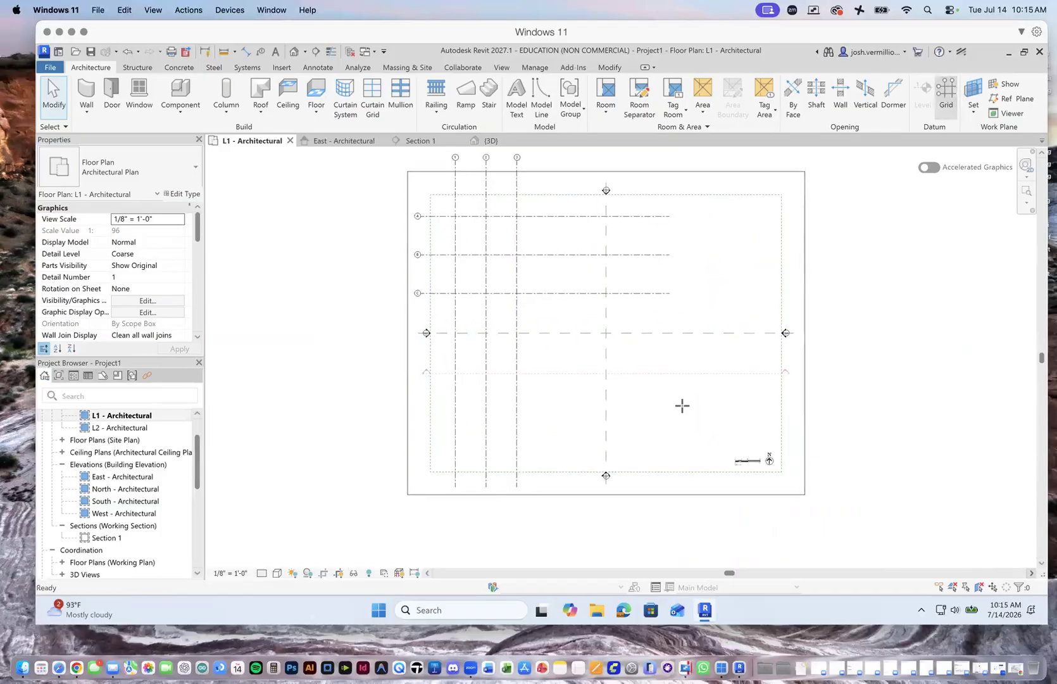
left_click(524, 485)
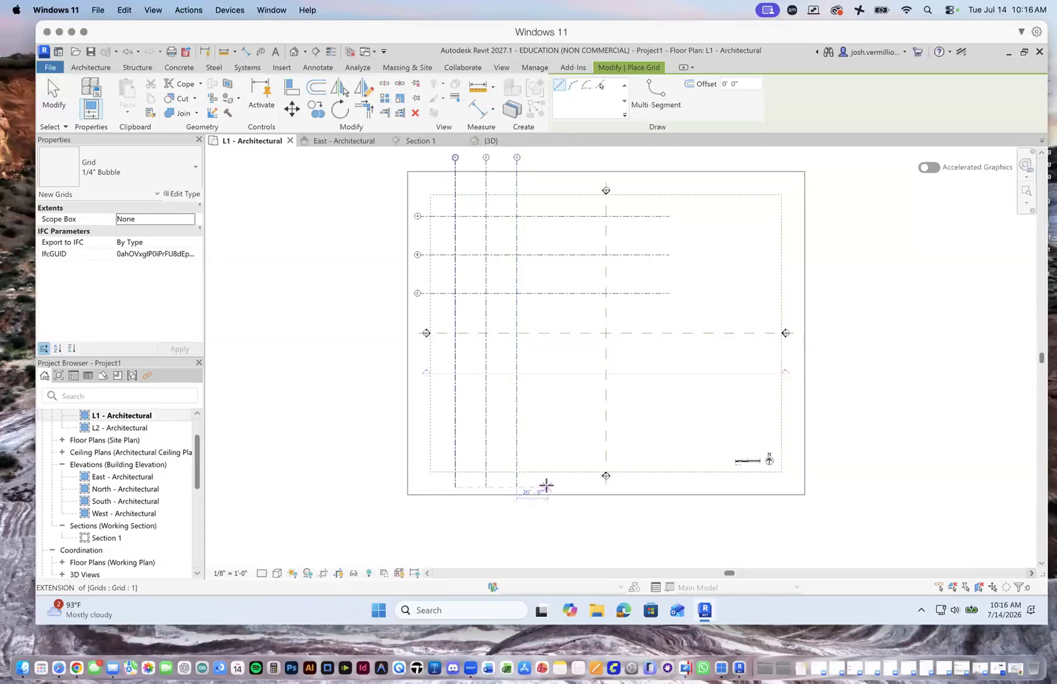
left_click(545, 485)
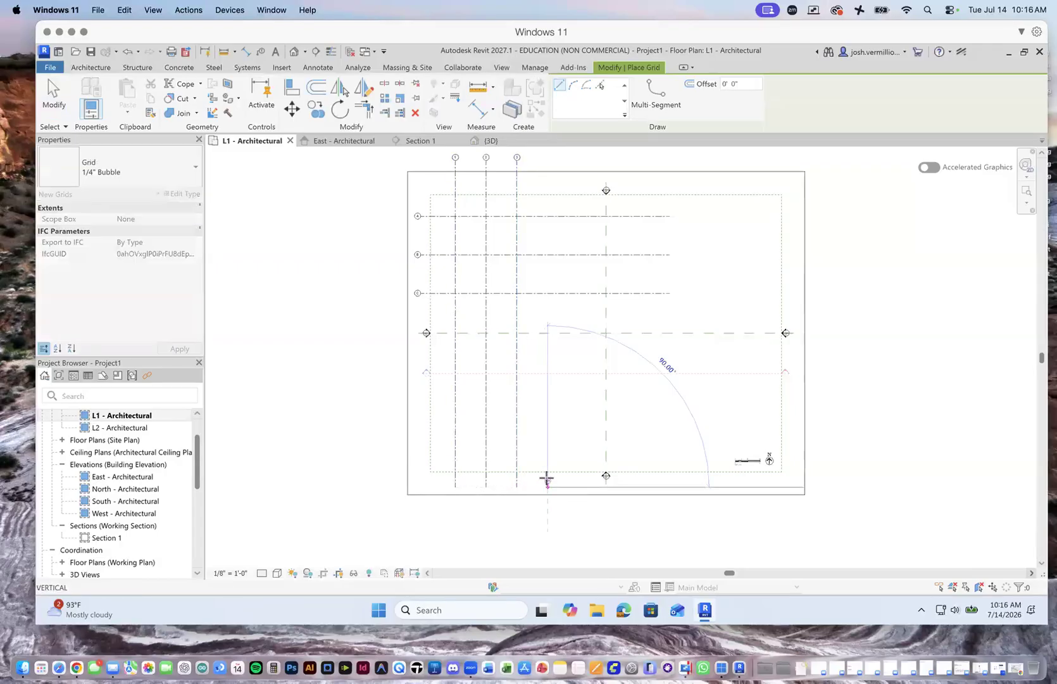
left_click(547, 161)
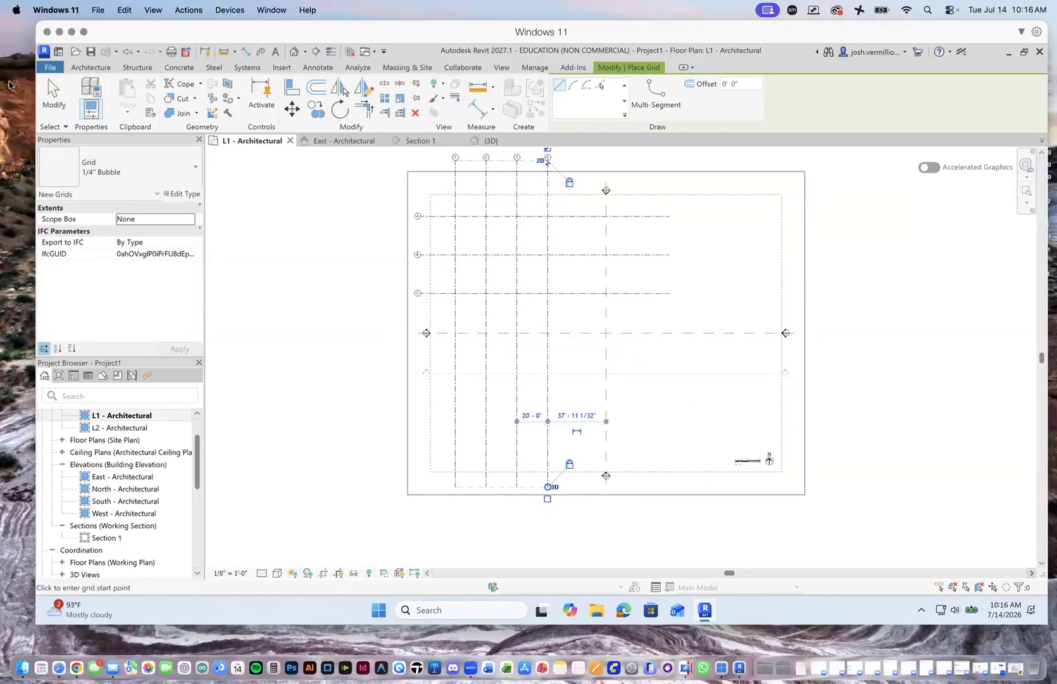
left_click(53, 96)
Rename the easternmost vertical grid as 4 to continue the numbered sequence.
scroll(550, 161, "up", 8)
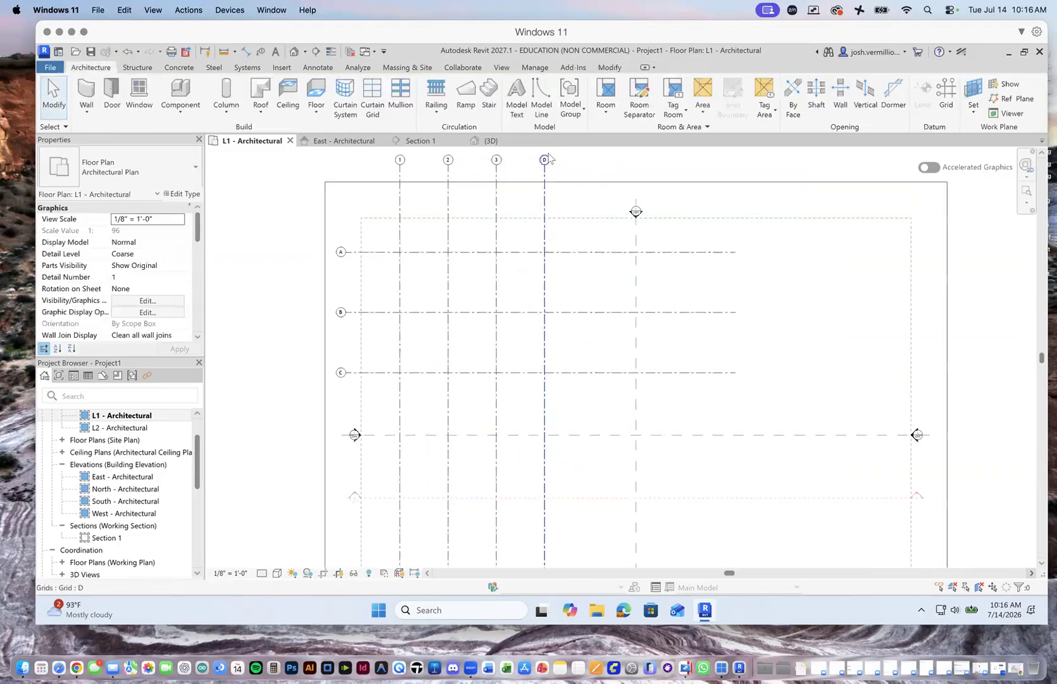
left_click(529, 182)
left_click(529, 183)
type("4")
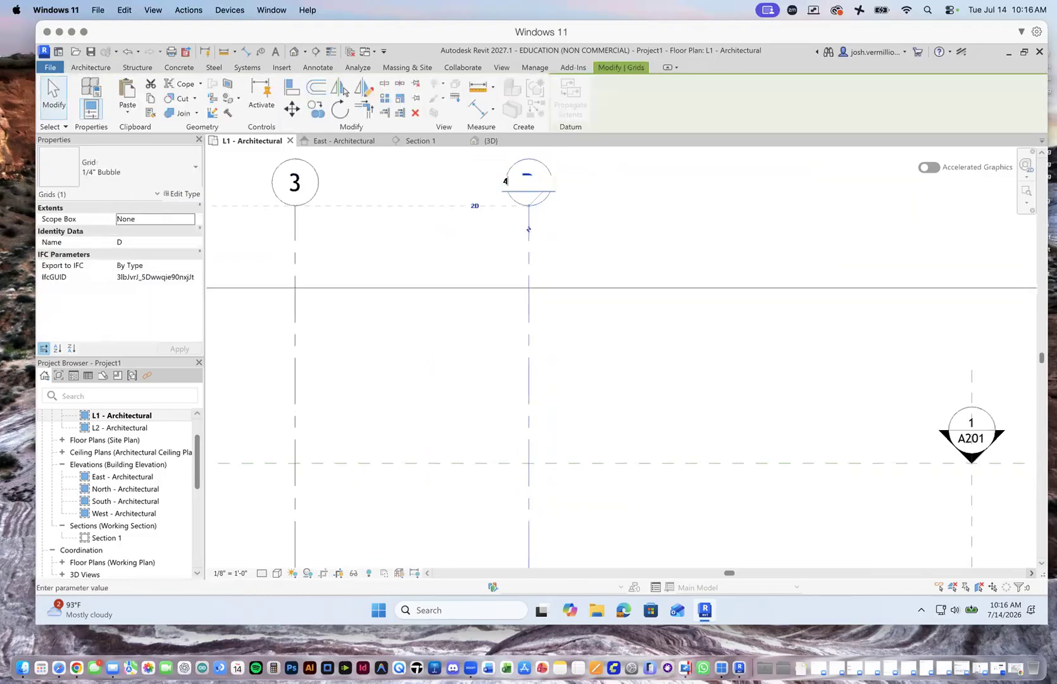
key("Return")
scroll(590, 295, "down", 8)
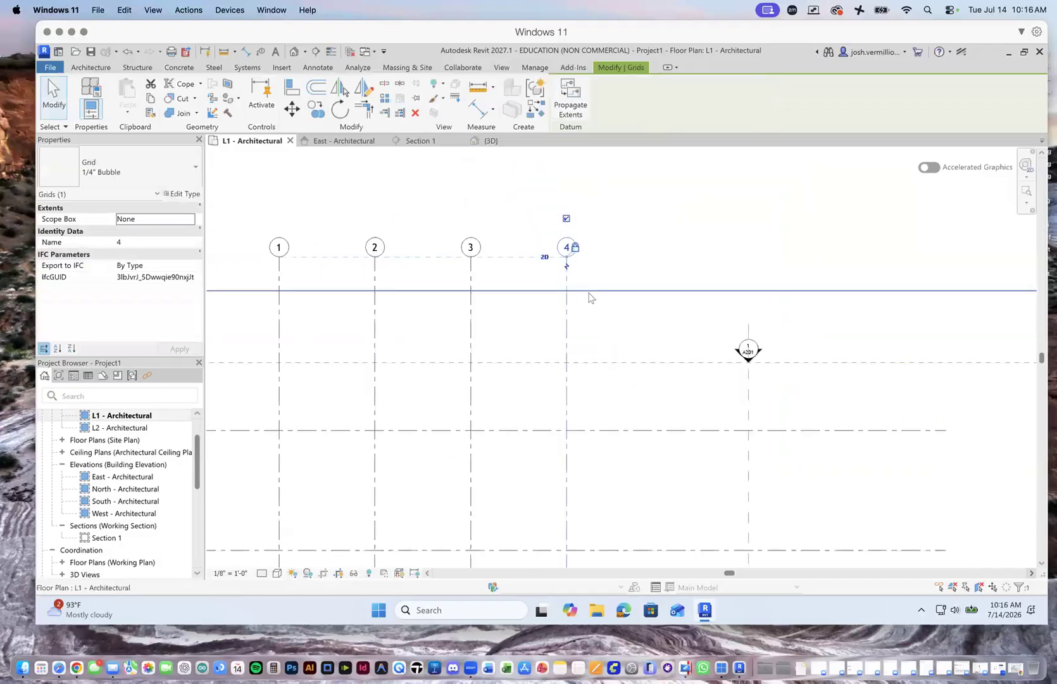
Select all the vertical and horizontal grid lines together in the plan and delete them.
scroll(620, 399, "down", 5)
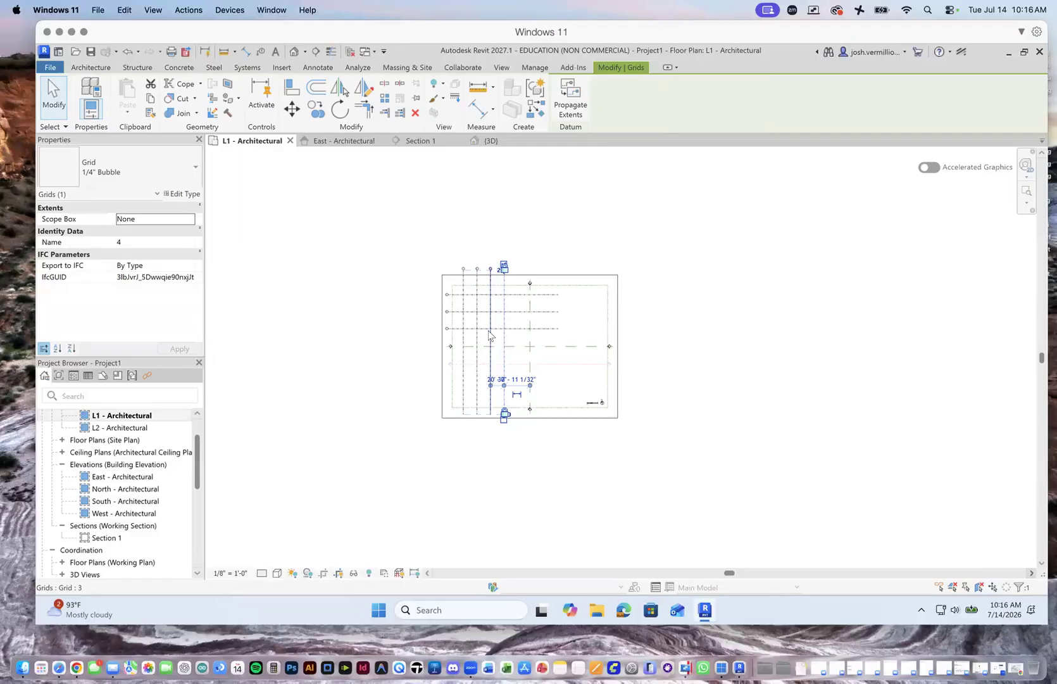
left_click(479, 217)
scroll(509, 281, "up", 5)
scroll(551, 273, "down", 3)
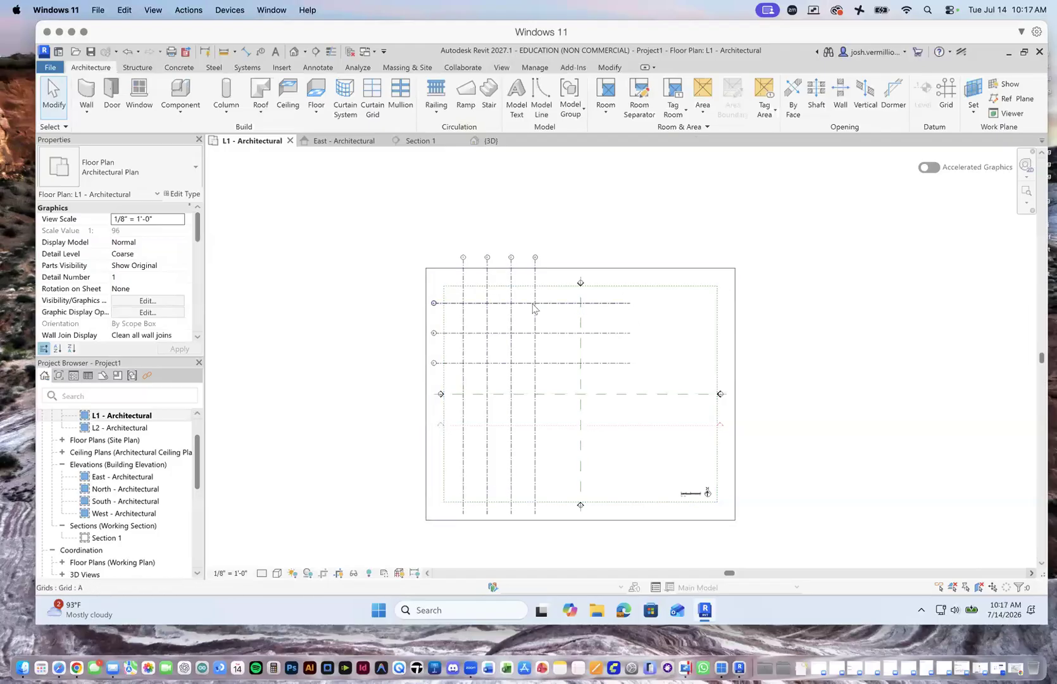
left_click_drag(550, 294, 455, 382)
key("Delete")
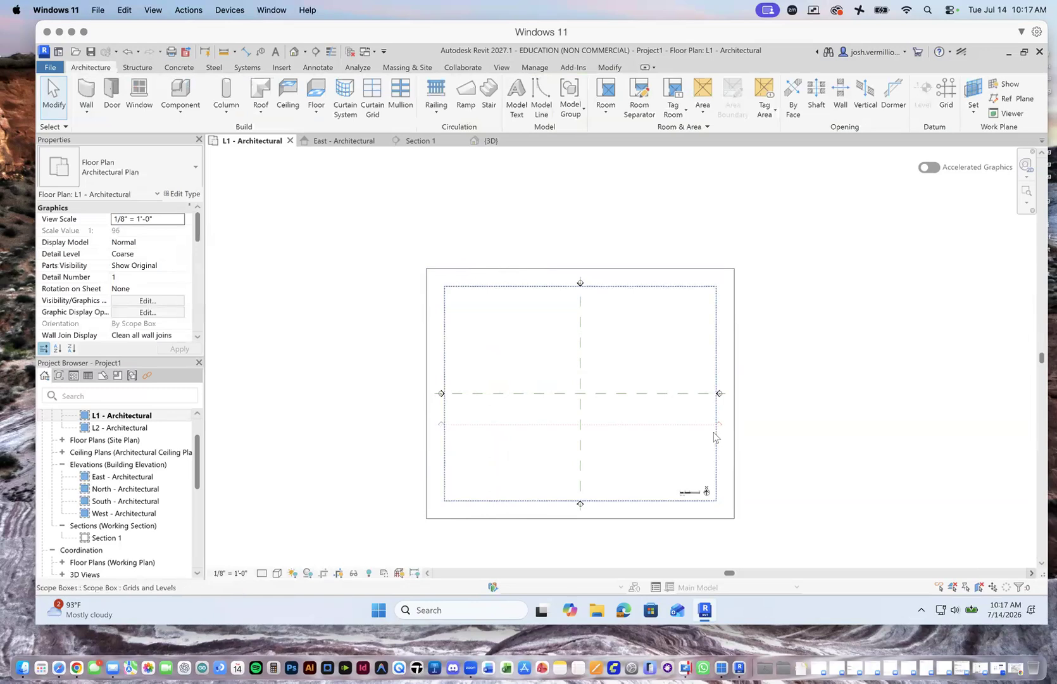
Examine the crop boundary and the Grids and Levels scope box around the L1 floor plan.
scroll(355, 421, "down", 2)
scroll(355, 421, "down", 1)
scroll(702, 283, "down", 2)
scroll(647, 438, "up", 4)
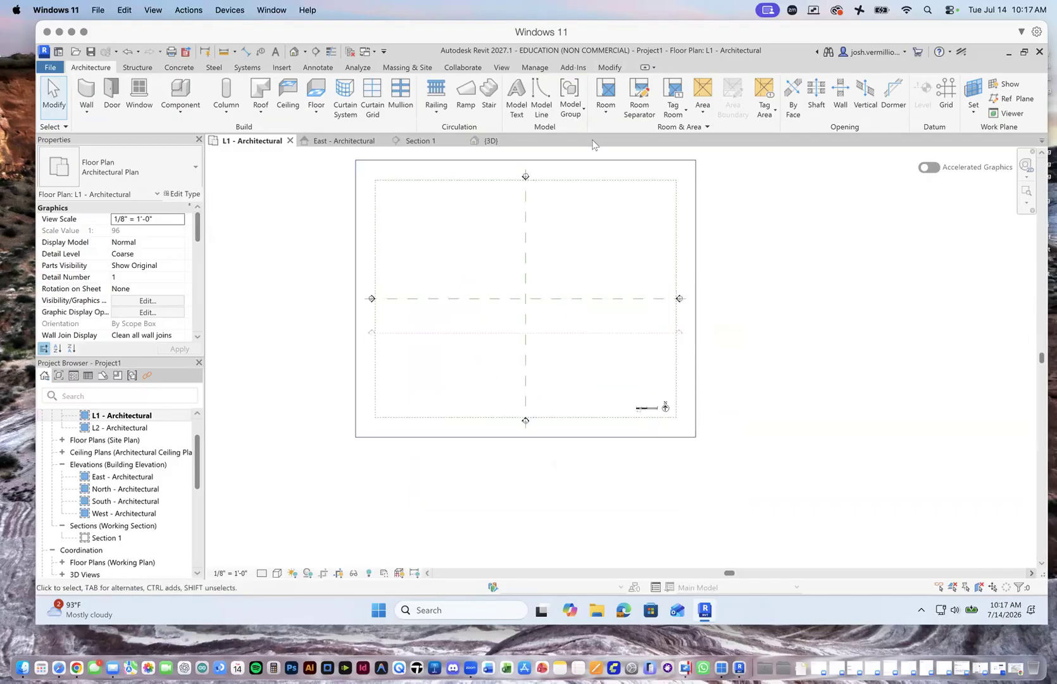
scroll(585, 157, "up", 3)
left_click(570, 205)
left_click(573, 169)
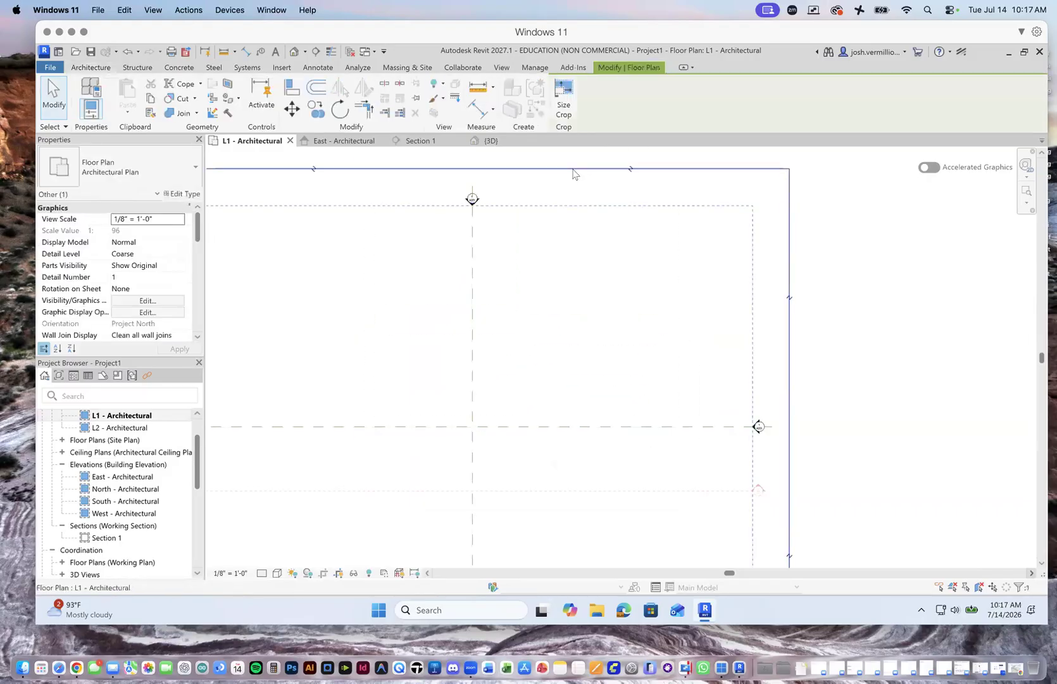
left_click(908, 262)
scroll(807, 347, "down", 4)
left_click(667, 299)
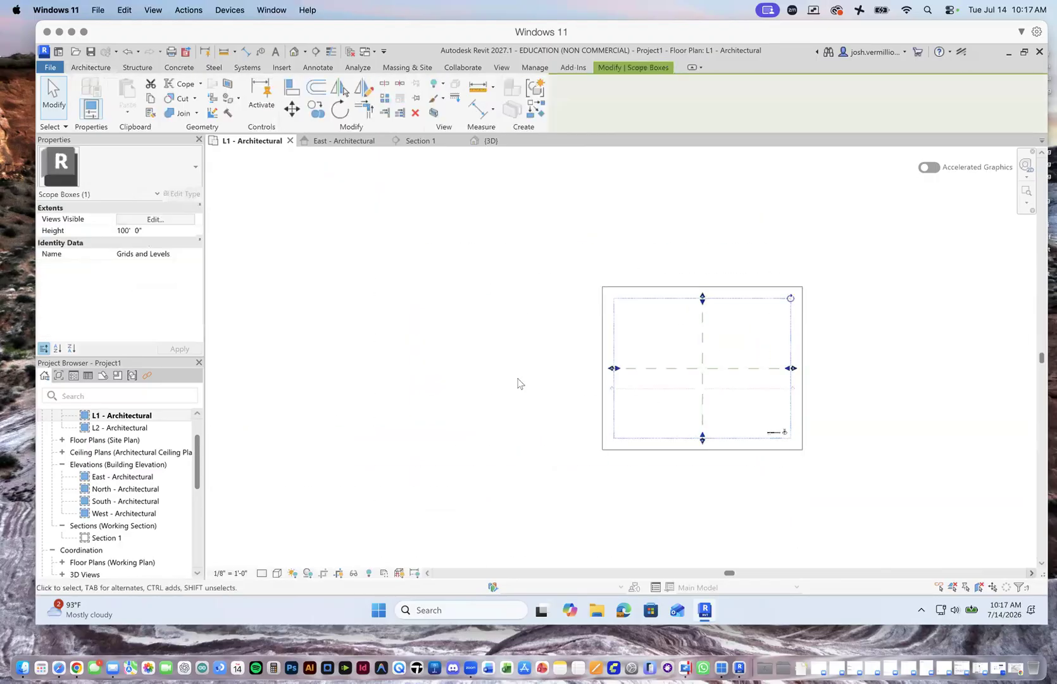
scroll(740, 467, "up", 1)
scroll(740, 466, "up", 5)
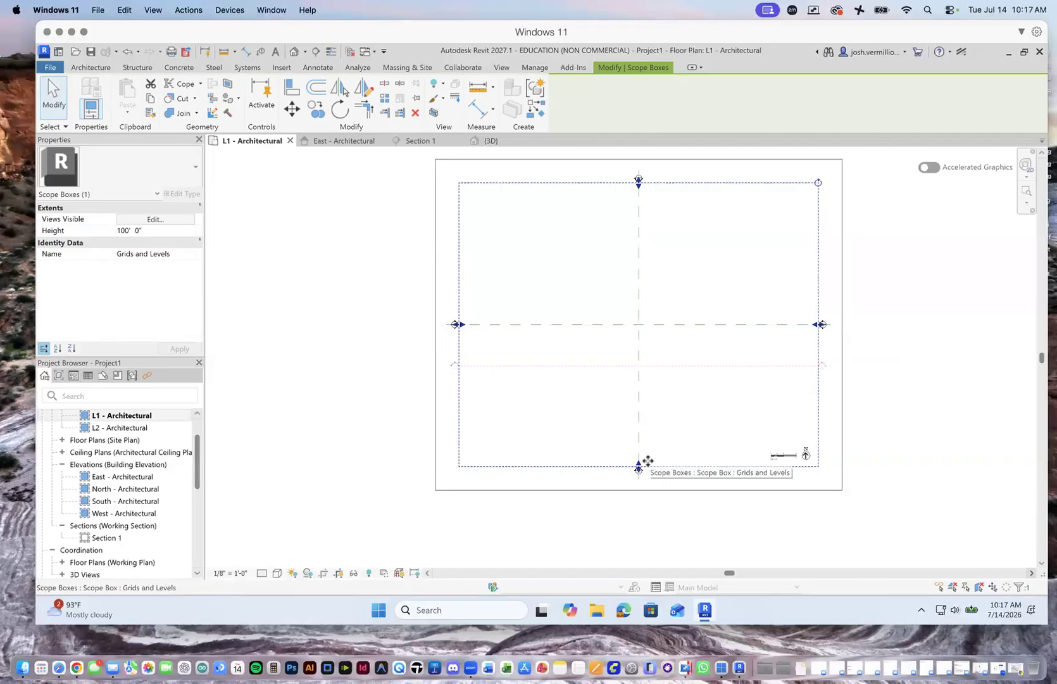
scroll(335, 493, "down", 2)
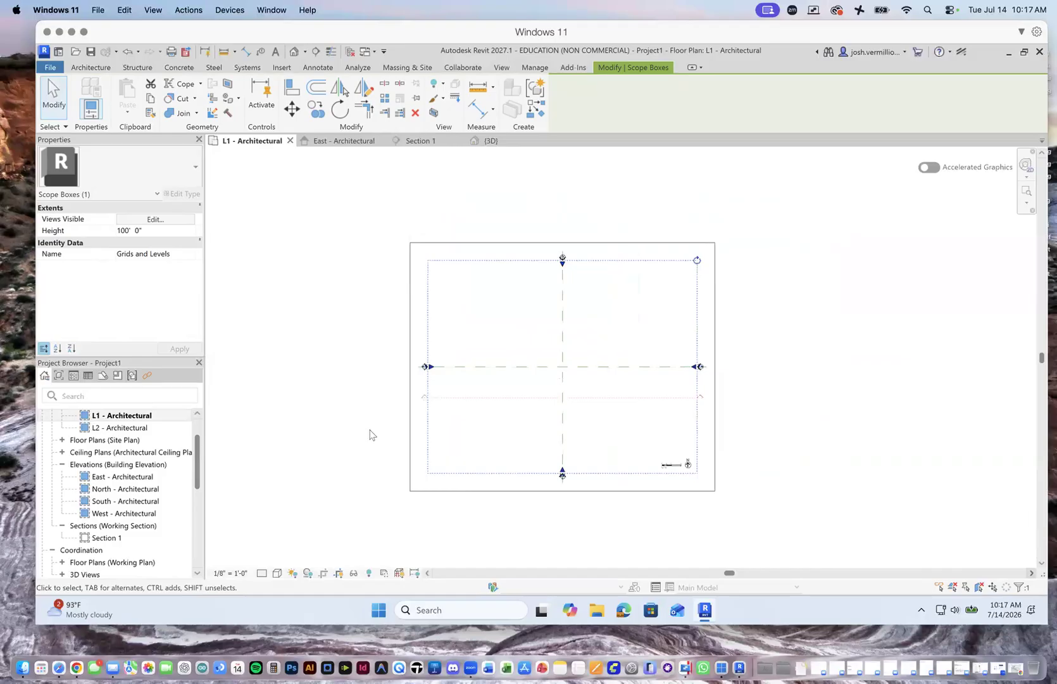
left_click(492, 141)
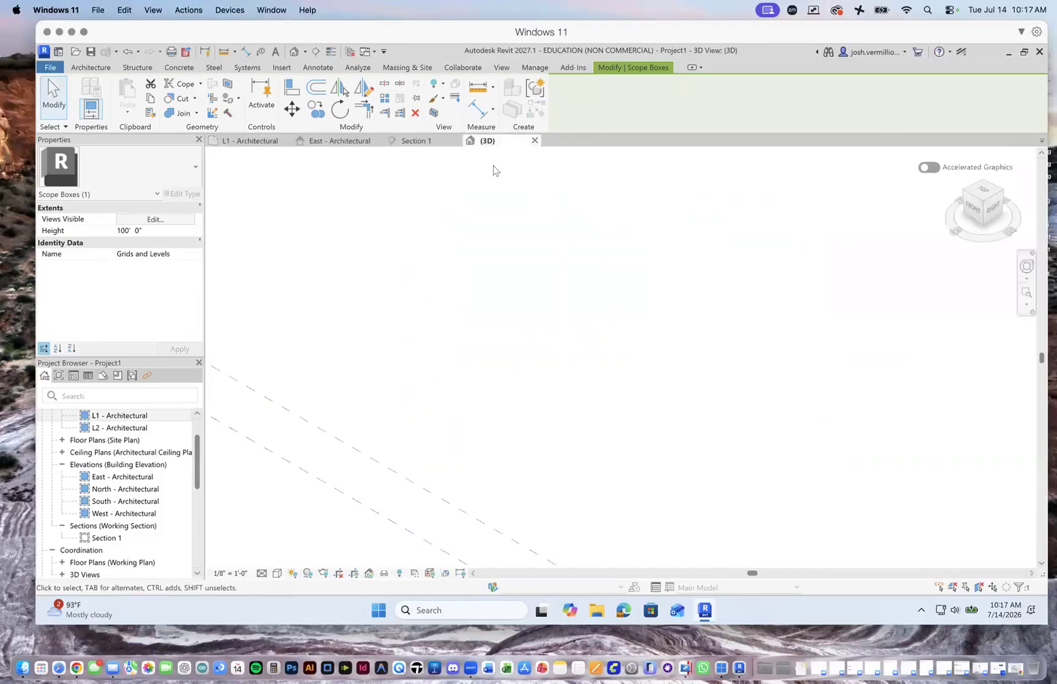
left_click(265, 141)
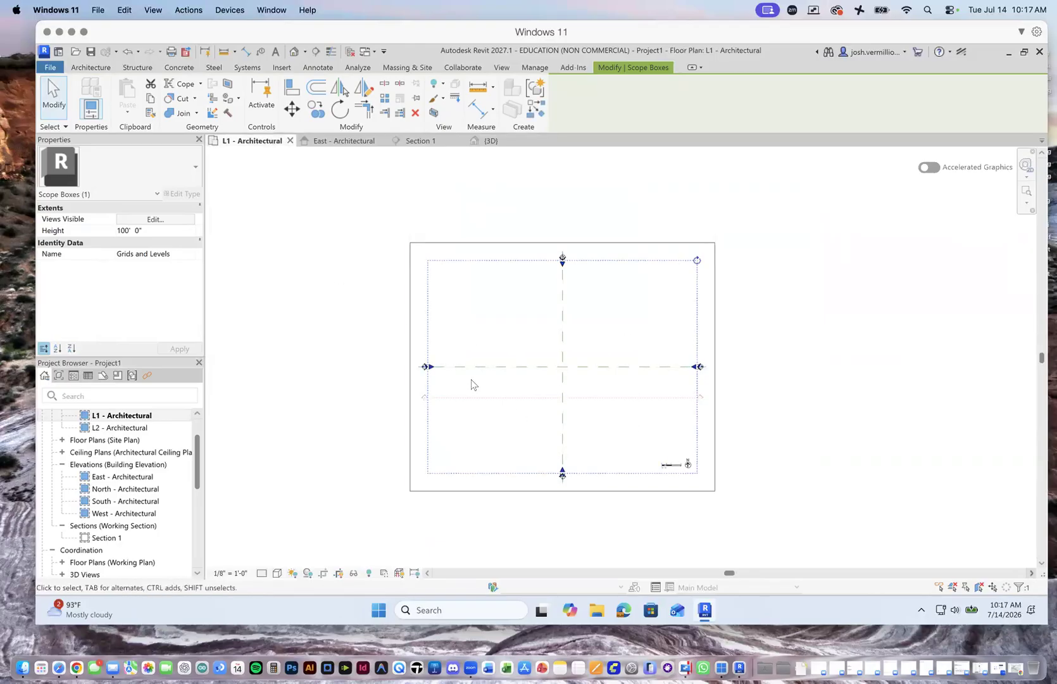
left_click(361, 311)
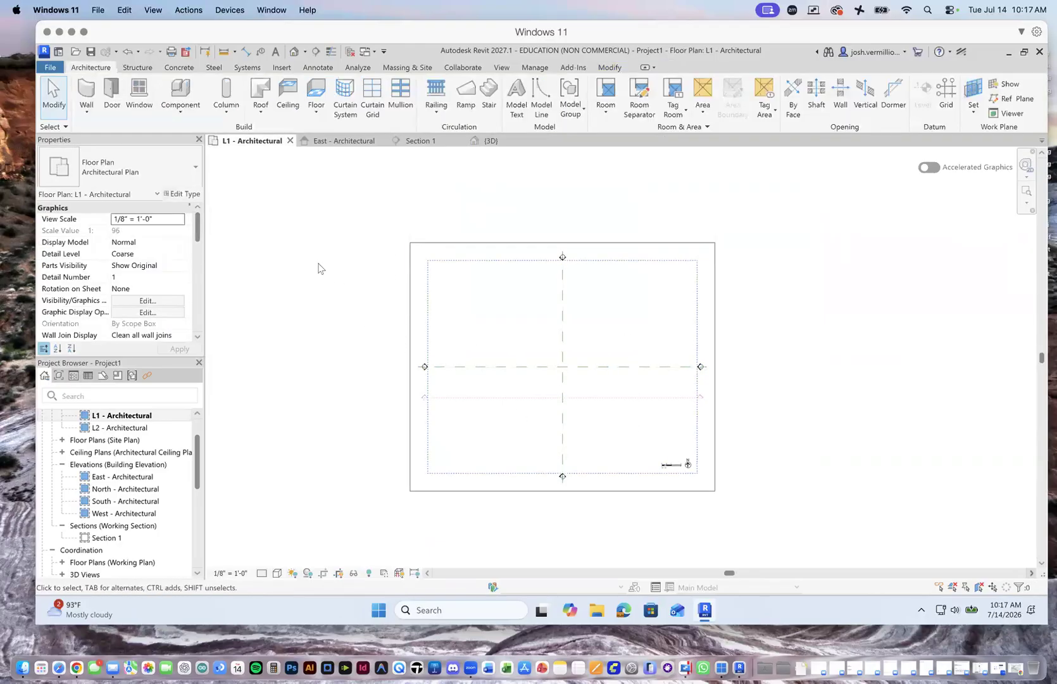
Check the Mac's Downloads folder for the exported proposal IFC file.
left_click(53, 69)
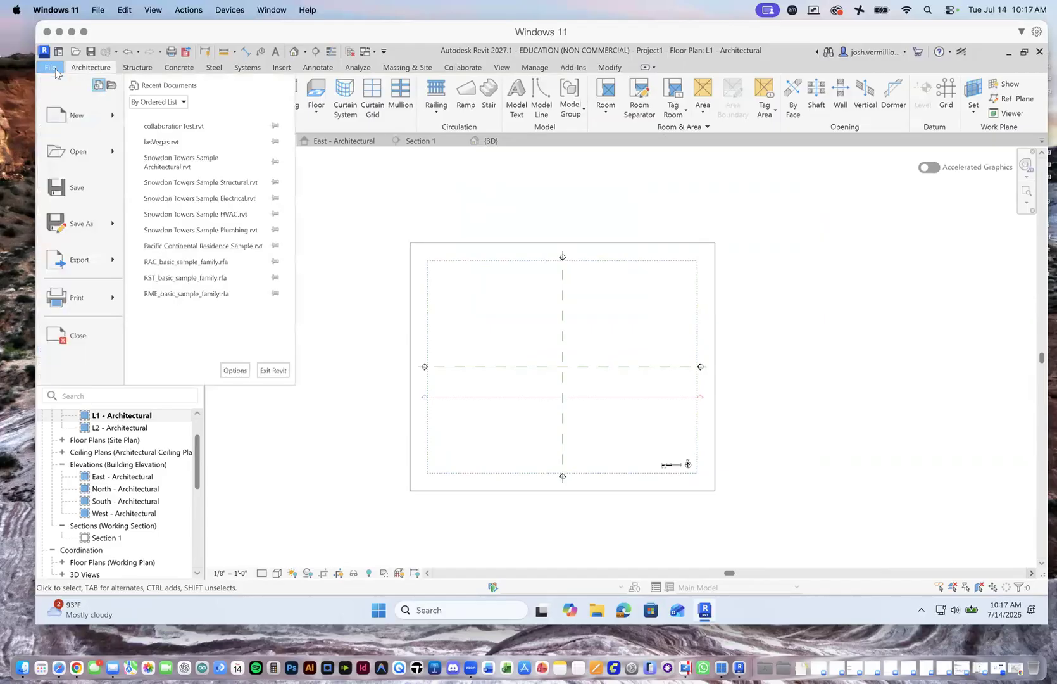
left_click(377, 178)
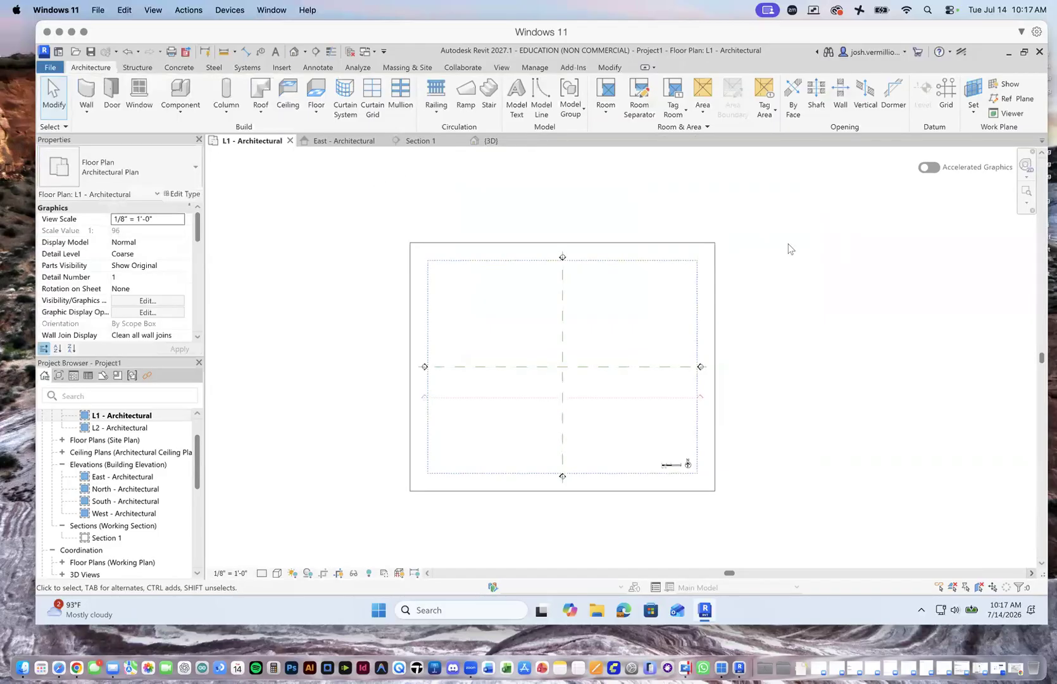
left_click(801, 668)
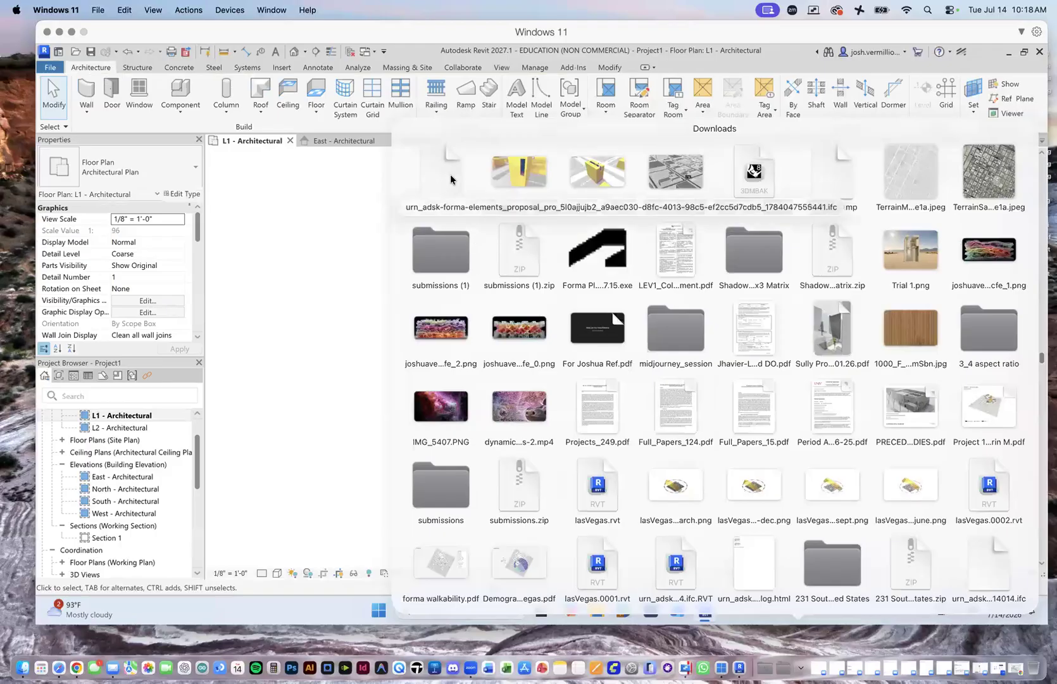
left_click(302, 285)
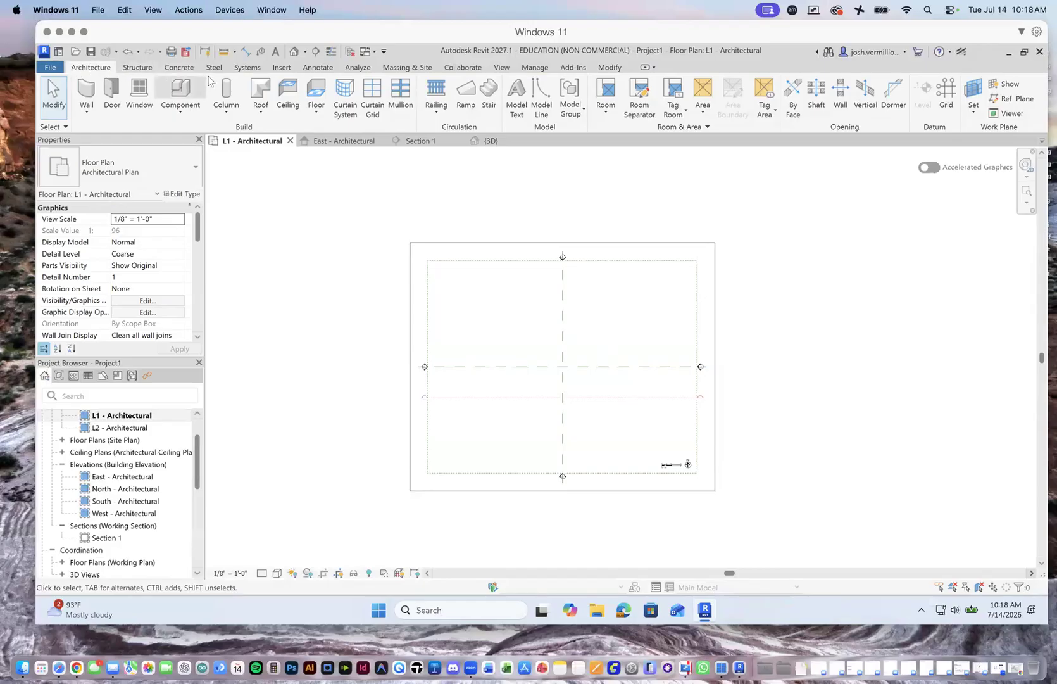
Link the Forma proposal IFC file dated 7/14/2026 from the Downloads folder into the project.
left_click(282, 68)
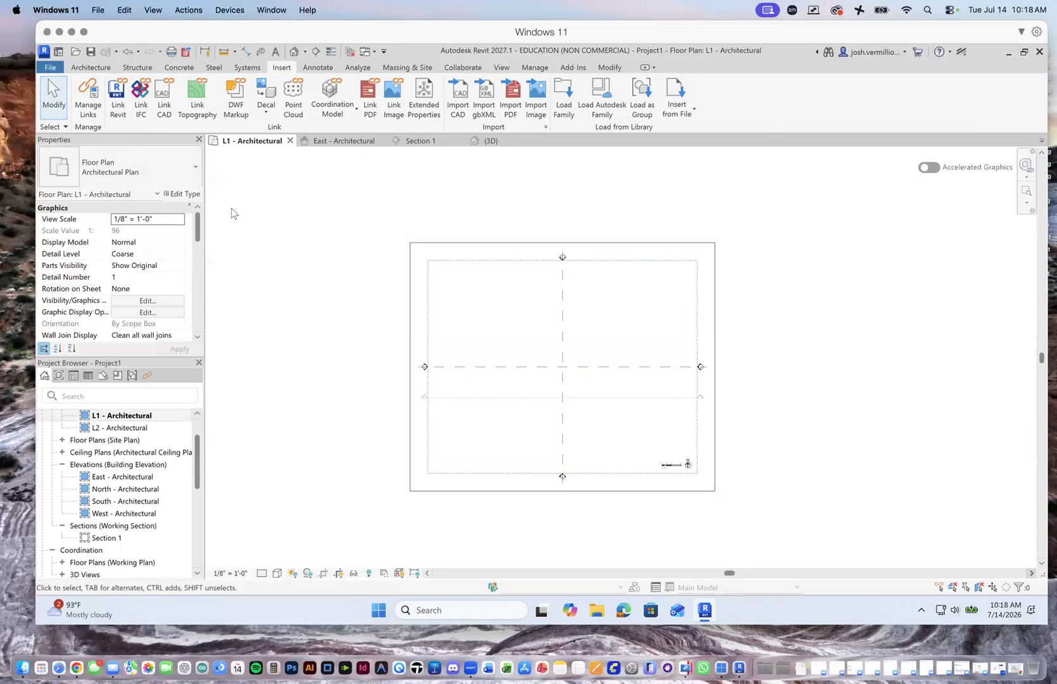
left_click(148, 116)
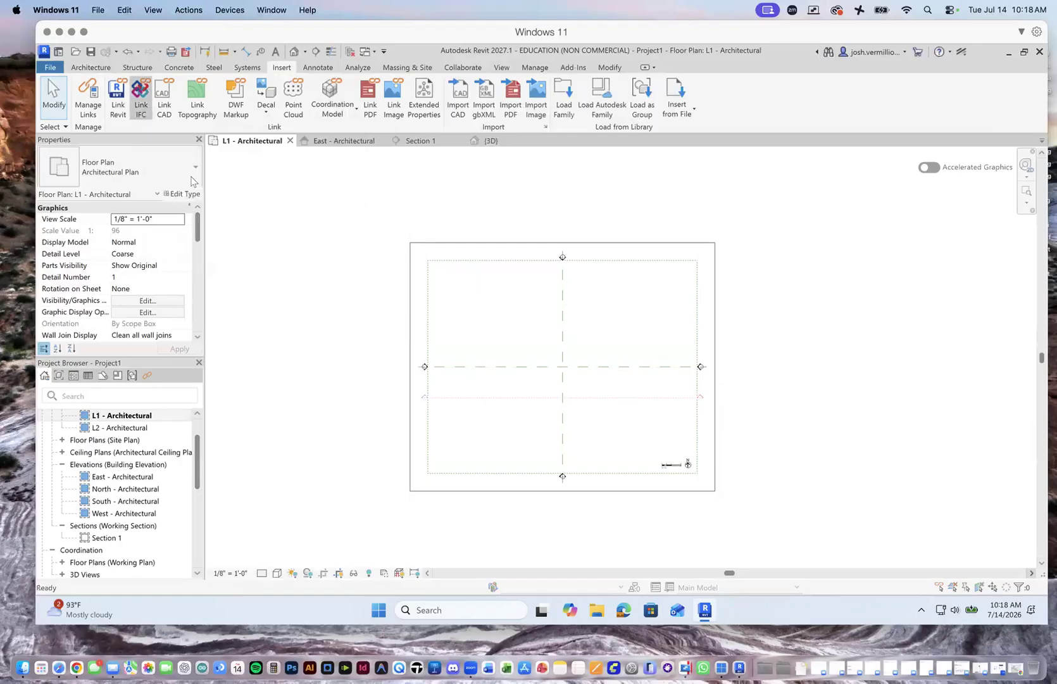
left_click(425, 203)
left_click(435, 253)
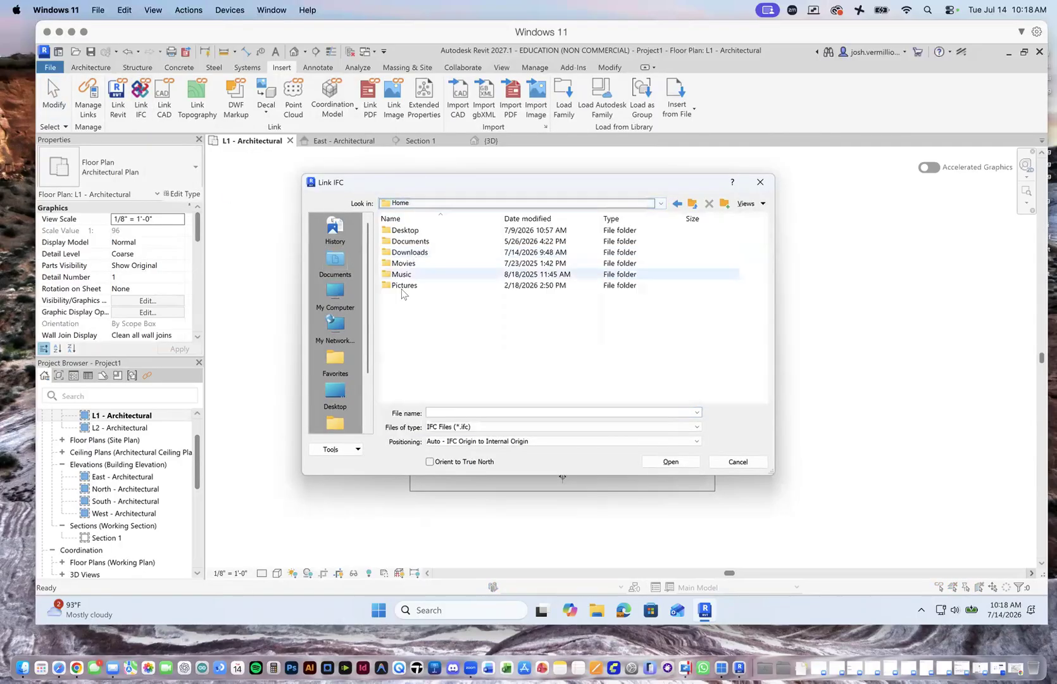
left_click(411, 253)
double_click(411, 253)
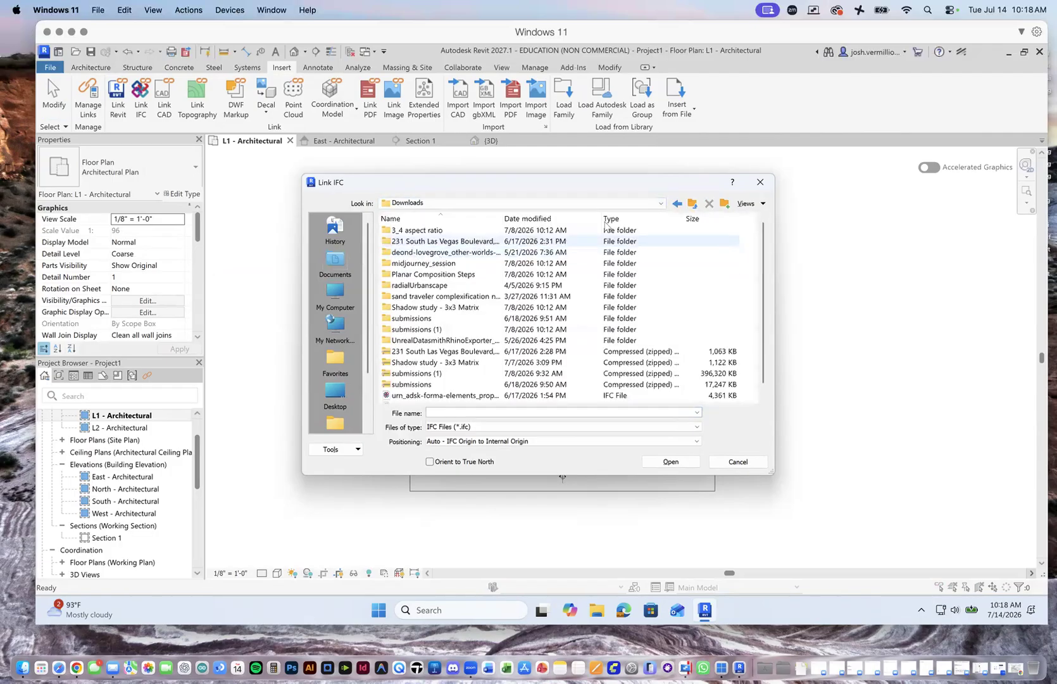
scroll(763, 338, "down", 1)
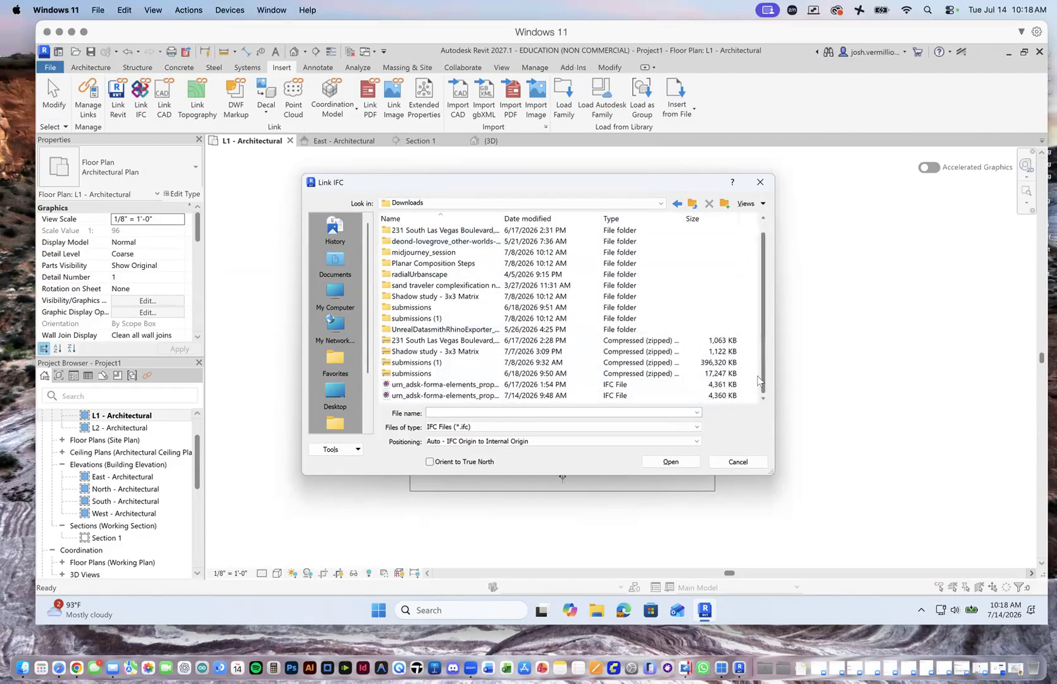
left_click(450, 386)
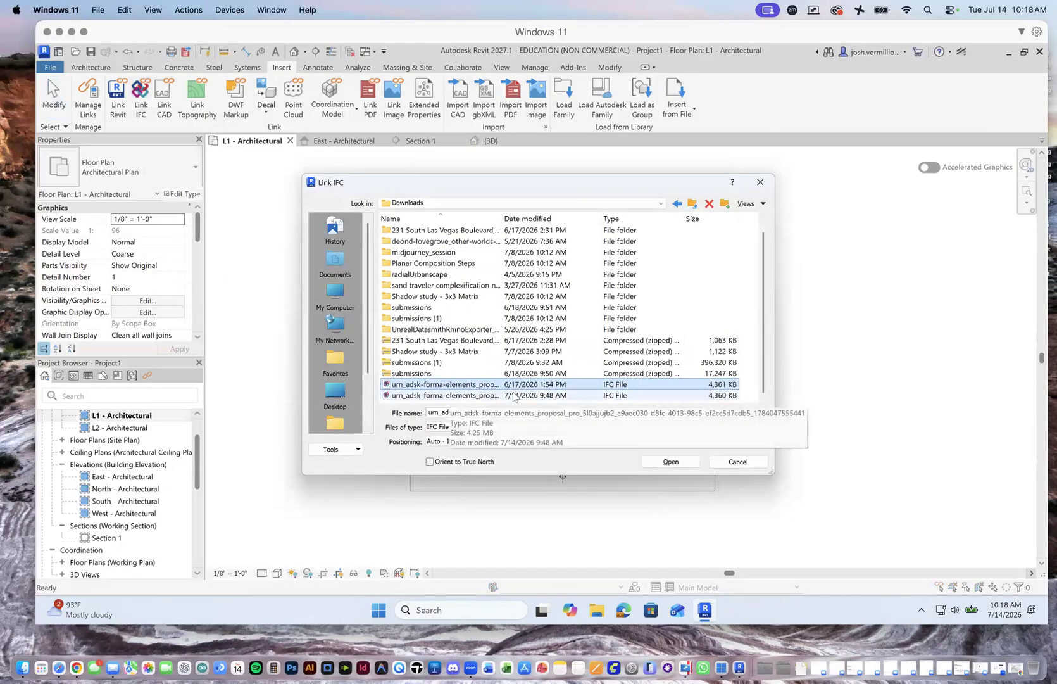
left_click(462, 396)
double_click(462, 397)
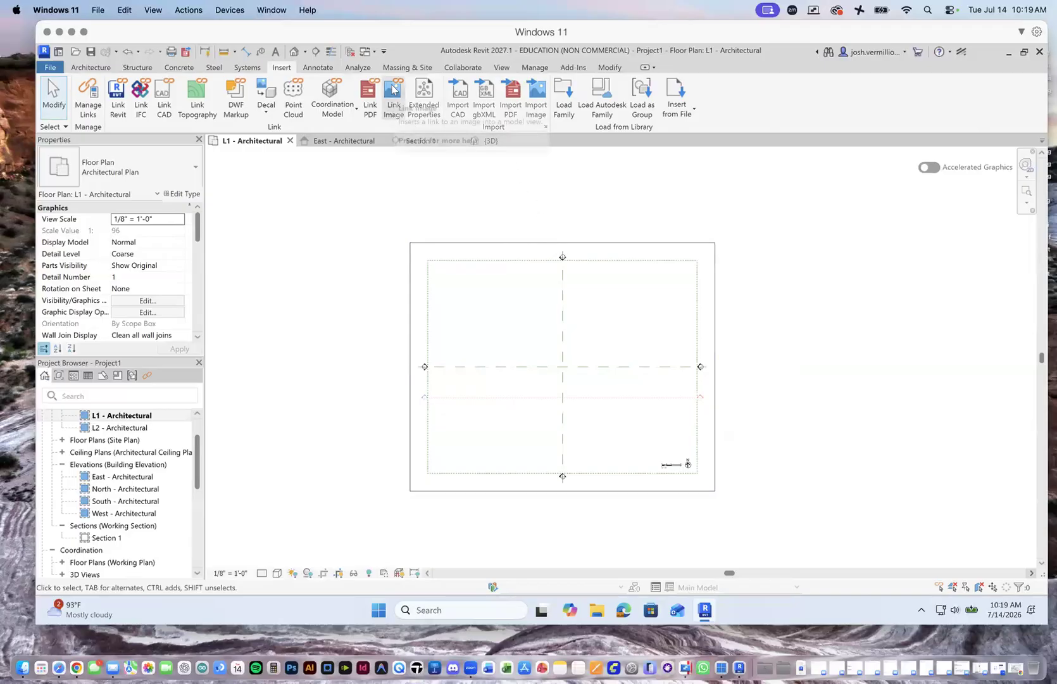
Examine the linked IFC site context in the 3D view, both its full extent and its city blocks.
left_click(497, 142)
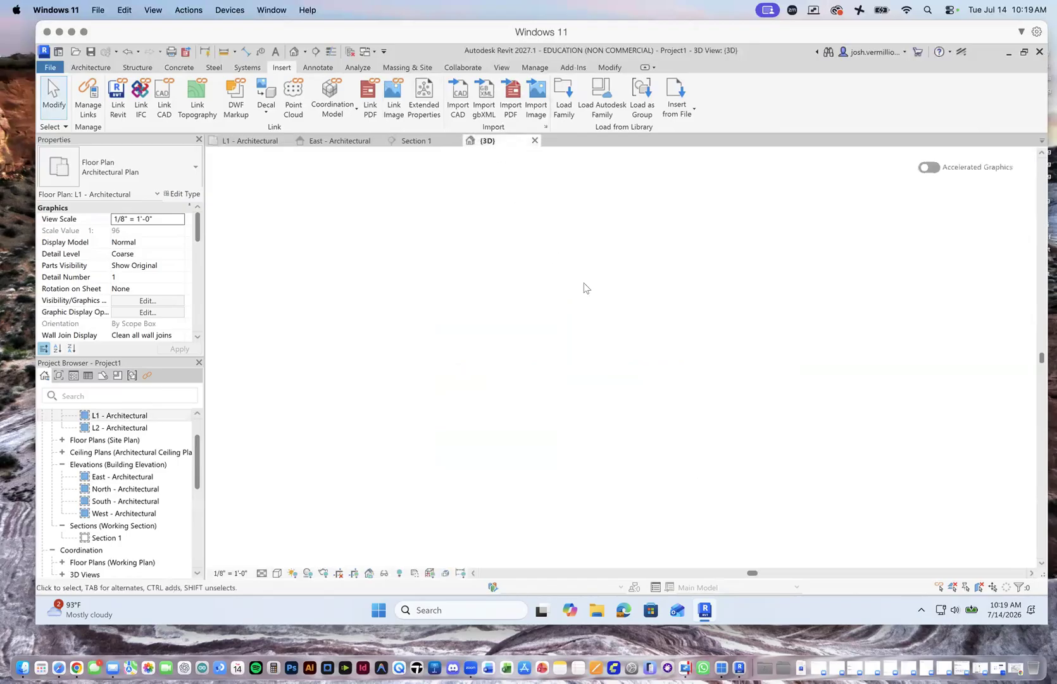
scroll(605, 318, "down", 10)
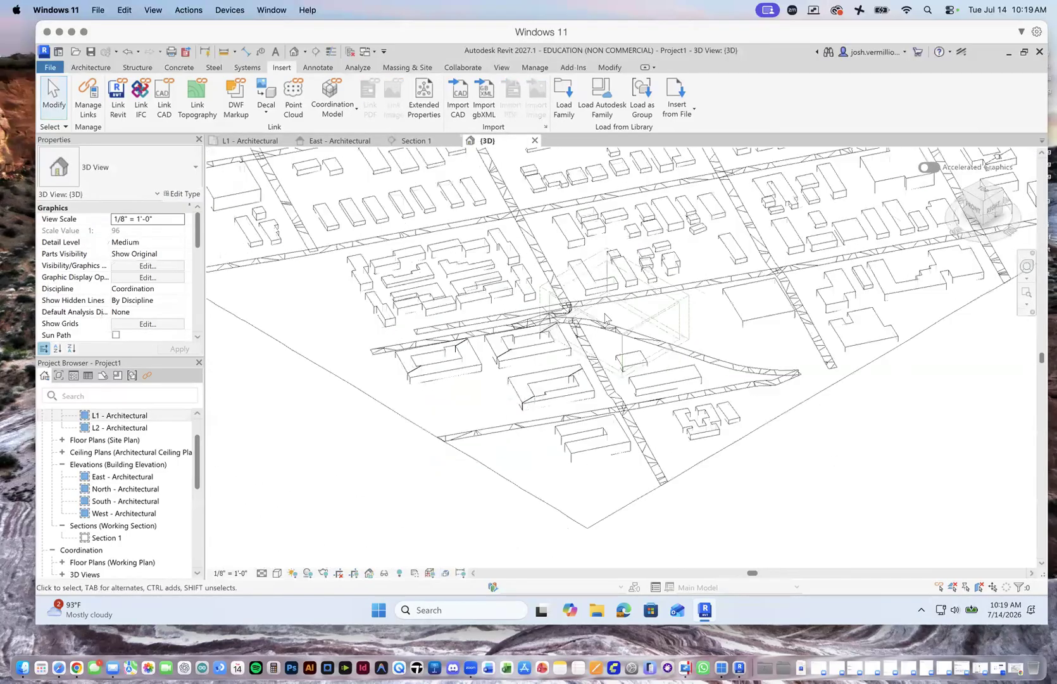
scroll(630, 365, "down", 3)
scroll(600, 311, "up", 5)
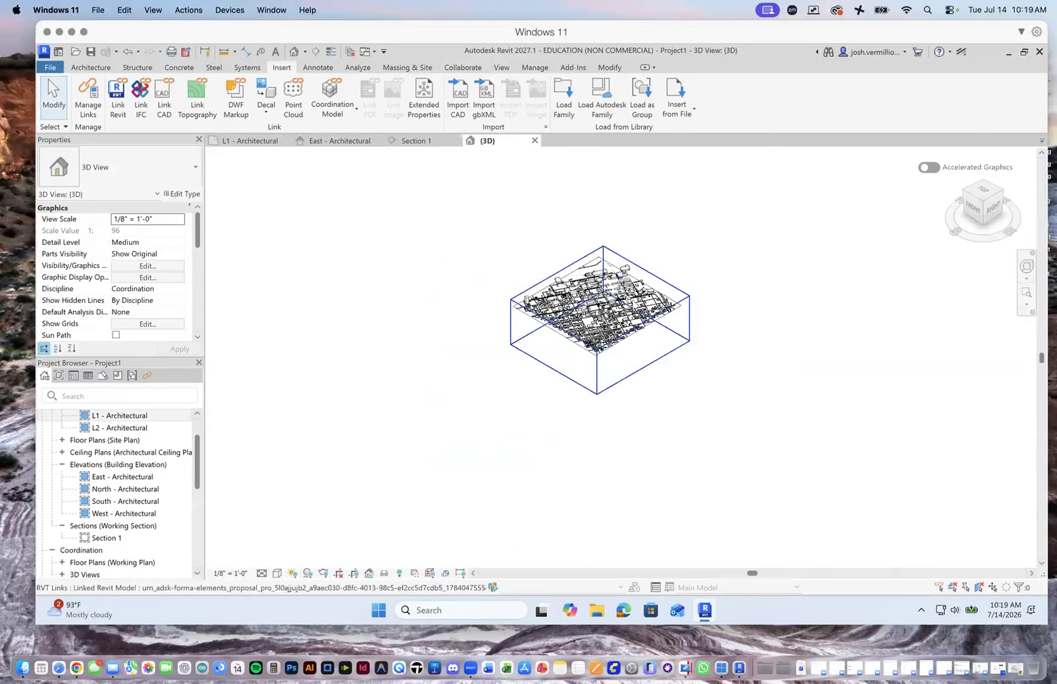
scroll(596, 308, "up", 6)
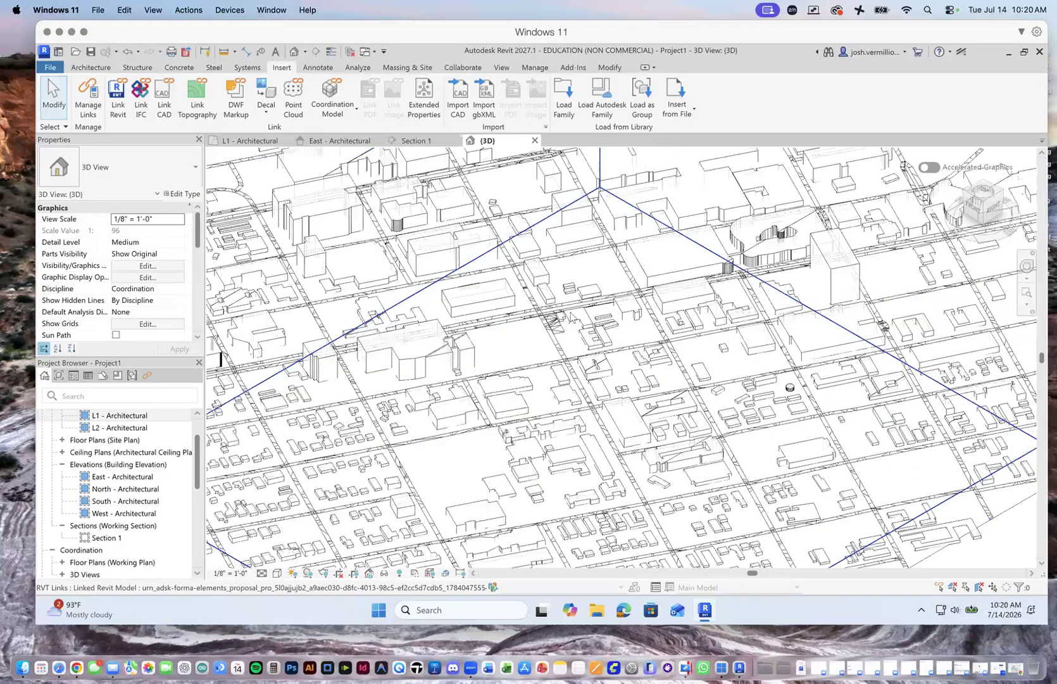
scroll(566, 336, "up", 3)
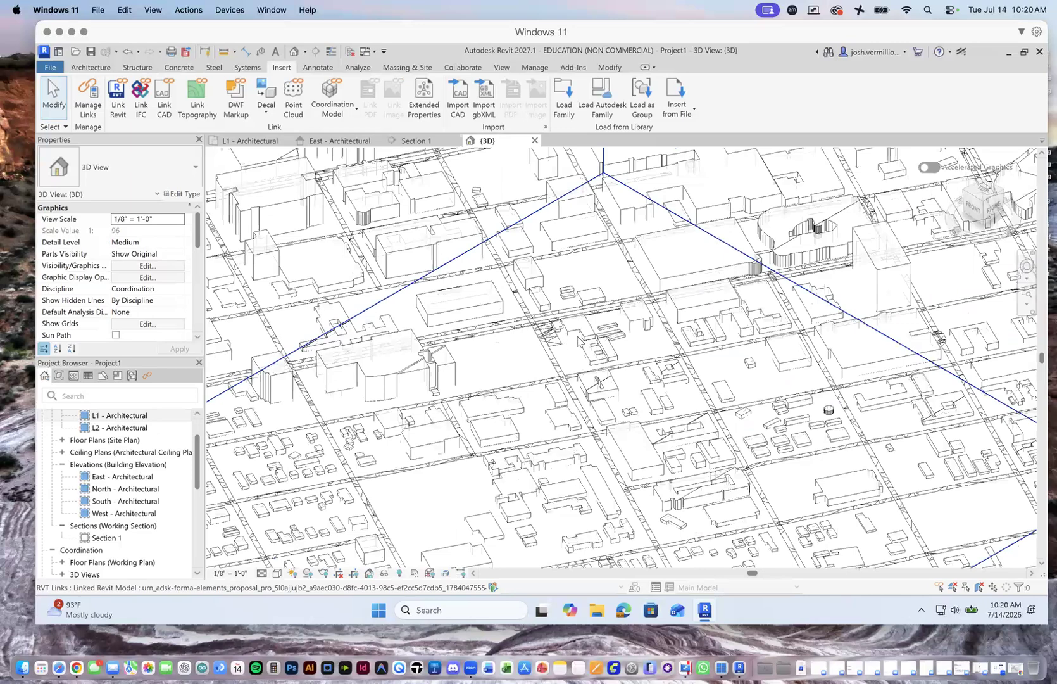
scroll(570, 338, "down", 7)
scroll(573, 338, "down", 5)
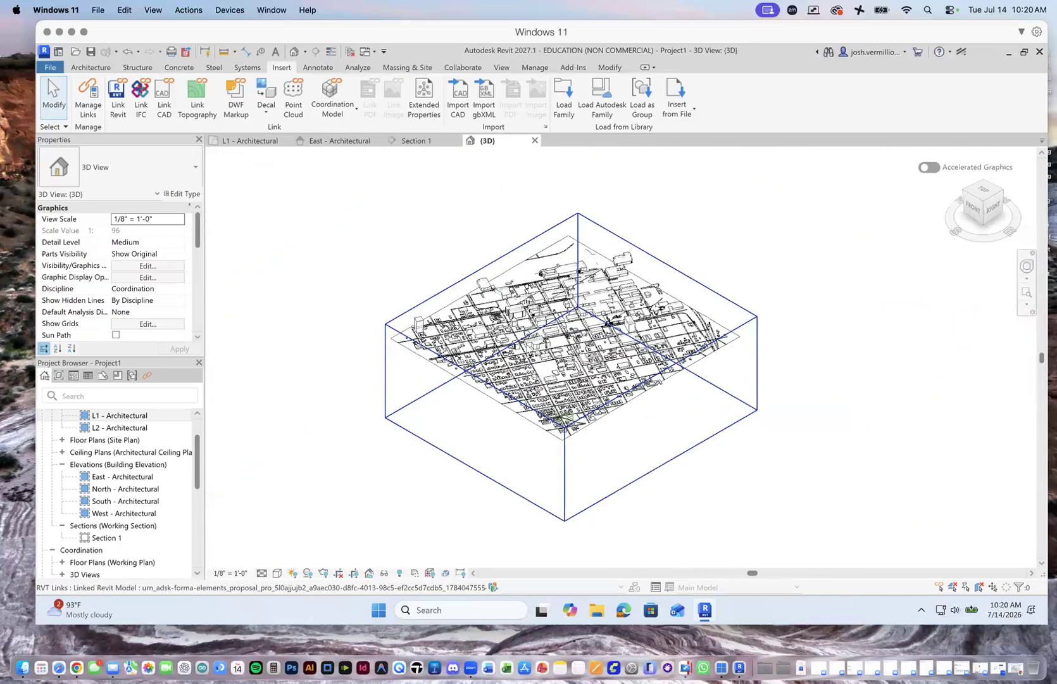
scroll(538, 354, "up", 2)
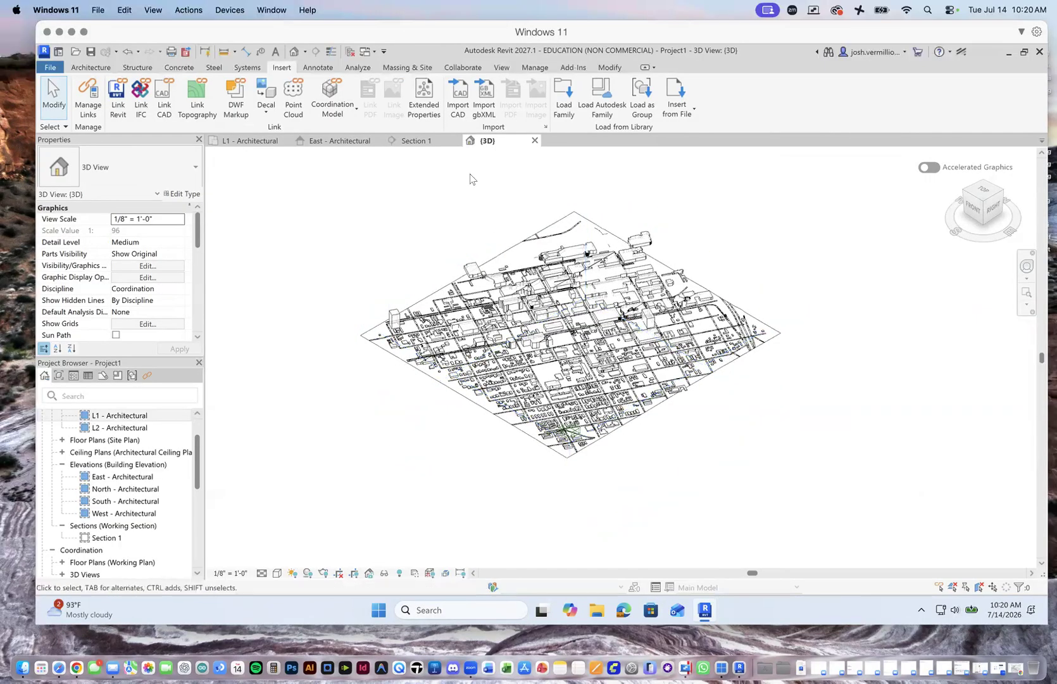
Compare the level lines of the linked IFC model with the project's own levels in Section 1.
left_click(415, 141)
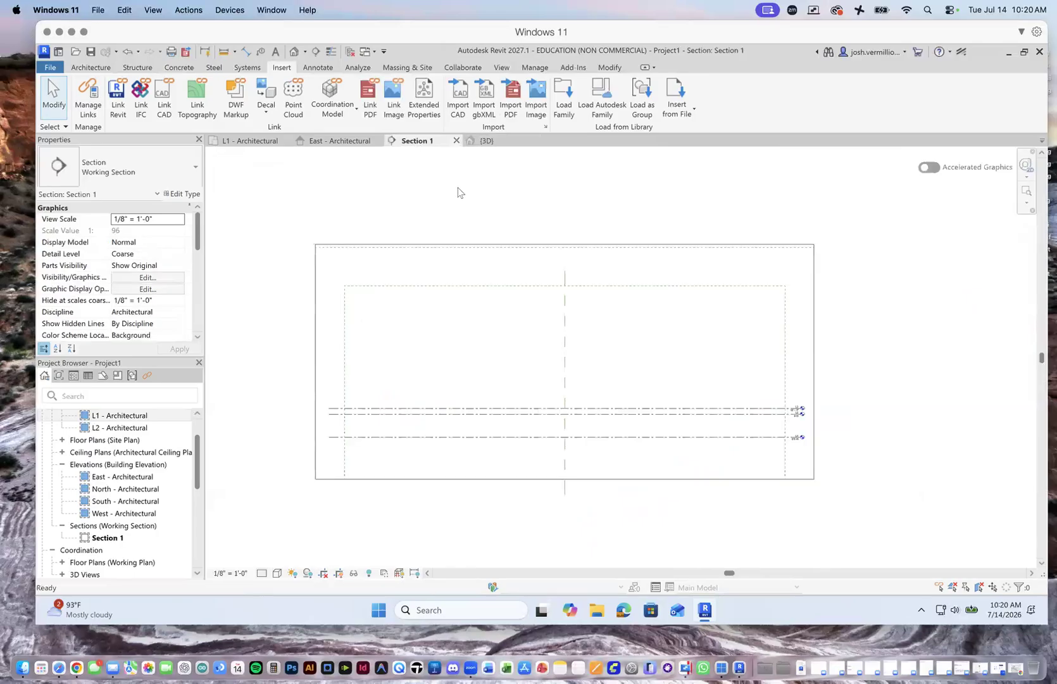
scroll(804, 425, "up", 2)
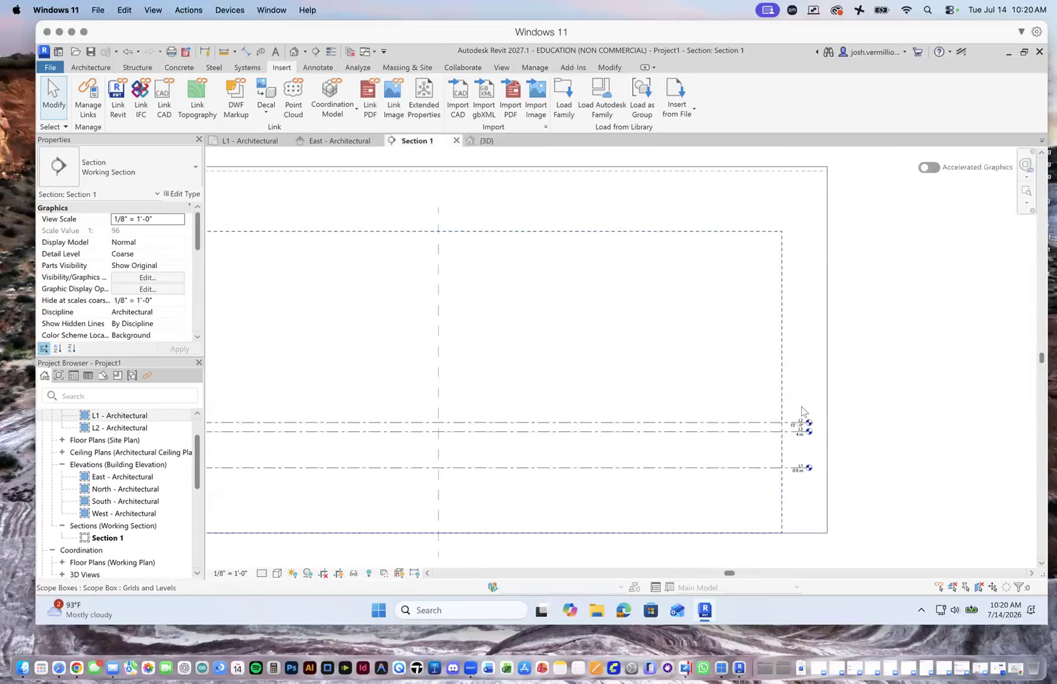
scroll(811, 464, "up", 3)
scroll(811, 464, "up", 2)
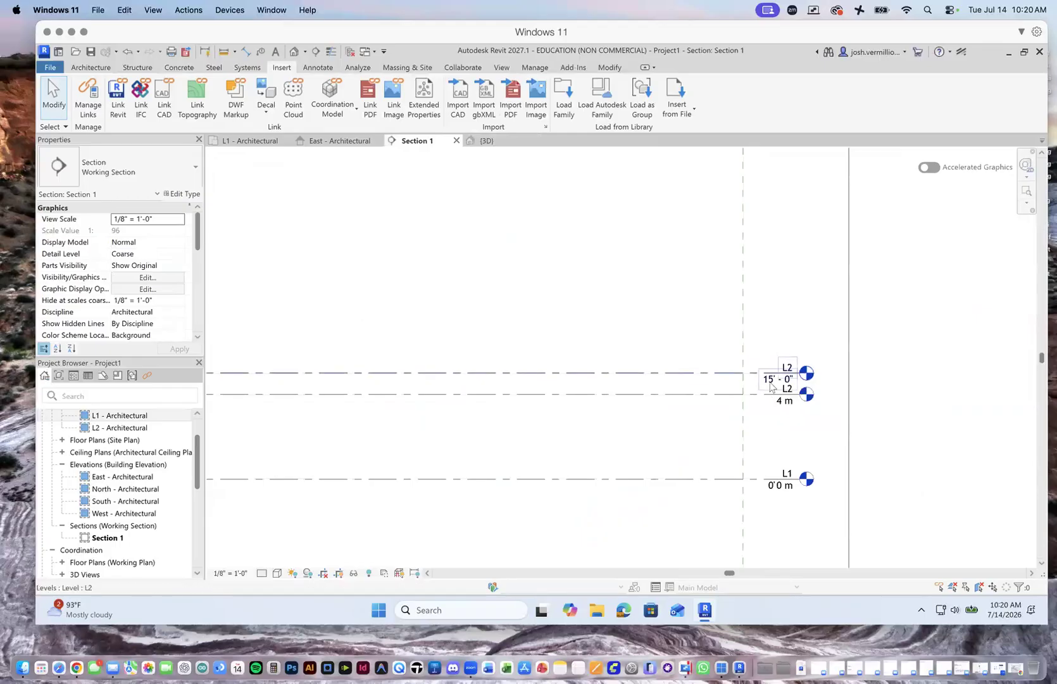
scroll(903, 359, "down", 4)
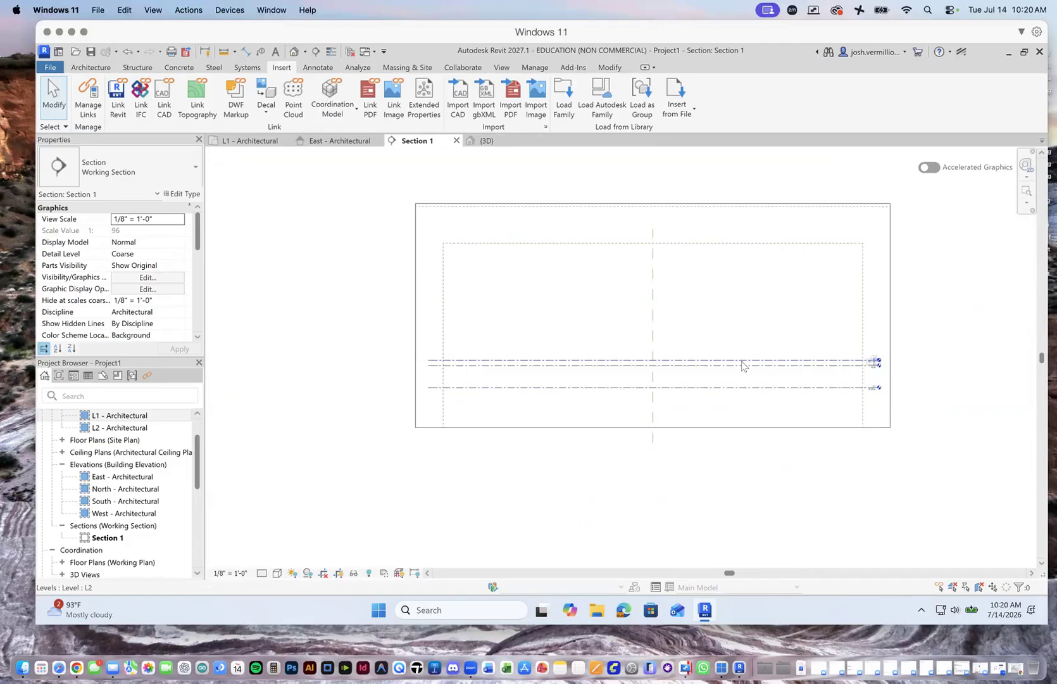
scroll(906, 374, "up", 4)
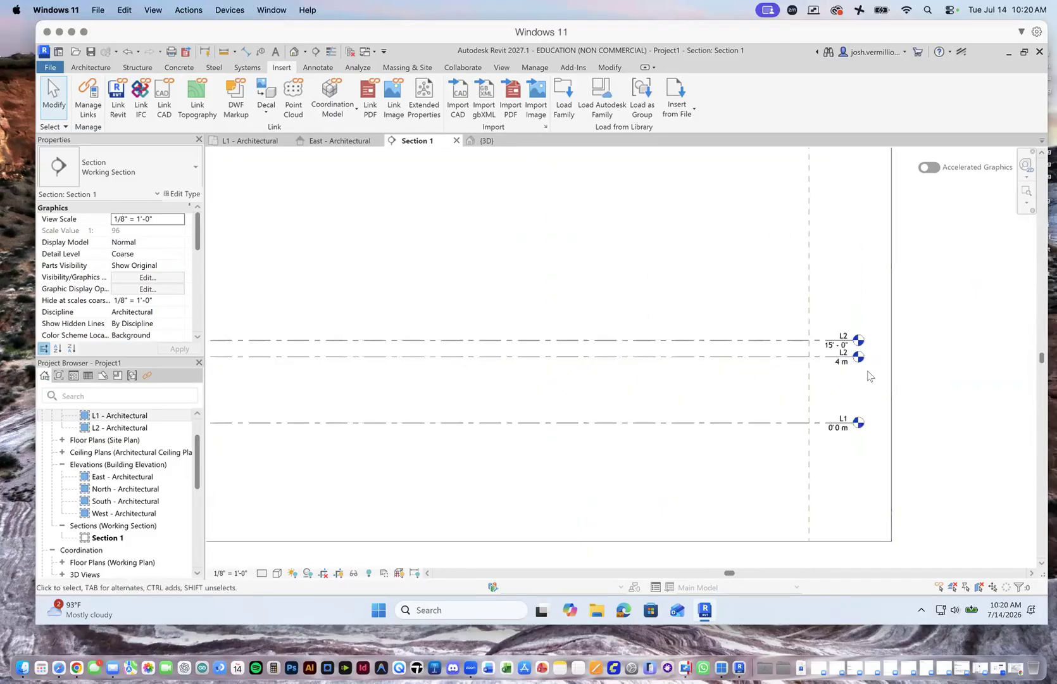
scroll(840, 431, "up", 2)
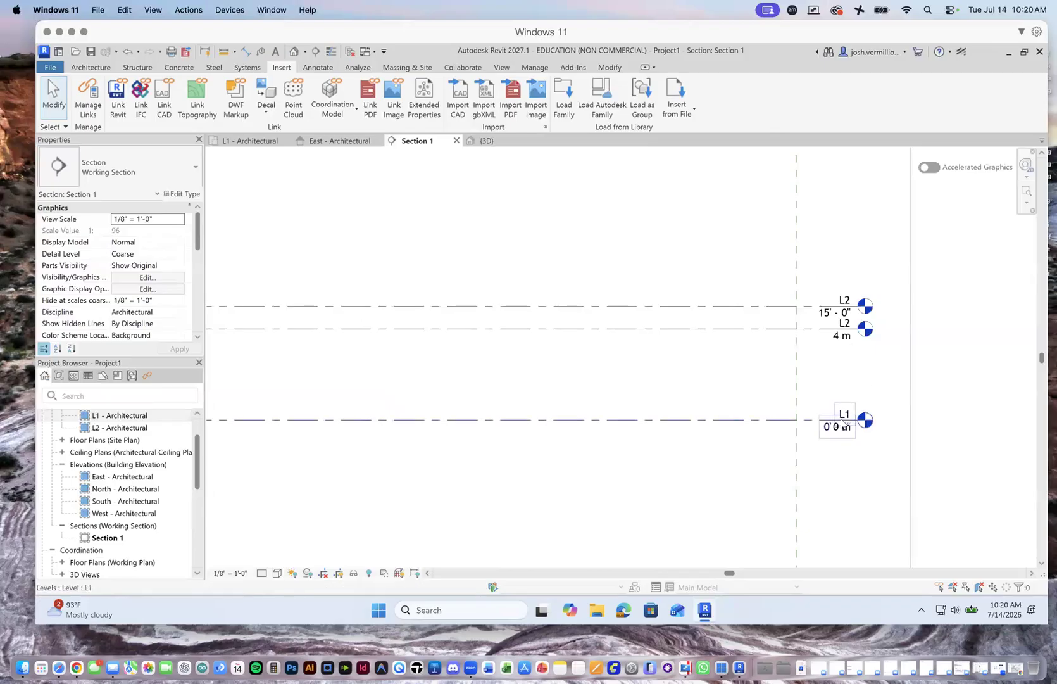
Try deleting the project's L1 level in Section 1 and undo the deletion.
left_click(811, 421)
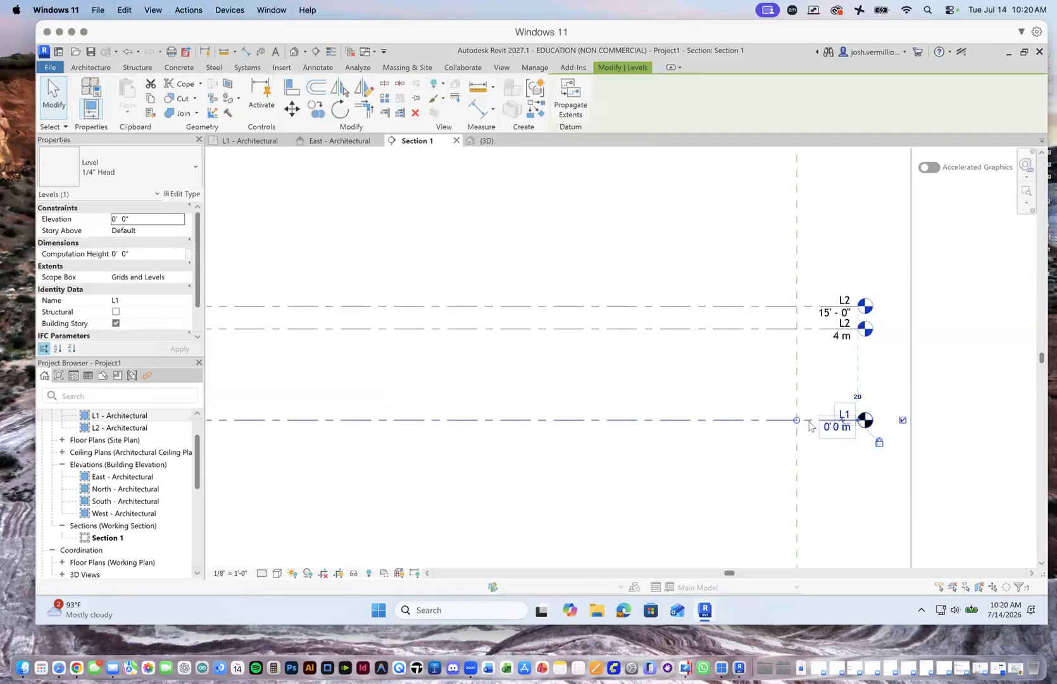
key("Delete")
left_click(597, 364)
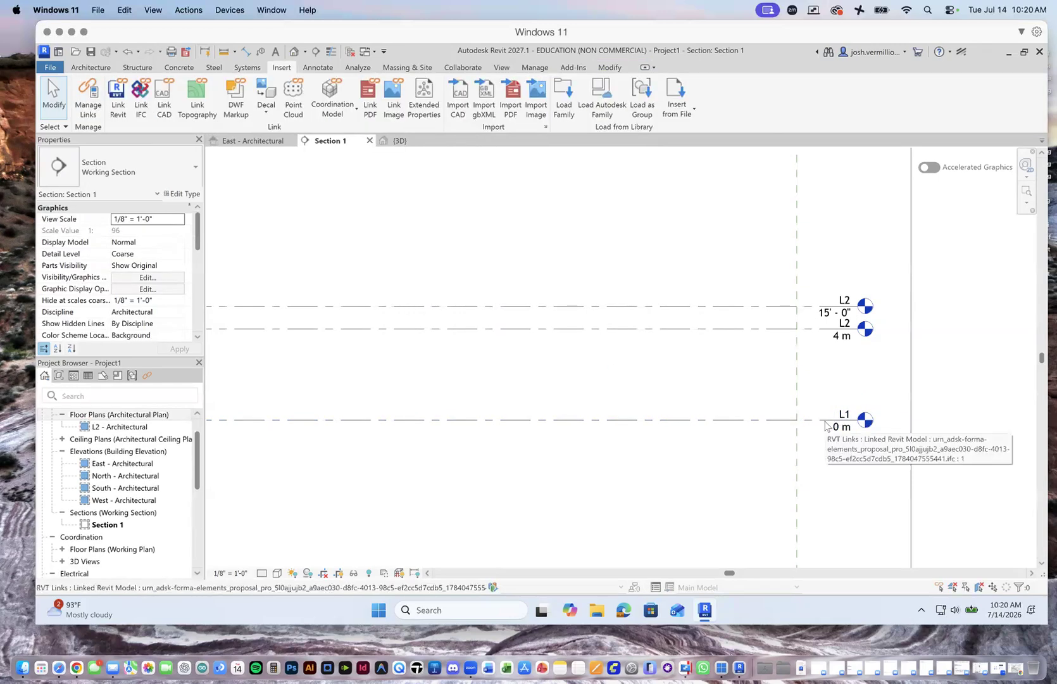
key("ctrl+z")
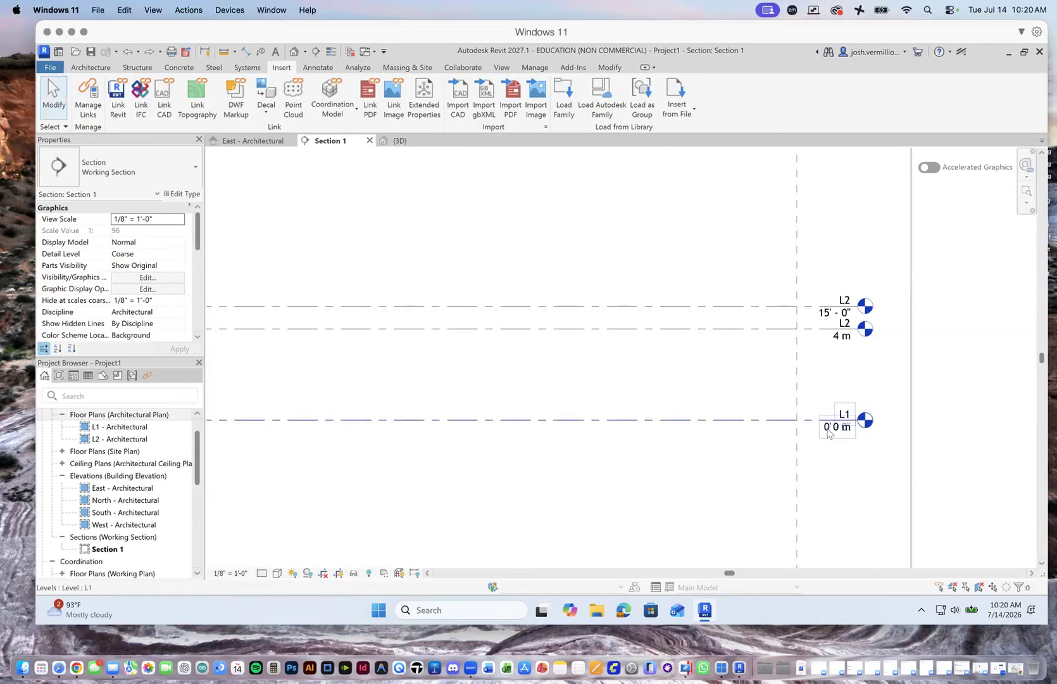
Try removing the project's L1 level at the overlapping L1 tags, and undo the removal.
scroll(859, 436, "up", 5)
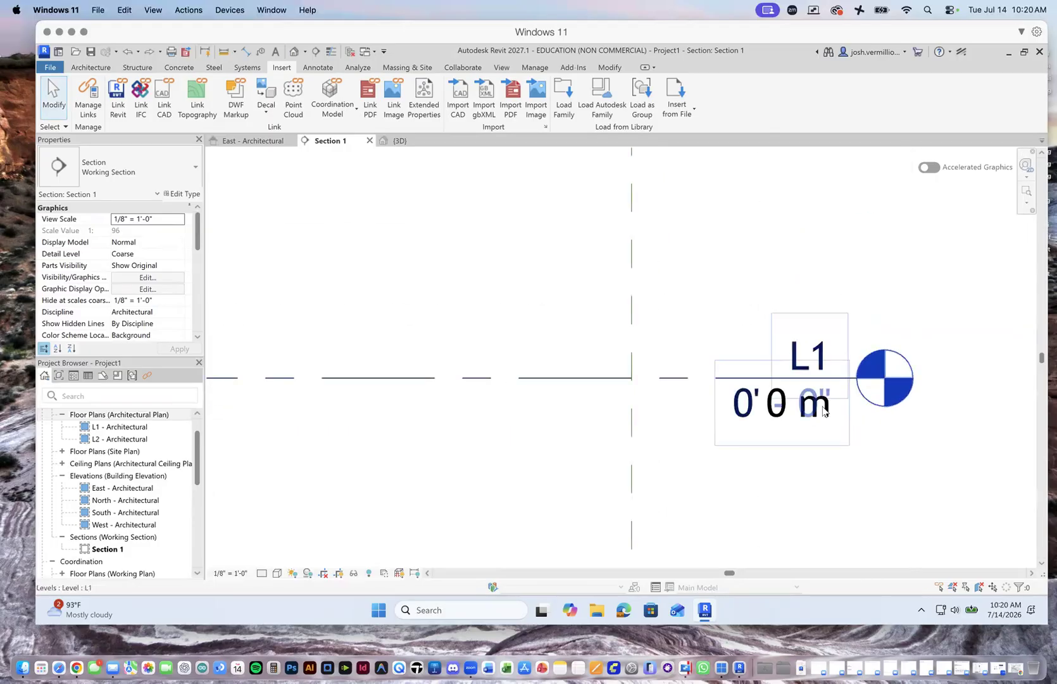
left_click(824, 413)
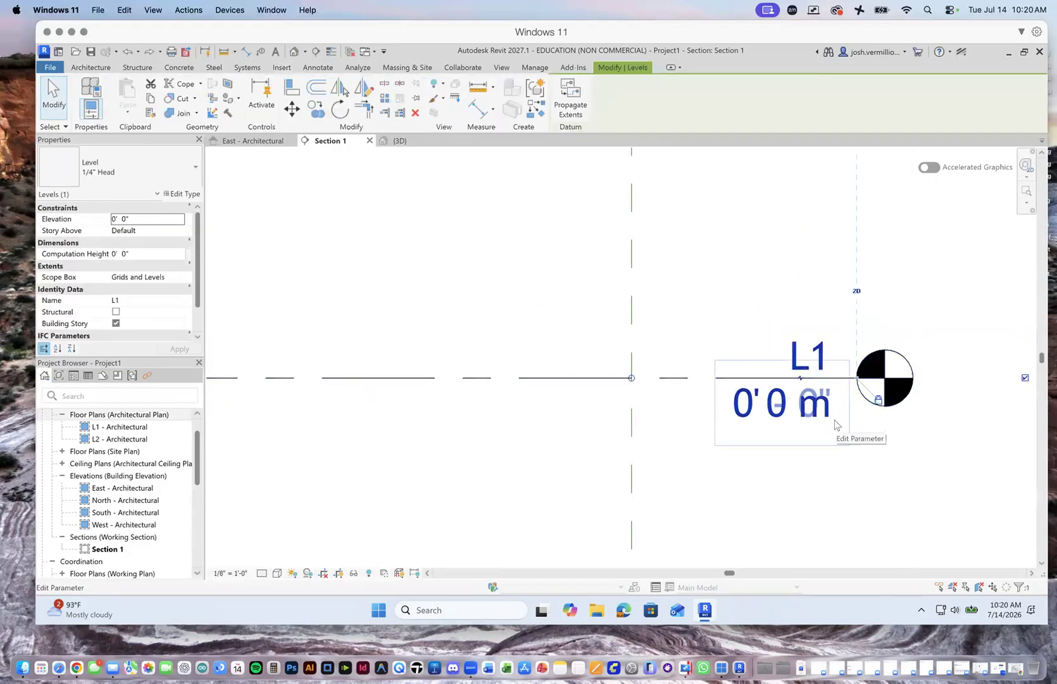
key("Delete")
left_click(595, 364)
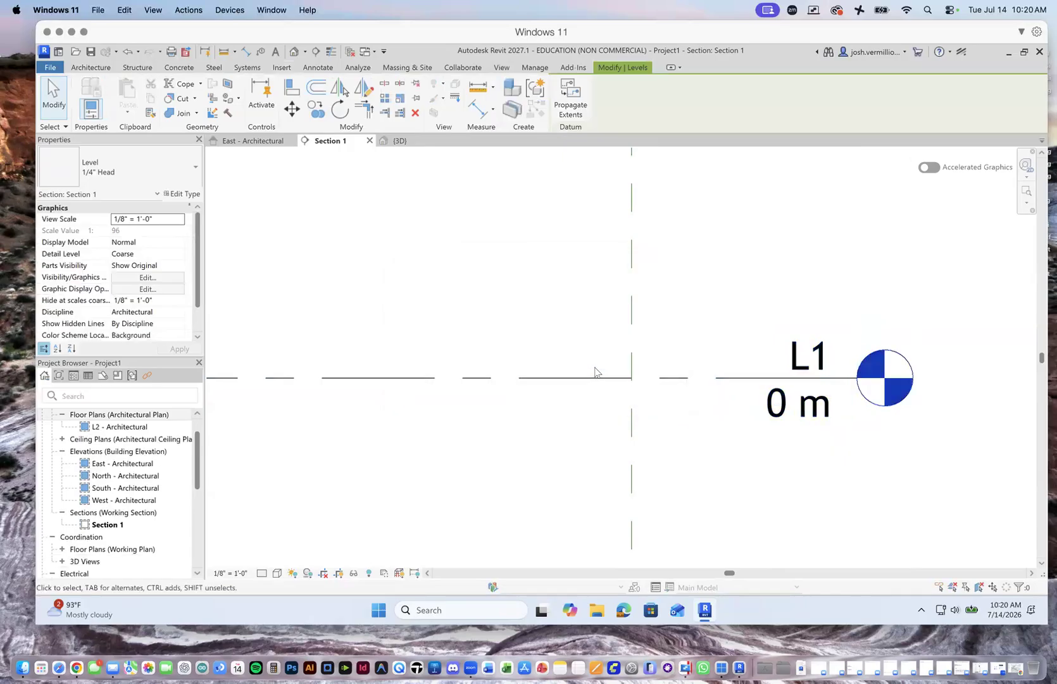
key("ctrl+z")
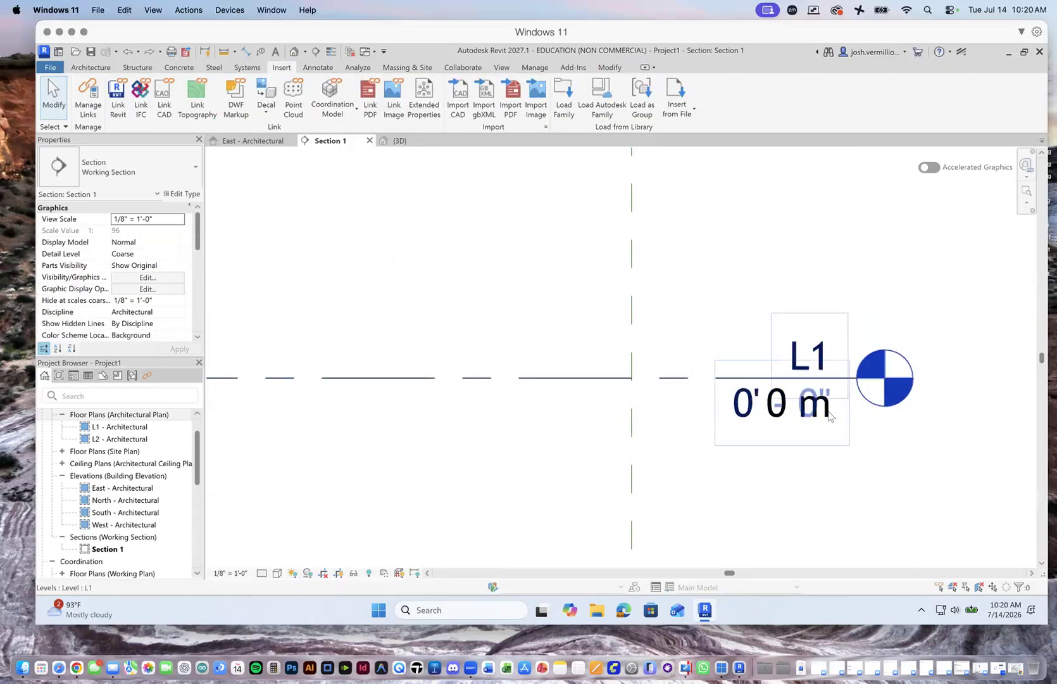
Move the project's L1 level down to -2' 10 9/16" in Section 1 and delete the linked IFC model.
left_click(829, 415)
left_click_drag(719, 378, 753, 482)
left_click(769, 383)
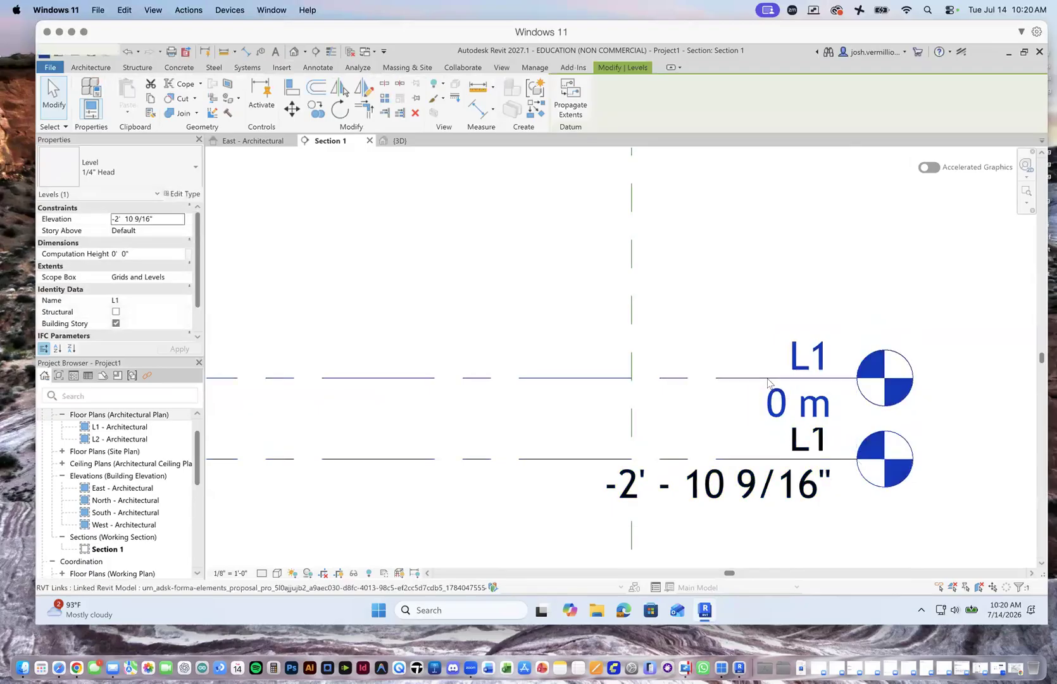
key("Delete")
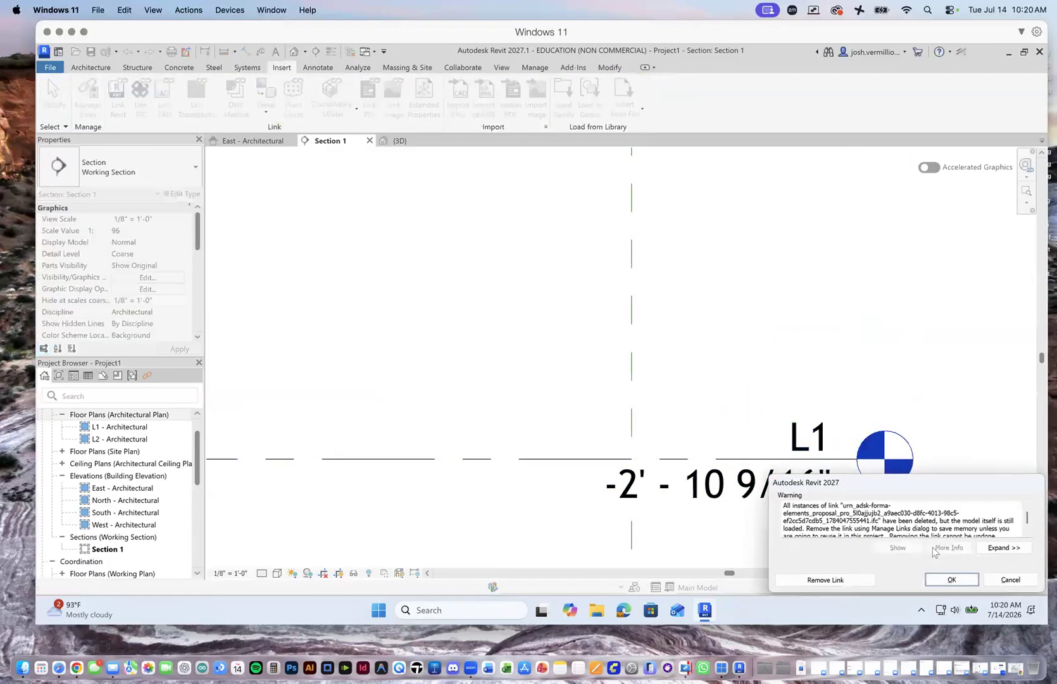
left_click(951, 579)
Set the elevation of the project's L1 level to 0.
left_click(705, 494)
double_click(635, 487)
left_click(631, 485)
left_click(631, 485)
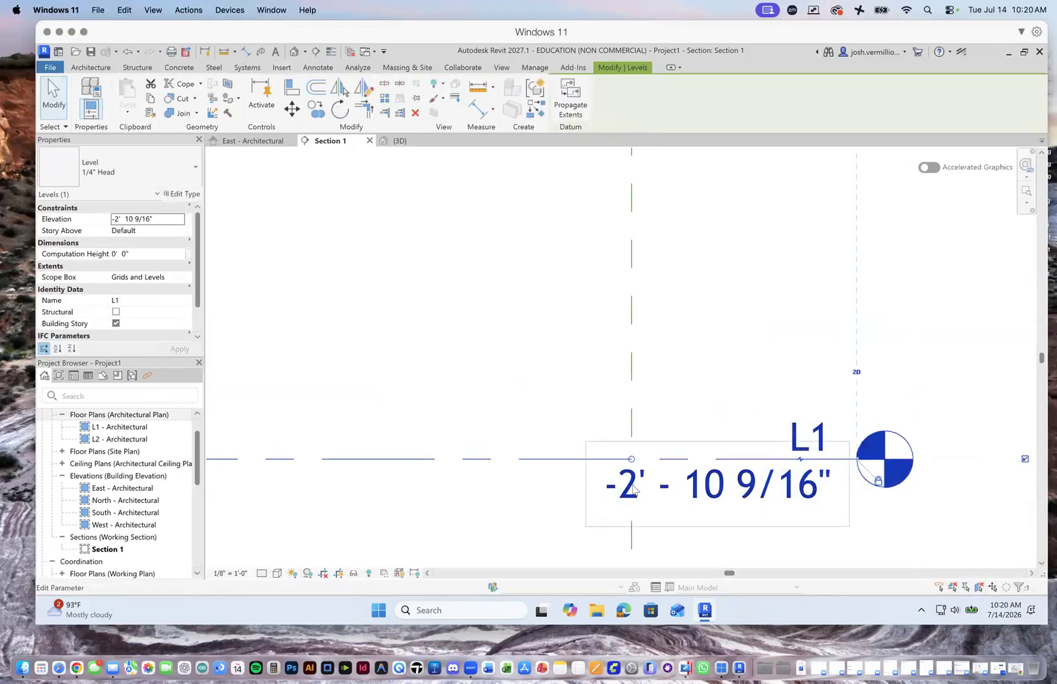
left_click(722, 485)
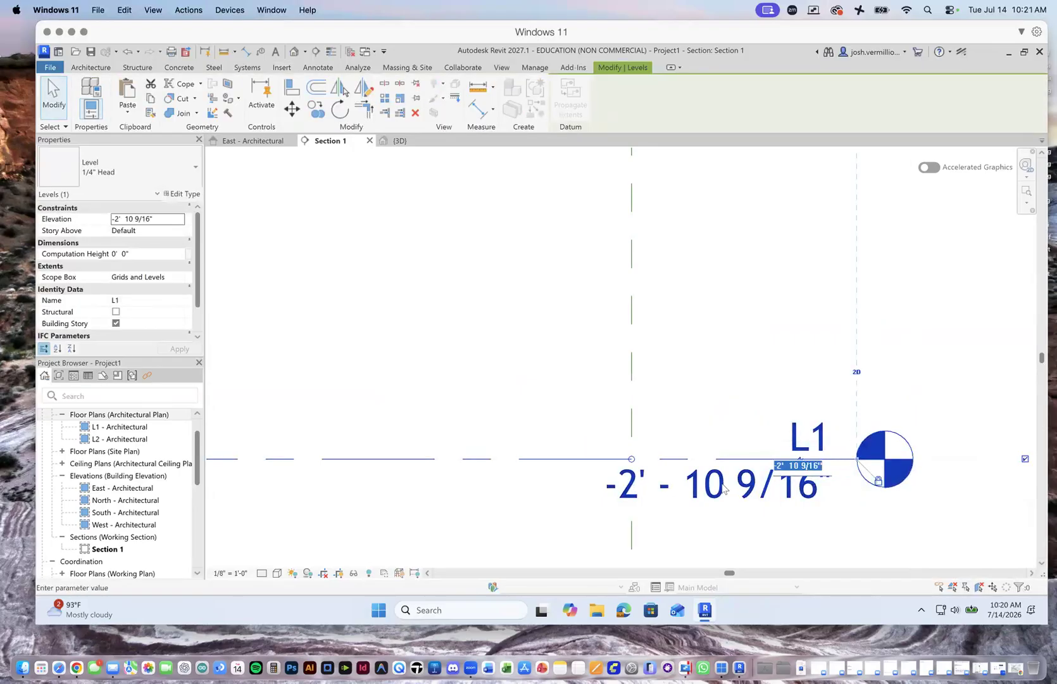
type("0")
key("Return")
Hide the crop region of Section 1 and set its far clipping to No clip.
scroll(852, 446, "down", 3)
scroll(859, 435, "up", 1)
scroll(719, 382, "down", 4)
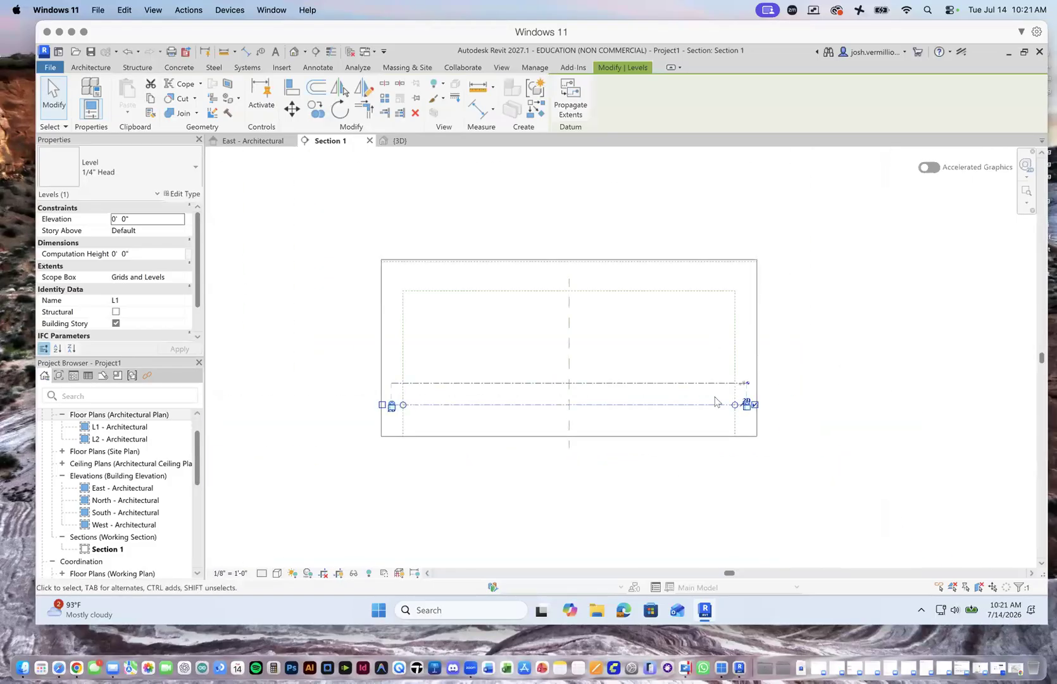
scroll(388, 405, "up", 3)
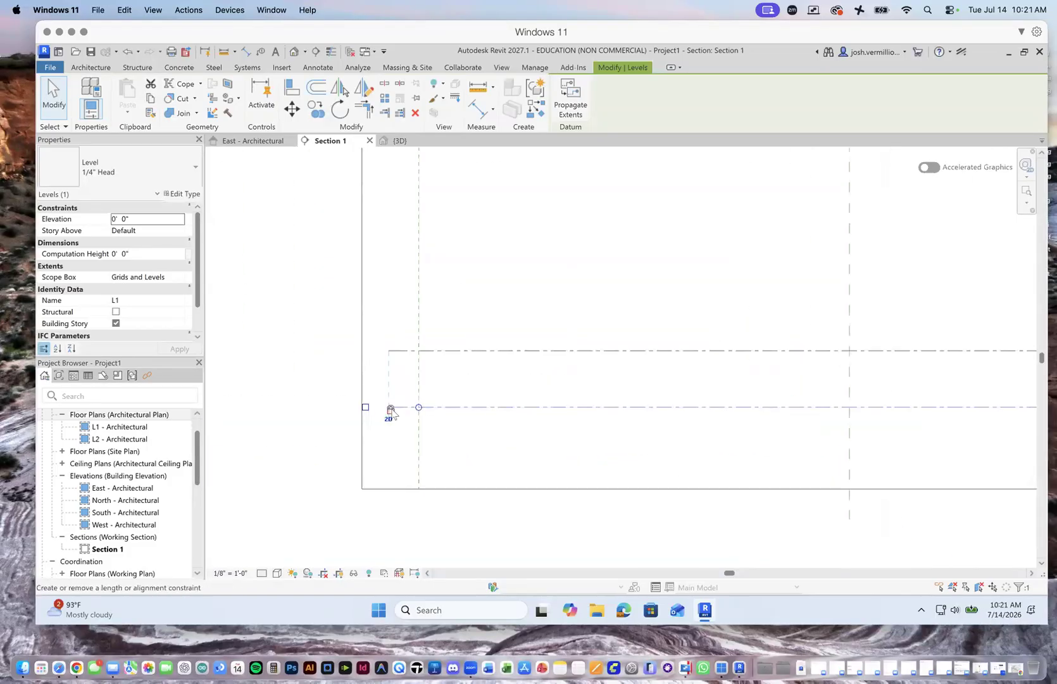
scroll(494, 421, "down", 5)
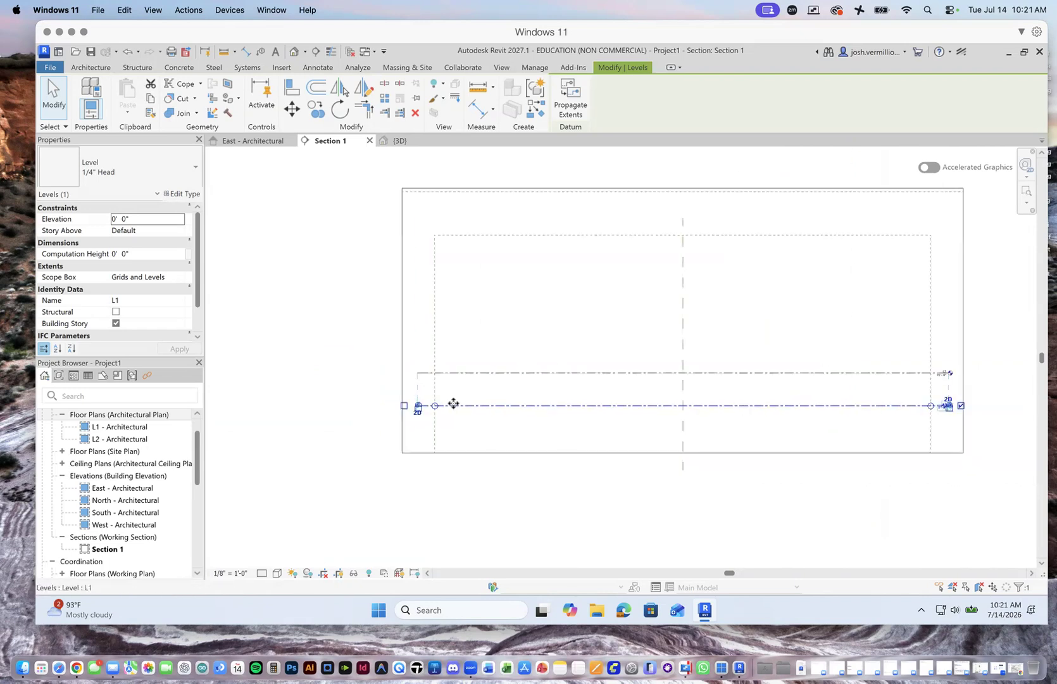
scroll(538, 385, "up", 2)
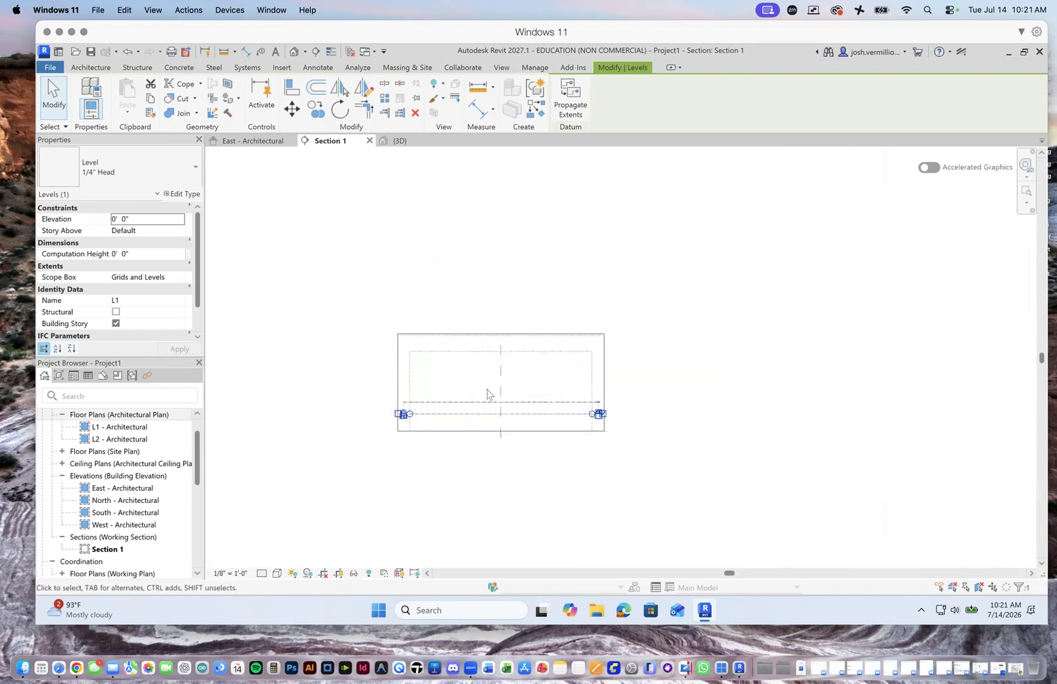
left_click(364, 344)
left_click(109, 550)
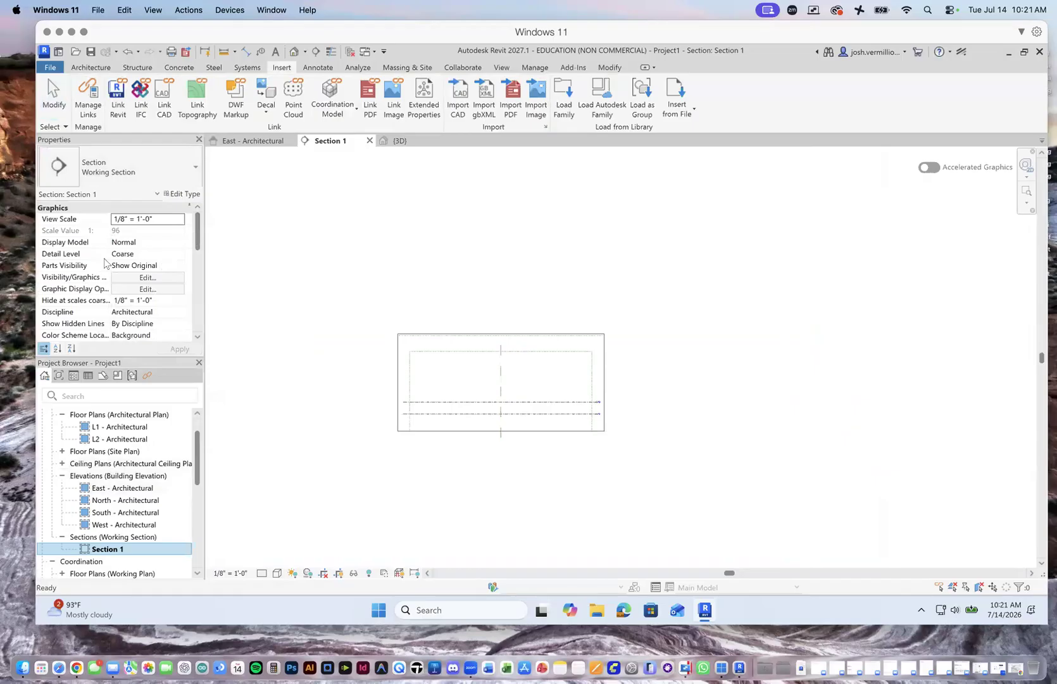
left_click_drag(197, 243, 198, 275)
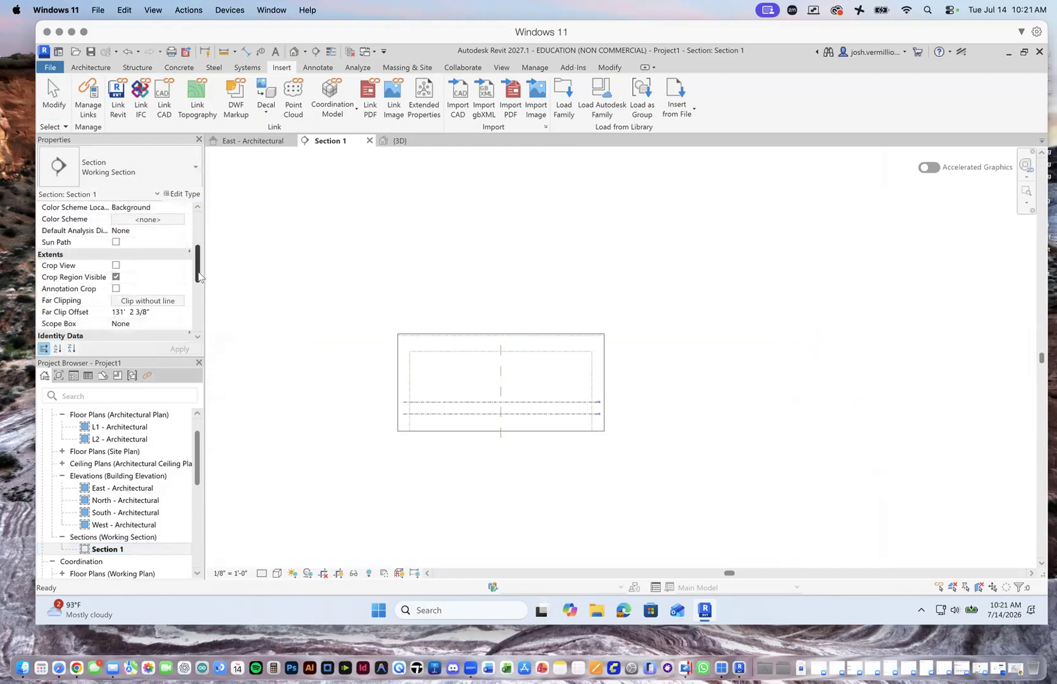
left_click(116, 277)
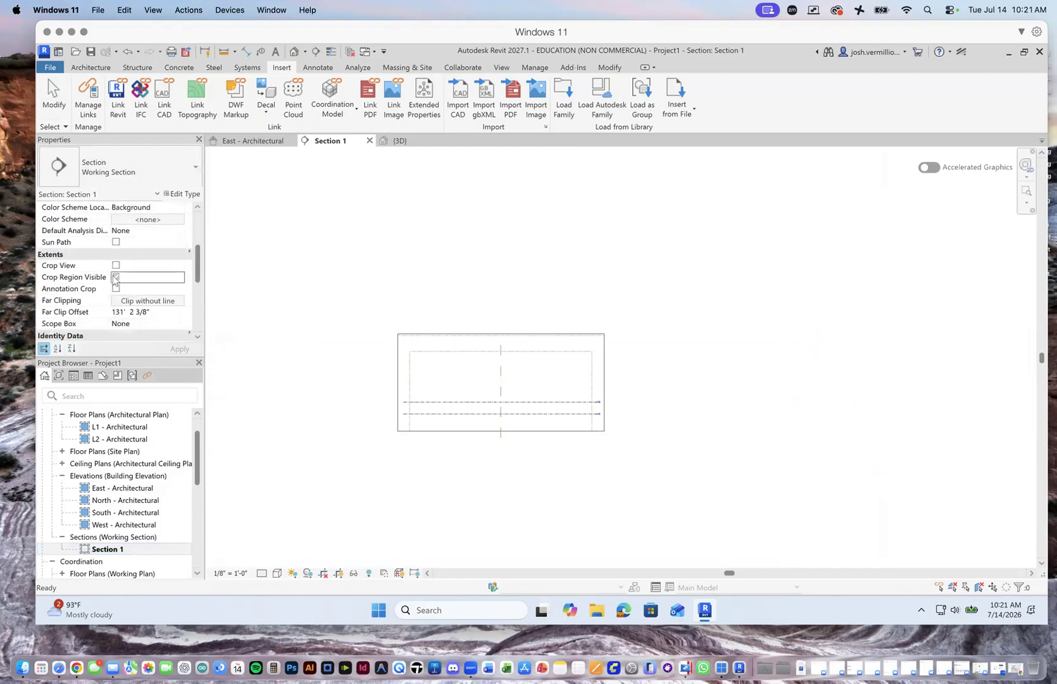
left_click(144, 302)
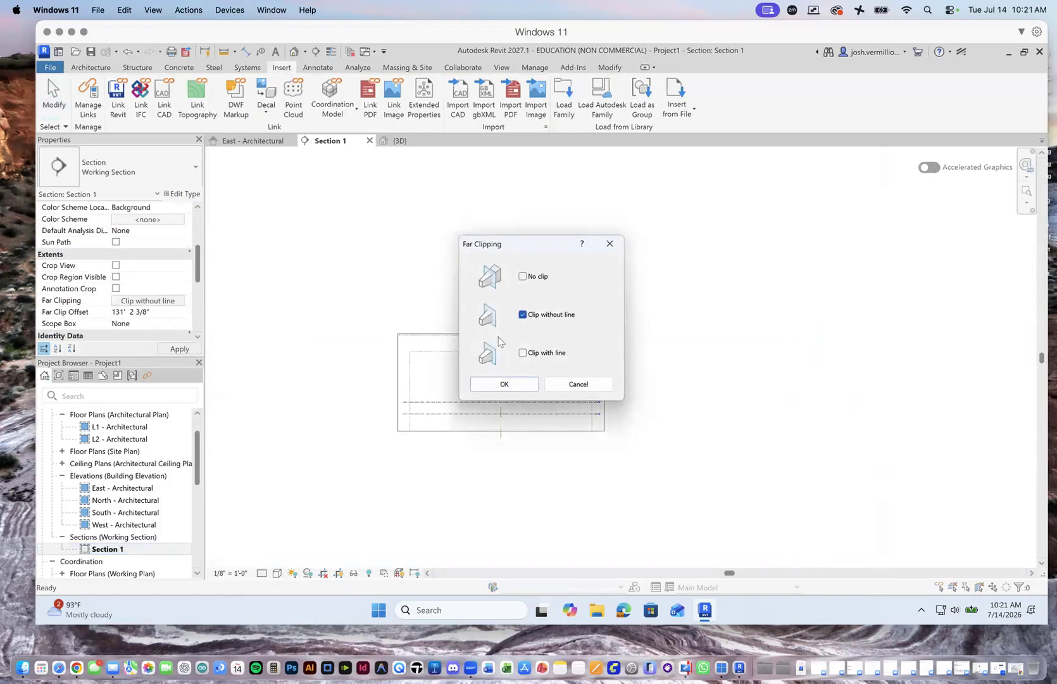
left_click(522, 276)
left_click(504, 384)
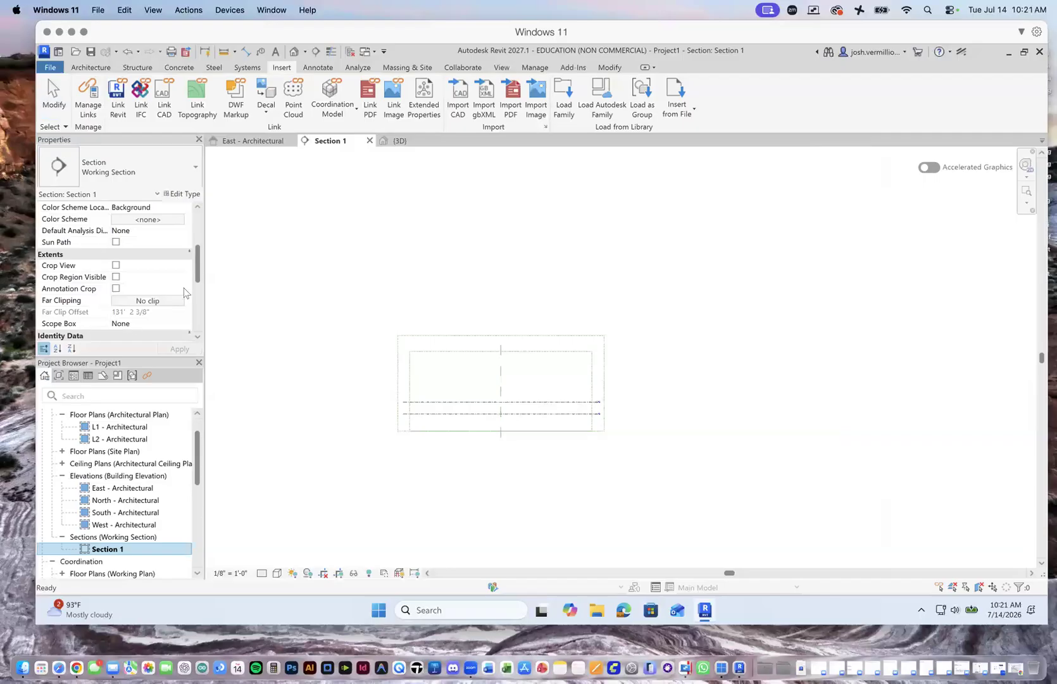
Review Section 1's remaining extents and graphics properties and examine the section at its full extent.
left_click_drag(198, 268, 196, 284)
left_click(119, 279)
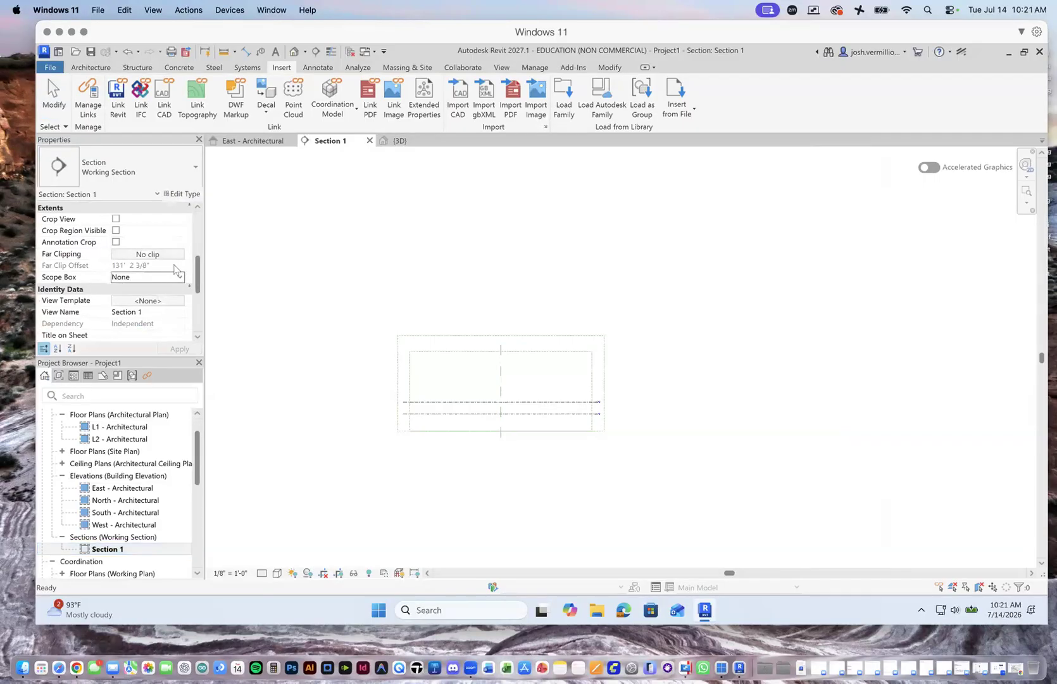
left_click_drag(197, 278, 197, 253)
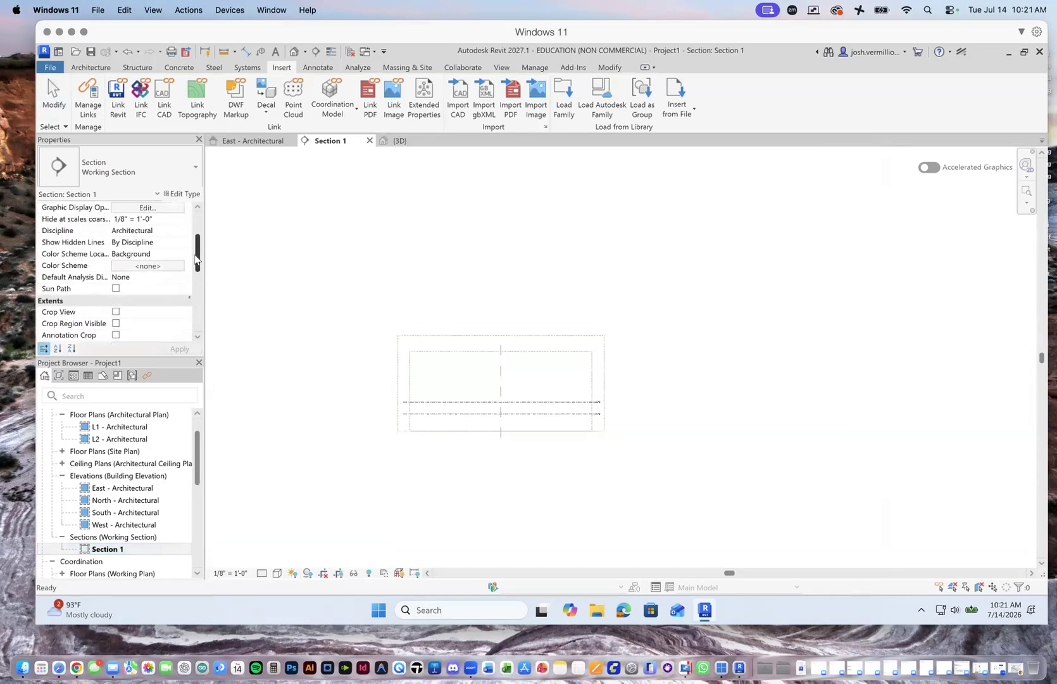
scroll(318, 353, "up", 3)
scroll(330, 358, "down", 5)
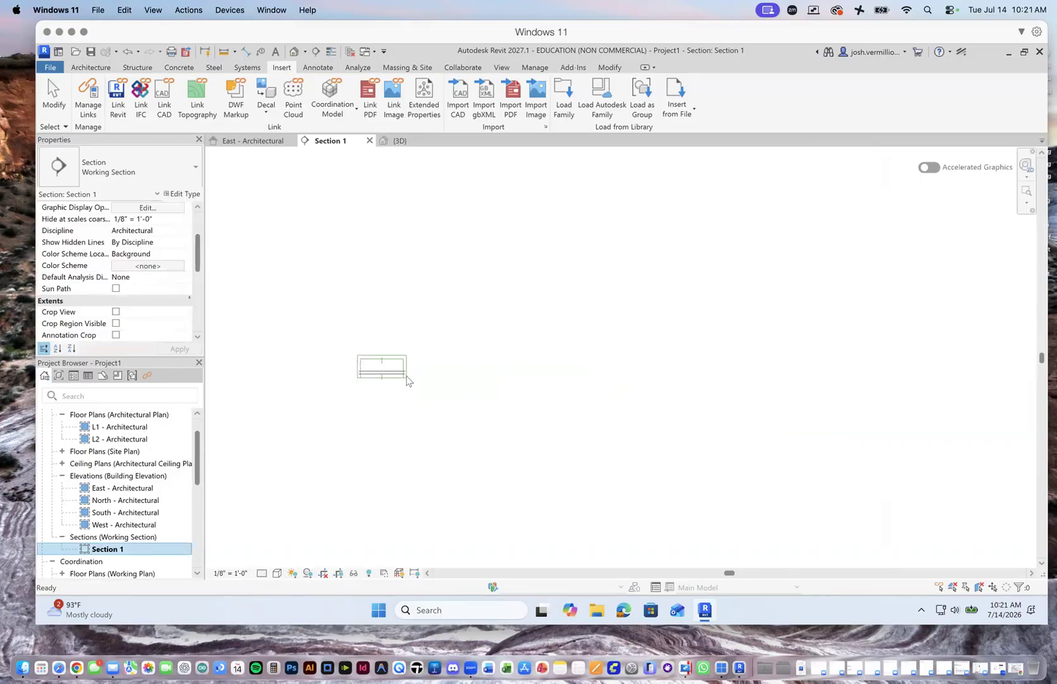
scroll(387, 382, "up", 1)
scroll(429, 378, "up", 5)
scroll(416, 363, "up", 1)
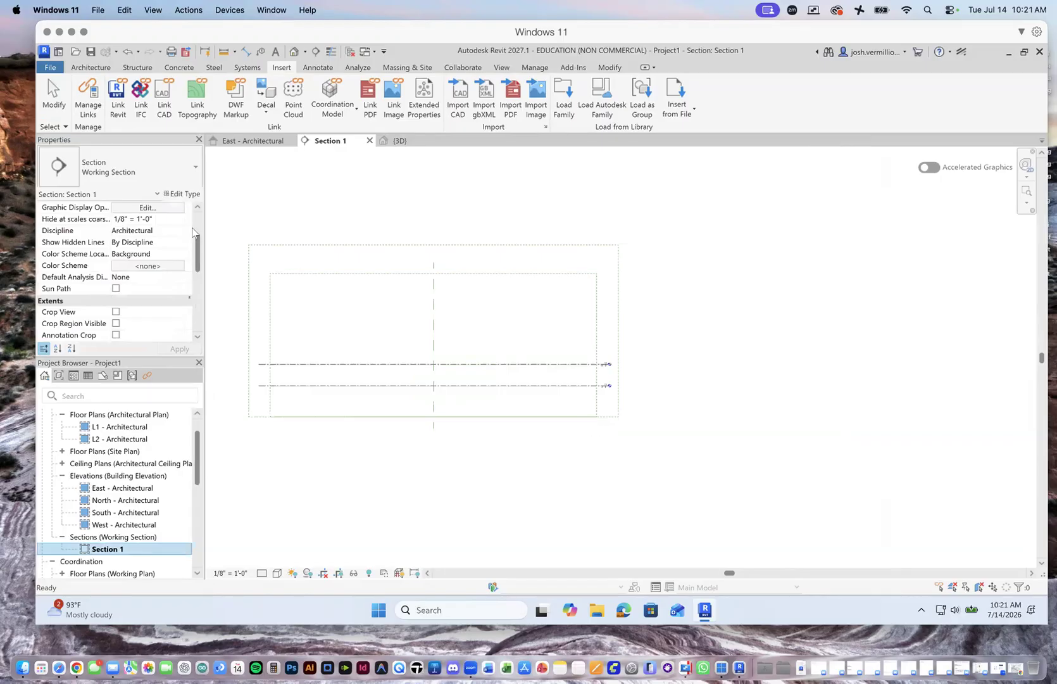
Restore the deleted IFC link in the 3D view and locate the scope boxes among its city blocks.
left_click(397, 141)
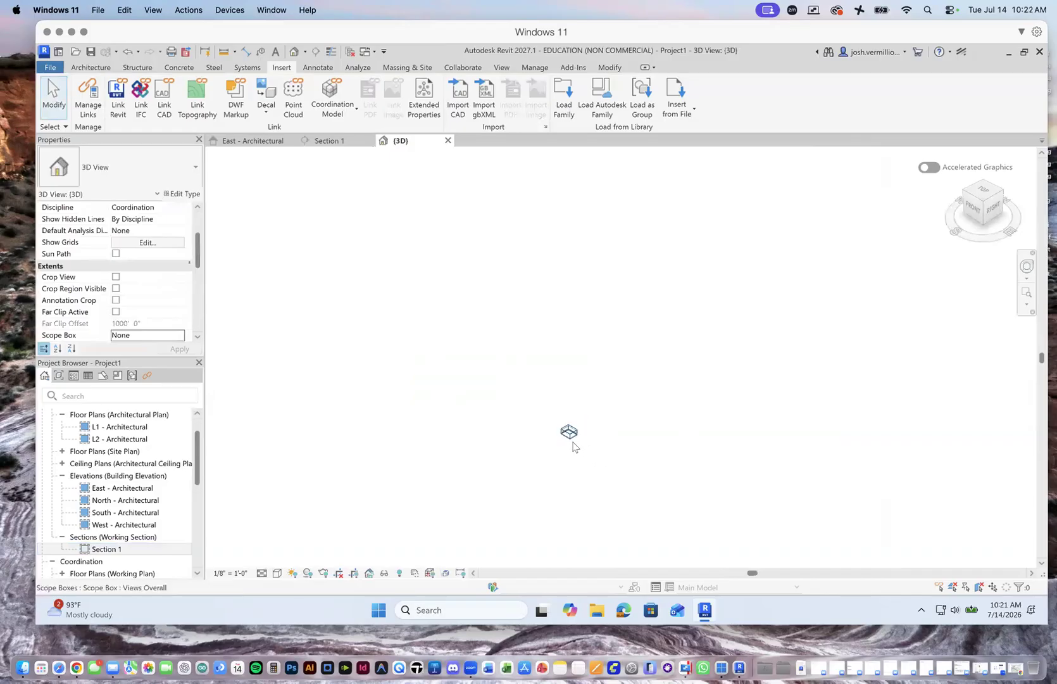
scroll(569, 439, "up", 5)
scroll(606, 396, "down", 5)
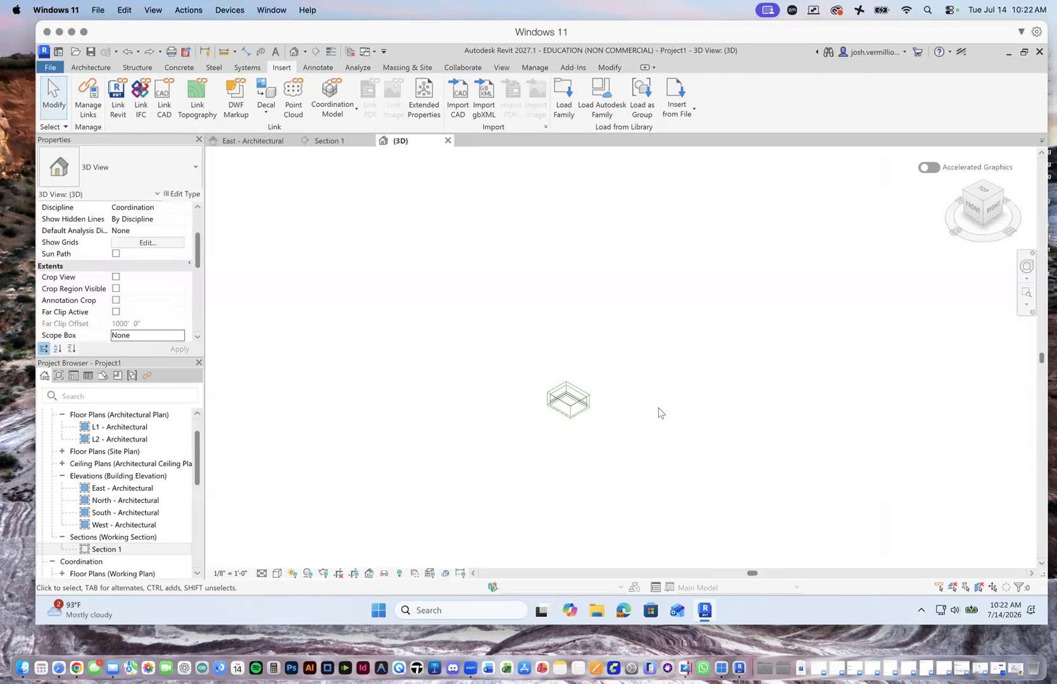
scroll(656, 381, "down", 1)
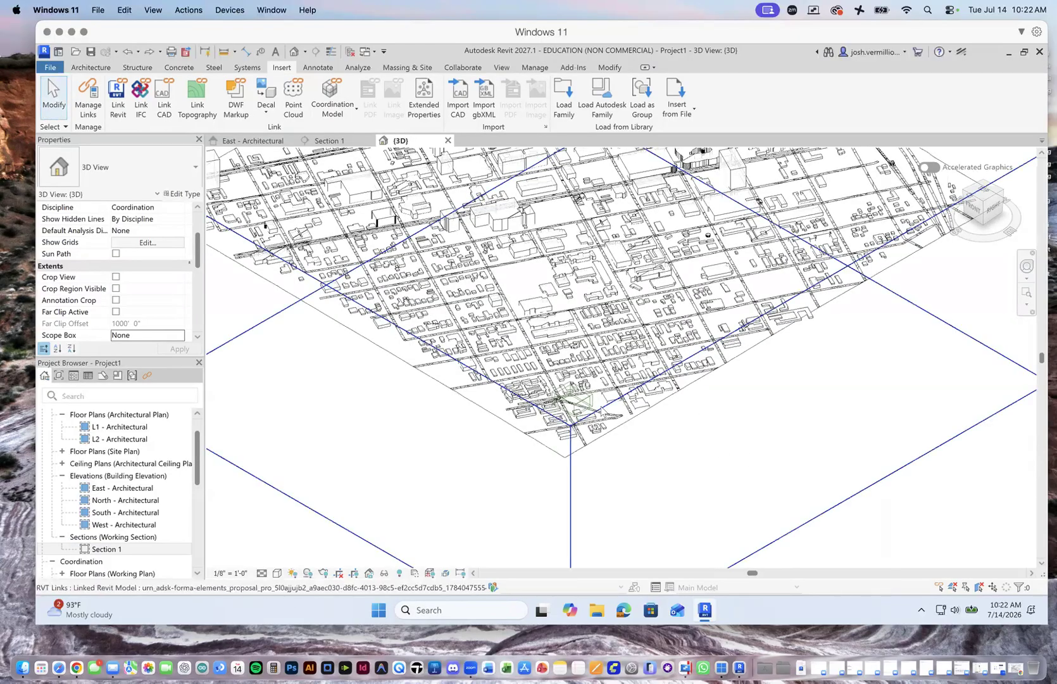
scroll(600, 411, "up", 3)
scroll(551, 399, "up", 2)
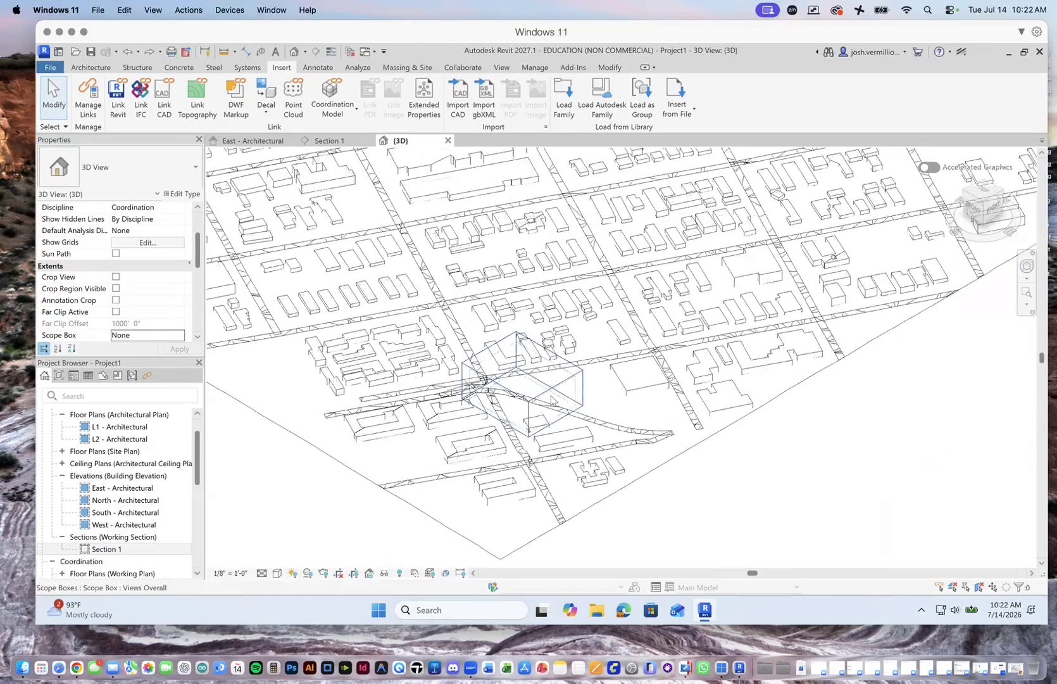
scroll(551, 399, "up", 2)
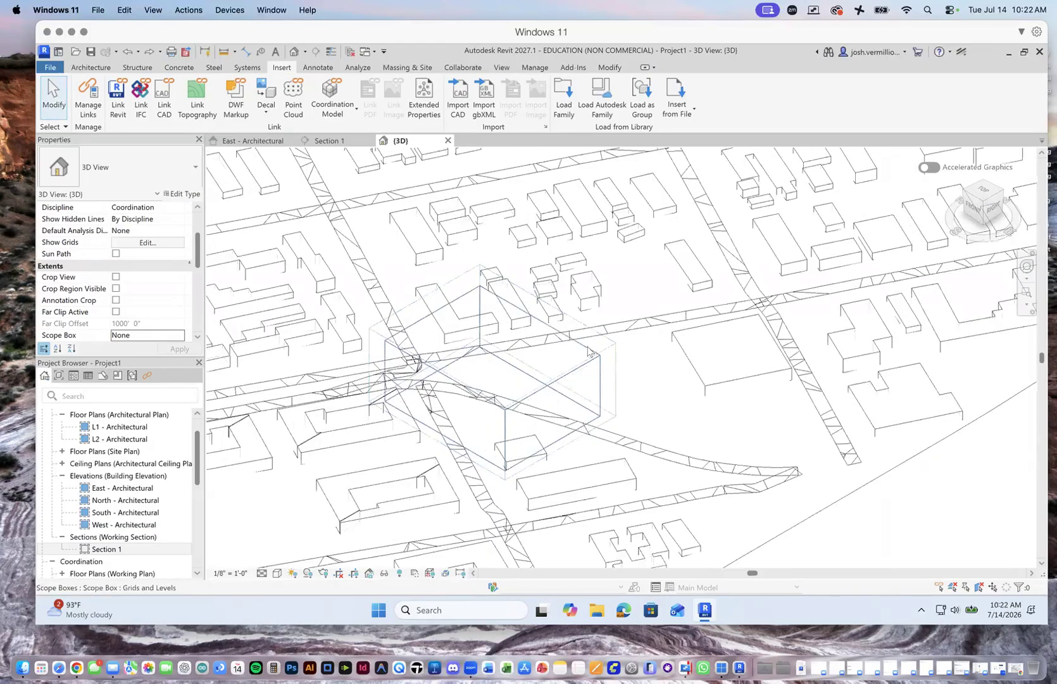
Try enlarging the Views Overall scope box toward the street behind the site, and revert it to its former size.
left_click(593, 351)
left_click(596, 337)
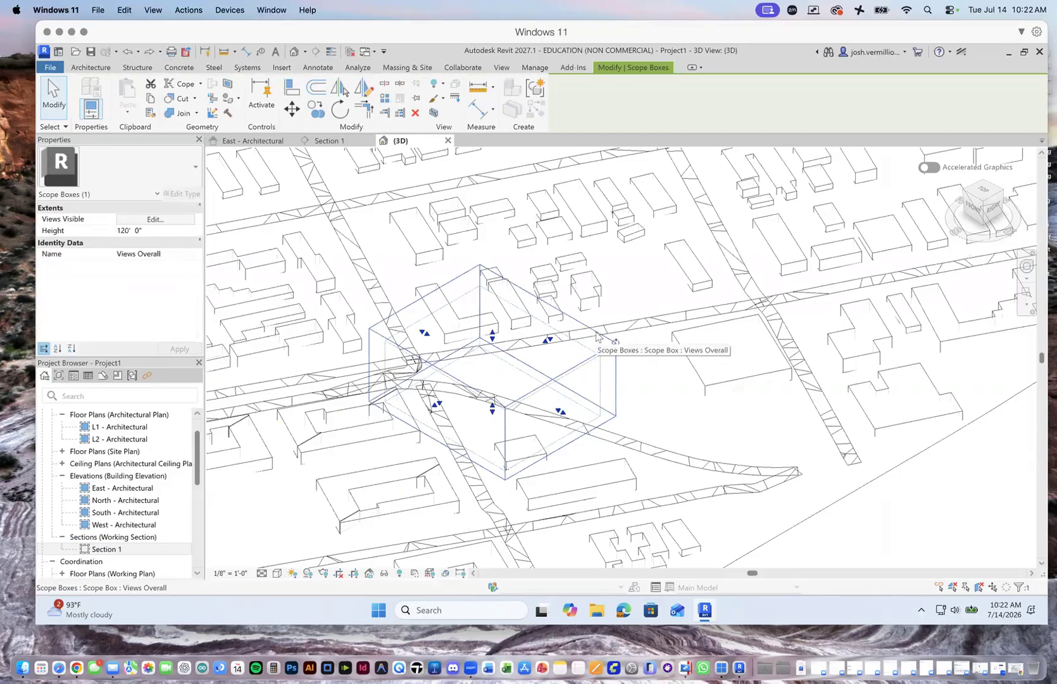
left_click_drag(596, 337, 628, 326)
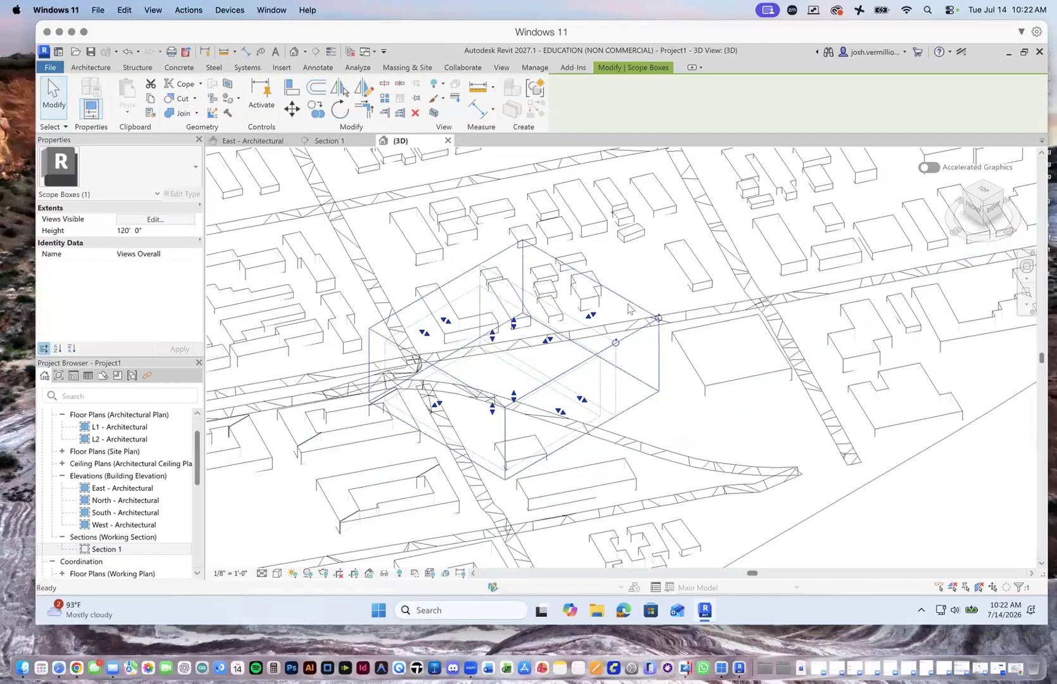
left_click(629, 309)
left_click(570, 322)
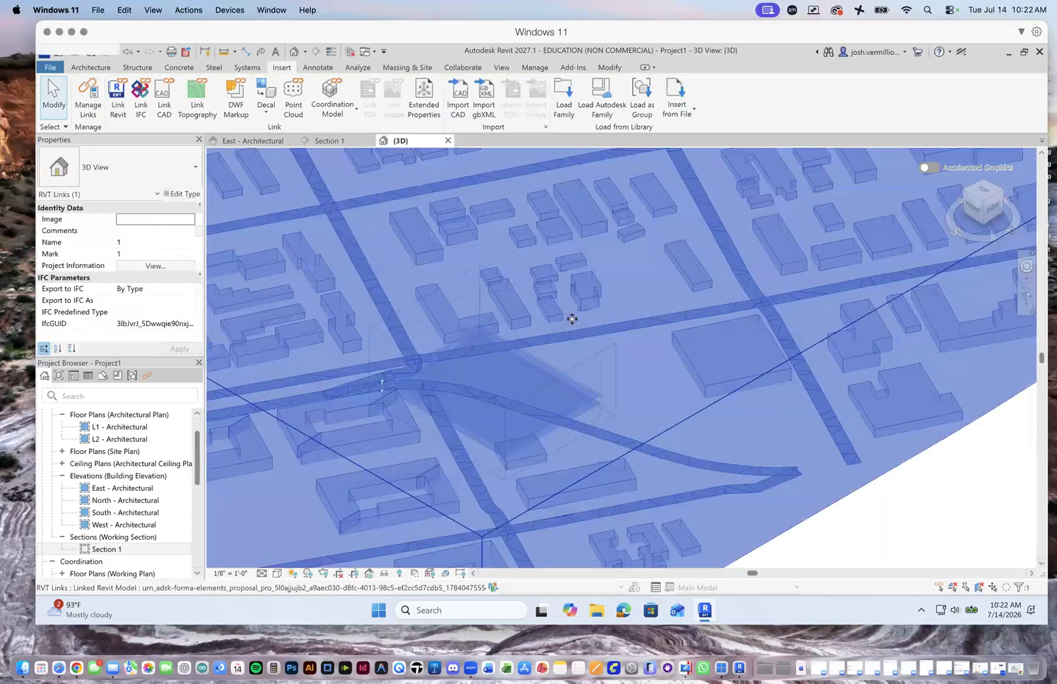
key("Escape")
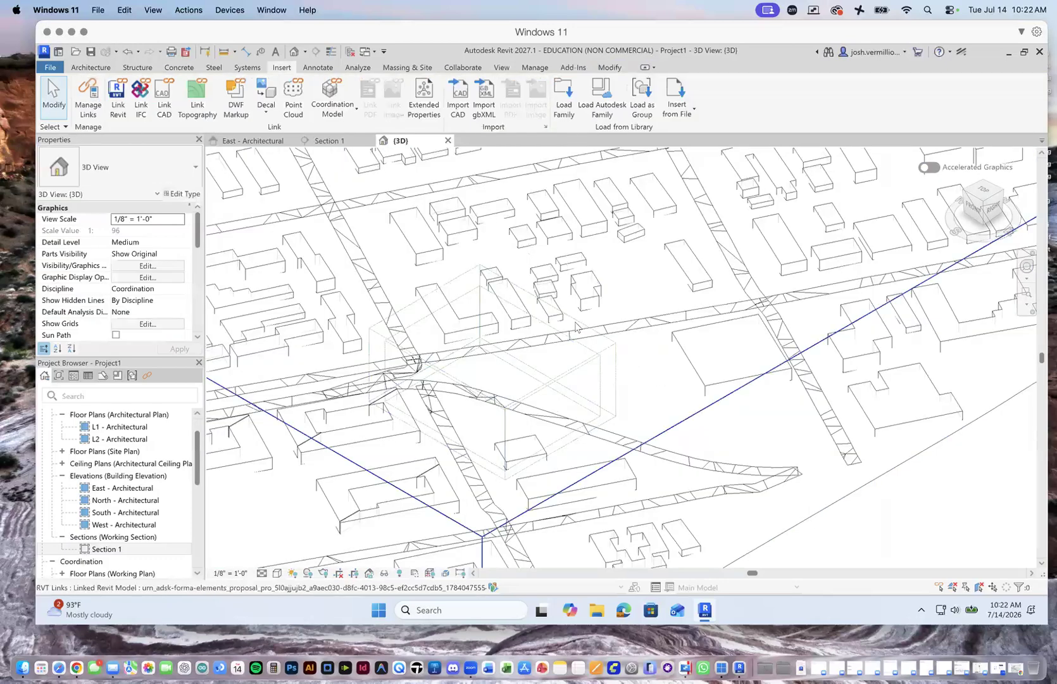
Inspect the Grids and Levels scope box and the linked IFC model in the 3D view, and return to Section 1.
left_click(541, 393)
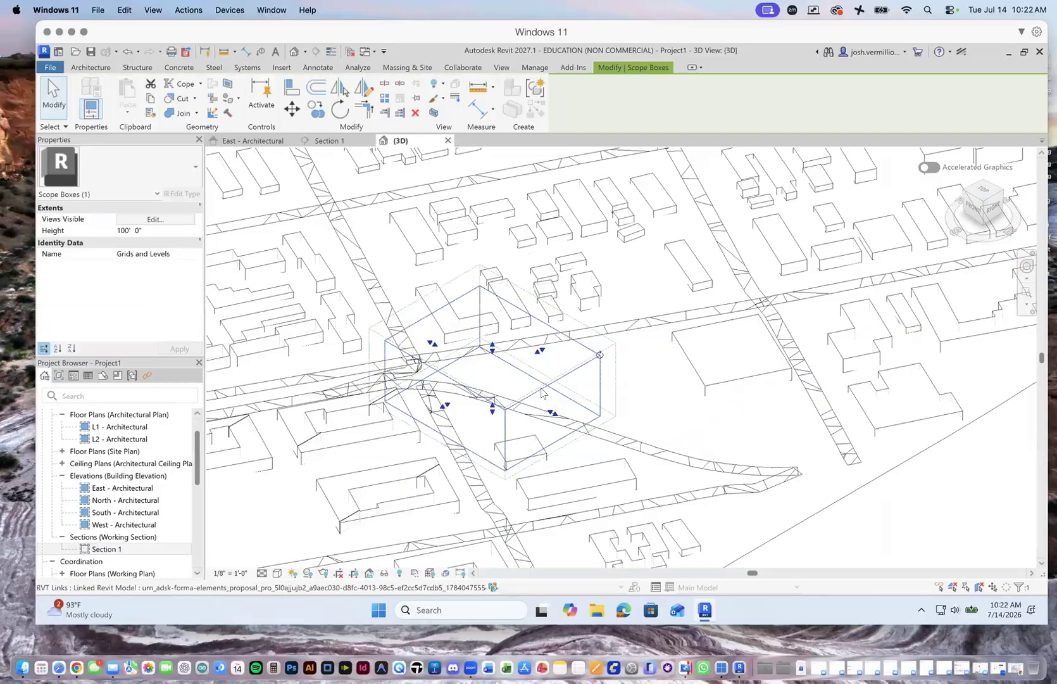
key("Escape")
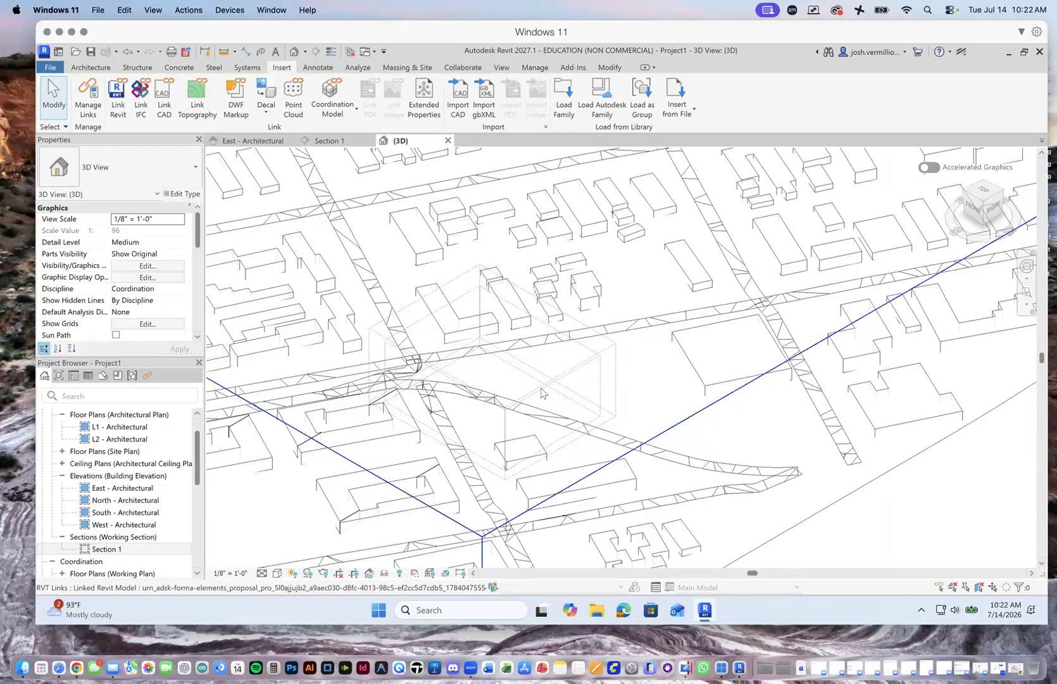
left_click(609, 343)
key("Escape")
left_click(613, 452)
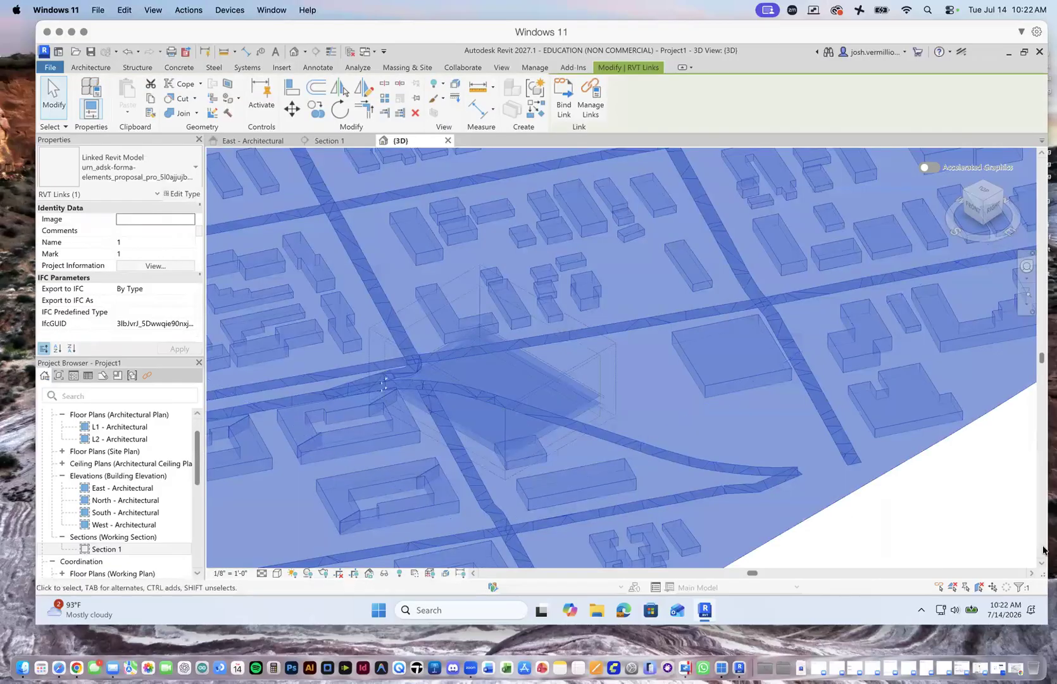
left_click(1000, 528)
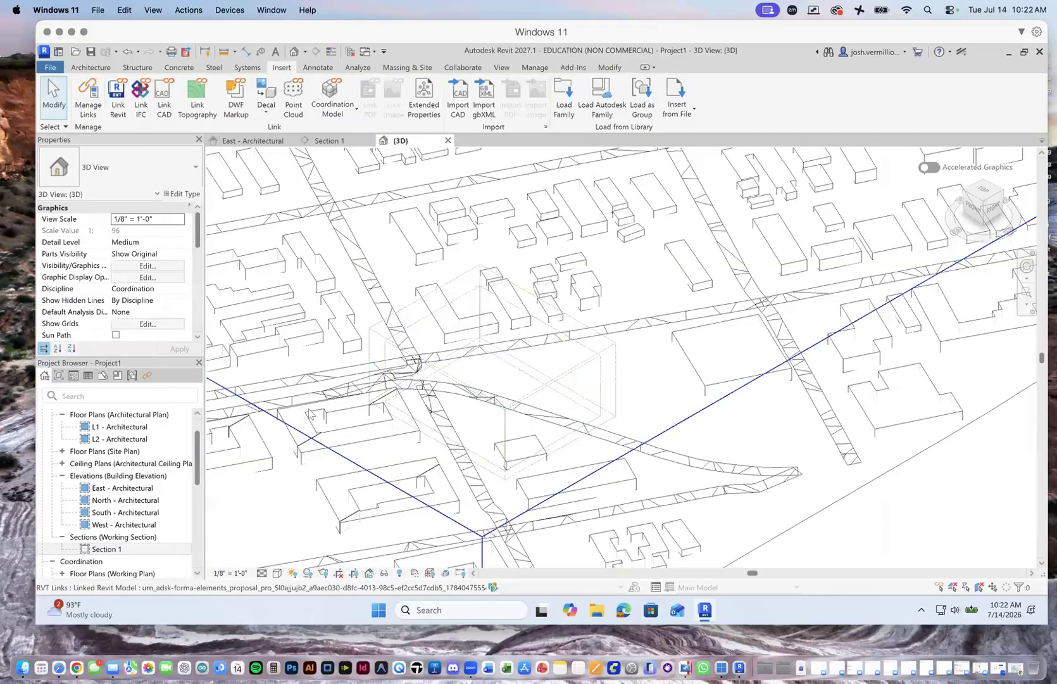
left_click(321, 141)
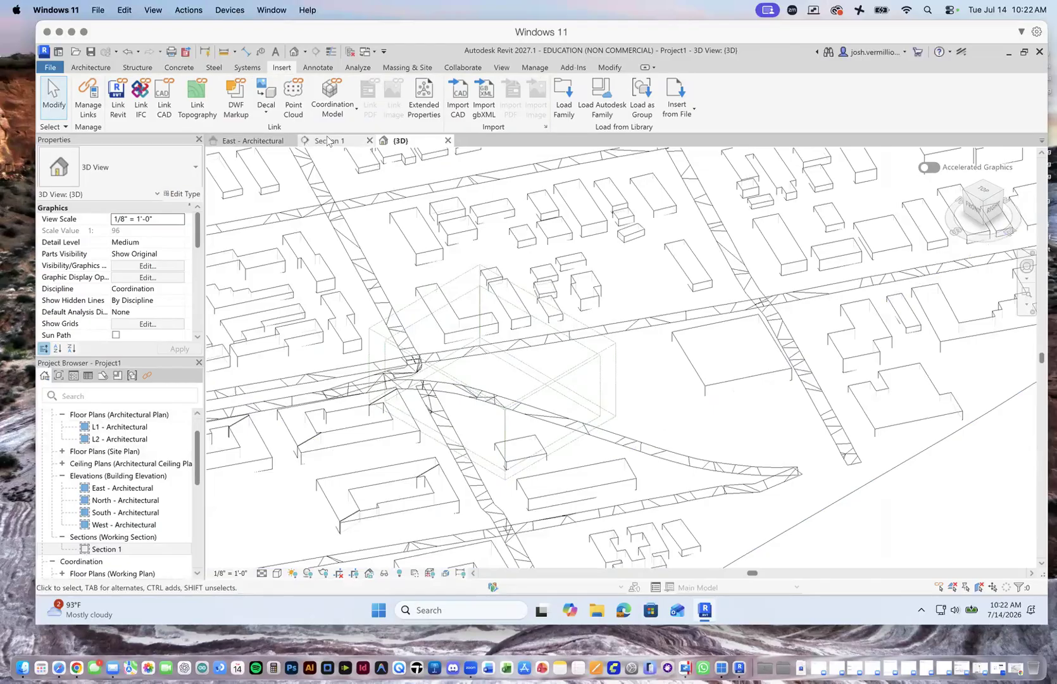
Enlarge Section 1's crop region on all four sides, well beyond the scope boxes and levels.
scroll(582, 366, "down", 12)
scroll(567, 338, "up", 4)
left_click(578, 243)
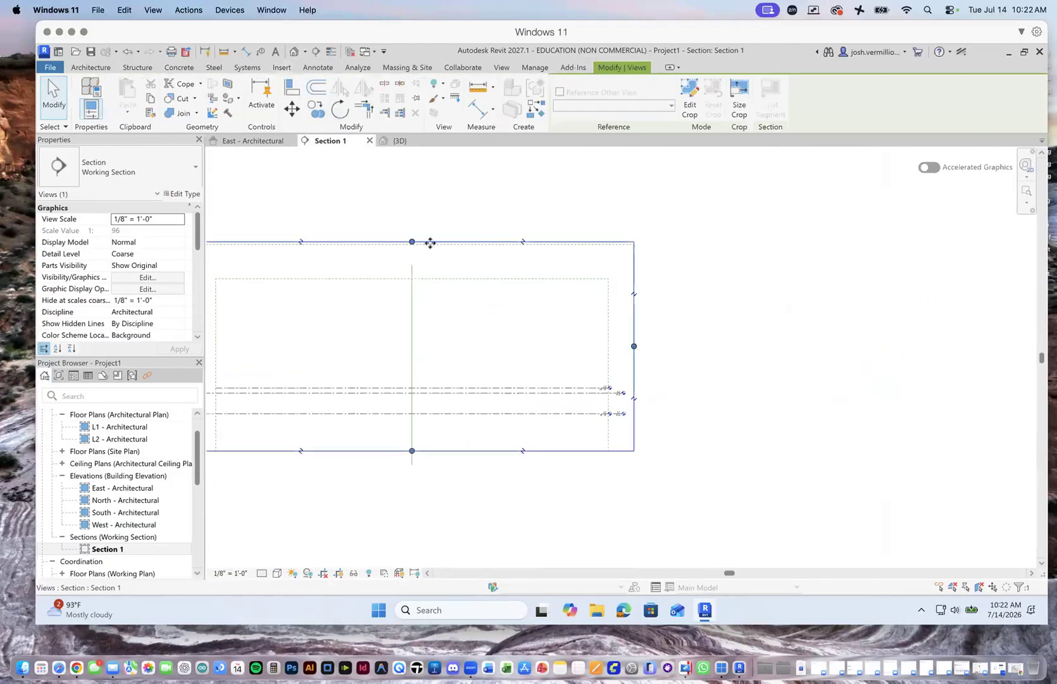
left_click_drag(412, 242, 411, 183)
left_click_drag(412, 450, 413, 551)
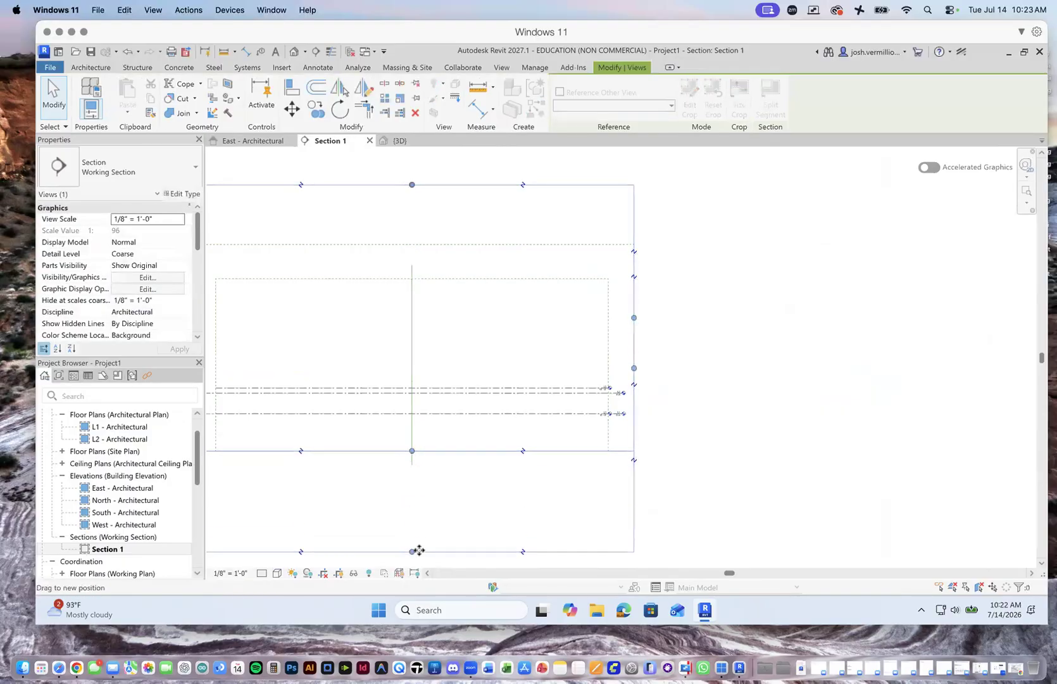
left_click_drag(634, 367, 853, 377)
scroll(759, 486, "down", 5)
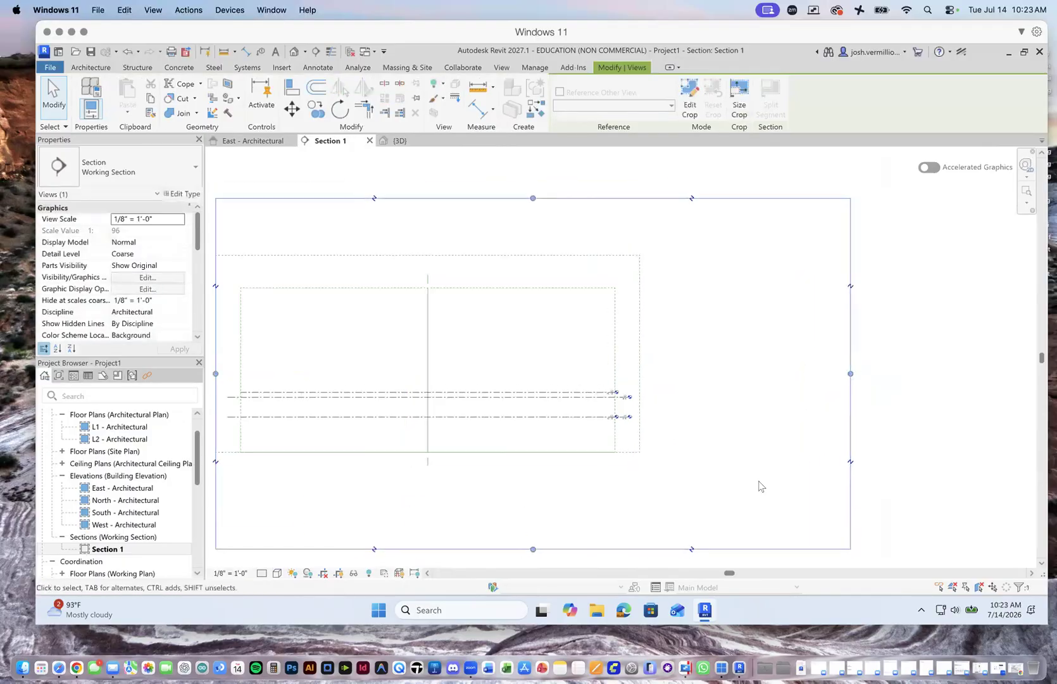
left_click_drag(555, 441, 297, 441)
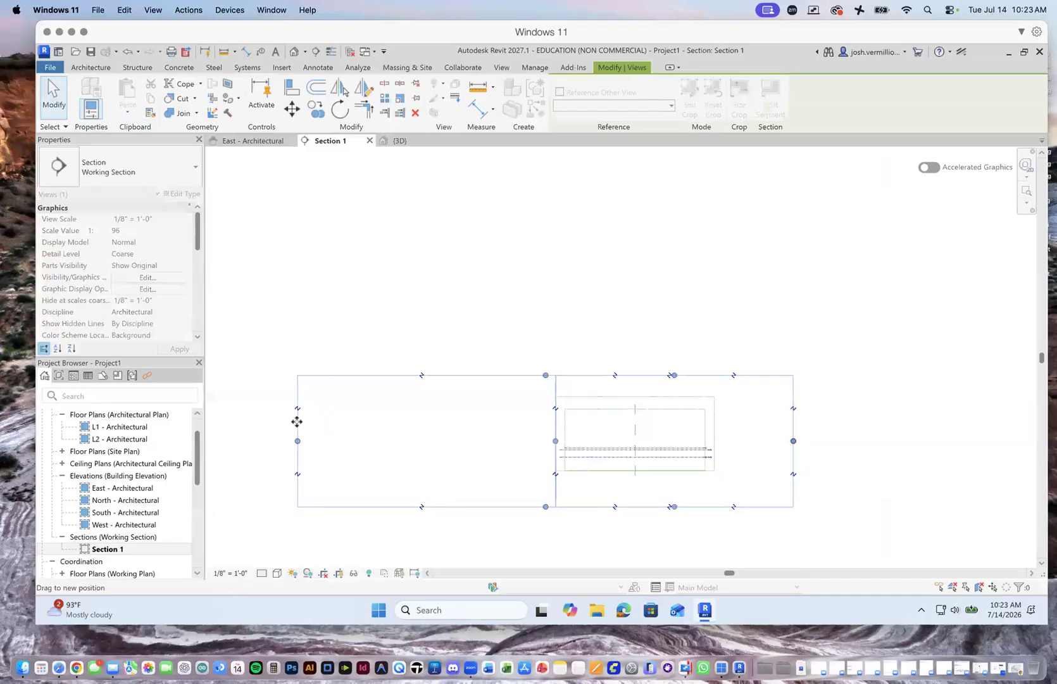
left_click_drag(545, 376, 545, 250)
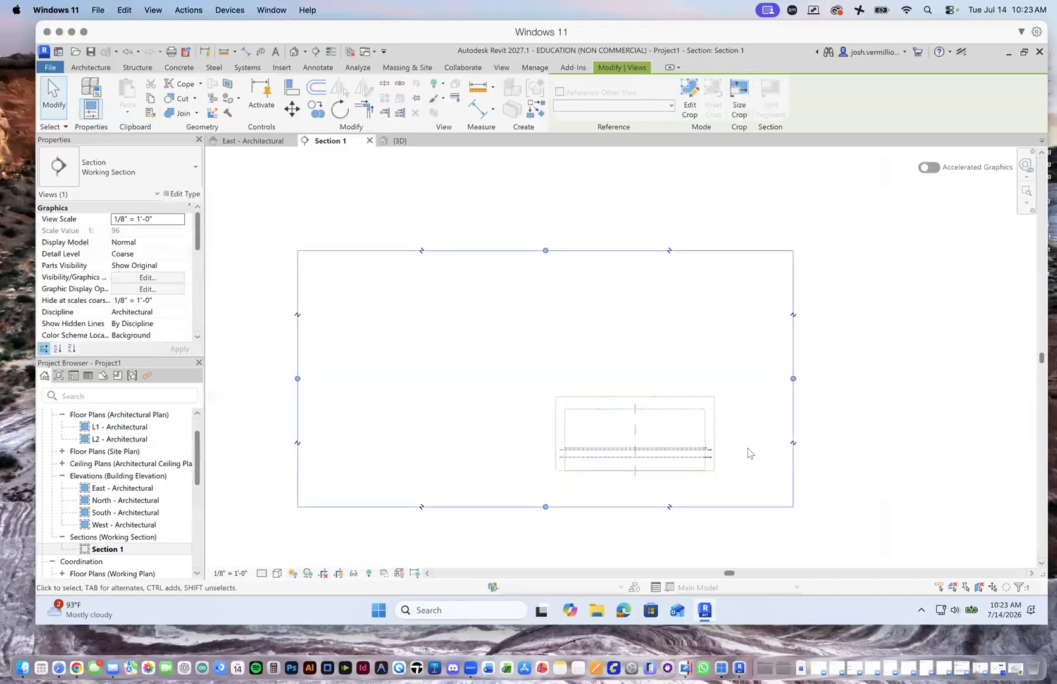
left_click_drag(793, 379, 959, 387)
left_click_drag(627, 507, 628, 544)
Compare the enlarged section with the linked city in the 3D view and examine its extent in the East - Architectural elevation.
left_click(418, 142)
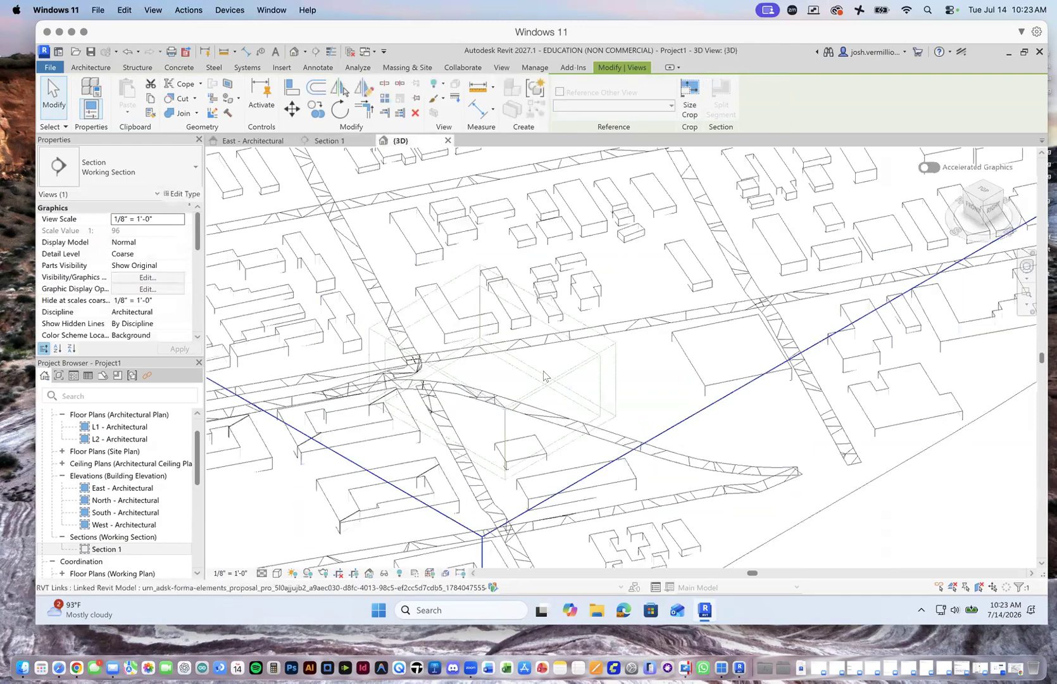
left_click(336, 142)
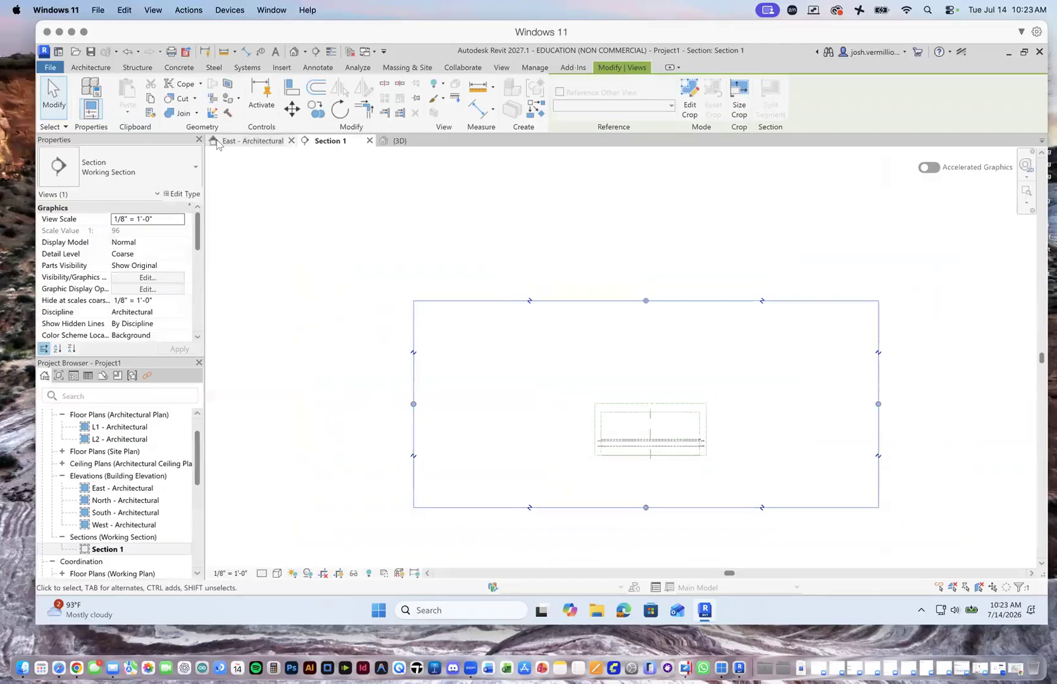
left_click(253, 140)
scroll(633, 388, "down", 5)
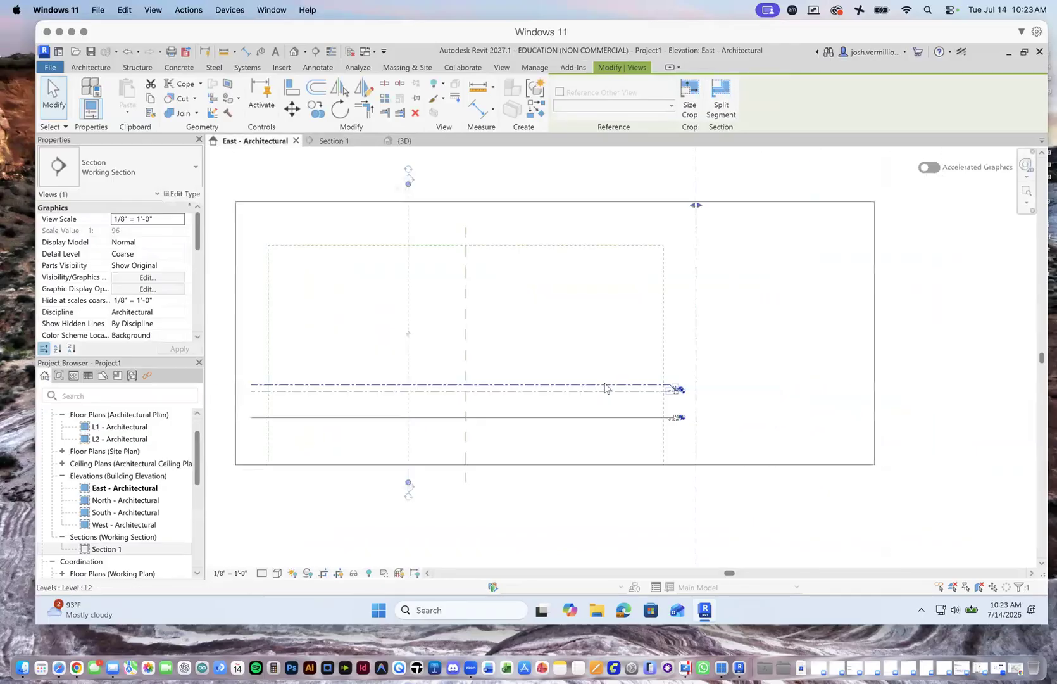
scroll(576, 367, "up", 4)
scroll(562, 383, "down", 1)
scroll(578, 380, "down", 2)
scroll(608, 389, "up", 4)
scroll(596, 422, "down", 3)
scroll(595, 422, "up", 1)
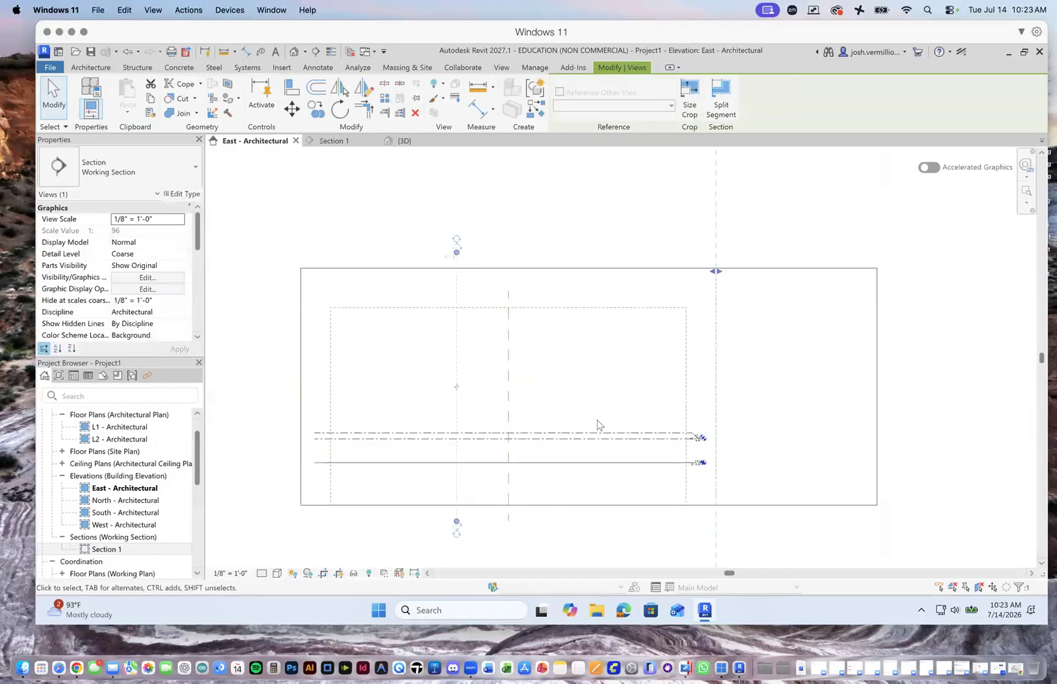
left_click(738, 226)
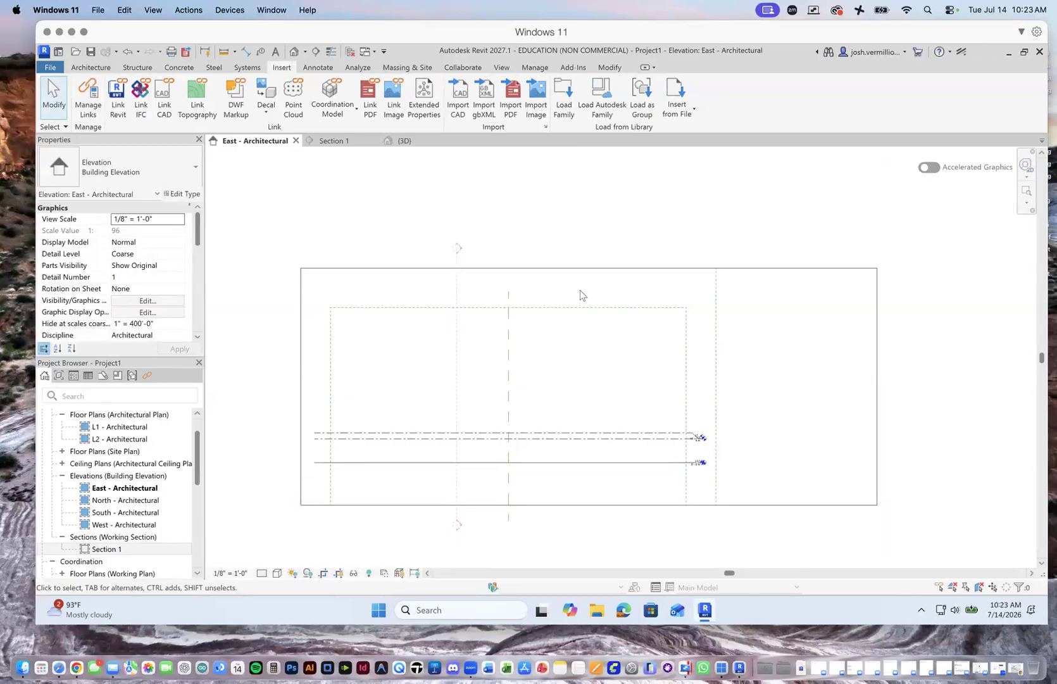
left_click(50, 68)
mouse_move(114, 111)
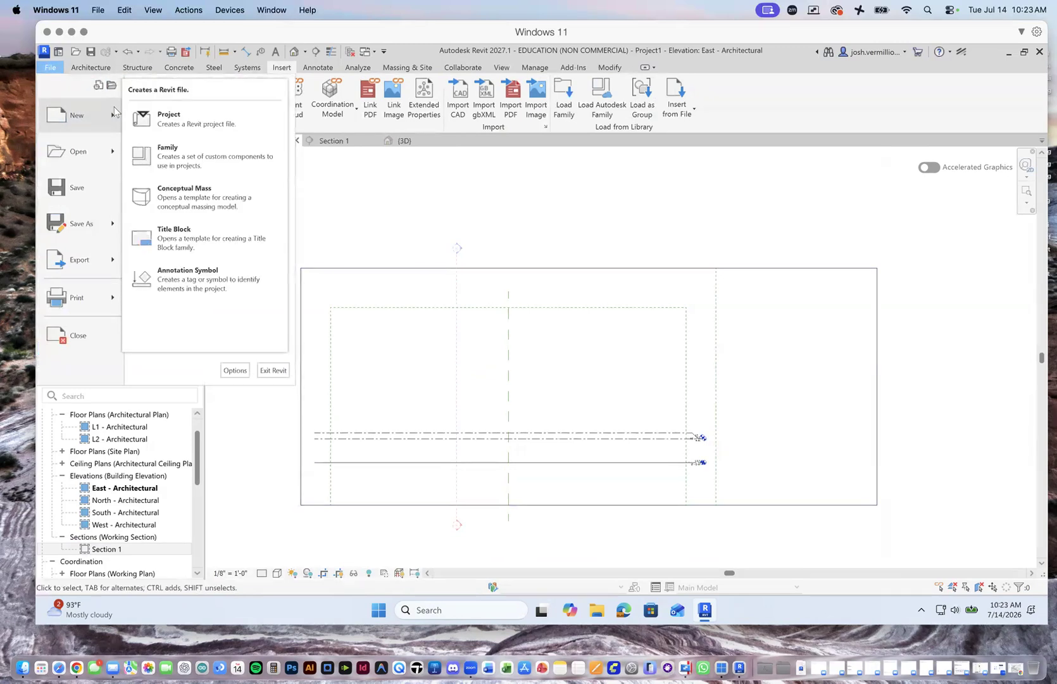
left_click(188, 124)
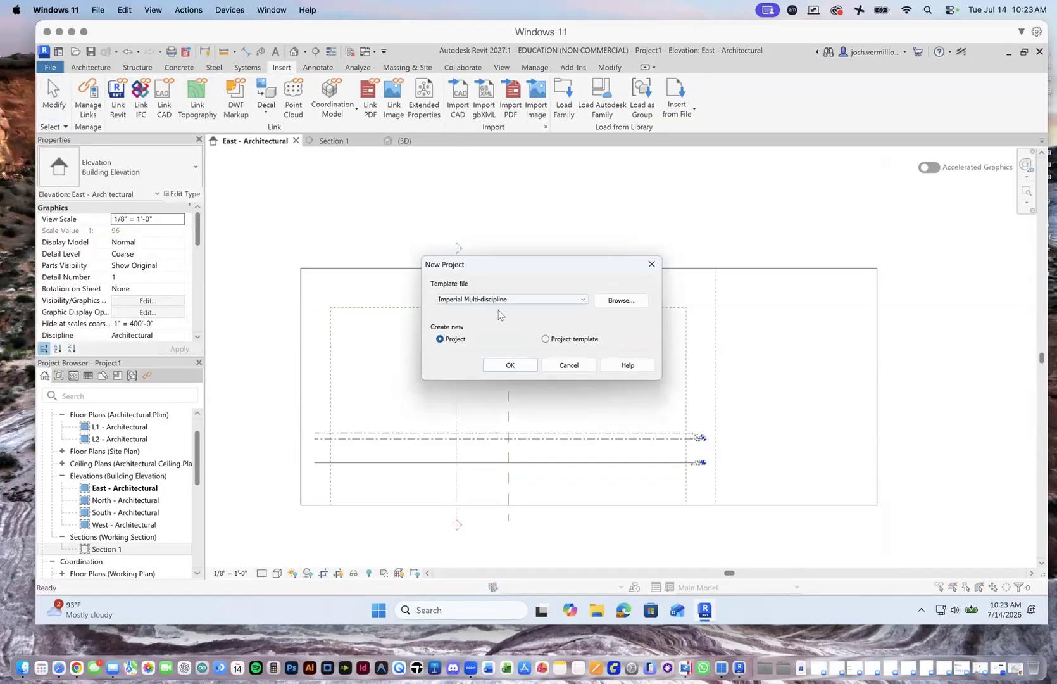
left_click(568, 365)
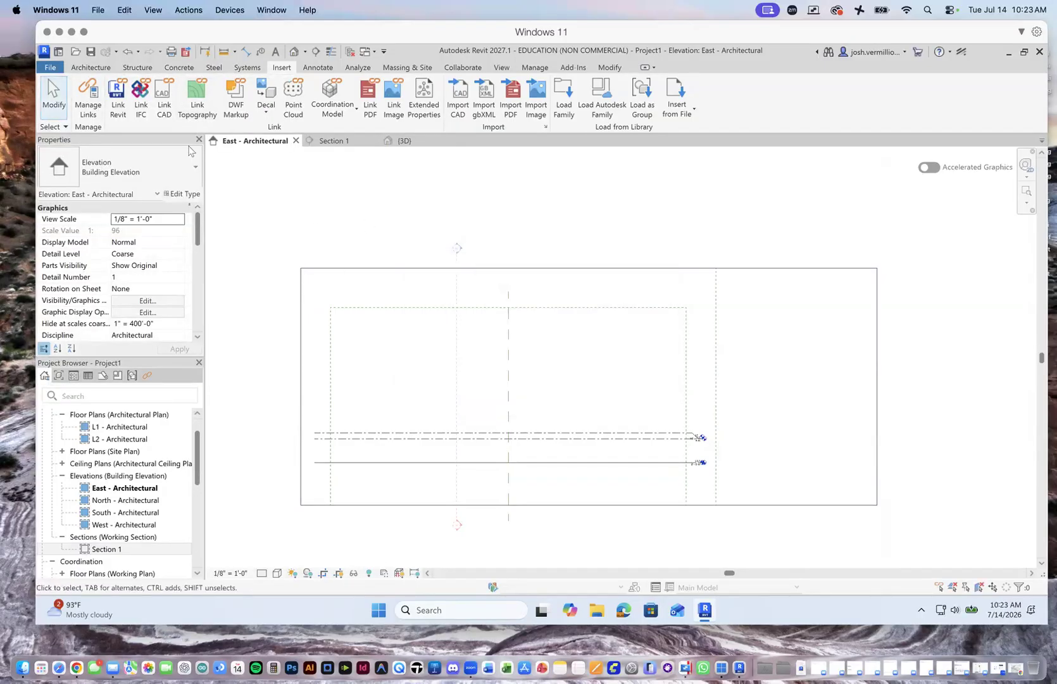
Close the current project and return to the Home screen.
left_click(50, 67)
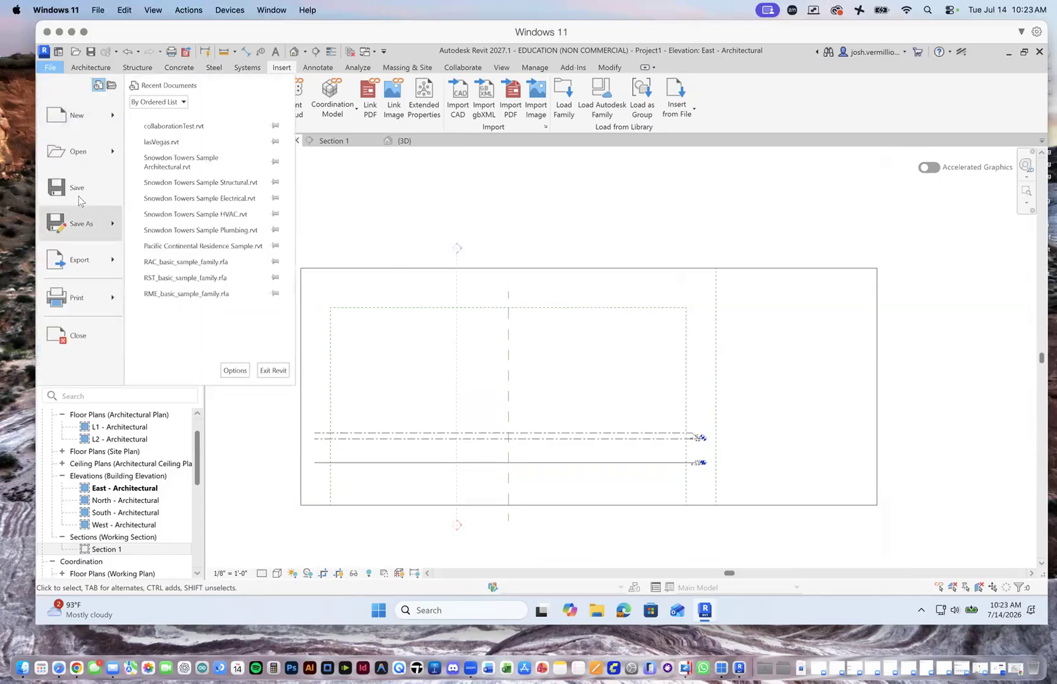
left_click(92, 339)
left_click(578, 327)
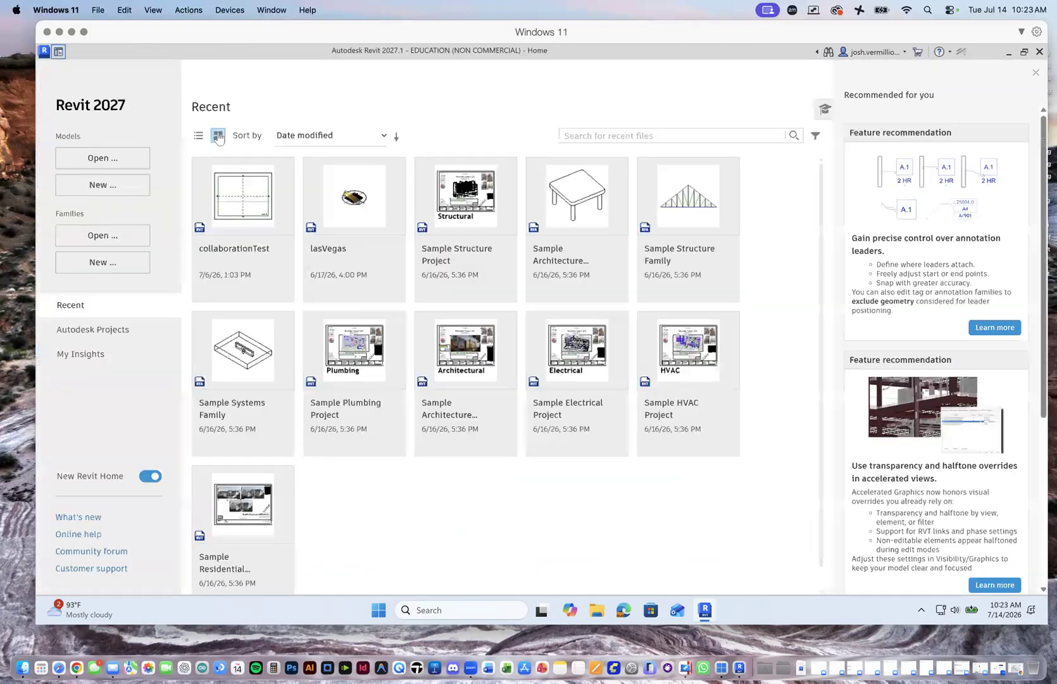
Create a new project with the template file set to <None> and the Imperial system of measurement.
left_click(89, 184)
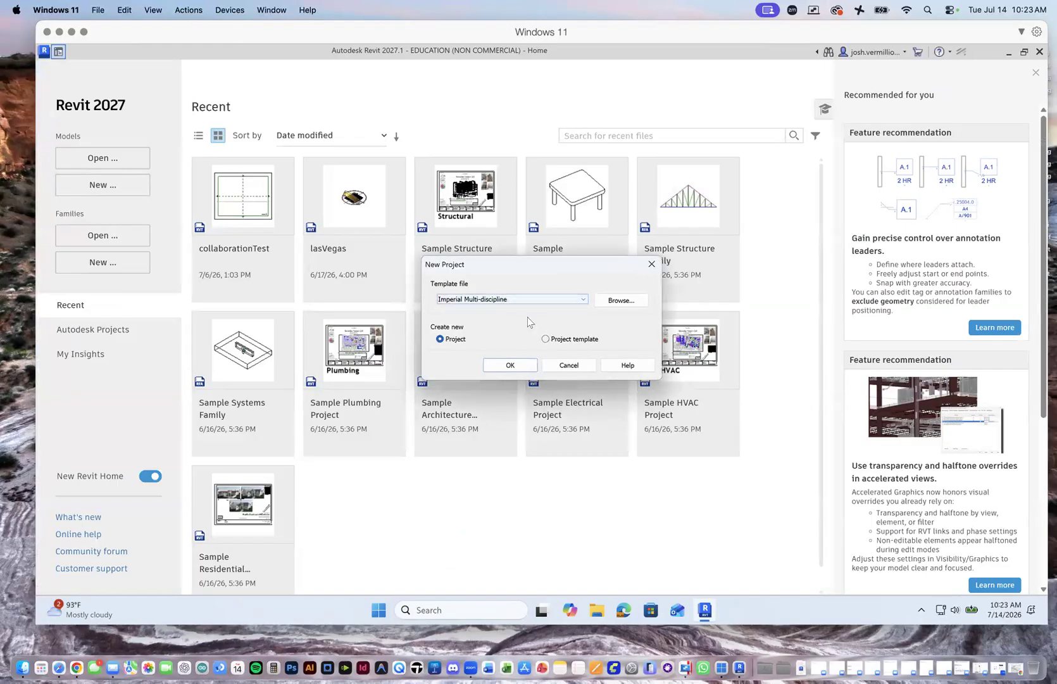
left_click(529, 299)
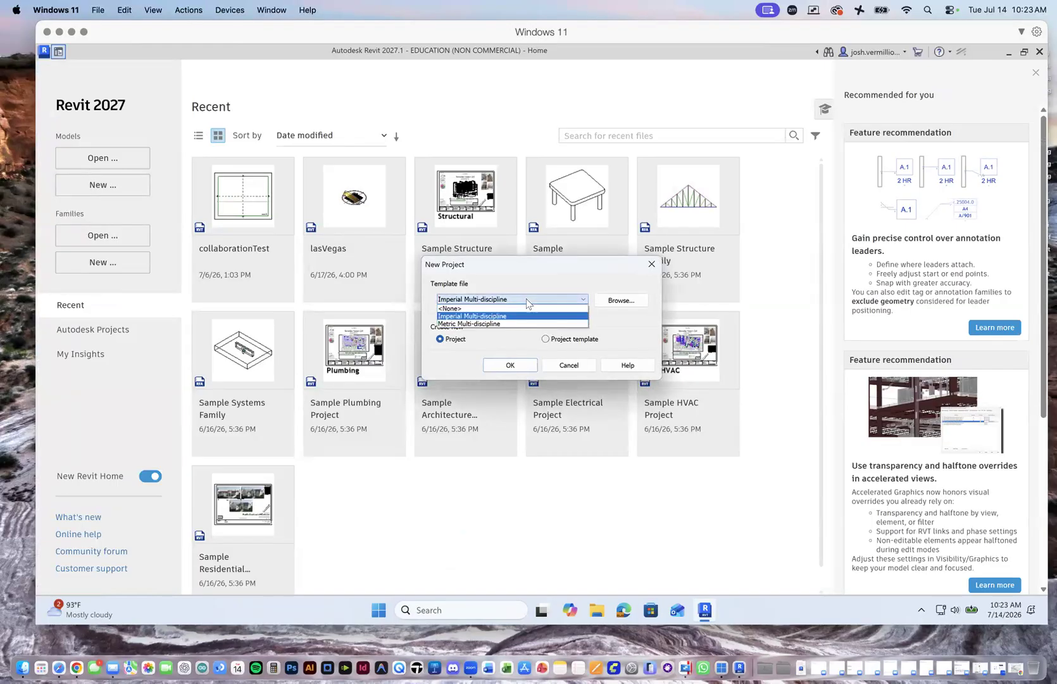
left_click(457, 309)
left_click(535, 366)
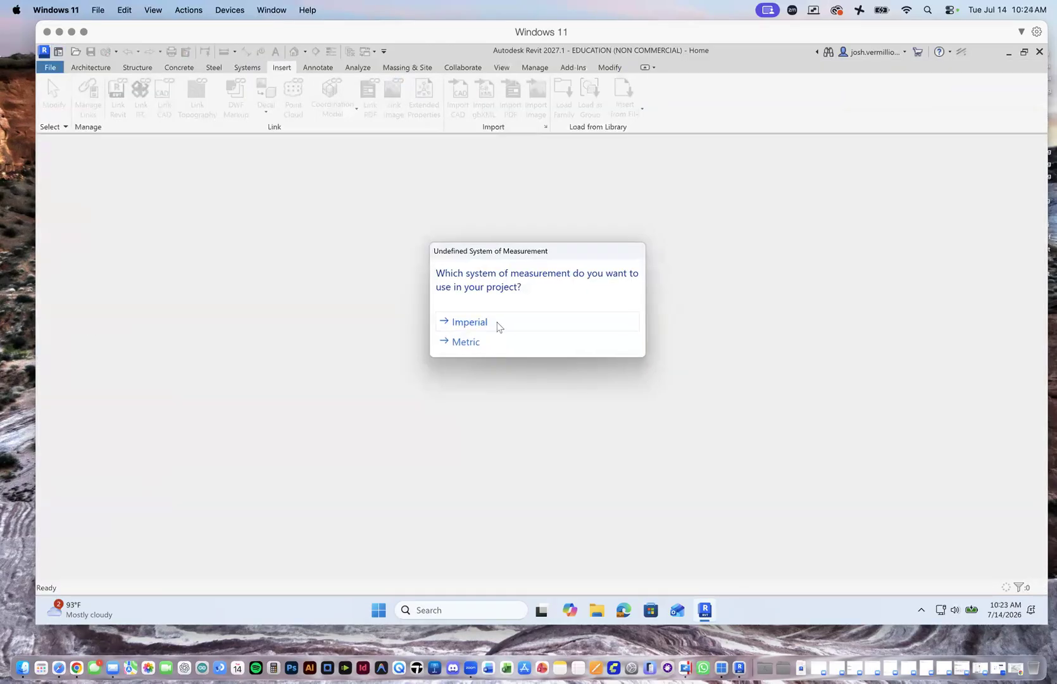
left_click(467, 322)
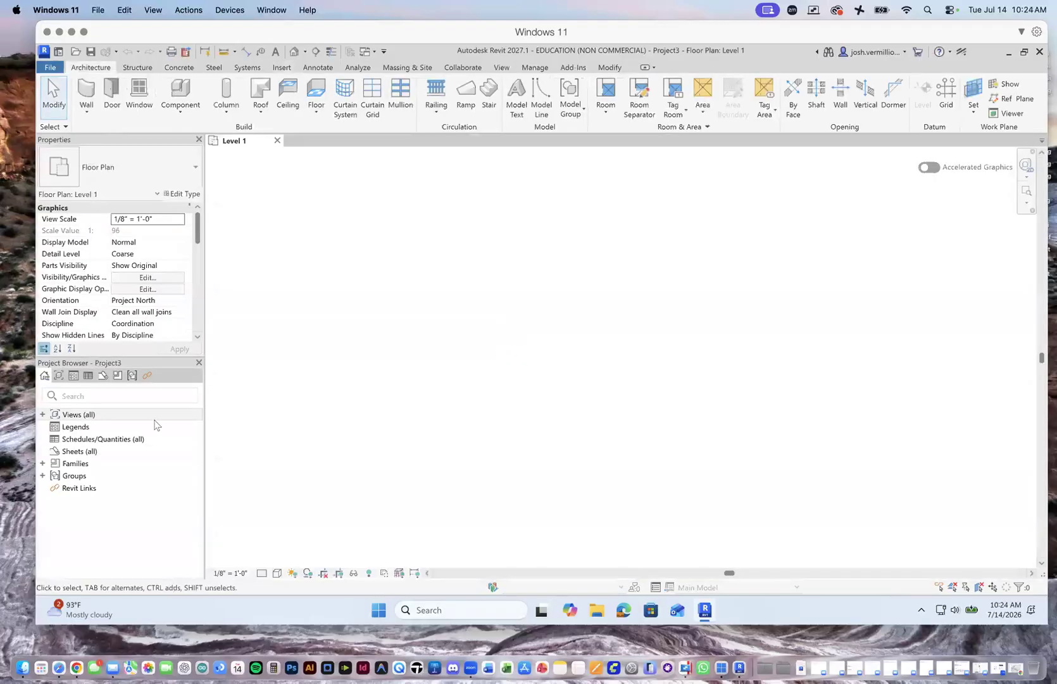
Look through the new project's views and select the Level 1 floor plan.
left_click(48, 417)
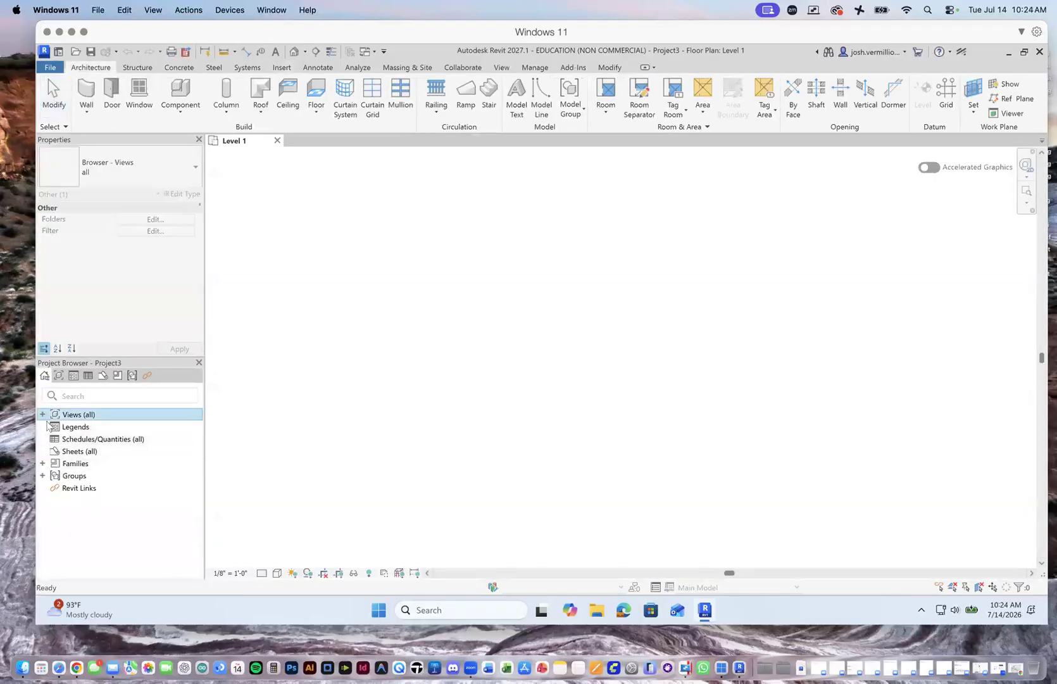
left_click(42, 414)
left_click(52, 439)
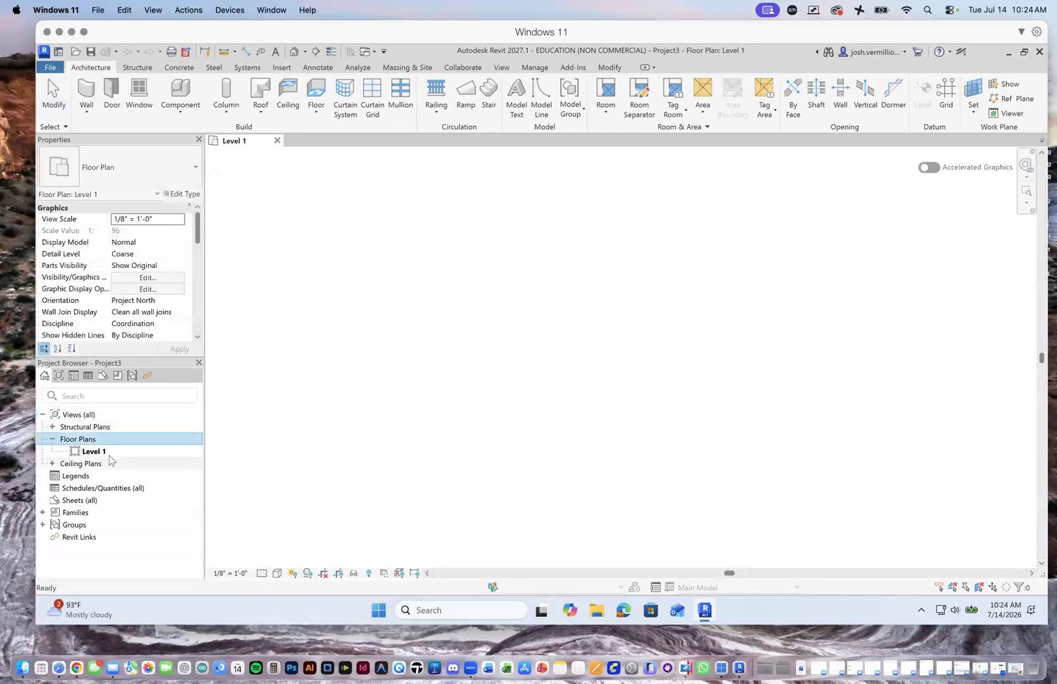
left_click(89, 452)
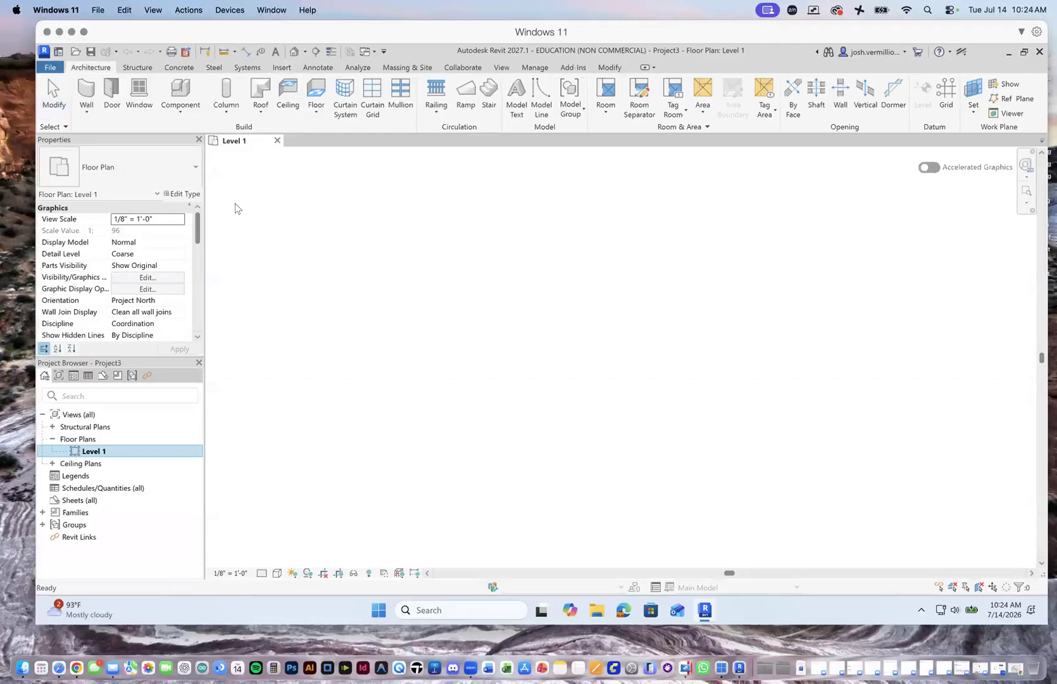
left_click(284, 219)
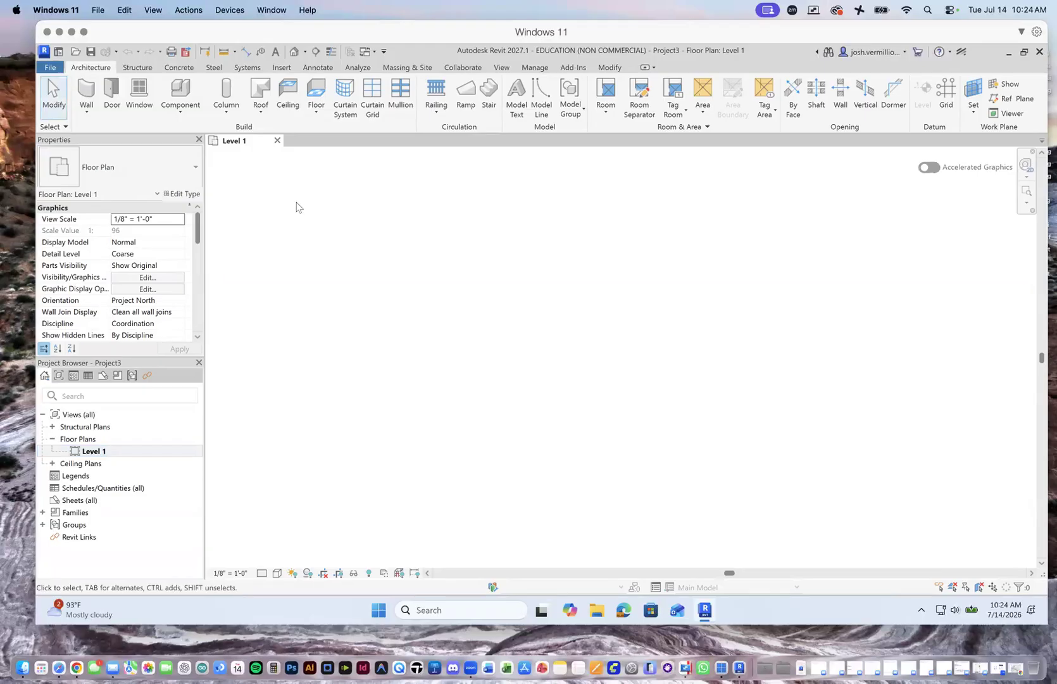
left_click(95, 12)
left_click(93, 13)
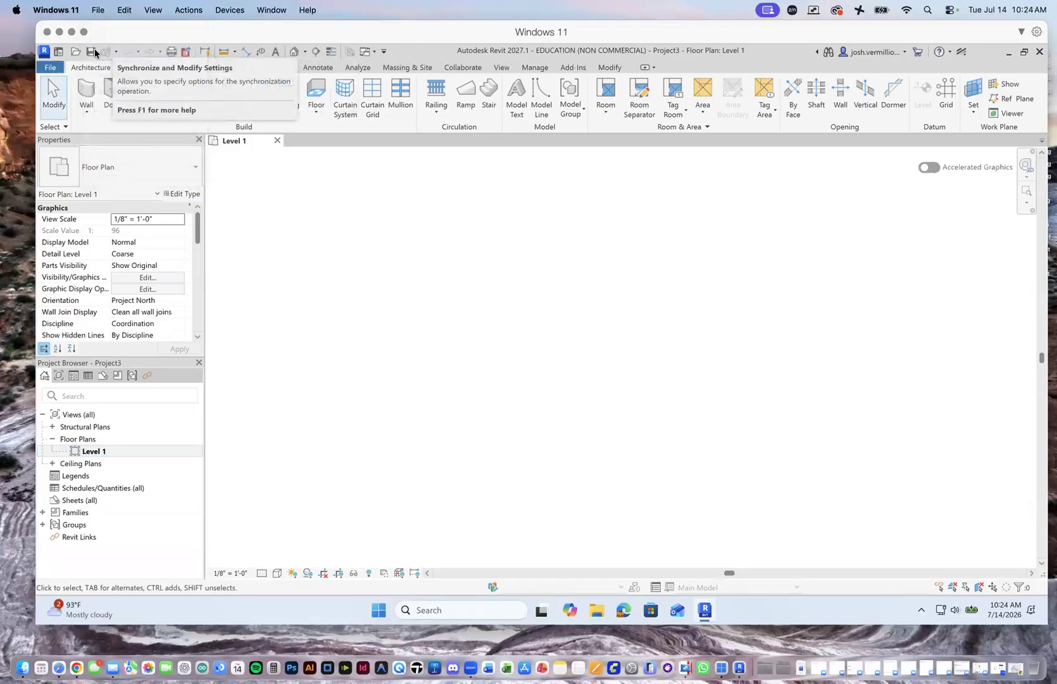
Link the urn_adsk-forma-elements IFC file from Downloads using Auto - IFC Origin to Internal Origin positioning.
left_click(282, 67)
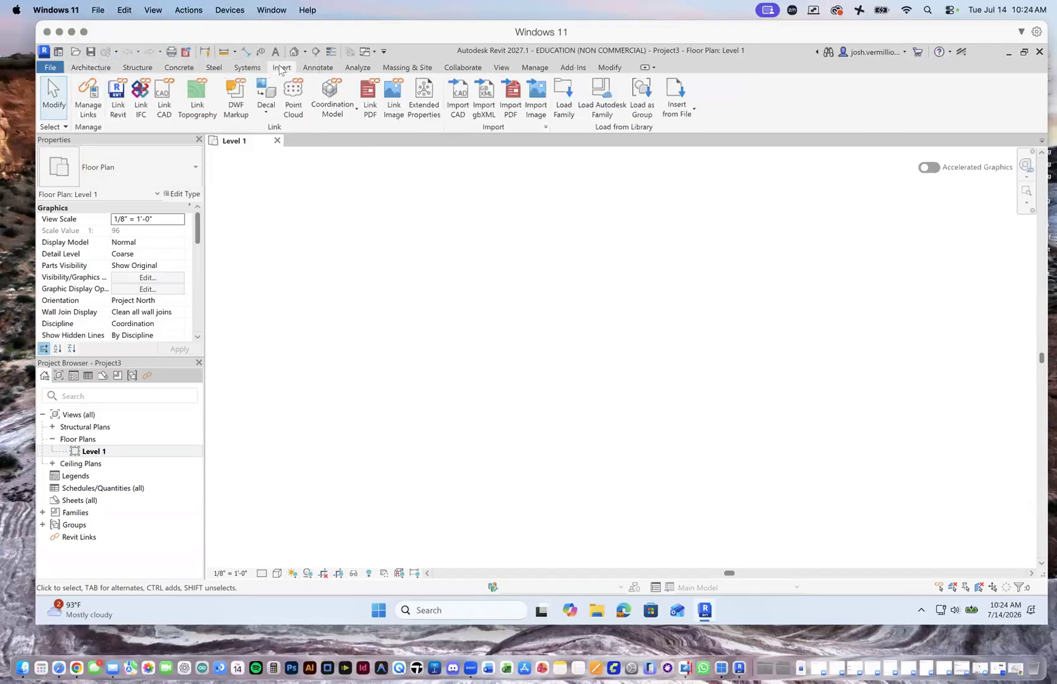
left_click(141, 98)
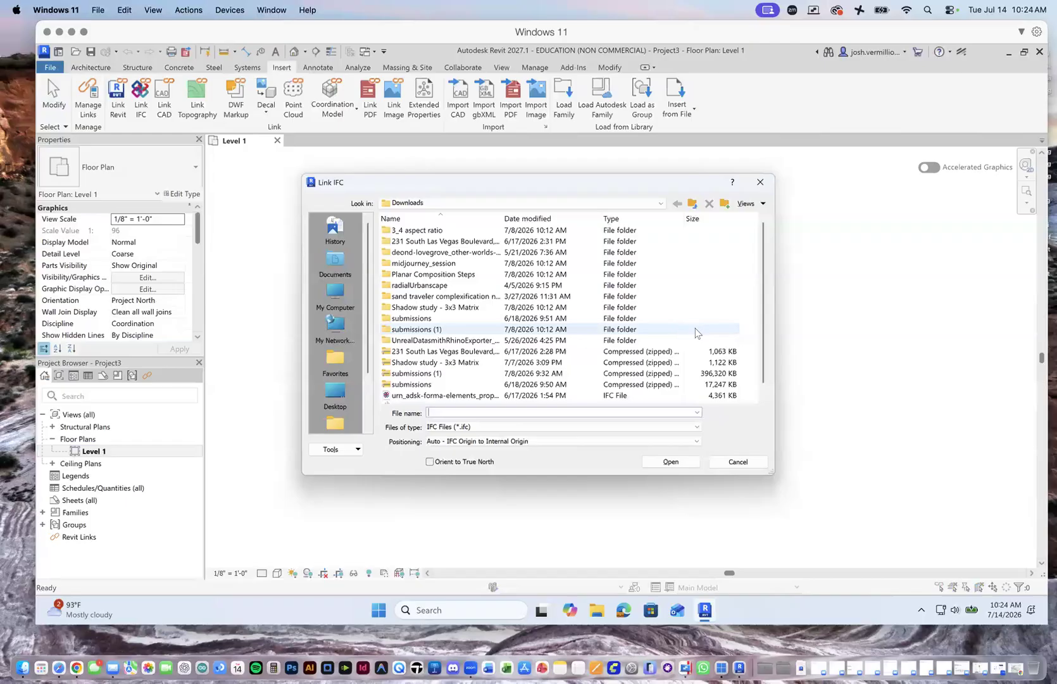
left_click(462, 396)
double_click(462, 395)
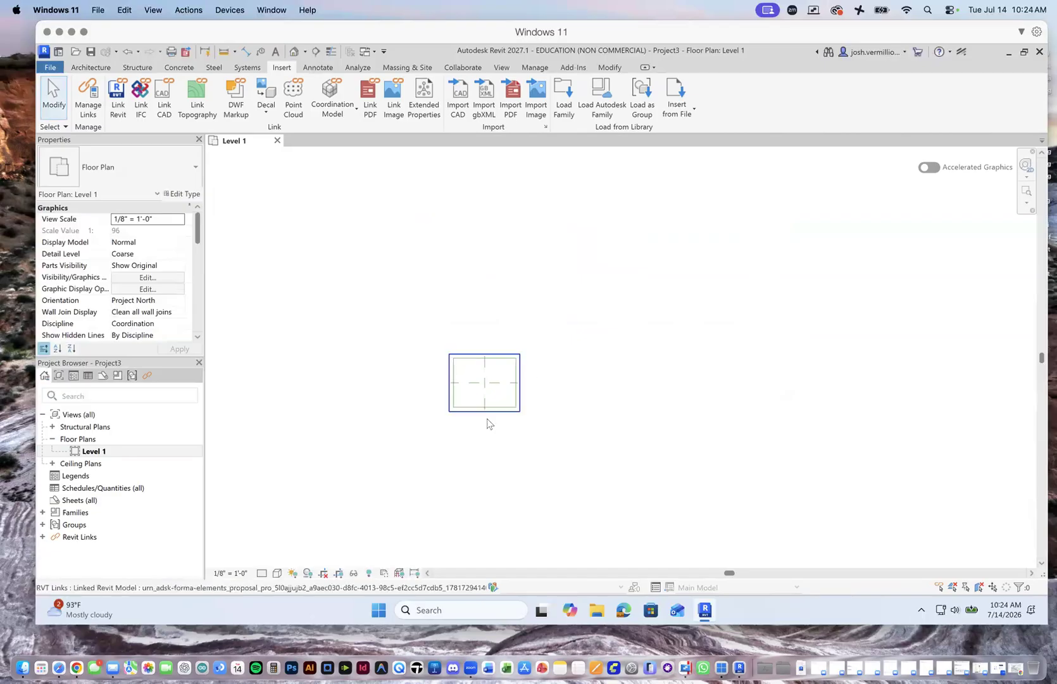
Inspect the linked IFC model's outline and properties in the Level 1 floor plan.
scroll(484, 402, "up", 3)
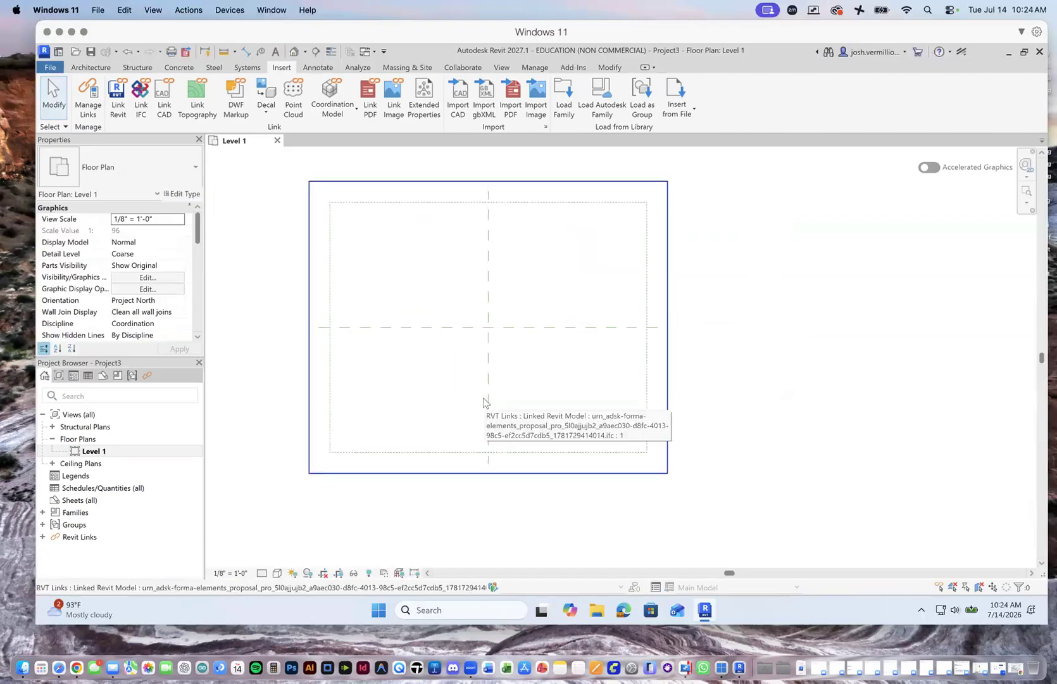
left_click(666, 342)
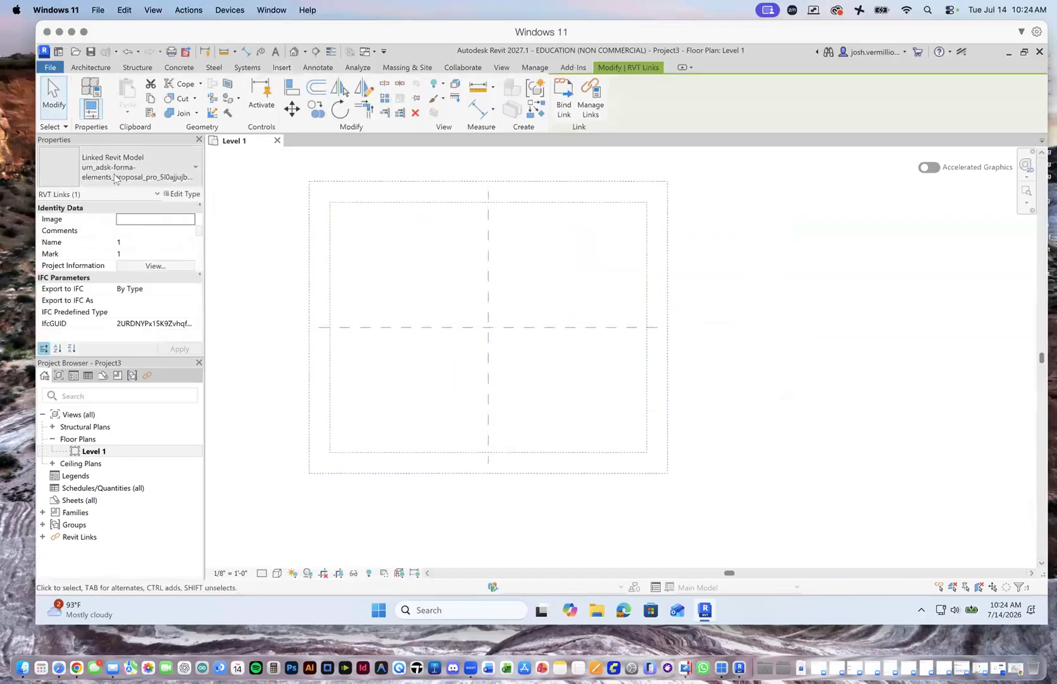
left_click(441, 180)
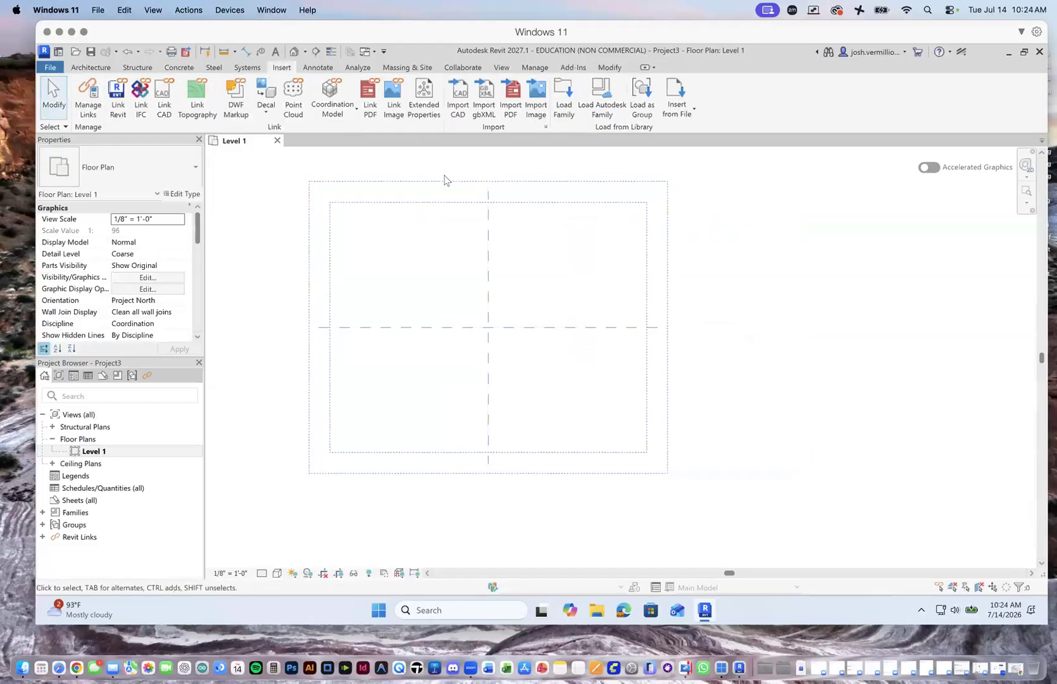
left_click(445, 184)
scroll(486, 243, "up", 4)
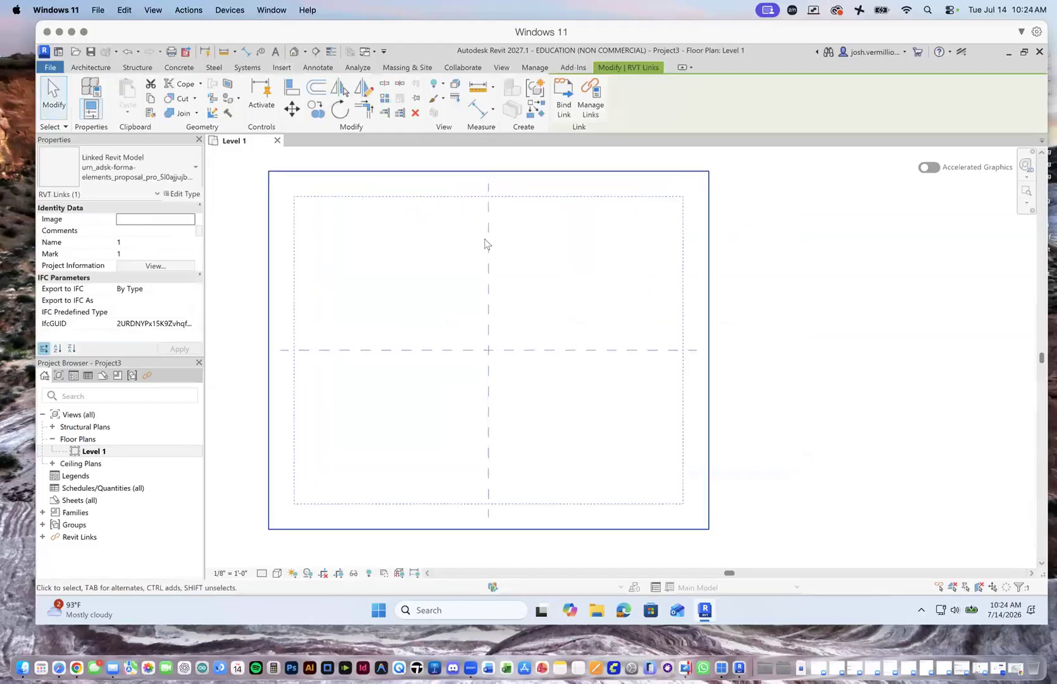
scroll(654, 259, "down", 3)
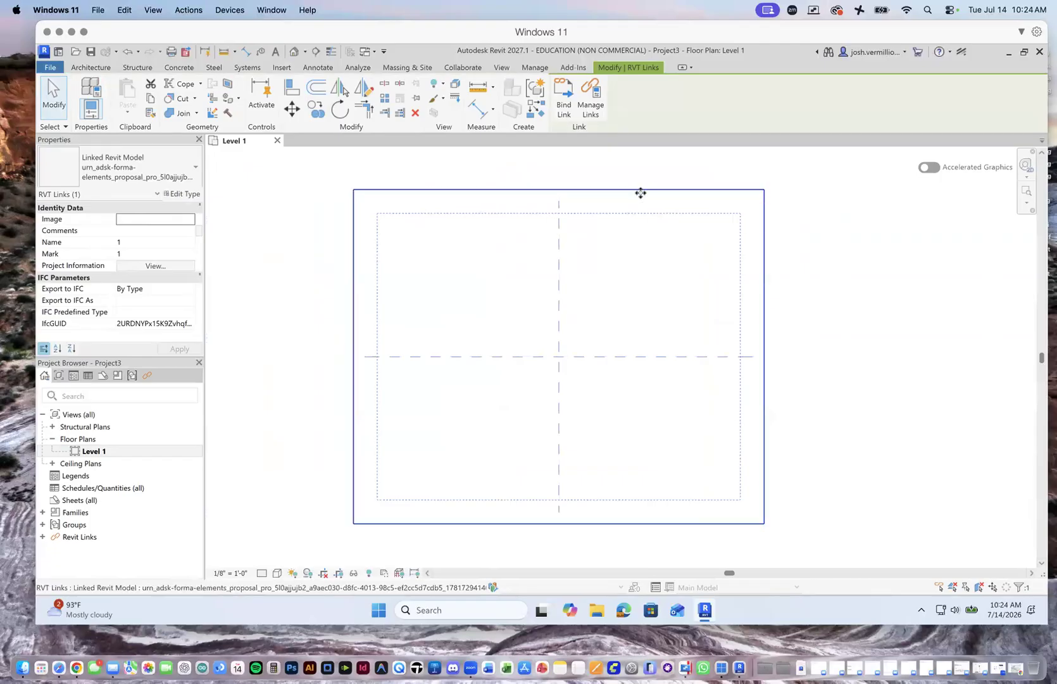
Set the Level 1 floor plan's underlay base level to Level 1 and apply the change.
key("Escape")
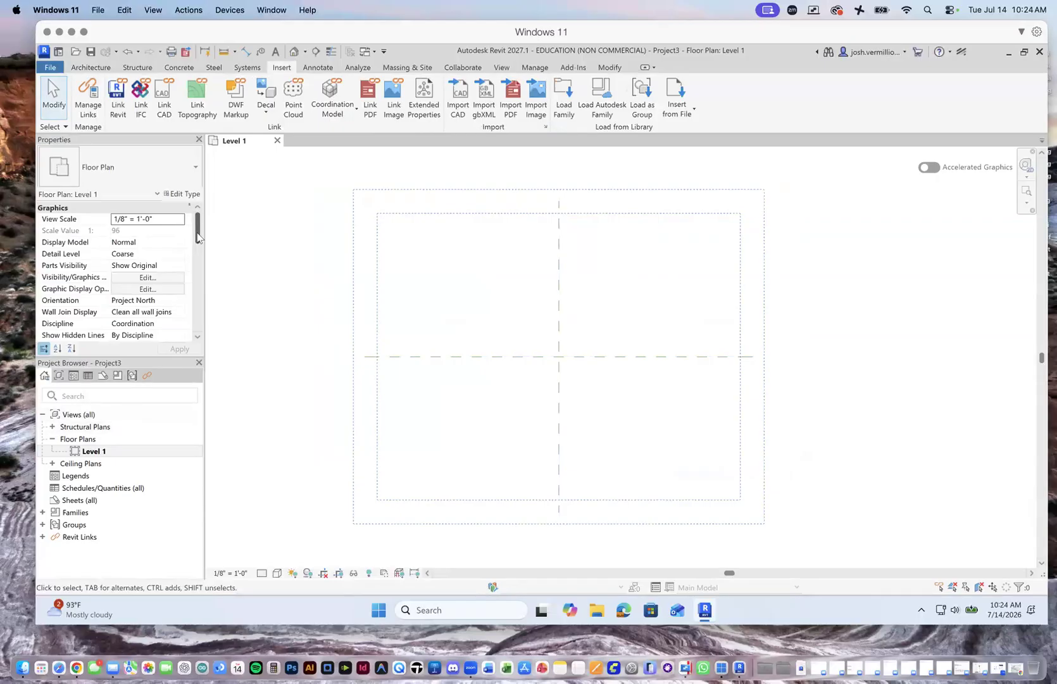
scroll(197, 236, "down", 3)
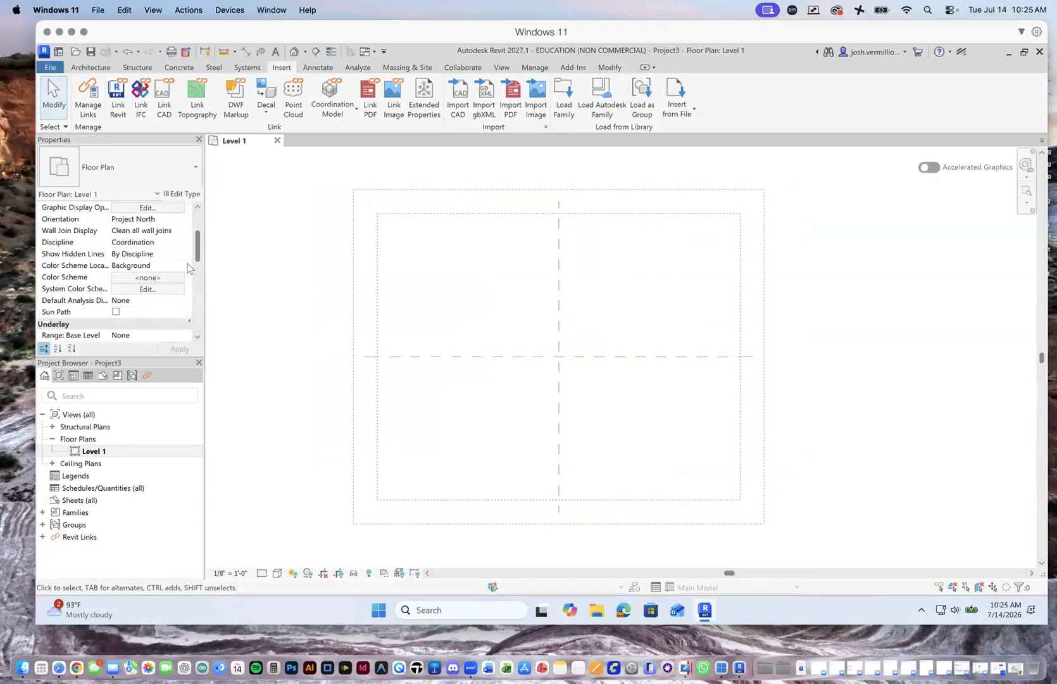
scroll(196, 257, "down", 3)
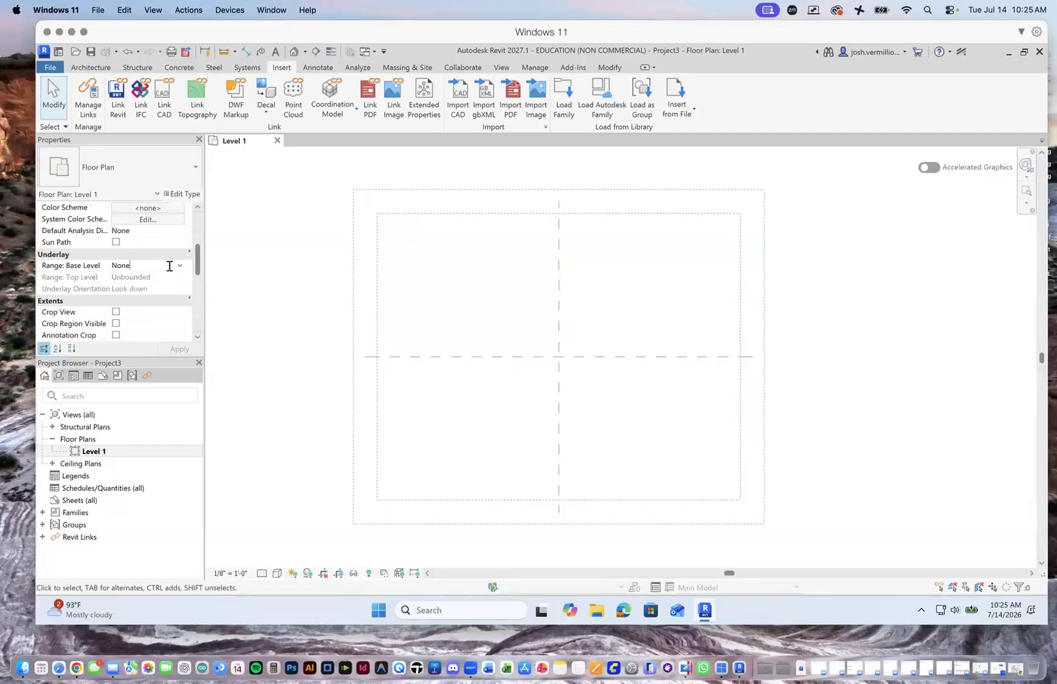
left_click(180, 269)
left_click(181, 272)
left_click(180, 266)
left_click(152, 288)
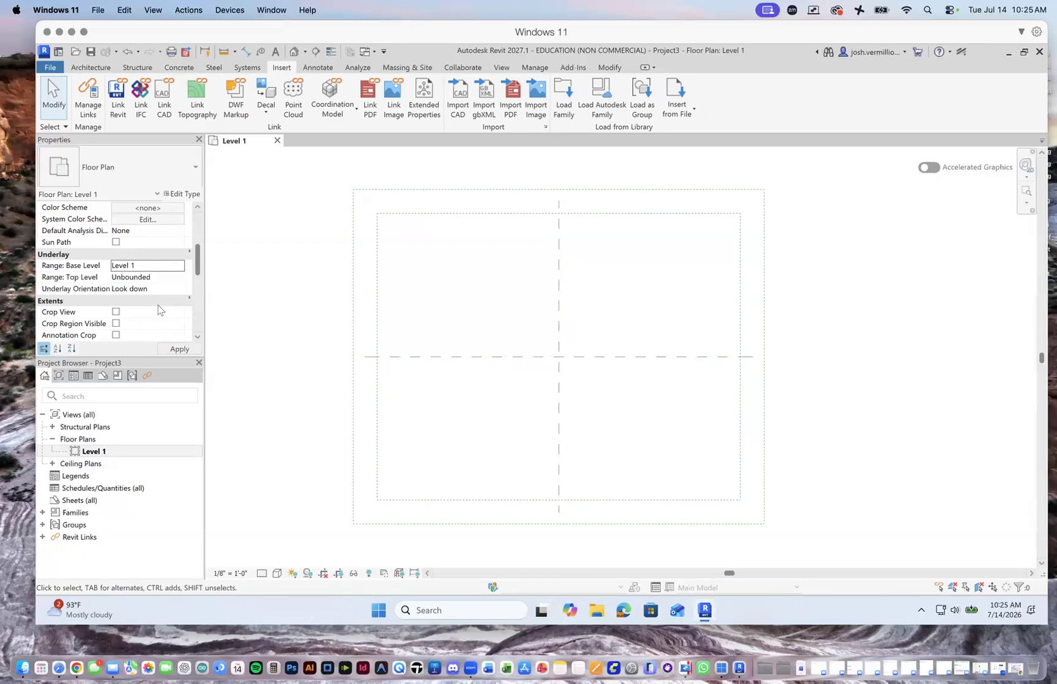
left_click(180, 348)
Review the Level 1 floor plan's extents, identity data and phasing properties.
scroll(196, 279, "down", 3)
scroll(195, 282, "down", 1)
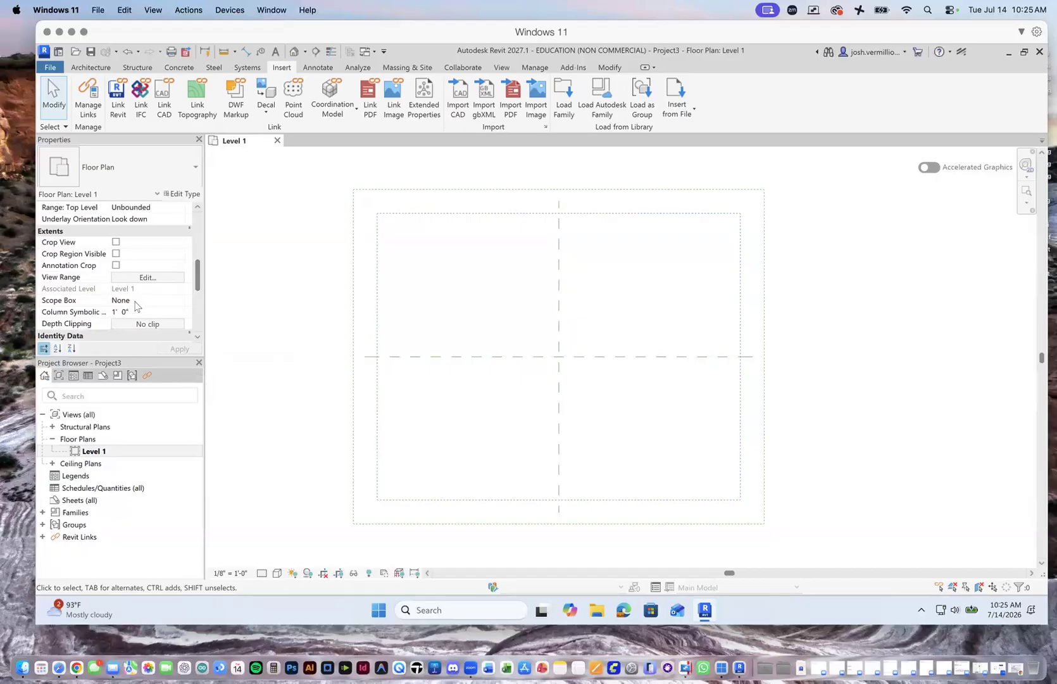
scroll(198, 283, "down", 6)
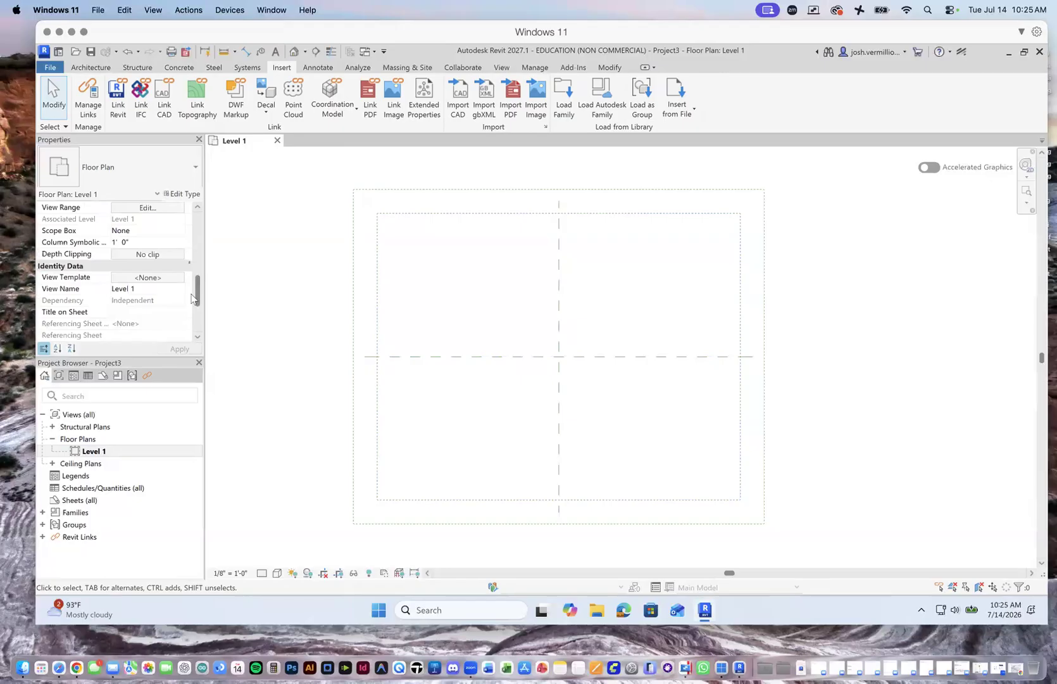
scroll(198, 283, "down", 4)
scroll(571, 451, "down", 1)
scroll(570, 451, "down", 2)
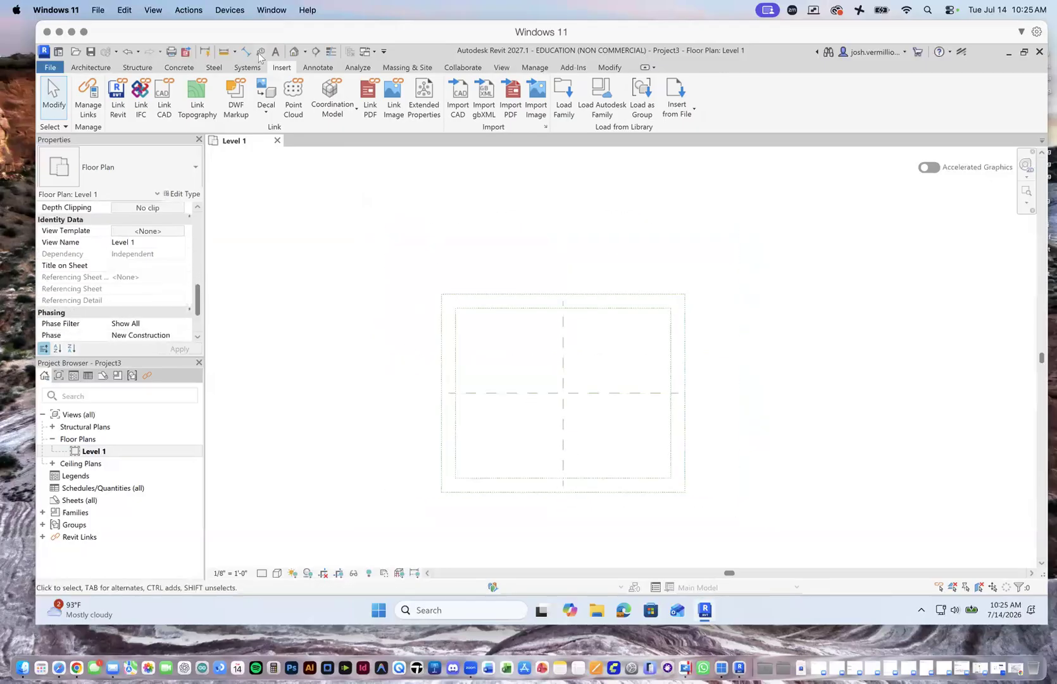
Create the default 3D view and select the linked IFC model to check its site geometry.
left_click(504, 68)
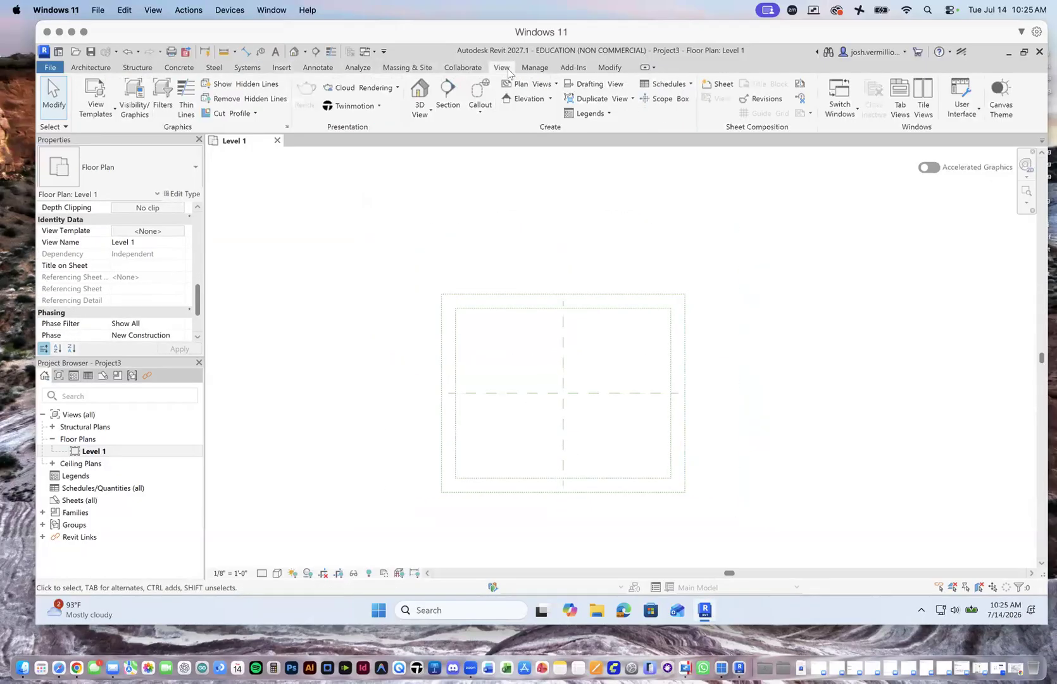
left_click(420, 108)
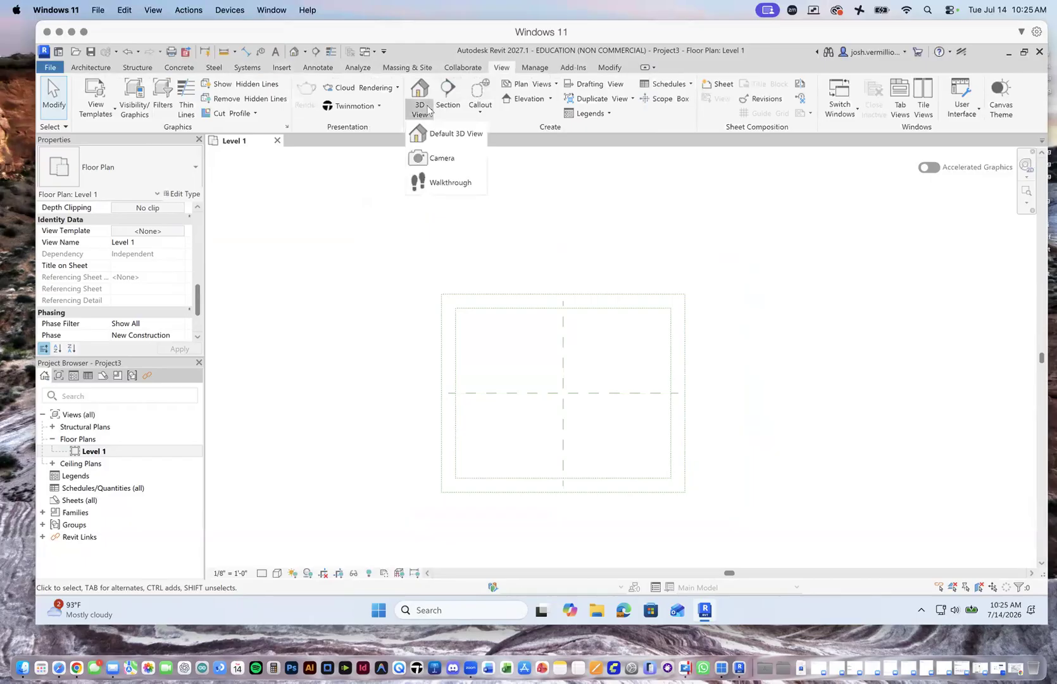
left_click(449, 134)
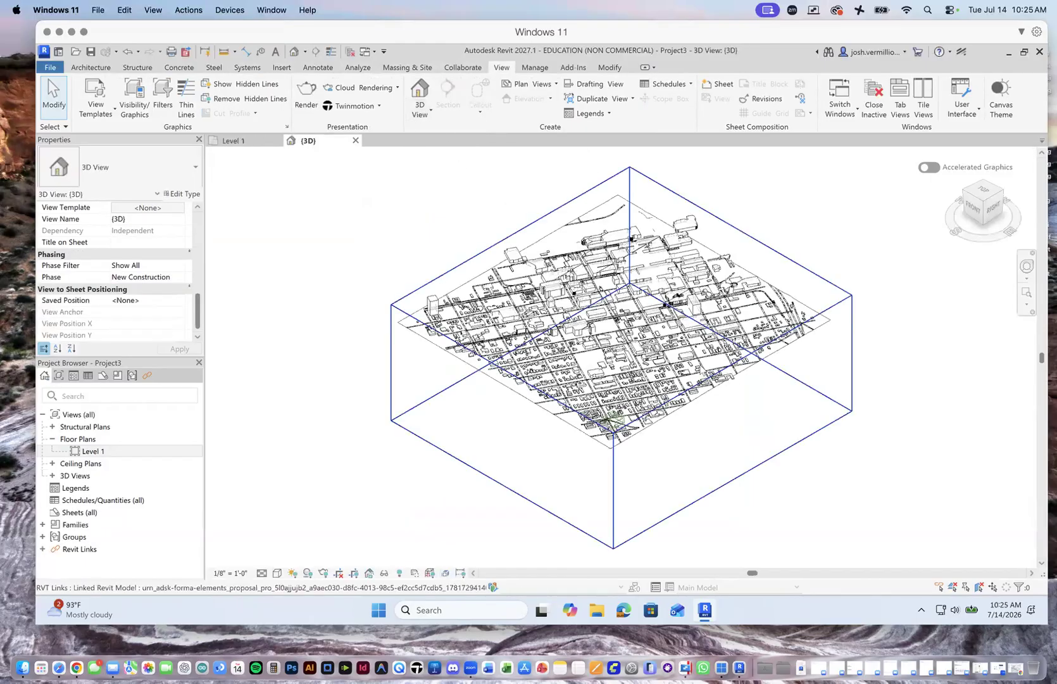
scroll(612, 423, "up", 8)
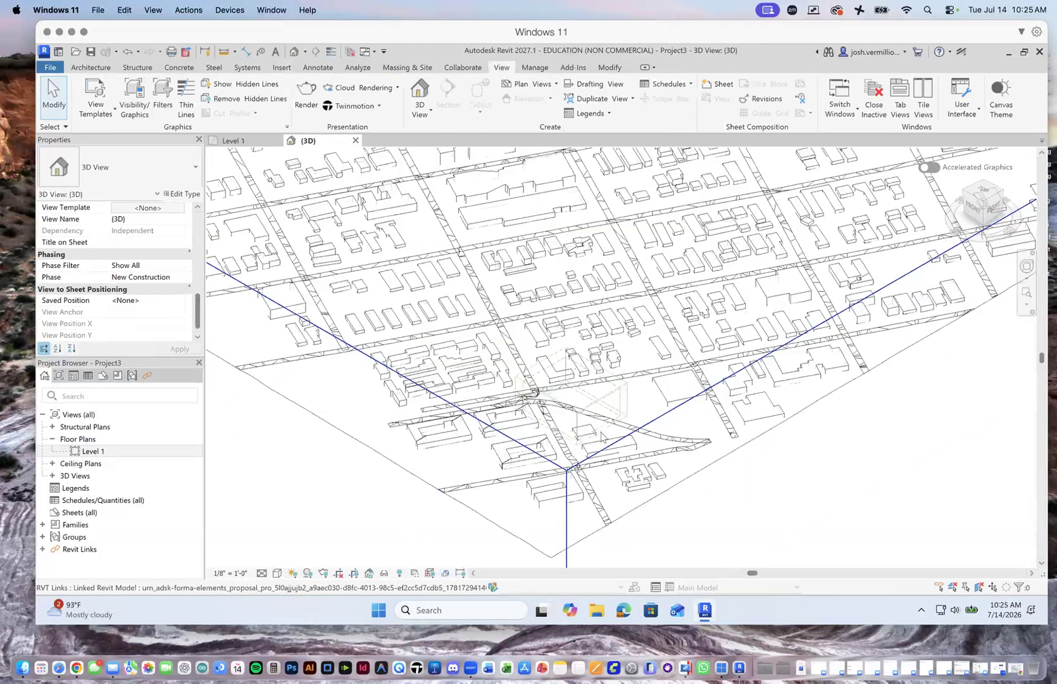
left_click(656, 324)
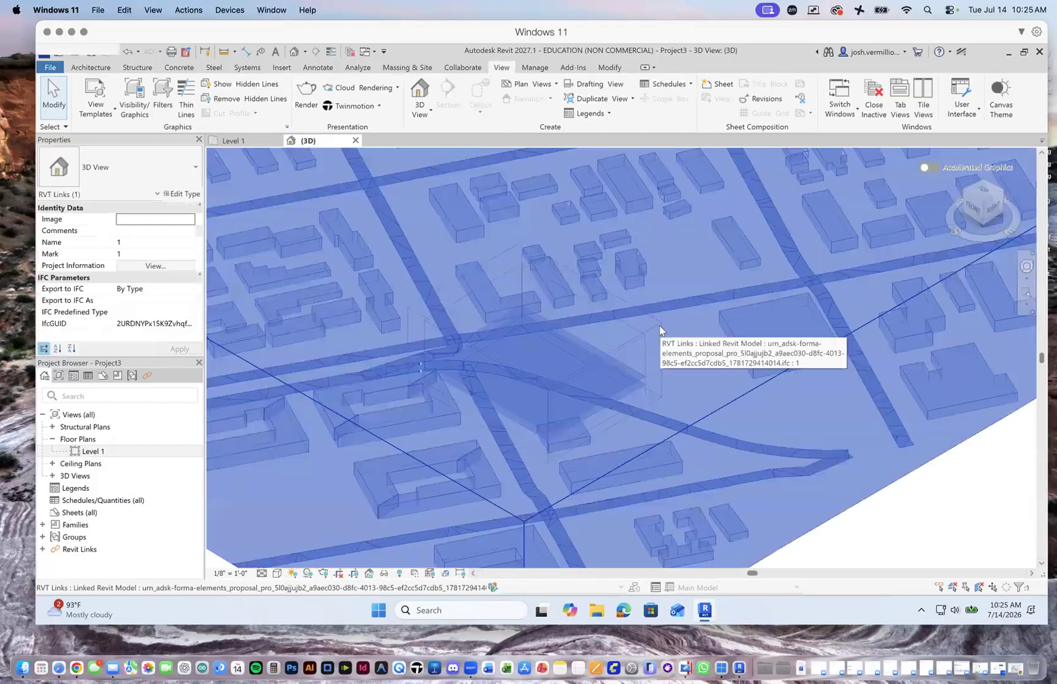
Return to the Level 1 floor plan and examine the area around the link's outline for site geometry.
left_click(233, 140)
left_click(526, 256)
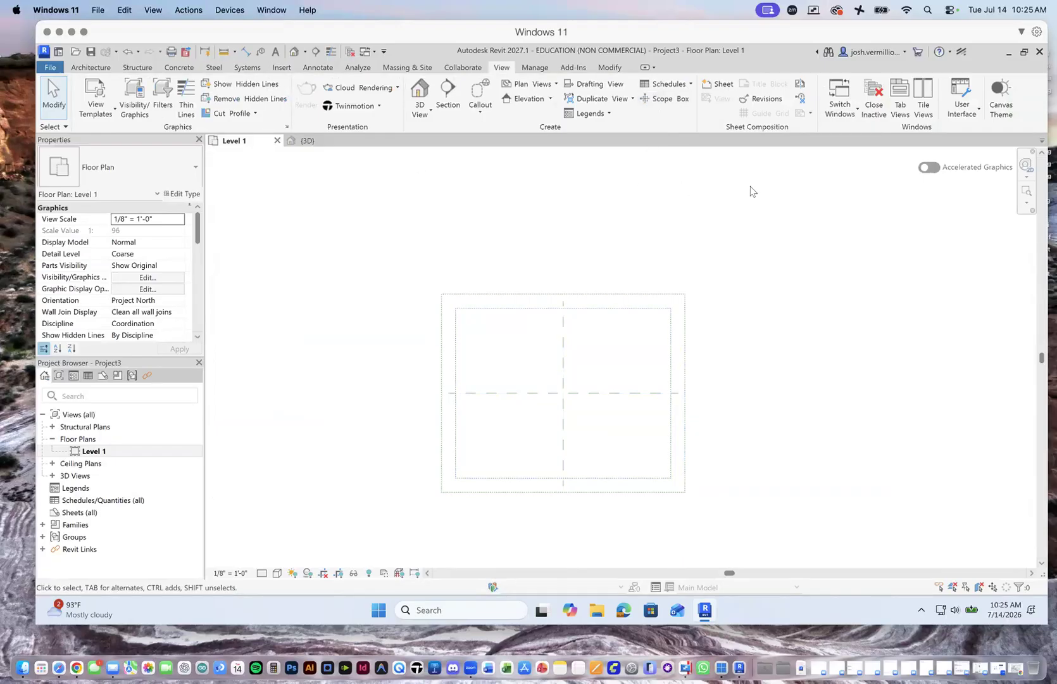
scroll(706, 244, "down", 1)
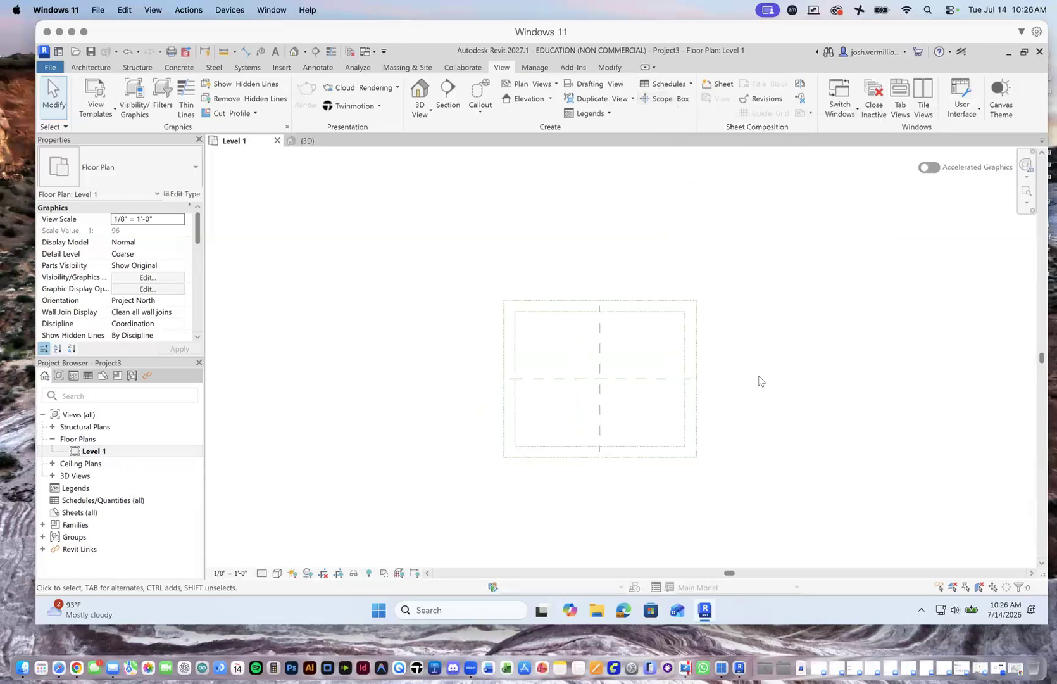
scroll(676, 363, "down", 5)
scroll(405, 376, "down", 2)
scroll(351, 269, "down", 1)
scroll(498, 353, "up", 1)
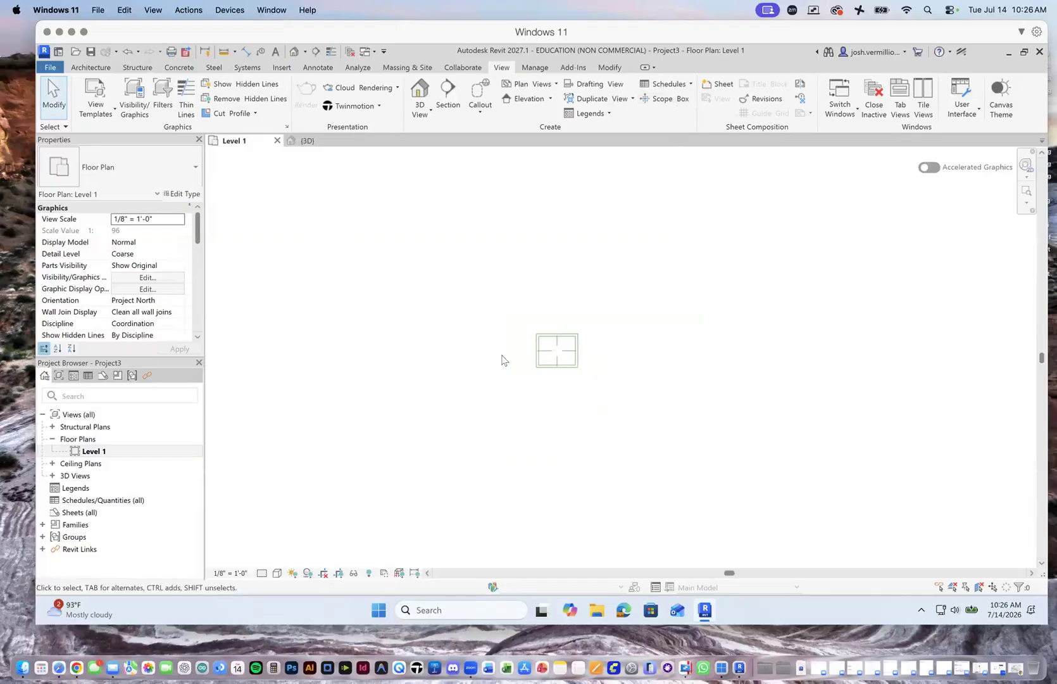
Set the Level 1 floor plan's visual style to Shaded and check its extents properties.
left_click(279, 573)
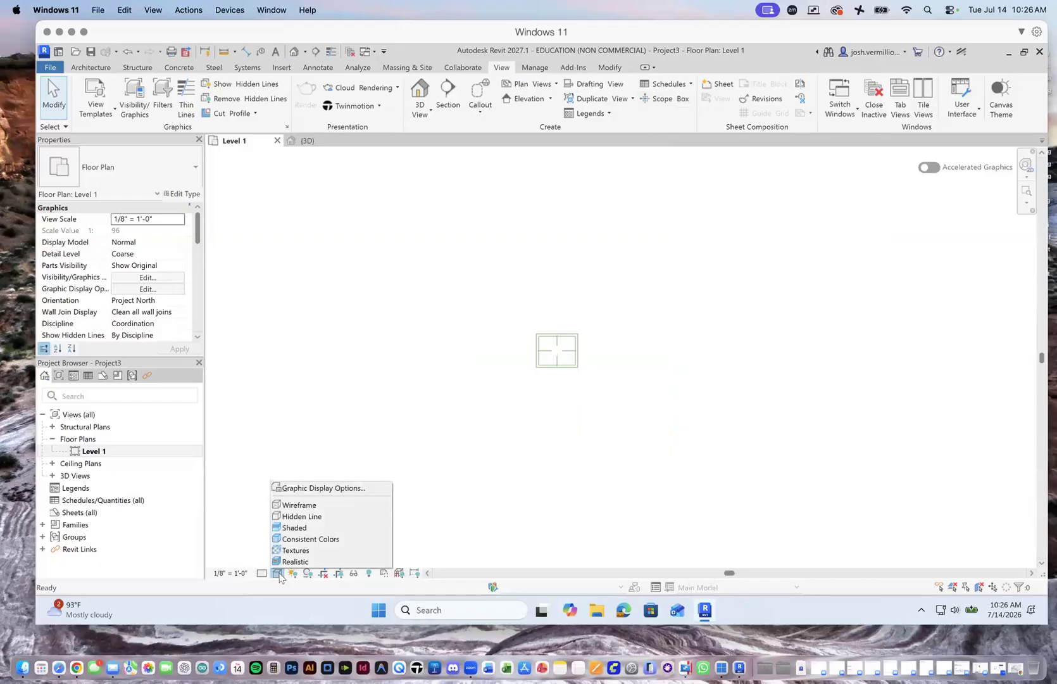
left_click(294, 530)
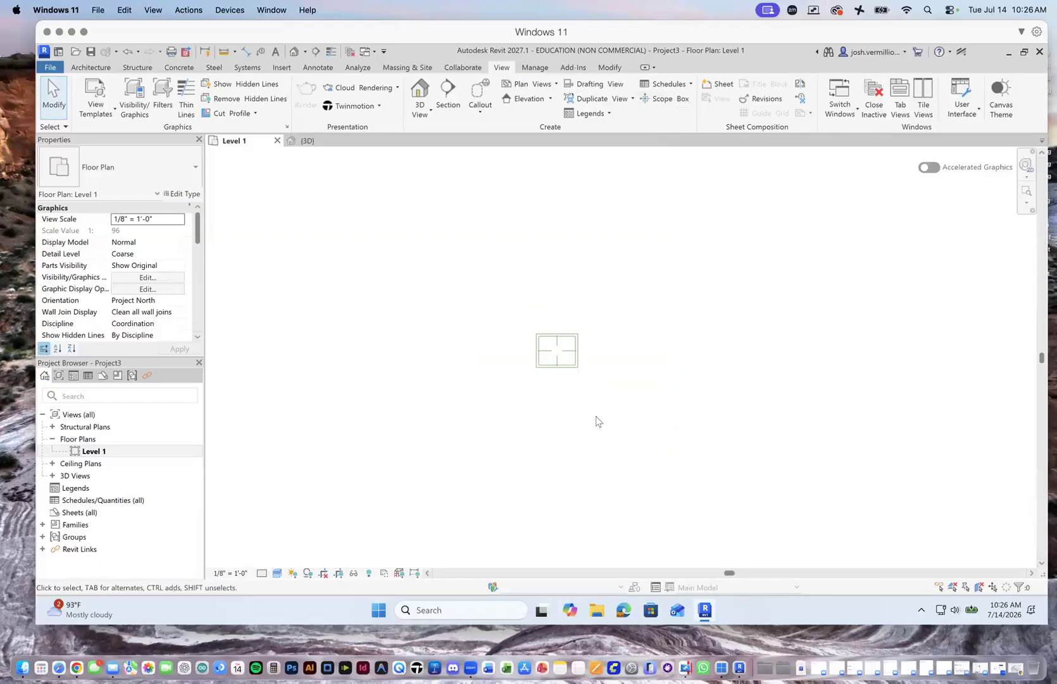
scroll(563, 350, "up", 2)
left_click_drag(198, 228, 196, 274)
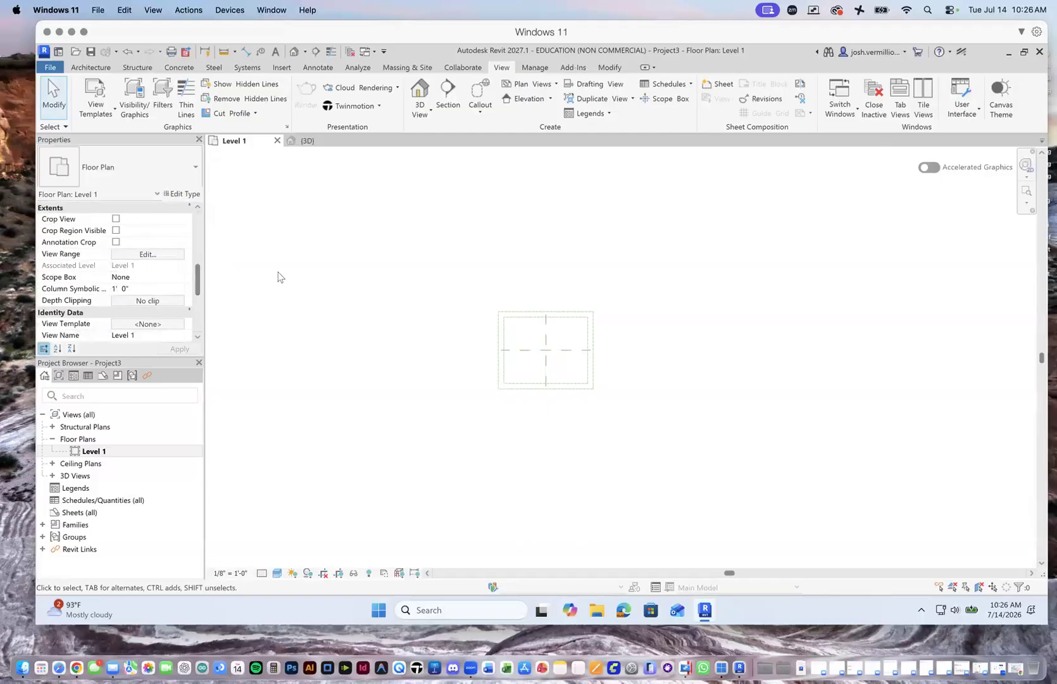
Switch back to the 3D view and inspect the linked site's streets and buildings.
left_click(335, 141)
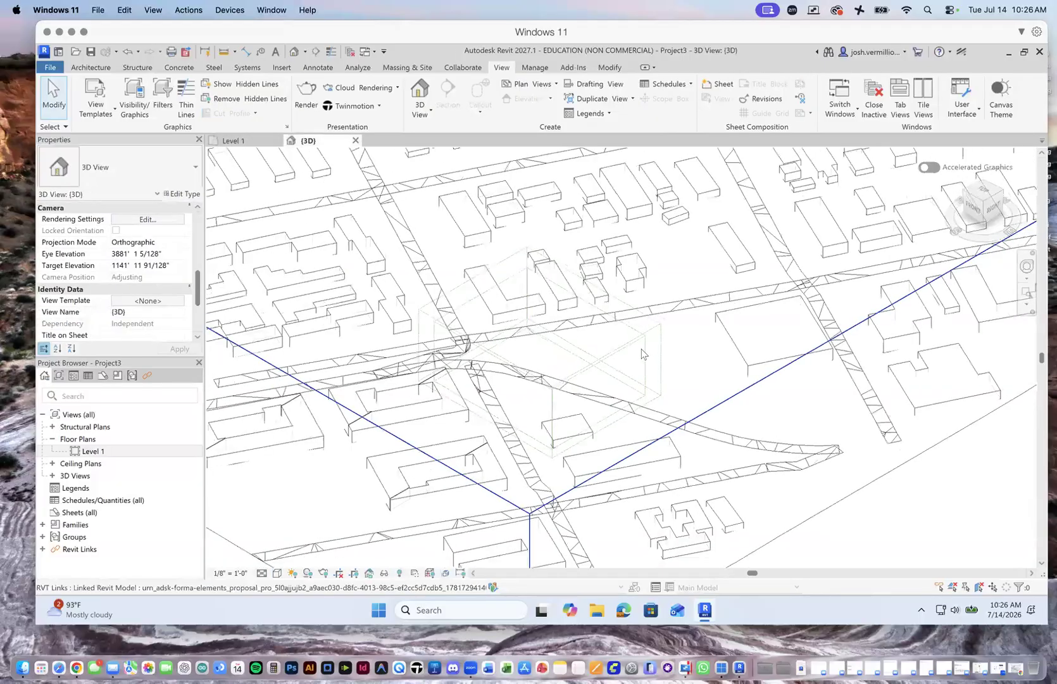
scroll(638, 353, "down", 1)
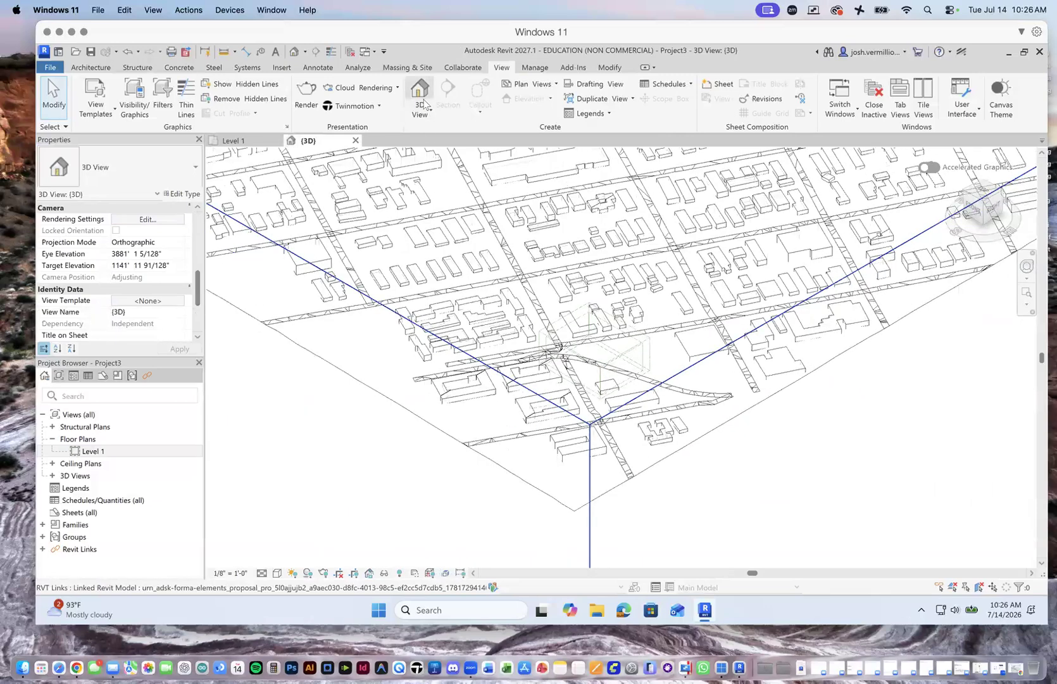
scroll(633, 387, "down", 5)
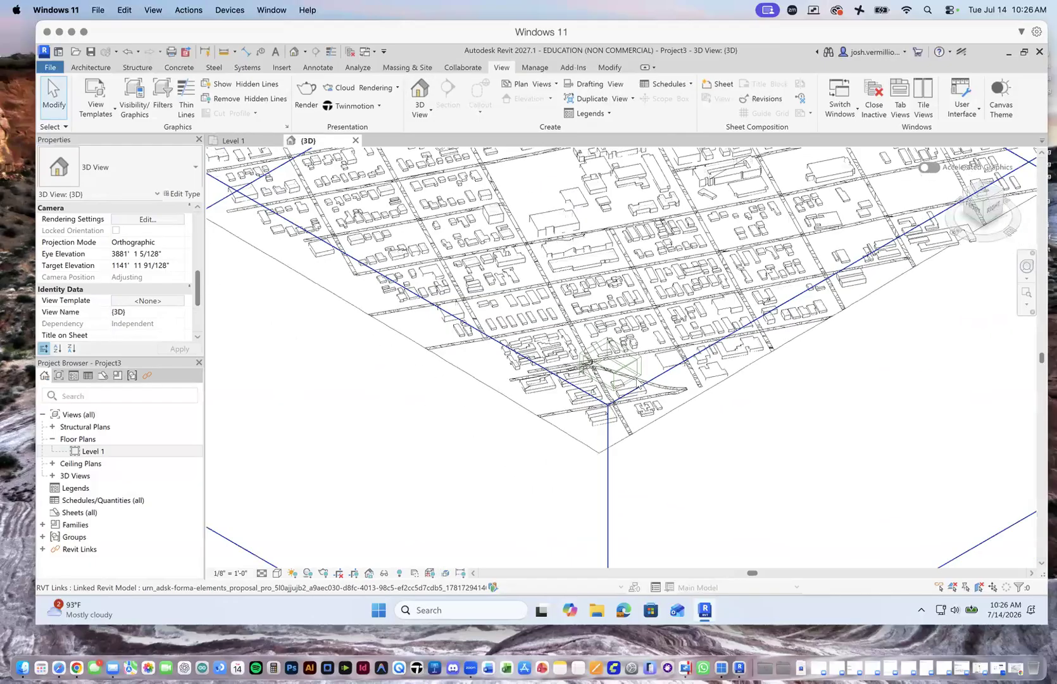
Examine the linked city model from the side and at a low angle in 3D, checking its vertical position relative to the small level box.
scroll(637, 386, "up", 1)
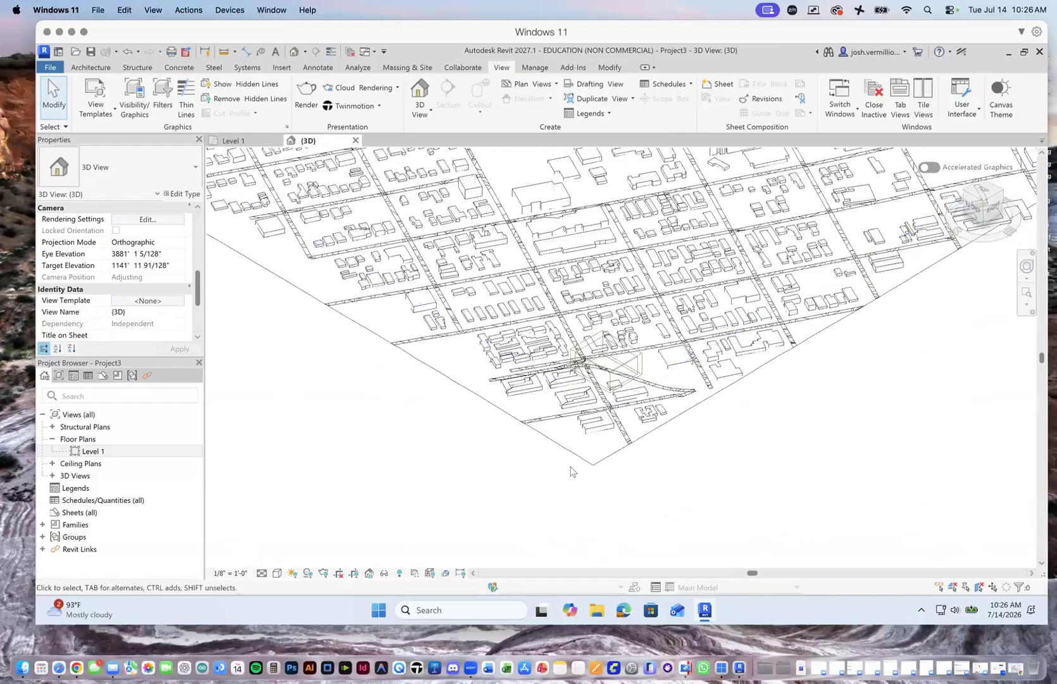
left_click_drag(984, 214, 885, 203)
scroll(743, 392, "down", 10)
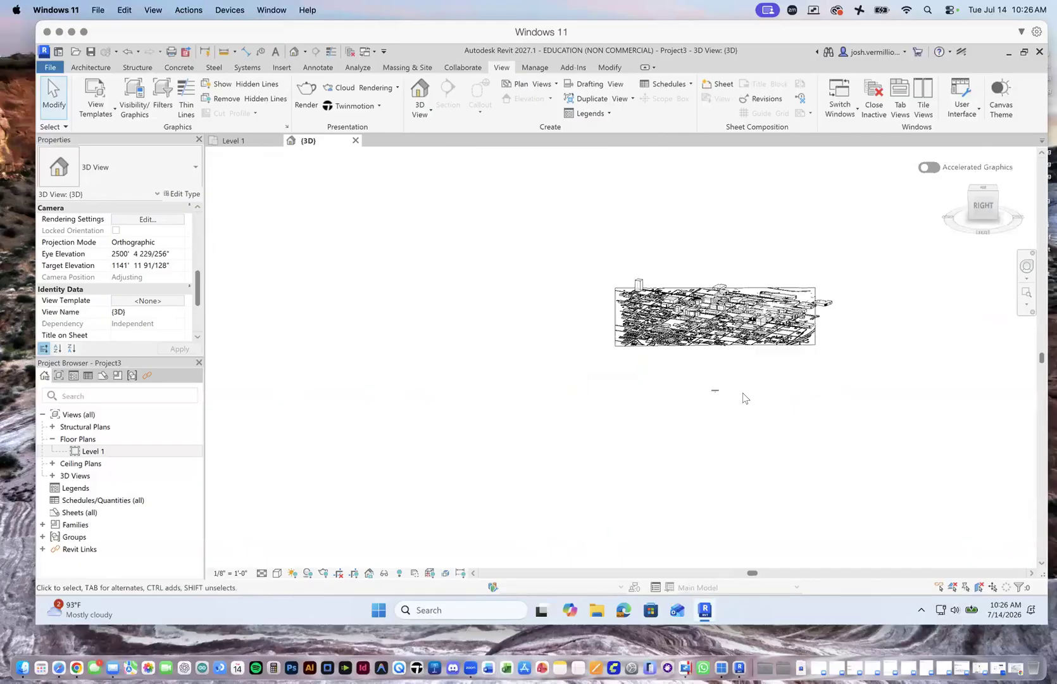
scroll(743, 395, "up", 3)
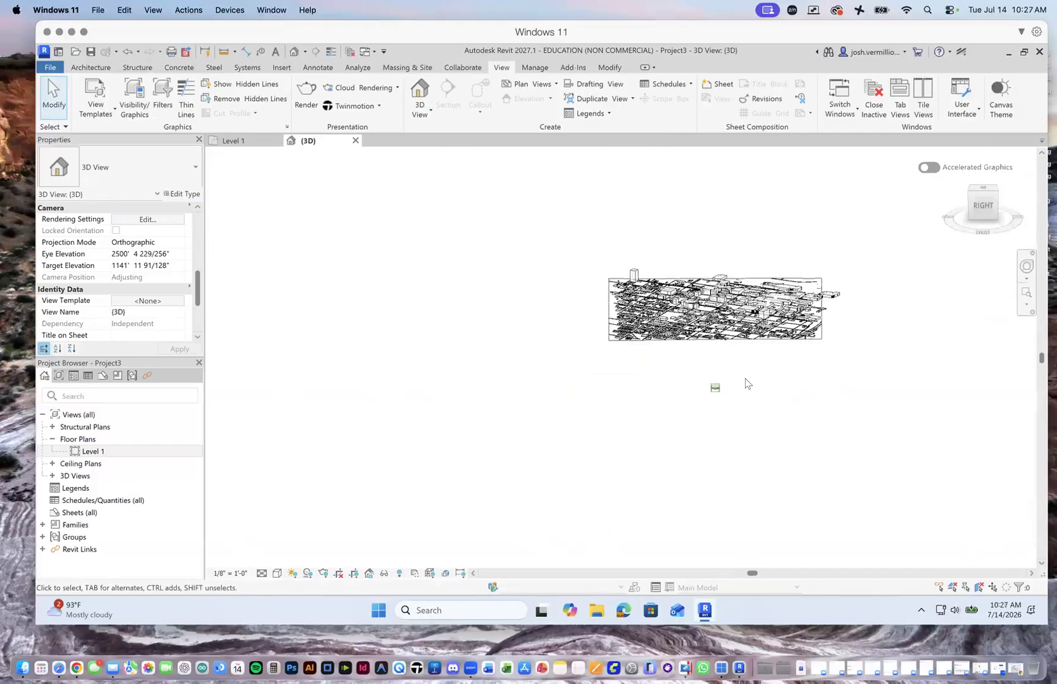
scroll(745, 379, "up", 2)
scroll(830, 326, "up", 5)
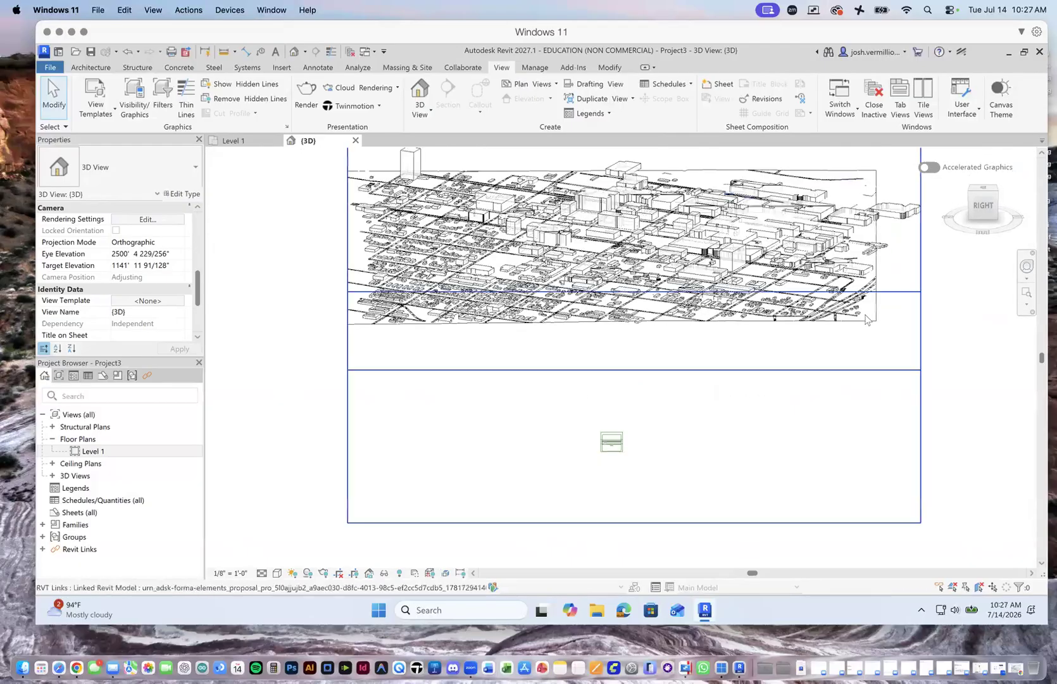
scroll(710, 365, "down", 5)
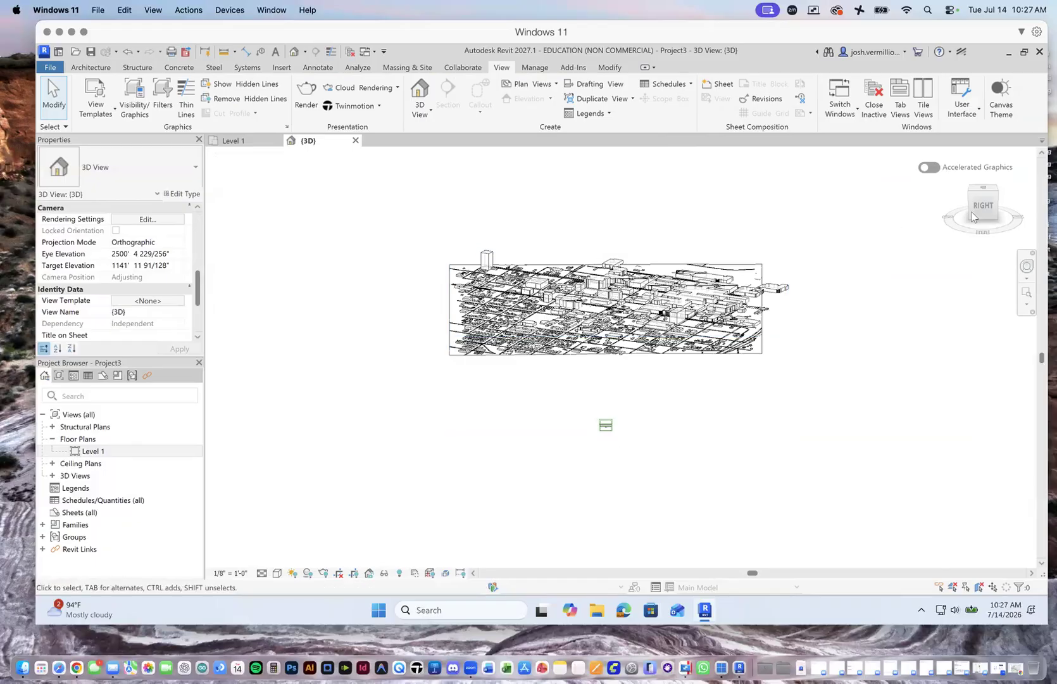
mouse_move(985, 209)
left_mouse_down()
mouse_move(996, 208)
mouse_move(989, 218)
left_mouse_up()
scroll(529, 361, "up", 5)
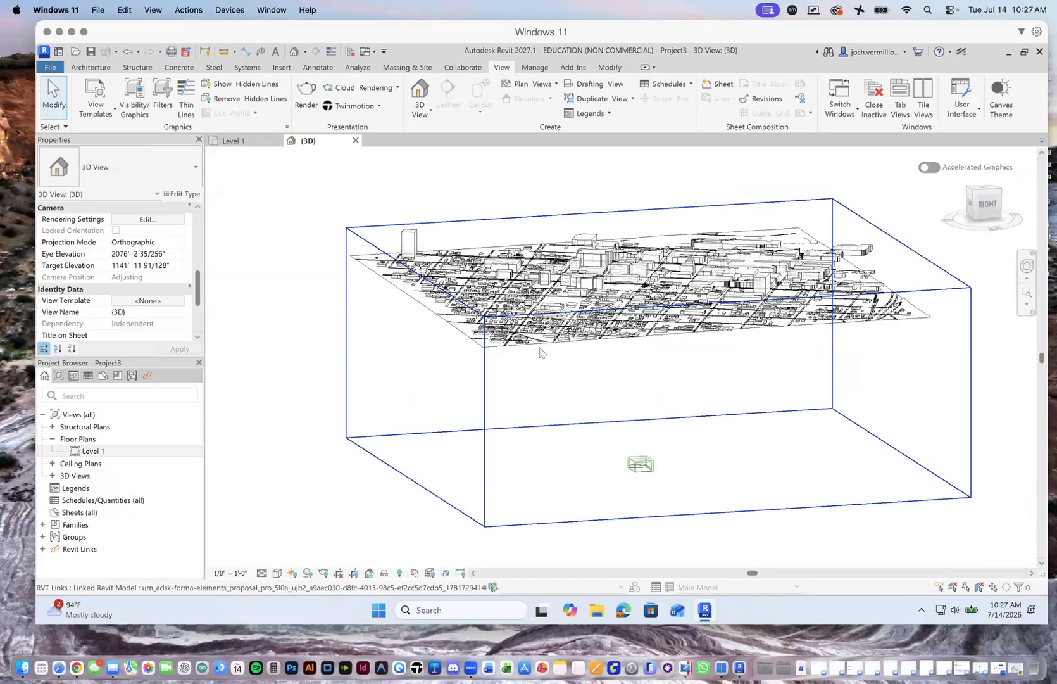
Select the linked city model in the 3D view and review its instance properties.
left_click(536, 353)
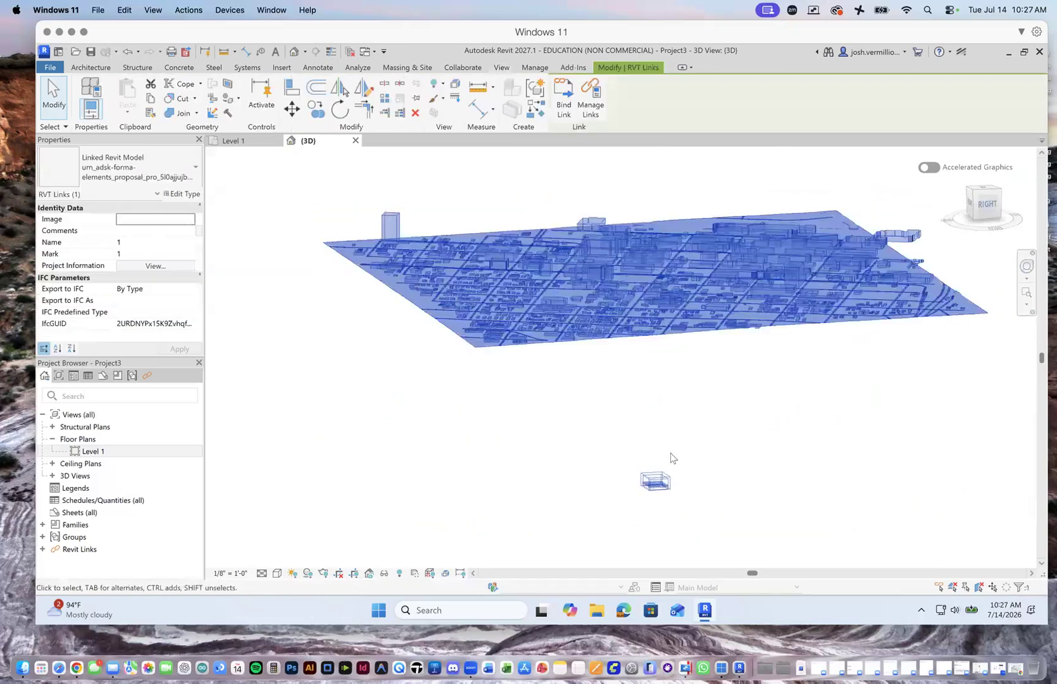
left_click(593, 405)
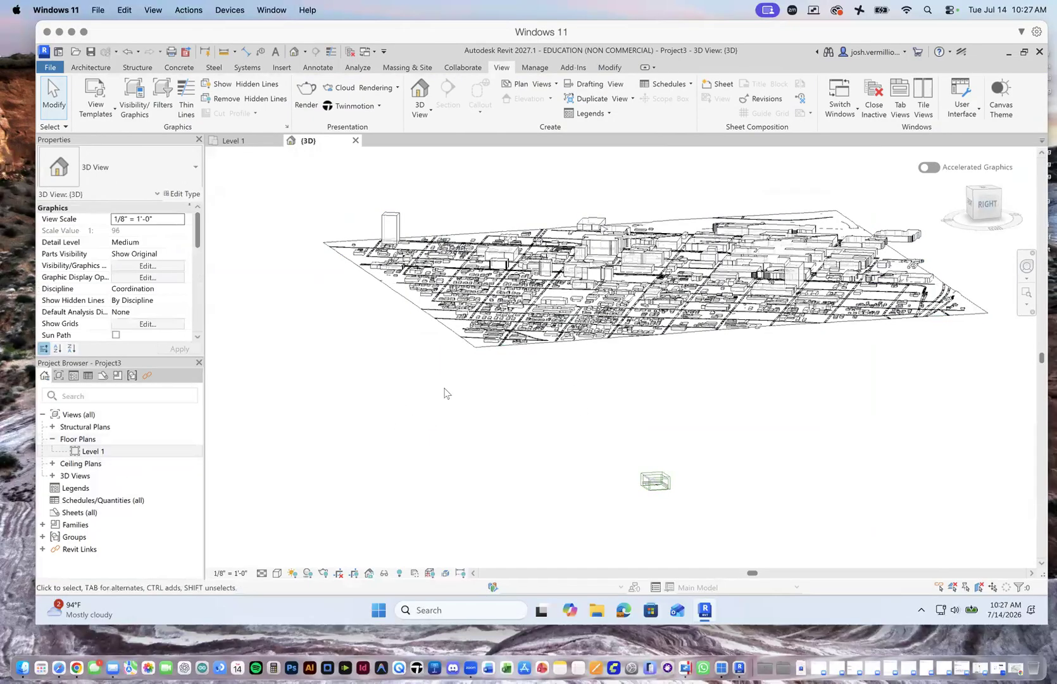
left_click(485, 350)
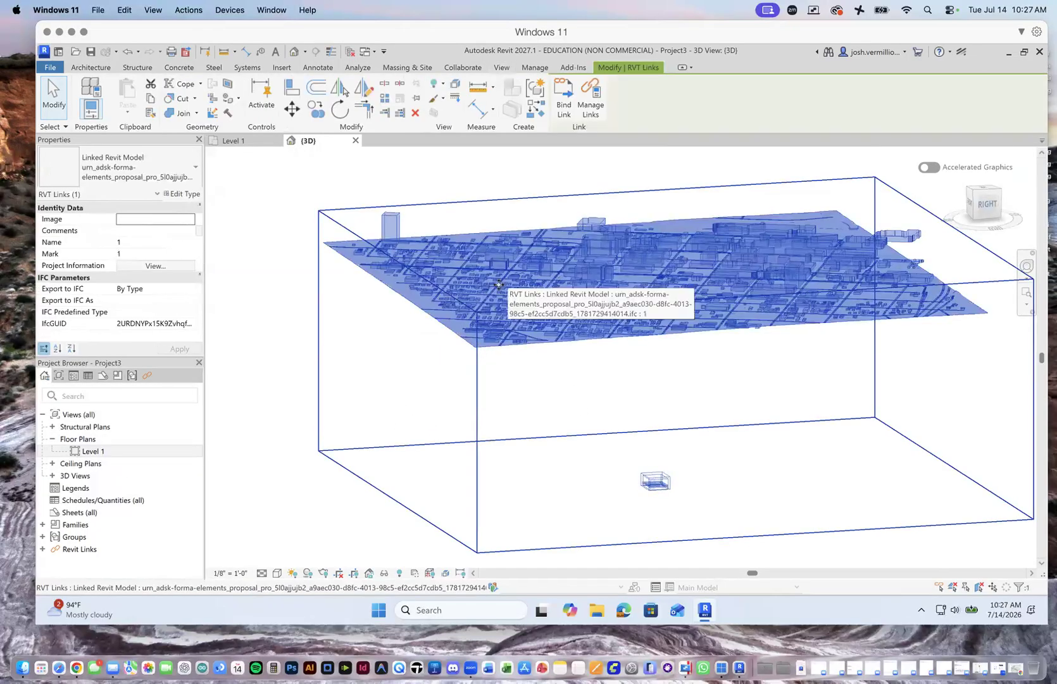
left_click(608, 170)
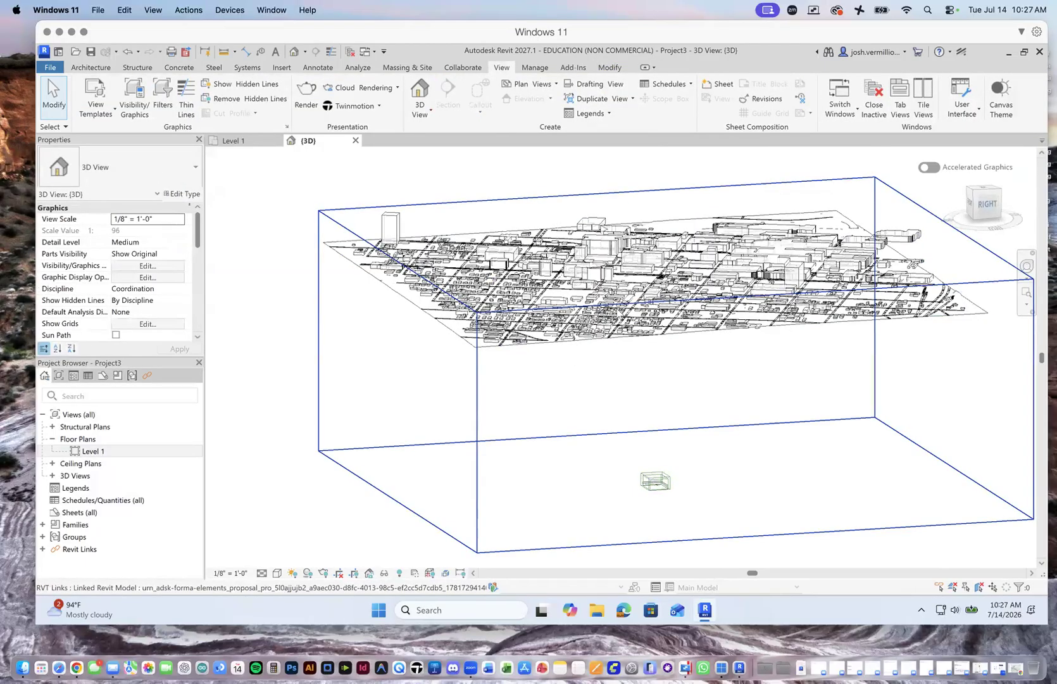
left_click(516, 348)
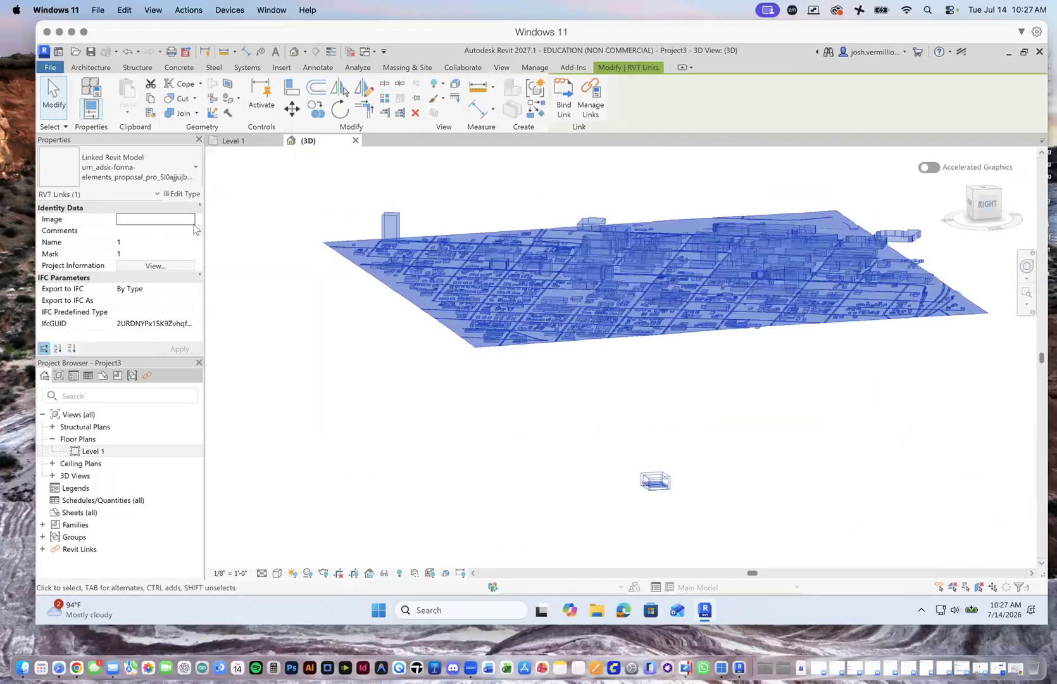
left_click(167, 269)
left_click(640, 432)
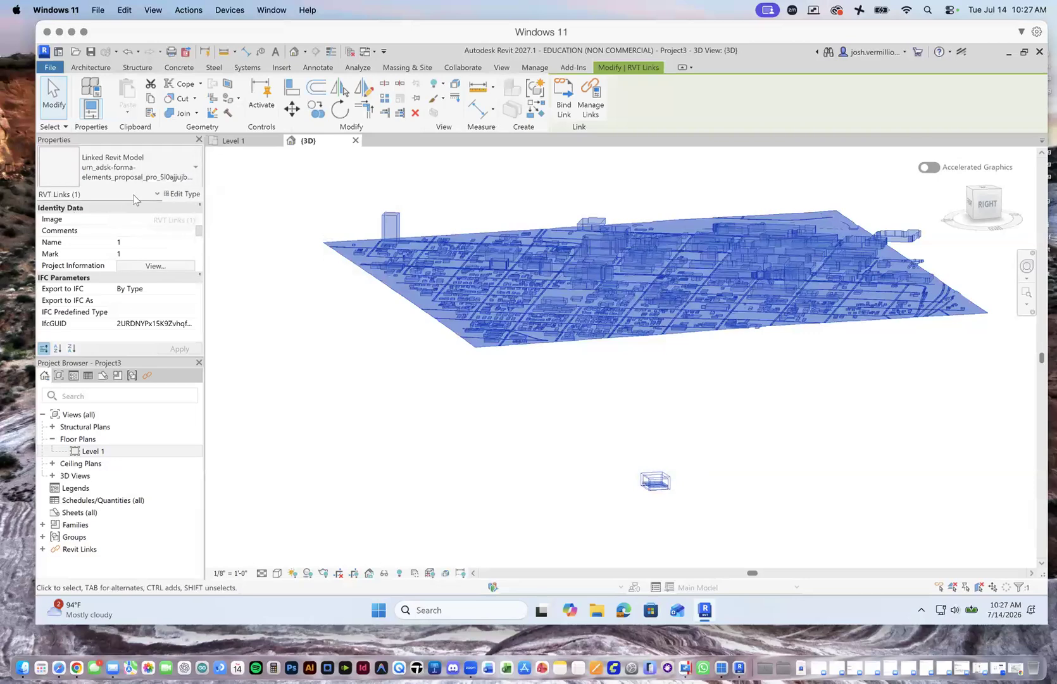
left_click(267, 347)
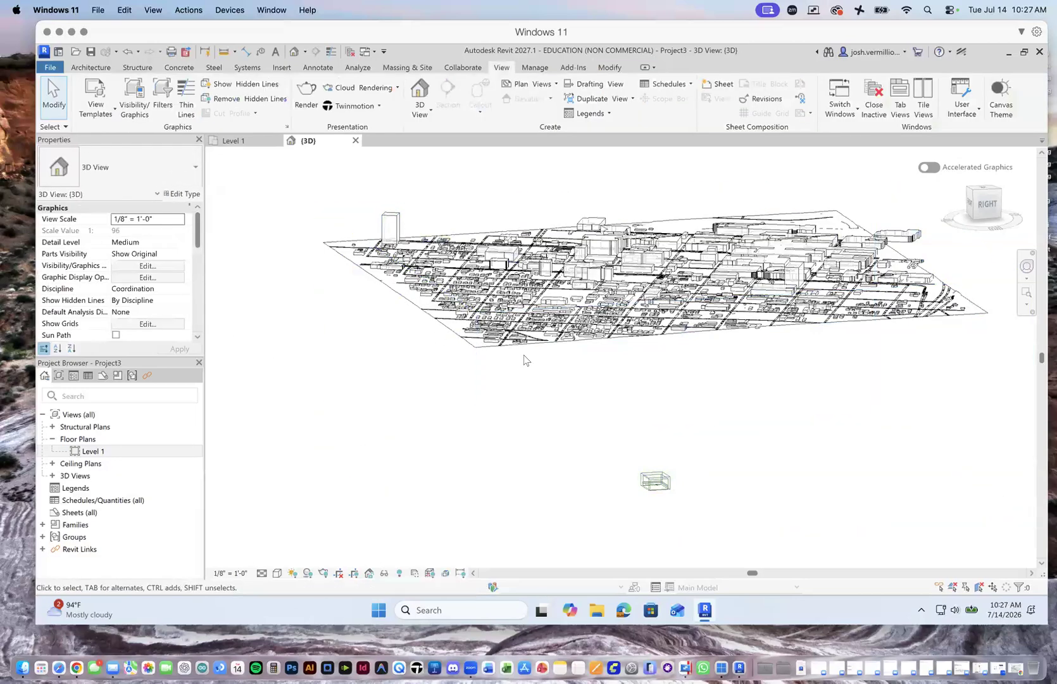
Select the linked model again and inspect the level planes beneath its terrain up close.
left_click(527, 343)
scroll(640, 450, "up", 10)
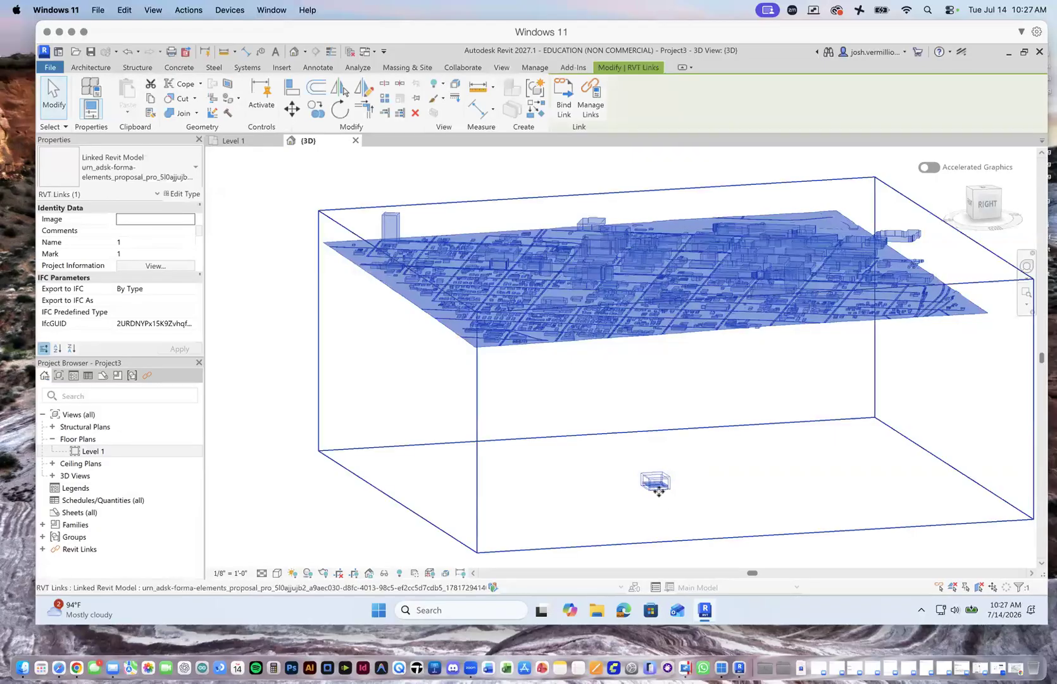
scroll(590, 456, "up", 4)
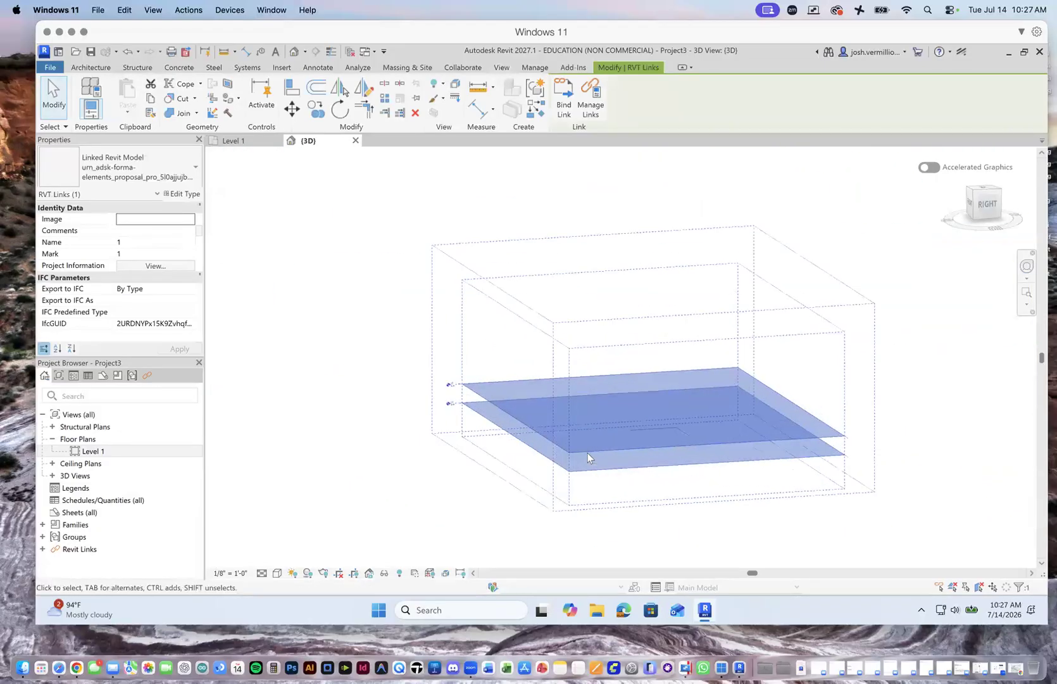
scroll(588, 454, "down", 10)
scroll(598, 455, "down", 5)
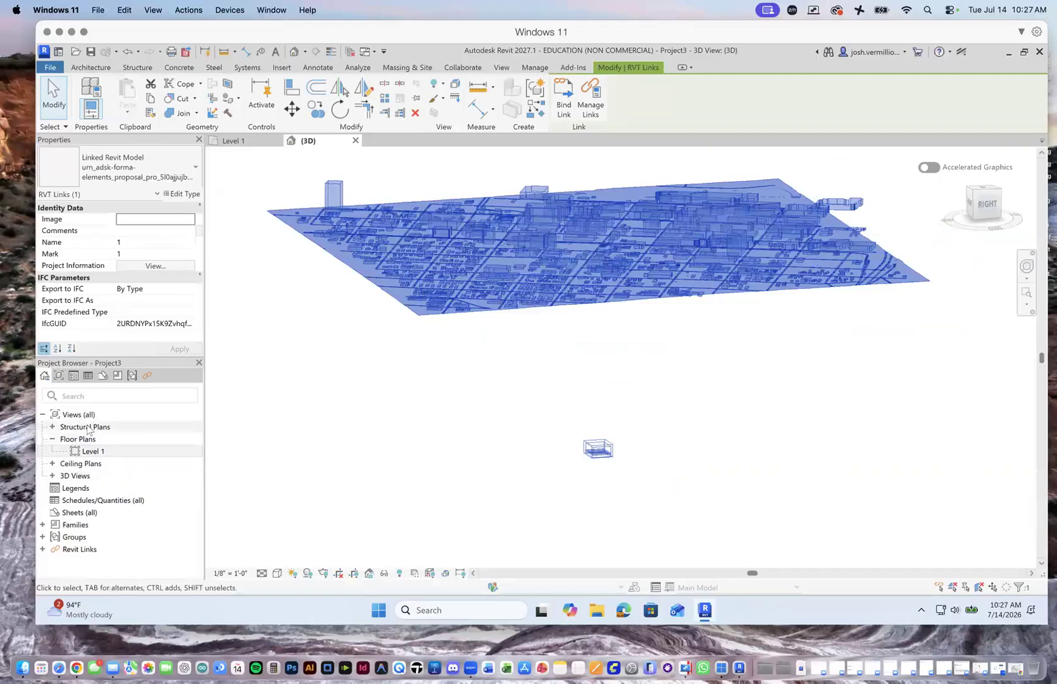
Draw a horizontal section line across the lower half of the Level 1 plan outline and open the resulting section view.
left_click(234, 140)
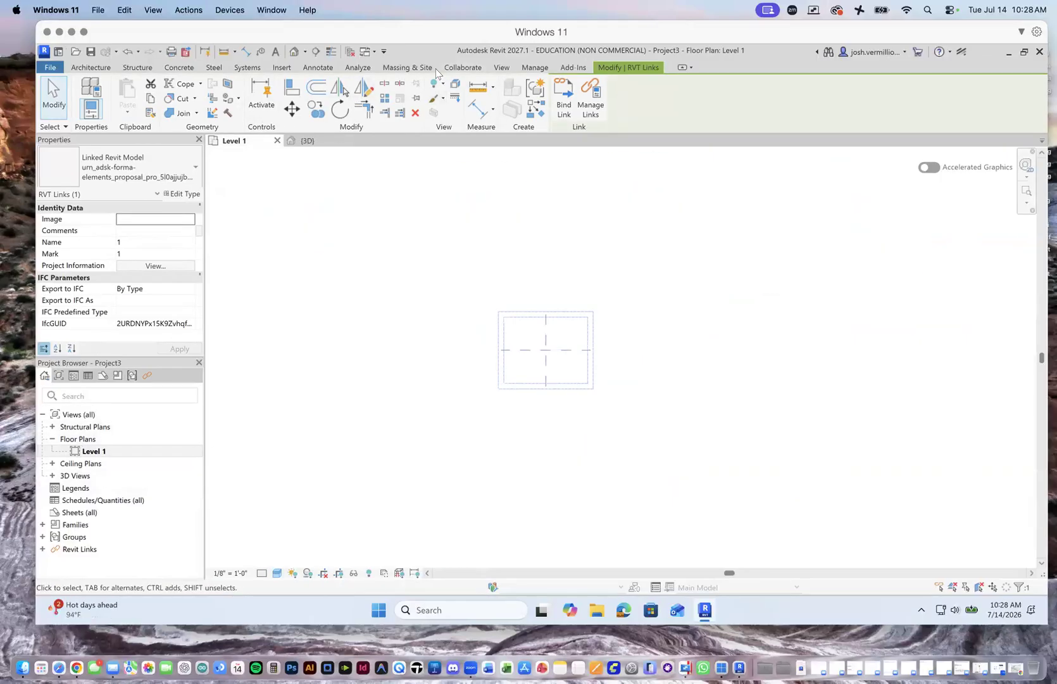
left_click(501, 67)
left_click(446, 95)
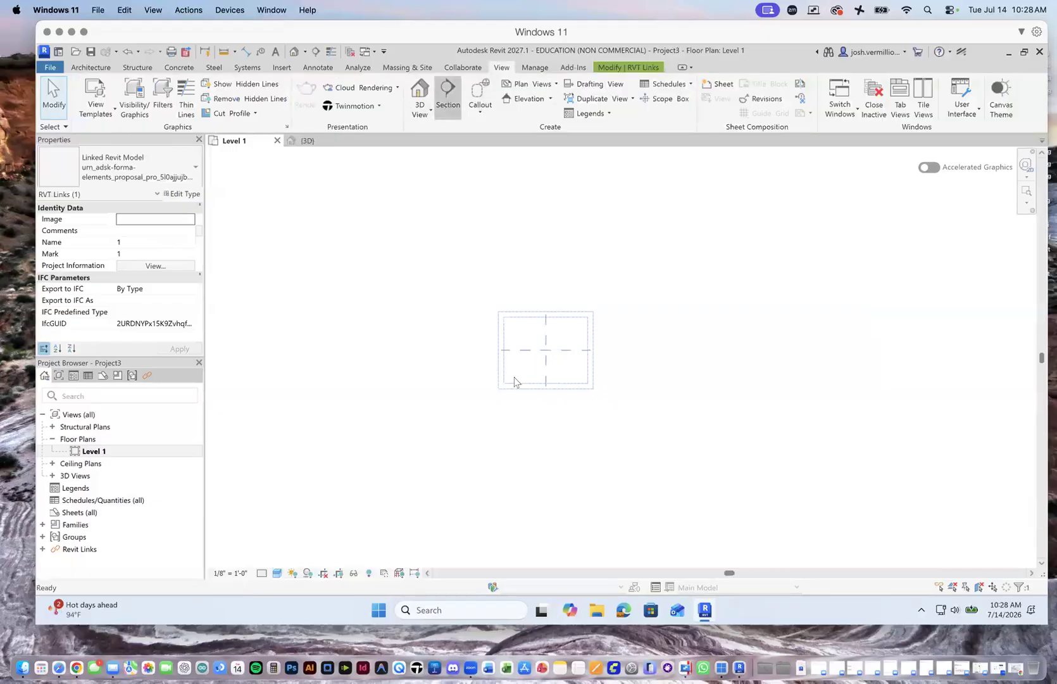
left_click(467, 362)
left_click(668, 360)
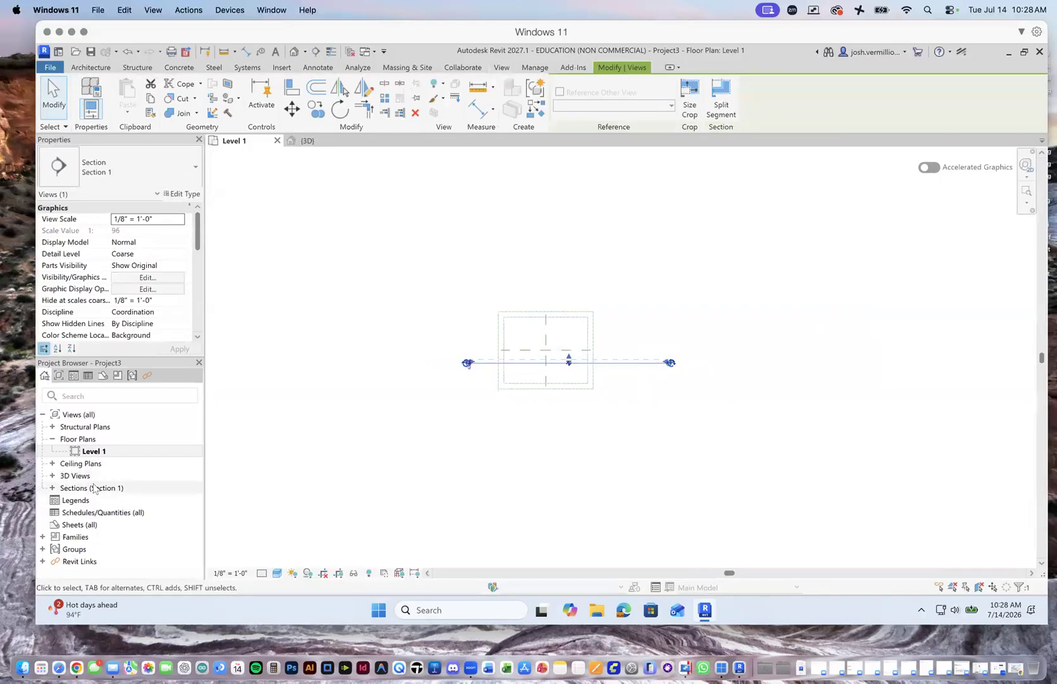
double_click(66, 489)
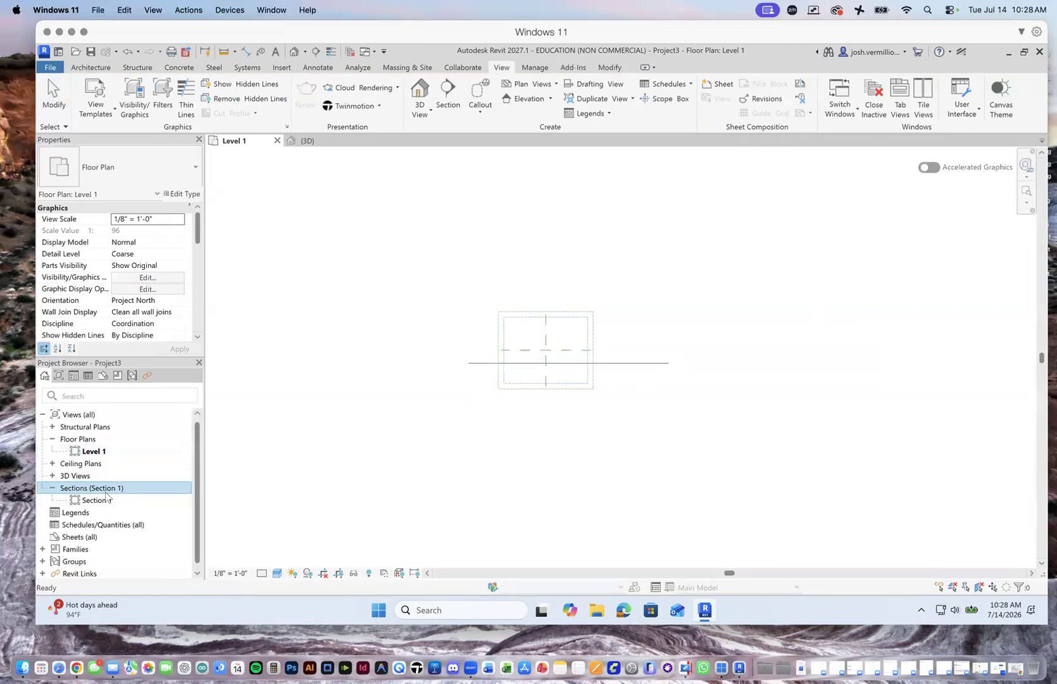
double_click(96, 500)
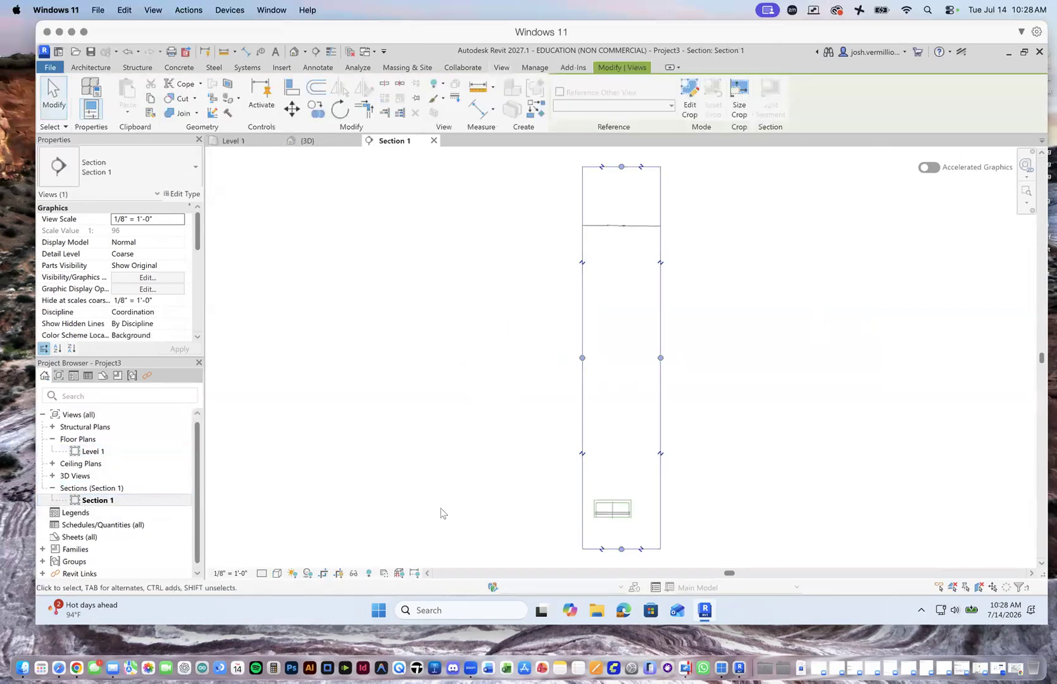
Extend the section's crop region upward and outward on both sides to span the full terrain profile and buildings.
scroll(640, 491, "up", 3)
scroll(640, 490, "down", 5)
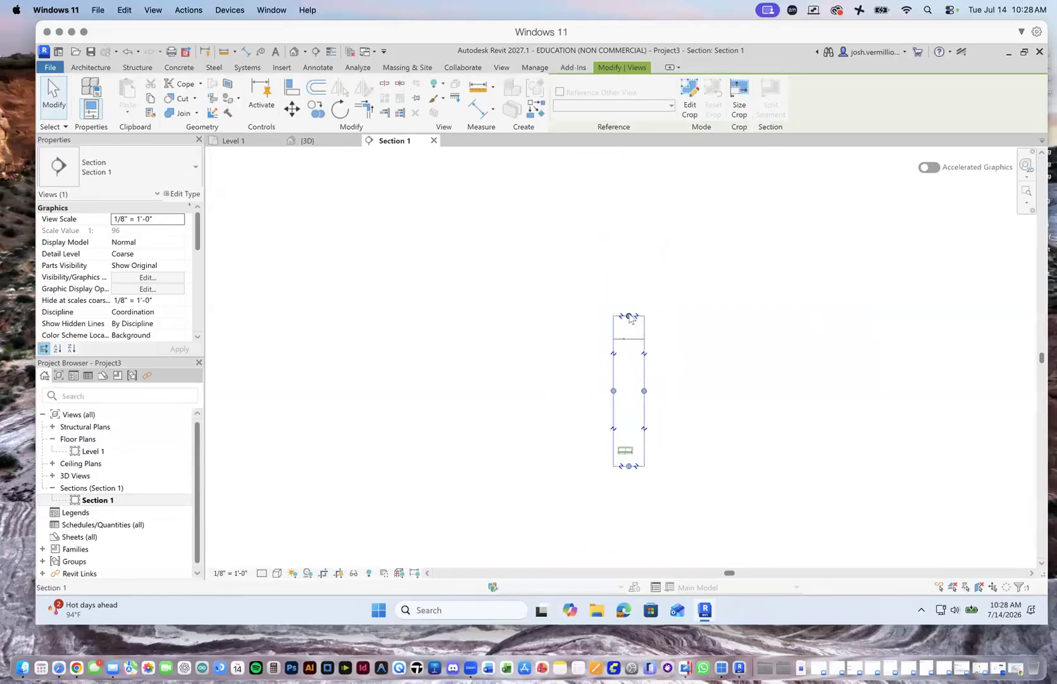
left_click_drag(629, 317, 626, 237)
left_click_drag(614, 350, 460, 351)
left_click_drag(645, 351, 779, 351)
scroll(642, 453, "up", 3)
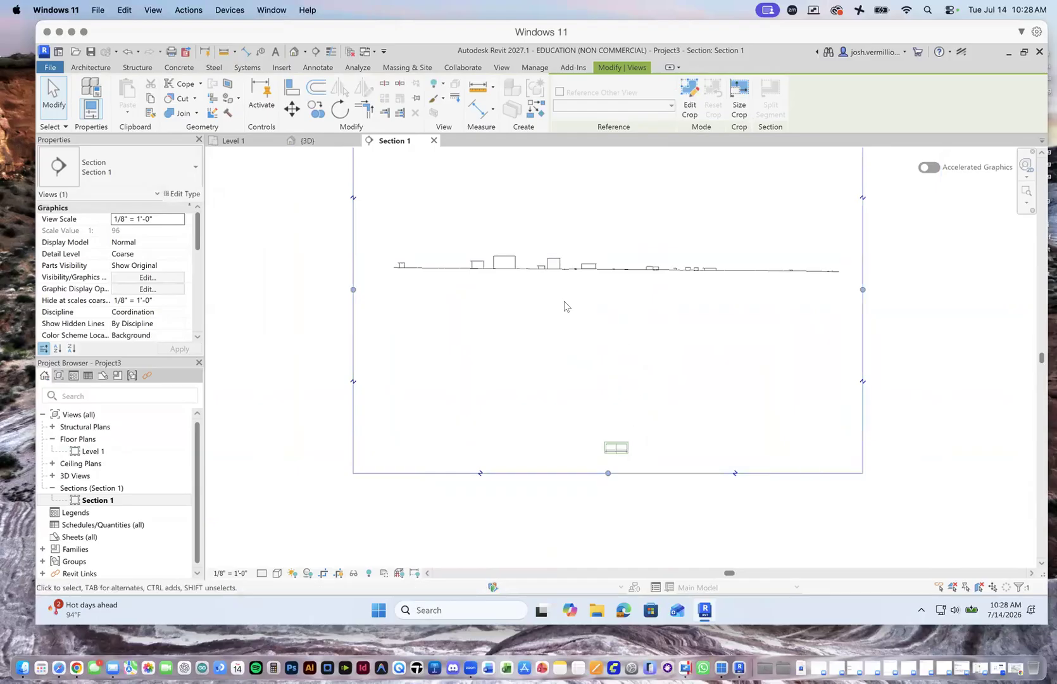
scroll(573, 284, "up", 4)
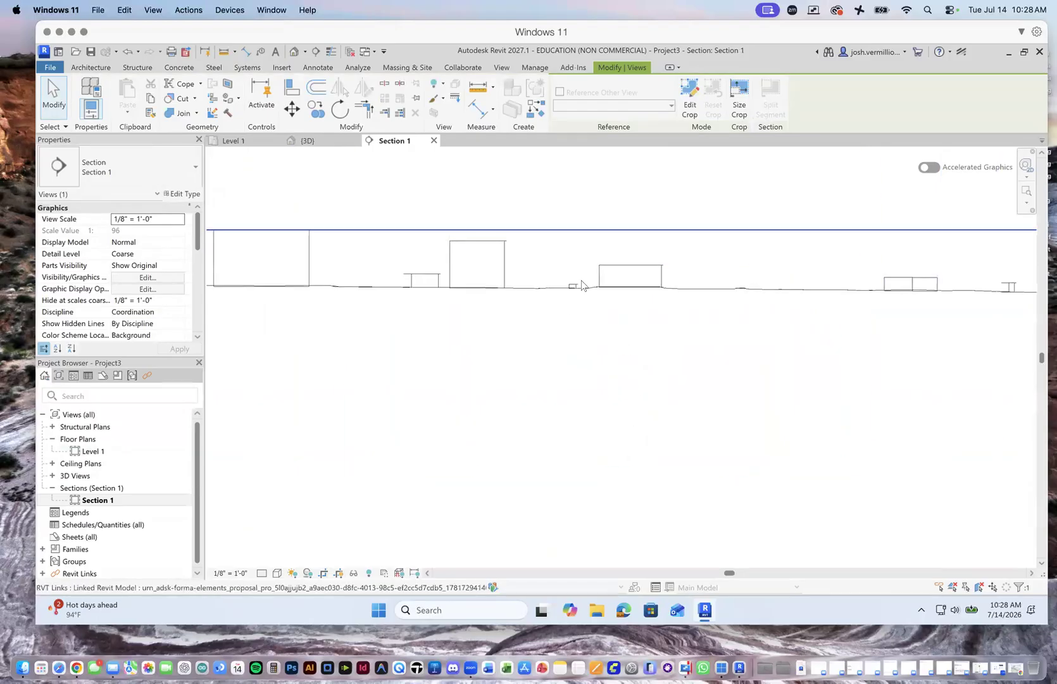
Examine the triangulated site parcel beside the street intersection in the linked model from a corner 3D view.
left_click(323, 139)
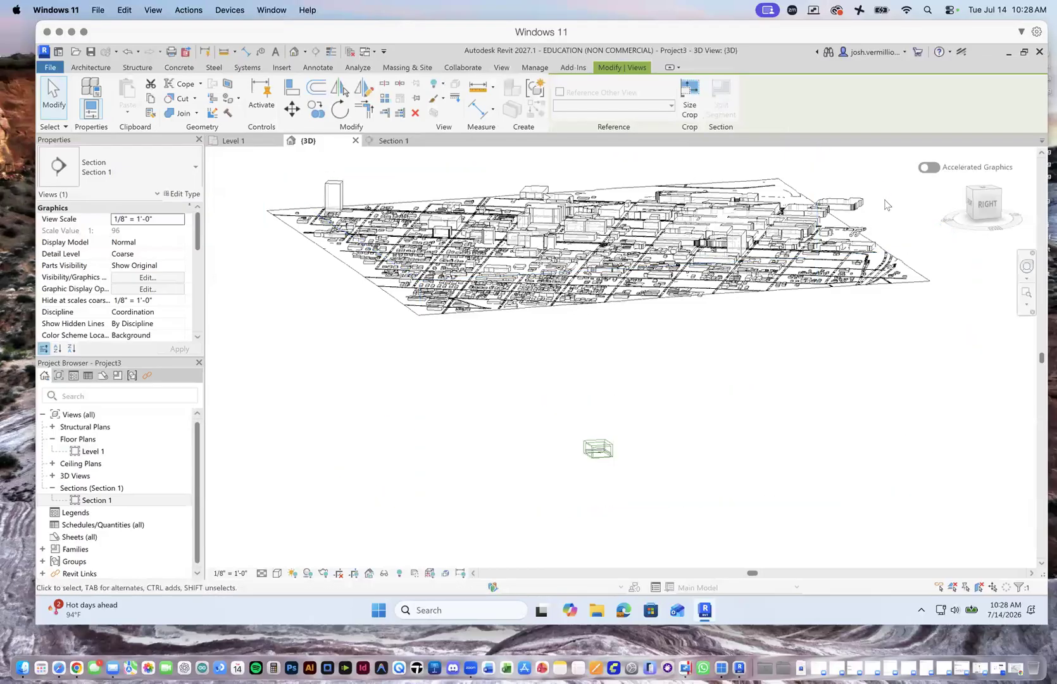
left_click(969, 189)
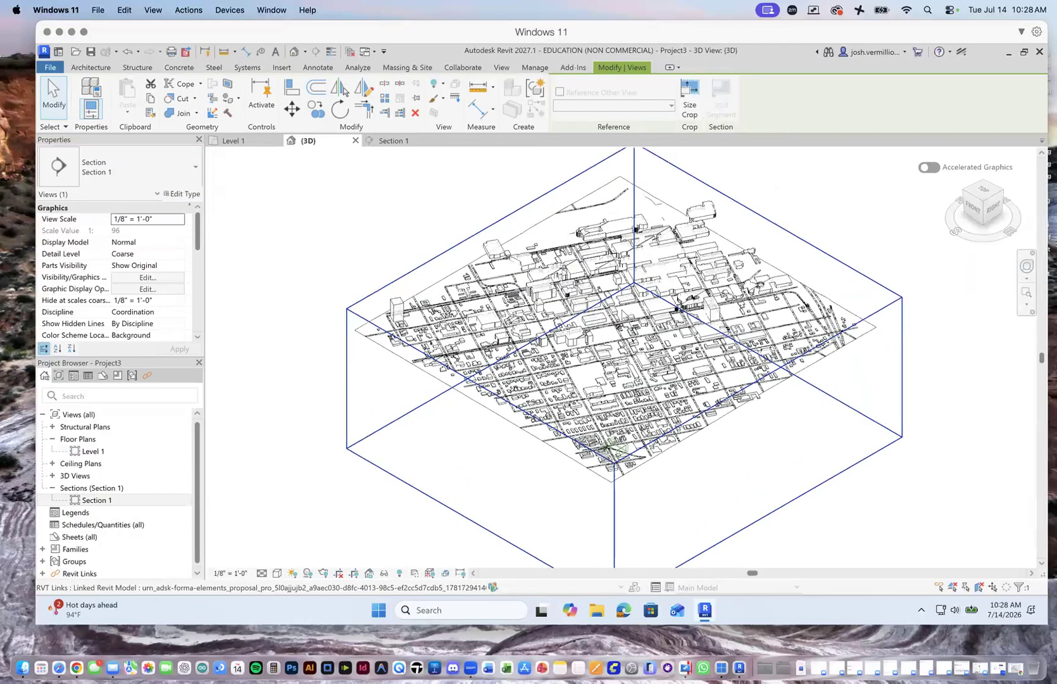
scroll(702, 292, "up", 4)
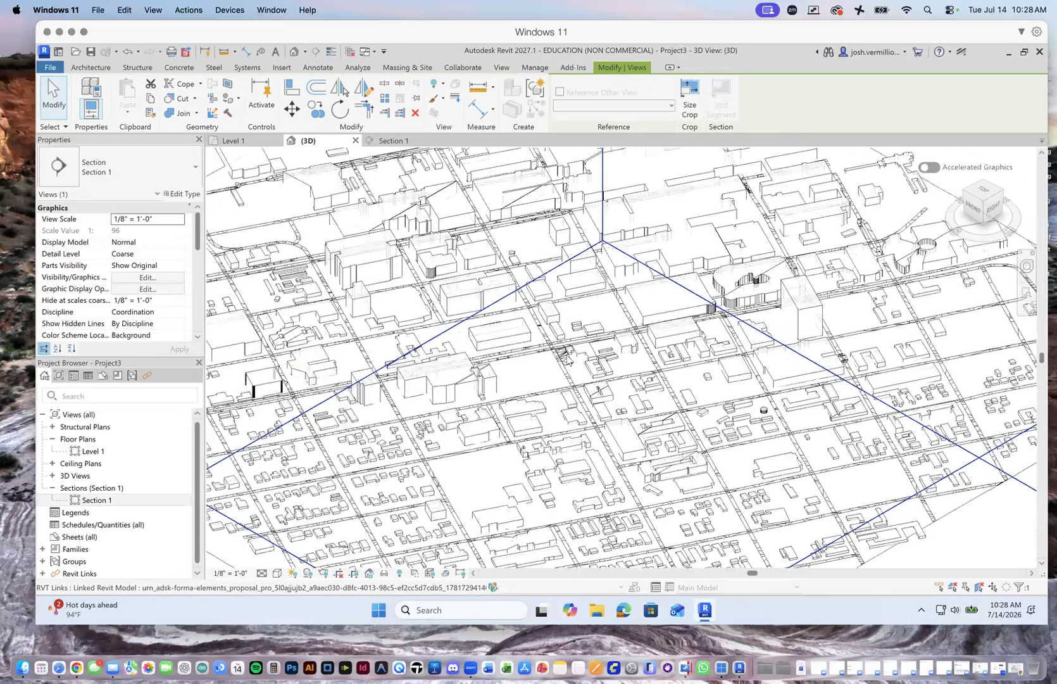
scroll(567, 360, "up", 5)
left_click(580, 384)
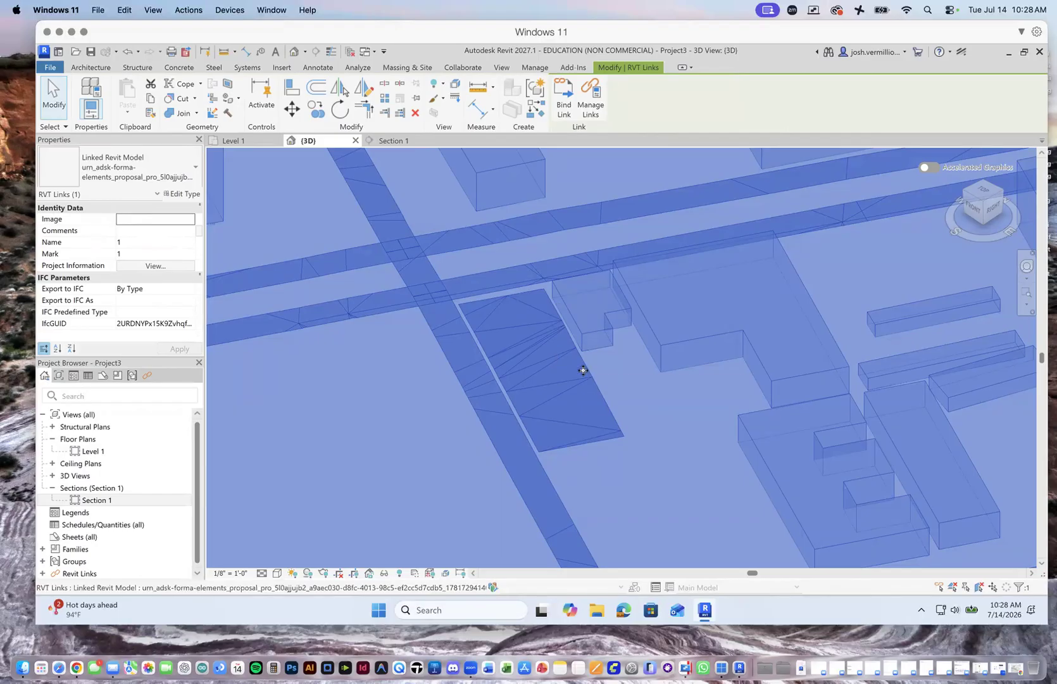
scroll(548, 323, "down", 3)
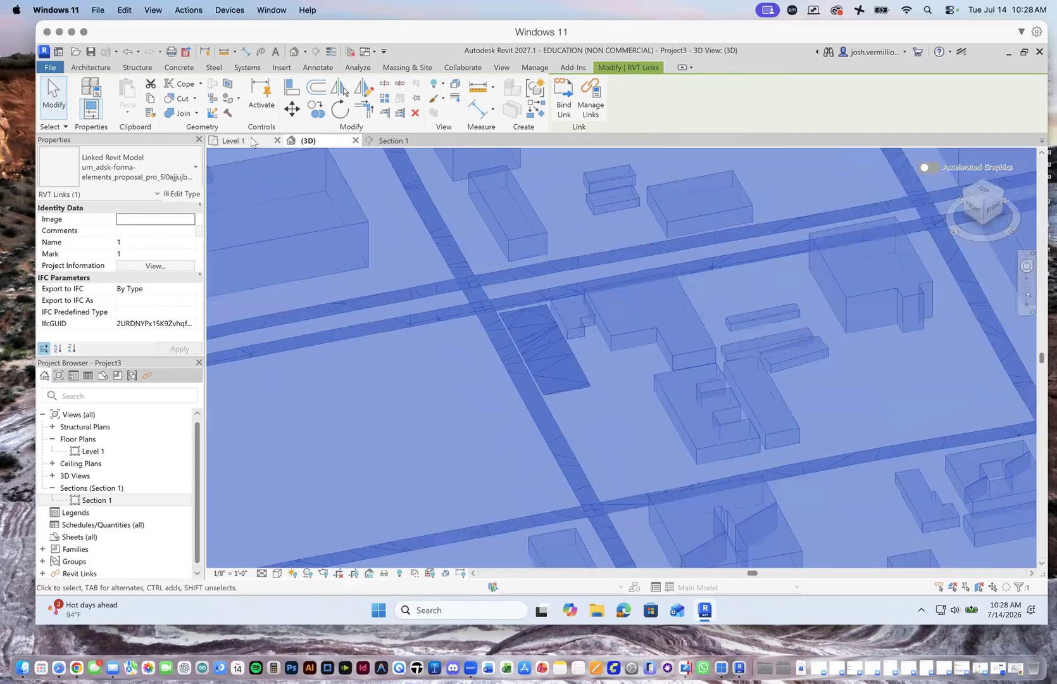
scroll(555, 328, "down", 4)
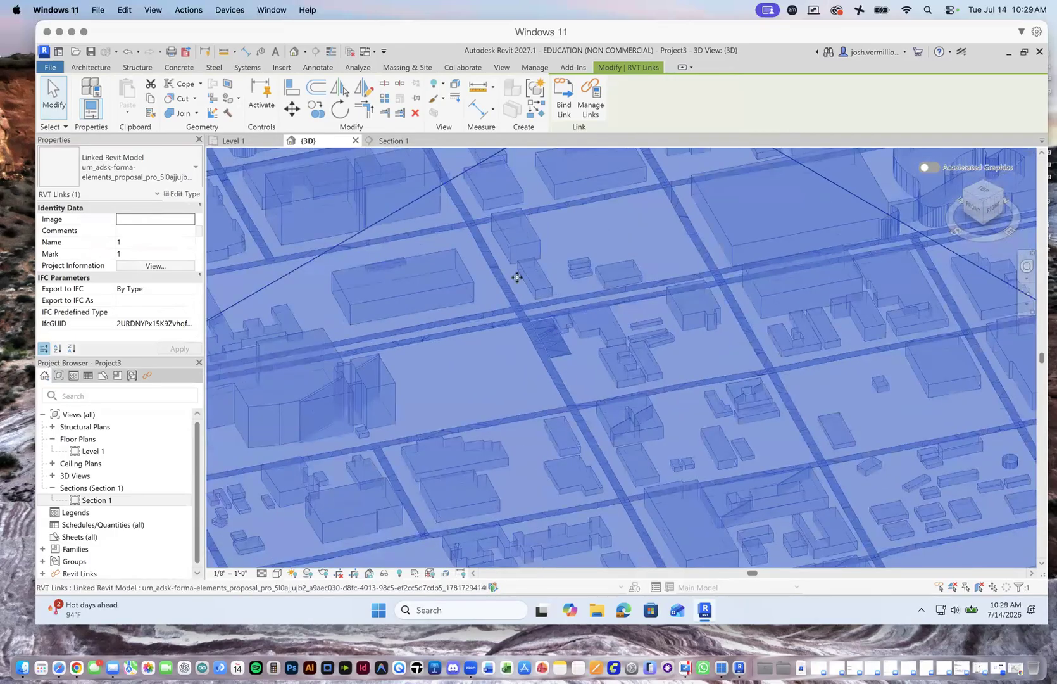
Compare the Level 1 plan and 3D views, and return to Section 1 to inspect the terrain line beneath the buildings.
left_click(252, 142)
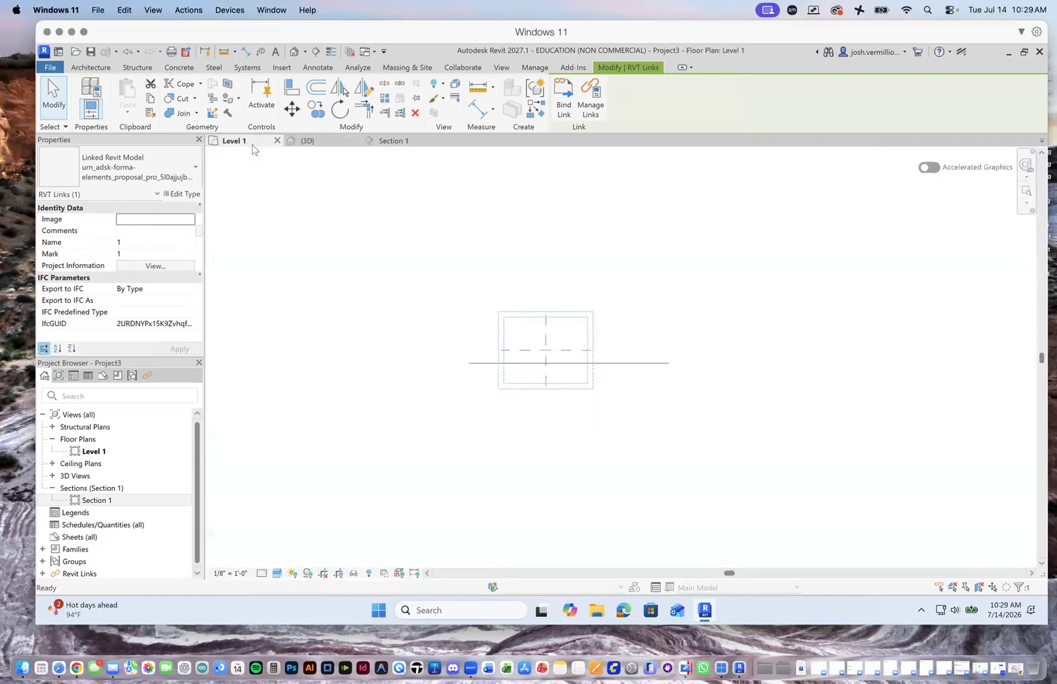
left_click(322, 142)
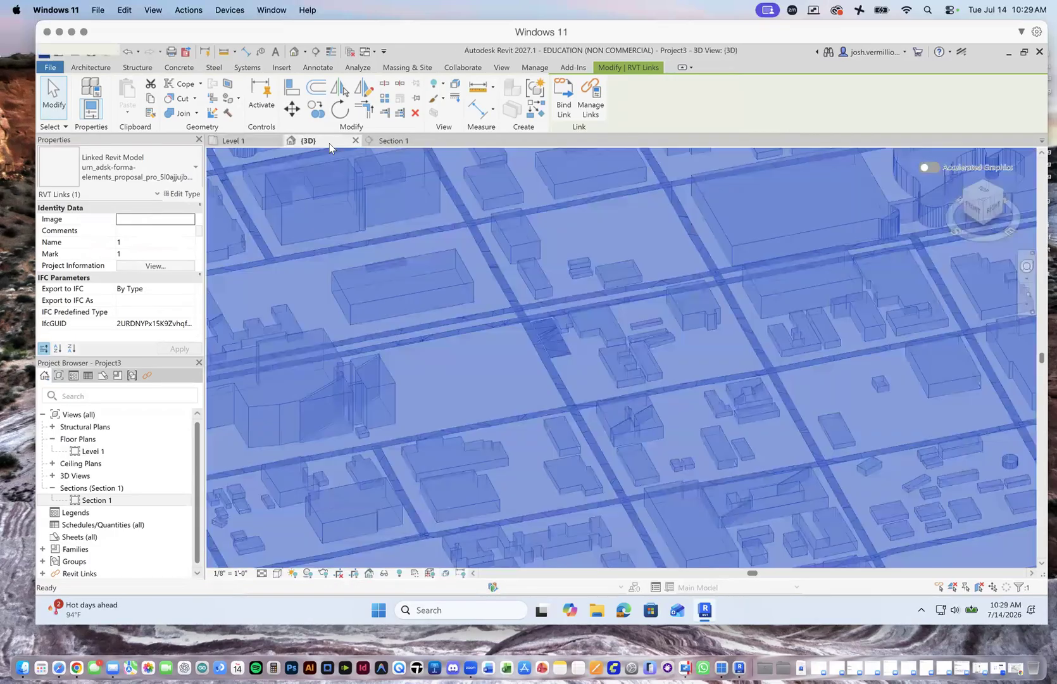
left_click(508, 67)
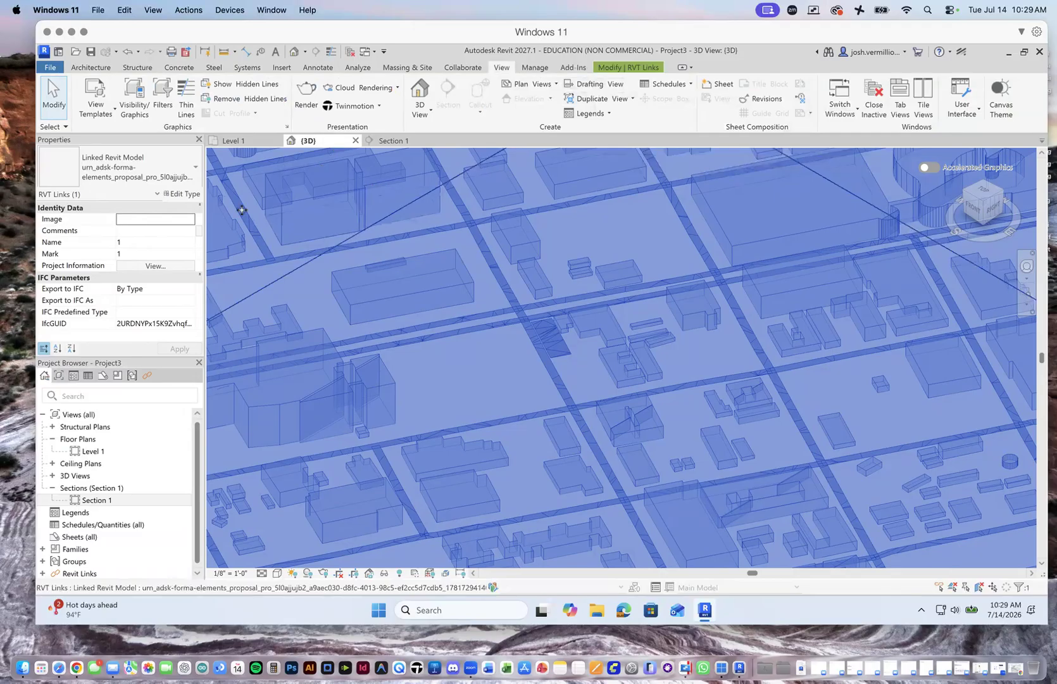
left_click(383, 141)
left_click(588, 341)
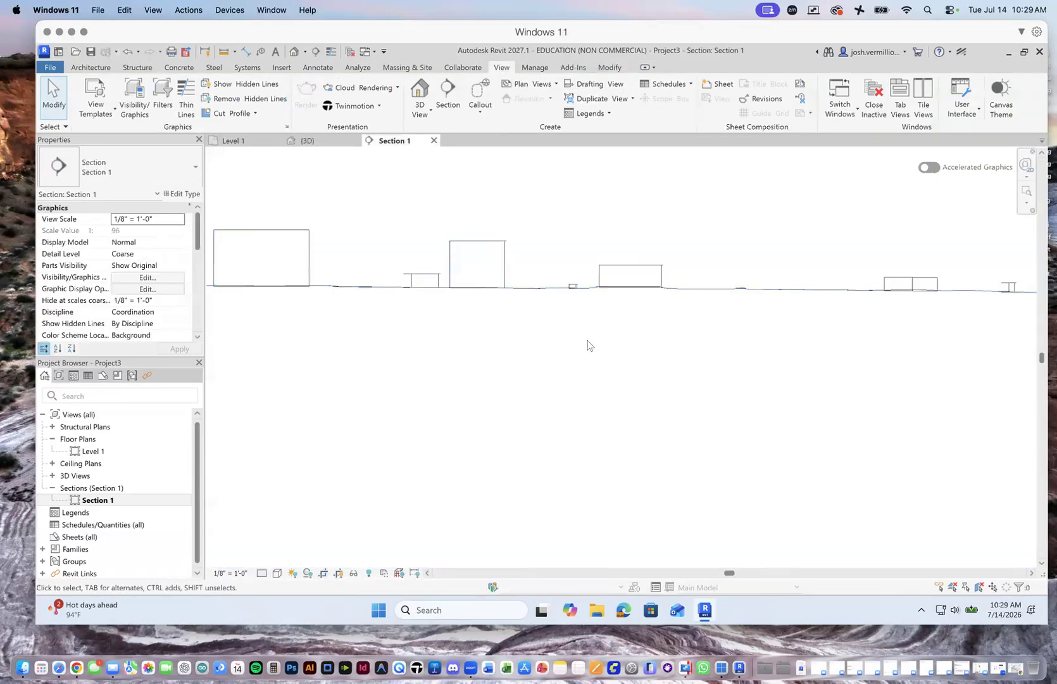
scroll(502, 315, "down", 3)
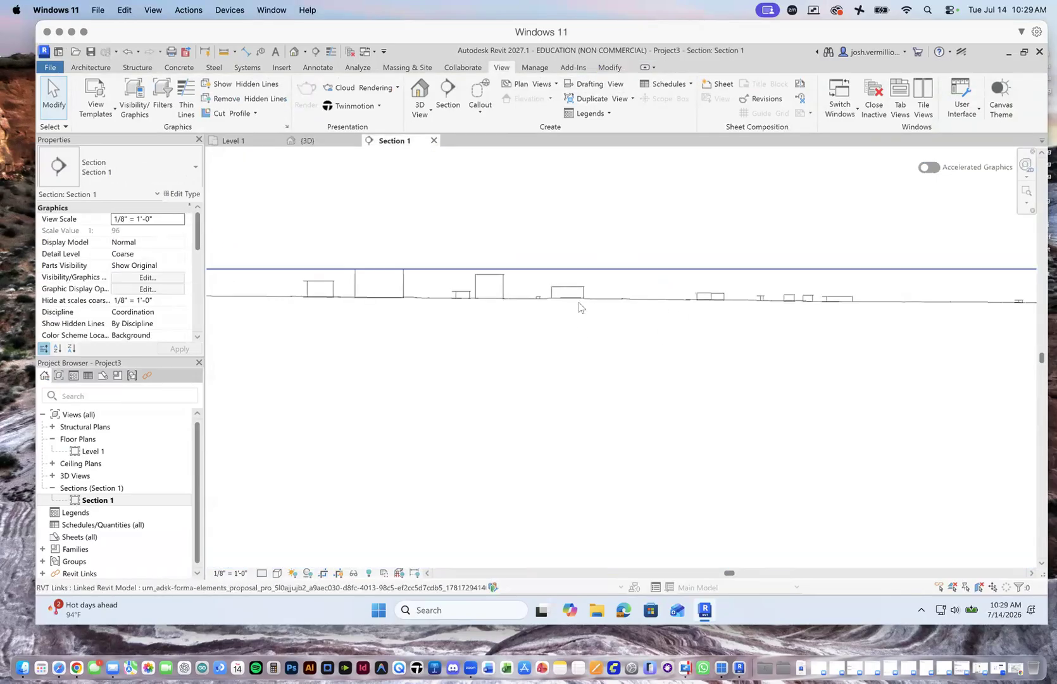
Select the linked city model in Section 1 and examine its terrain line, building bases and overall extents relative to the levels.
scroll(579, 302, "up", 1)
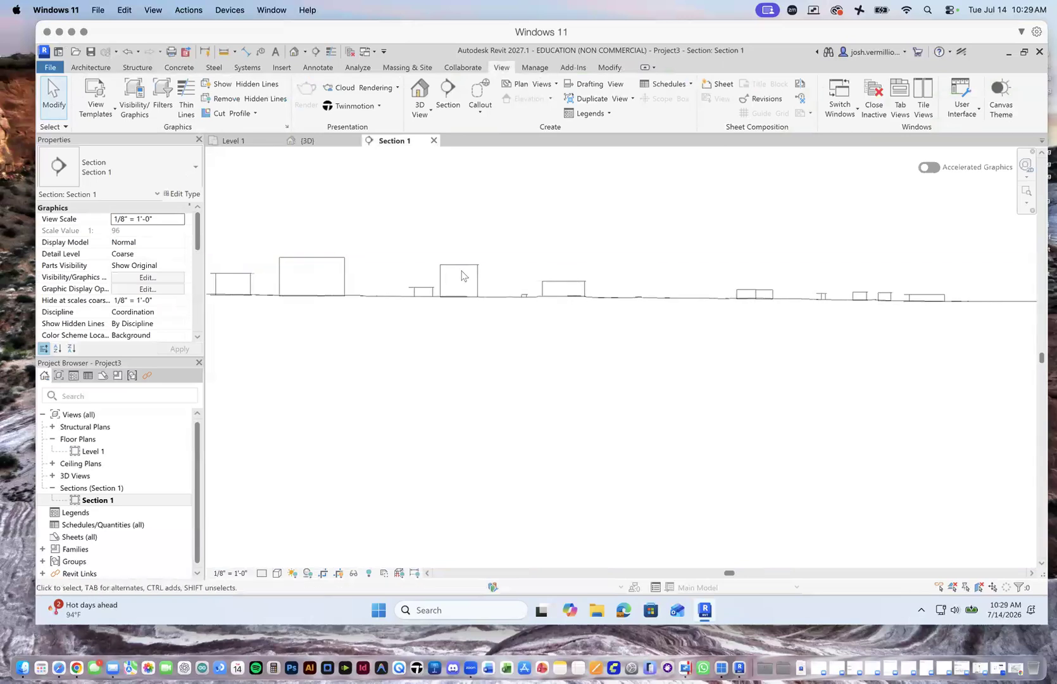
left_click(477, 279)
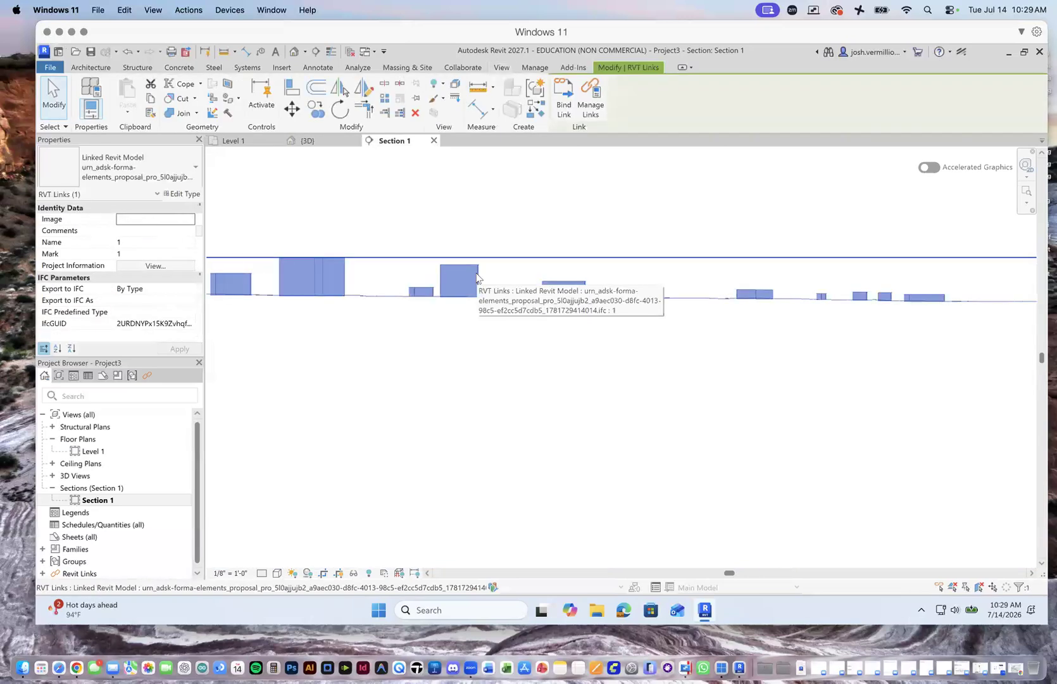
left_click(493, 334)
left_click(480, 284)
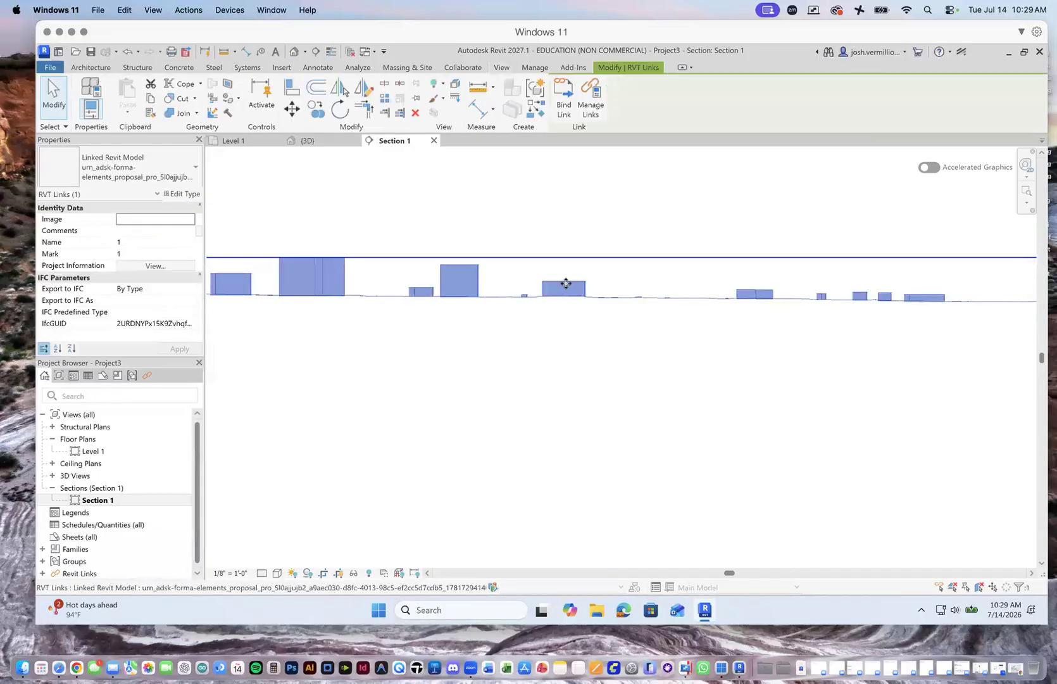
scroll(569, 285, "up", 2)
scroll(649, 297, "up", 2)
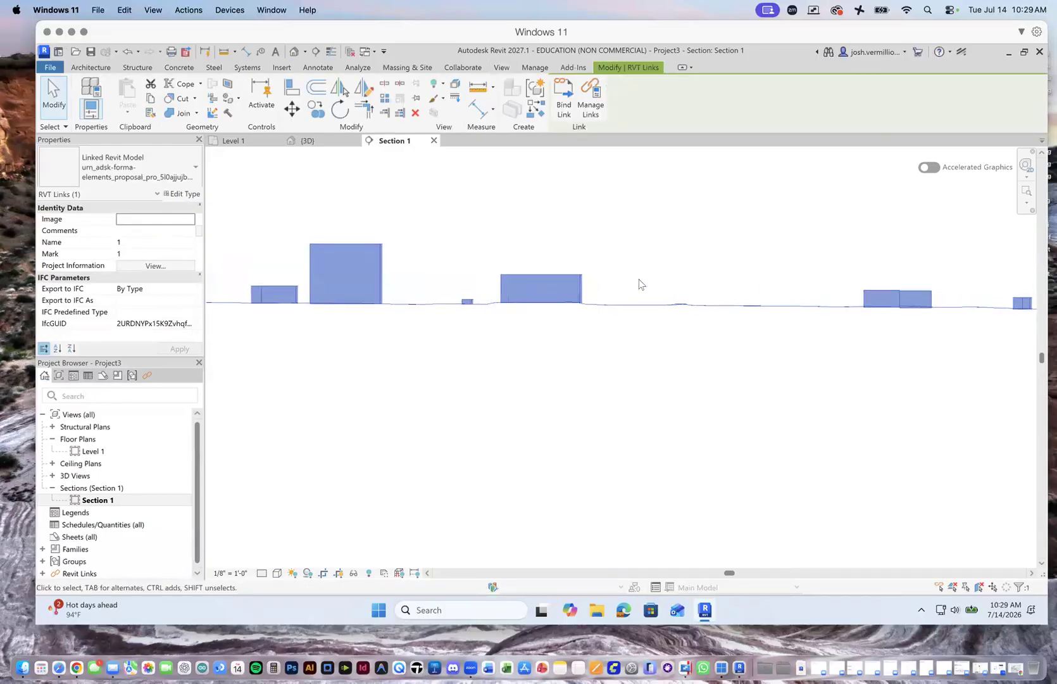
scroll(626, 355, "down", 3)
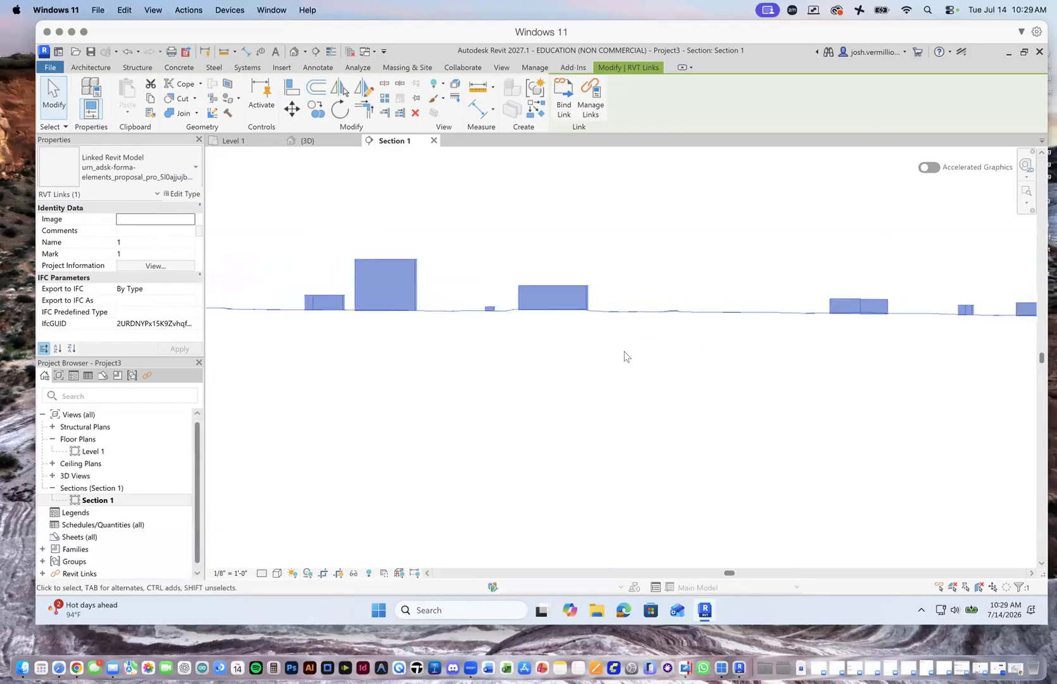
scroll(666, 342, "down", 1)
scroll(663, 339, "down", 2)
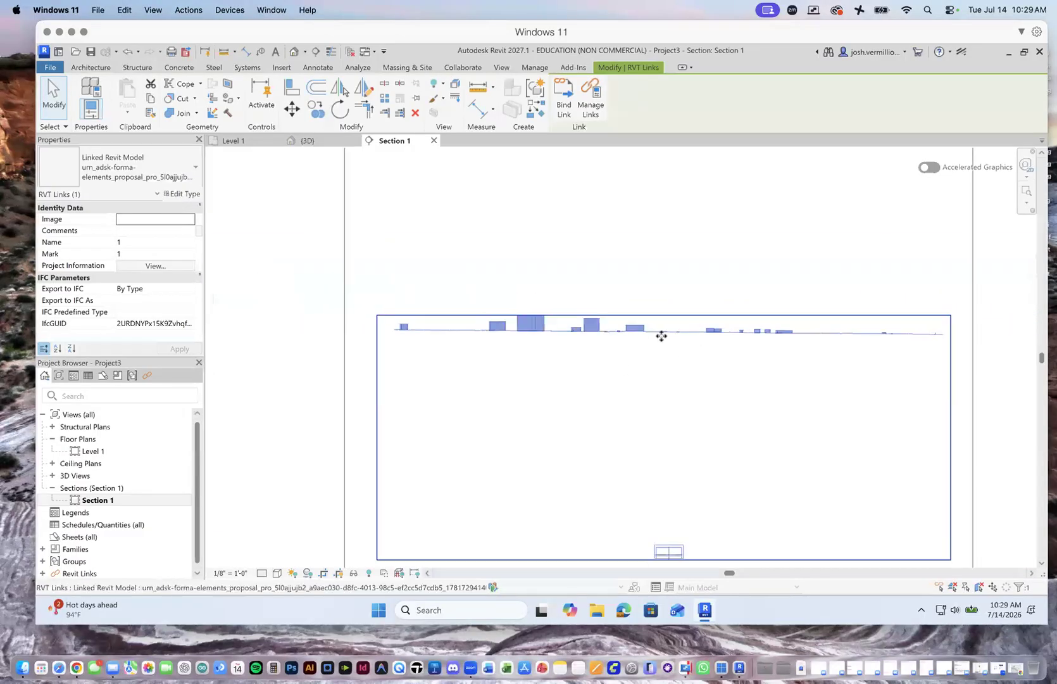
scroll(658, 334, "up", 1)
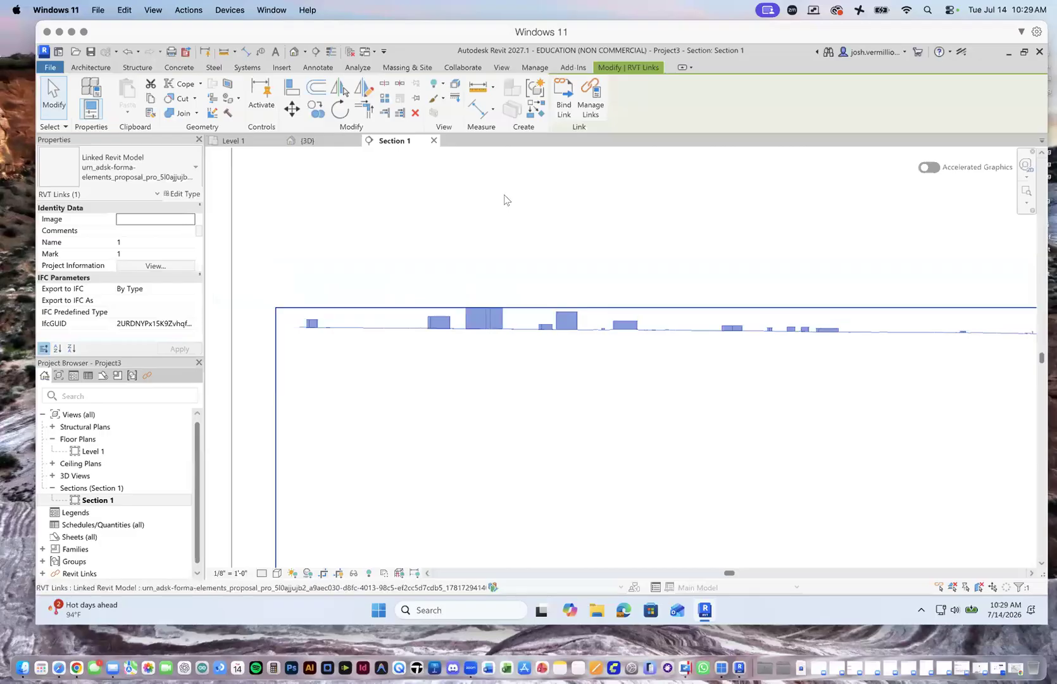
Examine the selected linked model in the 3D view, from its full extents down to the level markers at the parcel beside the curved street.
left_click(282, 140)
scroll(613, 291, "down", 2)
scroll(613, 294, "down", 5)
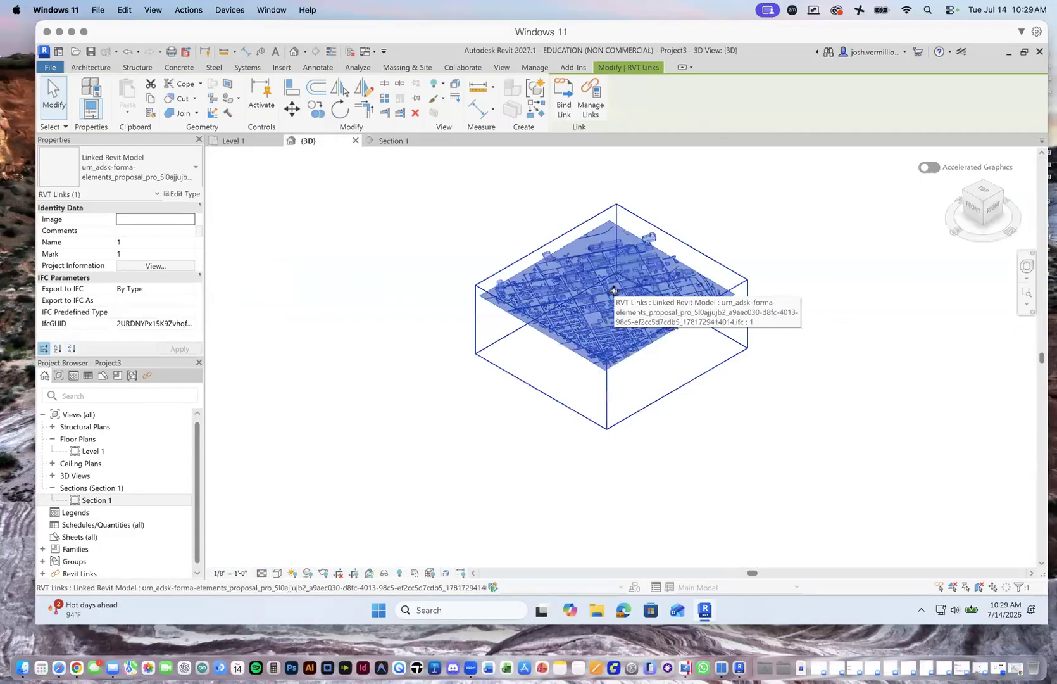
scroll(658, 317, "up", 4)
scroll(666, 323, "up", 3)
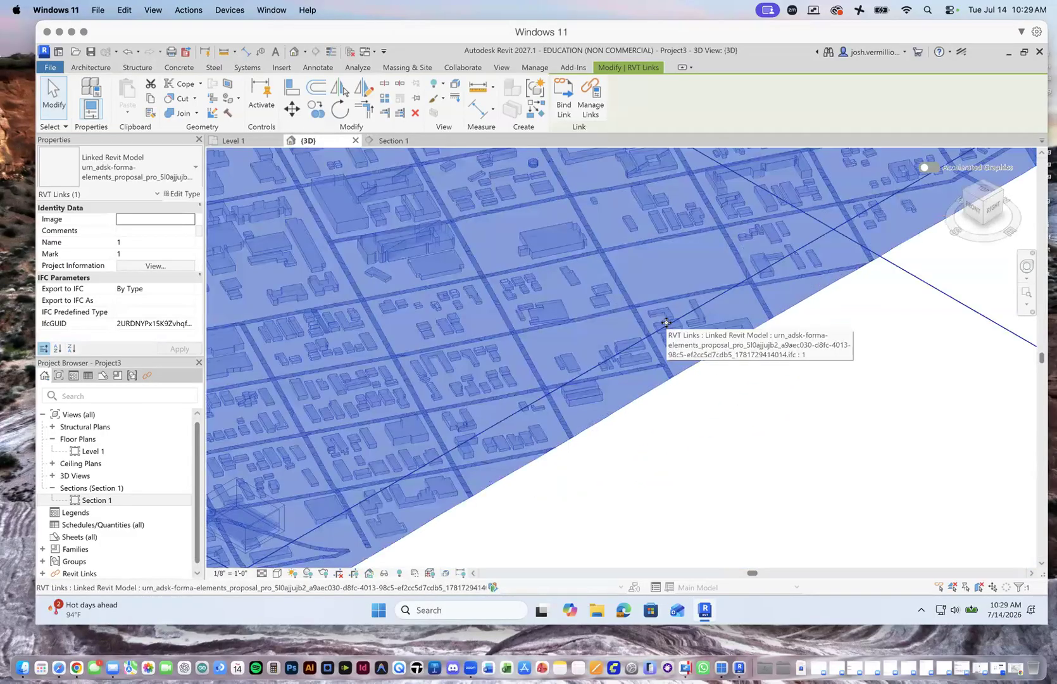
scroll(674, 335, "down", 1)
scroll(343, 485, "up", 4)
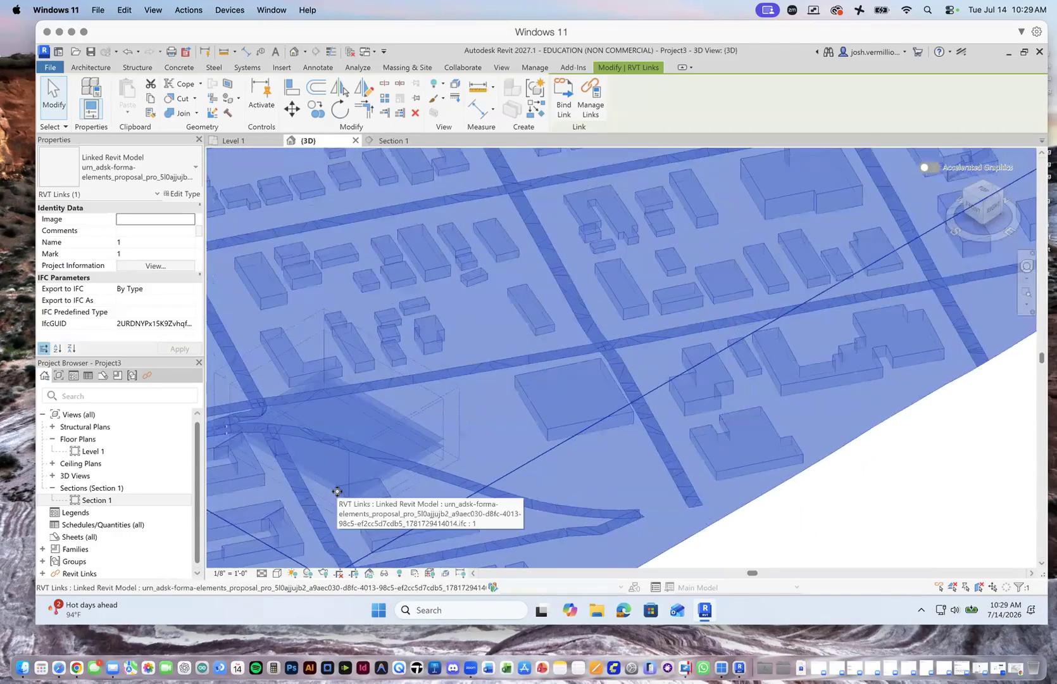
scroll(221, 450, "up", 5)
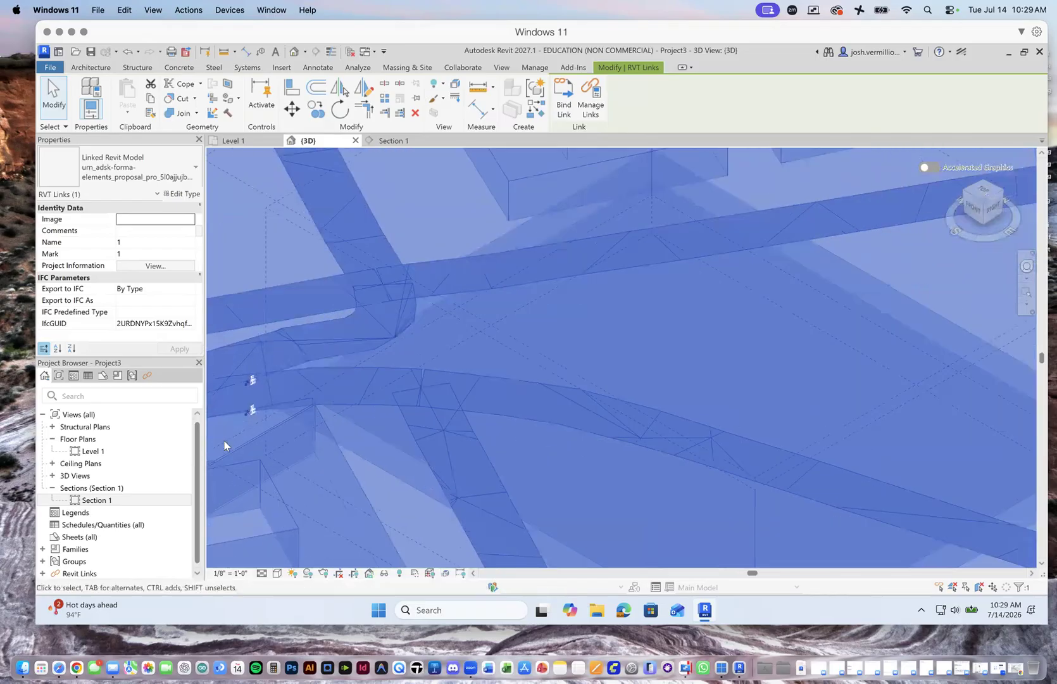
scroll(234, 439, "up", 3)
scroll(253, 437, "down", 3)
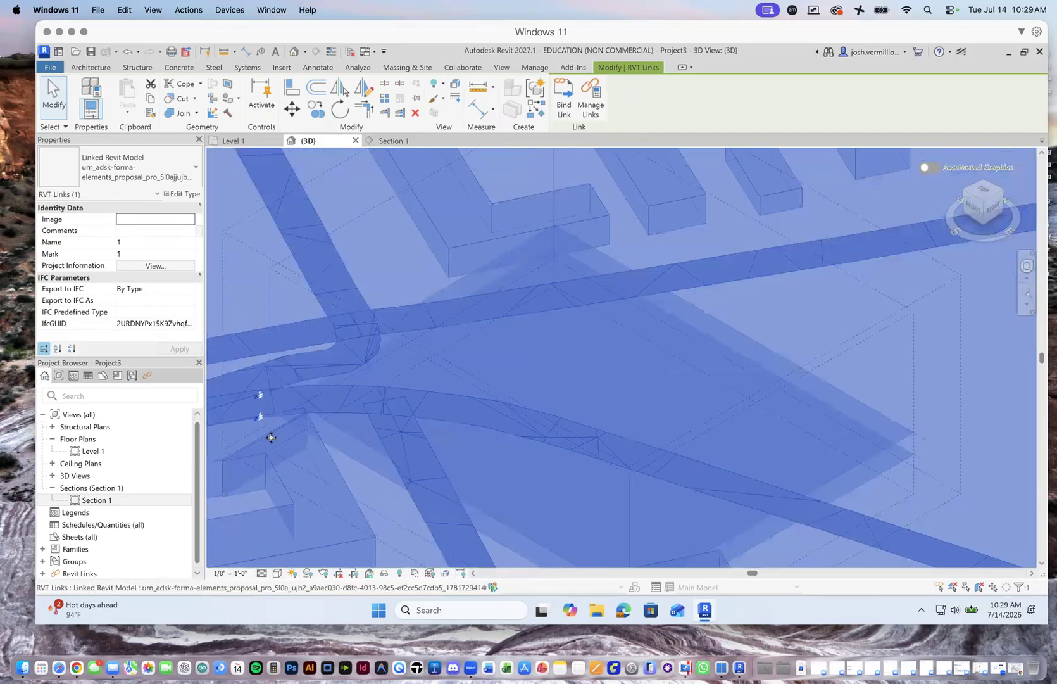
scroll(324, 501, "down", 4)
scroll(326, 502, "down", 2)
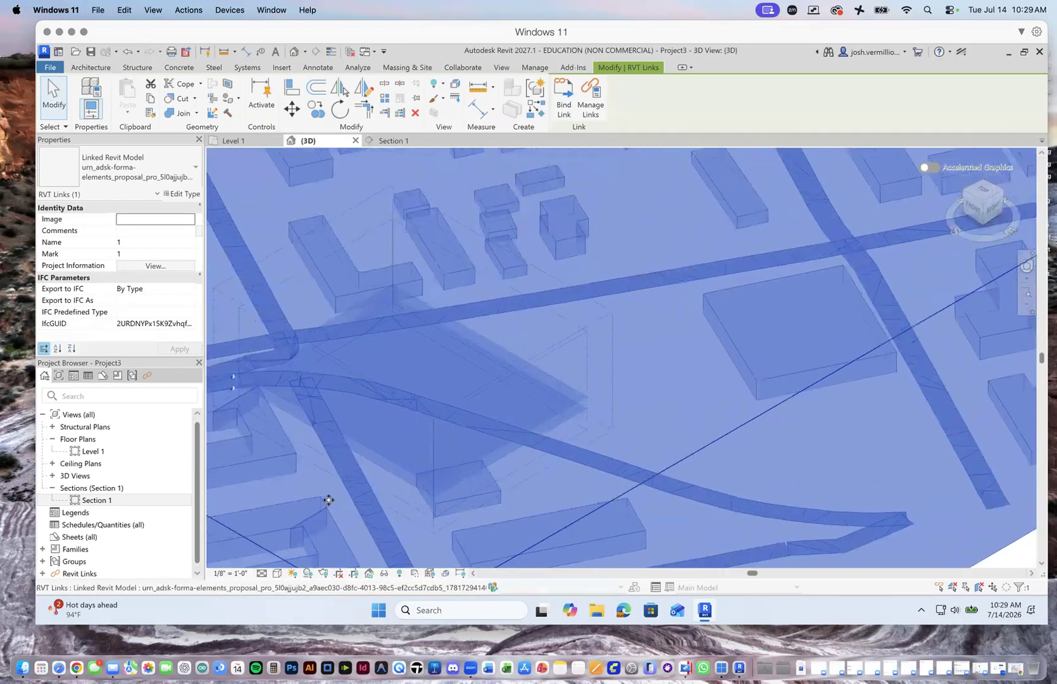
scroll(331, 497, "down", 3)
scroll(339, 495, "down", 4)
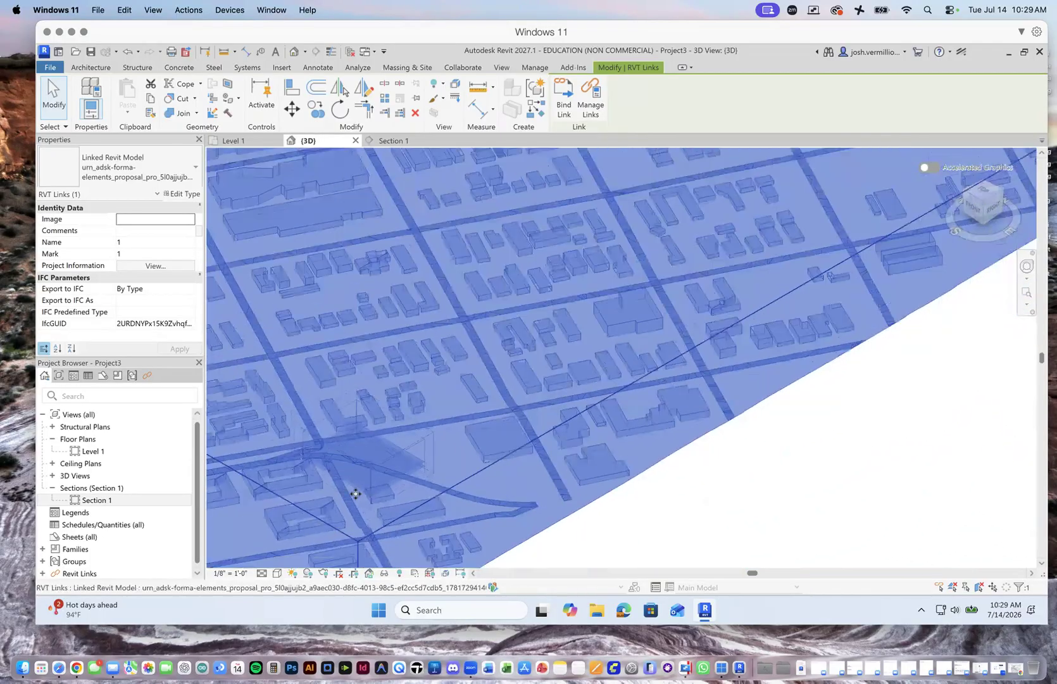
scroll(386, 431, "down", 1)
scroll(387, 431, "down", 2)
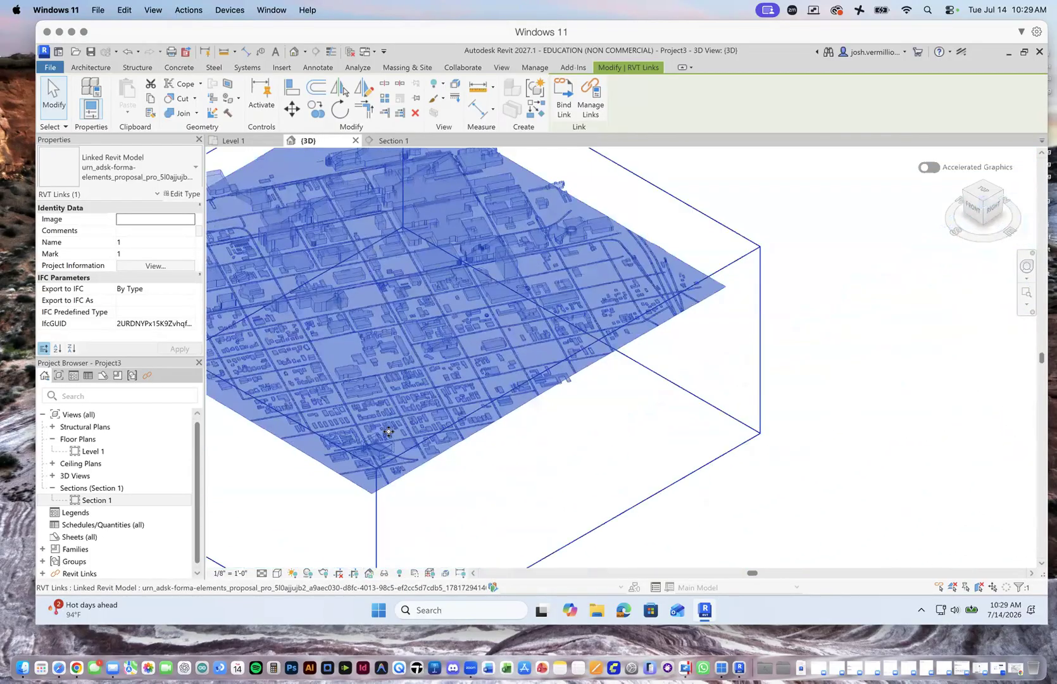
Deselect the linked model in Section 1, check the section line in the Level 1 plan, and return to Section 1.
left_click(403, 143)
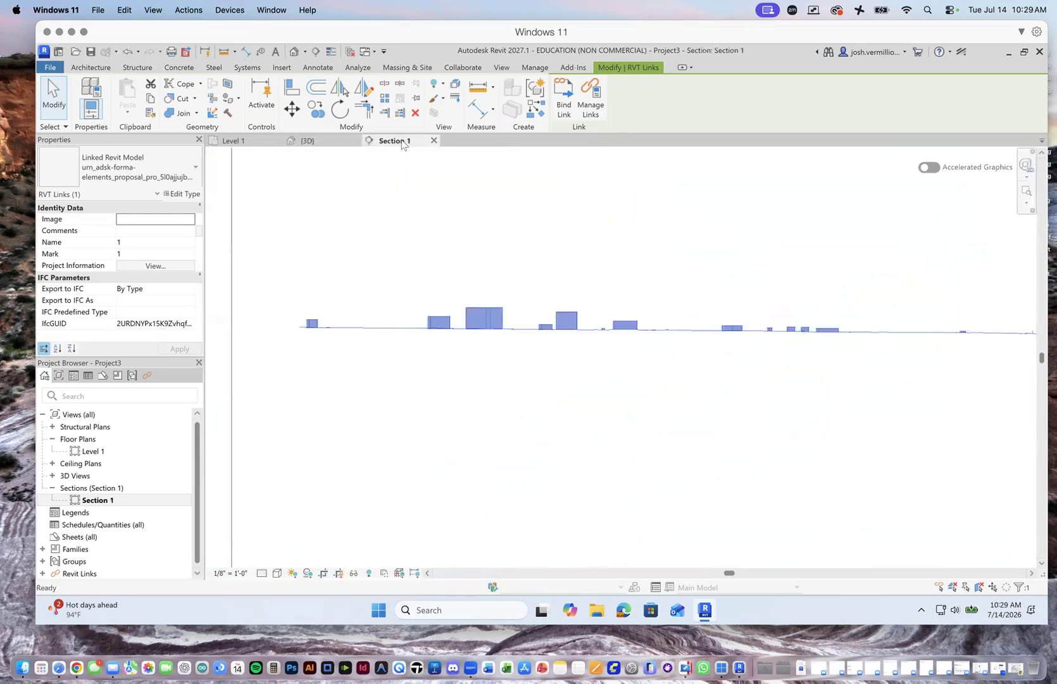
left_click(602, 257)
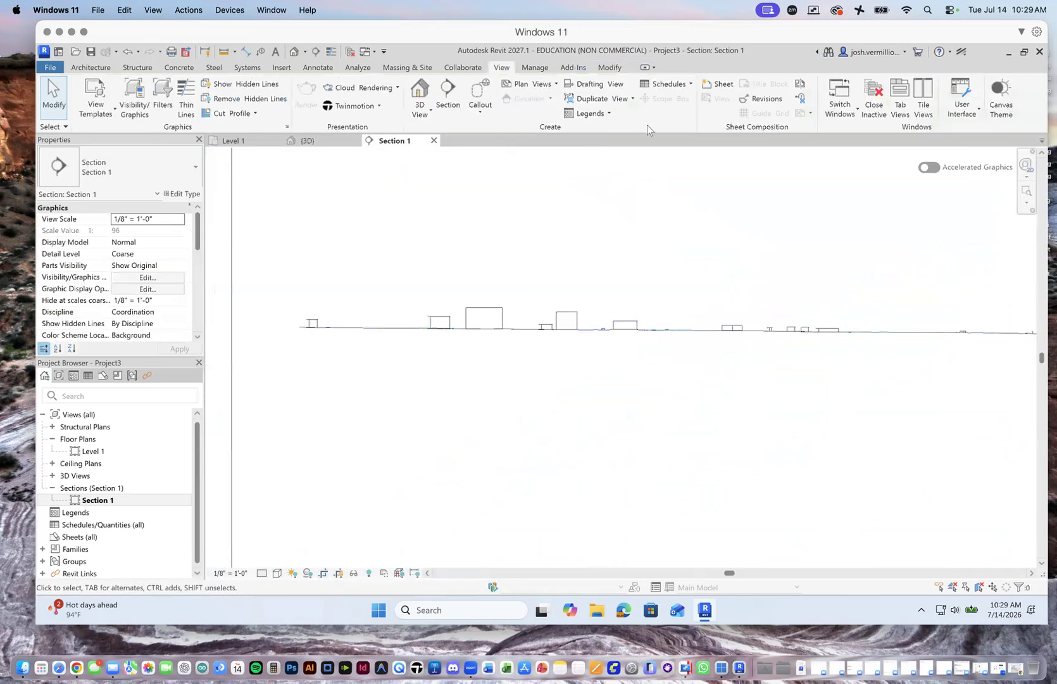
left_click(234, 140)
scroll(547, 348, "up", 1)
scroll(548, 349, "down", 5)
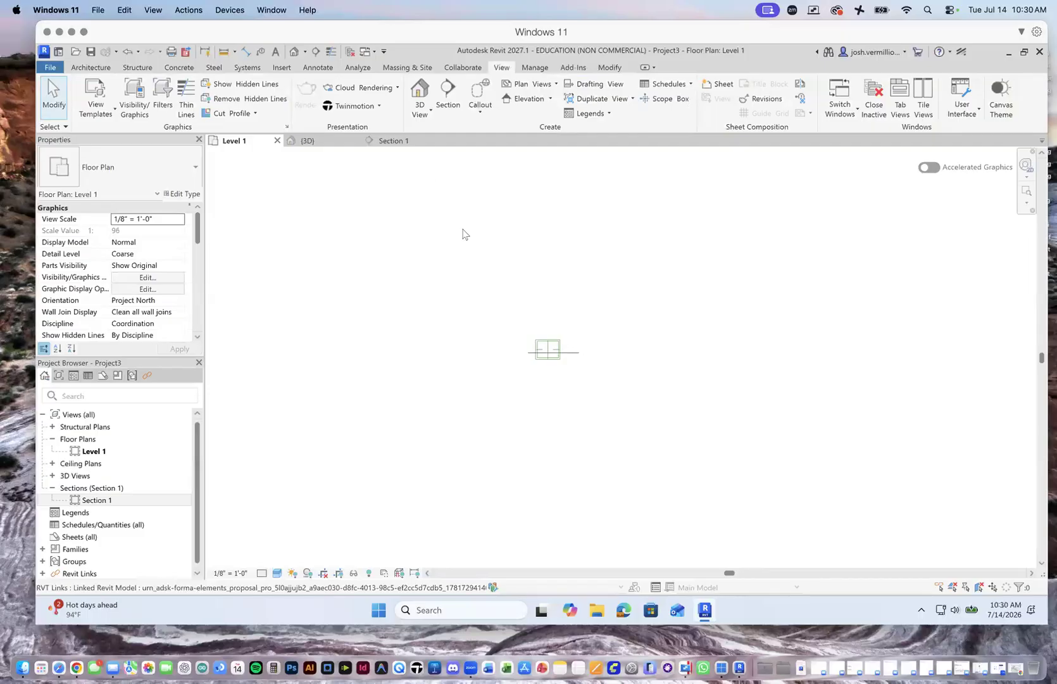
left_click(395, 143)
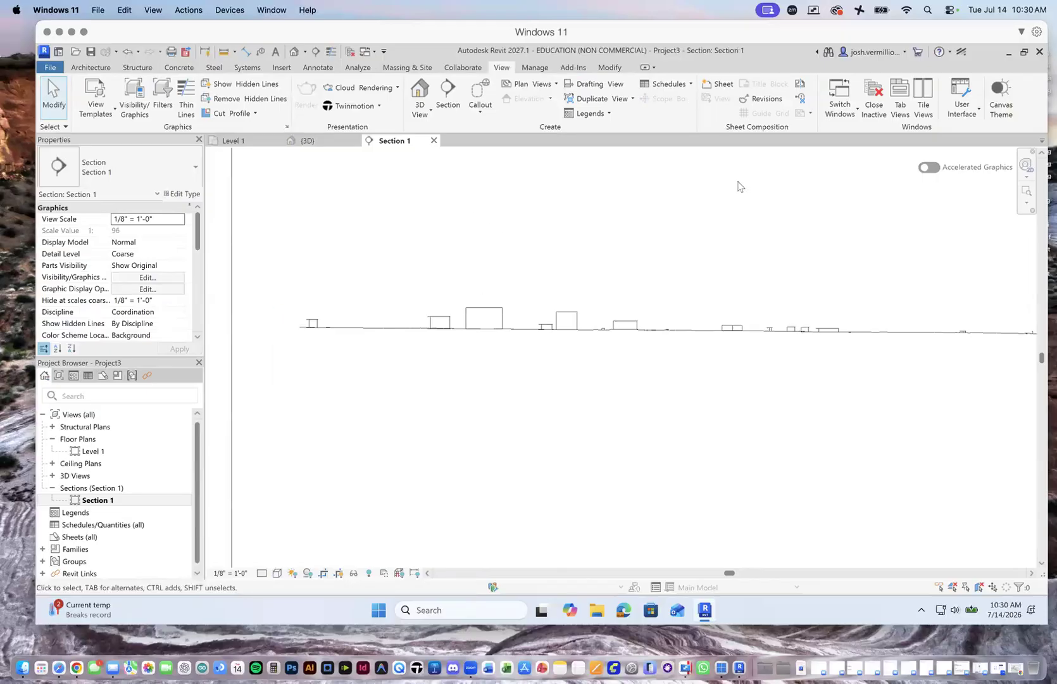
Draw a new level along the terrain line beneath the buildings in Section 1, without creating a plan view, and dismiss the visibility warning.
left_click(98, 67)
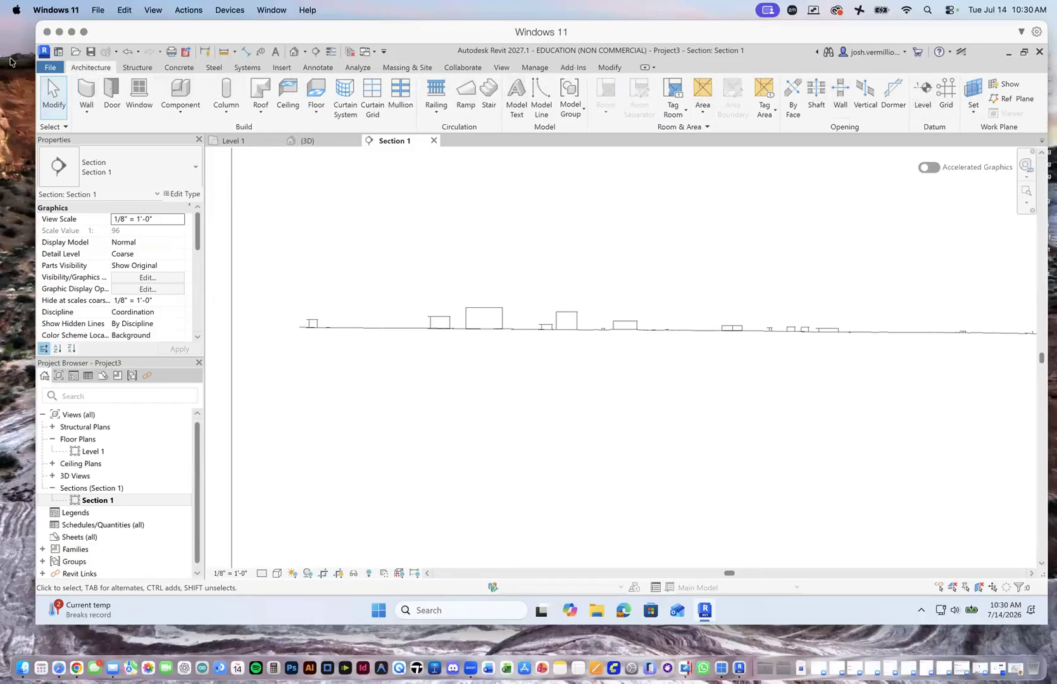
left_click(924, 89)
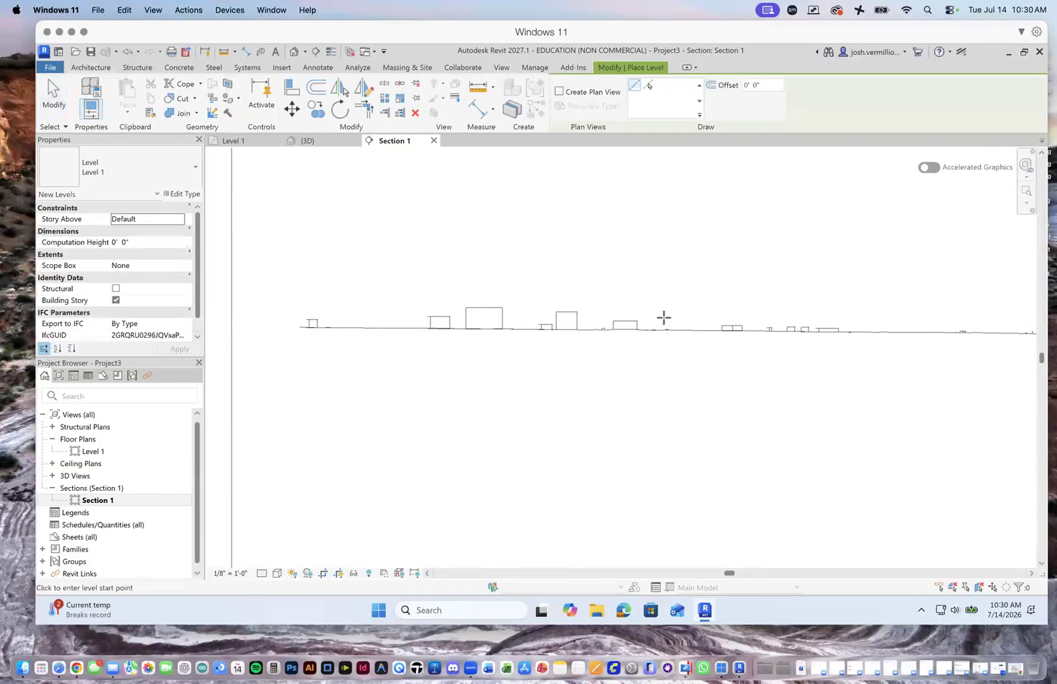
scroll(515, 376, "down", 3)
scroll(515, 376, "down", 2)
scroll(538, 415, "up", 8)
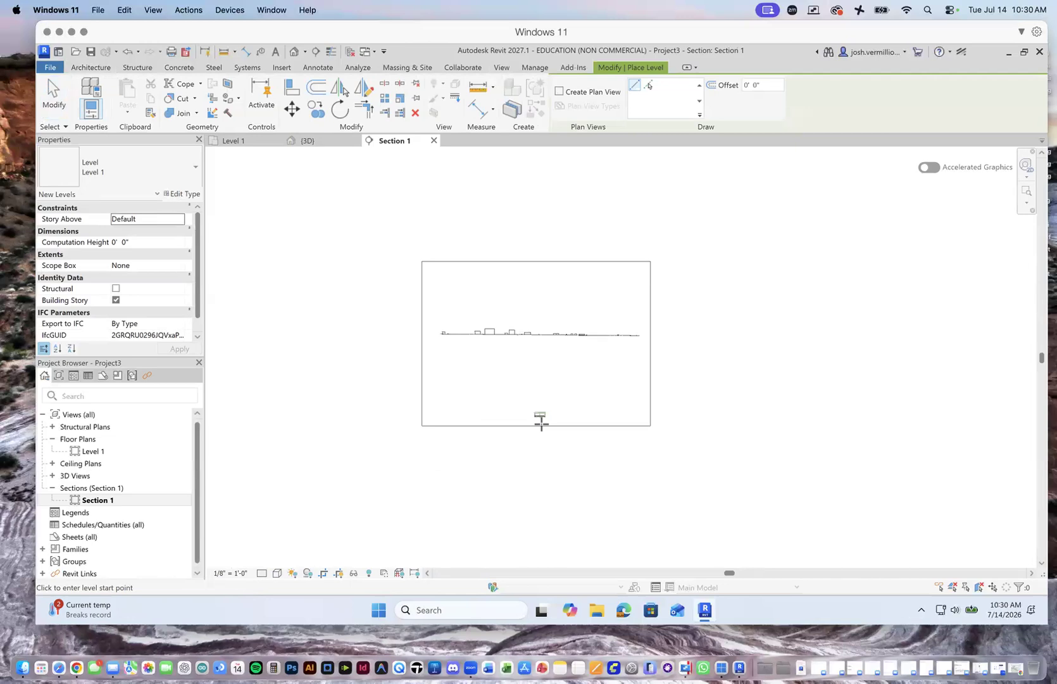
scroll(533, 411, "up", 10)
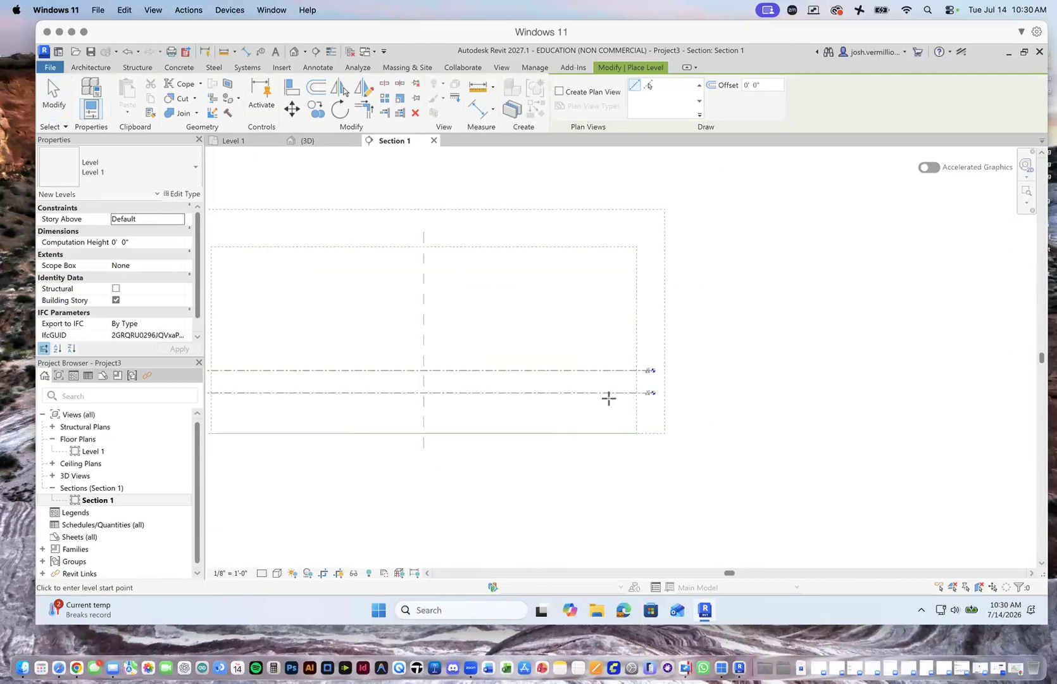
scroll(640, 392, "down", 8)
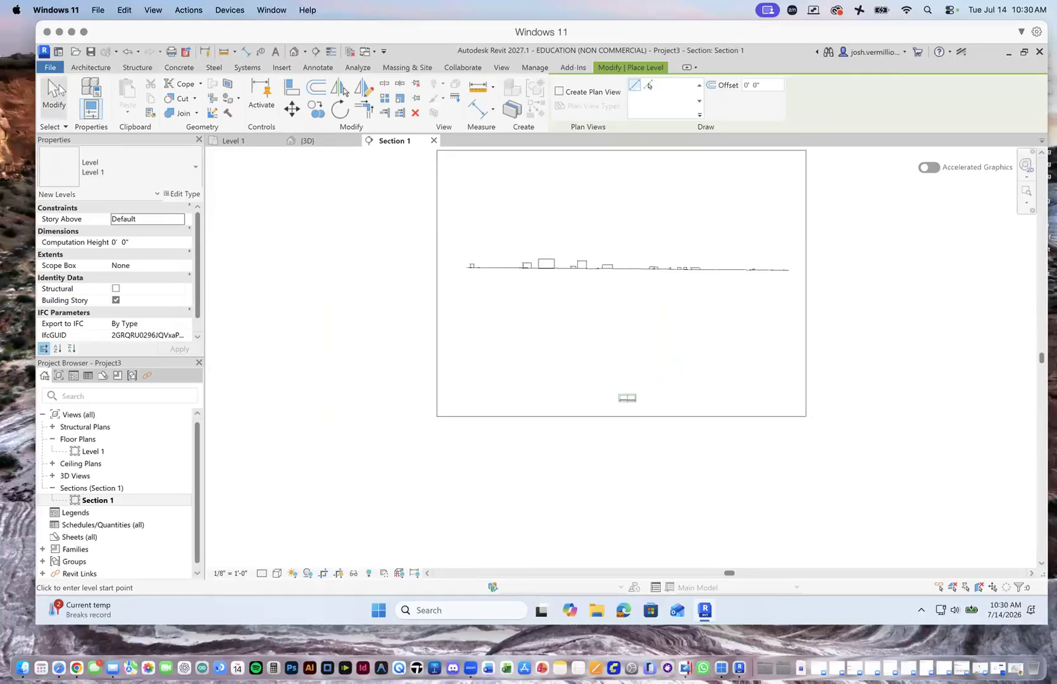
scroll(595, 257, "up", 6)
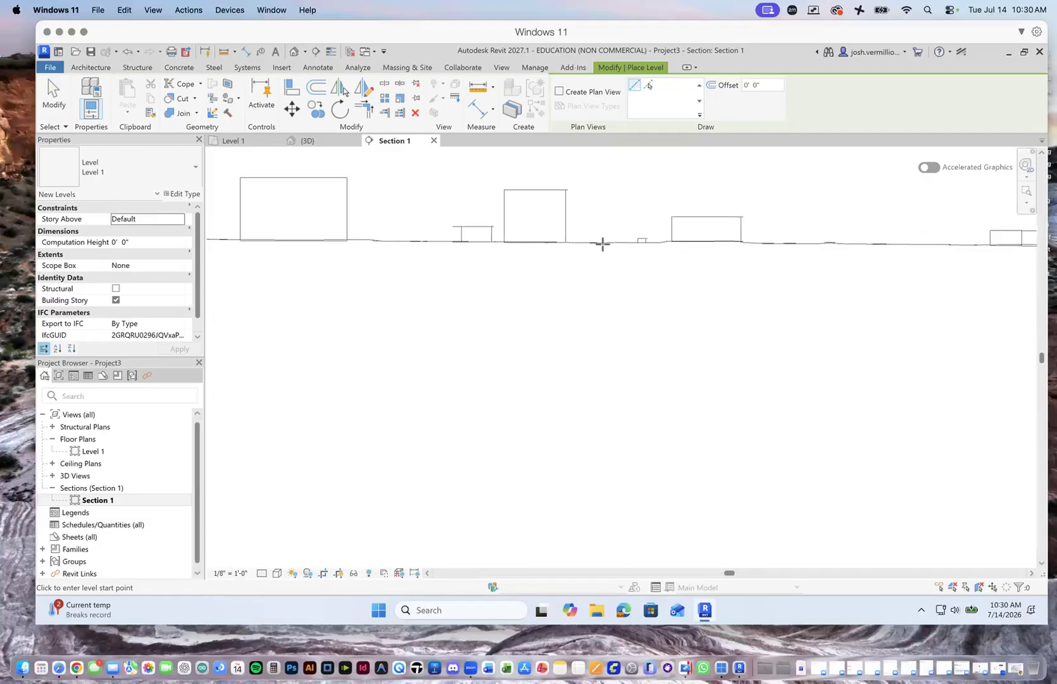
left_click(447, 241)
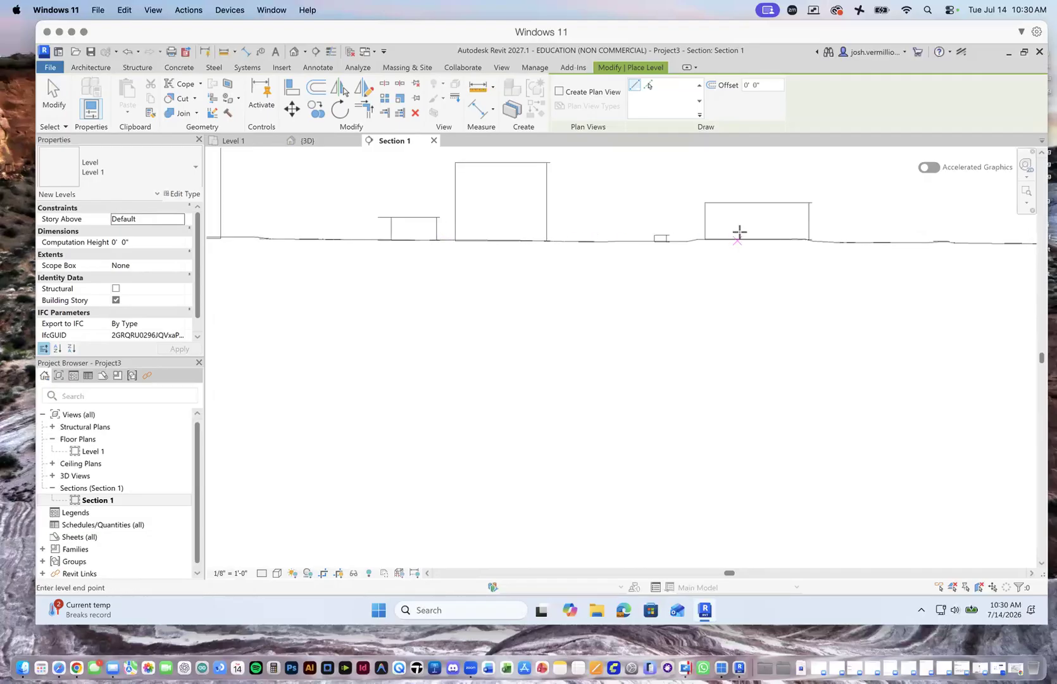
left_click(934, 224)
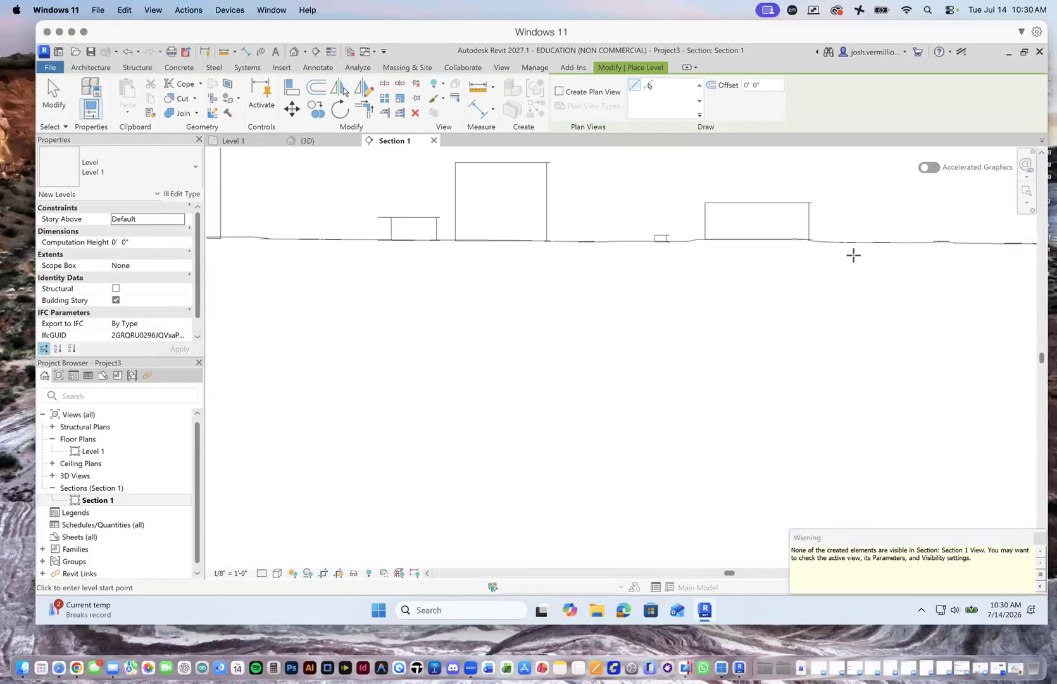
scroll(843, 259, "down", 3)
scroll(738, 252, "down", 2)
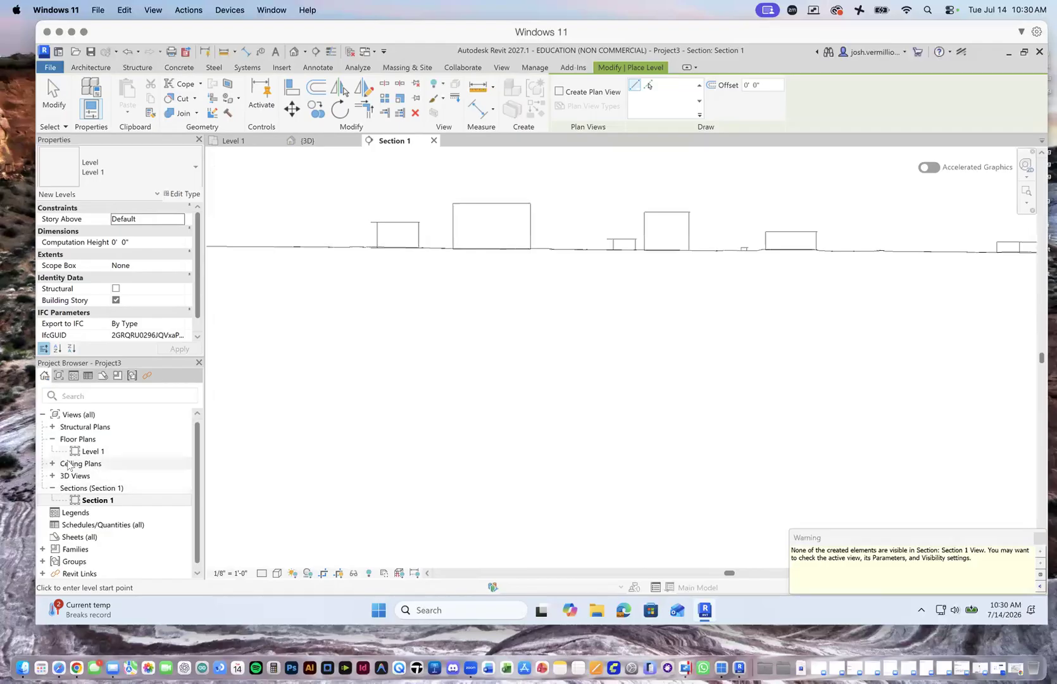
left_click(1039, 537)
Turn off Crop View and Crop Region Visible for Section 1 and set its far clipping to No clip.
scroll(543, 318, "up", 2)
scroll(543, 319, "down", 4)
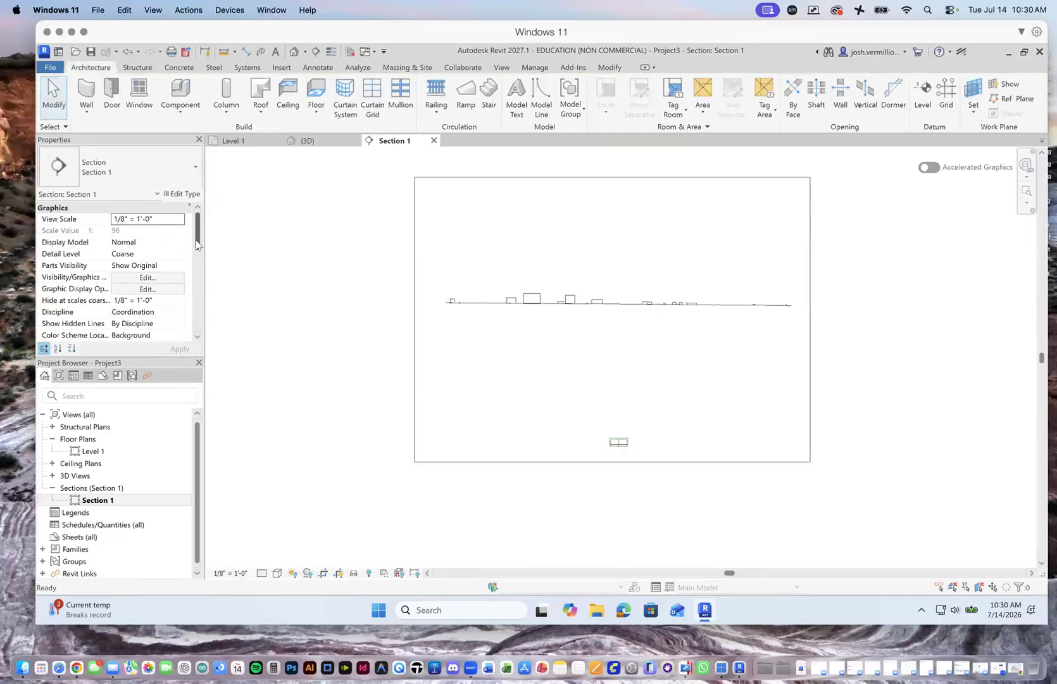
left_click_drag(196, 242, 197, 279)
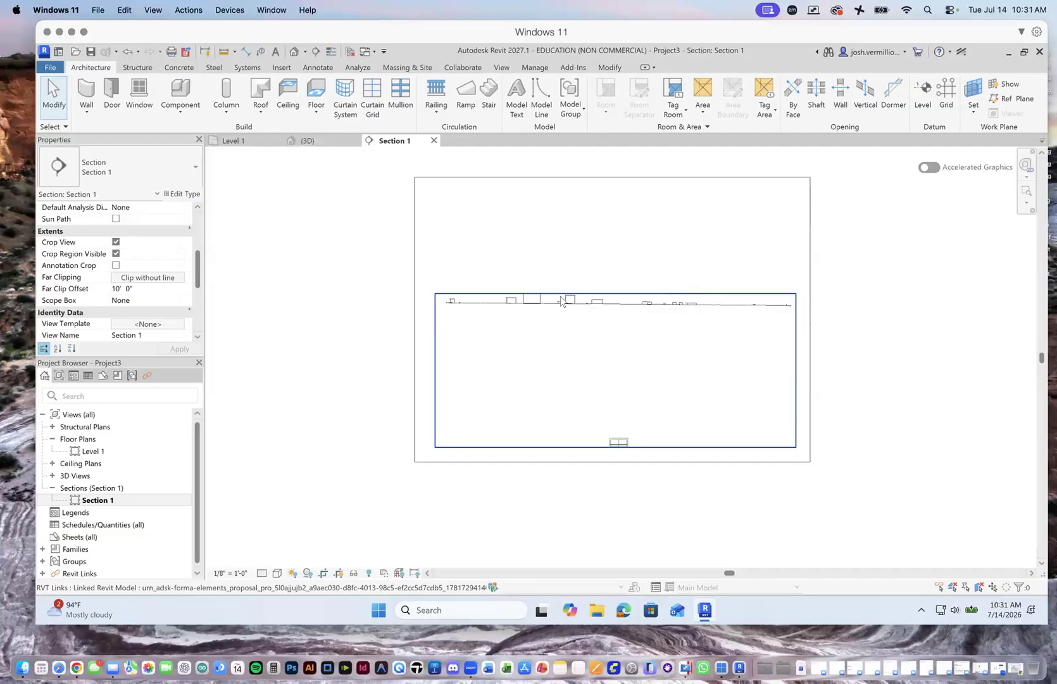
left_click(116, 242)
left_click(116, 253)
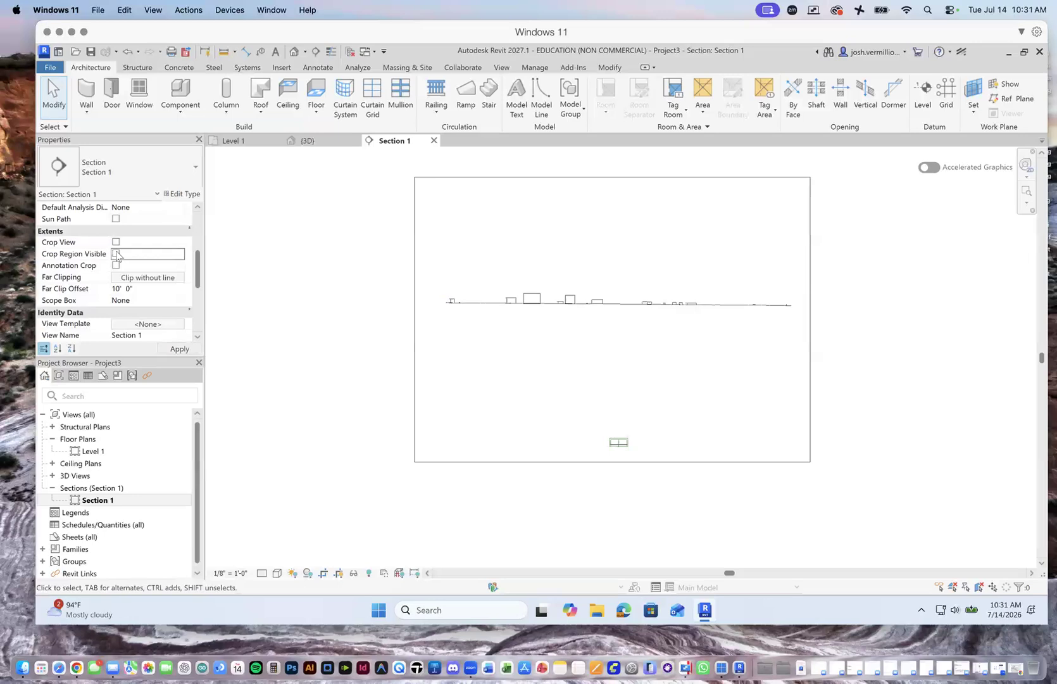
left_click(158, 283)
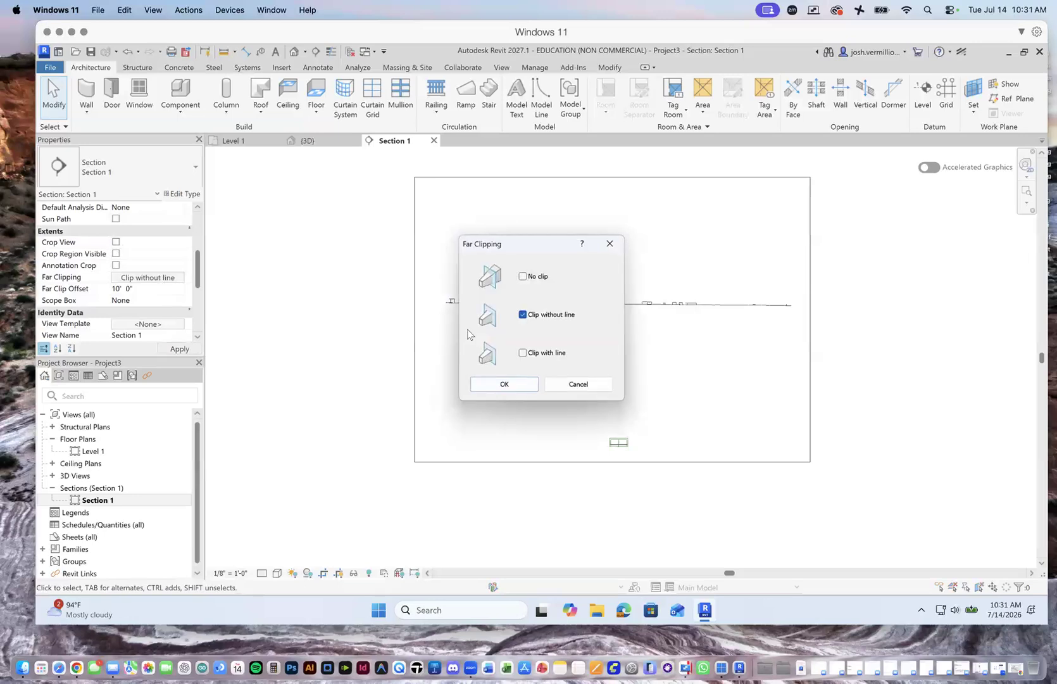
left_click(523, 277)
left_click(513, 384)
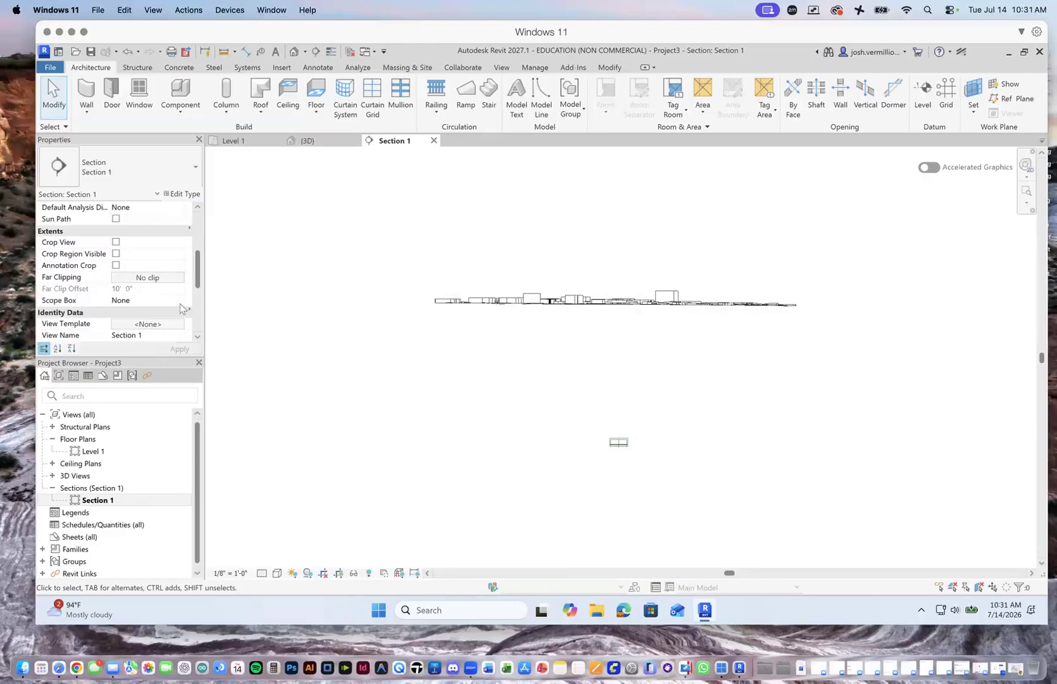
scroll(588, 310, "up", 4)
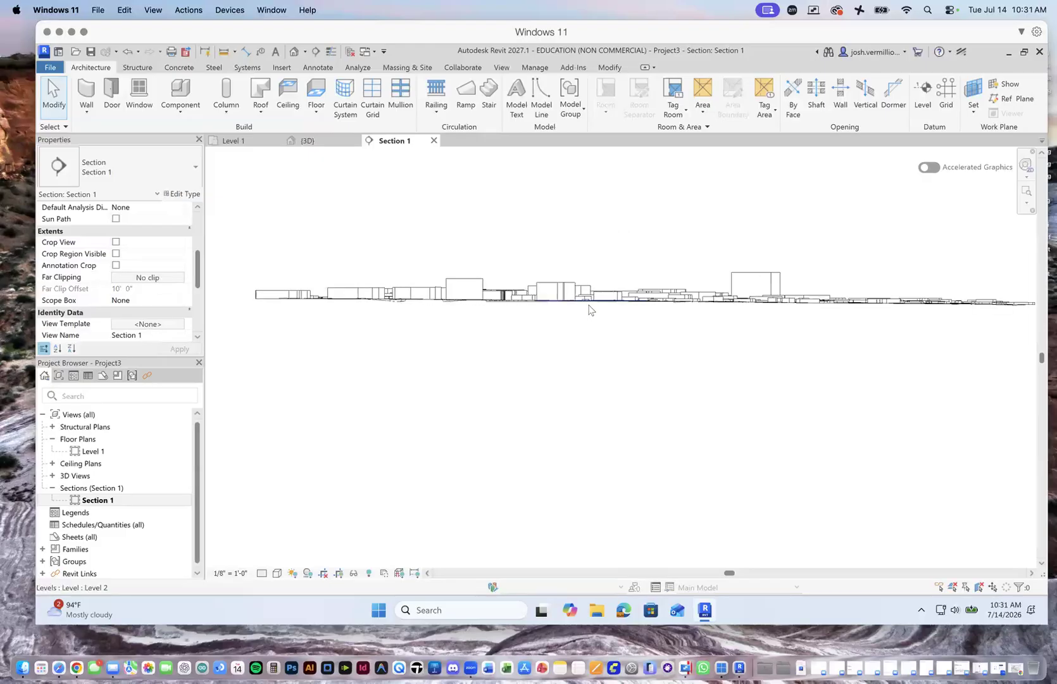
scroll(588, 309, "up", 3)
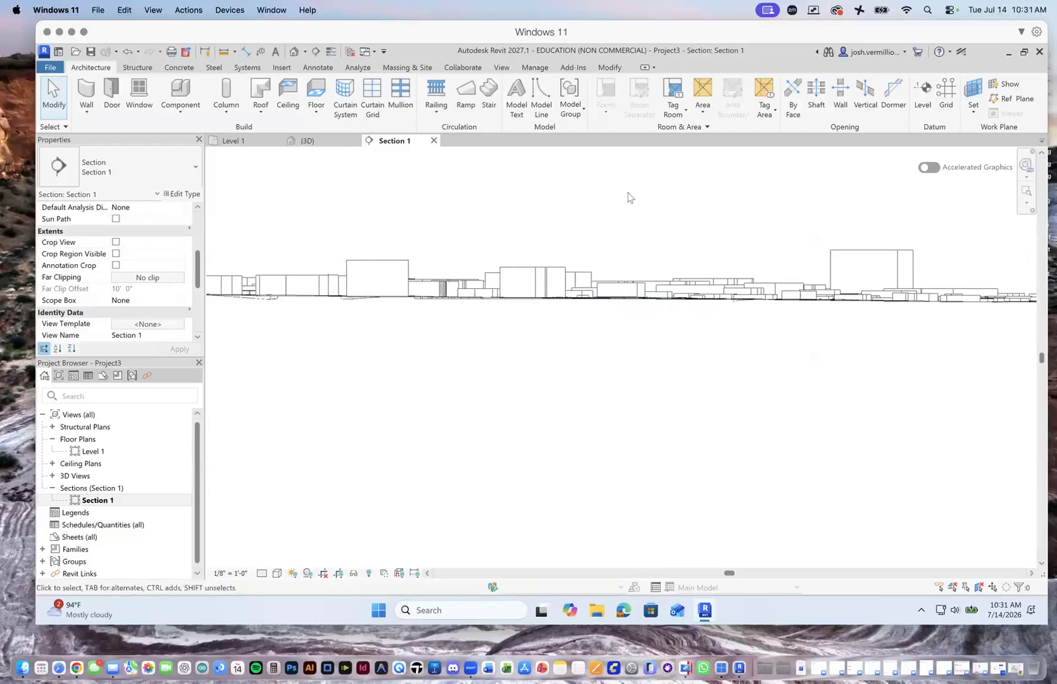
Draw another level close to the terrain line from the tall mid-block building to the lower buildings east of it, without creating a plan view.
scroll(615, 206, "down", 2)
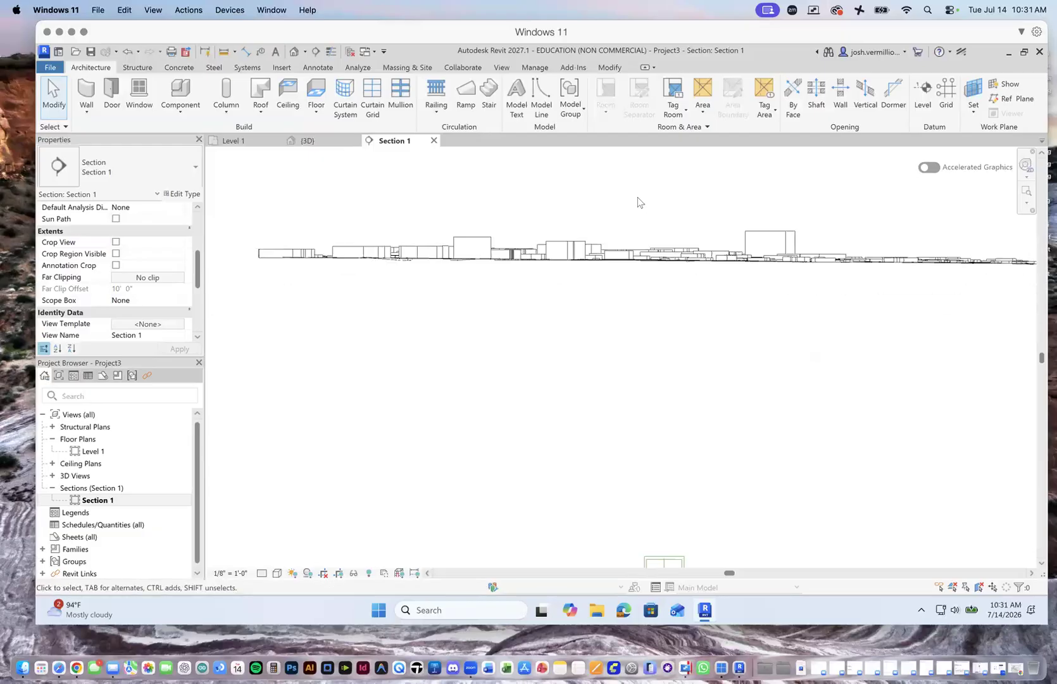
scroll(633, 198, "down", 1)
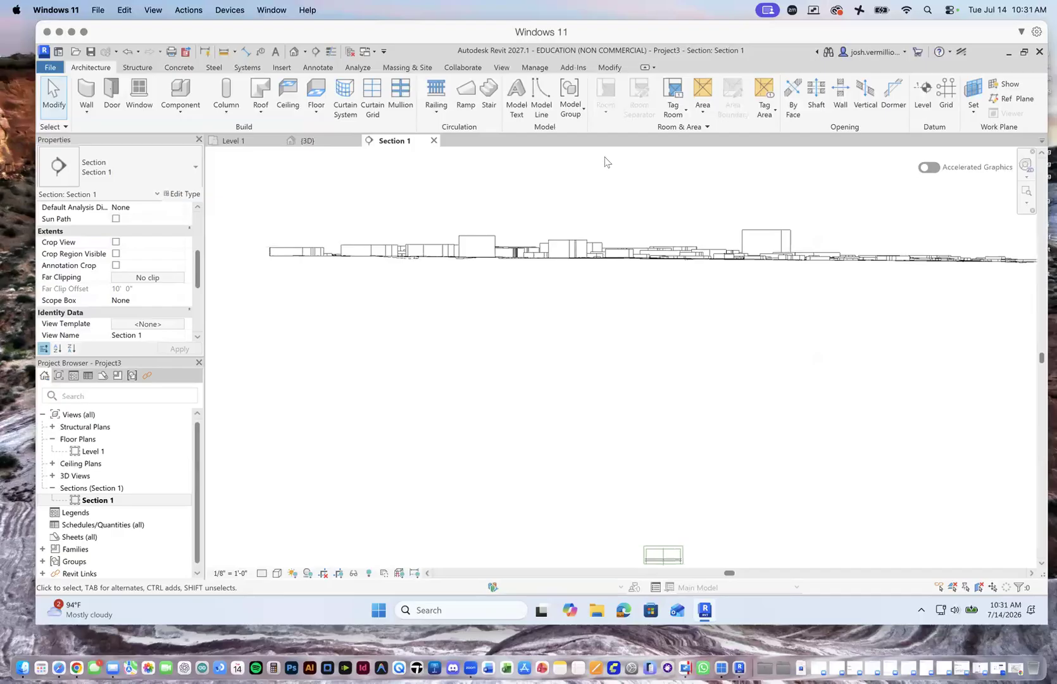
left_click(947, 95)
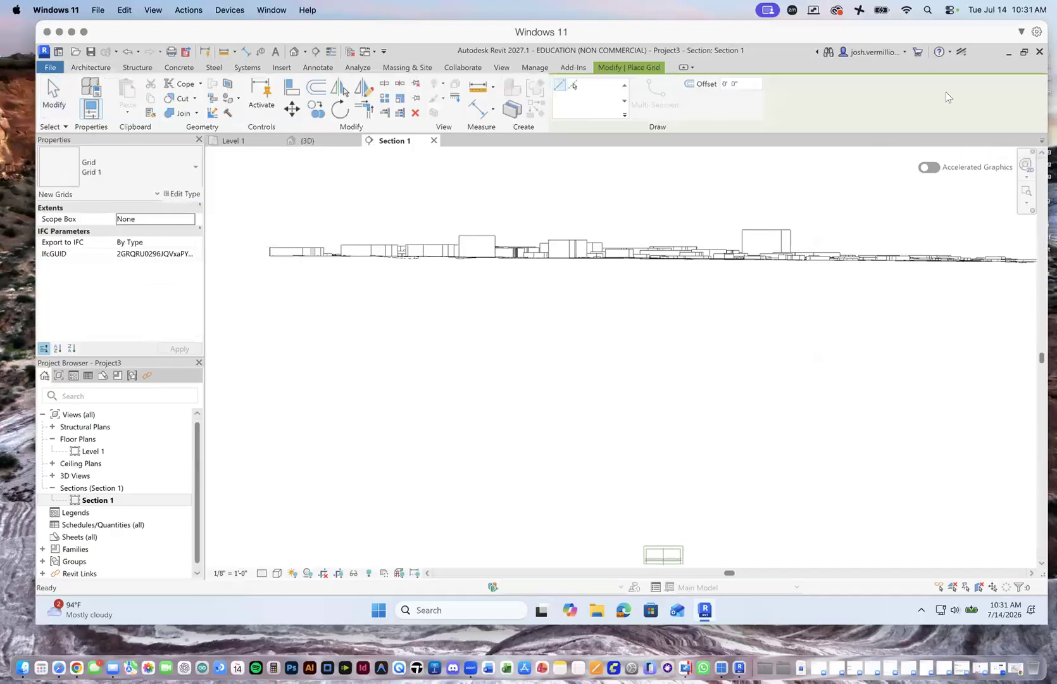
left_click(53, 95)
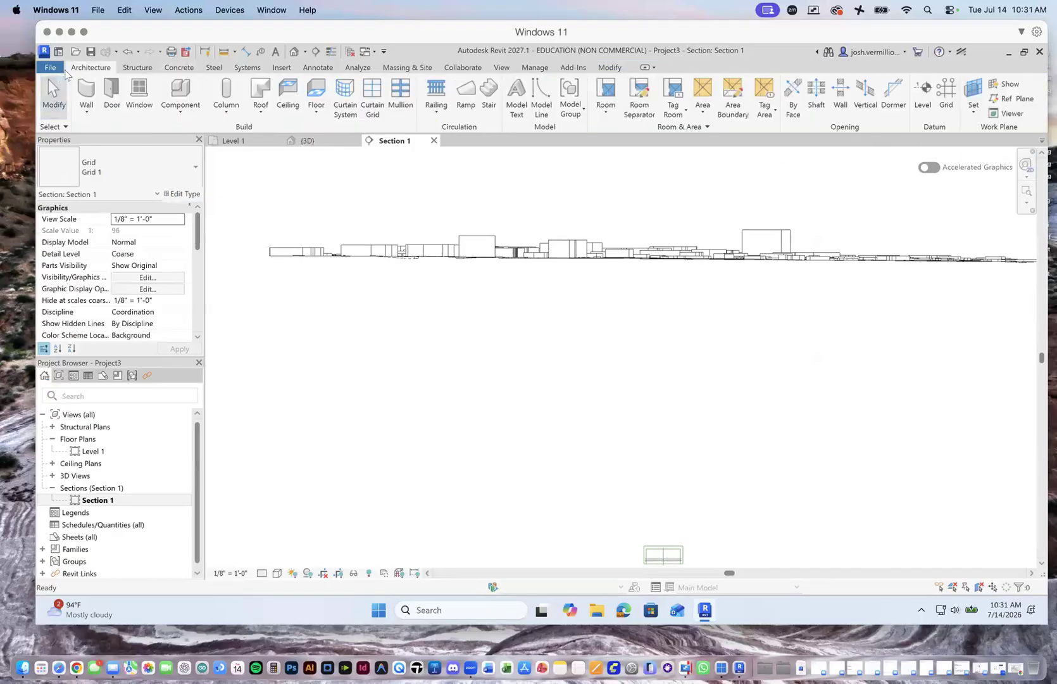
left_click(924, 93)
scroll(545, 255, "up", 3)
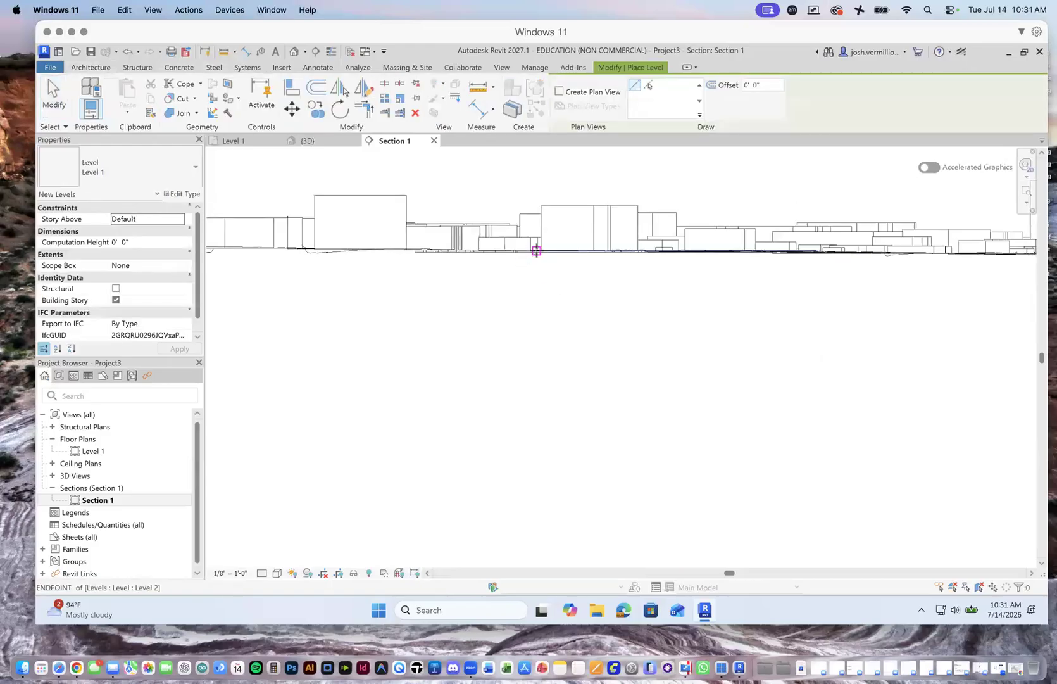
left_click(537, 251)
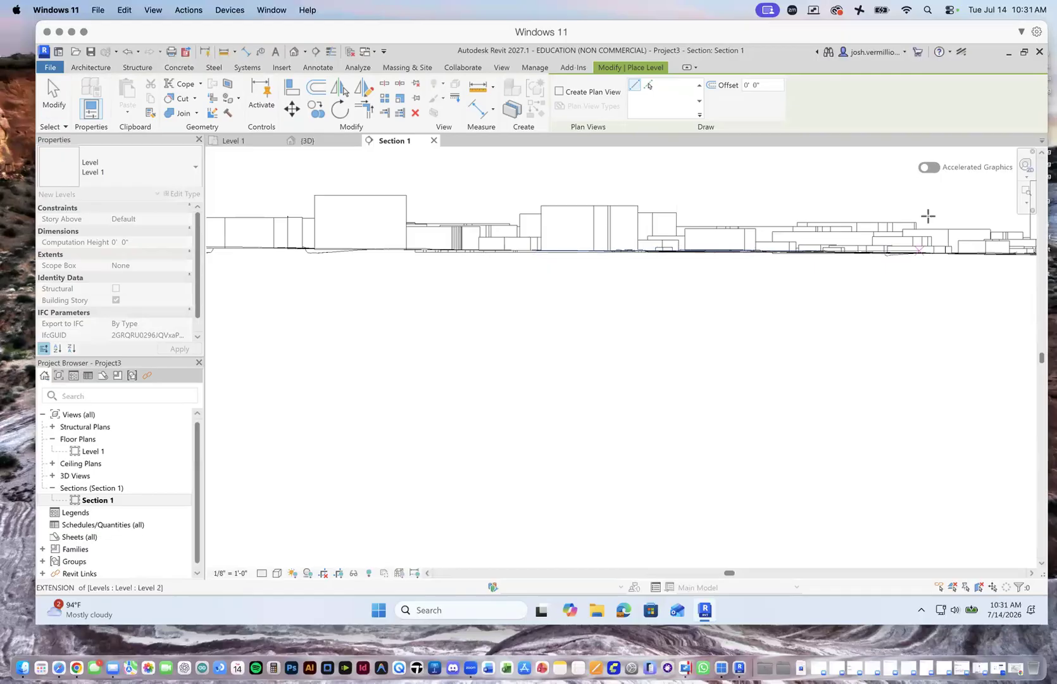
left_click(935, 216)
scroll(943, 250, "up", 4)
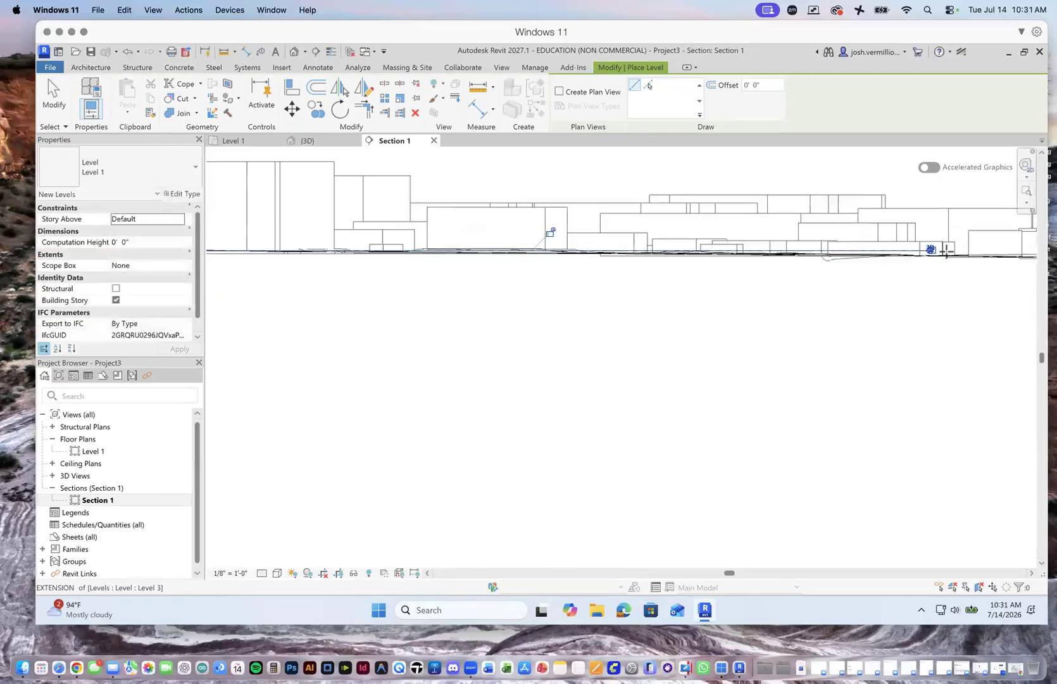
right_click(919, 263)
left_click(511, 332)
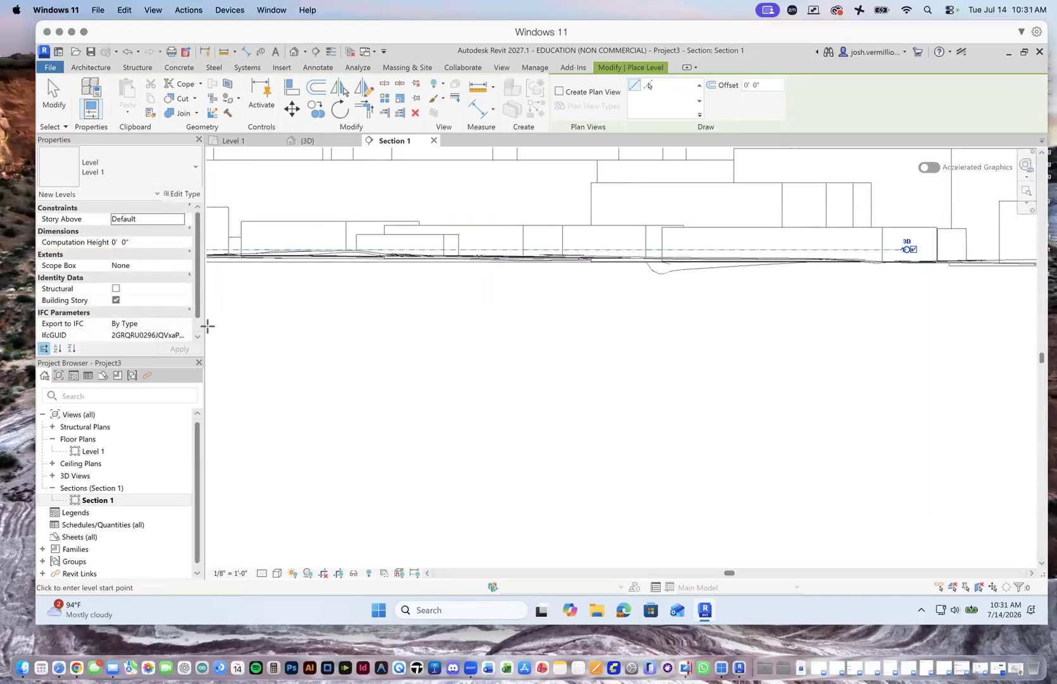
key("Escape")
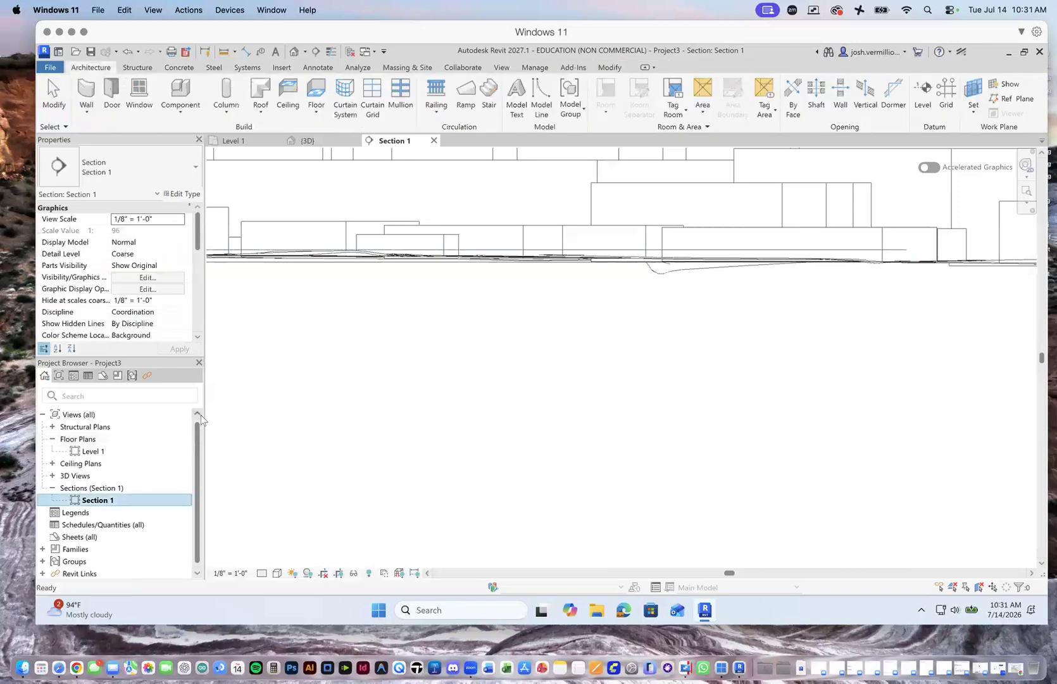
Select the newly drawn level in Section 1 and examine both of its ends against the terrain line.
left_click(745, 252)
scroll(671, 449, "down", 4)
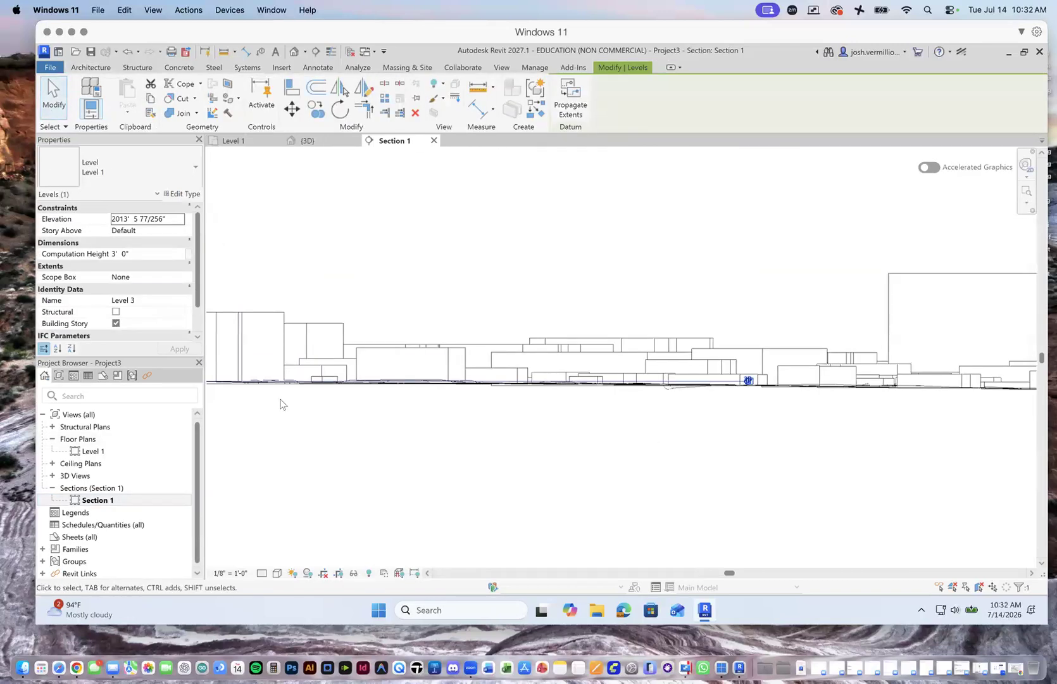
scroll(617, 389, "up", 8)
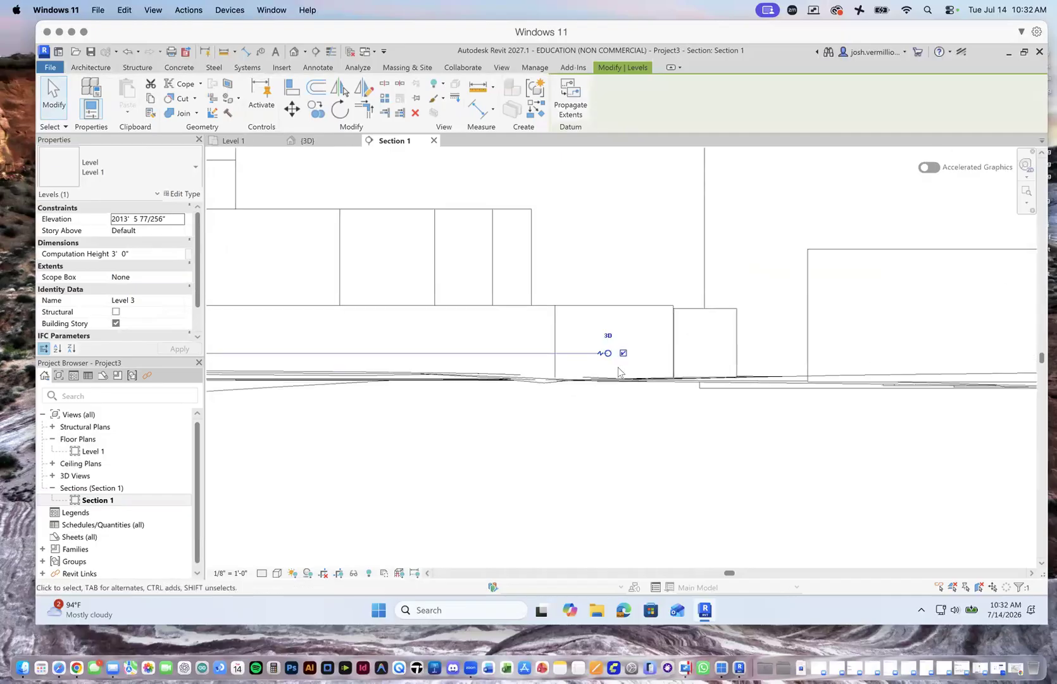
scroll(623, 390, "down", 6)
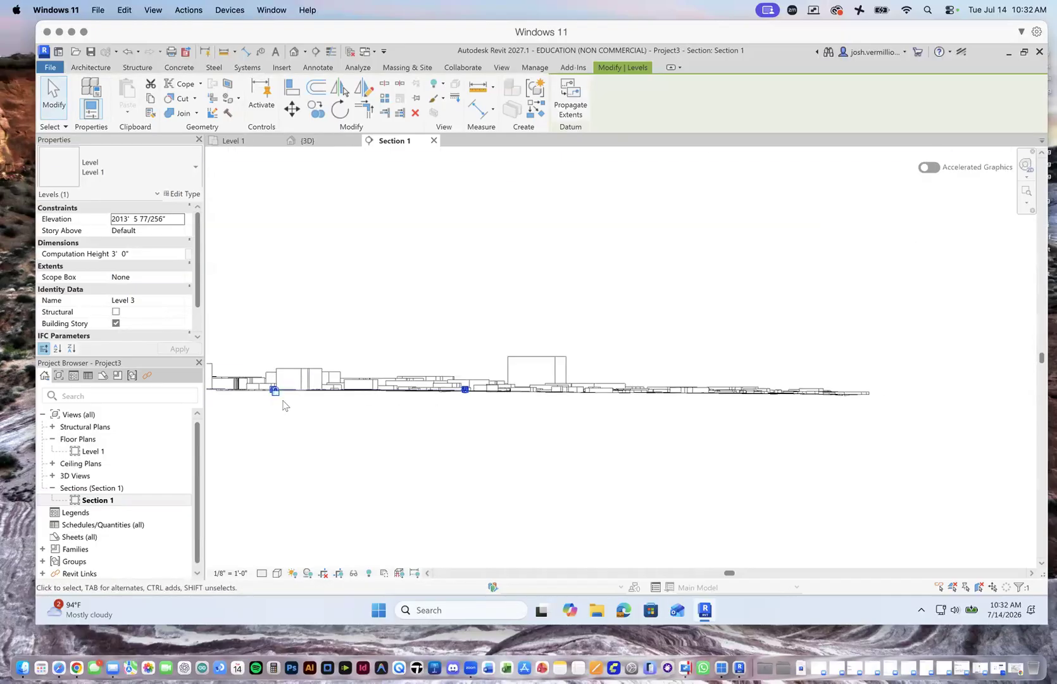
scroll(271, 395, "up", 8)
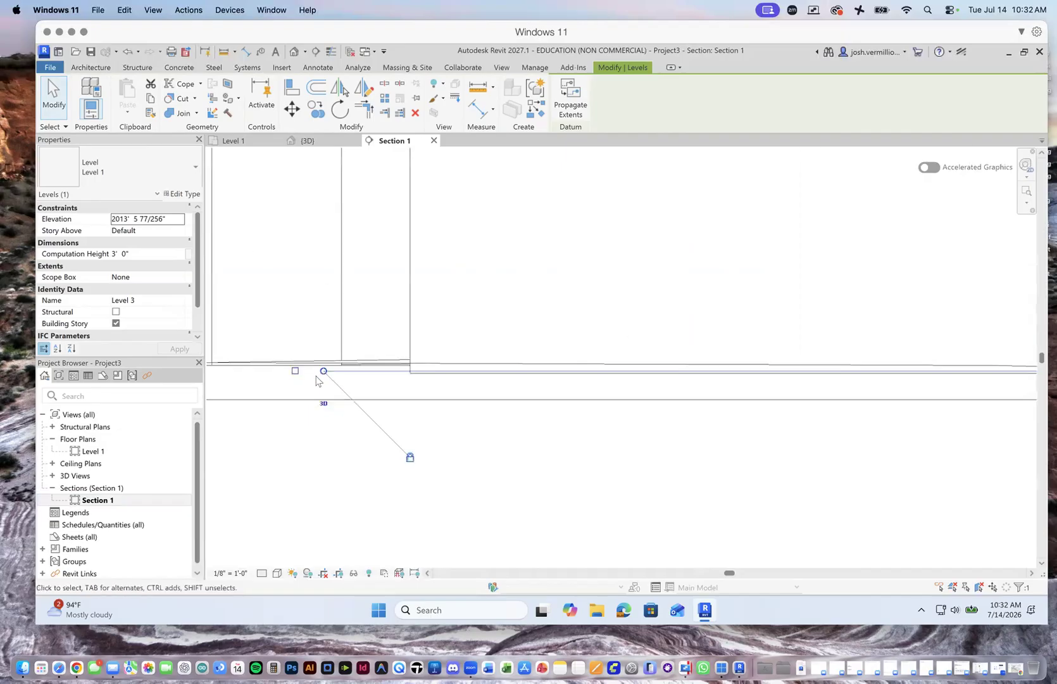
scroll(326, 381, "down", 3)
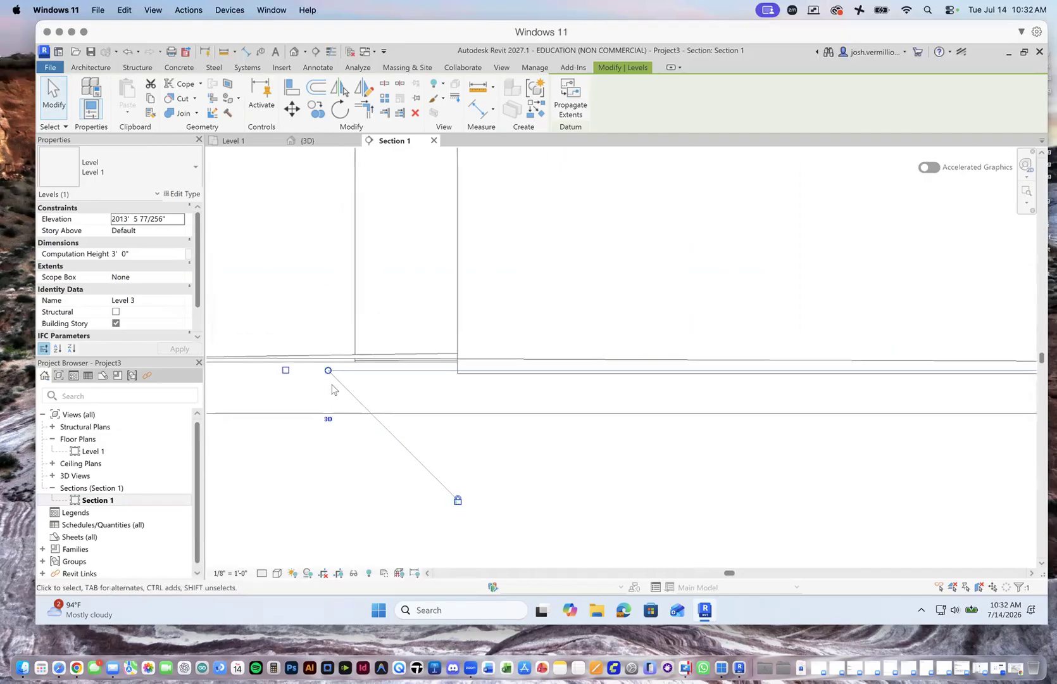
scroll(332, 388, "up", 2)
scroll(348, 406, "down", 3)
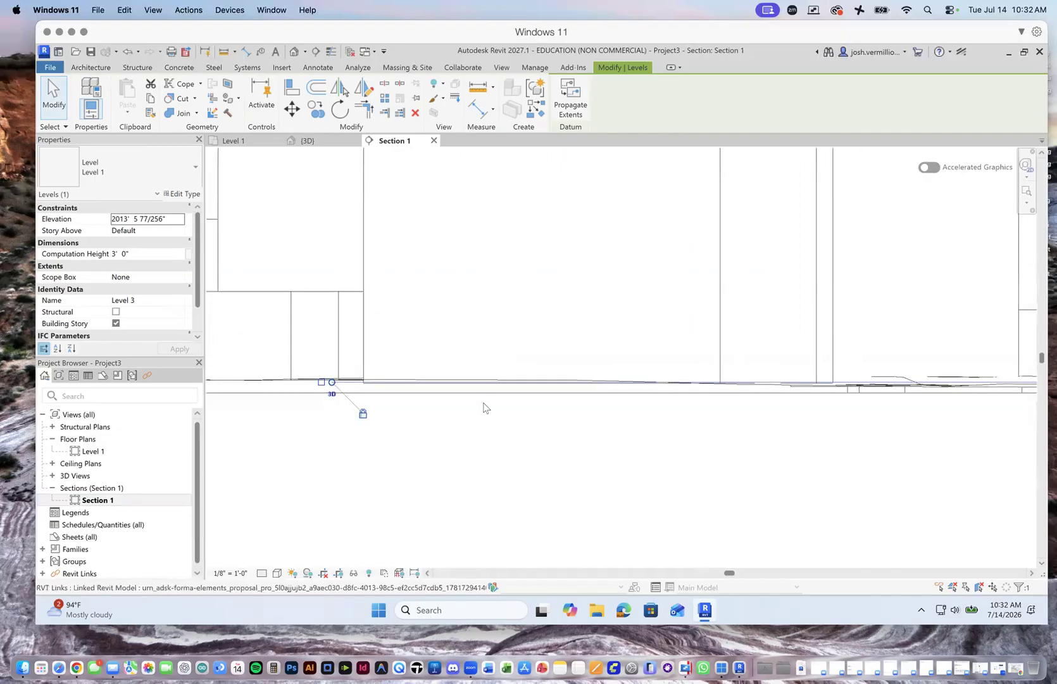
scroll(352, 410, "down", 3)
scroll(371, 394, "down", 1)
scroll(652, 426, "up", 1)
scroll(636, 399, "up", 6)
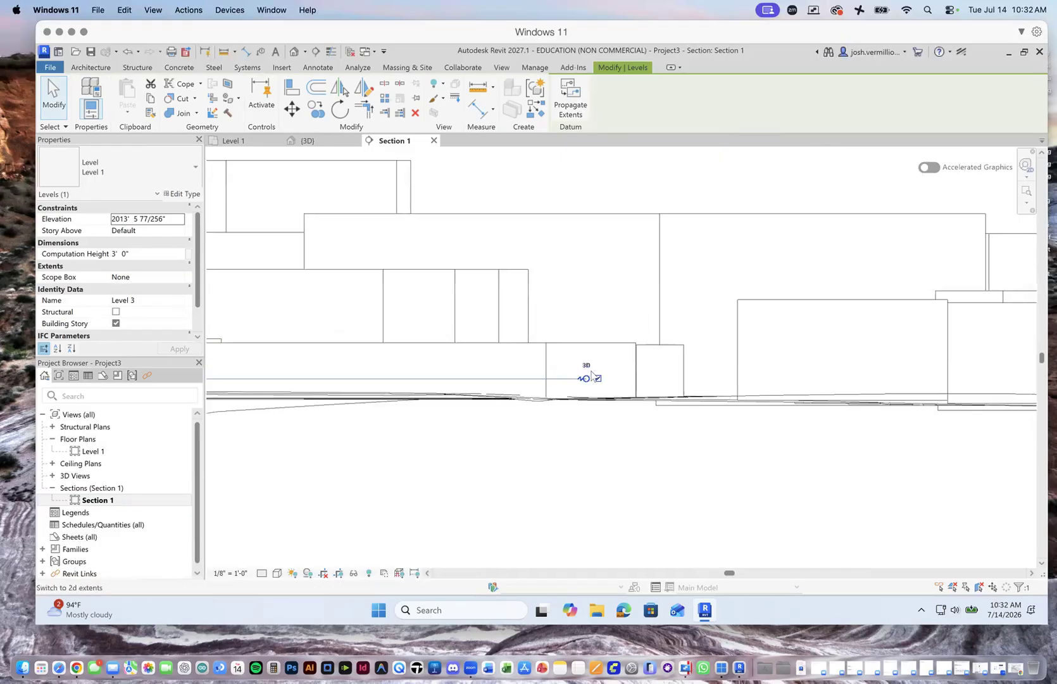
scroll(587, 394, "up", 4)
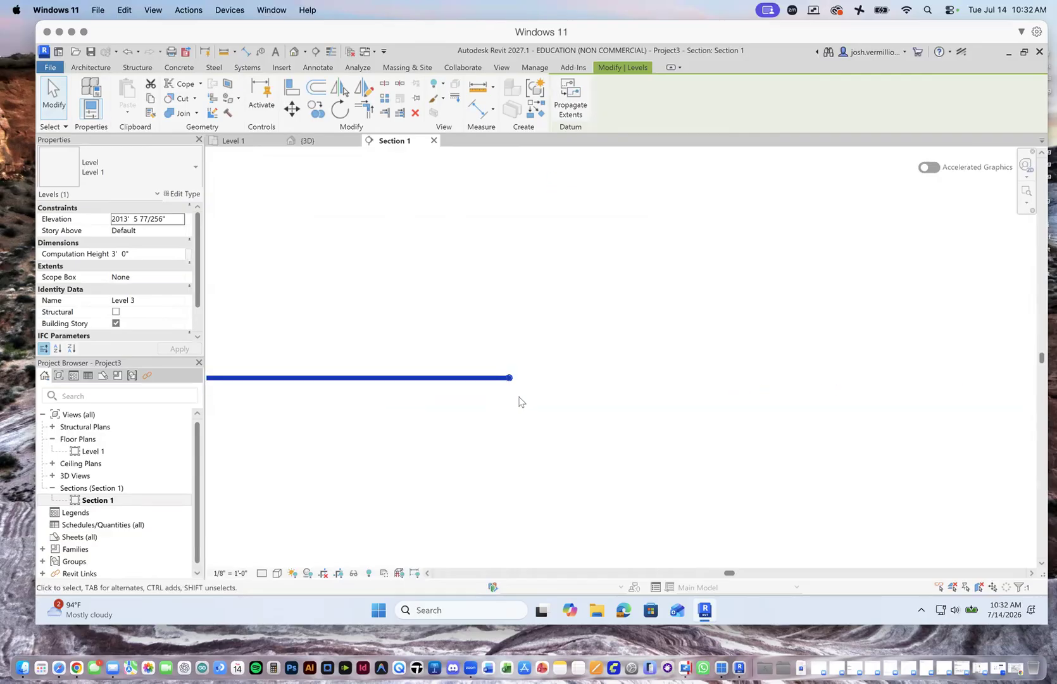
scroll(520, 401, "down", 5)
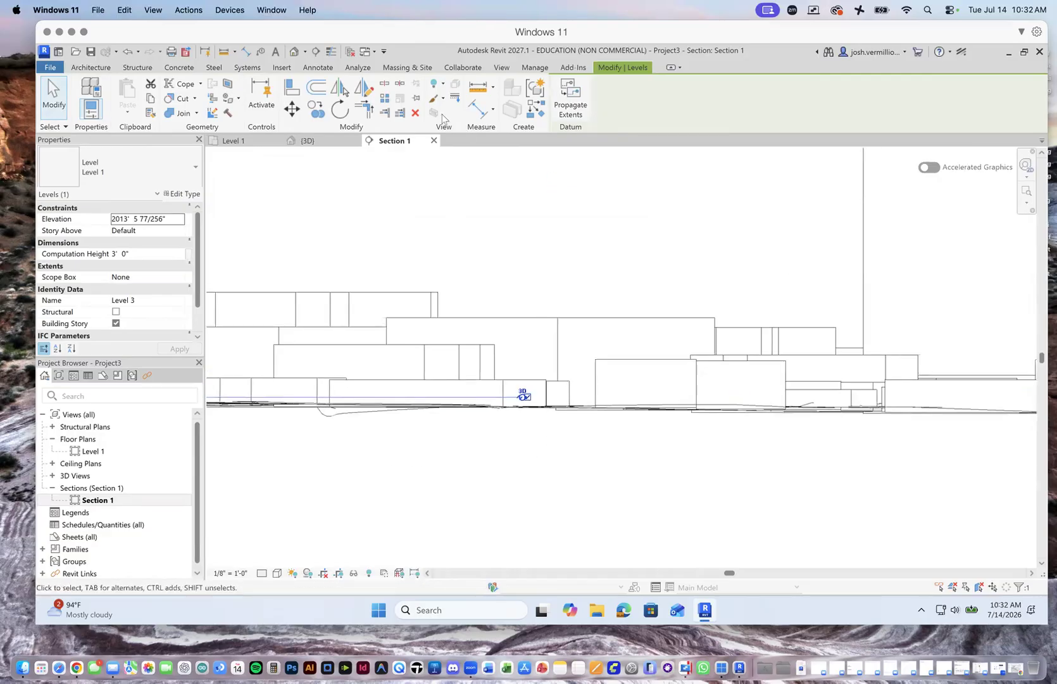
Create a new floor plan view for Level 3 only, keeping Do not duplicate existing views enabled.
left_click(502, 67)
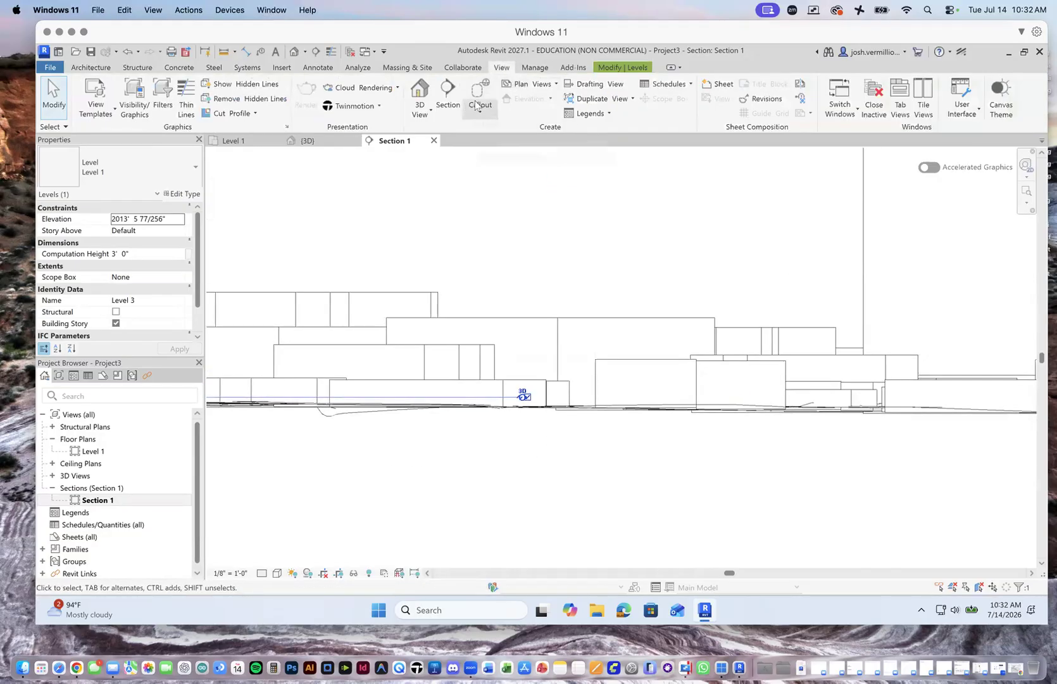
left_click(553, 84)
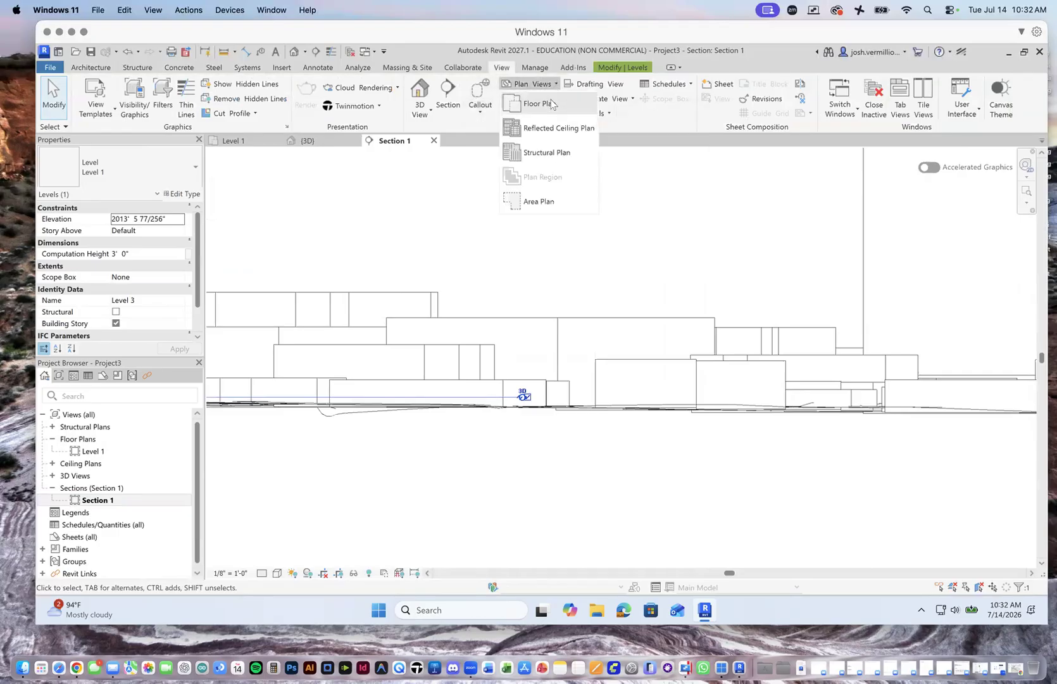
left_click(542, 103)
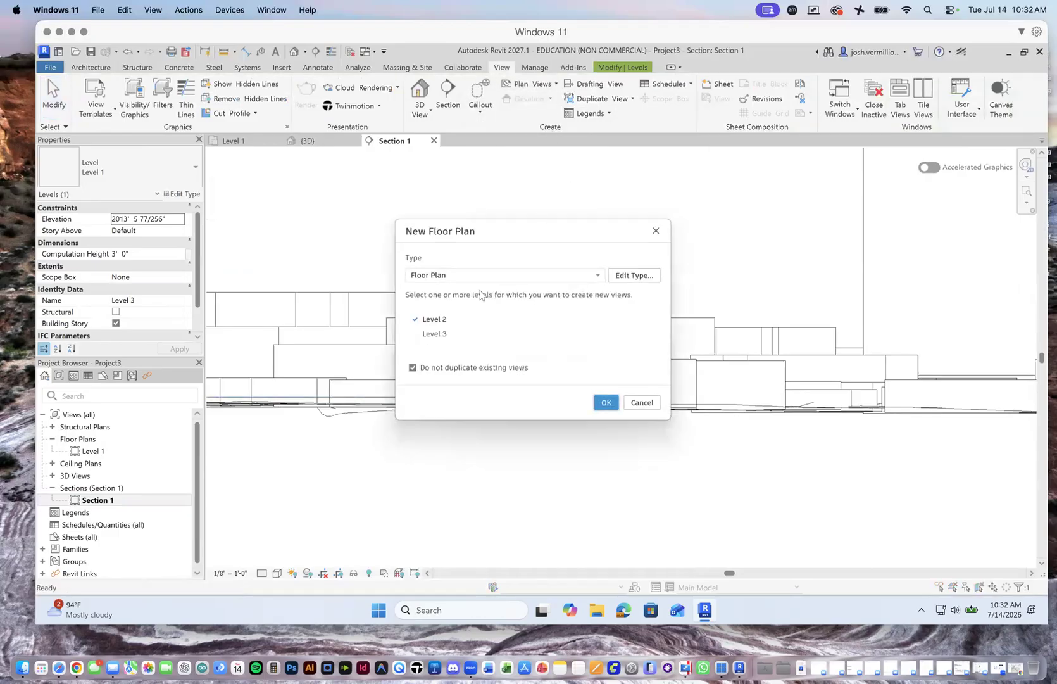
left_click(421, 334)
left_click(605, 403)
key("Escape")
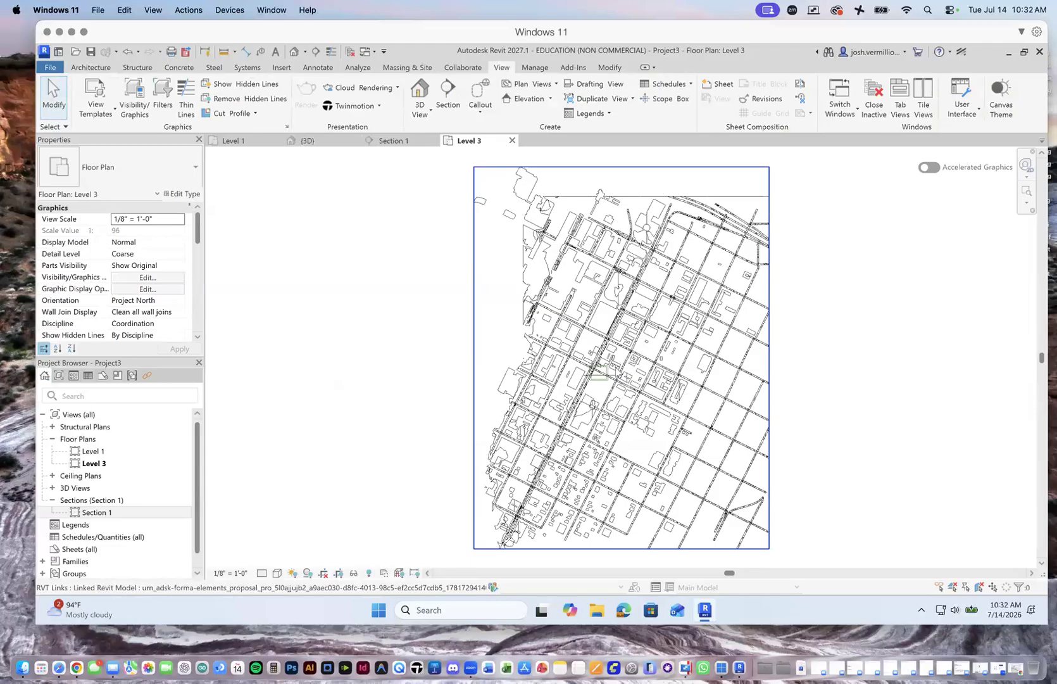
Move the Section 1 line north in the Level 3 plan to the street intersection and extend its west end slightly.
scroll(604, 378, "up", 1)
scroll(604, 379, "up", 3)
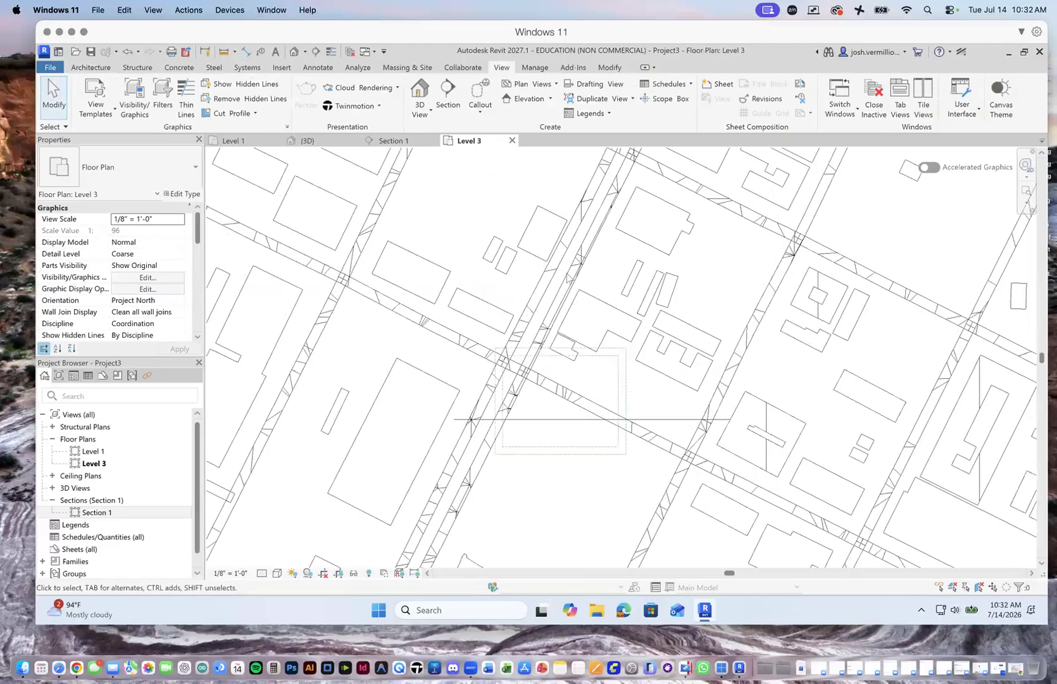
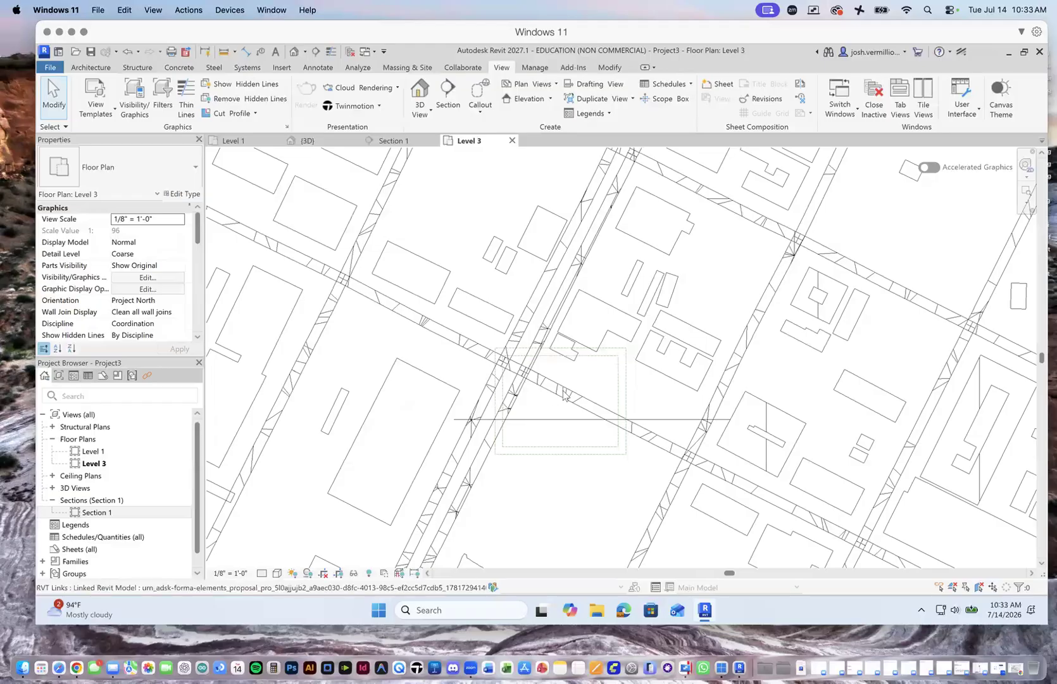
scroll(549, 425, "down", 3)
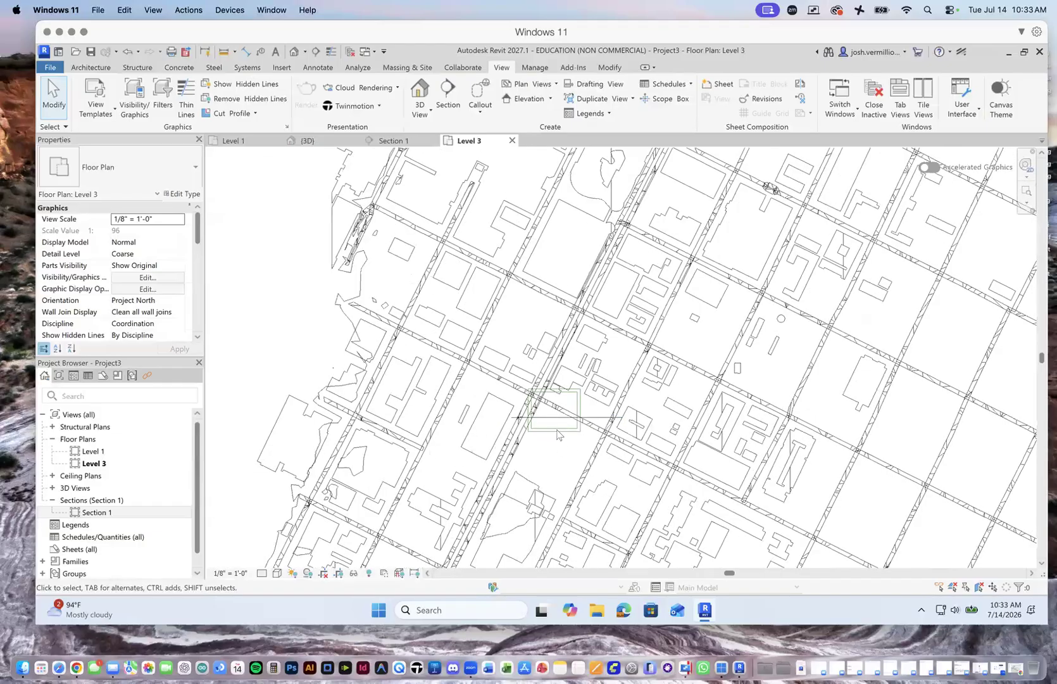
scroll(555, 406, "up", 4)
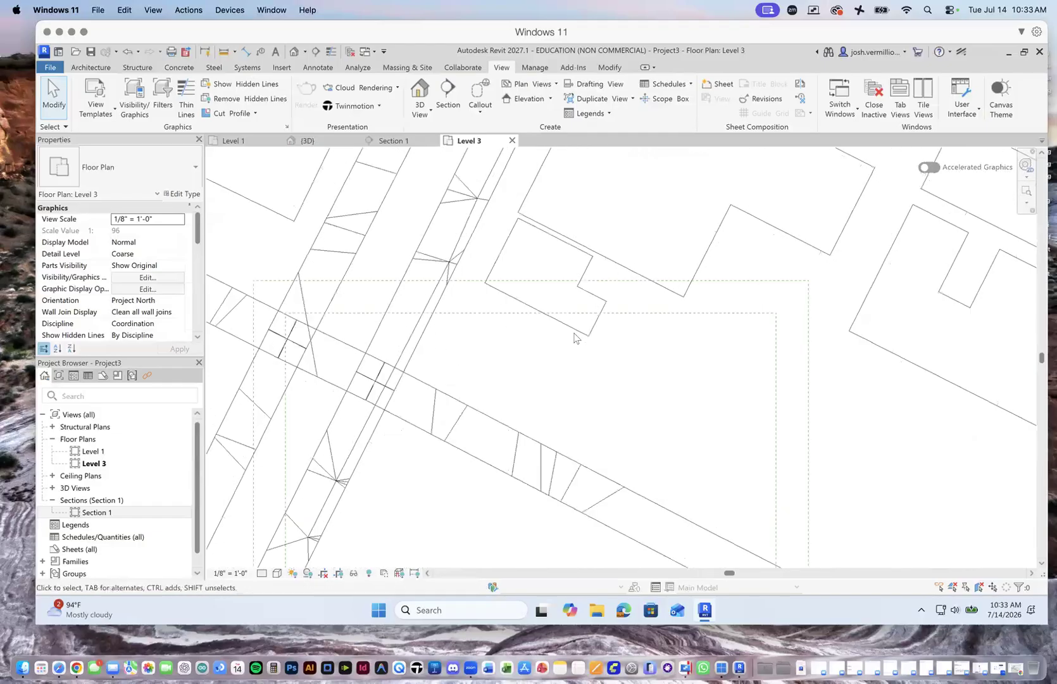
scroll(539, 351, "down", 4)
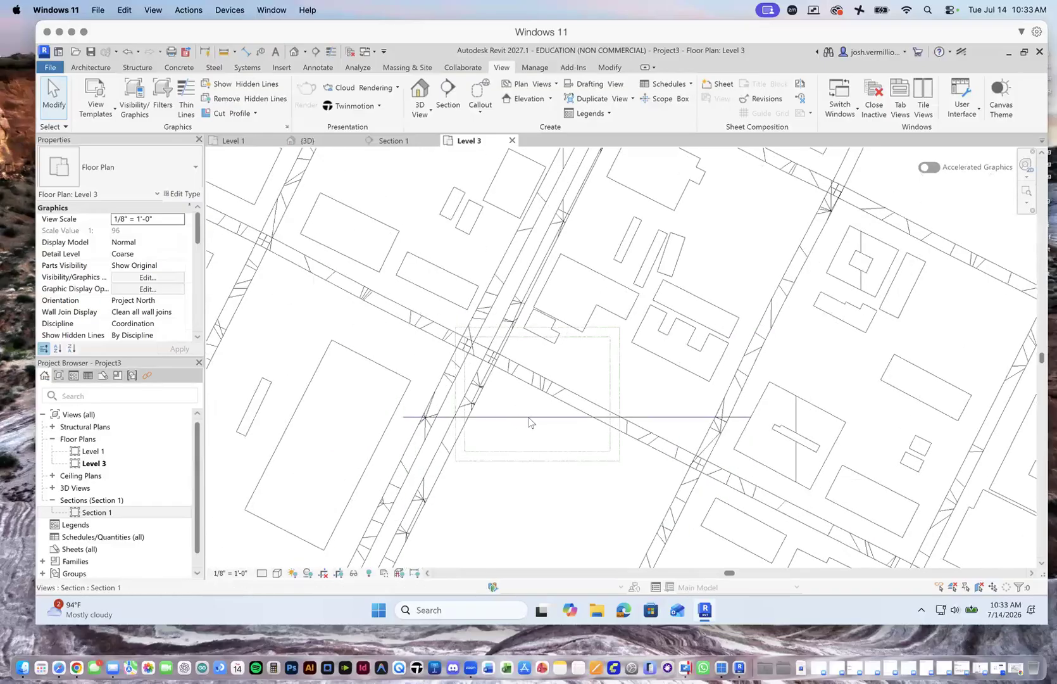
left_click(530, 417)
left_click_drag(530, 416, 530, 350)
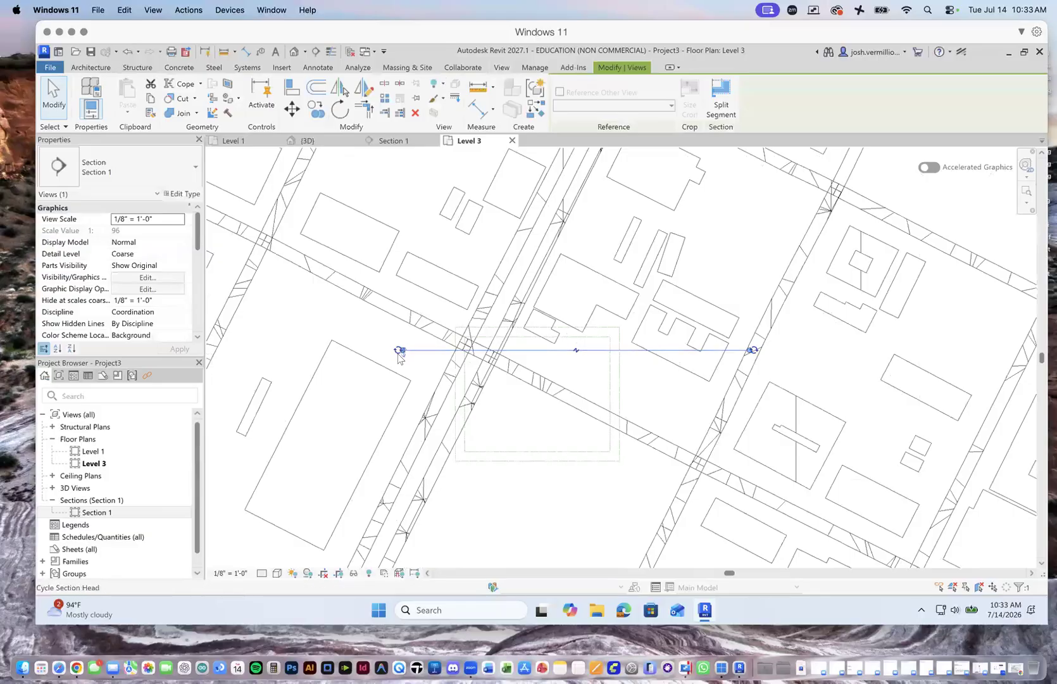
mouse_move(402, 352)
left_mouse_down()
mouse_move(379, 367)
mouse_move(383, 352)
left_mouse_up()
Flip the viewing direction of Section 1 and flip it back again.
scroll(382, 350, "up", 2)
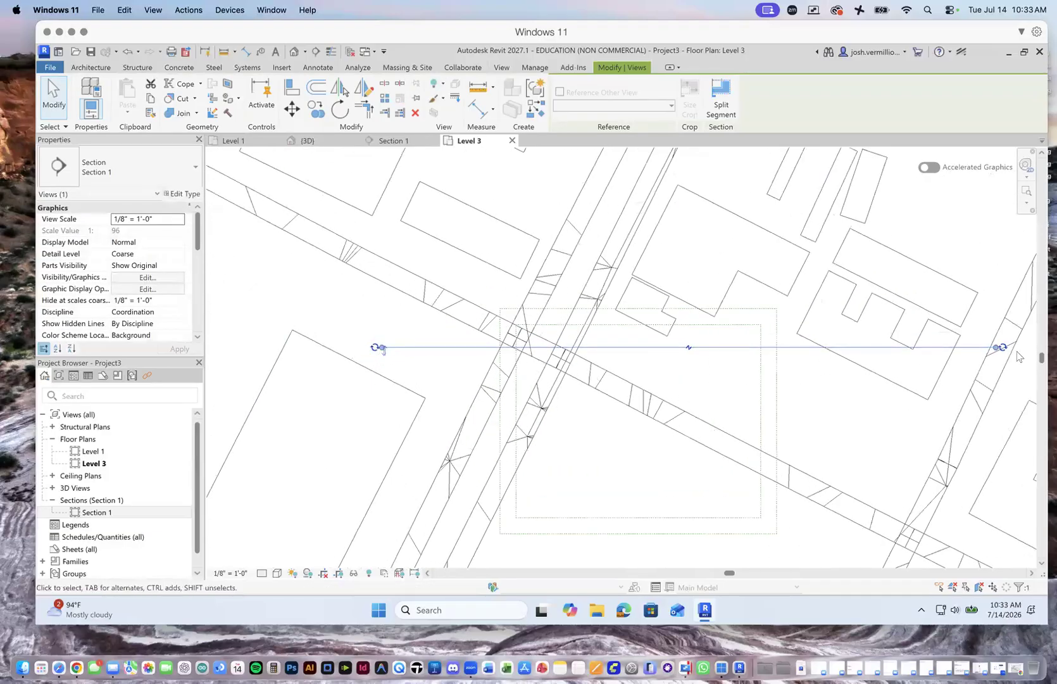
scroll(991, 360, "up", 2)
scroll(991, 360, "down", 2)
scroll(298, 409, "down", 3)
scroll(792, 408, "down", 2)
scroll(369, 382, "up", 7)
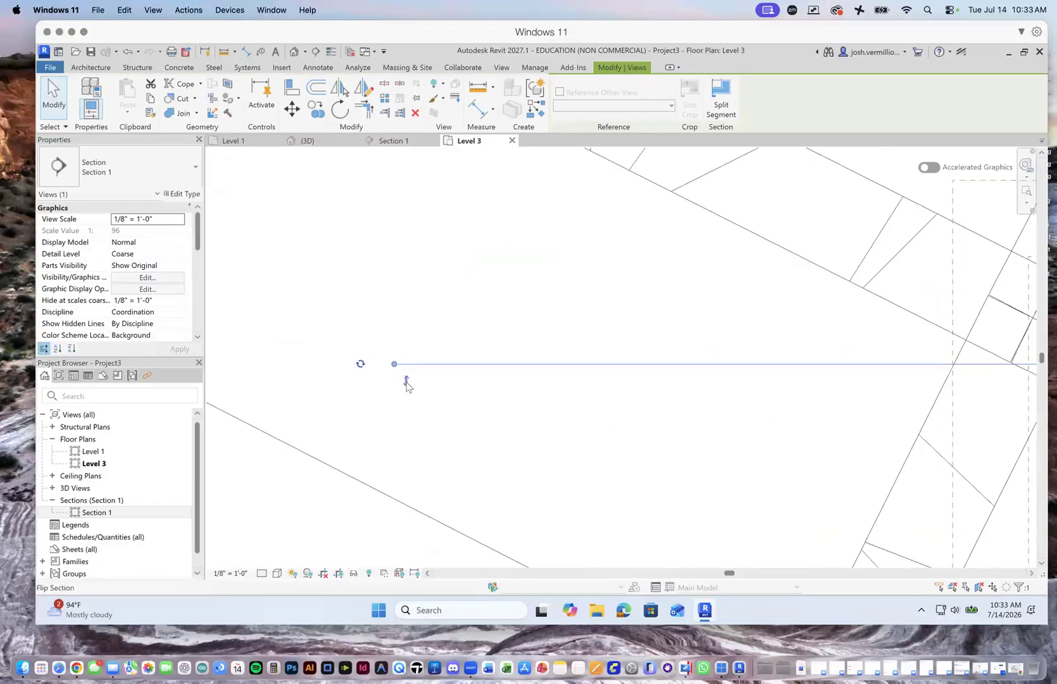
left_click(407, 384)
left_click(407, 348)
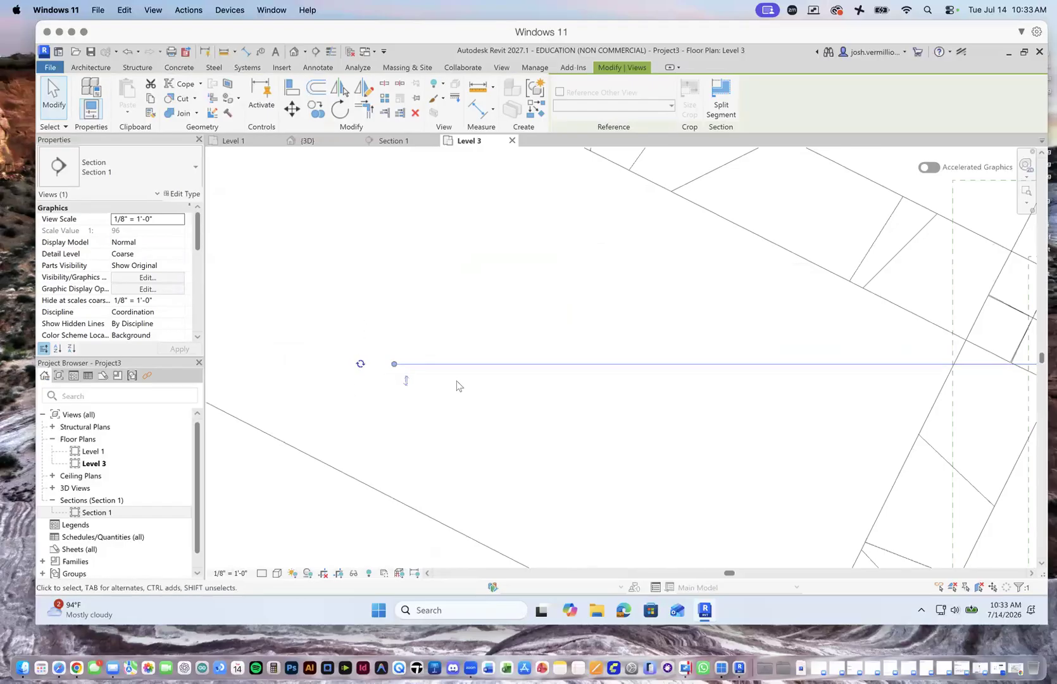
Rotate the Section 1 line clockwise to run parallel to the diagonal street, and move it closer to the street's north side.
scroll(456, 380, "down", 5)
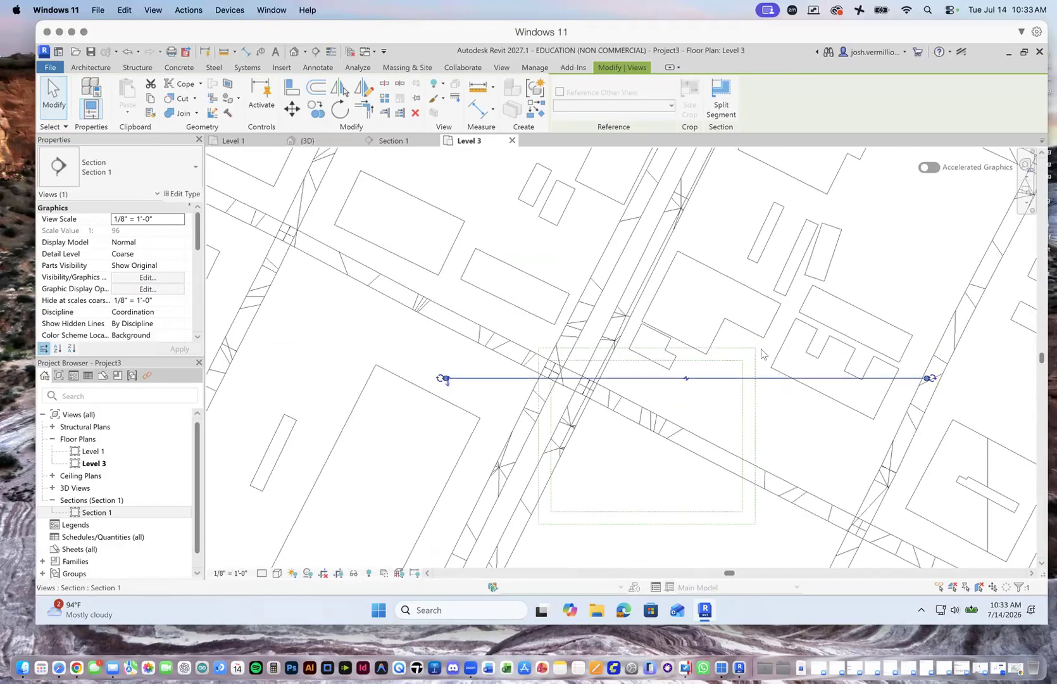
left_click(340, 109)
left_click(926, 378)
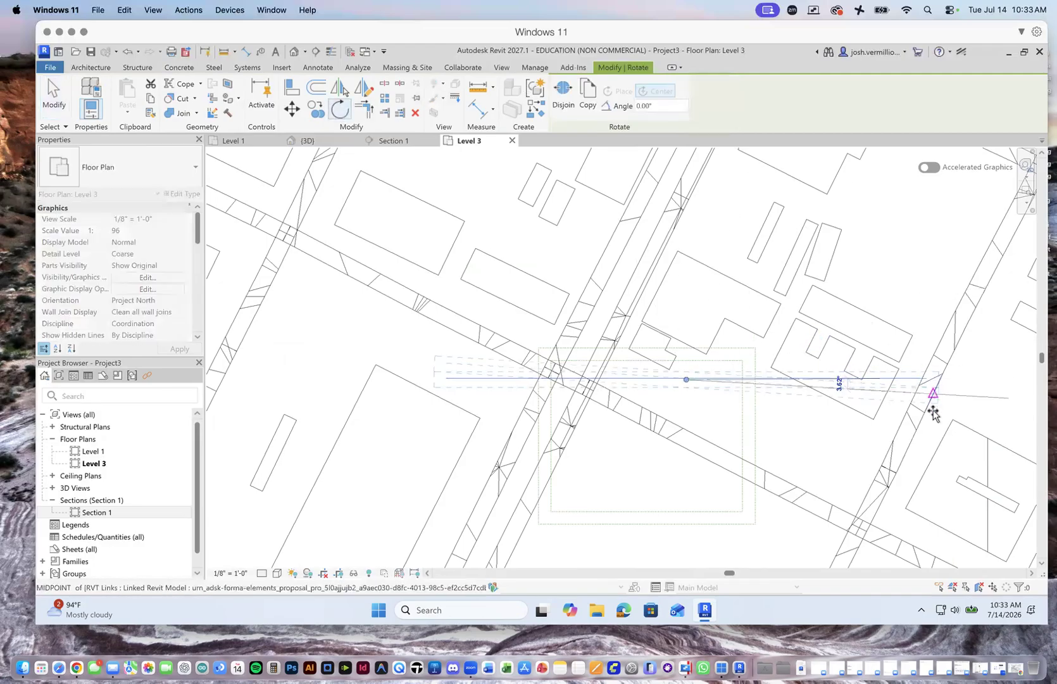
left_click(907, 488)
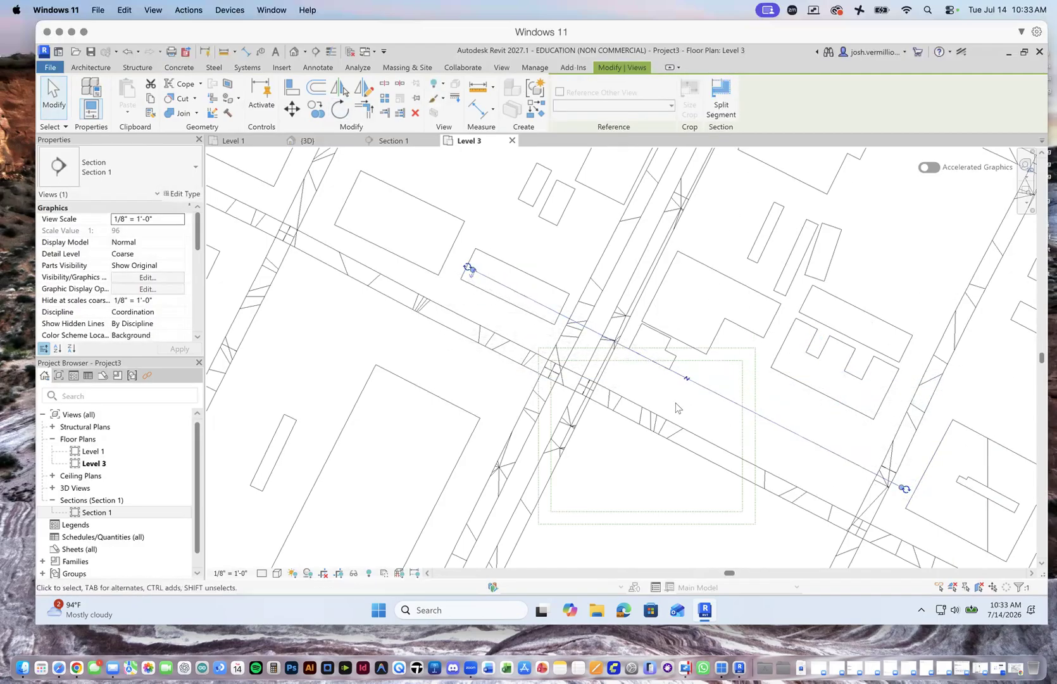
left_click_drag(724, 398, 744, 437)
scroll(670, 465, "down", 3)
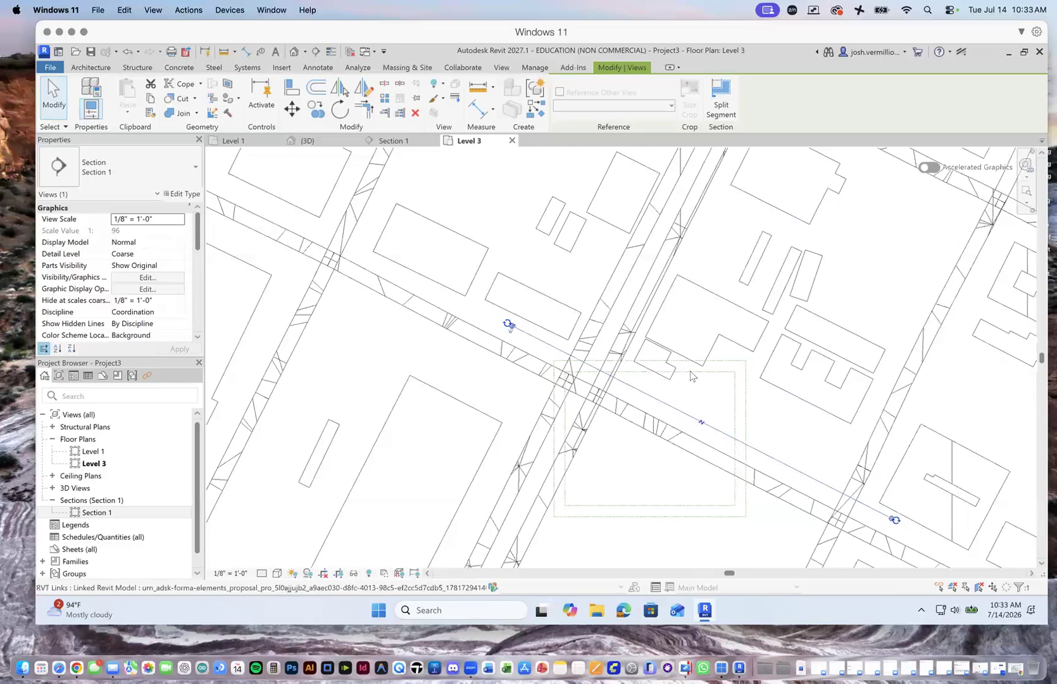
Draw a rectangular scope box around the block beside the street intersection in the Level 3 plan, then select it.
scroll(633, 386, "down", 5)
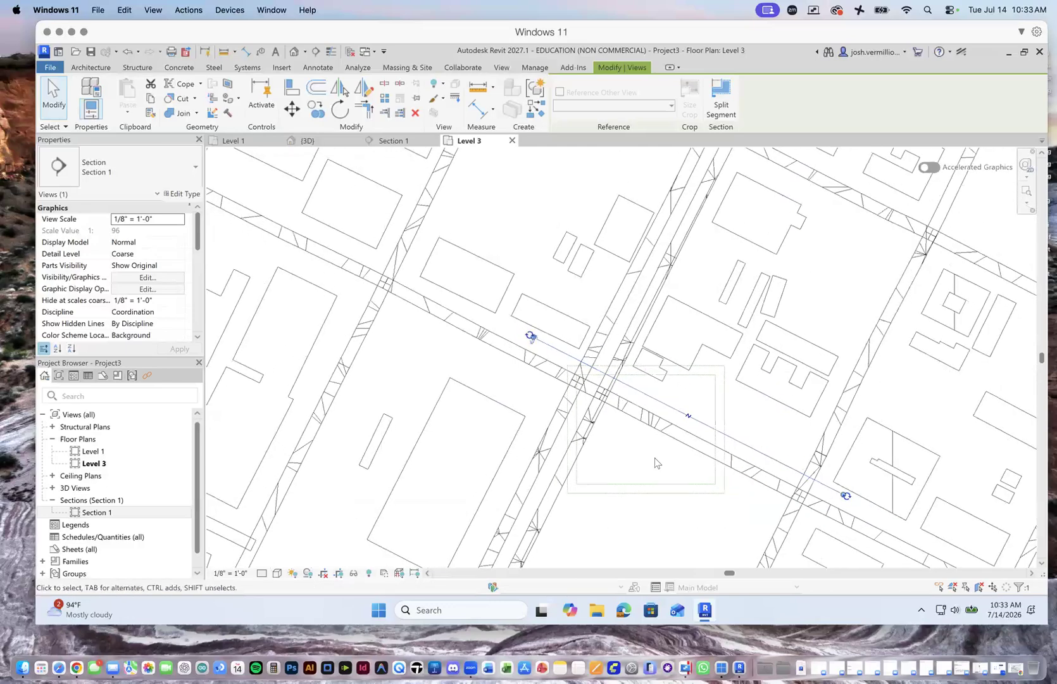
scroll(709, 526, "up", 3)
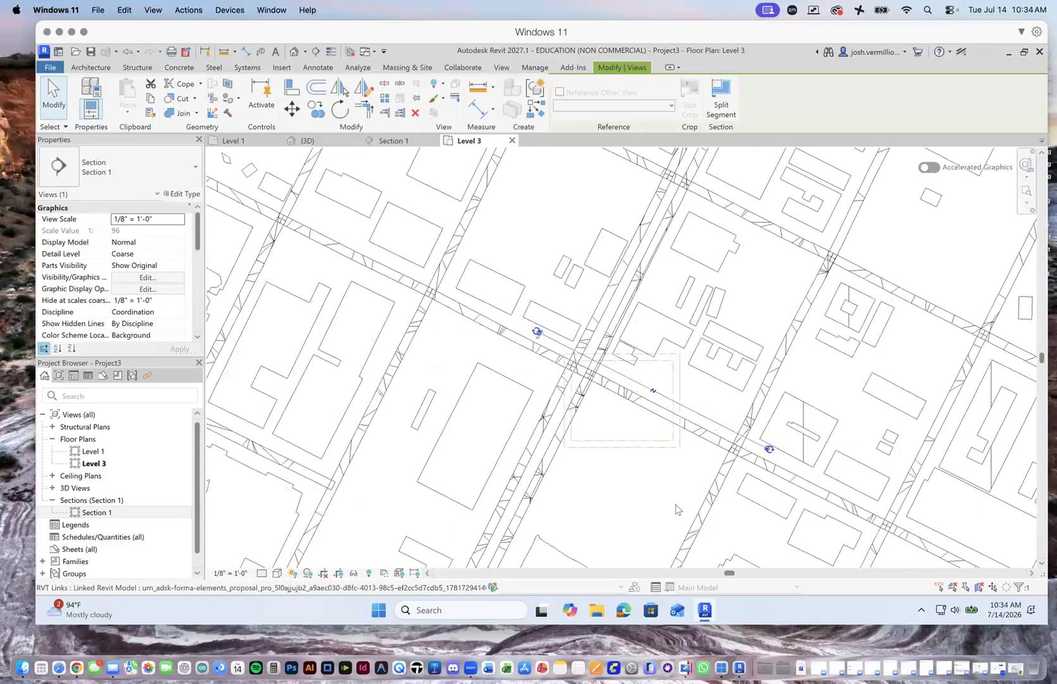
scroll(660, 329, "up", 3)
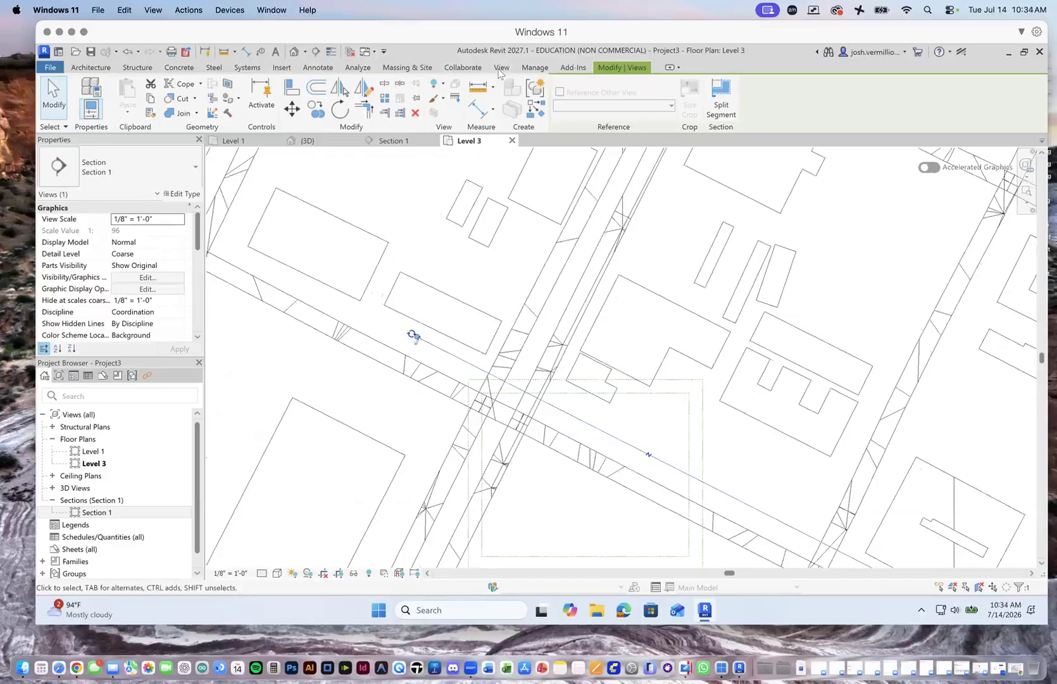
left_click(500, 70)
left_click(663, 98)
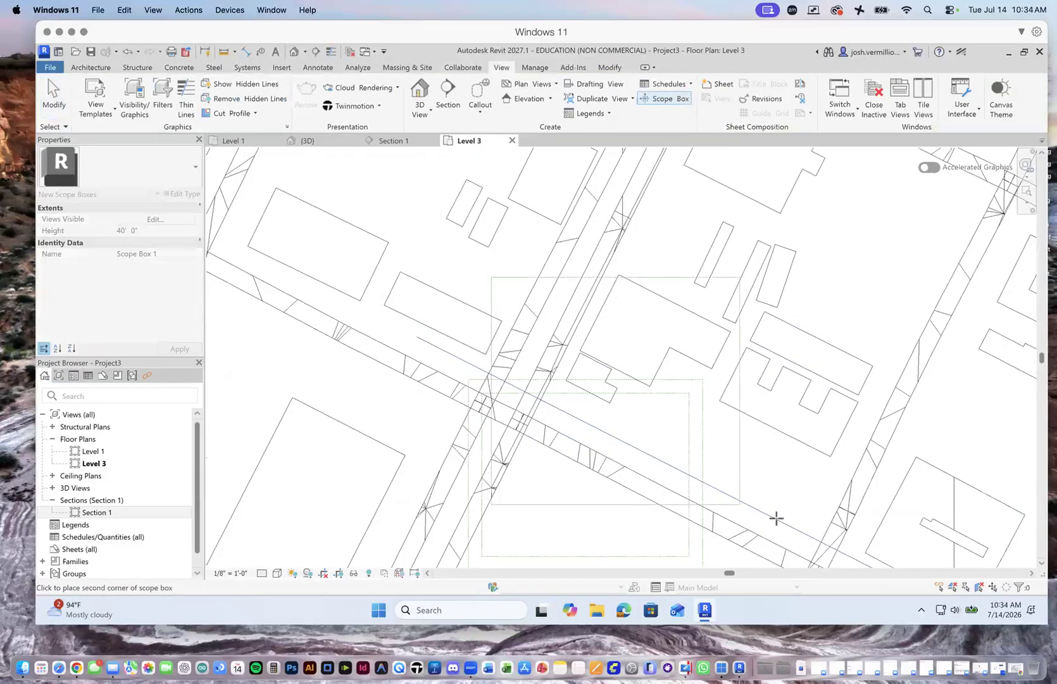
left_click(784, 508)
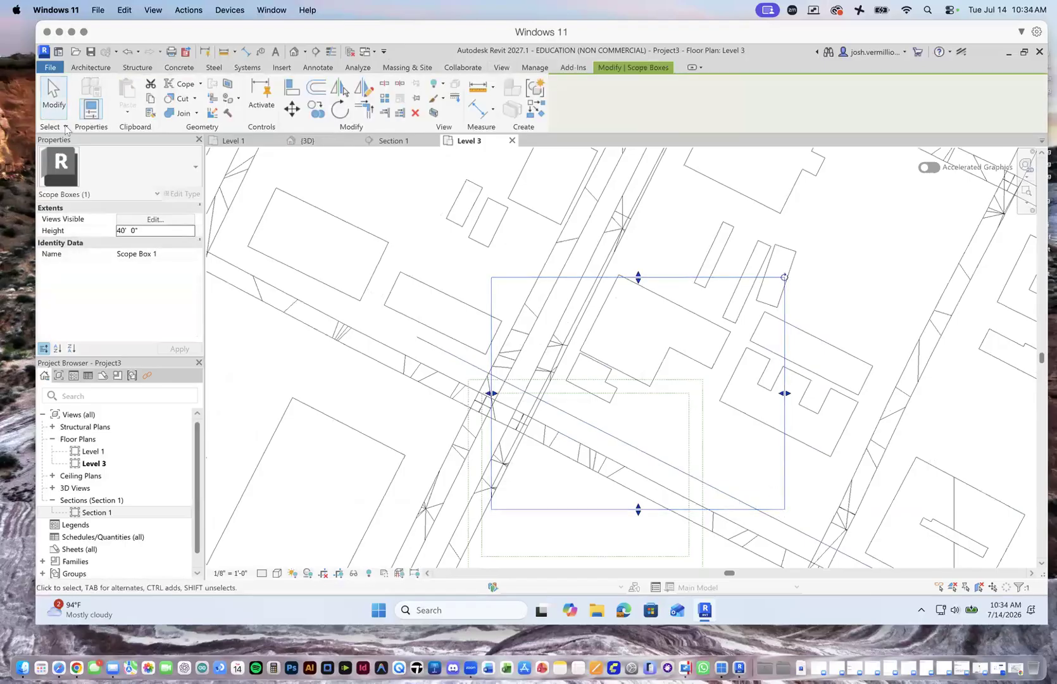
left_click(55, 106)
left_click(659, 277)
Examine the scope box in the 3D and Section 1 views and review which views it is visible in.
left_click(313, 141)
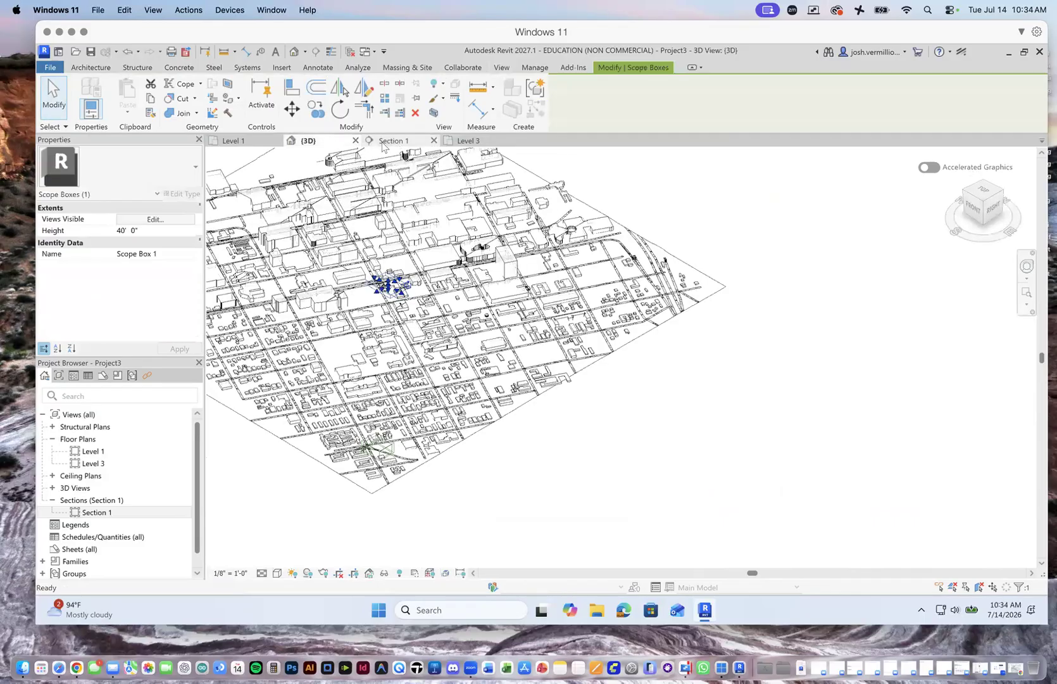
left_click(387, 143)
scroll(546, 355, "down", 5)
scroll(589, 366, "up", 4)
scroll(496, 370, "up", 3)
scroll(473, 361, "down", 6)
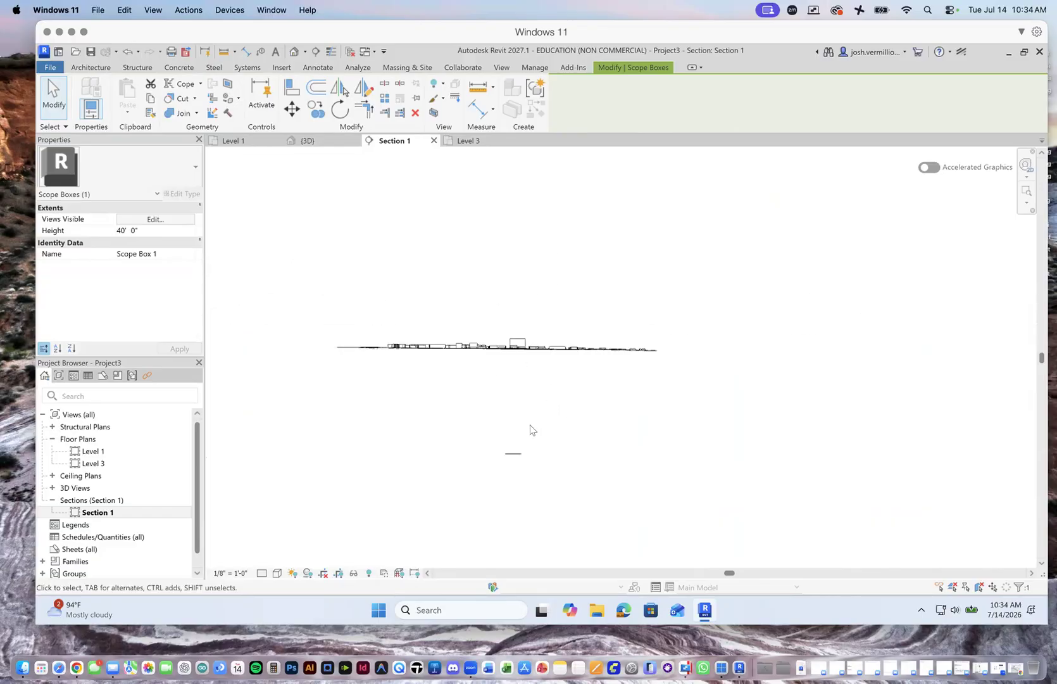
left_click(469, 140)
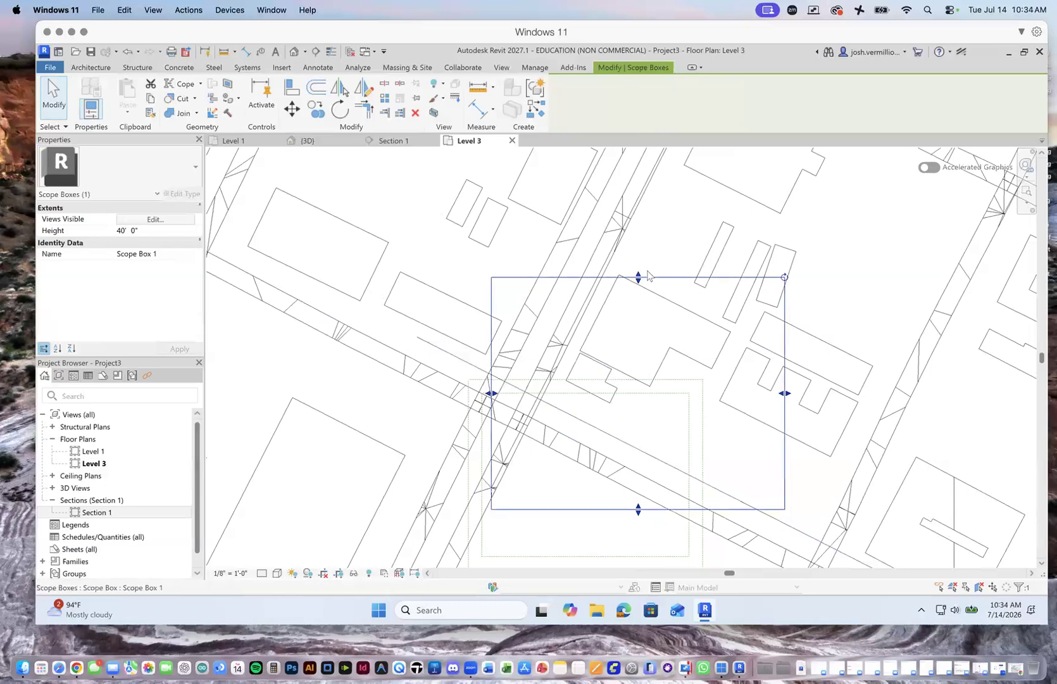
left_click(136, 219)
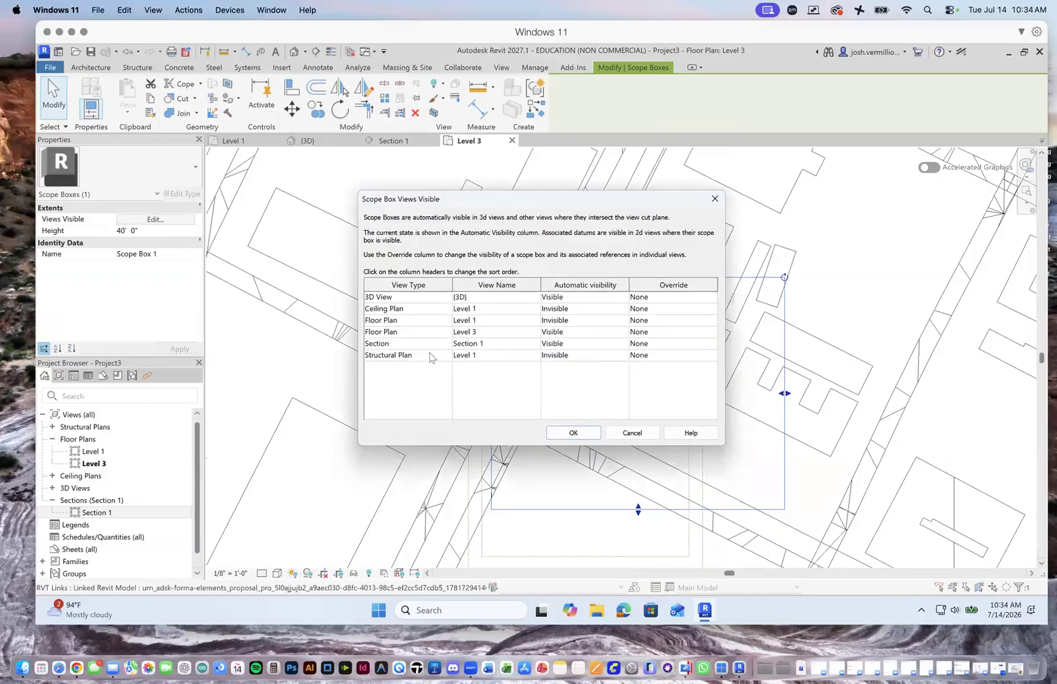
left_click(553, 321)
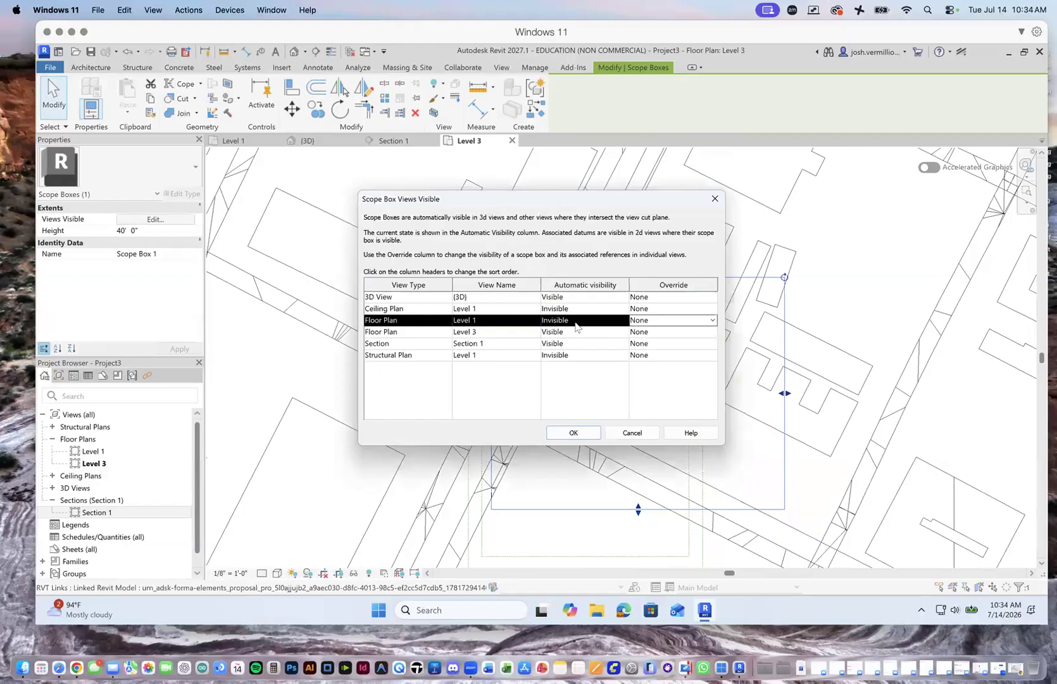
left_click(576, 434)
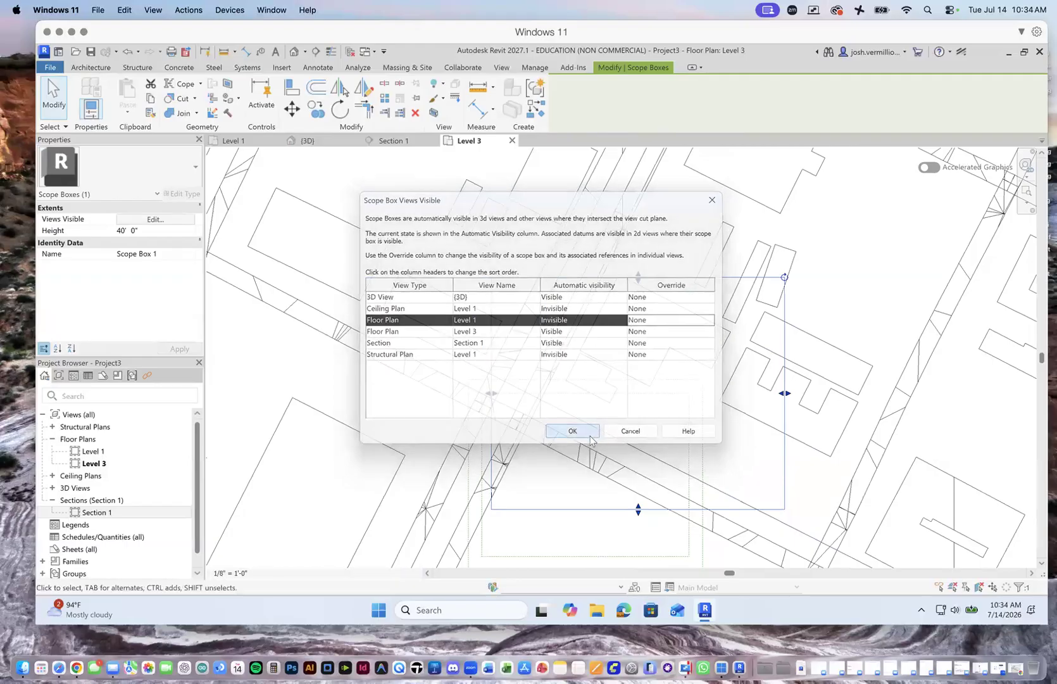
Set the scope box height to 200' 0".
left_click(124, 232)
left_click_drag(125, 232, 114, 229)
type("200")
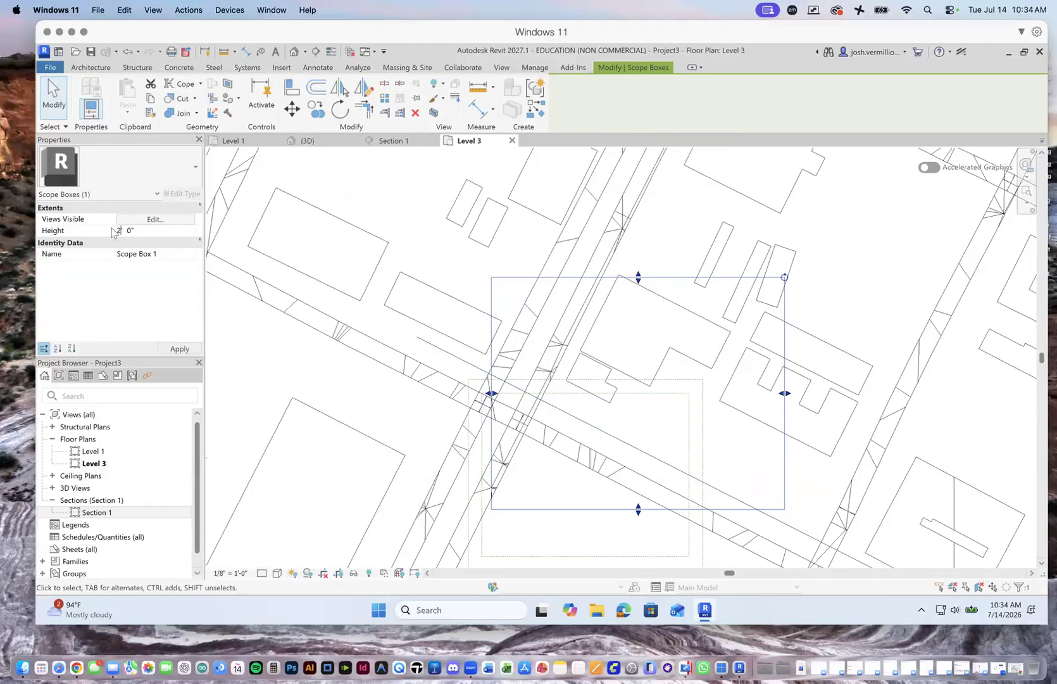
left_click(180, 347)
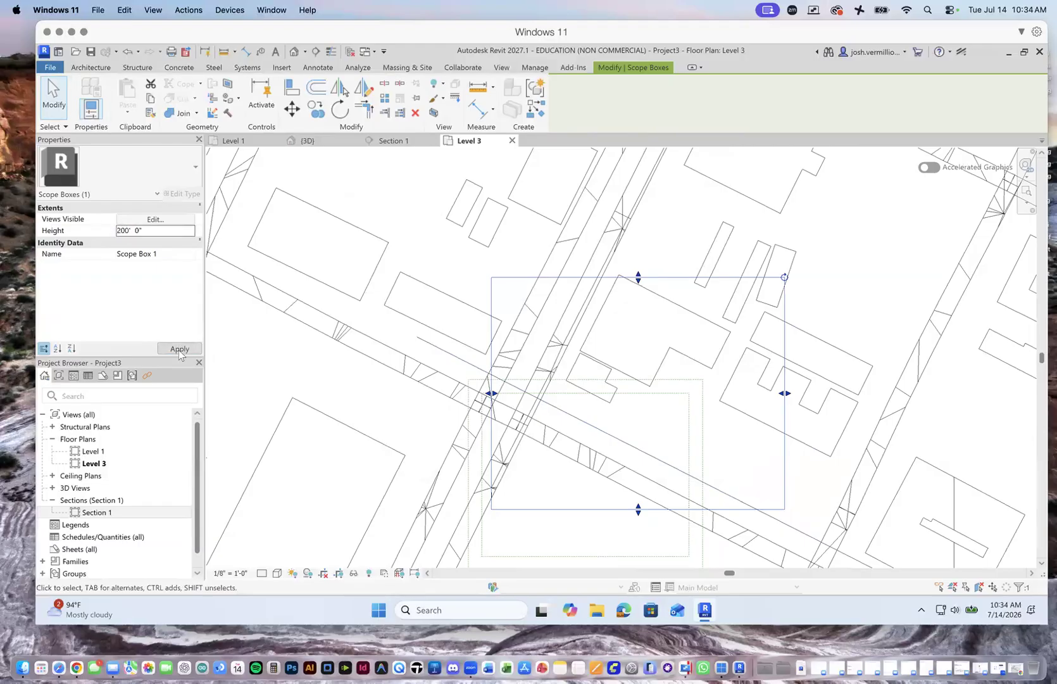
Check the scope box's extent against the city model in the 3D, Section 1 and Level 3 views.
left_click(331, 145)
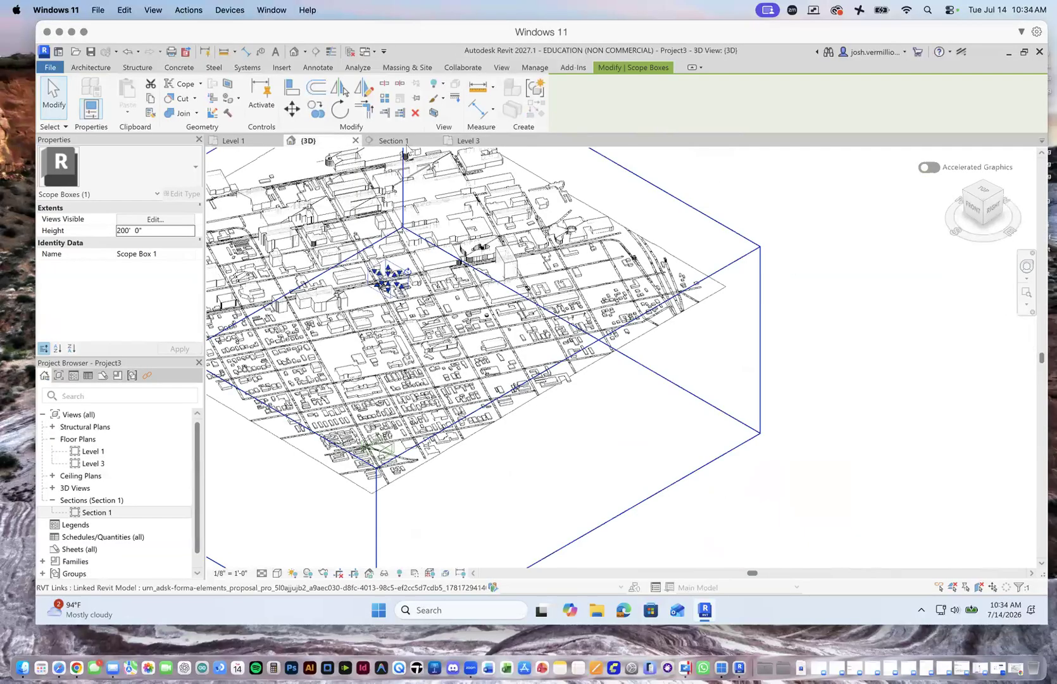
left_click(405, 142)
scroll(564, 456, "down", 5)
scroll(563, 450, "up", 5)
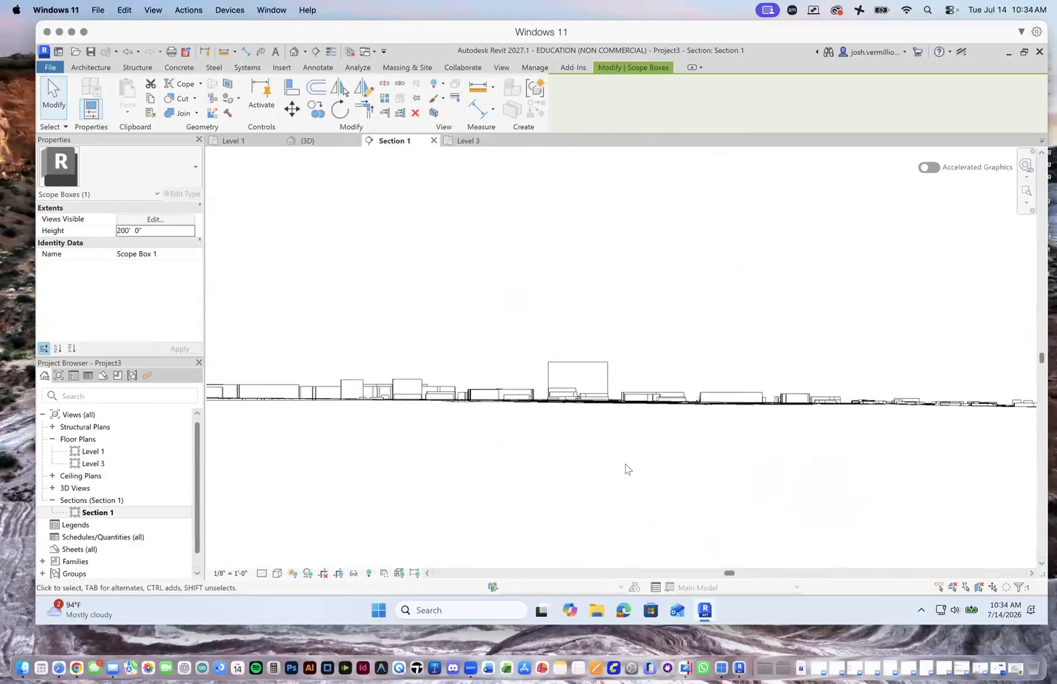
scroll(526, 272, "down", 5)
scroll(443, 294, "up", 2)
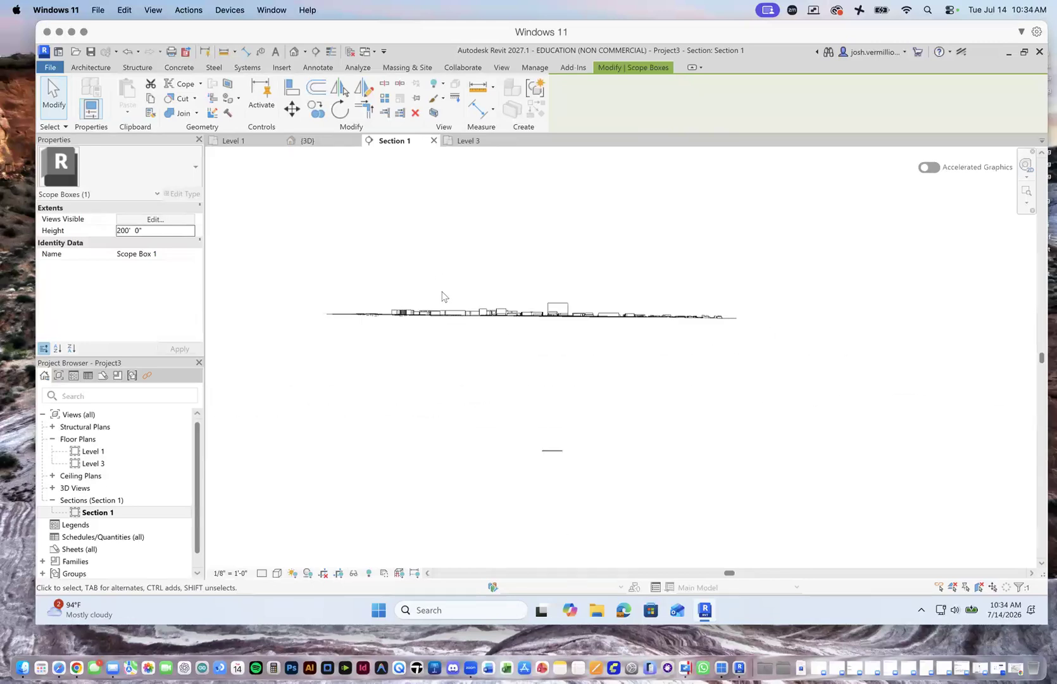
scroll(444, 294, "up", 3)
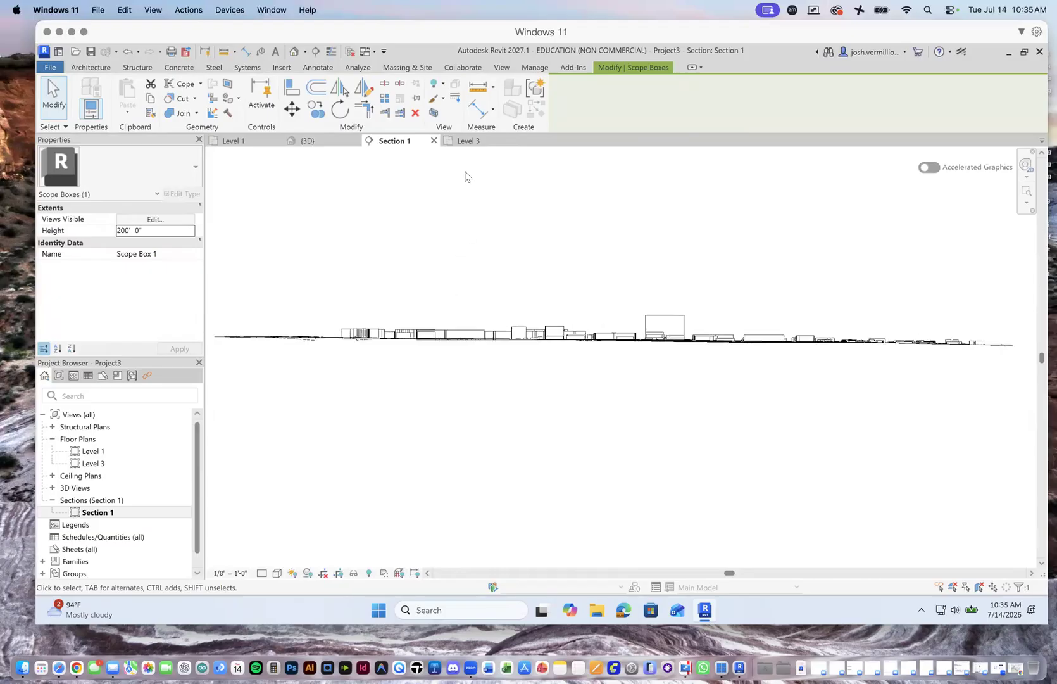
left_click(469, 141)
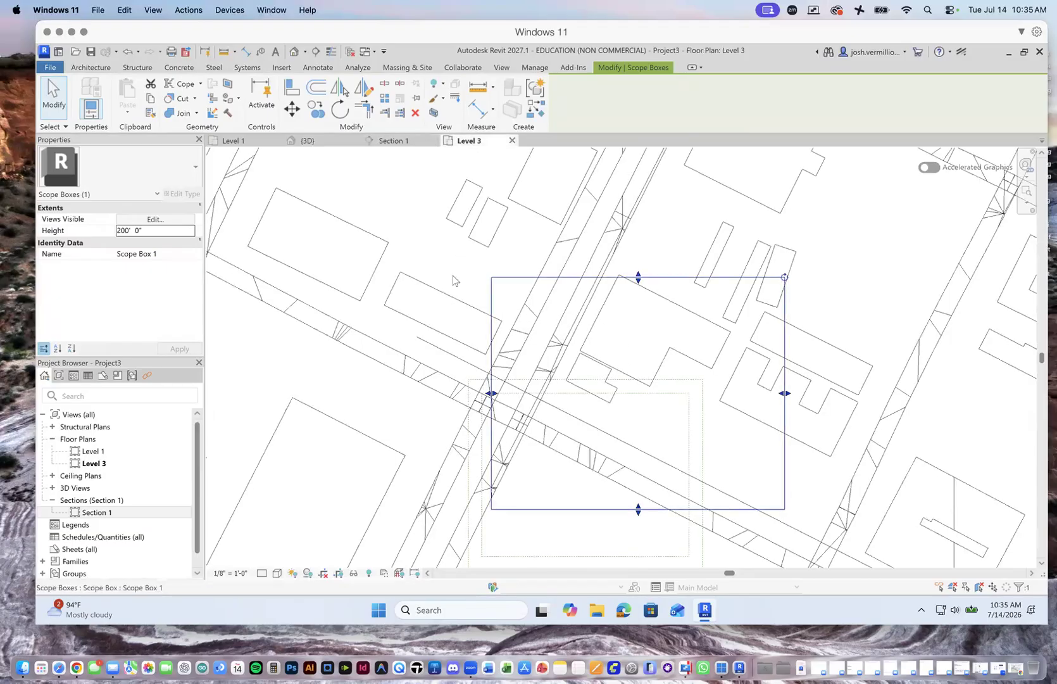
Delete Level 1 in Section 1 together with its structural, ceiling and floor plan views.
left_click(389, 140)
scroll(532, 396, "up", 5)
scroll(543, 396, "up", 8)
scroll(497, 386, "up", 5)
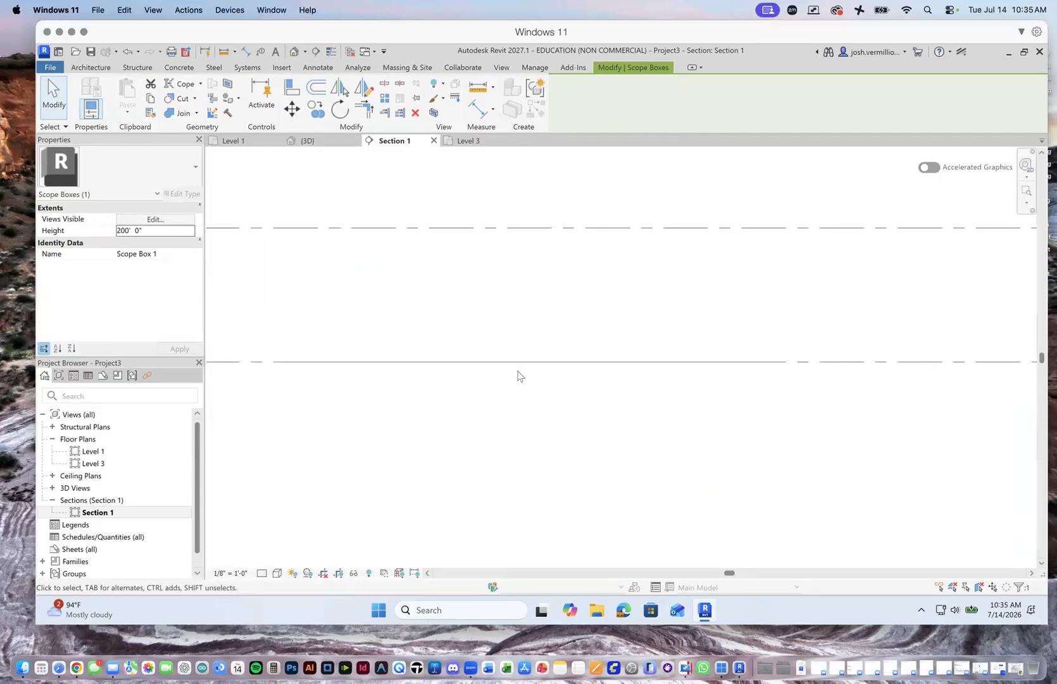
left_click(514, 361)
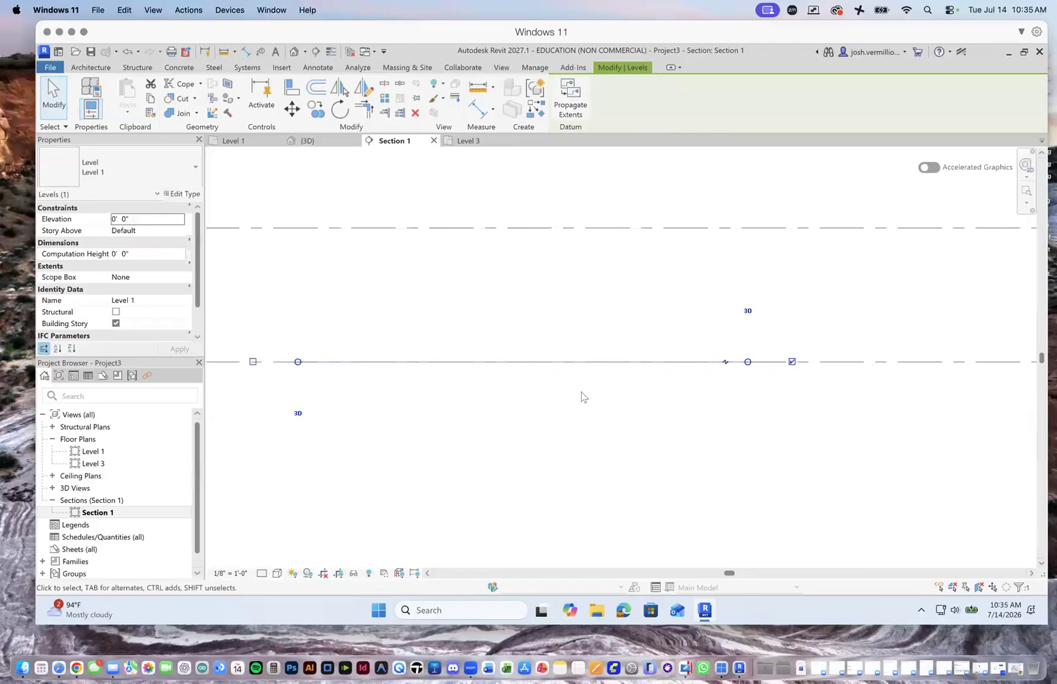
scroll(585, 397, "down", 5)
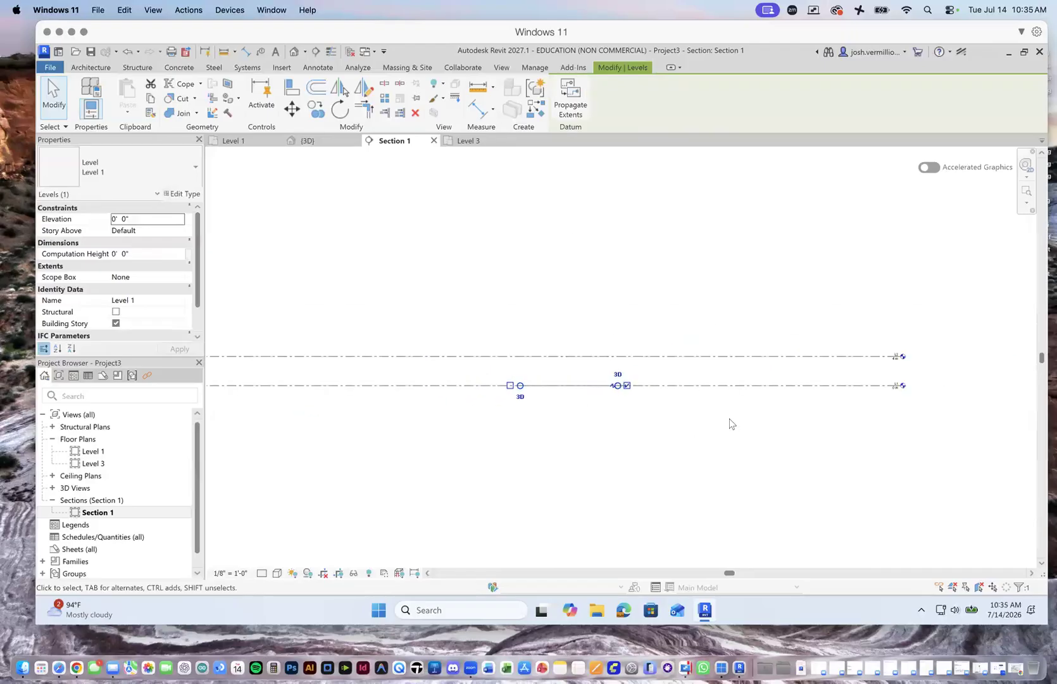
scroll(729, 418, "down", 8)
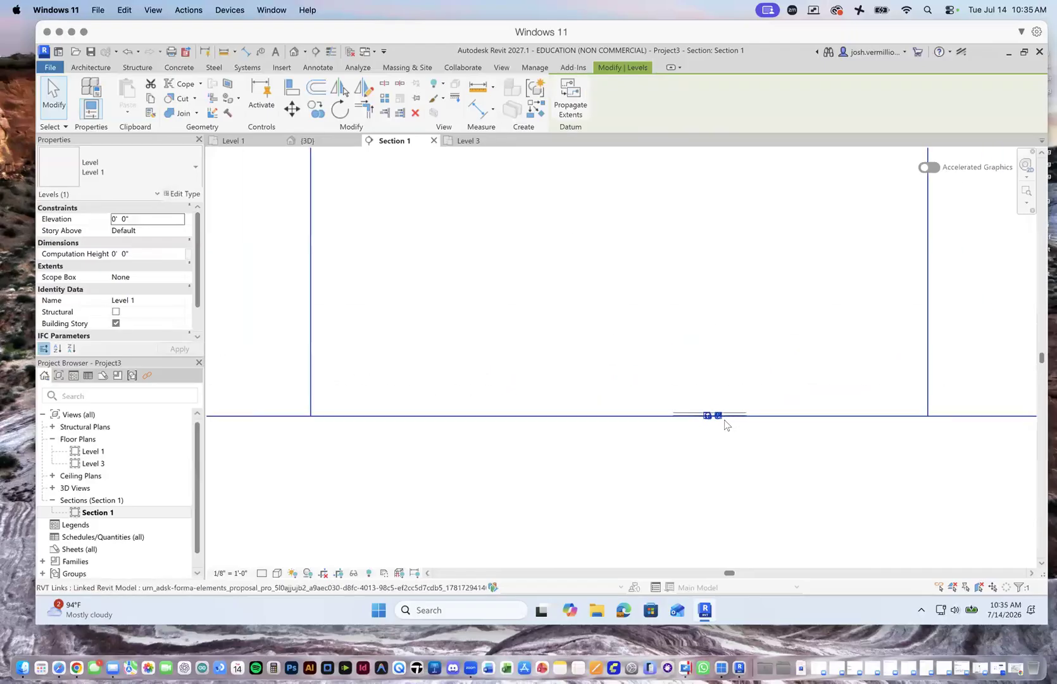
scroll(727, 443, "up", 1)
key("Delete")
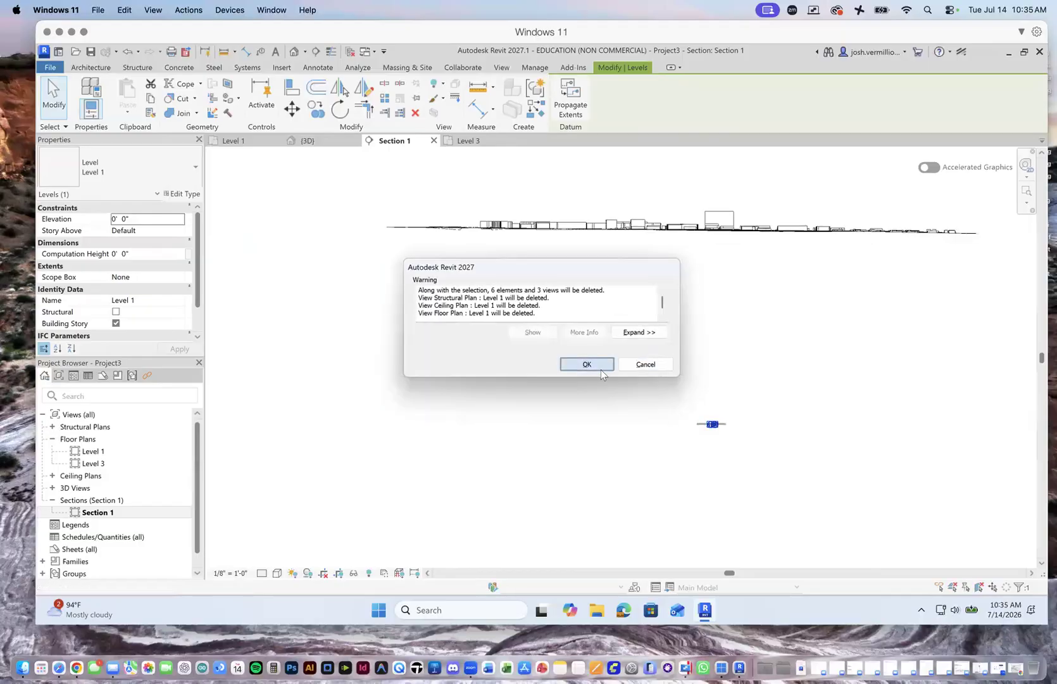
left_click(601, 369)
Inspect the linked model's levels and the city's buildings and terrain in Section 1.
scroll(694, 421, "up", 8)
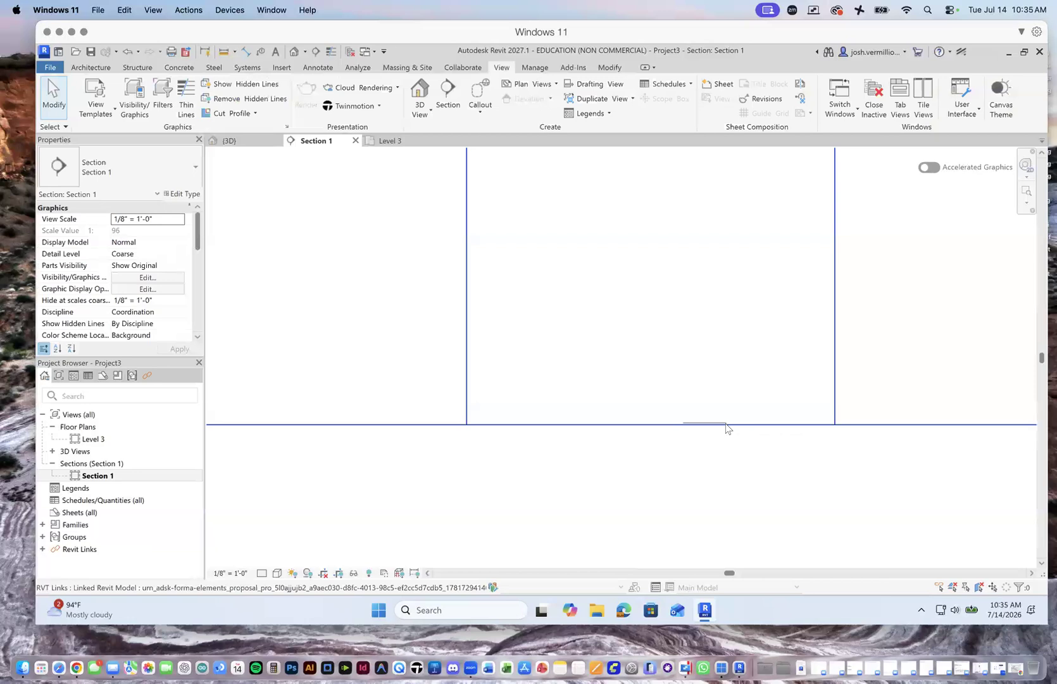
left_click(760, 471)
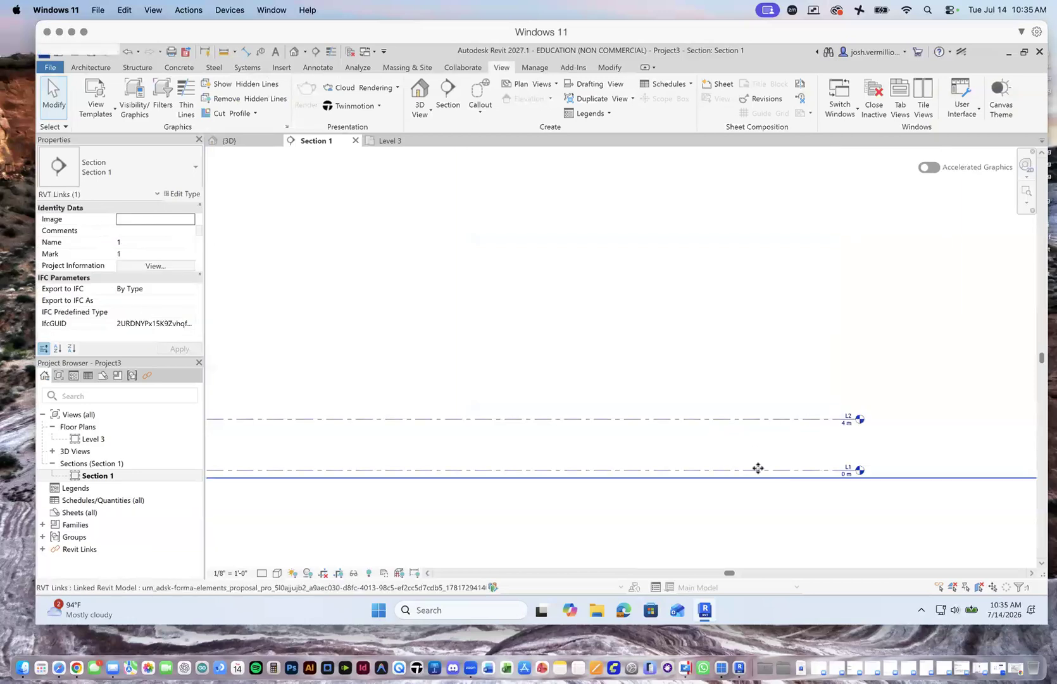
scroll(749, 450, "down", 5)
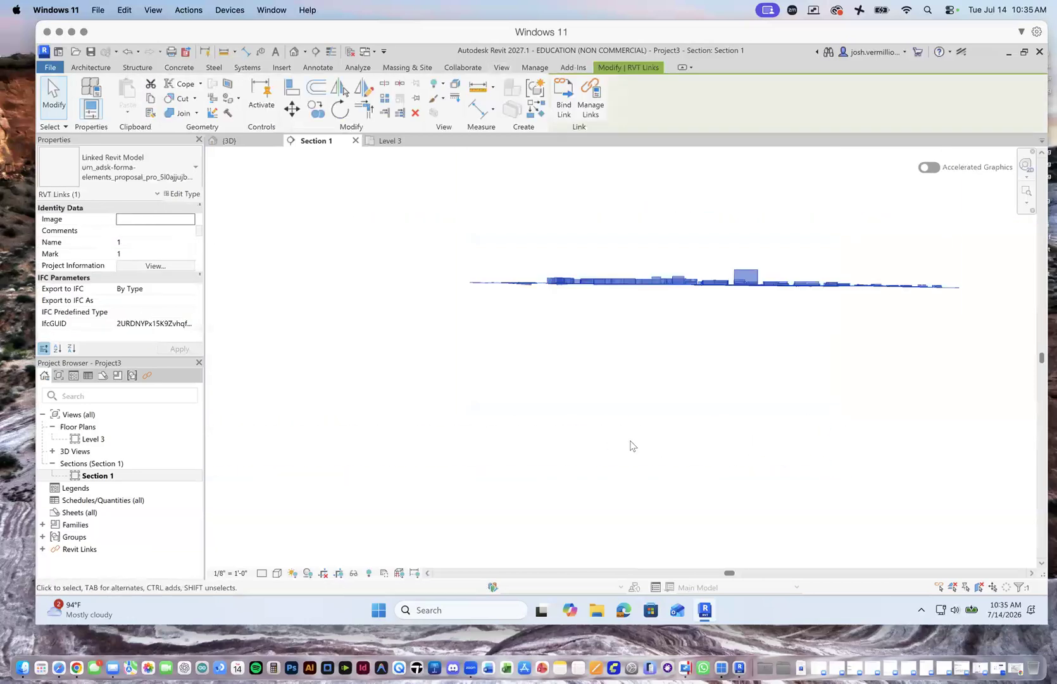
left_click(760, 190)
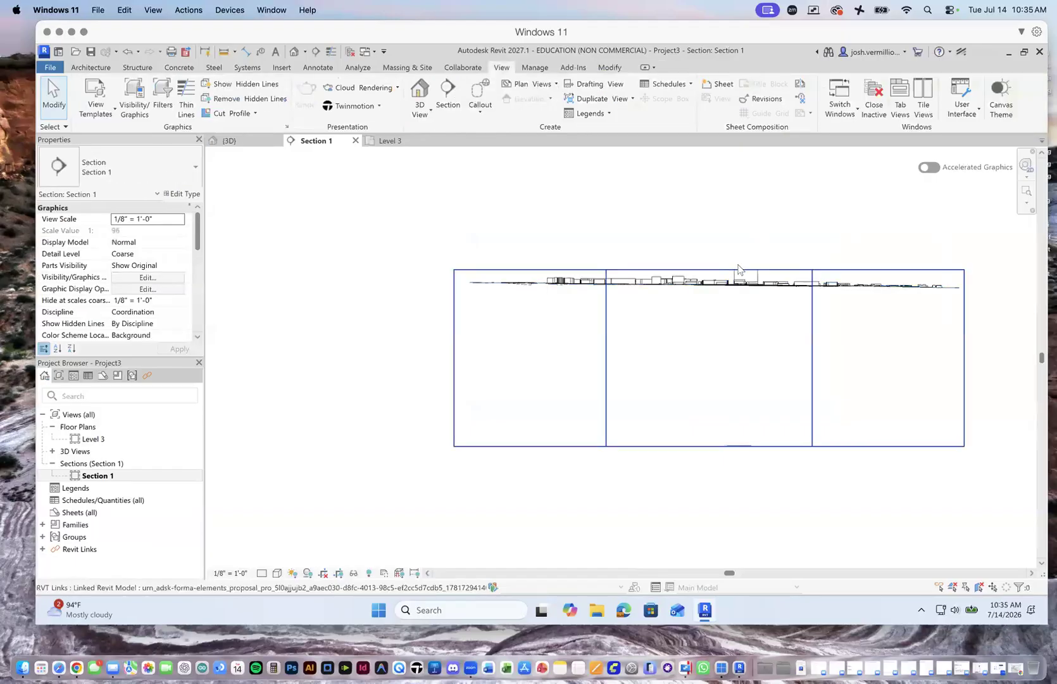
scroll(736, 272, "up", 5)
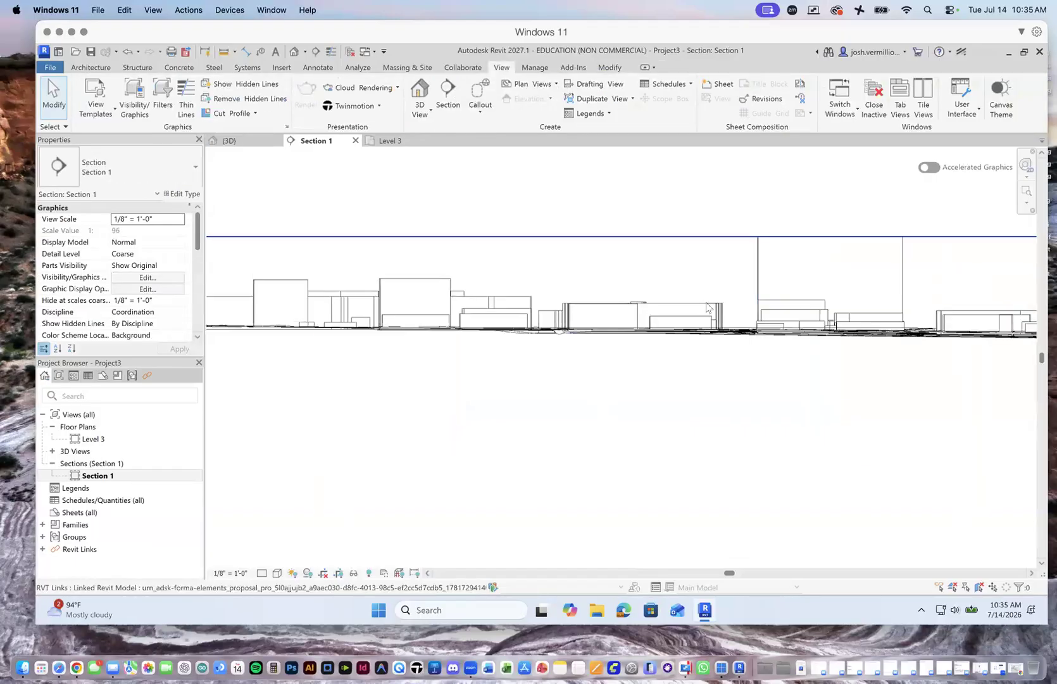
scroll(788, 299, "down", 3)
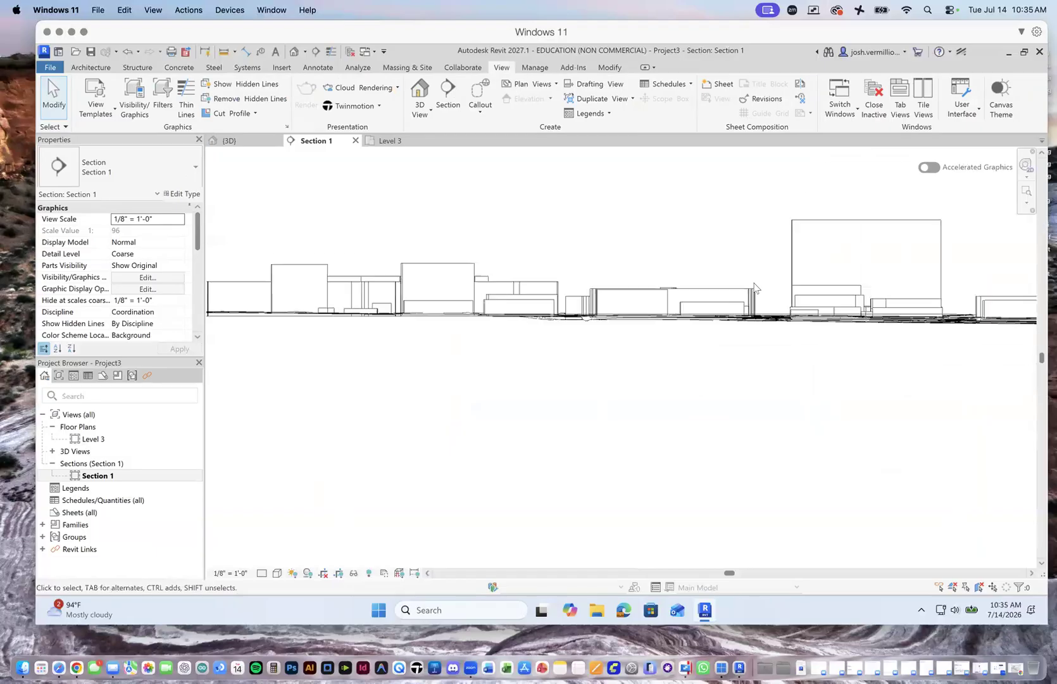
Stretch the scope box's underside below the city terrain in a side-on 3D view, making it about 433' tall.
left_click(391, 141)
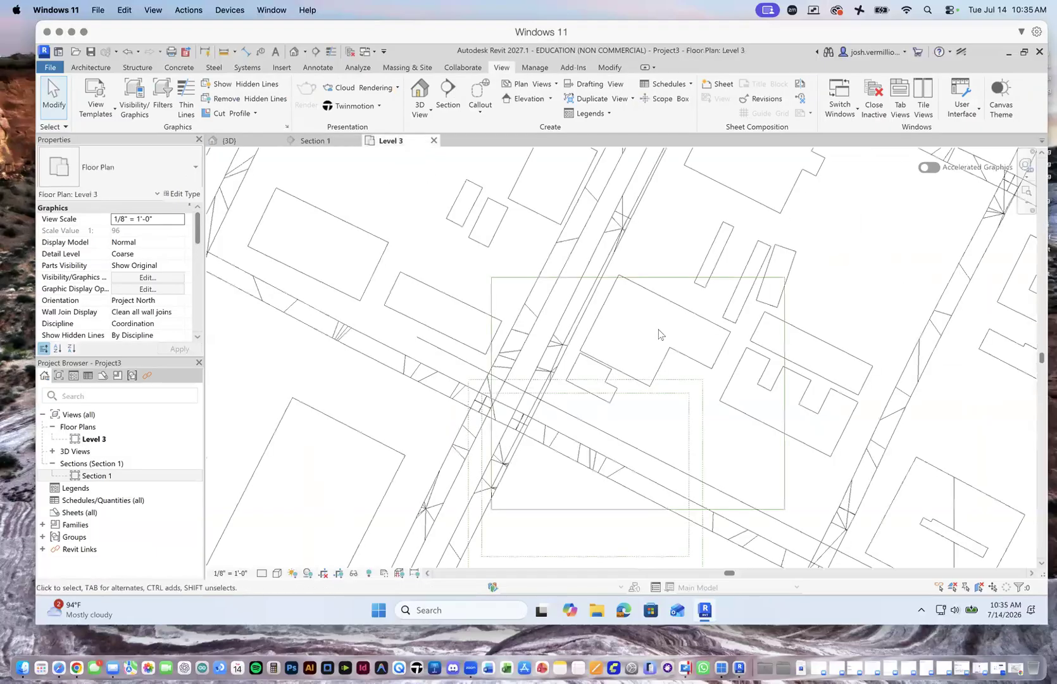
left_click(684, 278)
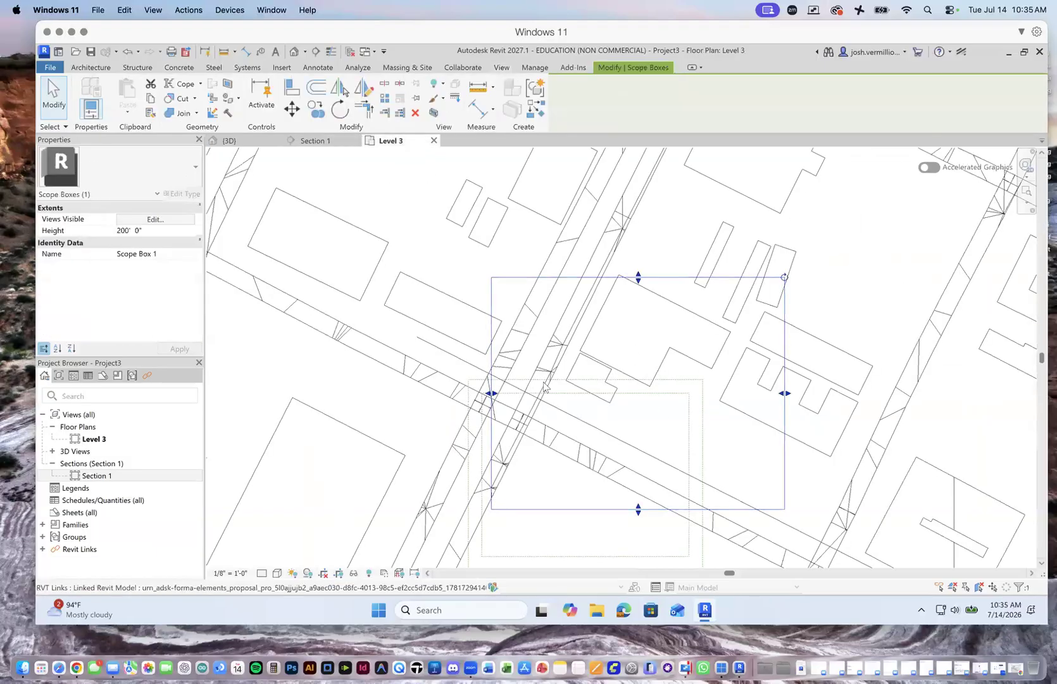
left_click(228, 140)
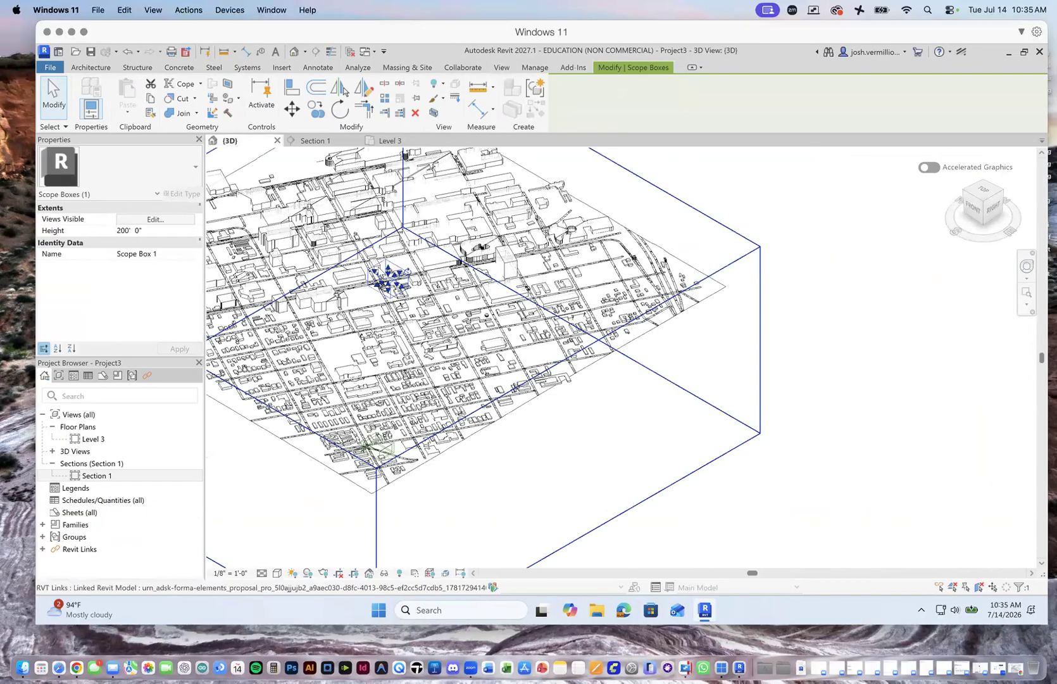
scroll(386, 279, "up", 10)
scroll(731, 386, "down", 5)
left_click_drag(1006, 218, 931, 183)
left_click_drag(593, 410, 599, 452)
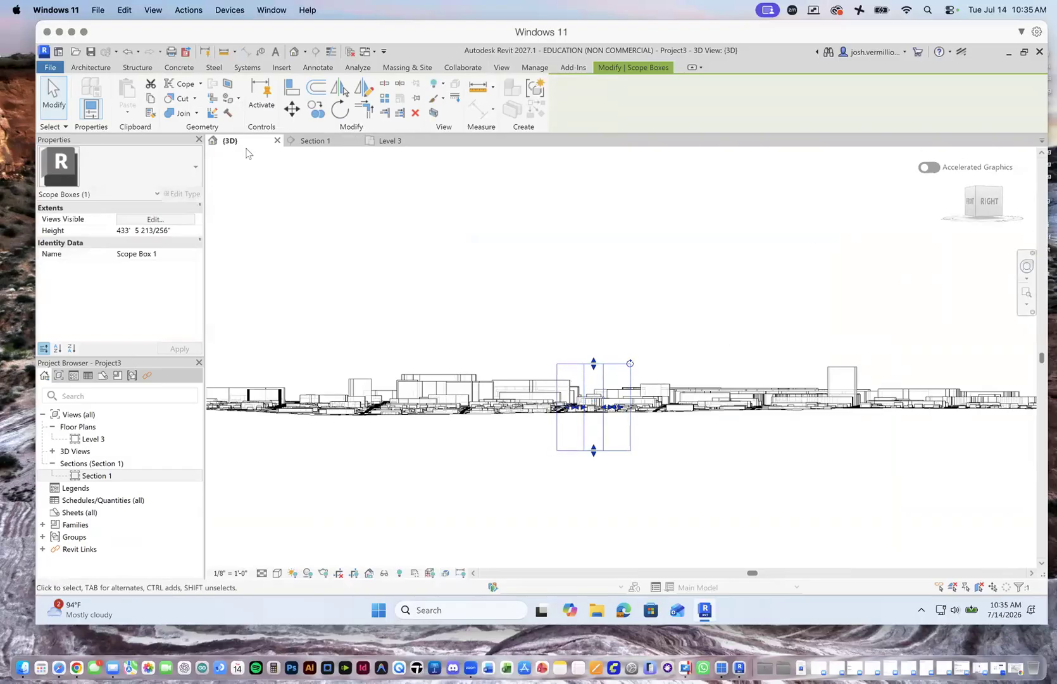
Extend the scope box's east edge to the next cross street in the Level 3 plan.
left_click(389, 140)
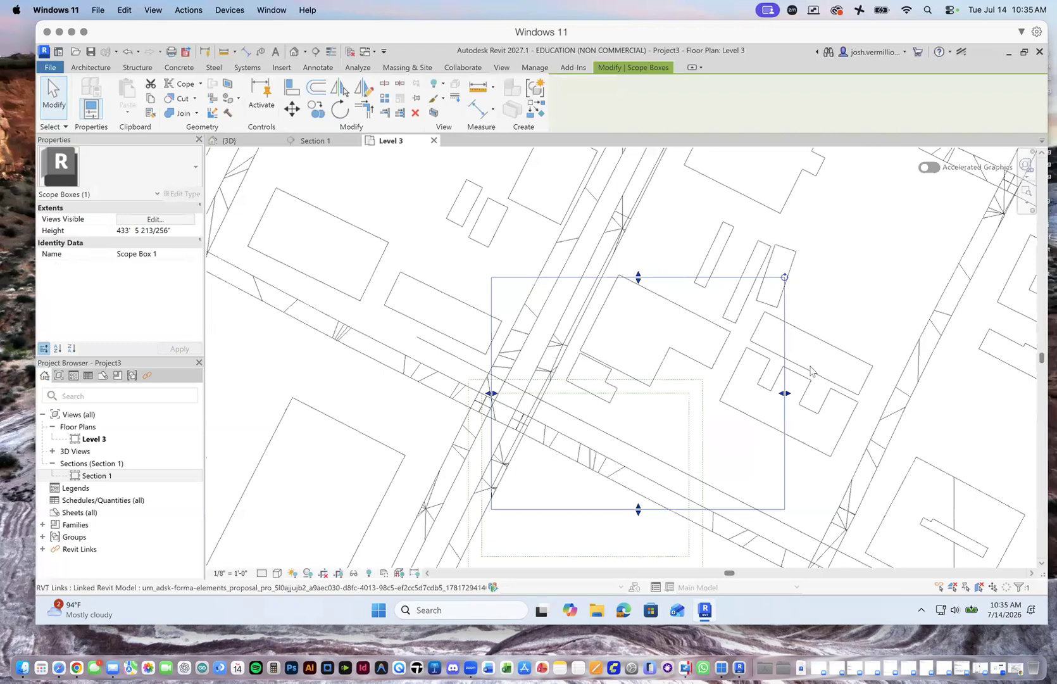
left_click_drag(787, 393, 953, 394)
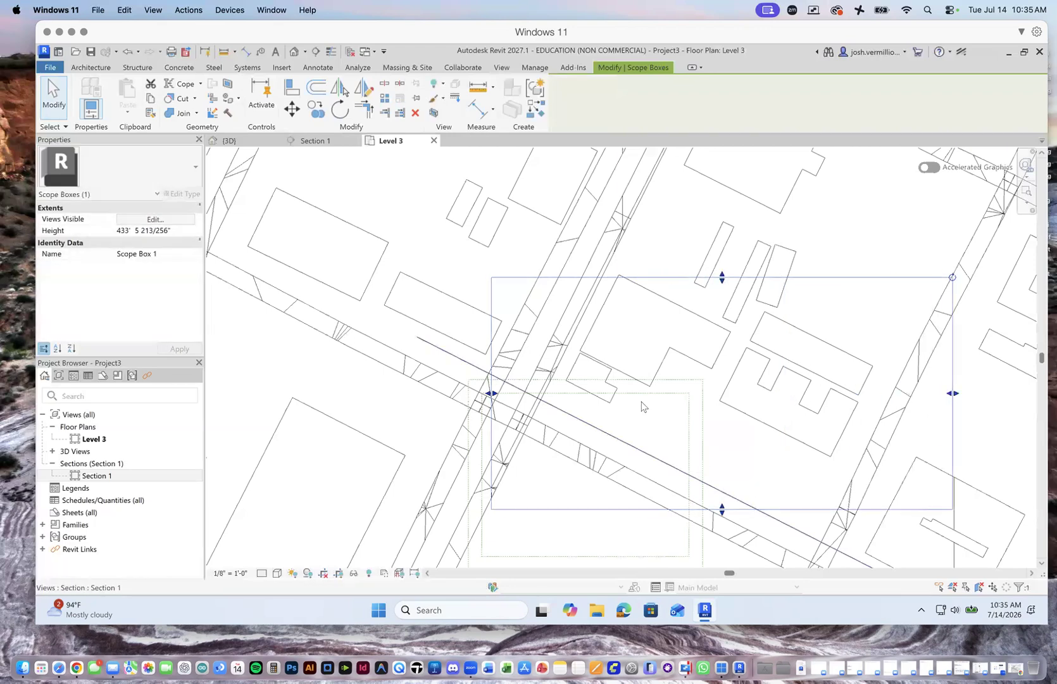
Enlarge the scope box in the Level 3 plan by moving its north, south and west edges outward around the site blocks.
scroll(411, 330, "down", 4)
left_click_drag(570, 304, 570, 266)
left_click_drag(454, 347, 442, 345)
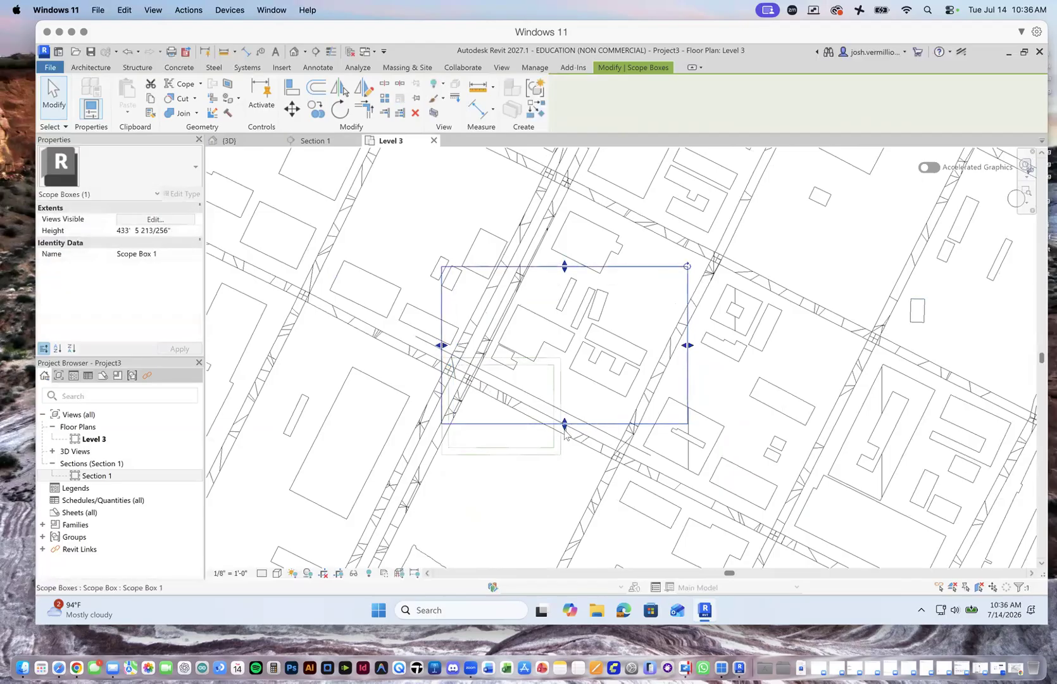
left_click_drag(565, 424, 564, 486)
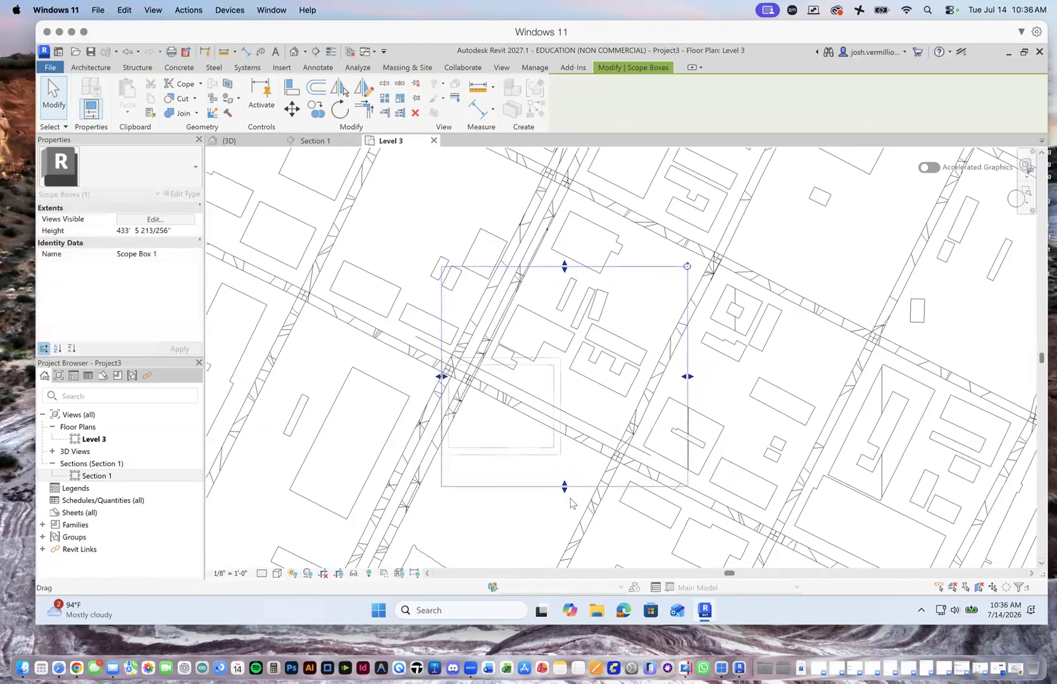
left_click_drag(435, 377, 419, 376)
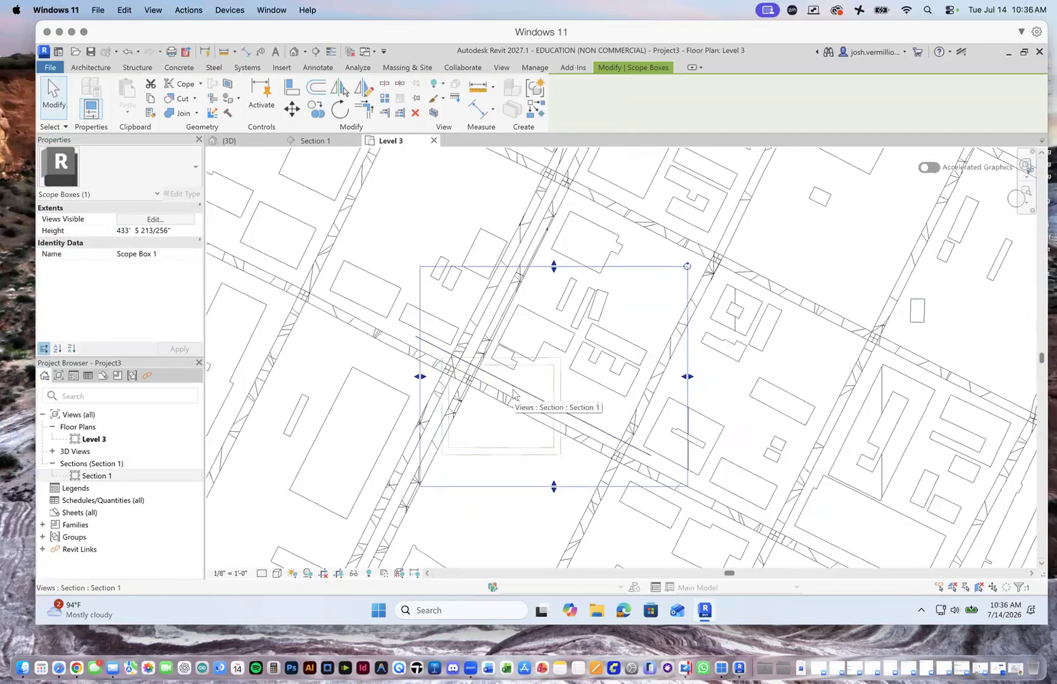
left_click(785, 235)
Assign Scope Box 1 to the Level 3 floor plan.
left_click(97, 475)
left_click(87, 439)
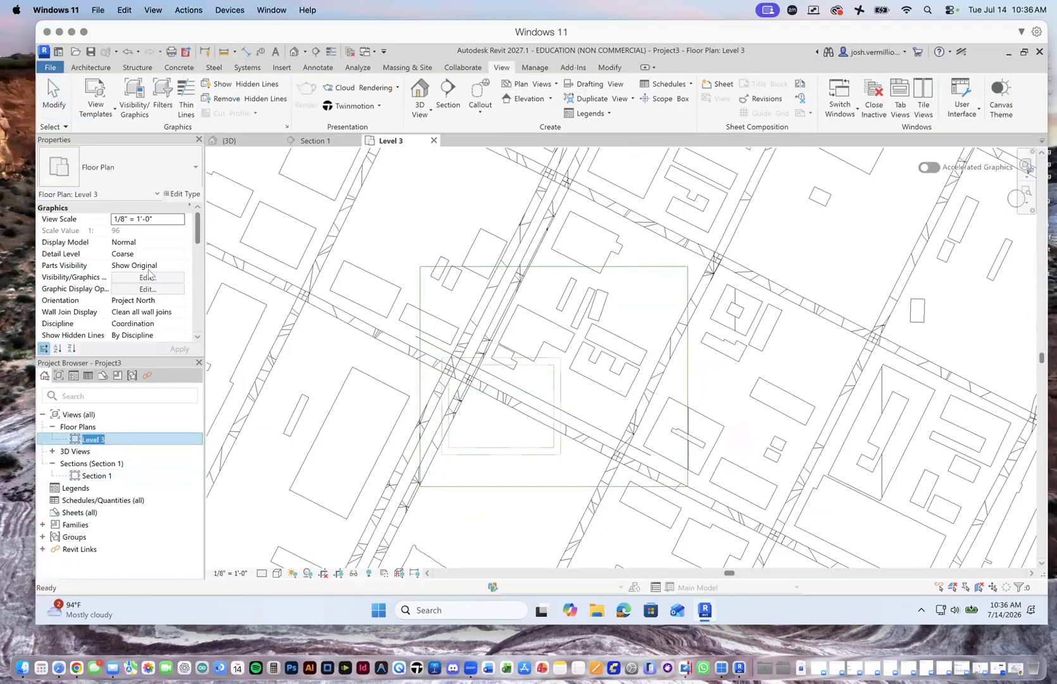
left_click_drag(196, 235, 197, 275)
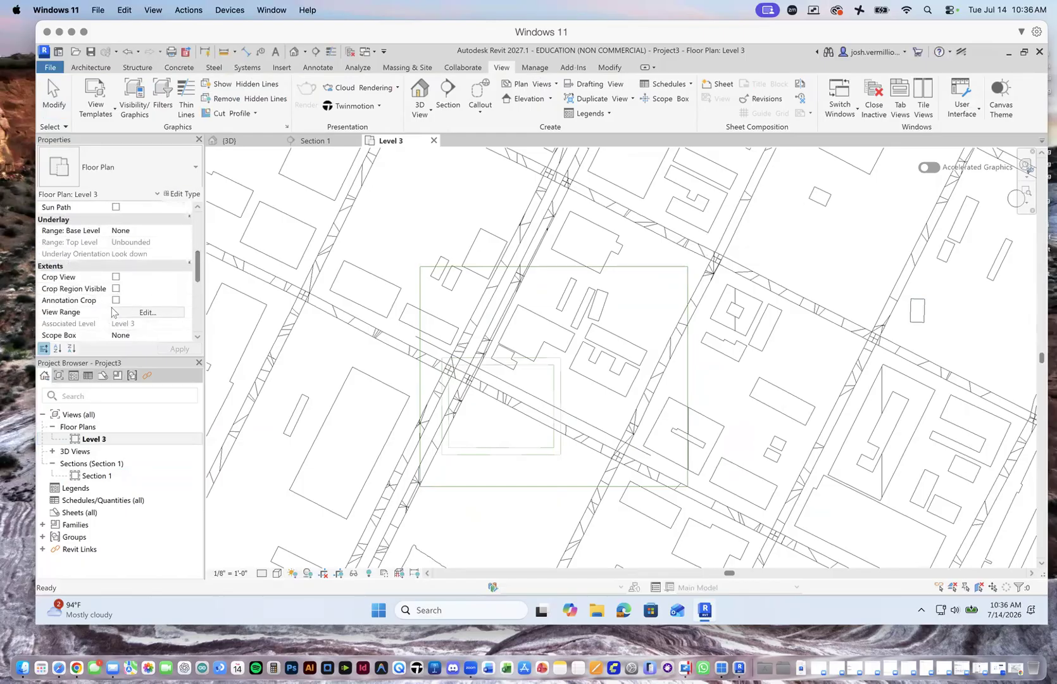
left_click(130, 334)
left_click(179, 334)
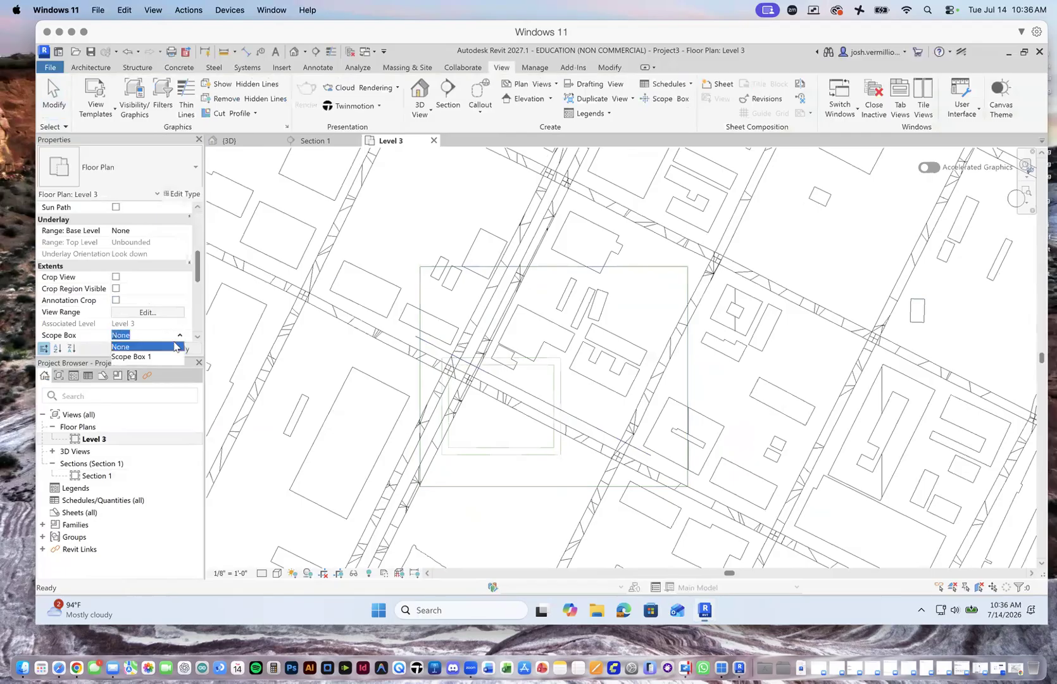
left_click(150, 357)
left_click(179, 350)
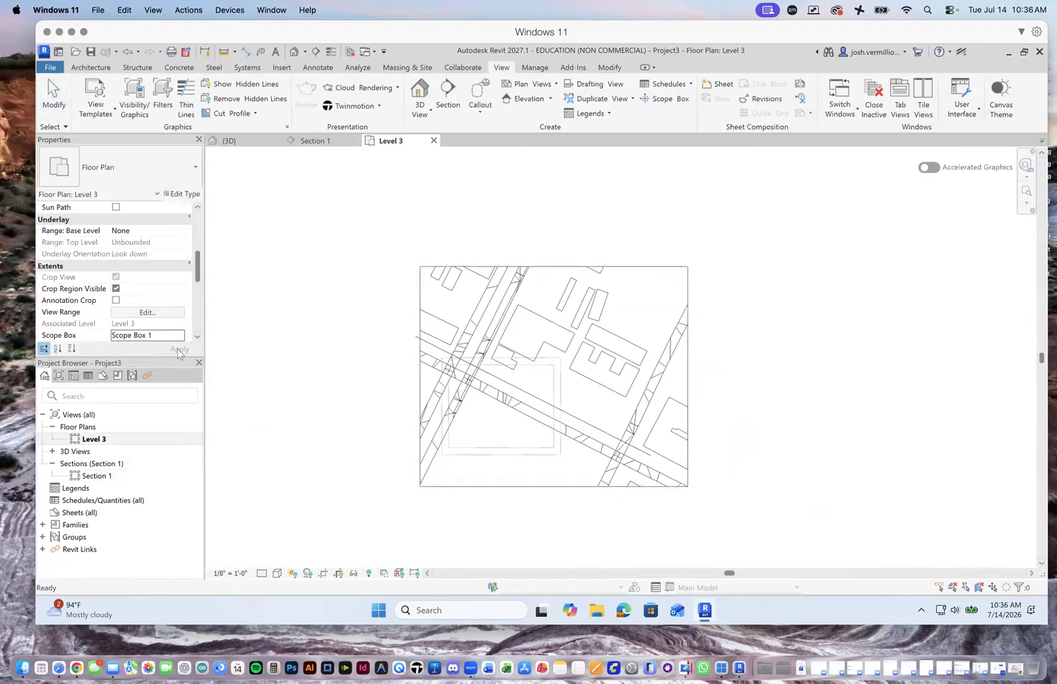
Examine the Level 3 plan's crop boundary and the city blocks and streets inside it.
left_click(665, 267)
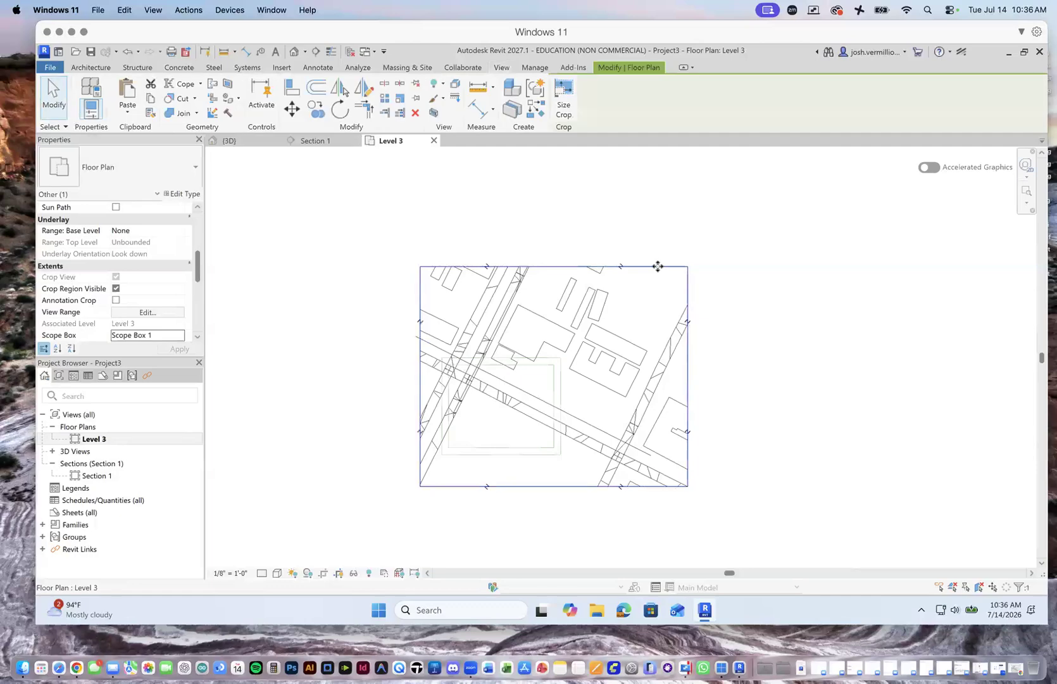
left_click(386, 375)
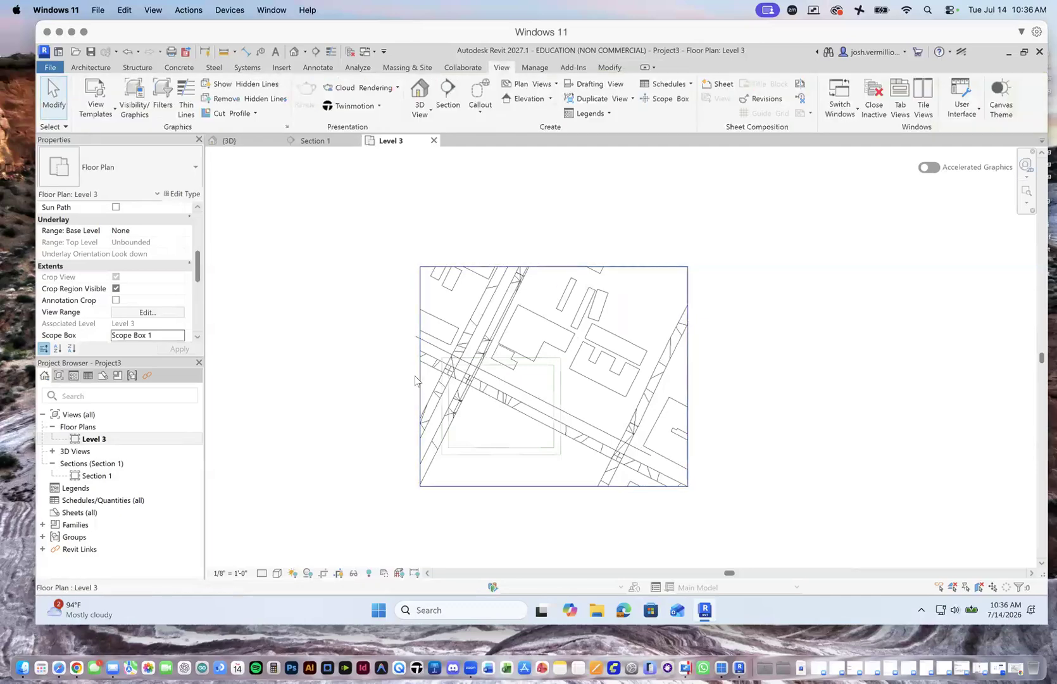
left_click(419, 379)
scroll(432, 383, "up", 1)
scroll(434, 385, "up", 2)
scroll(433, 386, "down", 3)
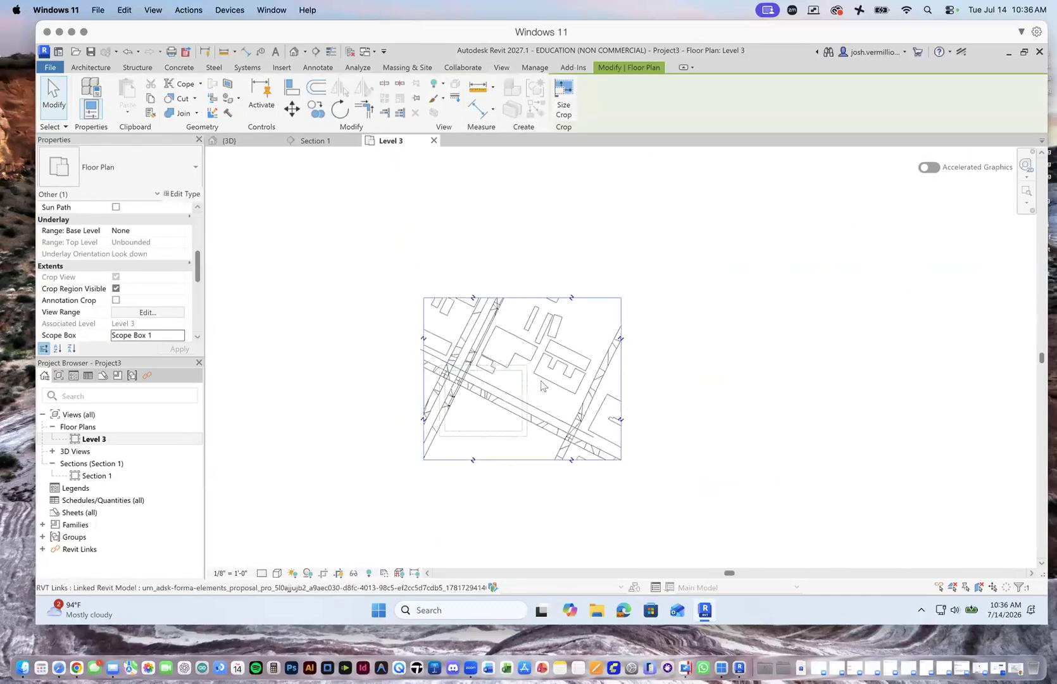
scroll(515, 405, "up", 4)
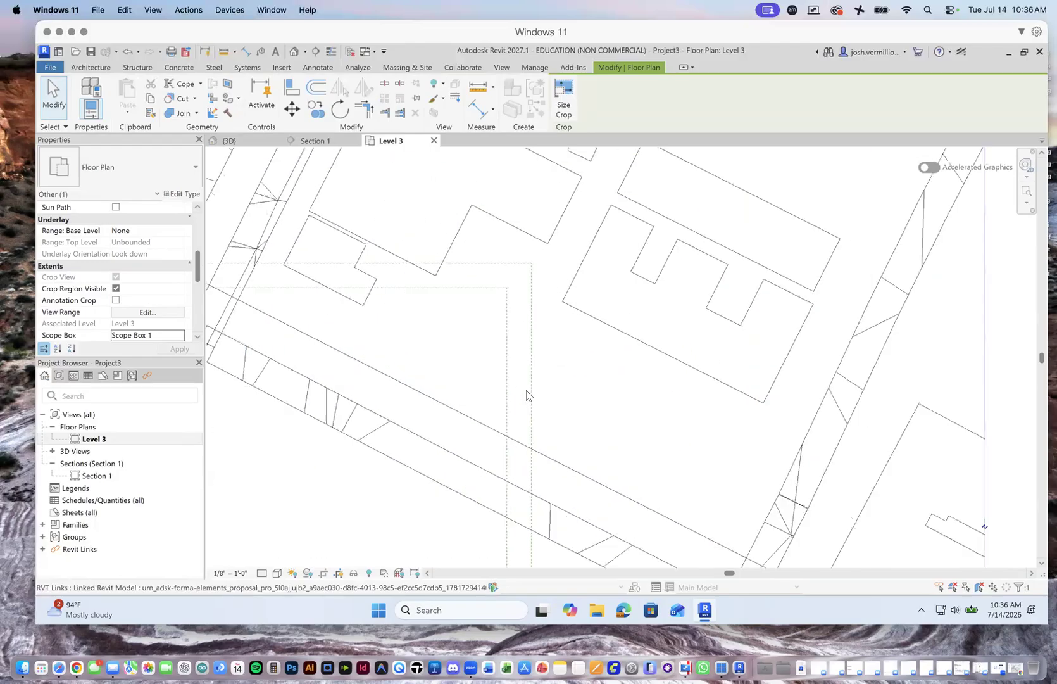
left_click(531, 382)
scroll(544, 382, "down", 4)
left_click(771, 327)
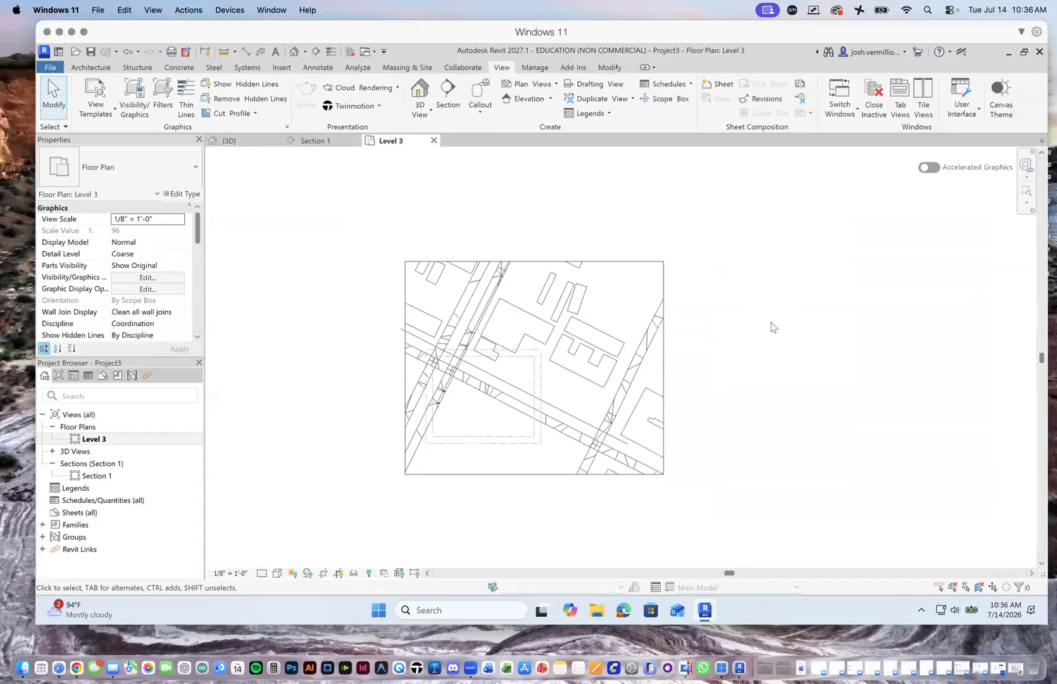
Start linking a CAD file with the file type set to Rhino Files (*.3dm).
left_click(282, 68)
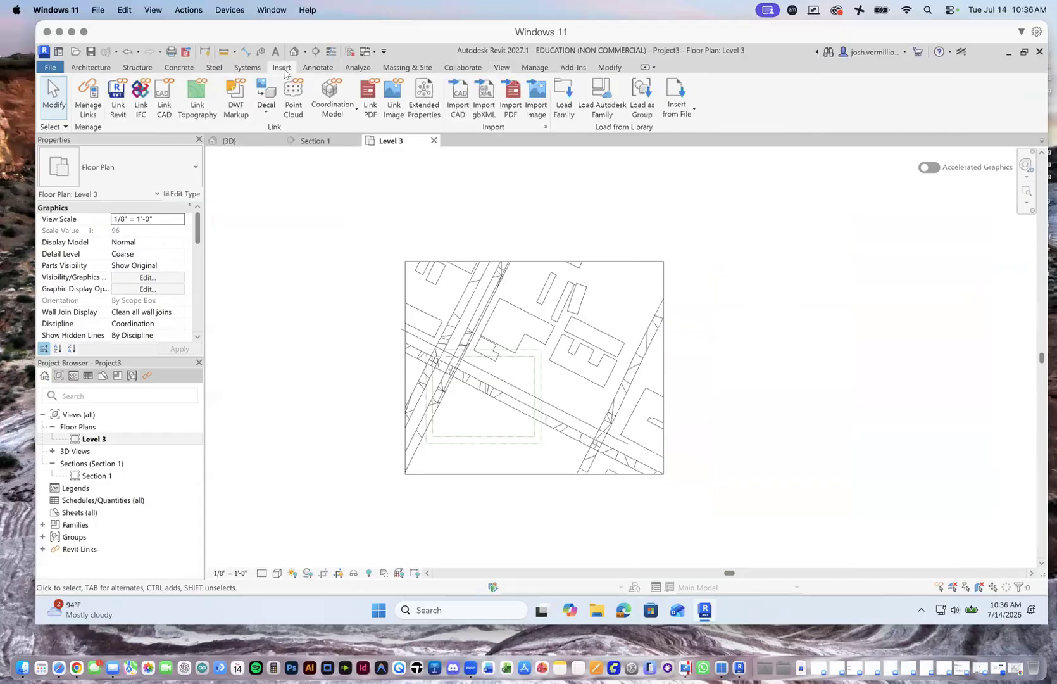
left_click(164, 109)
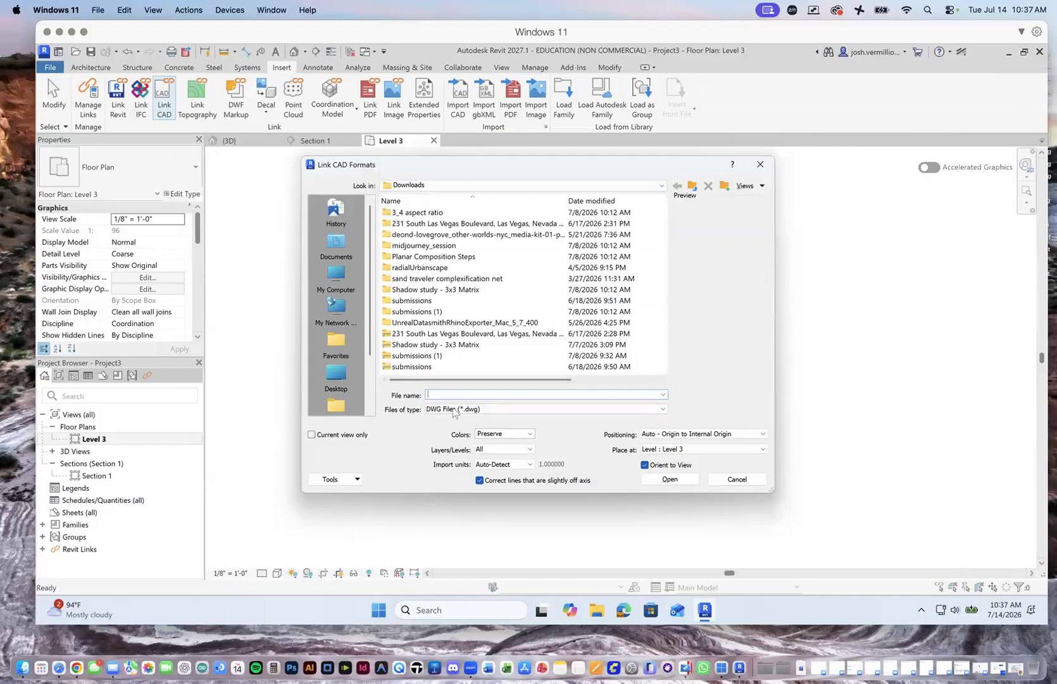
left_click(454, 410)
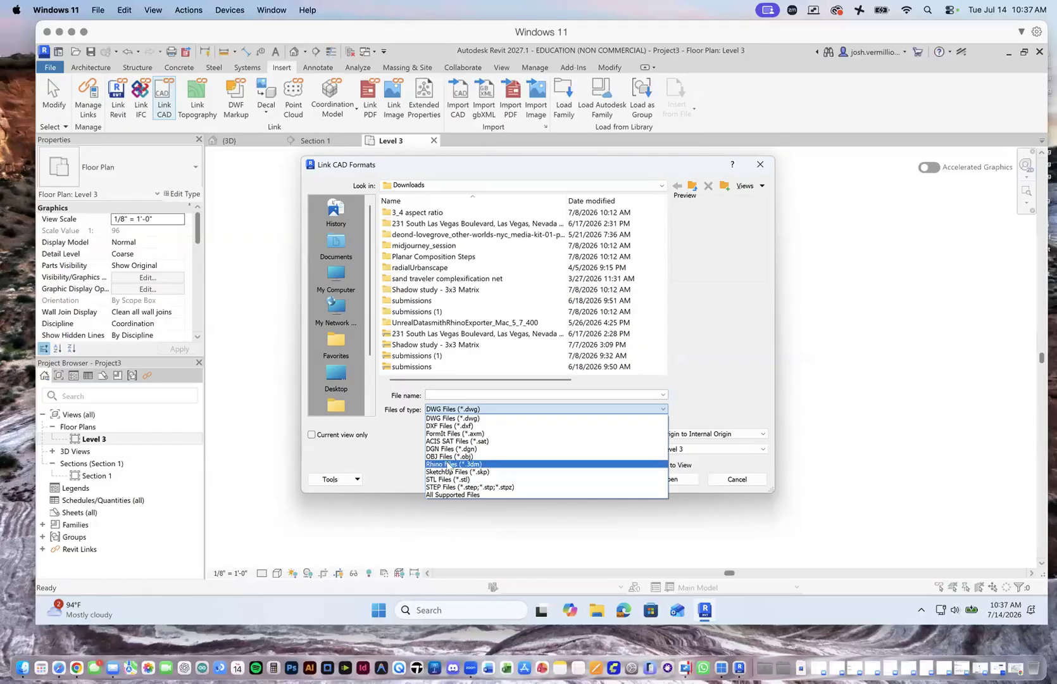
left_click(476, 463)
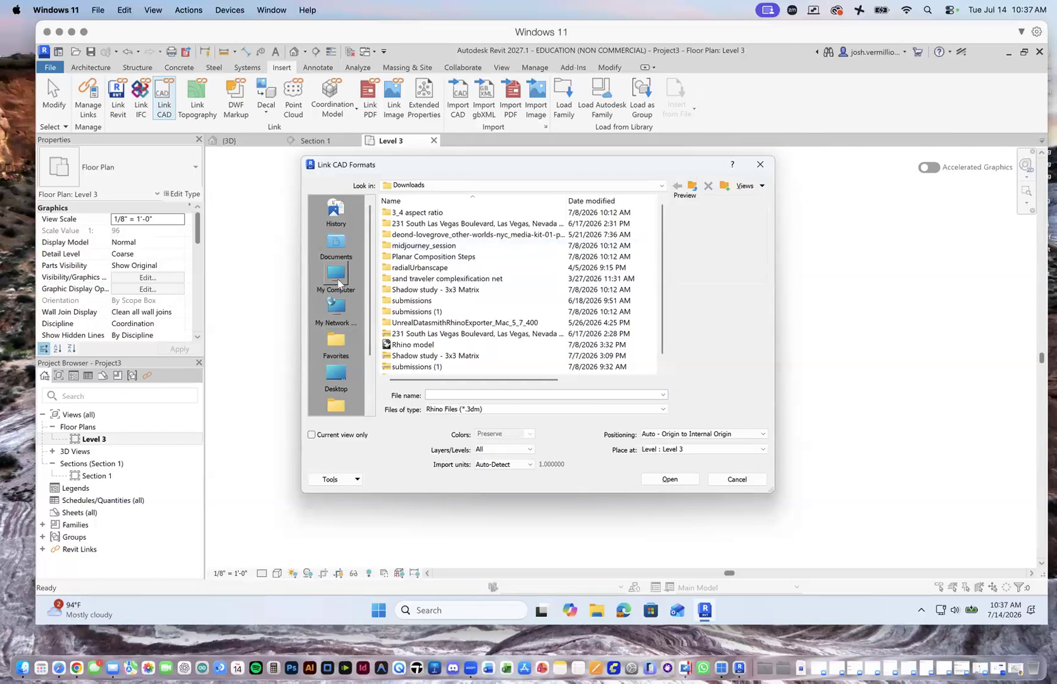
Link 767 Demo Planar Compositions.3dm from the AAE 711 + 767 Summer 2026 folder under Documents, Teaching.
left_click(417, 185)
left_click(435, 237)
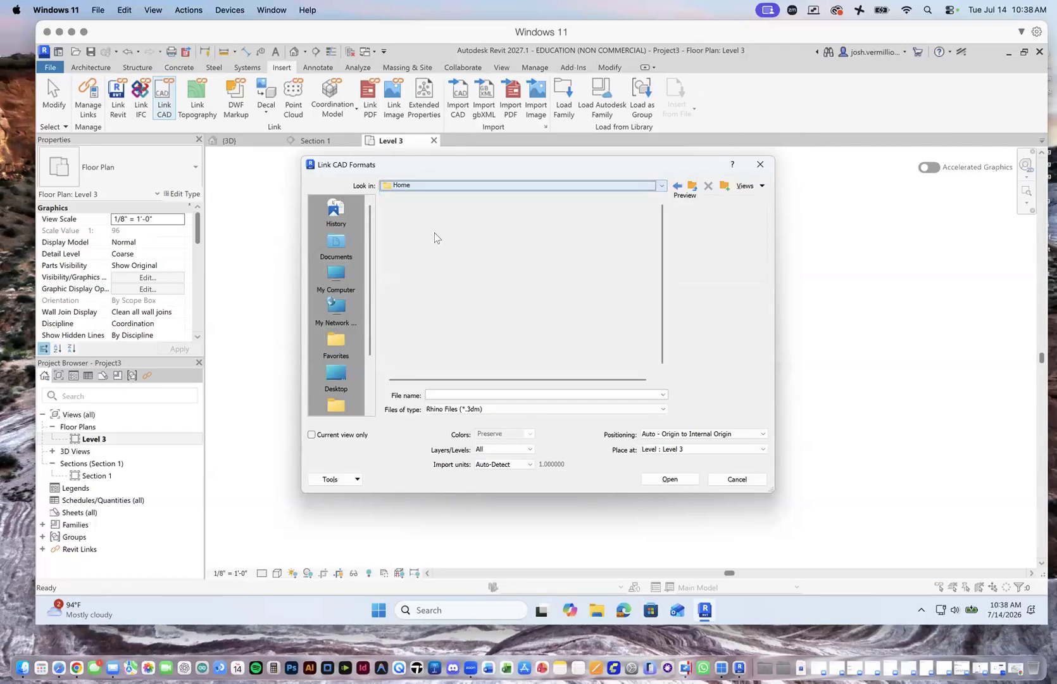
double_click(414, 225)
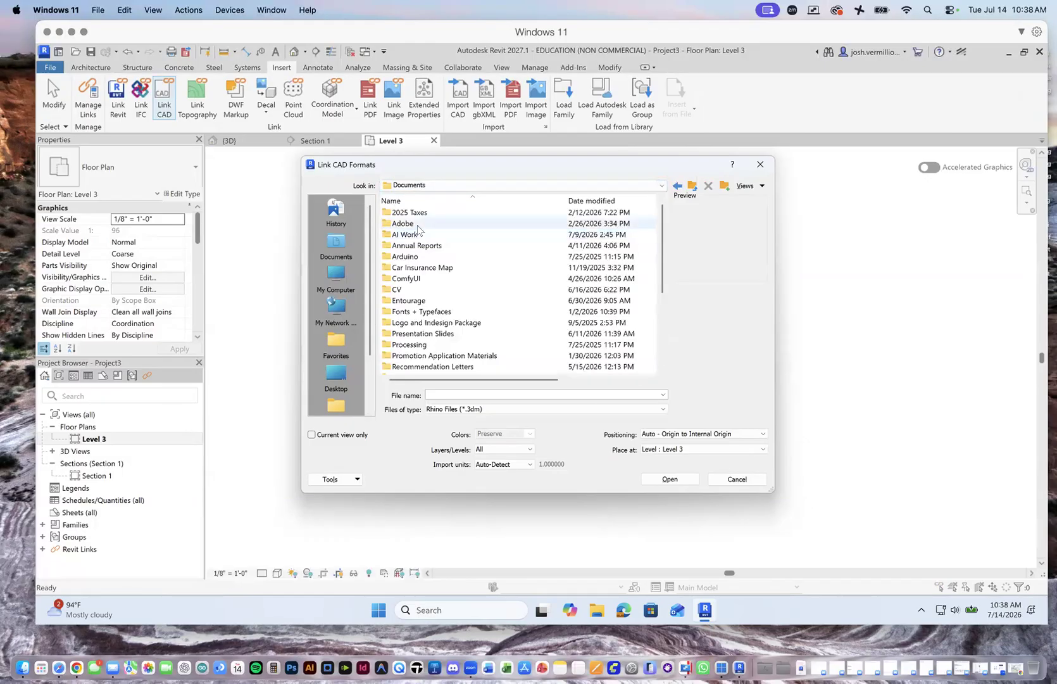
left_click_drag(661, 241, 656, 308)
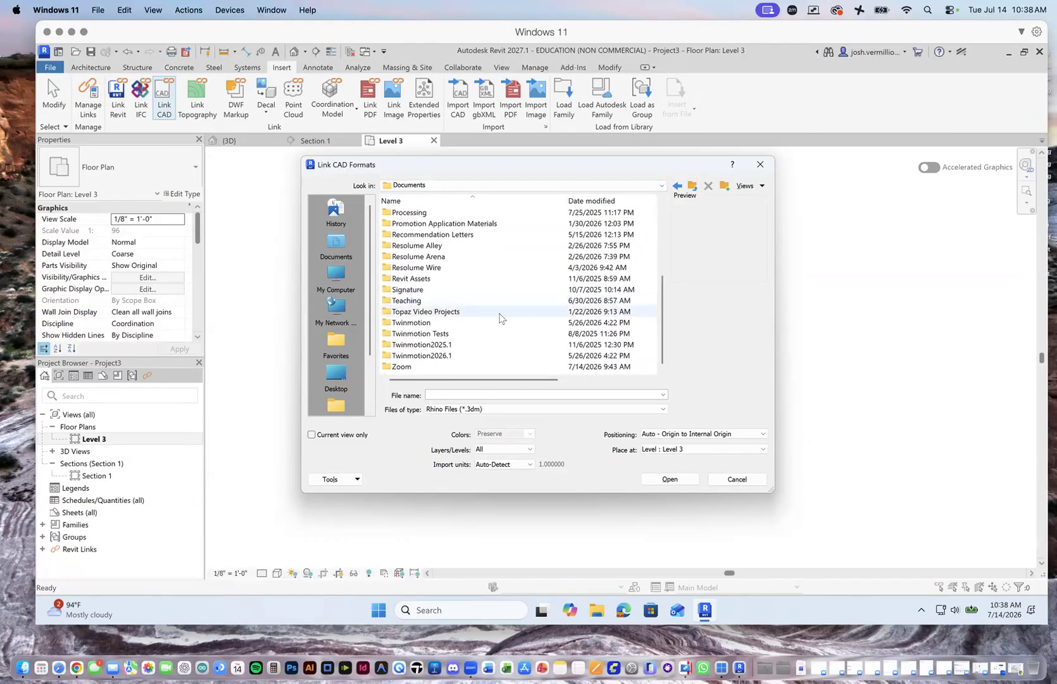
double_click(410, 300)
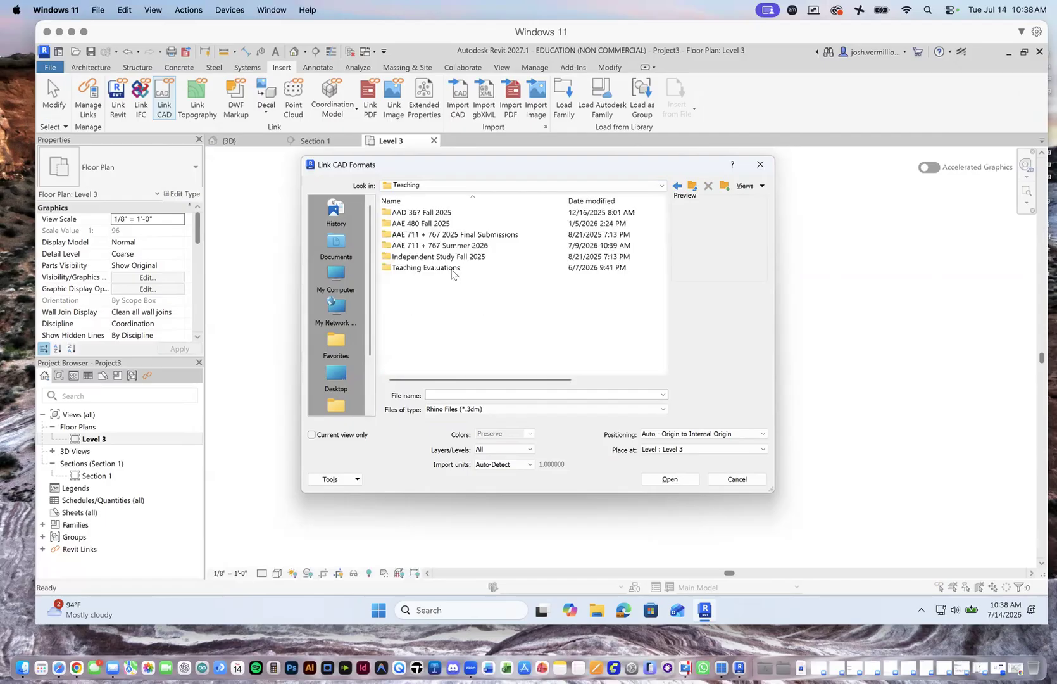
double_click(469, 247)
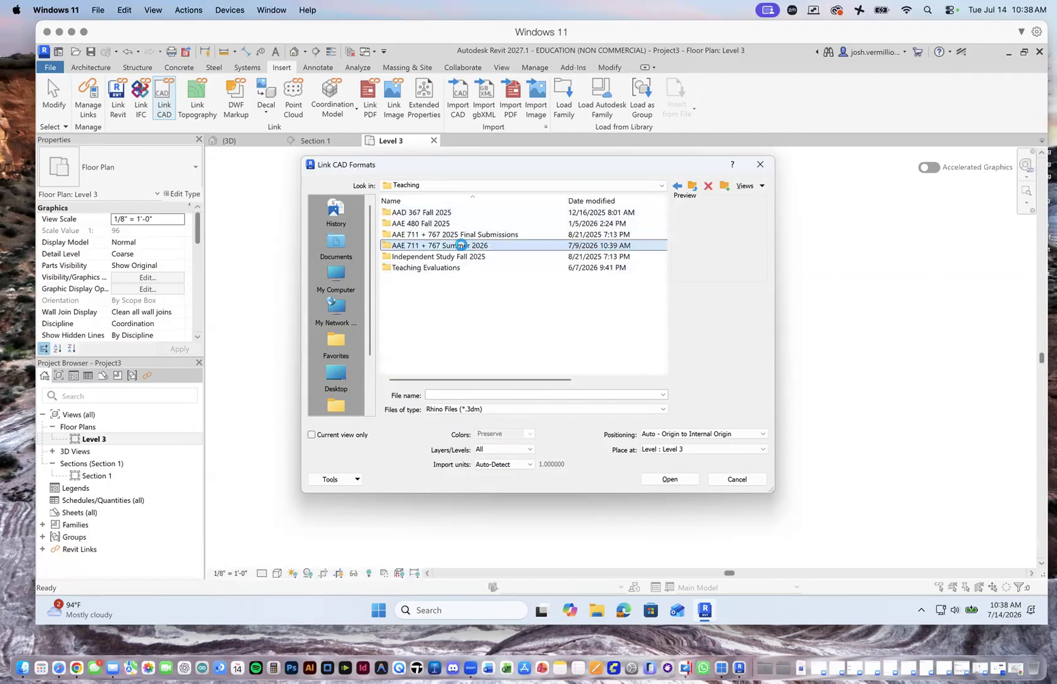
left_click(439, 237)
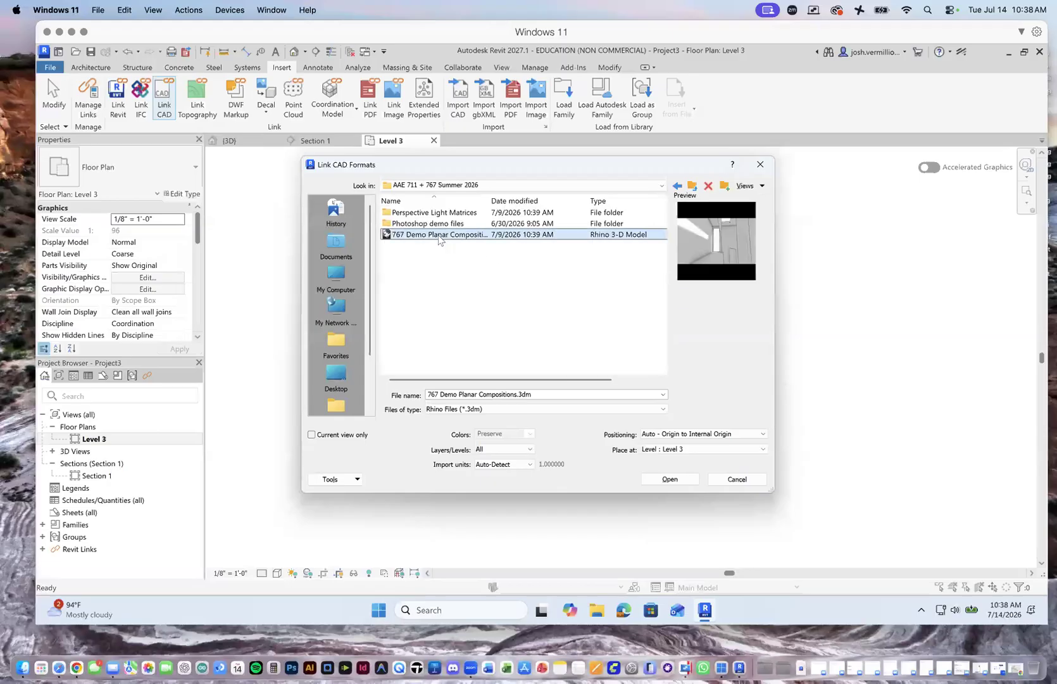
double_click(434, 235)
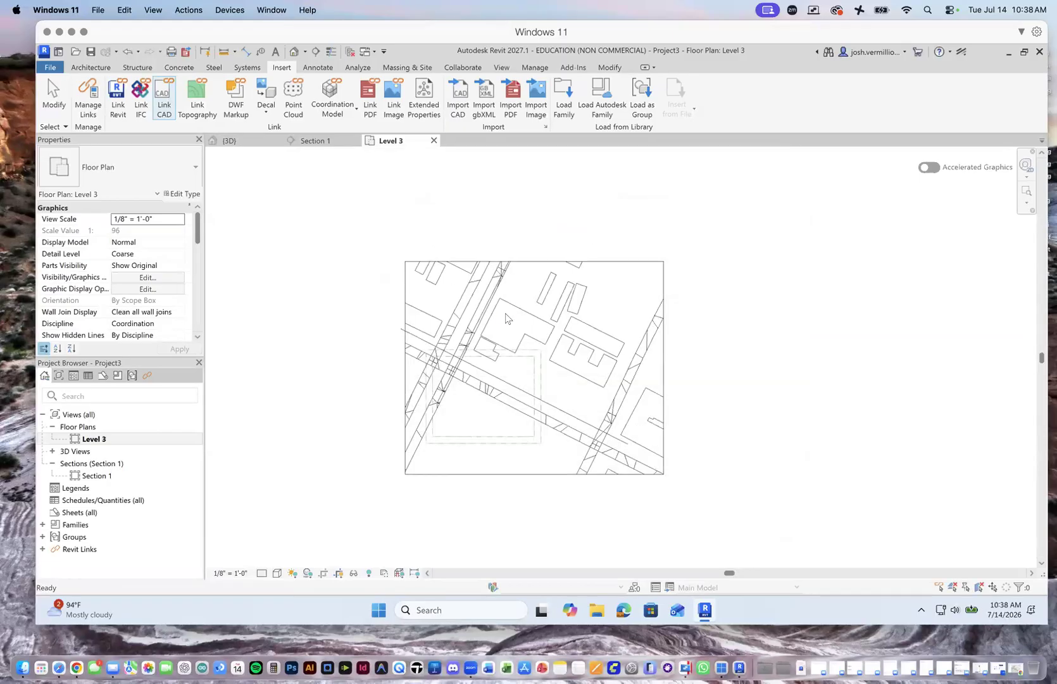
Check where the linked Rhino composition sits relative to the streets in the Level 3 plan.
scroll(456, 397, "up", 2)
scroll(456, 398, "up", 1)
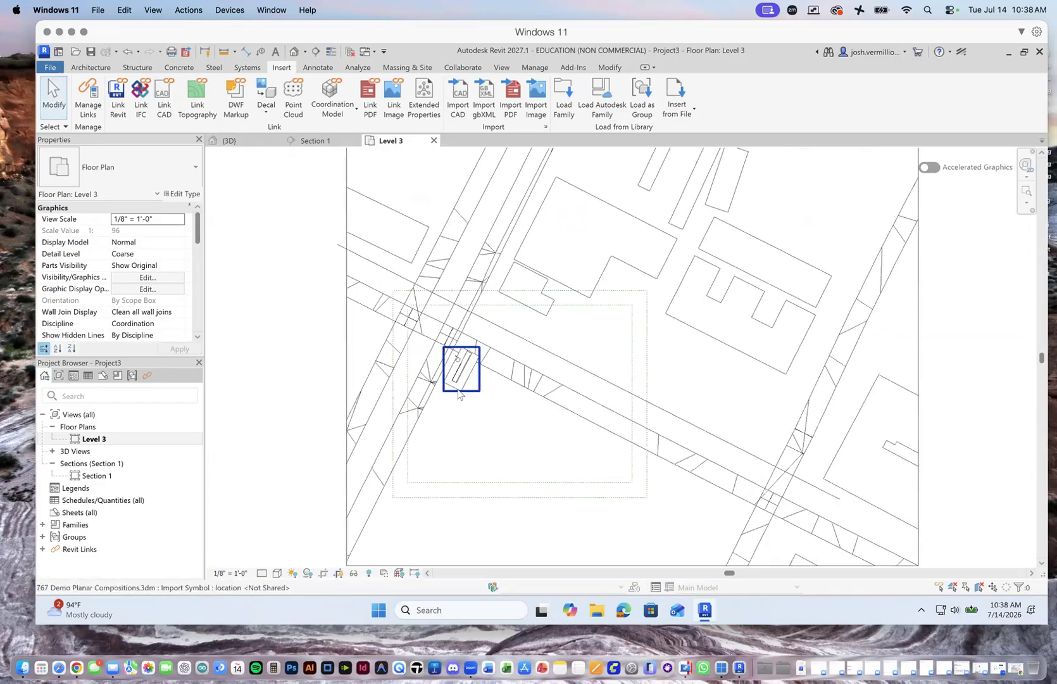
scroll(475, 380, "up", 2)
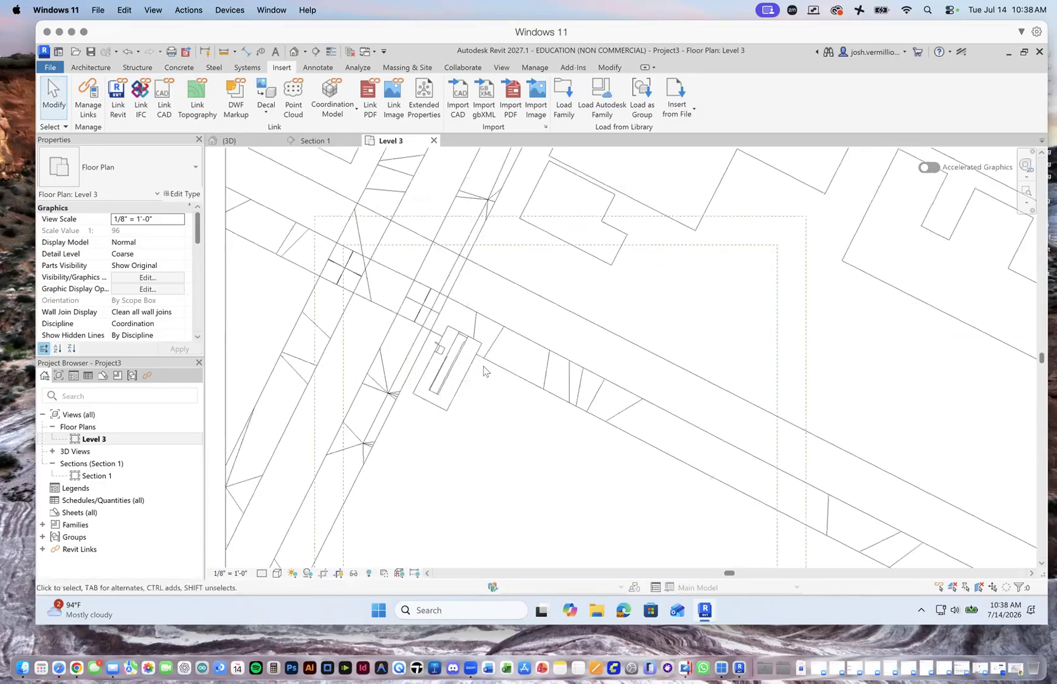
scroll(483, 366, "down", 3)
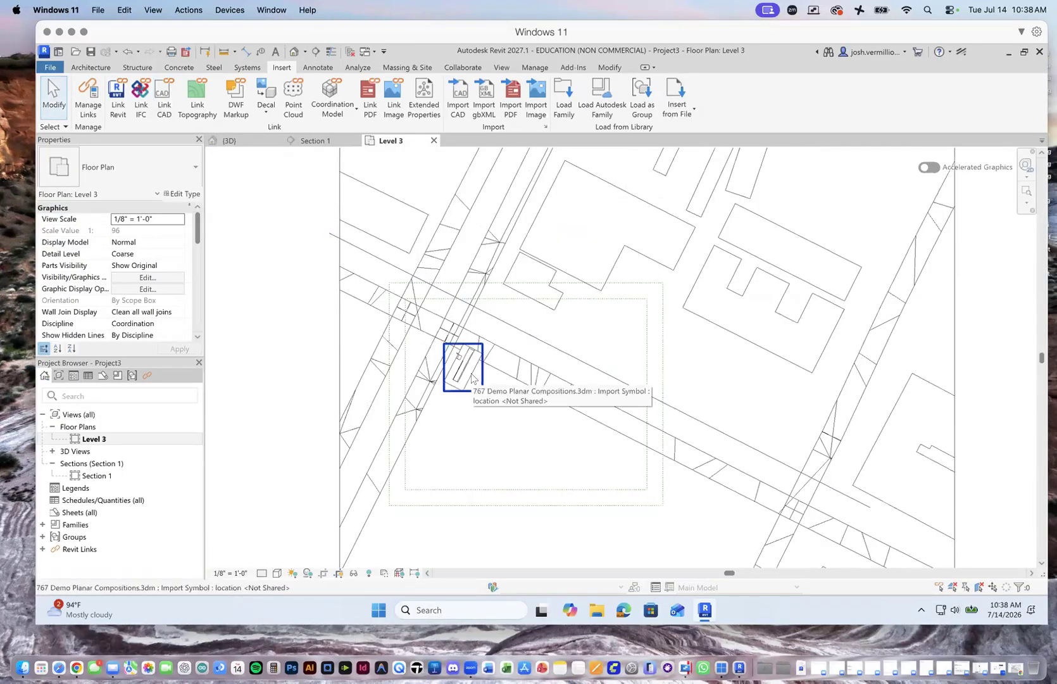
left_click(471, 378)
left_click(276, 251)
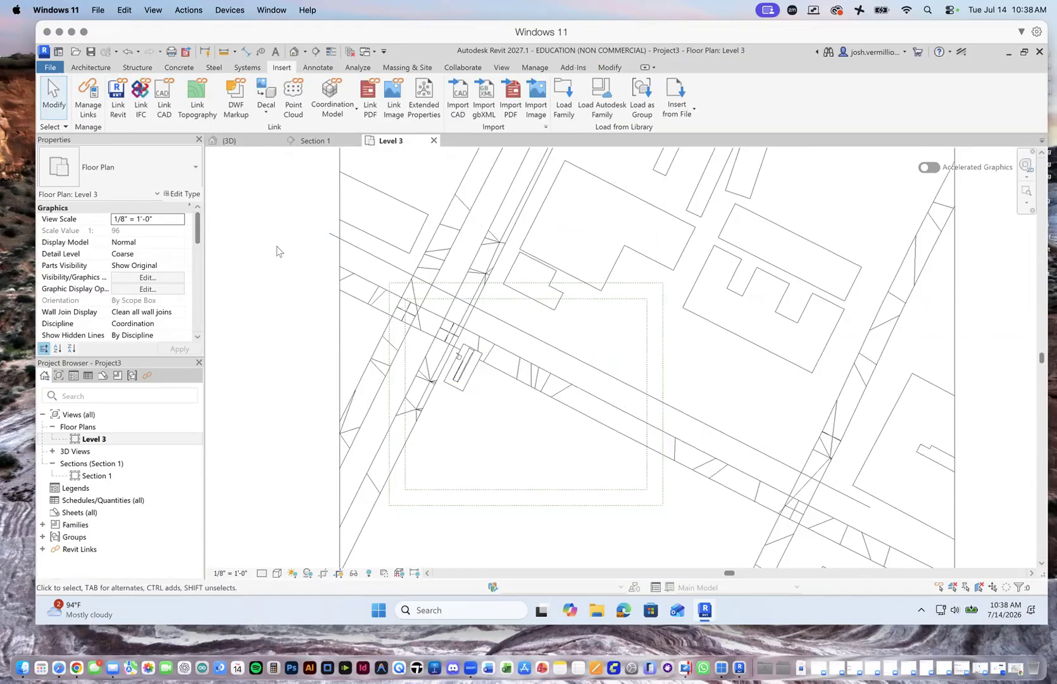
Locate and select the linked Rhino composition within the city model in an isometric 3D view.
left_click(262, 141)
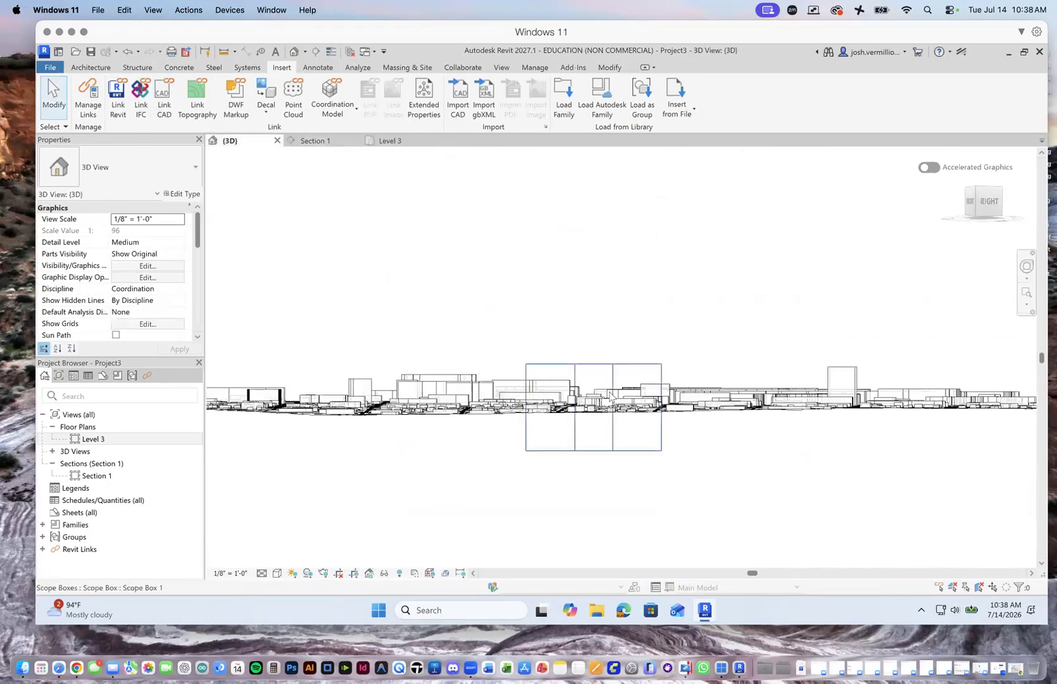
left_click(973, 194)
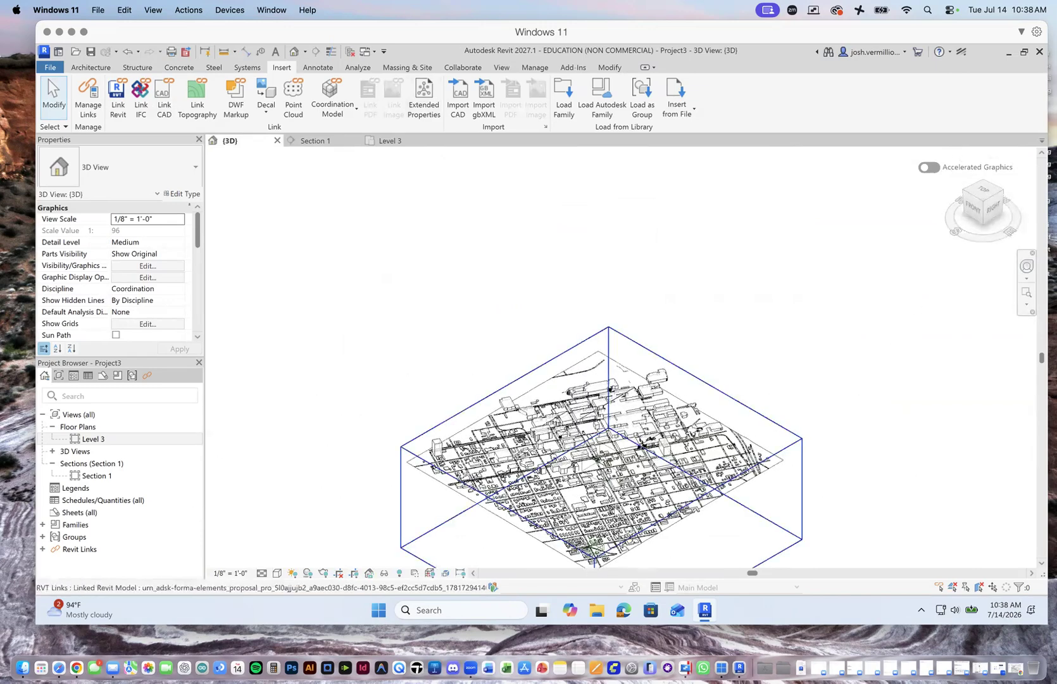
middle_click_drag(611, 562, 637, 432)
scroll(638, 434, "up", 1)
scroll(663, 274, "up", 1)
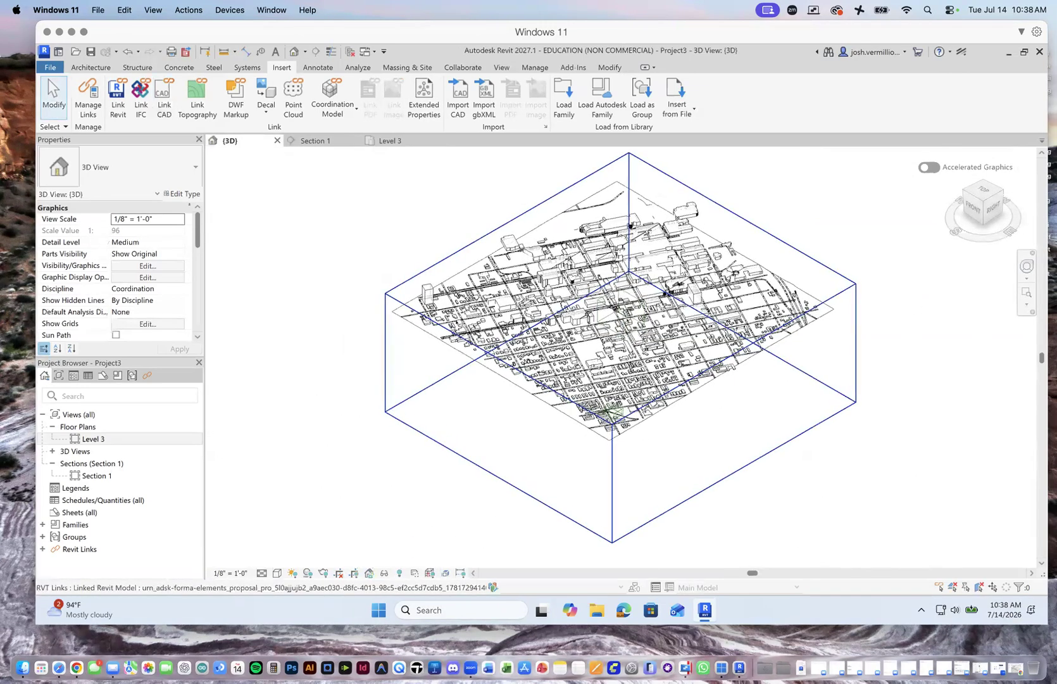
scroll(672, 270, "up", 4)
scroll(587, 341, "down", 4)
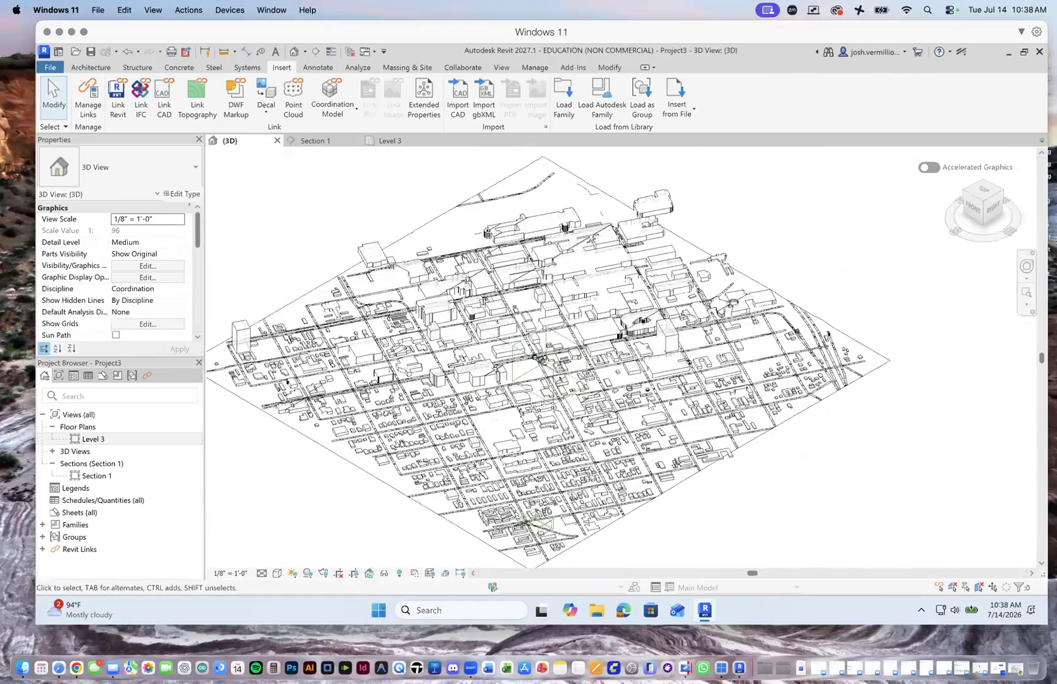
scroll(631, 321, "up", 2)
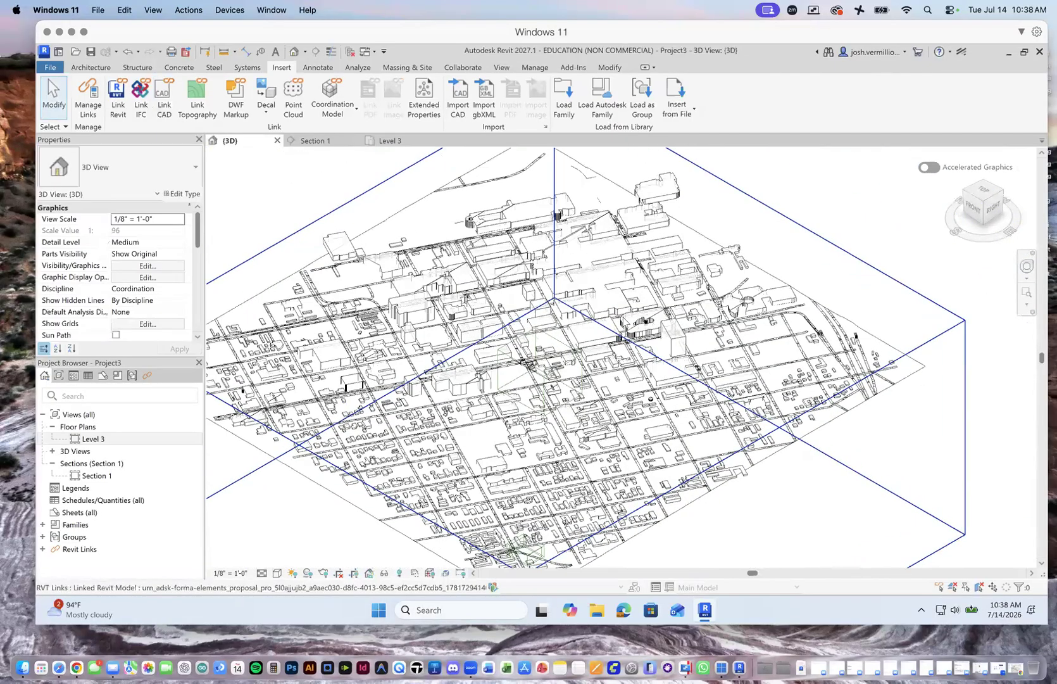
scroll(624, 320, "up", 1)
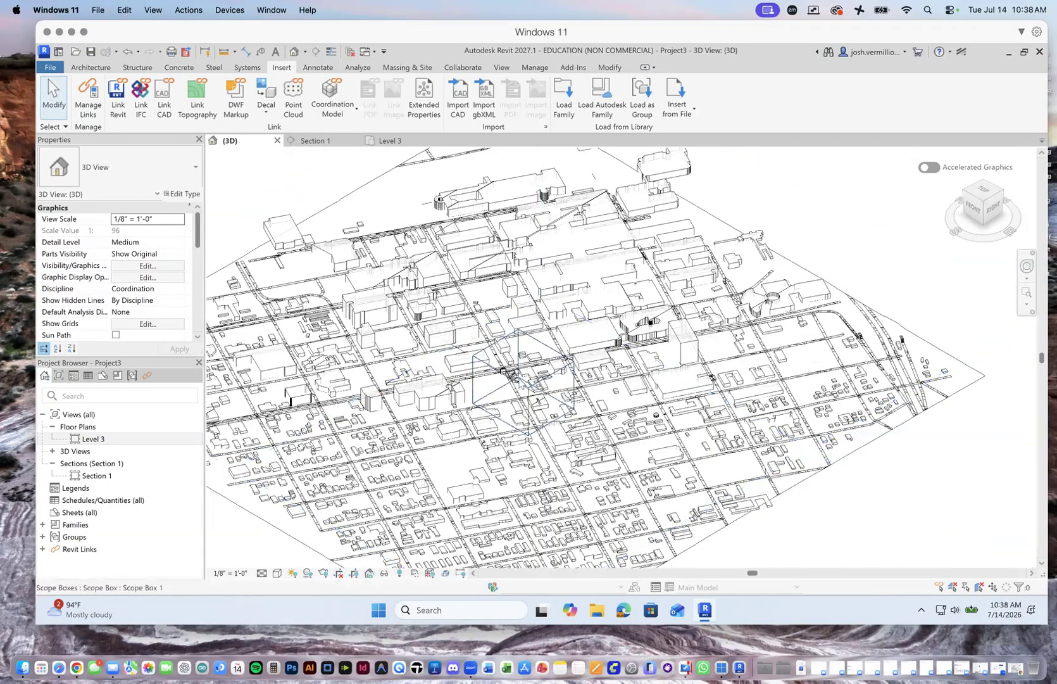
scroll(500, 367, "up", 8)
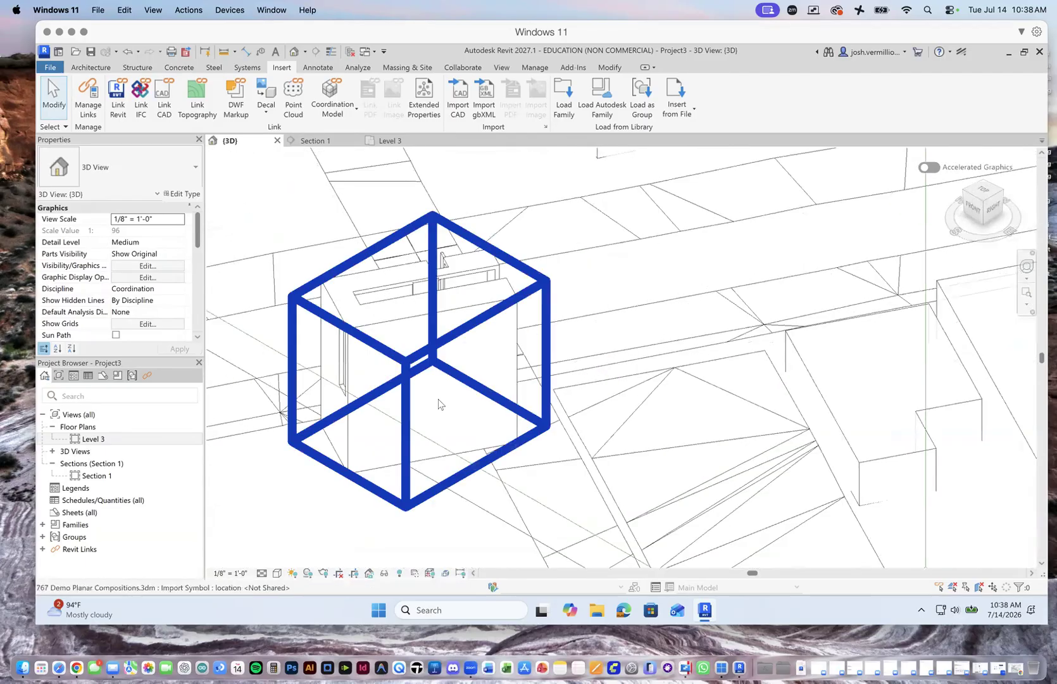
left_click(397, 326)
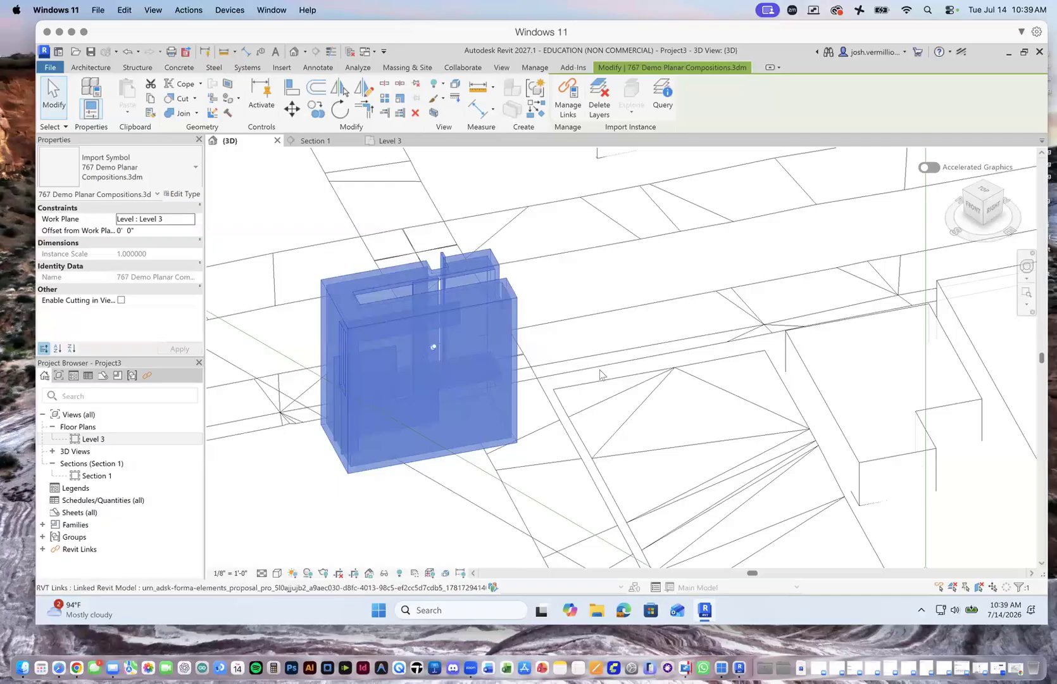
Draw a grid line on the Level 3 plan, starting at the street edge near the linked composition and running parallel to its long side.
scroll(598, 378, "down", 5)
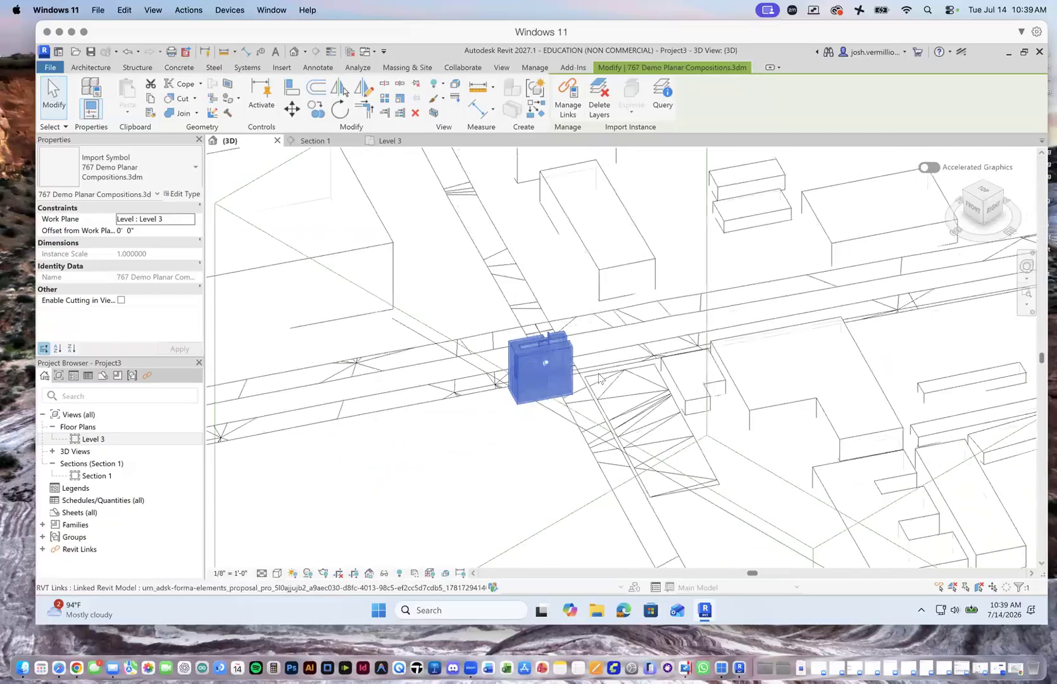
left_click(395, 143)
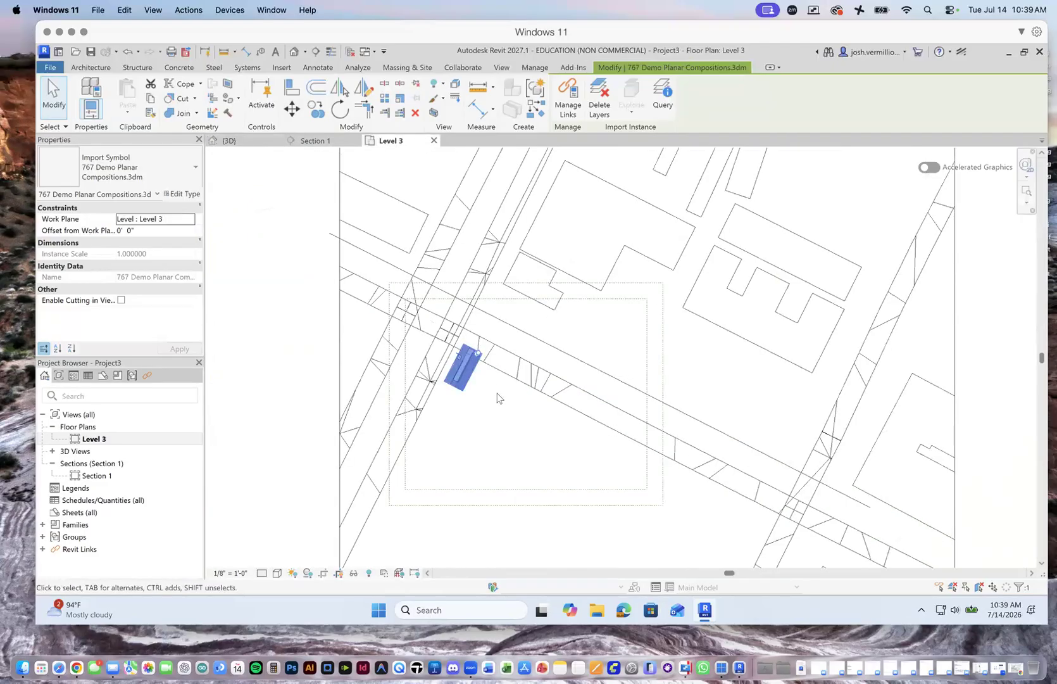
scroll(519, 265, "down", 2)
scroll(526, 288, "up", 4)
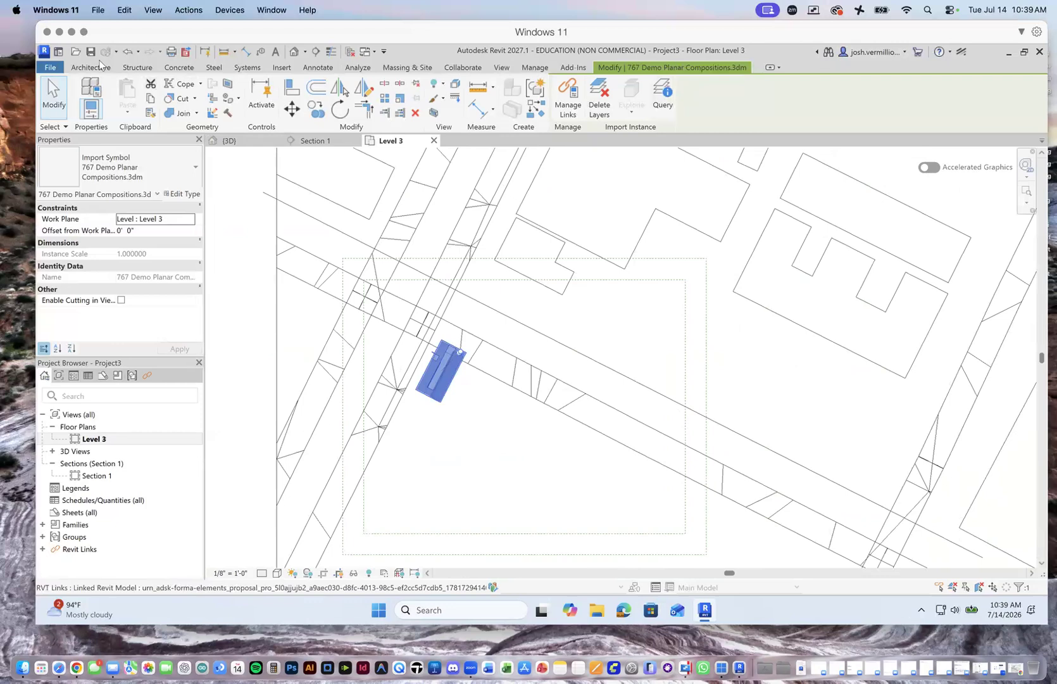
left_click(102, 71)
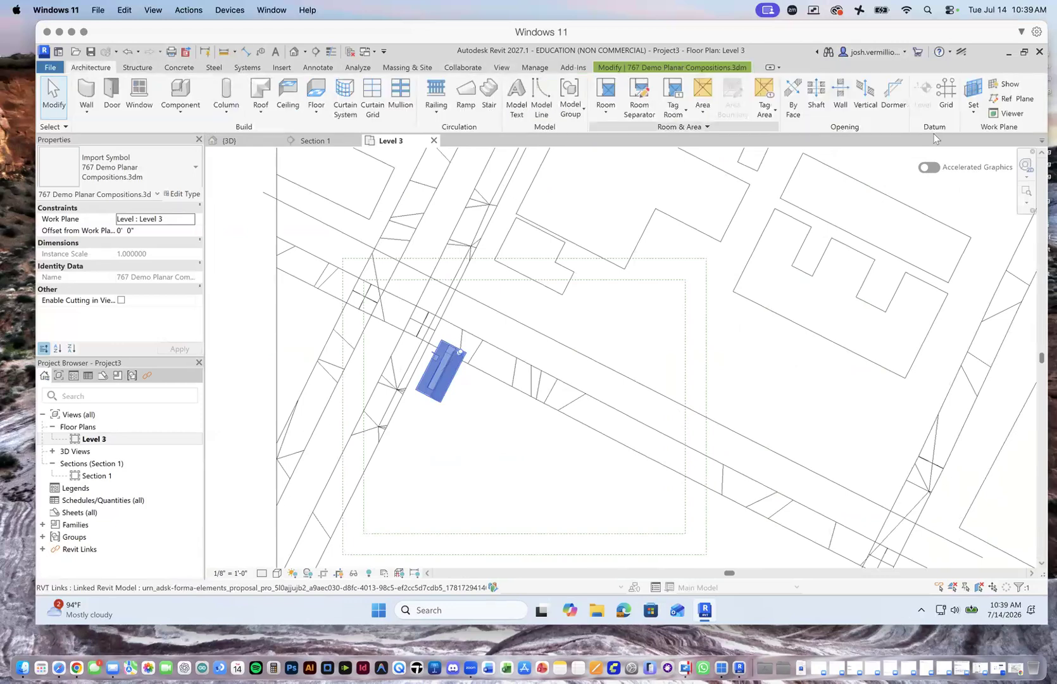
key("g")
key("r")
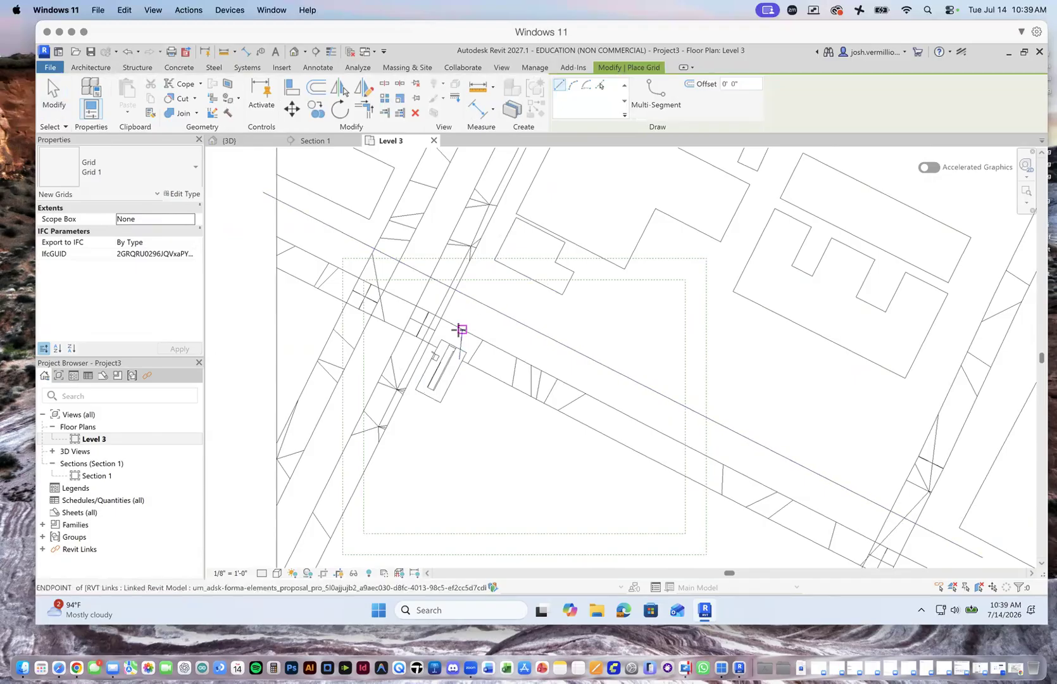
left_click(460, 330)
left_click(504, 243)
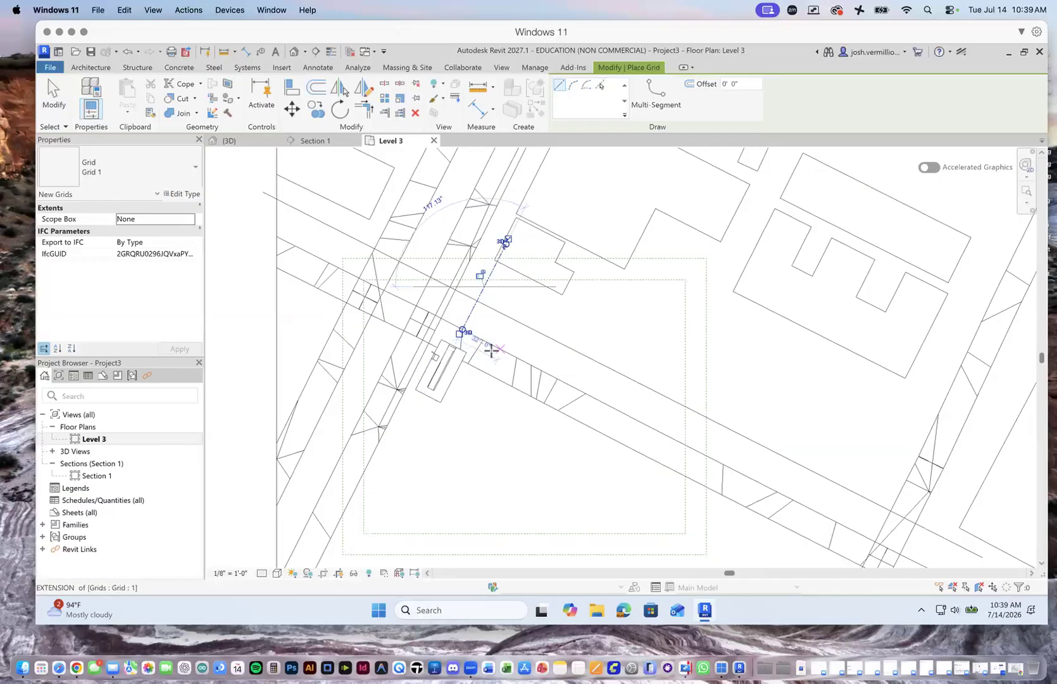
Add four more grid lines parallel to the first, stepping along the street away from the composition at about 20 ft spacing.
left_click(481, 340)
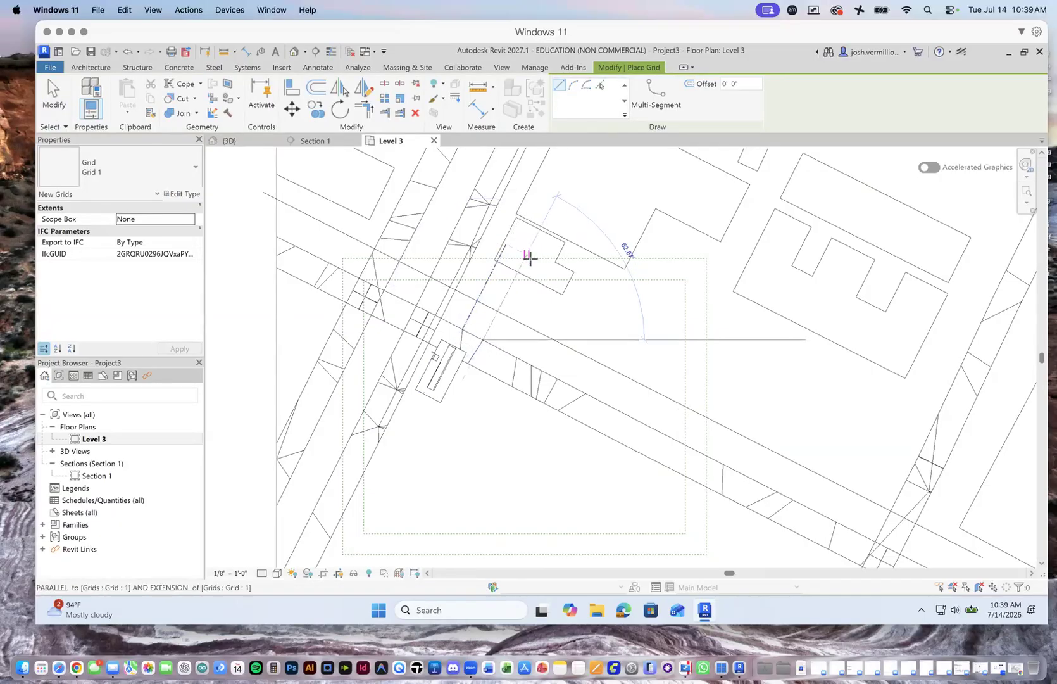
left_click(529, 256)
left_click(509, 352)
left_click(553, 267)
left_click(537, 365)
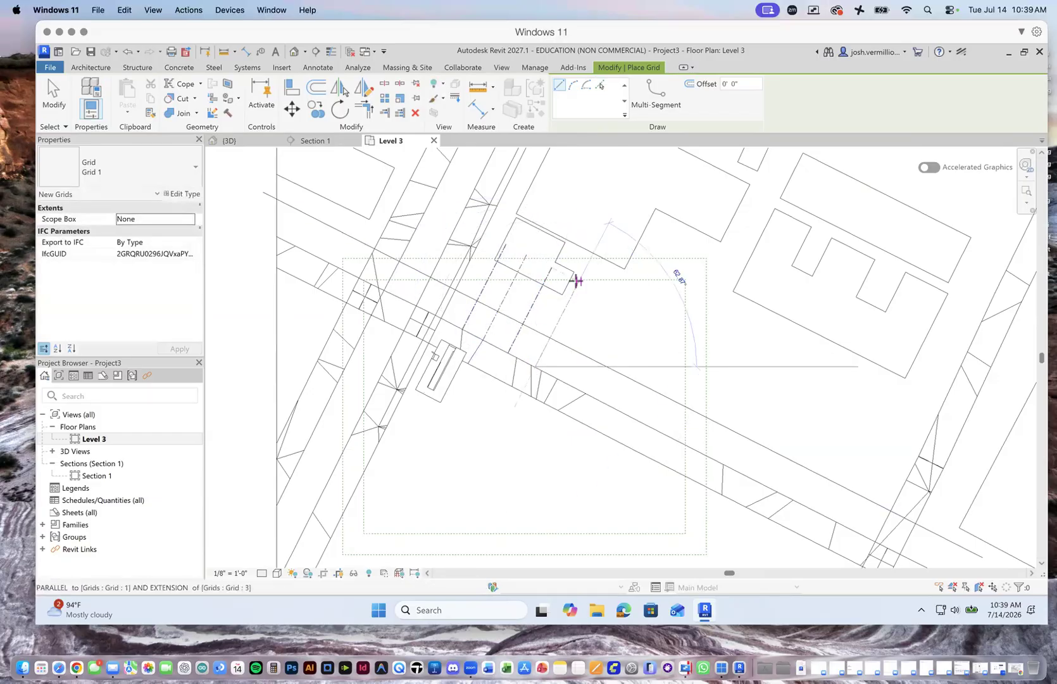
left_click(576, 280)
left_click(560, 379)
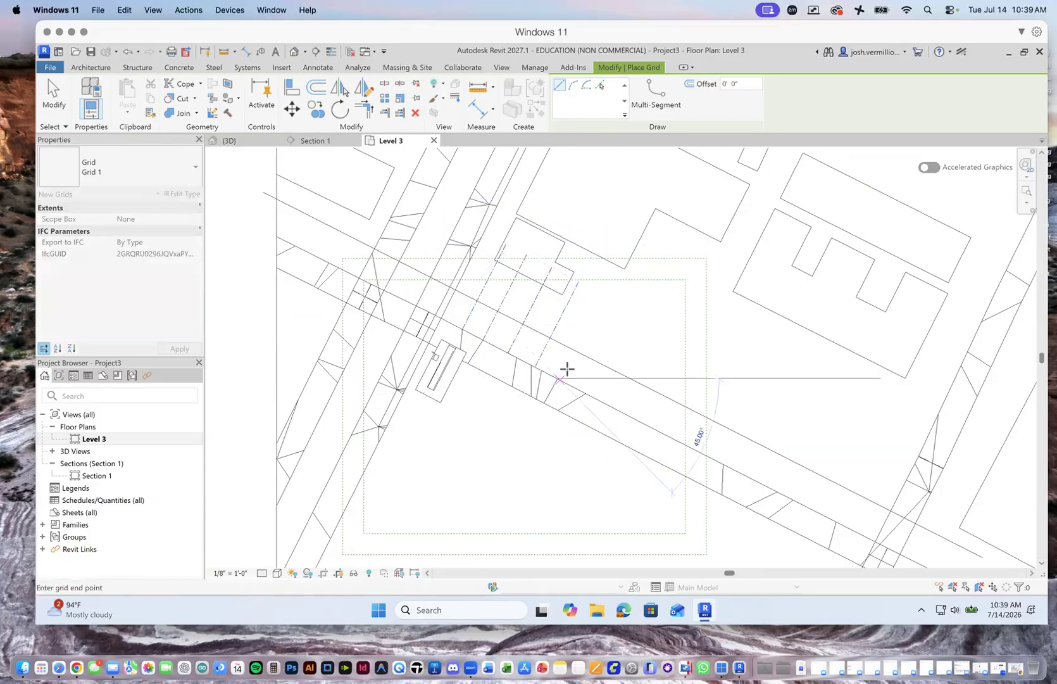
left_click(601, 291)
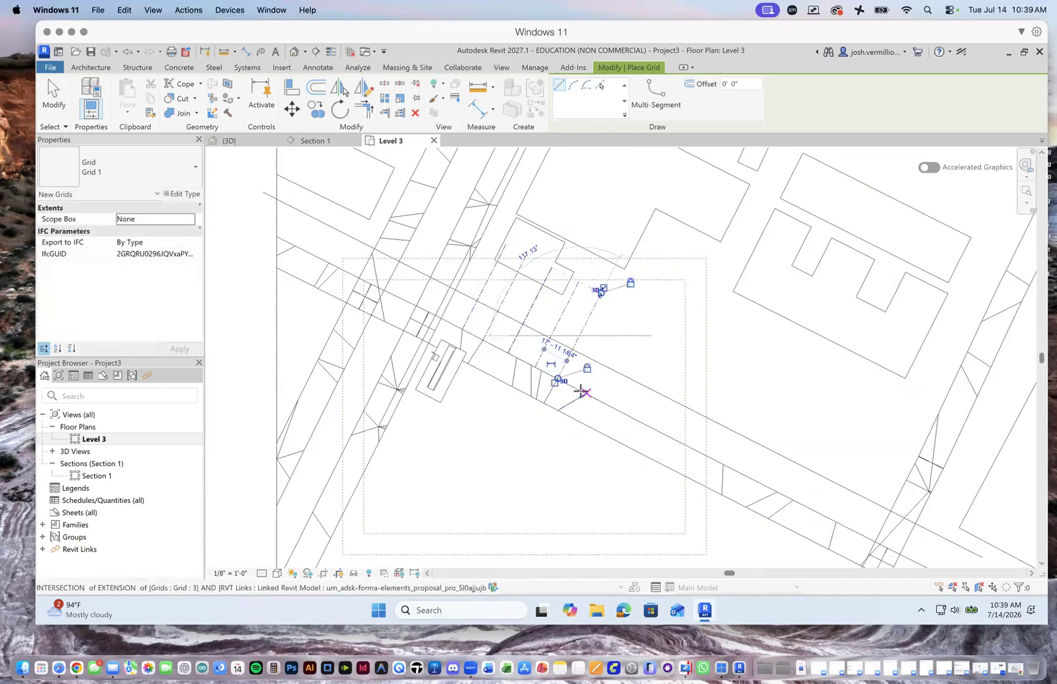
Continue the parallel series with another four grid lines about 20 ft apart, ending near the scope box's far edge, and finish the Grid command.
left_click(581, 391)
left_click(626, 305)
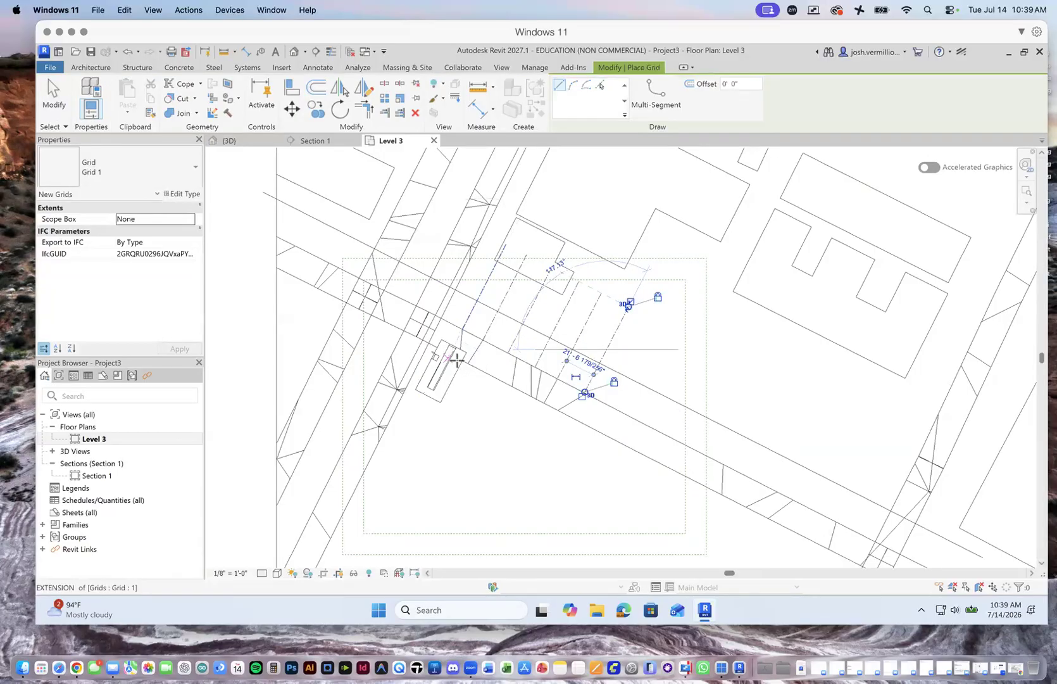
left_click(609, 402)
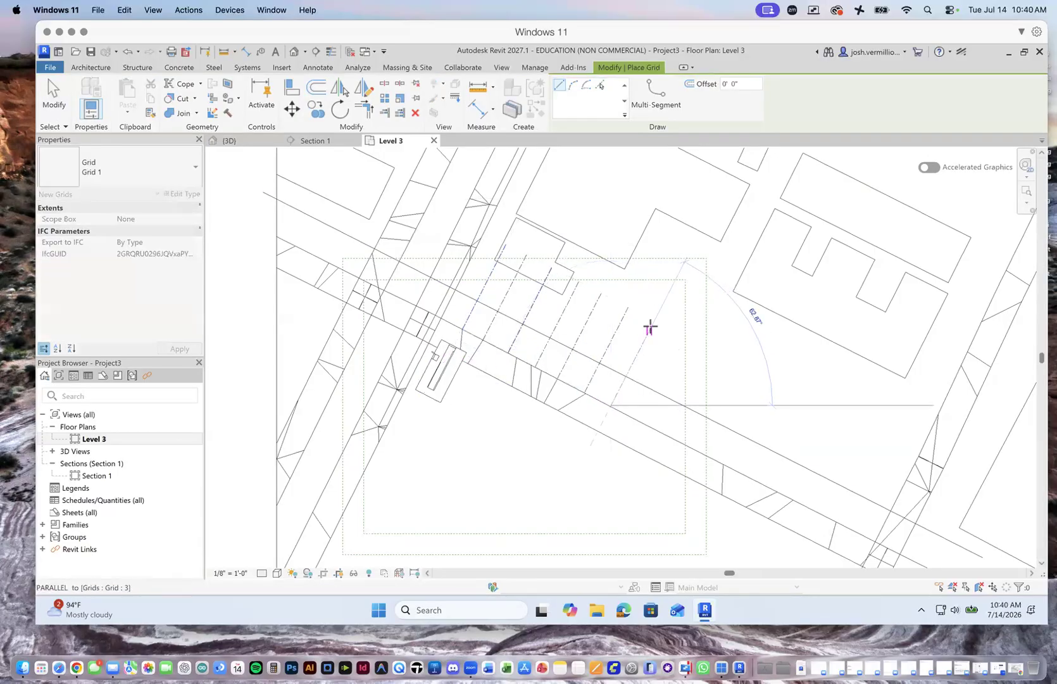
left_click(653, 317)
left_click(636, 419)
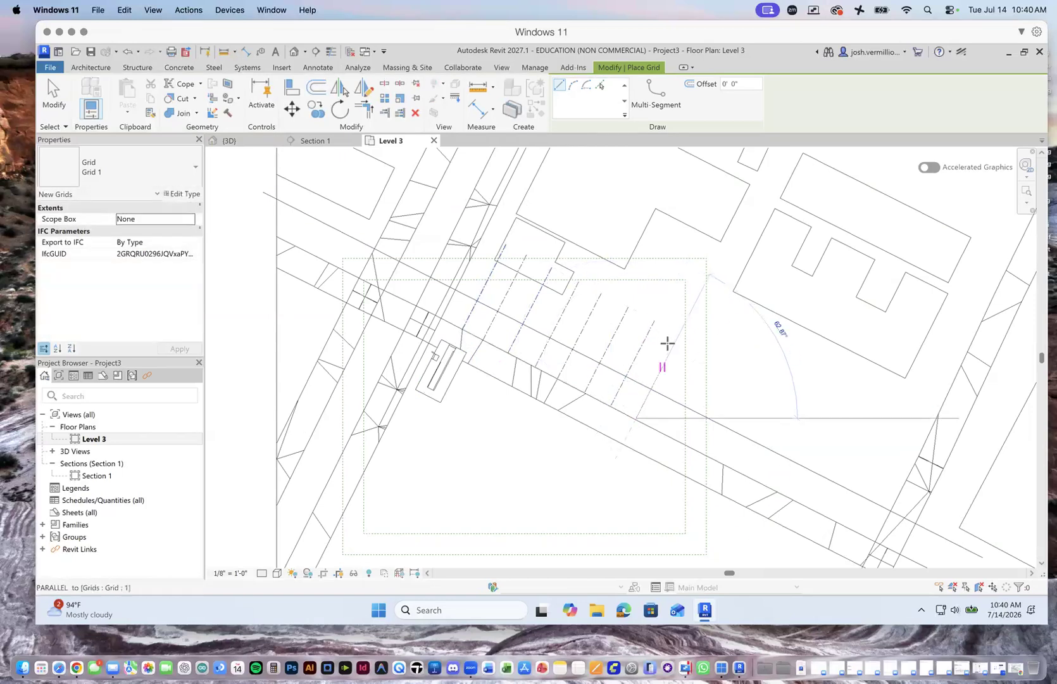
left_click(678, 330)
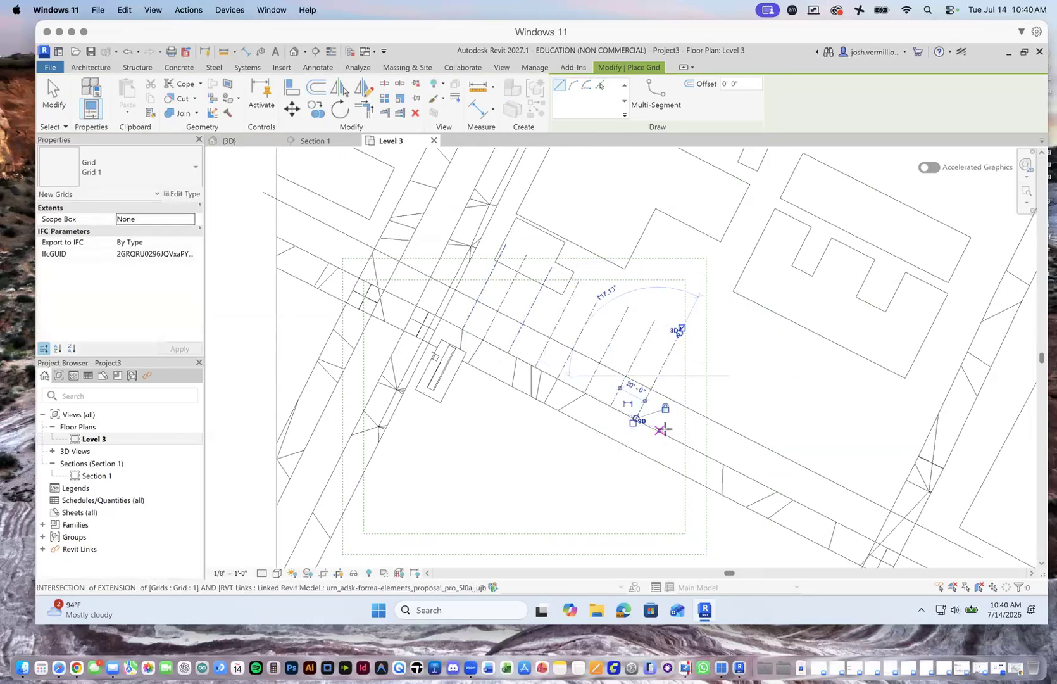
left_click(662, 430)
left_click(707, 344)
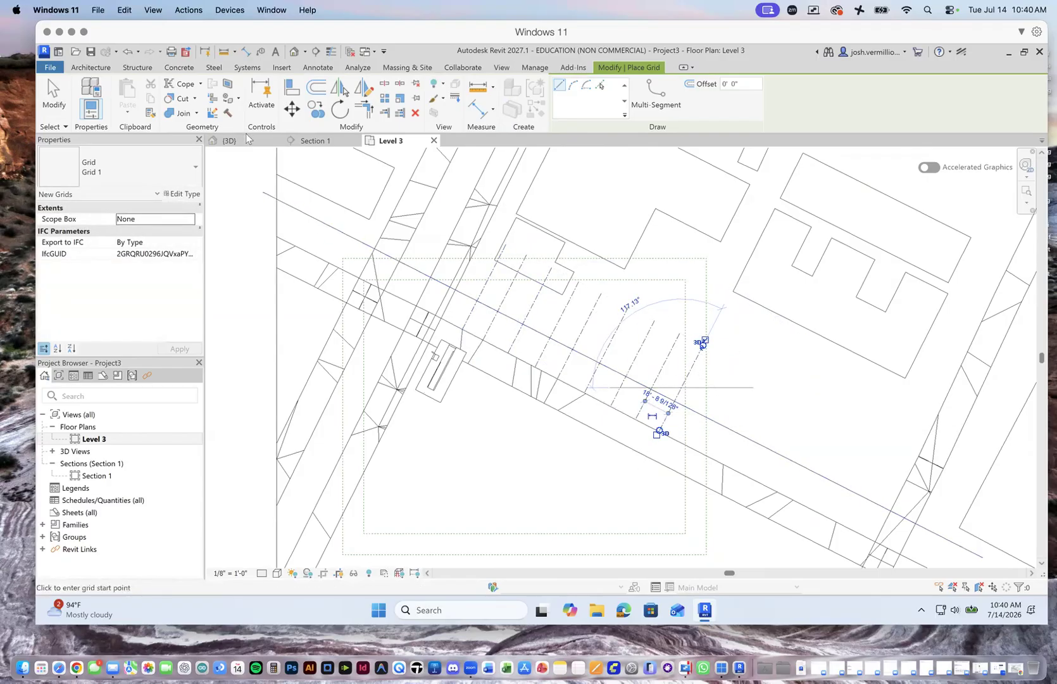
left_click(54, 98)
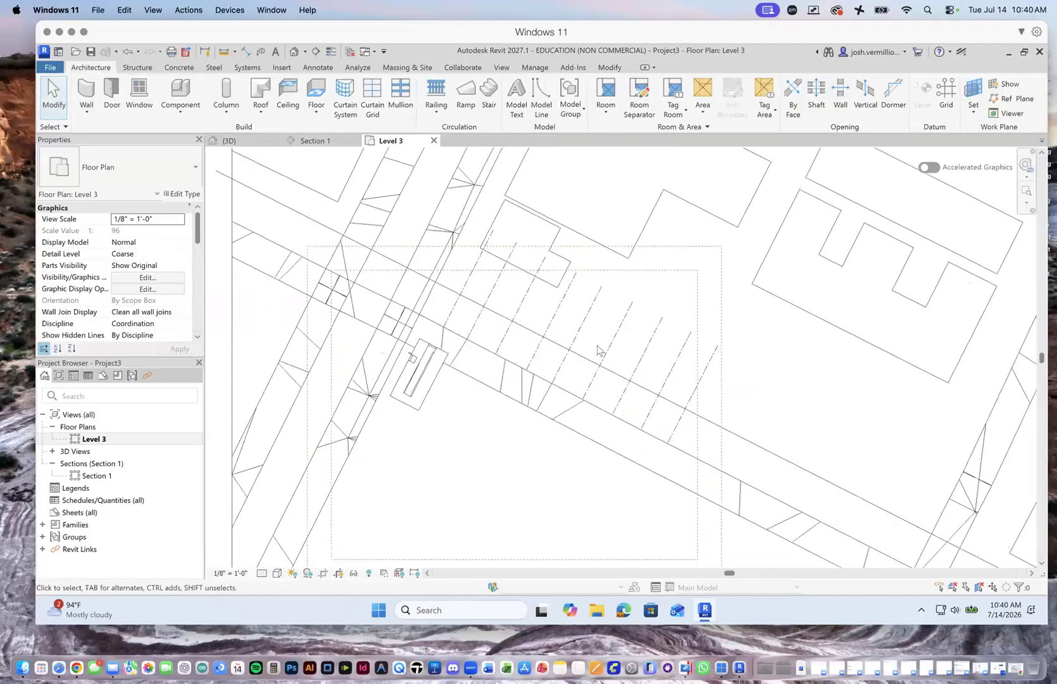
Draw three grid lines perpendicular to the existing nine, crossing all of them and spaced 20'-0" apart.
left_click(943, 98)
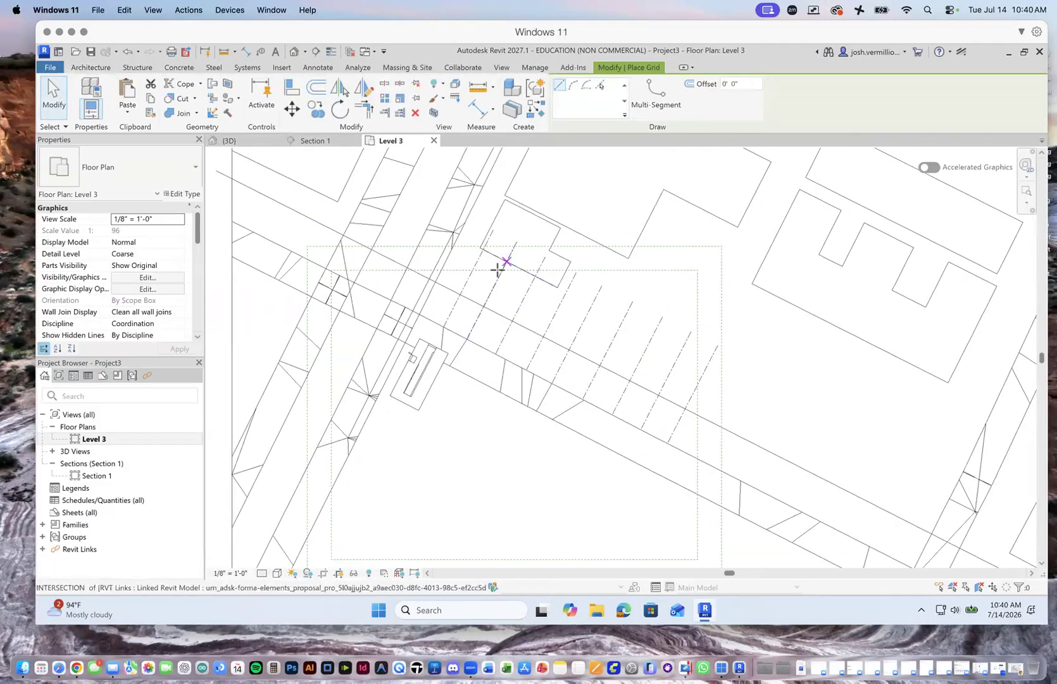
left_click(715, 372)
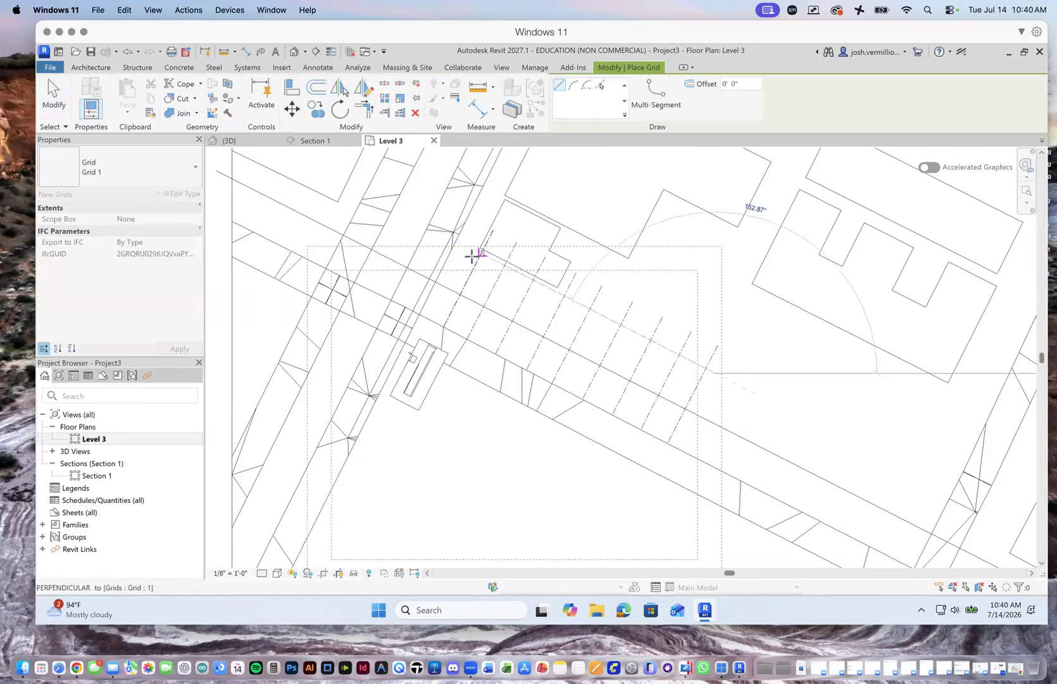
left_click(467, 249)
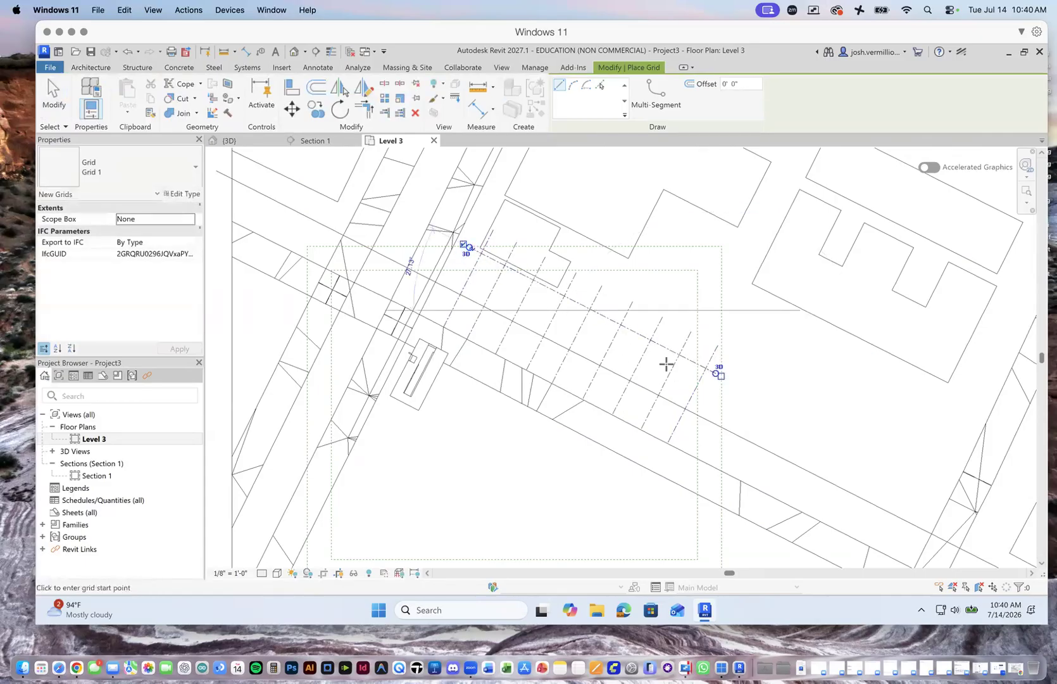
left_click(703, 400)
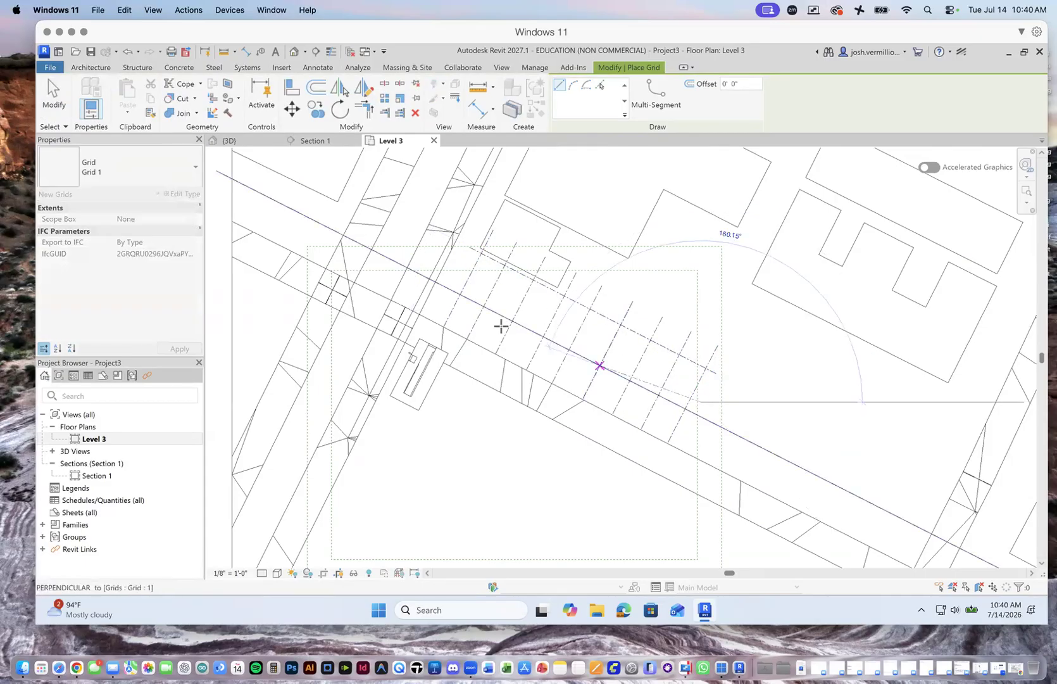
left_click(455, 276)
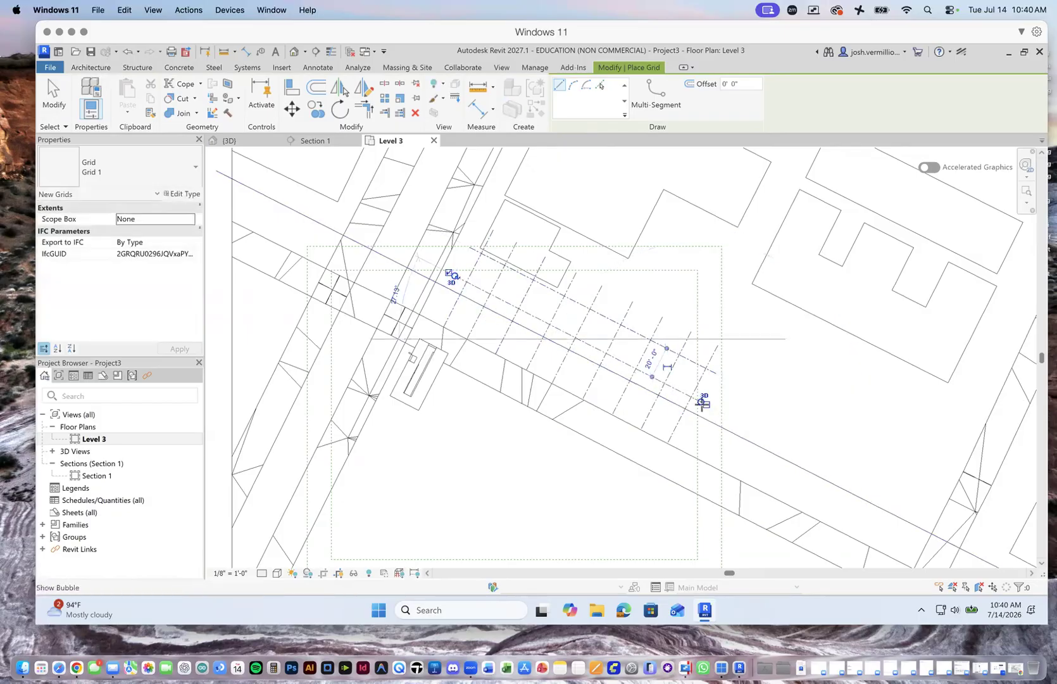
left_click(685, 432)
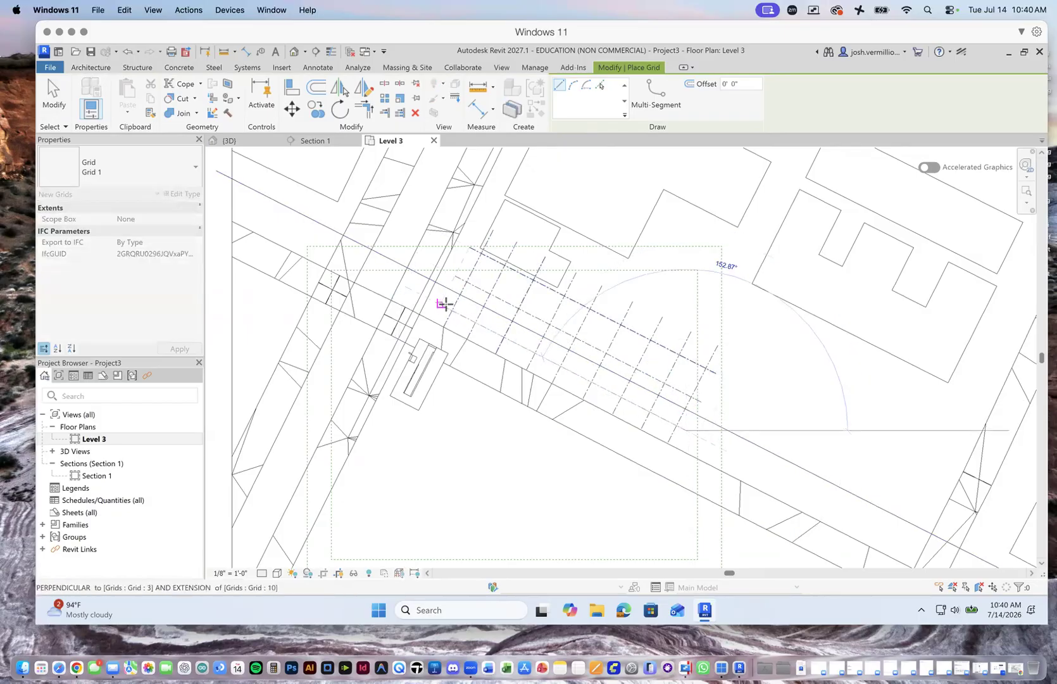
key("Escape")
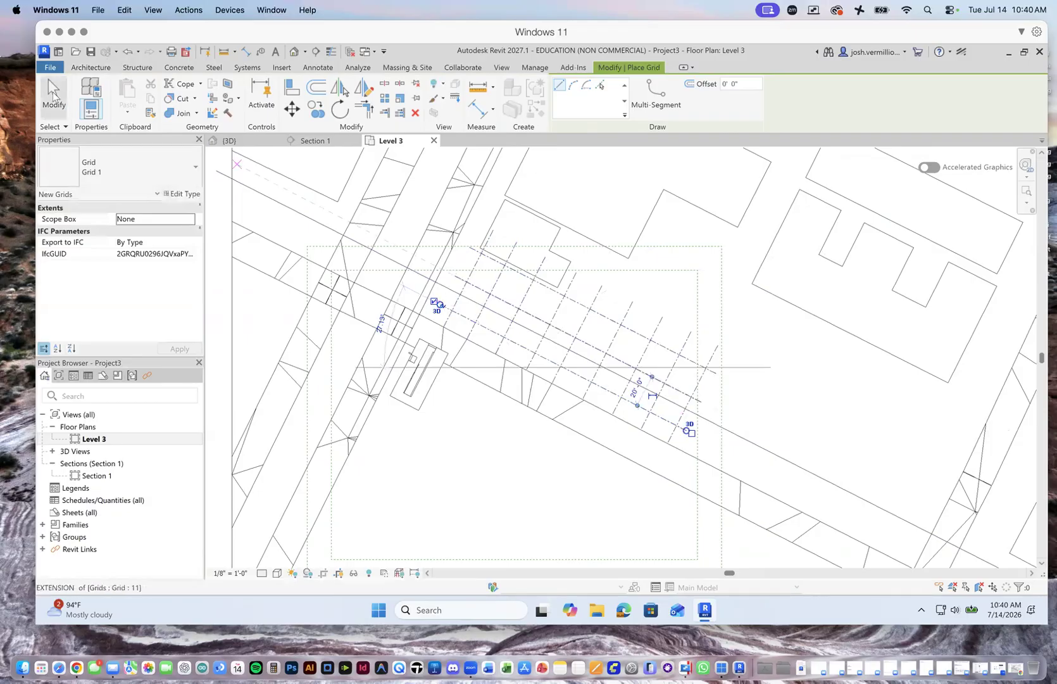
key("Escape")
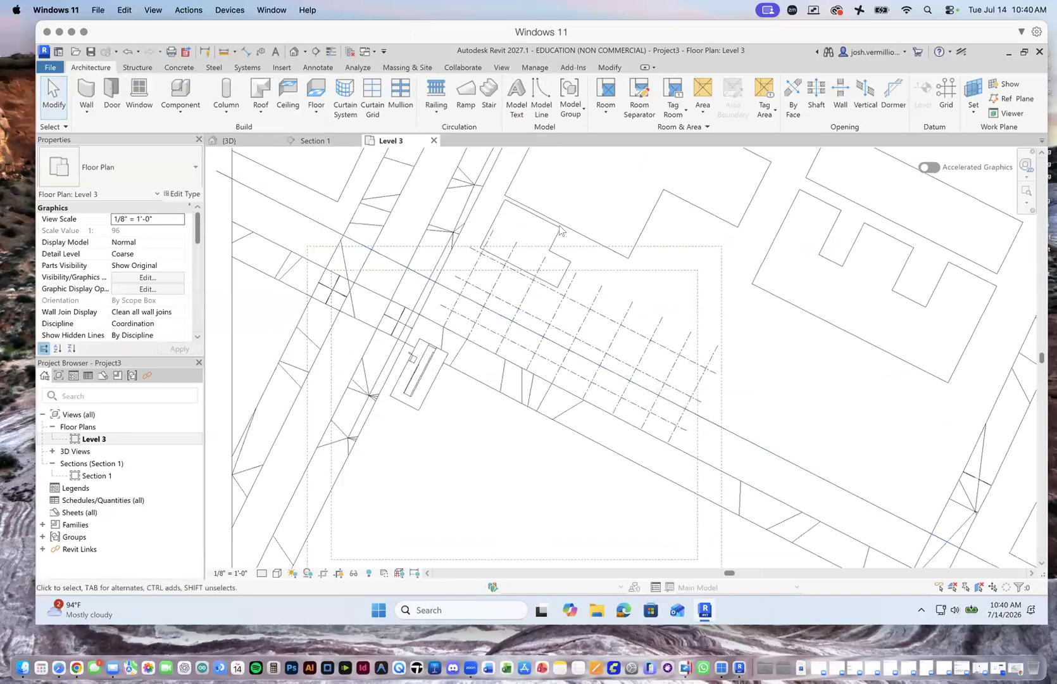
left_click(137, 67)
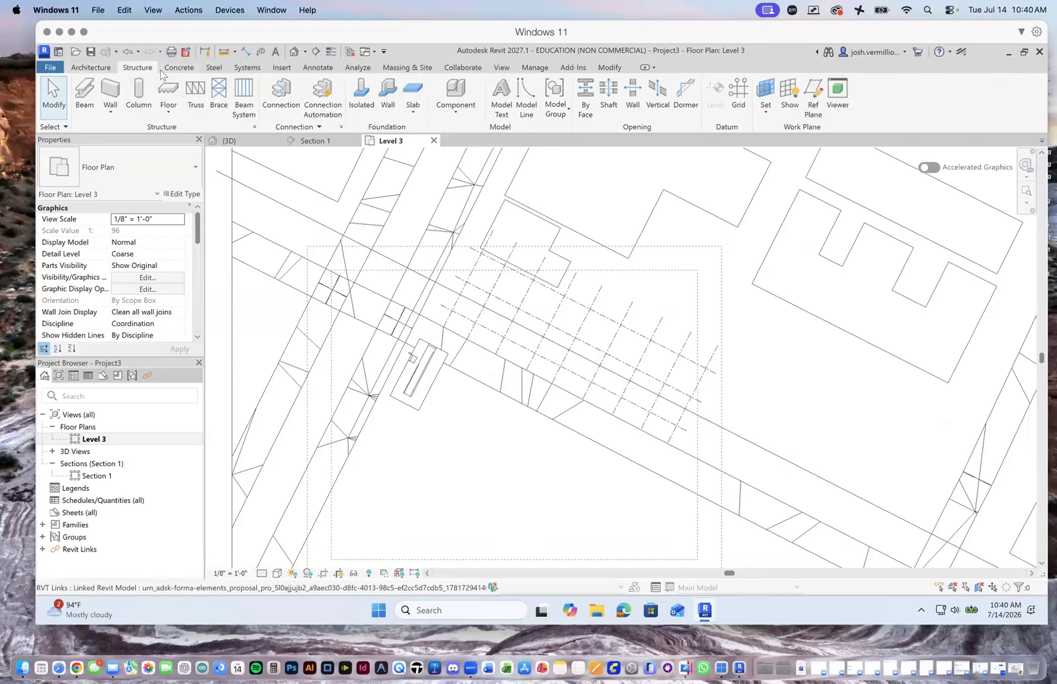
left_click(140, 108)
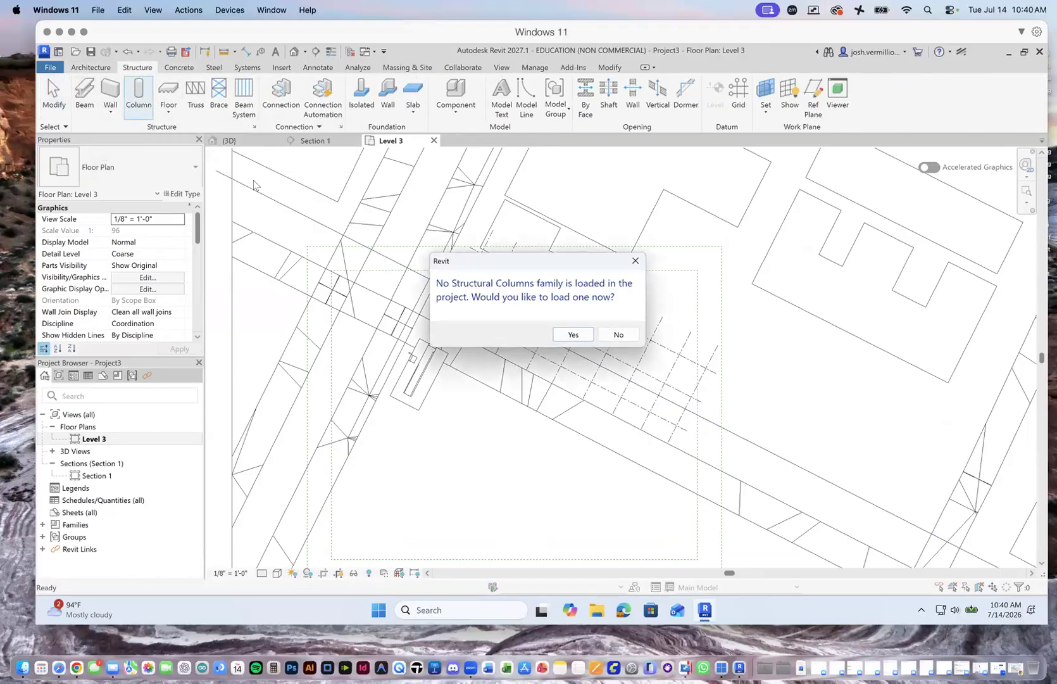
left_click(572, 335)
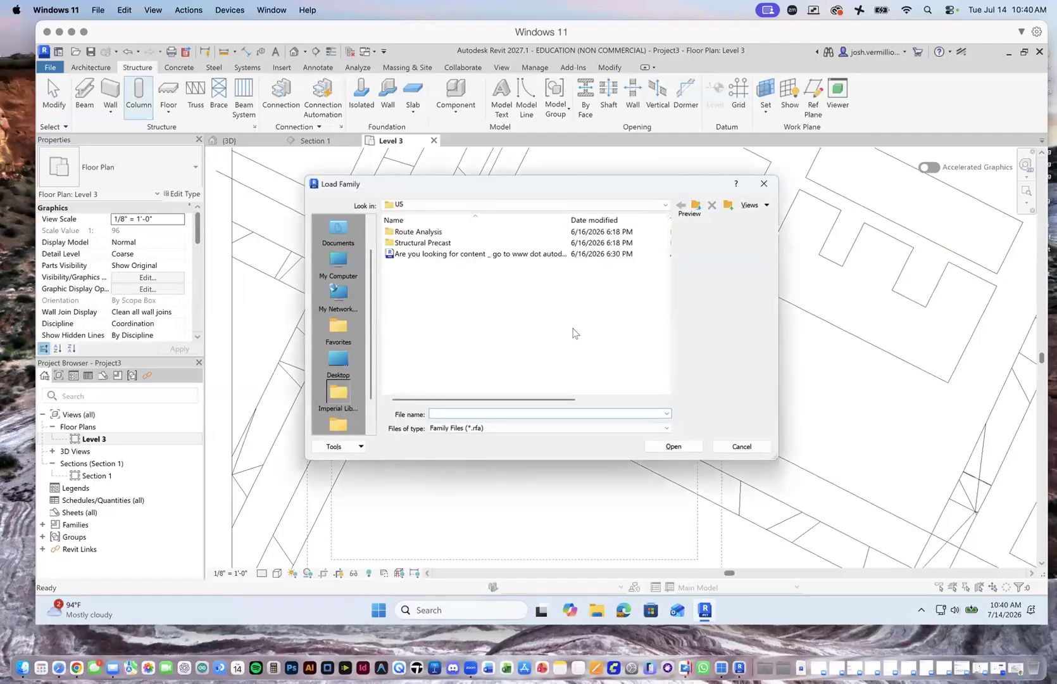
left_click(417, 244)
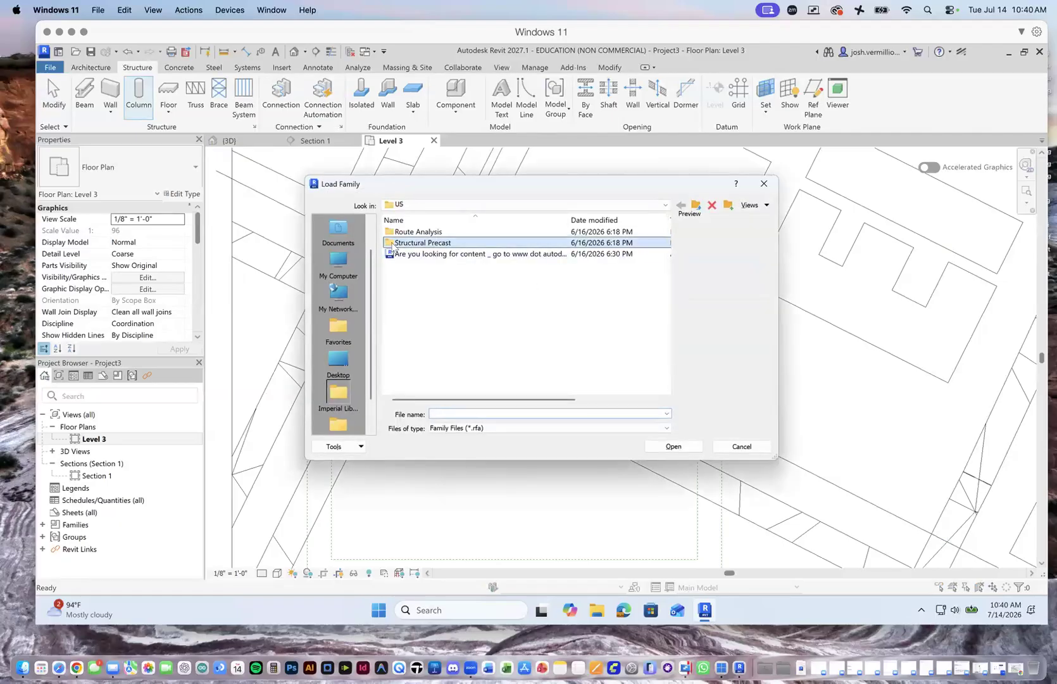
double_click(393, 244)
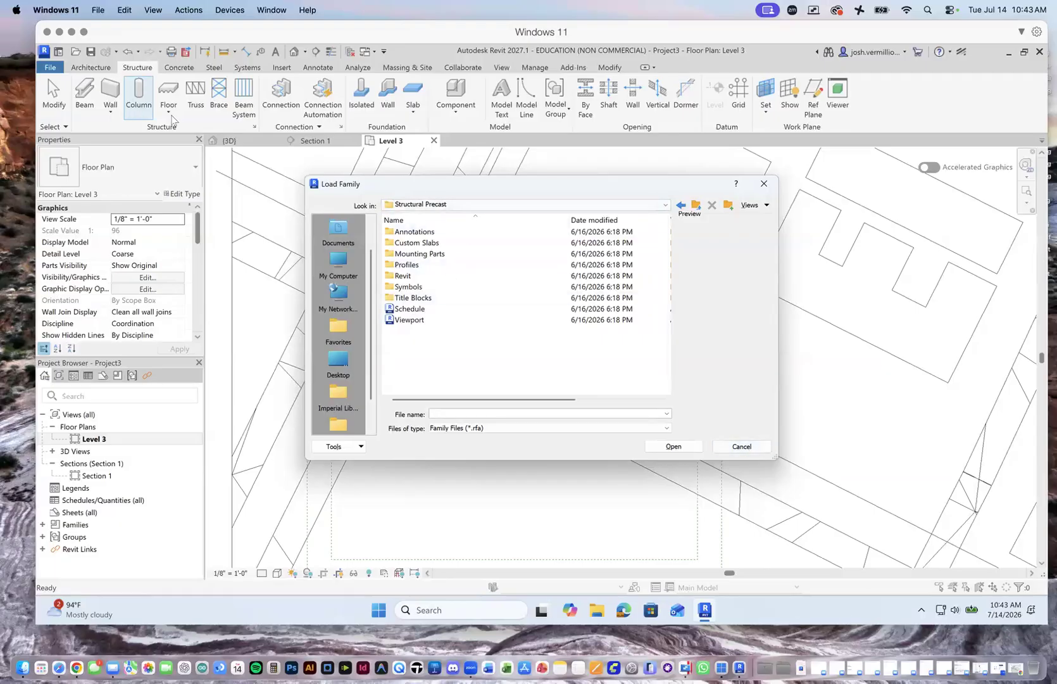
left_click(740, 446)
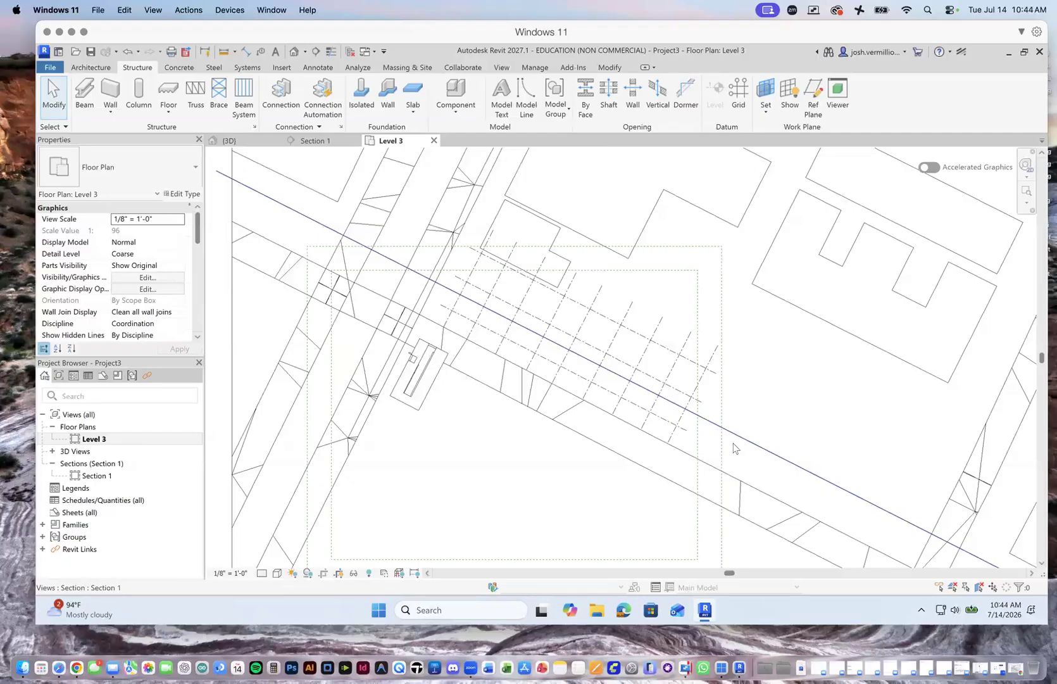
left_click(137, 95)
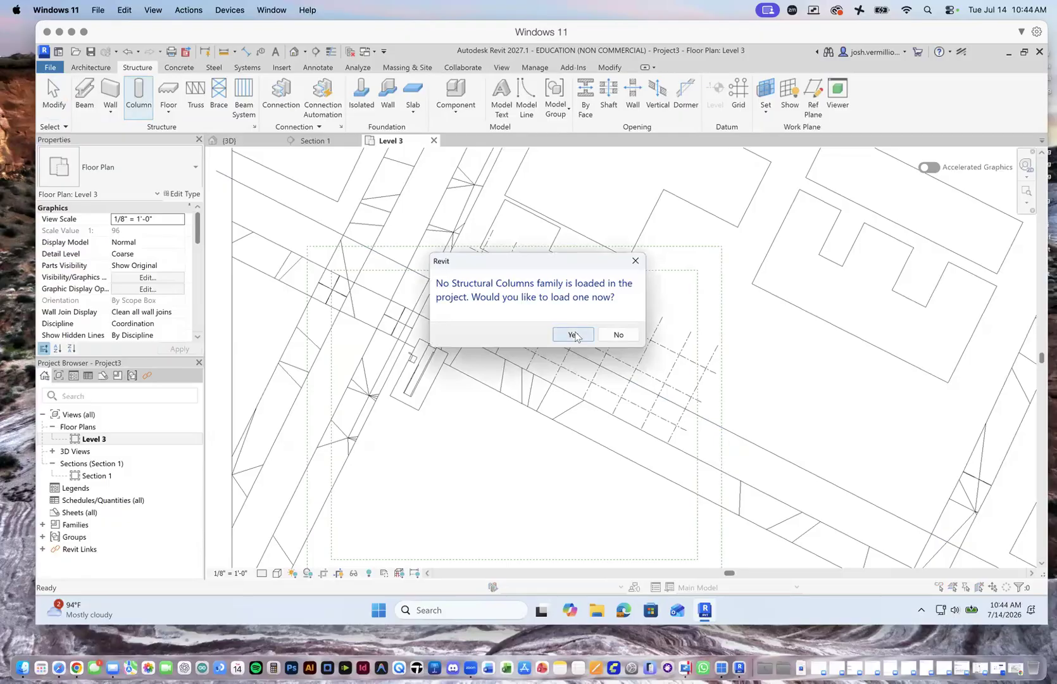
left_click(573, 335)
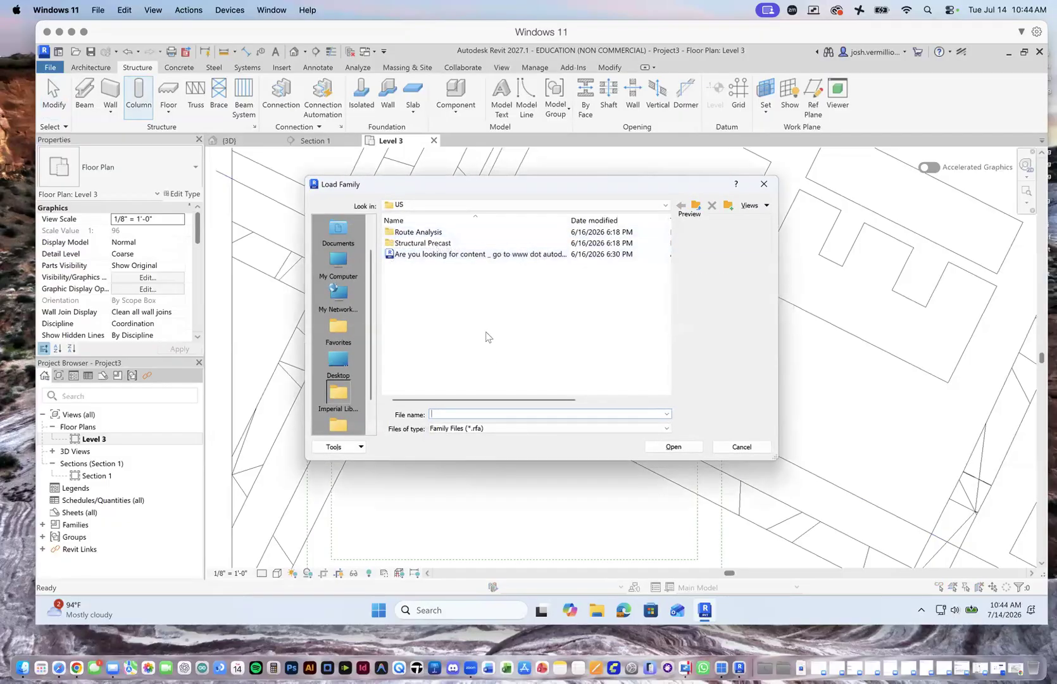
double_click(388, 233)
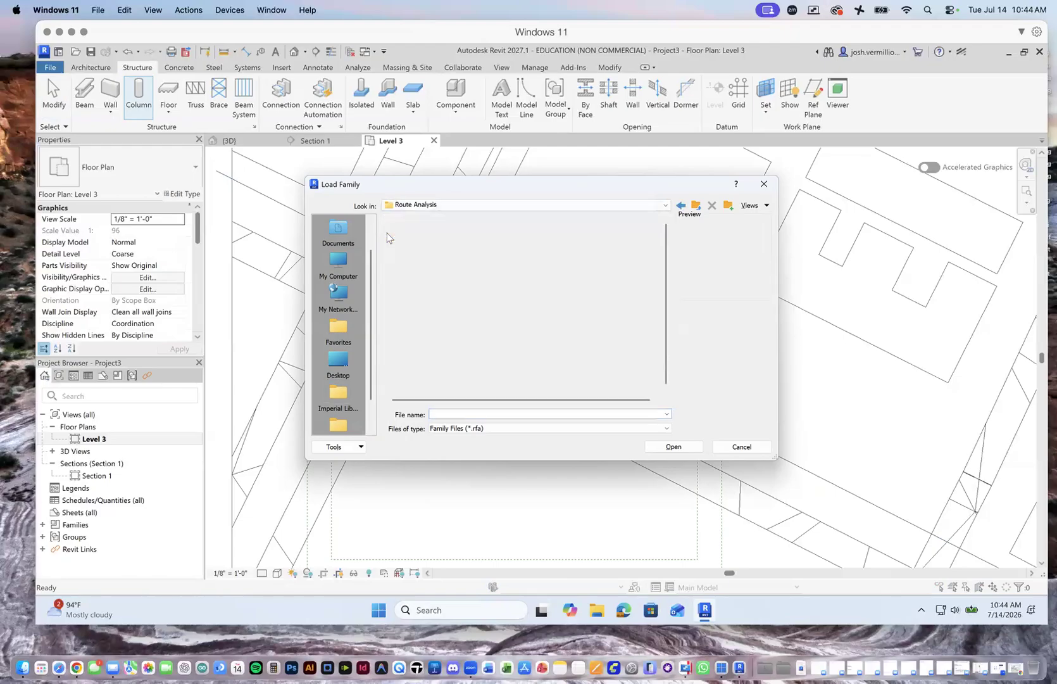
left_click(681, 205)
double_click(451, 244)
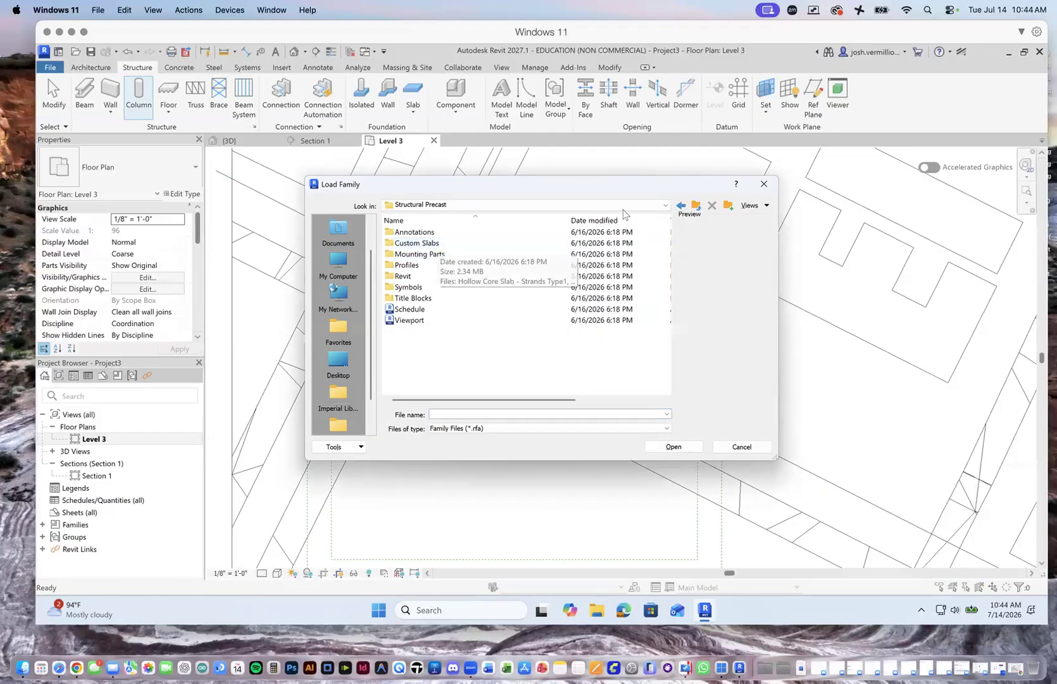
left_click(682, 205)
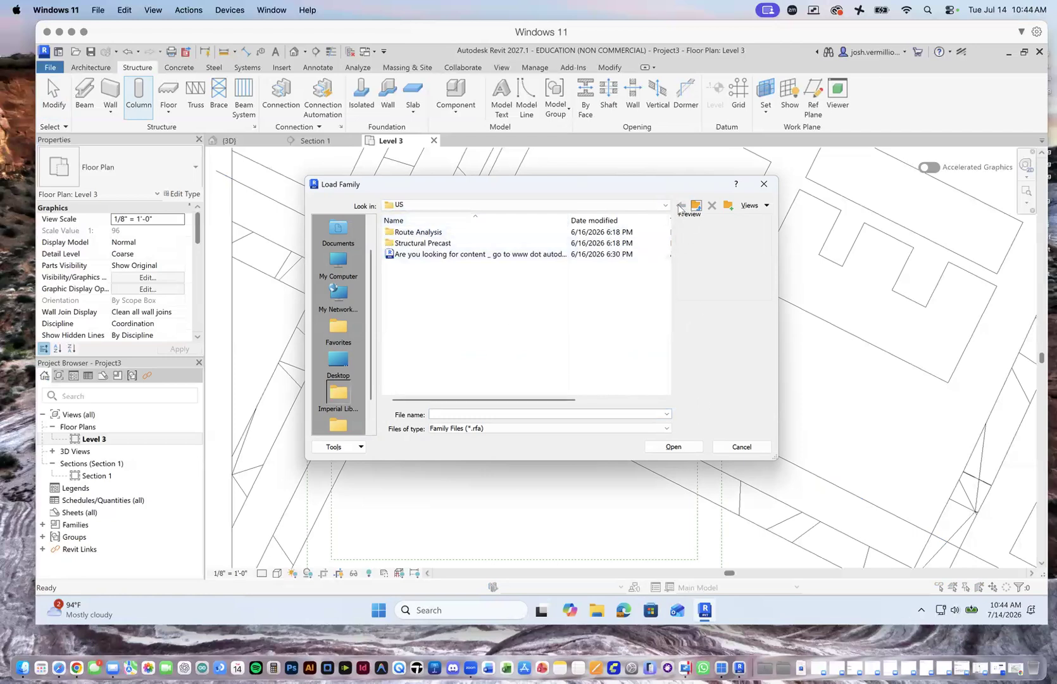
left_click(695, 205)
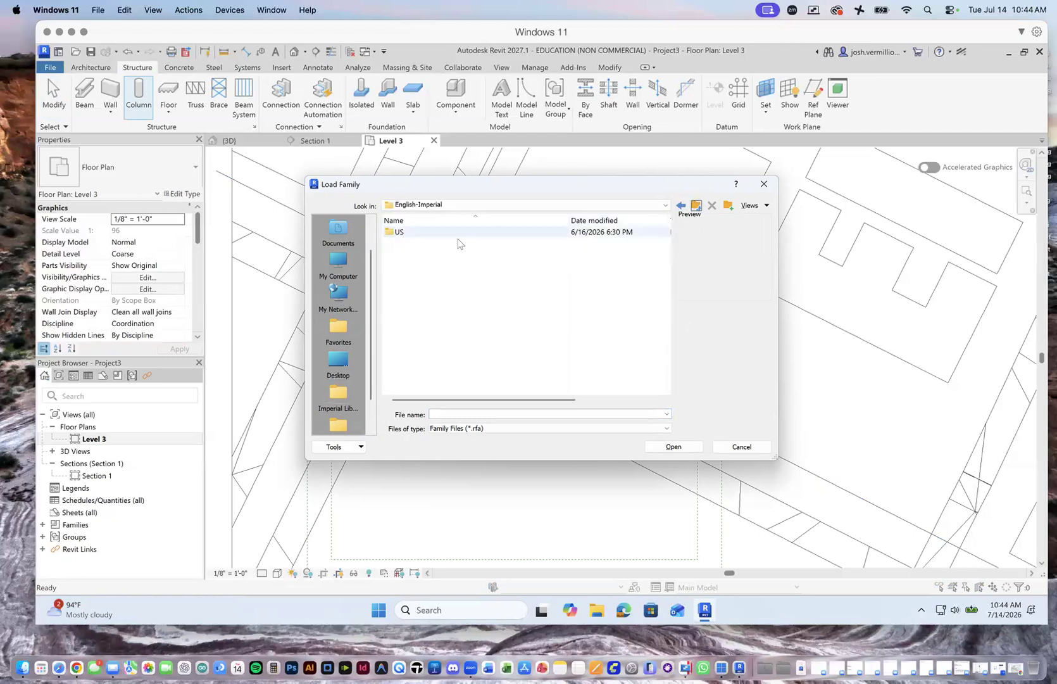
double_click(410, 233)
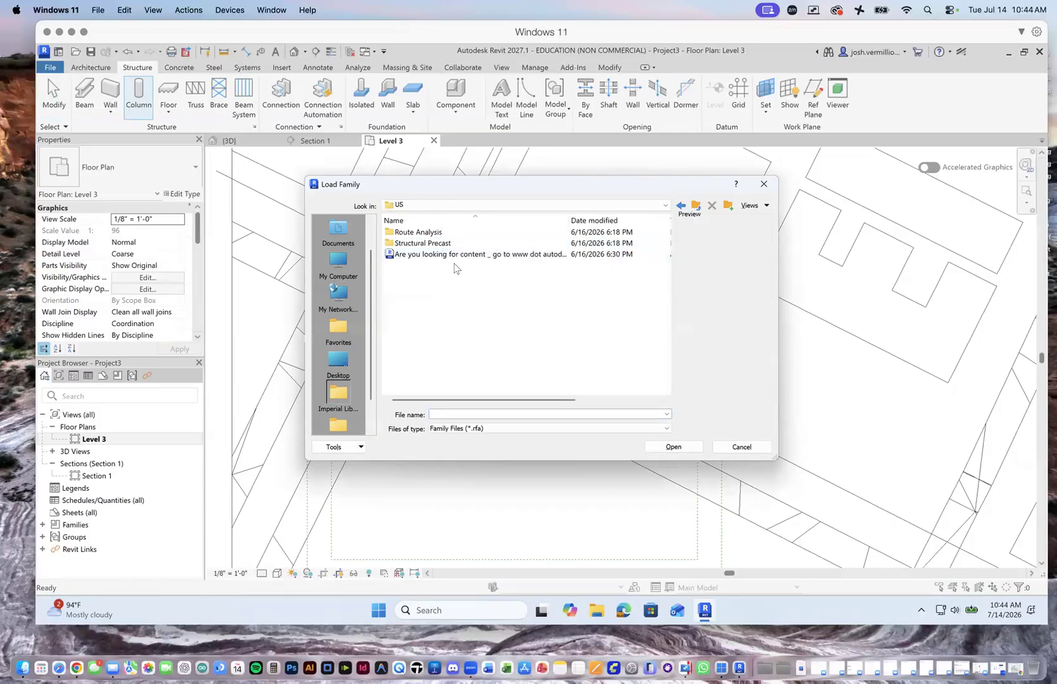
left_click(728, 447)
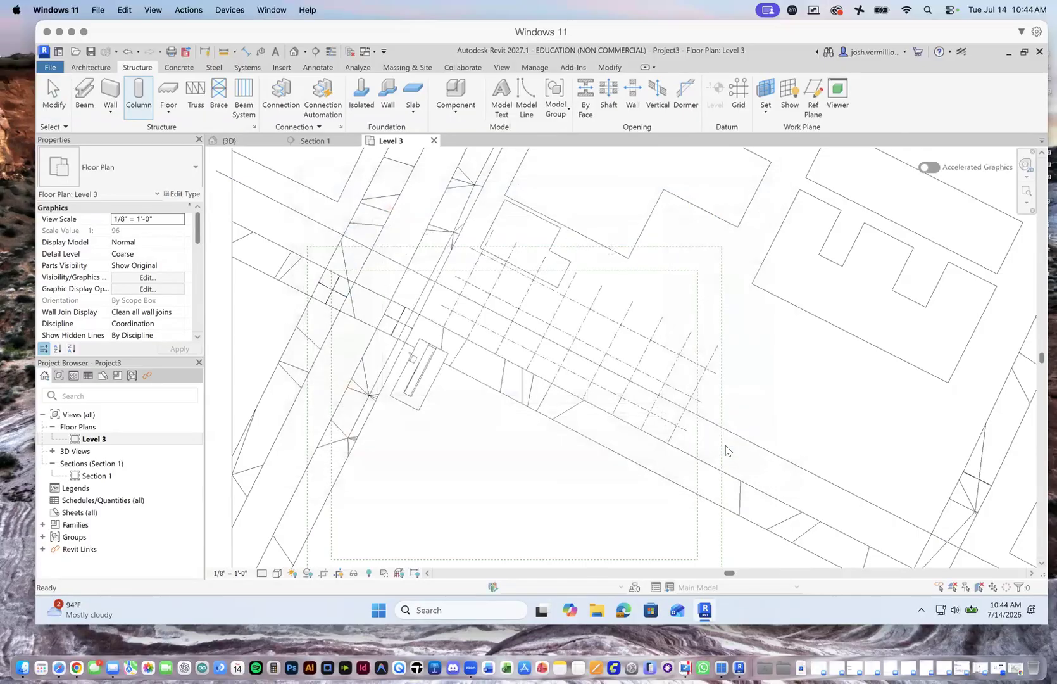
Open the Load Autodesk Family library and search it for "columns".
left_click(527, 69)
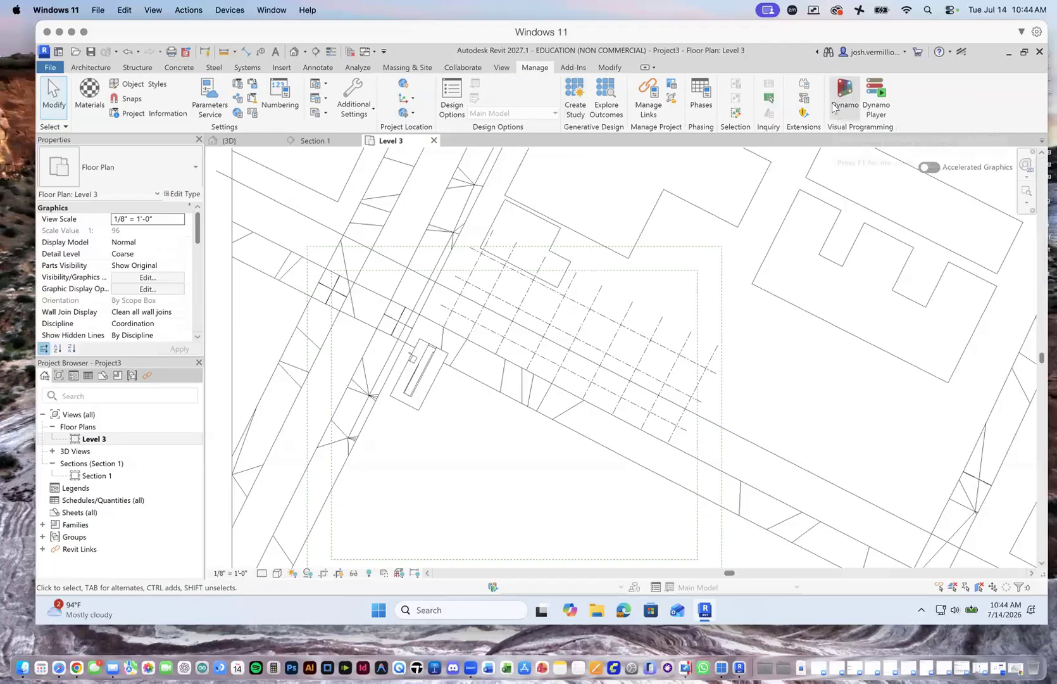
left_click(280, 70)
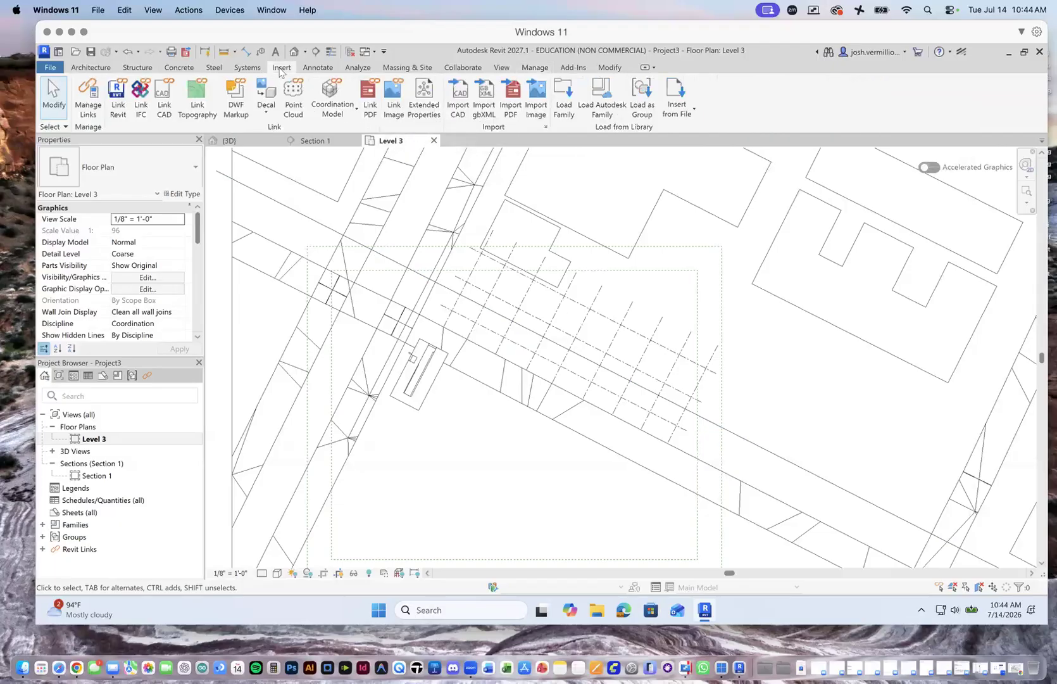
left_click(602, 105)
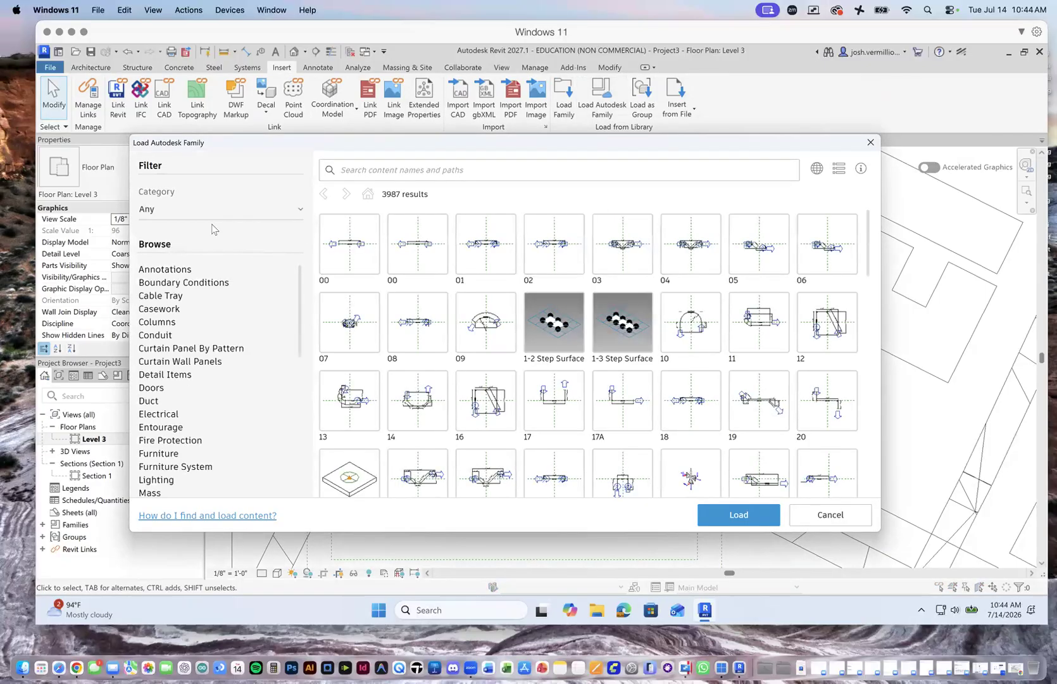
left_click(388, 176)
type("st")
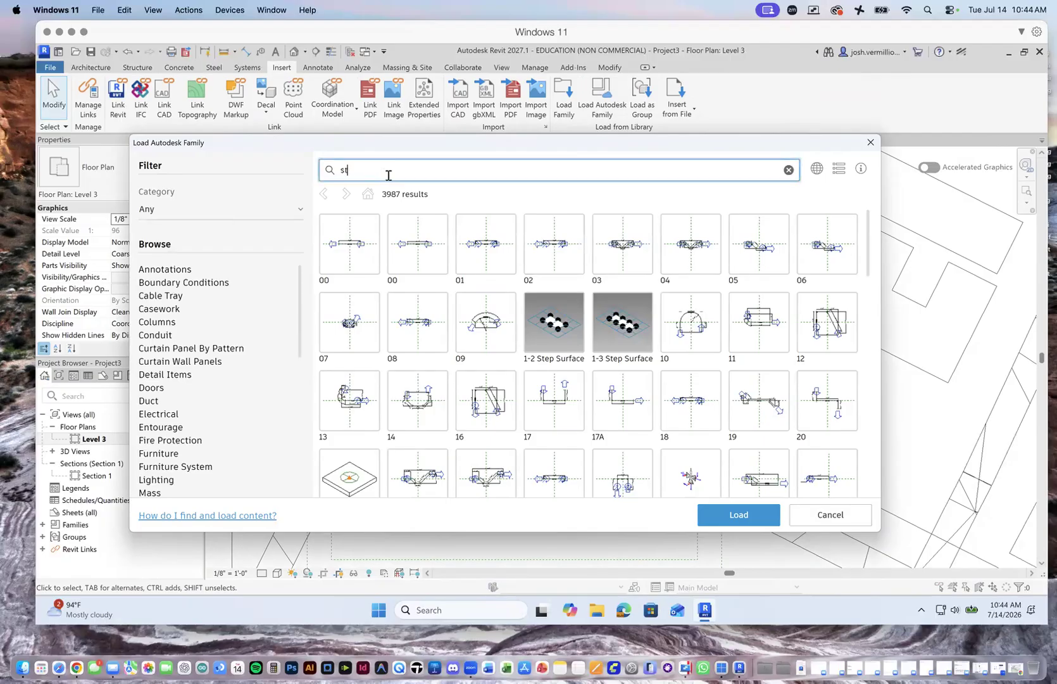
type("e")
key("BackSpace")
key("BackSpace")
key("BackSpace")
type("column")
key("Return")
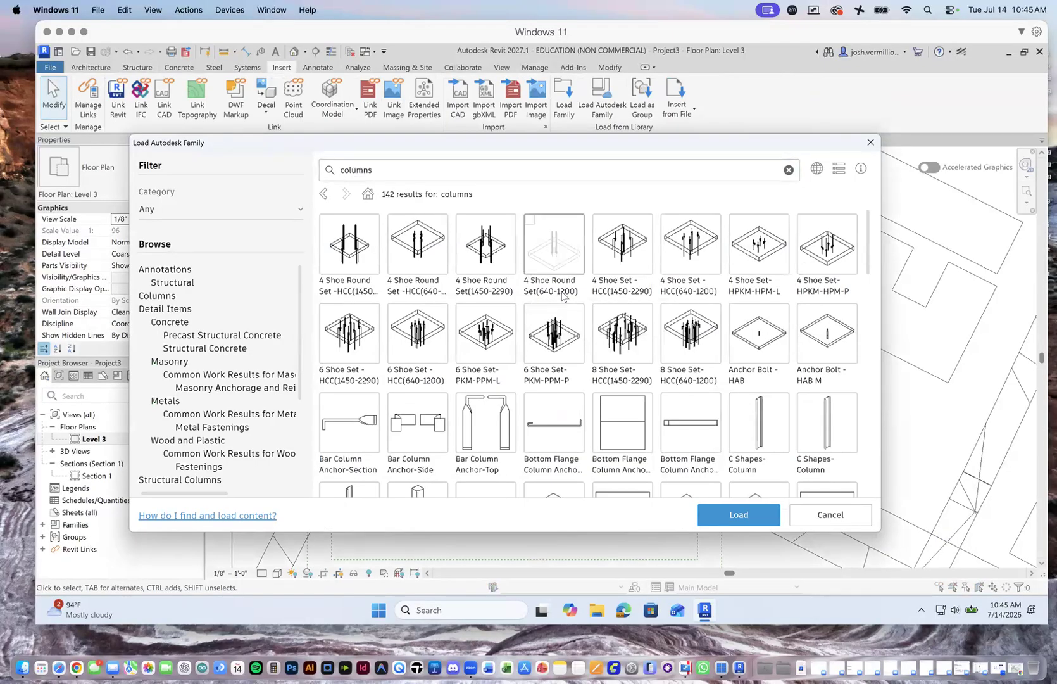
Select both W Shapes-Column families and the W-Wide Flange-Column family from the search results and load them.
scroll(692, 337, "down", 1)
scroll(691, 336, "down", 3)
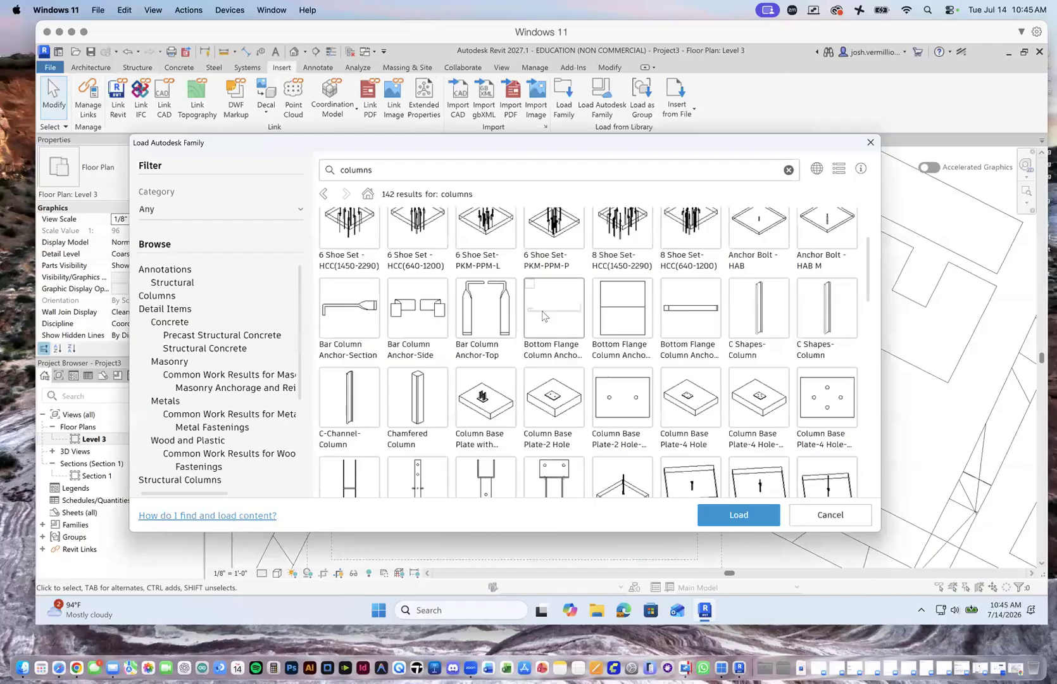
scroll(601, 354, "down", 4)
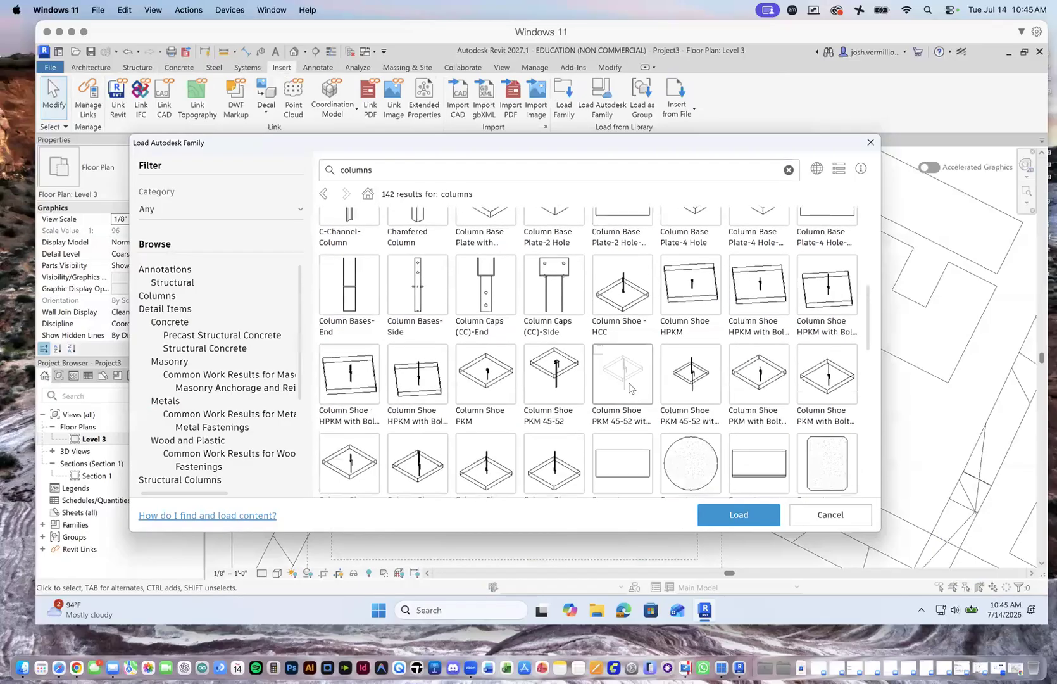
scroll(619, 383, "down", 1)
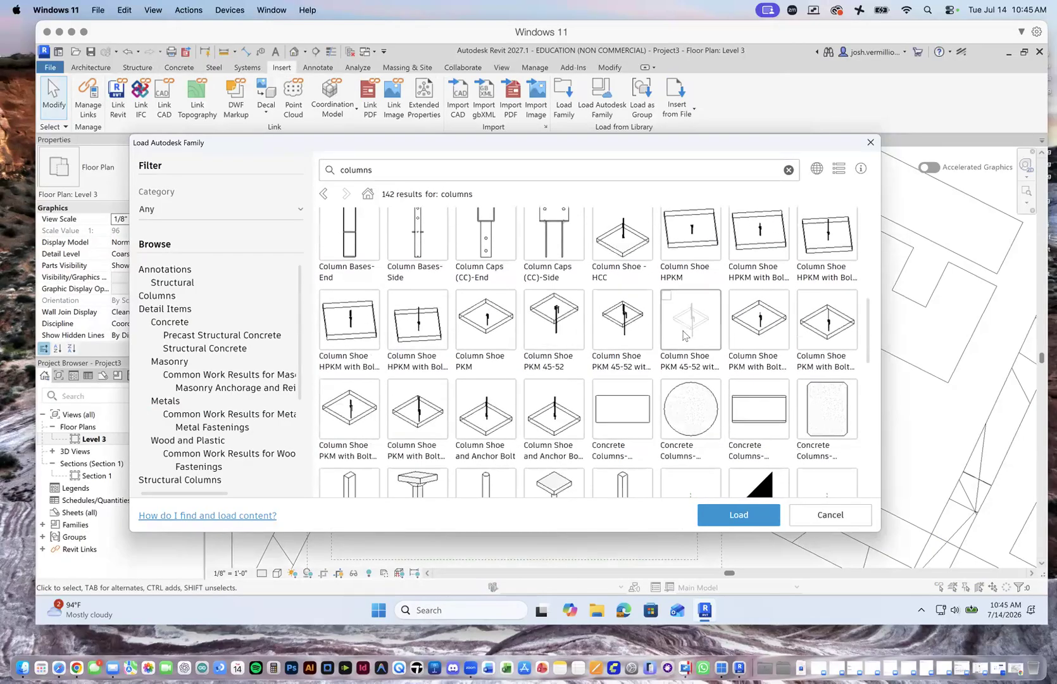
scroll(686, 338, "down", 3)
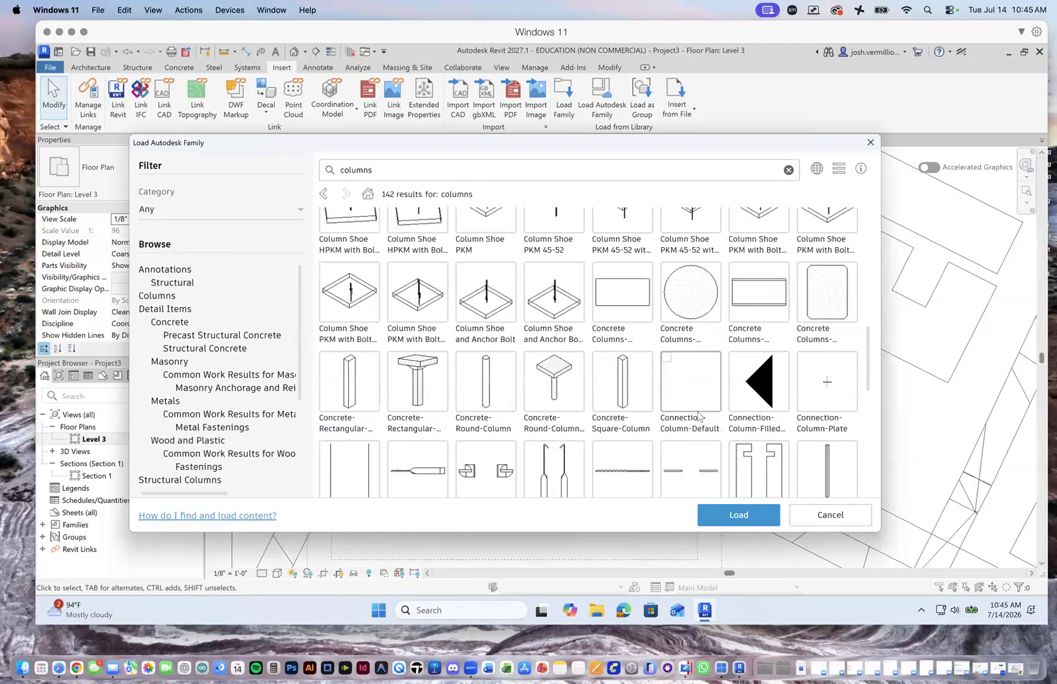
scroll(696, 367, "down", 3)
scroll(670, 374, "down", 2)
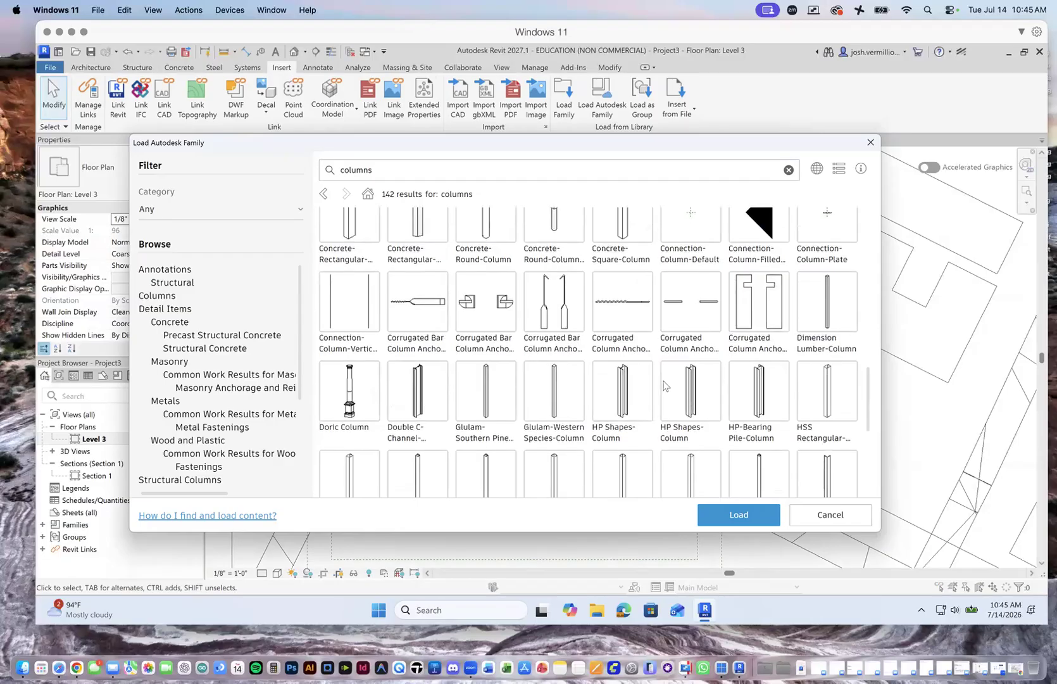
scroll(708, 379, "down", 3)
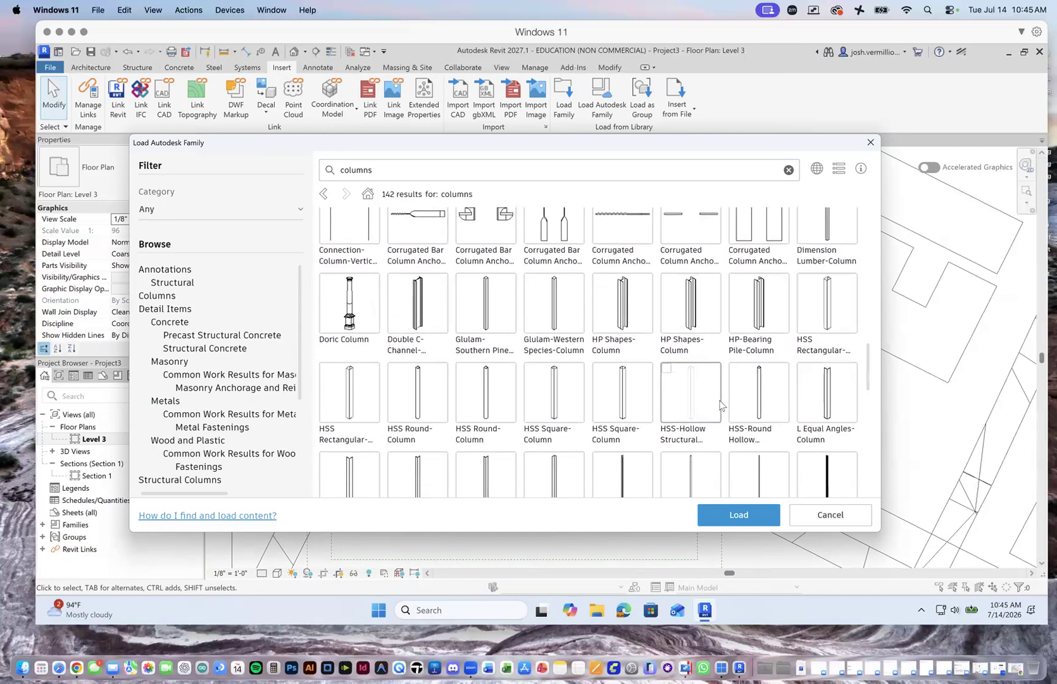
scroll(705, 390, "down", 5)
scroll(705, 389, "down", 10)
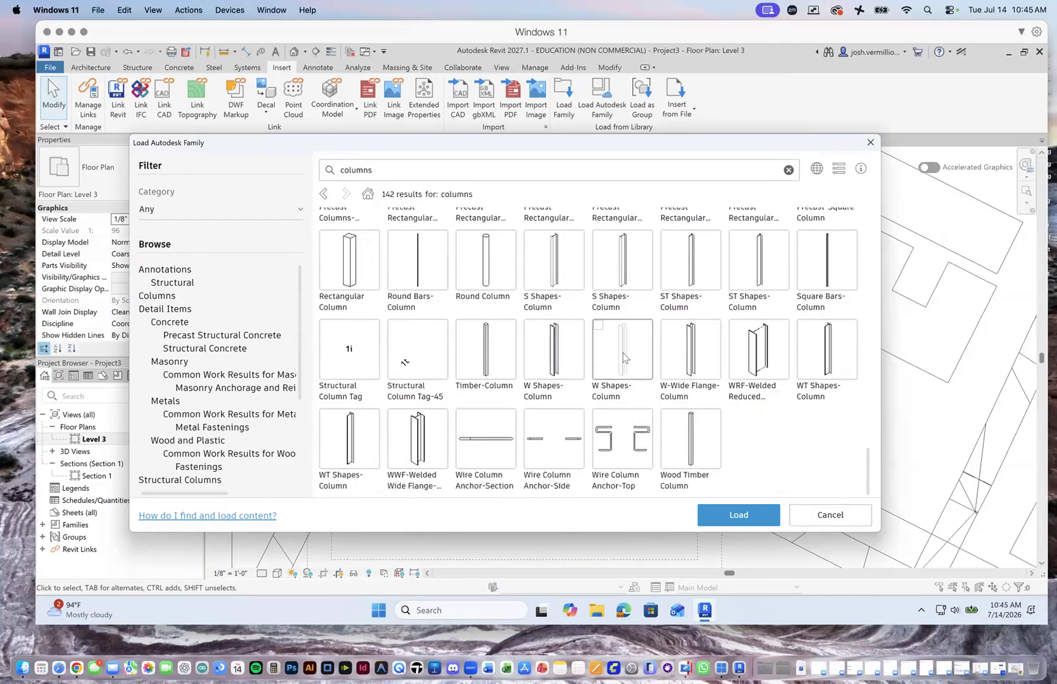
left_click(534, 332)
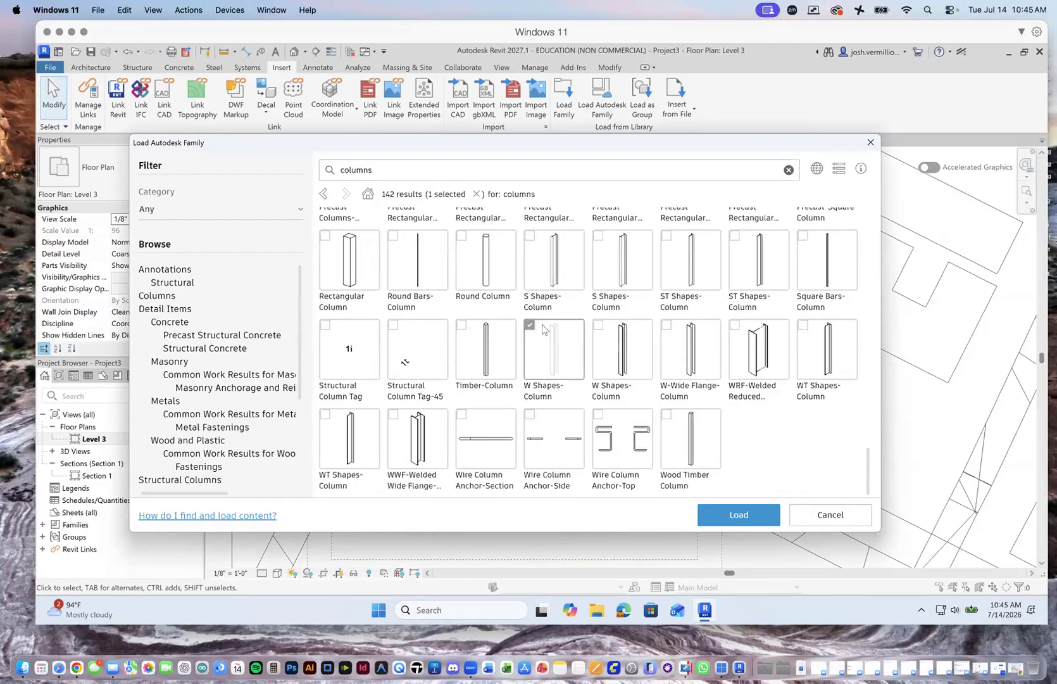
left_click(596, 323)
left_click(671, 326)
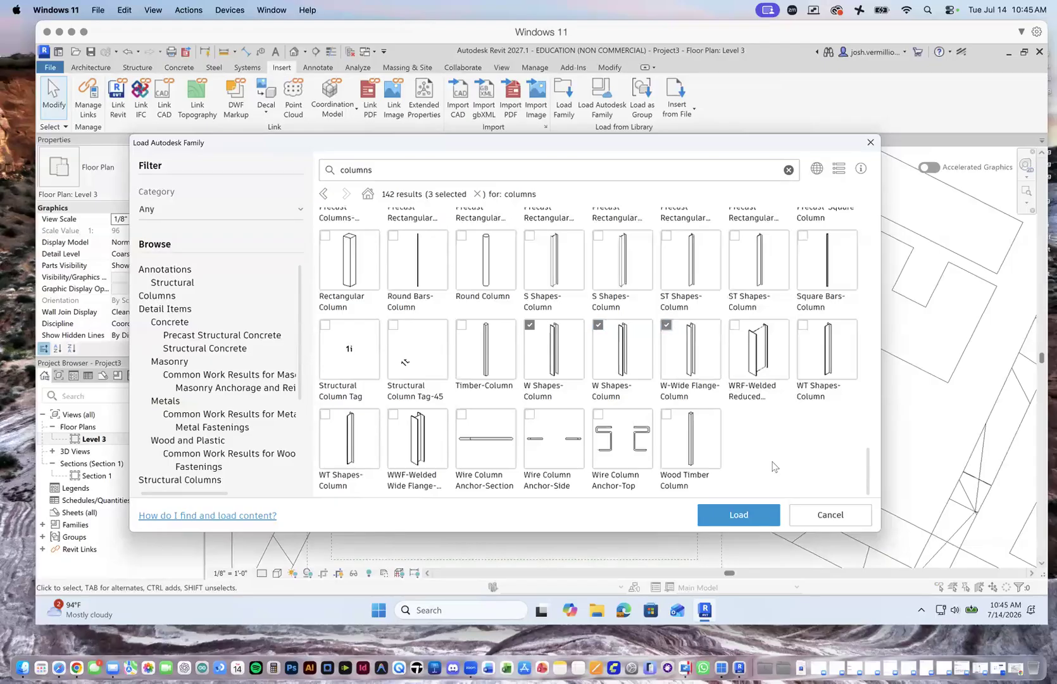
left_click(744, 515)
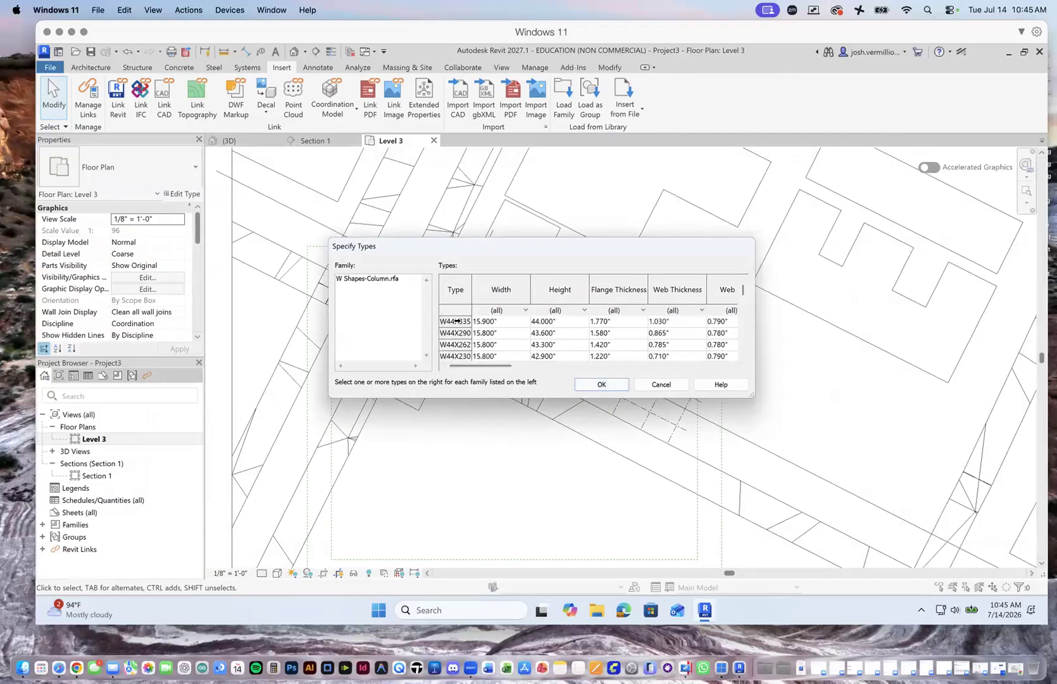
Specify the W44X335 type for the W Shapes-Column family and finish loading the W-Wide Flange-Column family.
left_click(528, 323)
left_click(380, 279)
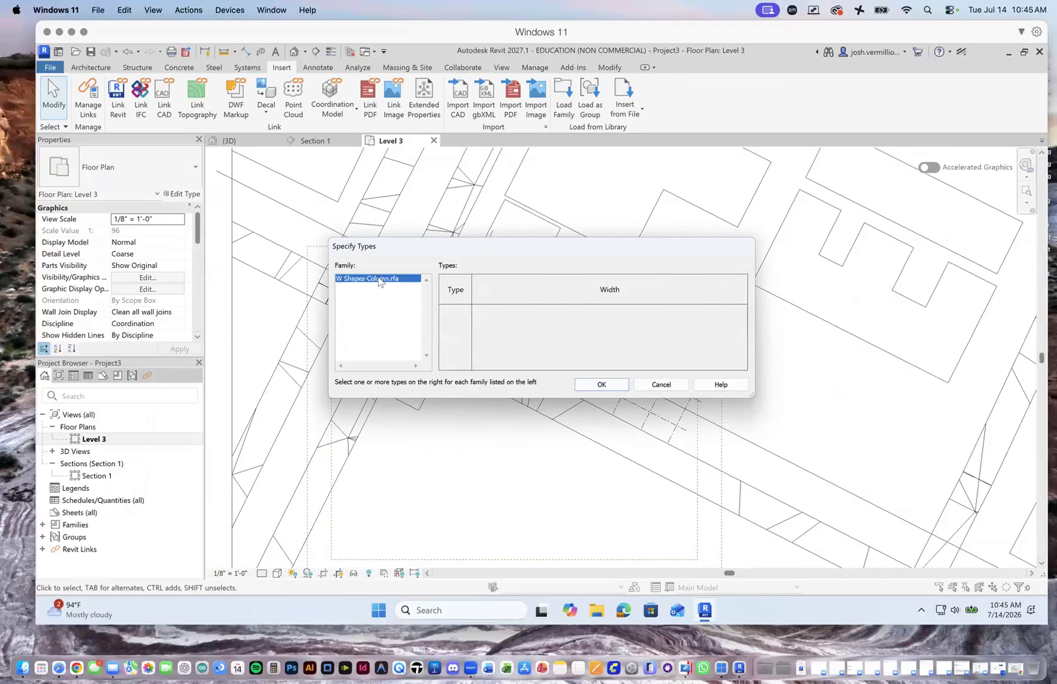
left_click(601, 384)
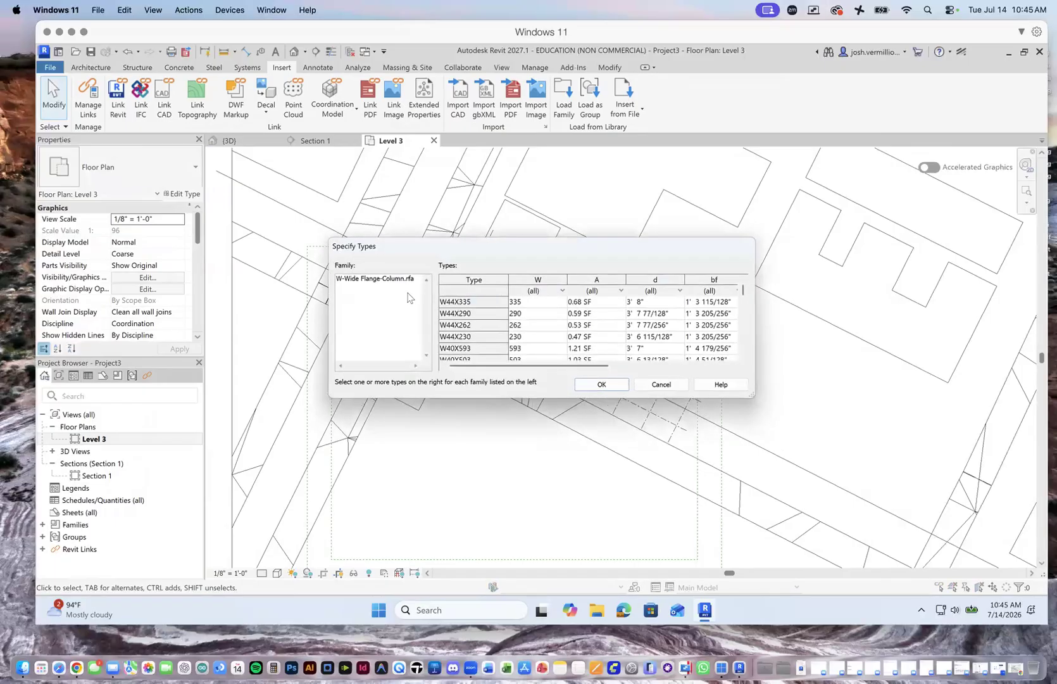
left_click(399, 279)
left_click(601, 384)
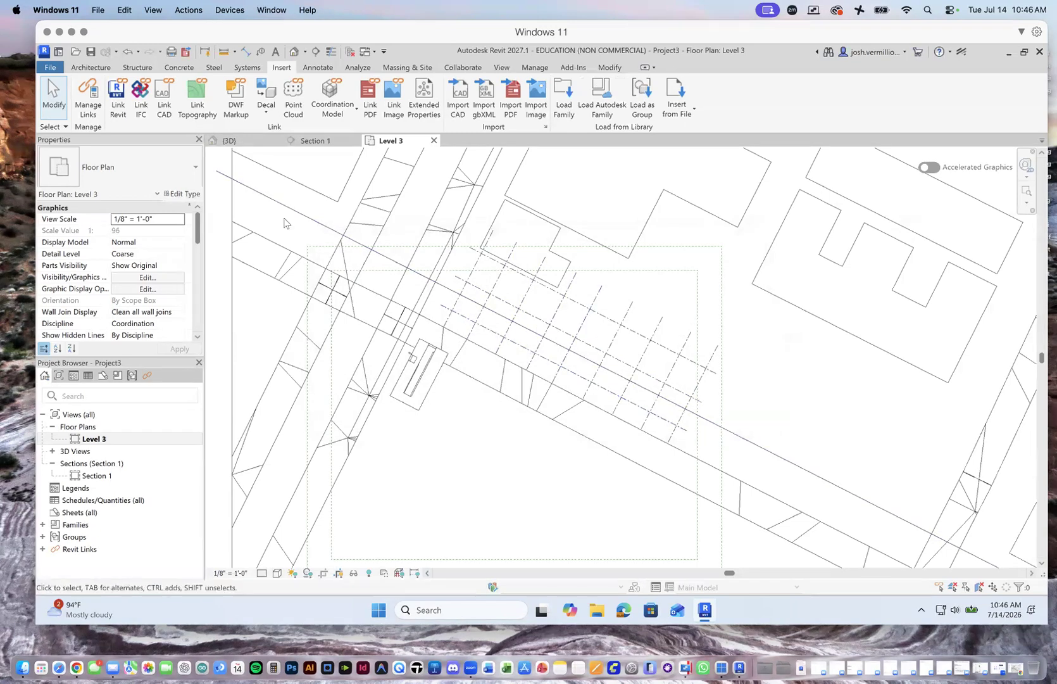
Start placing a structural column on Level 3 using the W-Wide Flange-Column type W10X33.
left_click(139, 69)
left_click(138, 96)
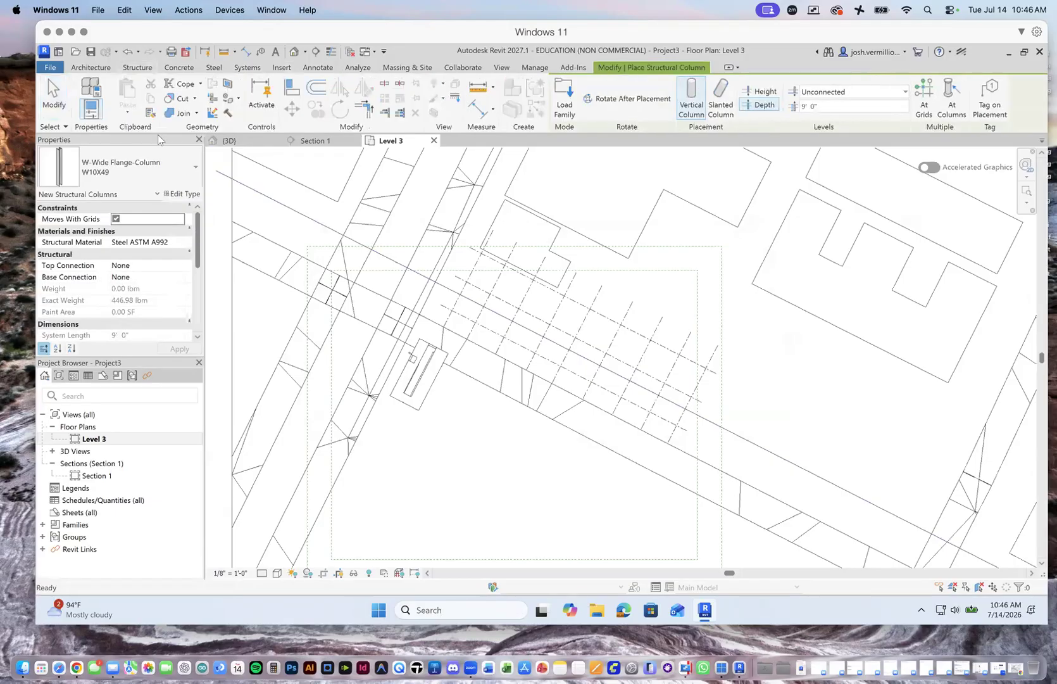
left_click(188, 167)
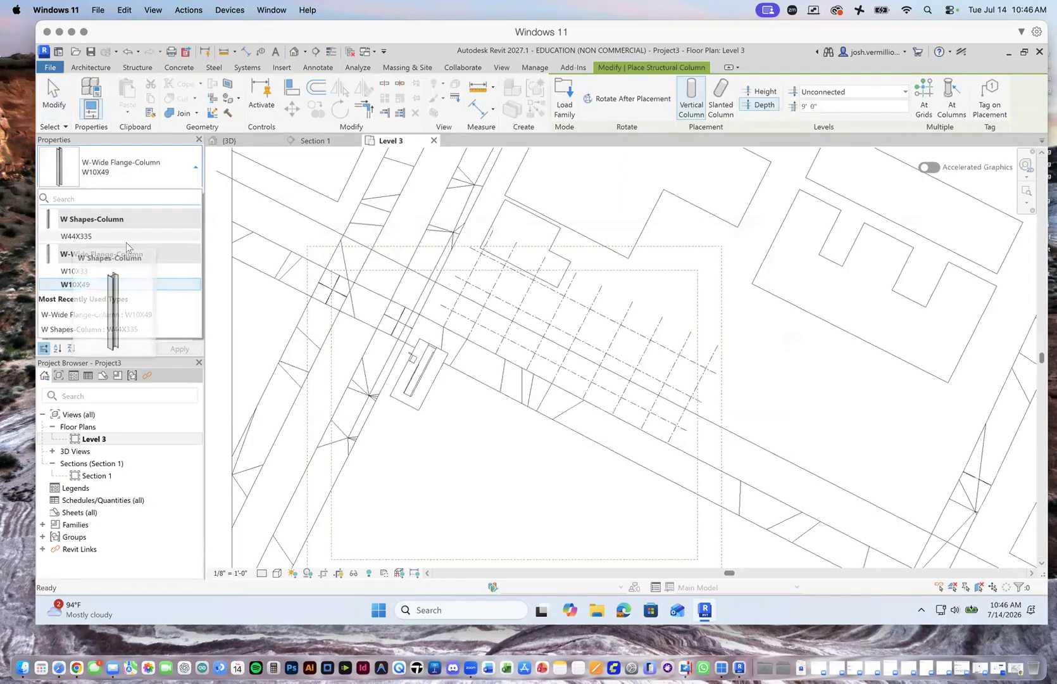
left_click(202, 223)
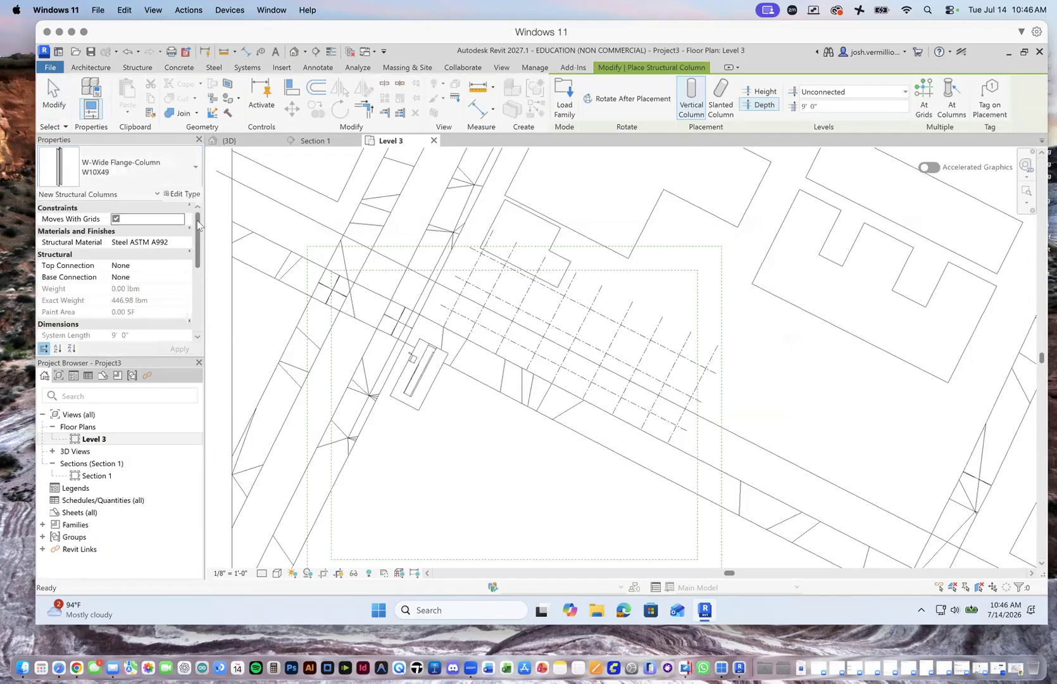
left_click(192, 166)
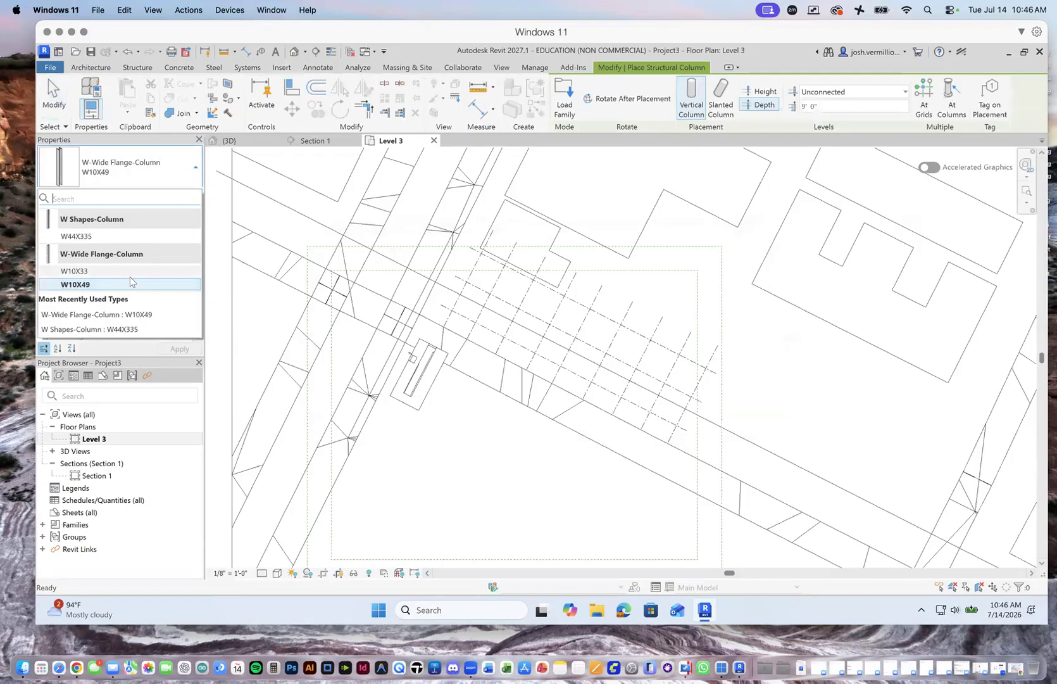
left_click(76, 271)
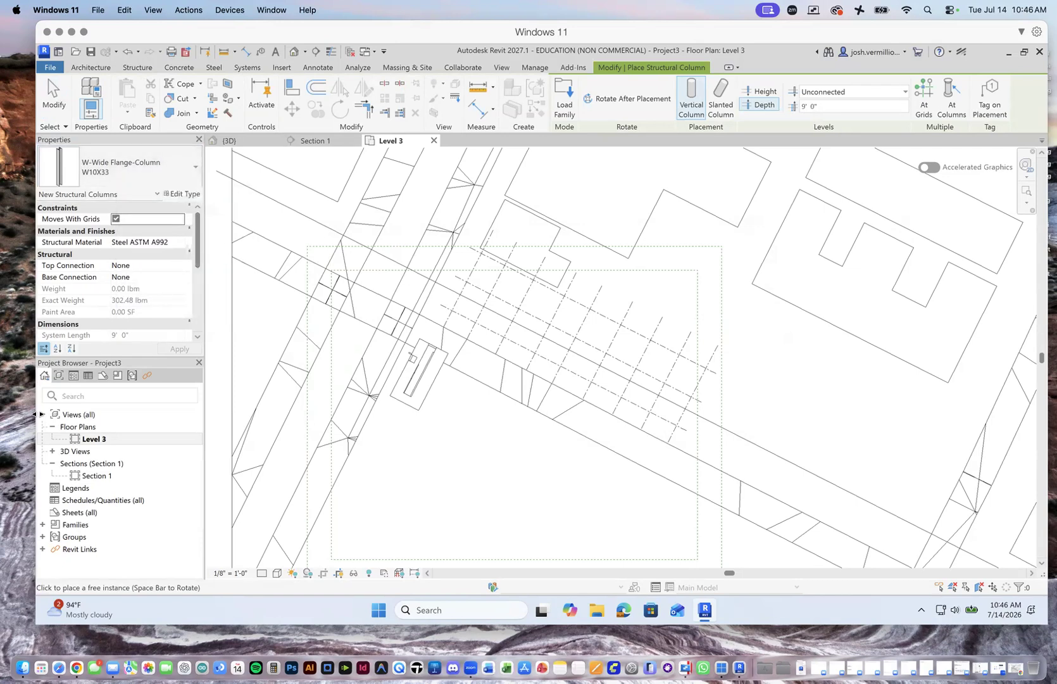
mouse_move(706, 186)
left_mouse_down()
mouse_move(680, 190)
mouse_move(755, 182)
mouse_move(725, 191)
mouse_move(728, 293)
left_mouse_up()
mouse_move(716, 190)
left_mouse_down()
mouse_move(721, 283)
mouse_move(680, 296)
mouse_move(762, 299)
mouse_move(742, 292)
left_mouse_up()
left_click_drag(763, 181, 786, 181)
left_click_drag(786, 296, 771, 298)
left_click_drag(774, 177, 783, 326)
left_click_drag(788, 285, 778, 314)
left_click_drag(801, 211, 804, 222)
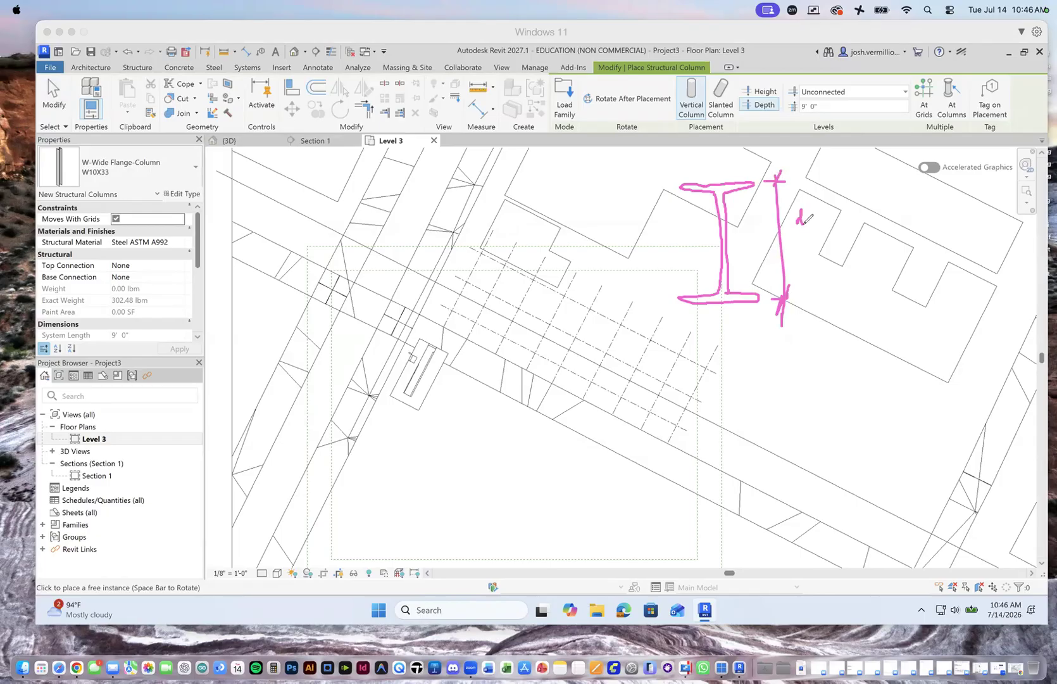
mouse_move(831, 260)
left_mouse_down()
mouse_move(842, 267)
mouse_move(849, 256)
left_mouse_up()
mouse_move(894, 260)
left_mouse_down()
mouse_move(933, 266)
mouse_move(870, 275)
mouse_move(881, 251)
mouse_move(876, 271)
left_mouse_up()
left_click(923, 274)
left_click(936, 274)
left_click_drag(871, 229, 918, 240)
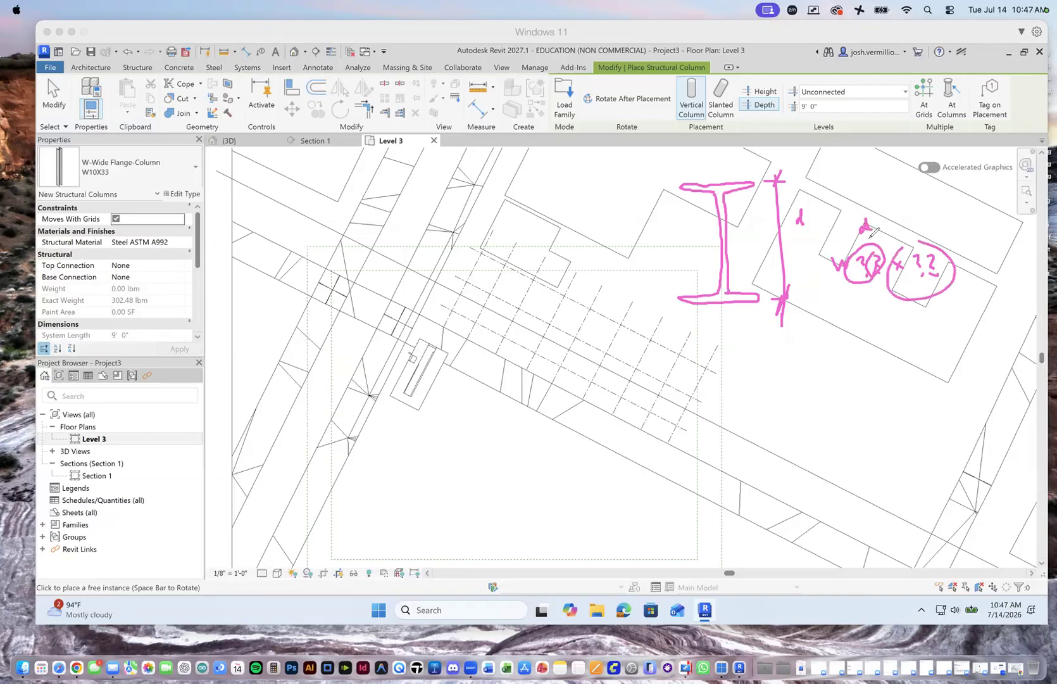
mouse_move(681, 184)
left_mouse_down()
mouse_move(728, 162)
mouse_move(784, 159)
mouse_move(763, 182)
left_mouse_up()
mouse_move(758, 287)
left_mouse_down()
mouse_move(791, 258)
mouse_move(780, 277)
mouse_move(686, 295)
mouse_move(718, 273)
mouse_move(745, 283)
mouse_move(755, 202)
left_mouse_up()
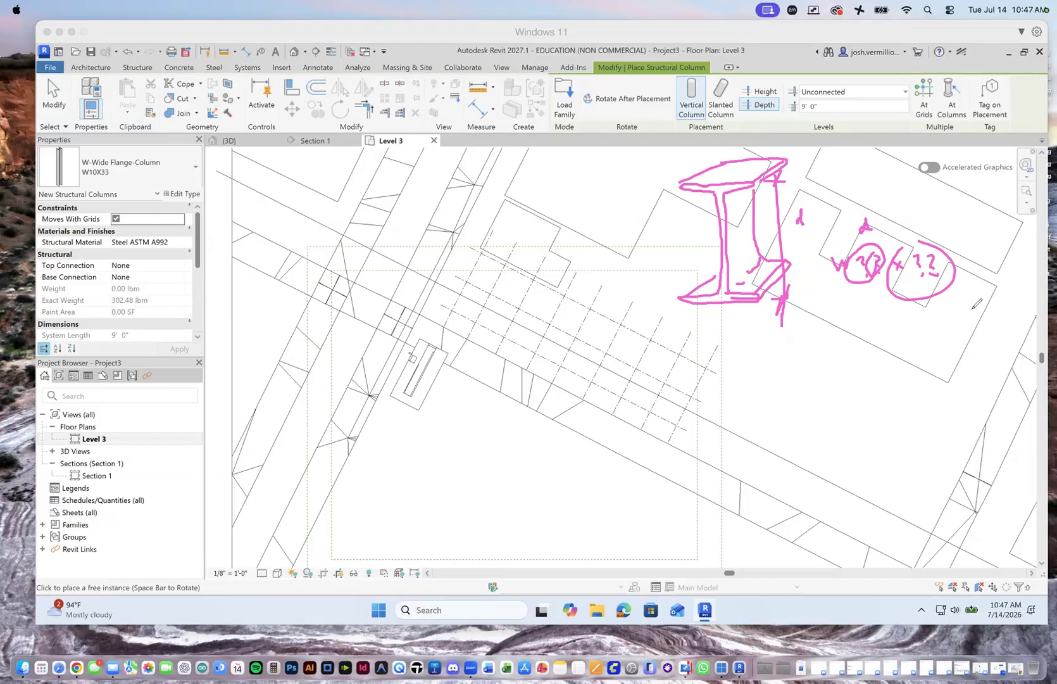
mouse_move(681, 188)
left_mouse_down()
mouse_move(702, 188)
mouse_move(718, 269)
left_mouse_up()
left_click_drag(729, 219, 729, 263)
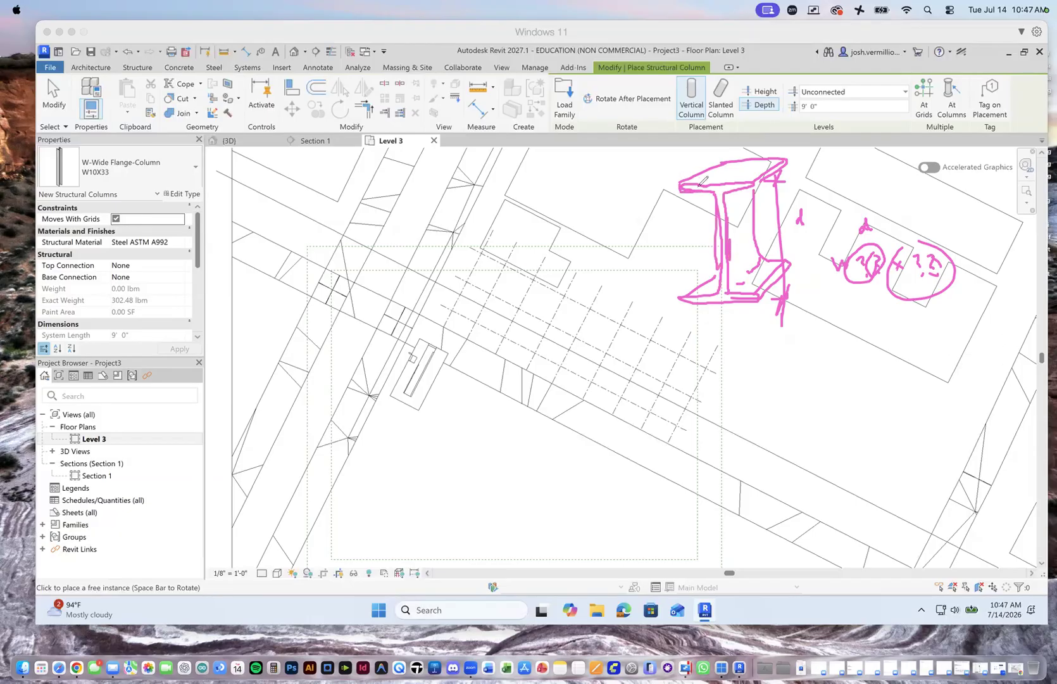
mouse_move(722, 182)
left_mouse_down()
mouse_move(763, 181)
mouse_move(756, 186)
left_mouse_up()
mouse_move(706, 291)
left_mouse_down()
mouse_move(684, 298)
mouse_move(763, 308)
mouse_move(716, 278)
left_mouse_up()
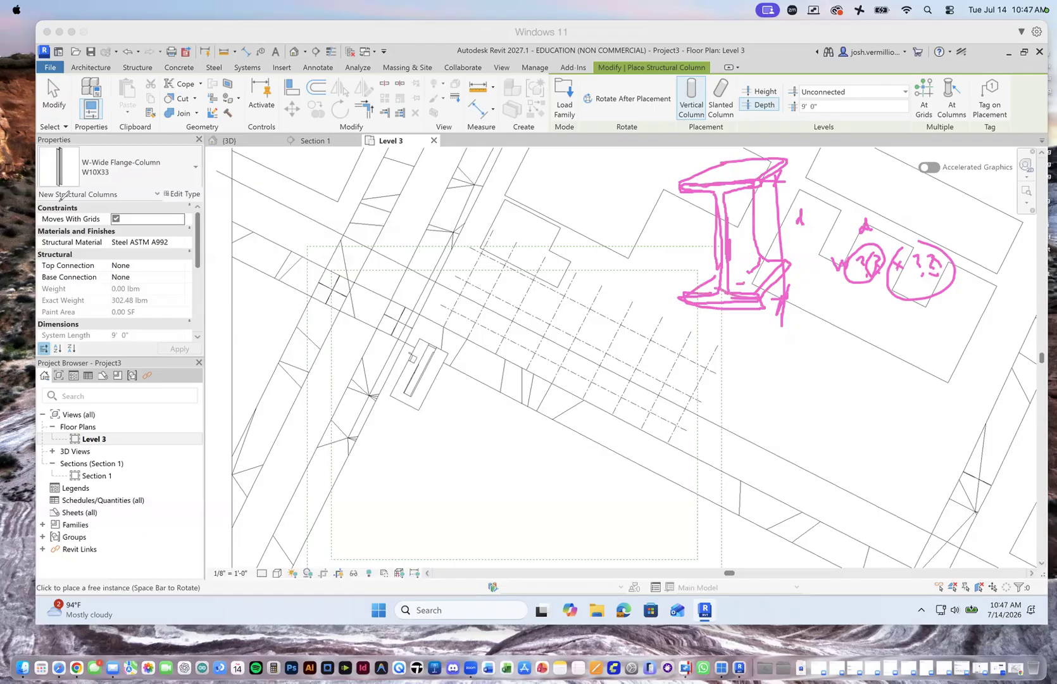
left_click(60, 418)
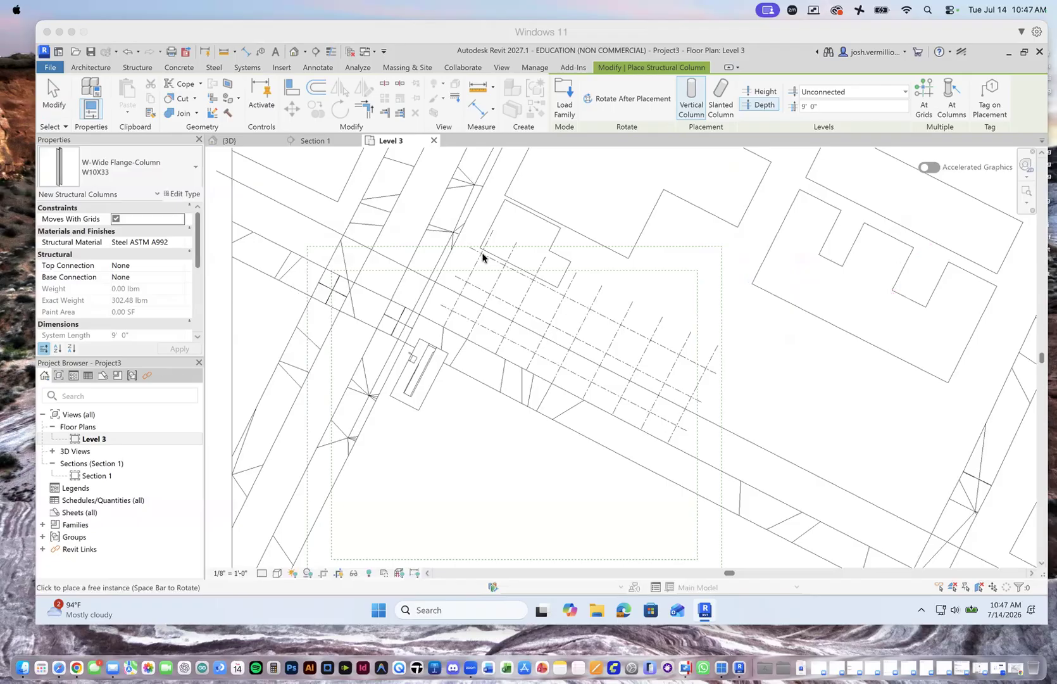
Place W10X33 columns in the Level 3 plan, including one at the intersection of grids 1 and 10.
left_click(671, 238)
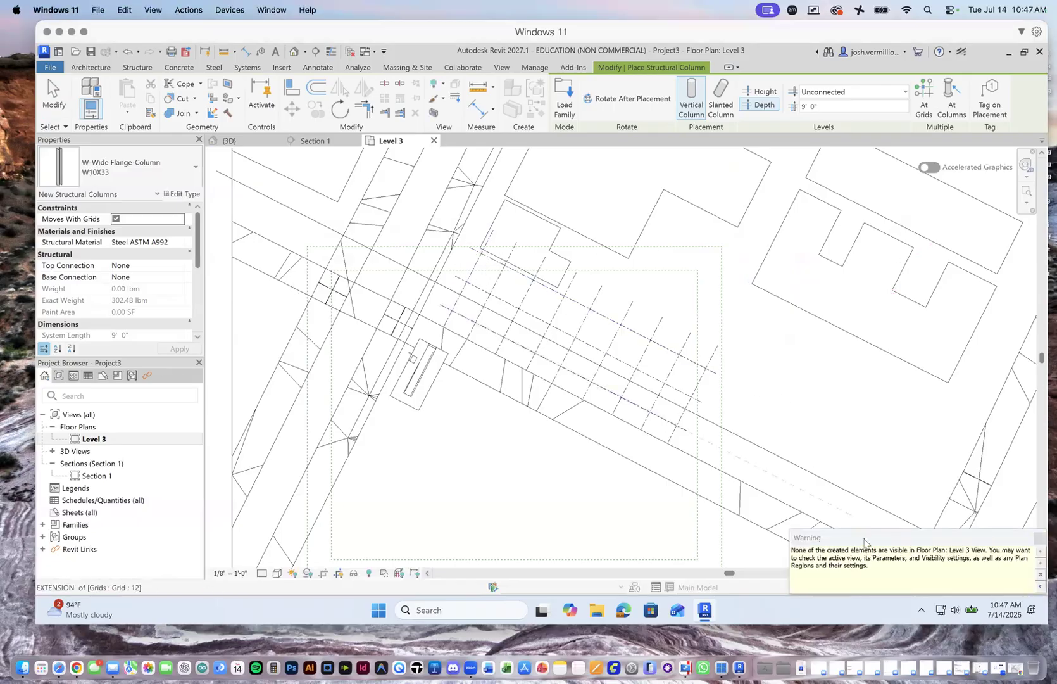
left_click(928, 471)
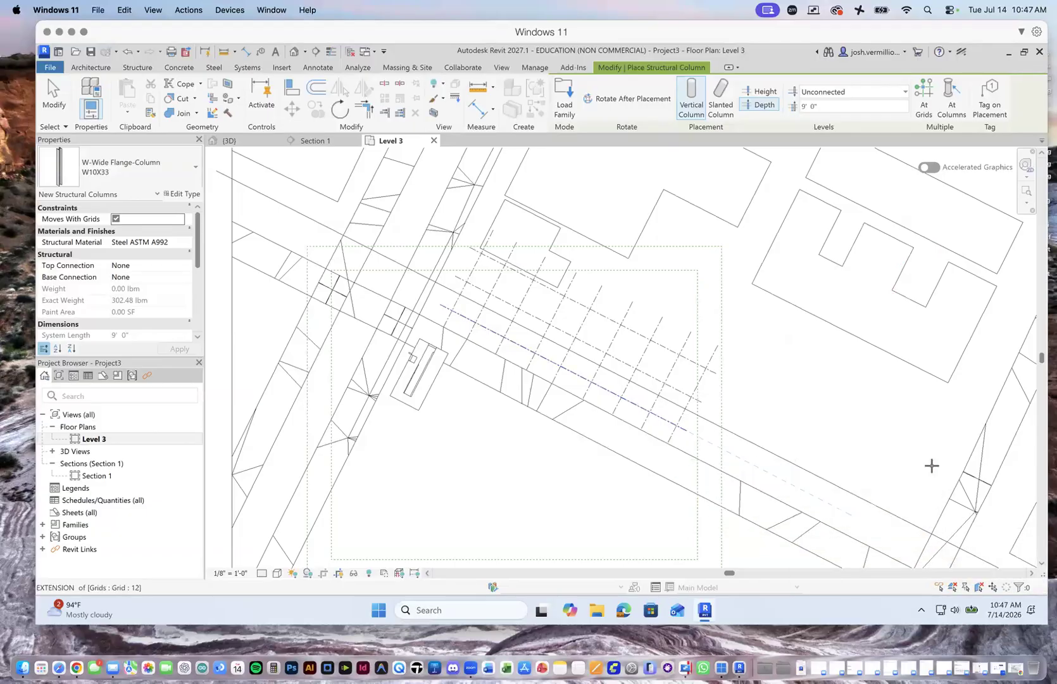
left_click_drag(198, 223, 198, 286)
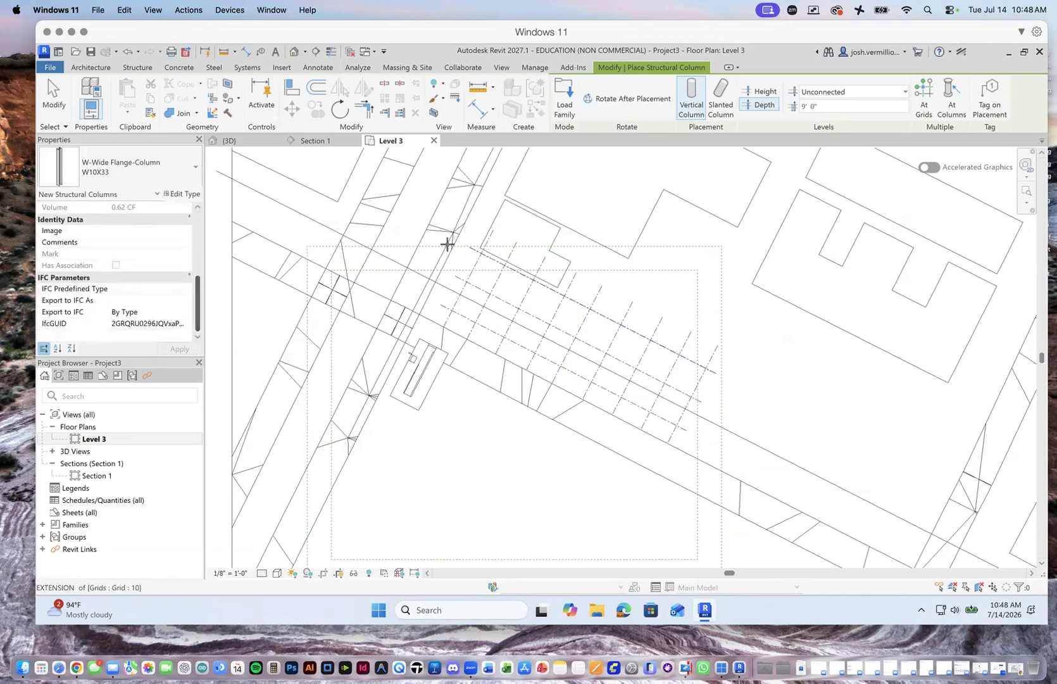
scroll(465, 262, "up", 6)
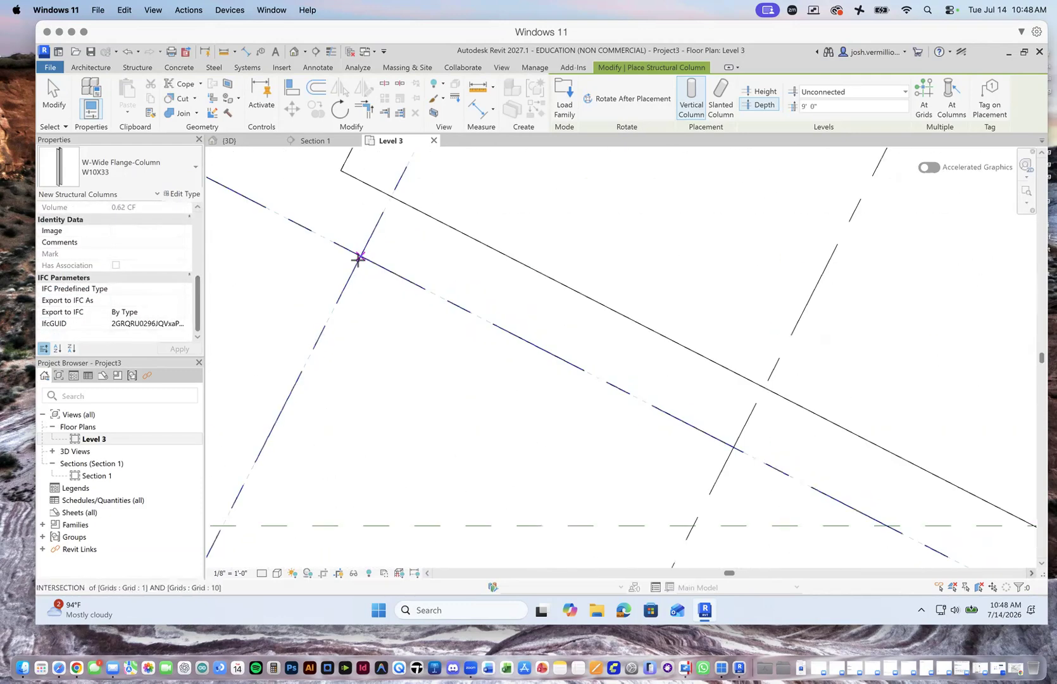
left_click(358, 258)
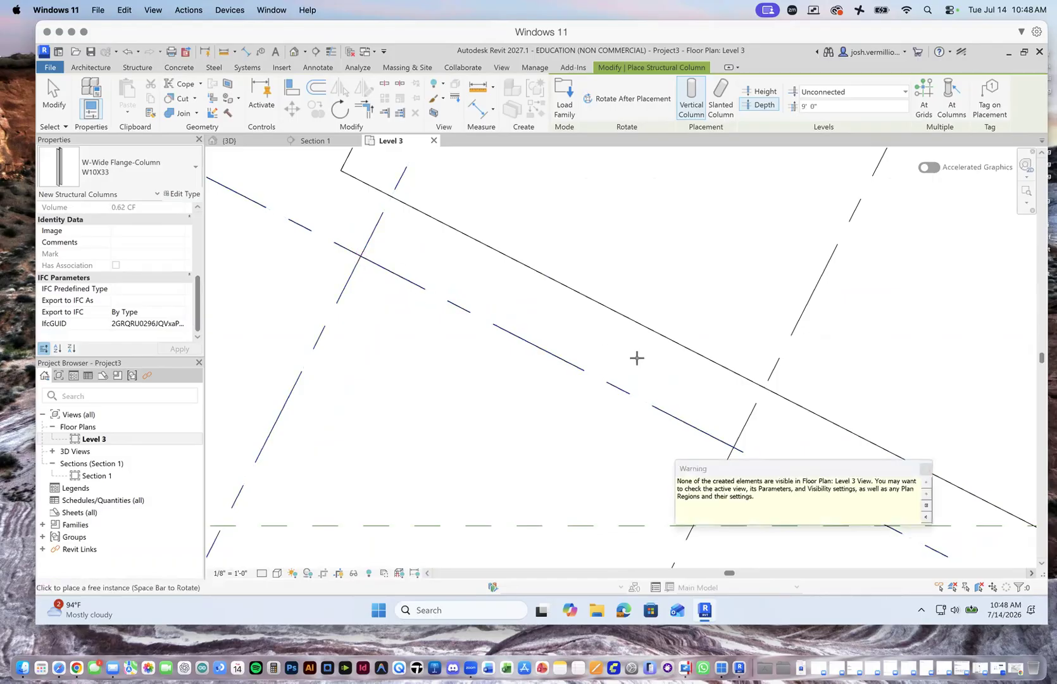
scroll(657, 378, "down", 2)
scroll(658, 379, "down", 1)
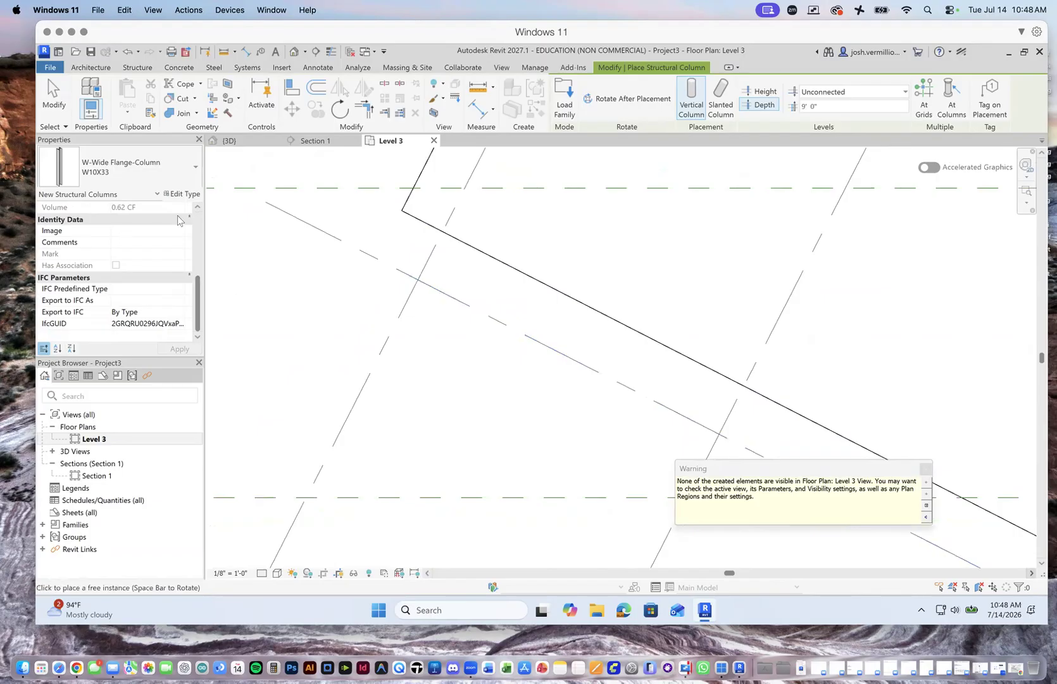
Review the new column's instance properties, including its Top Connection and Base Connection options.
left_click_drag(195, 281, 203, 226)
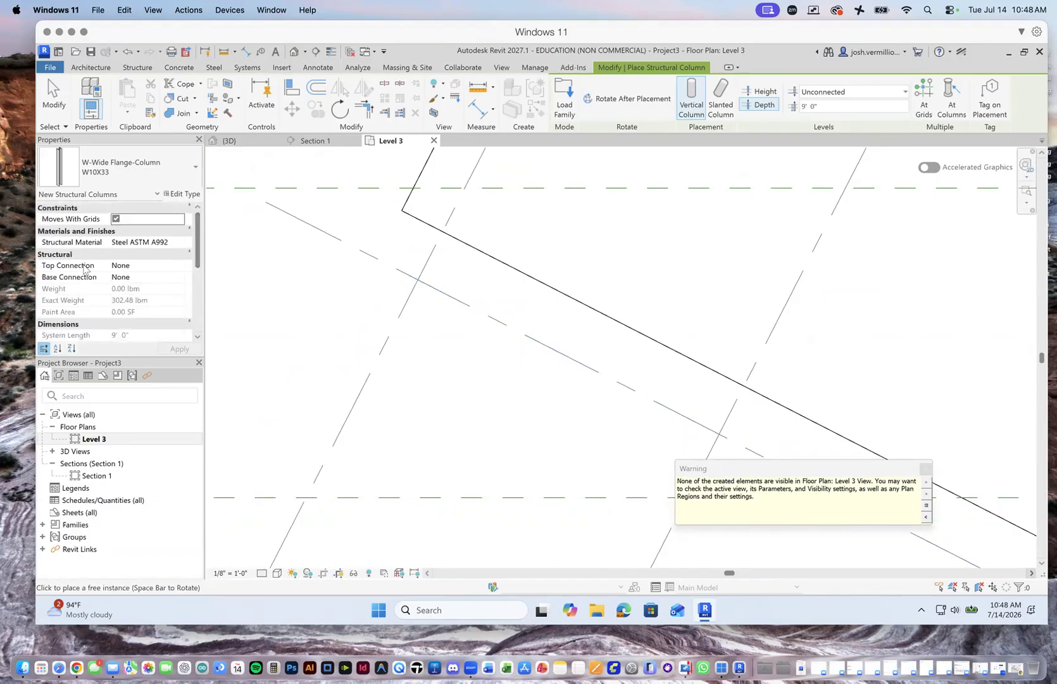
left_click(121, 276)
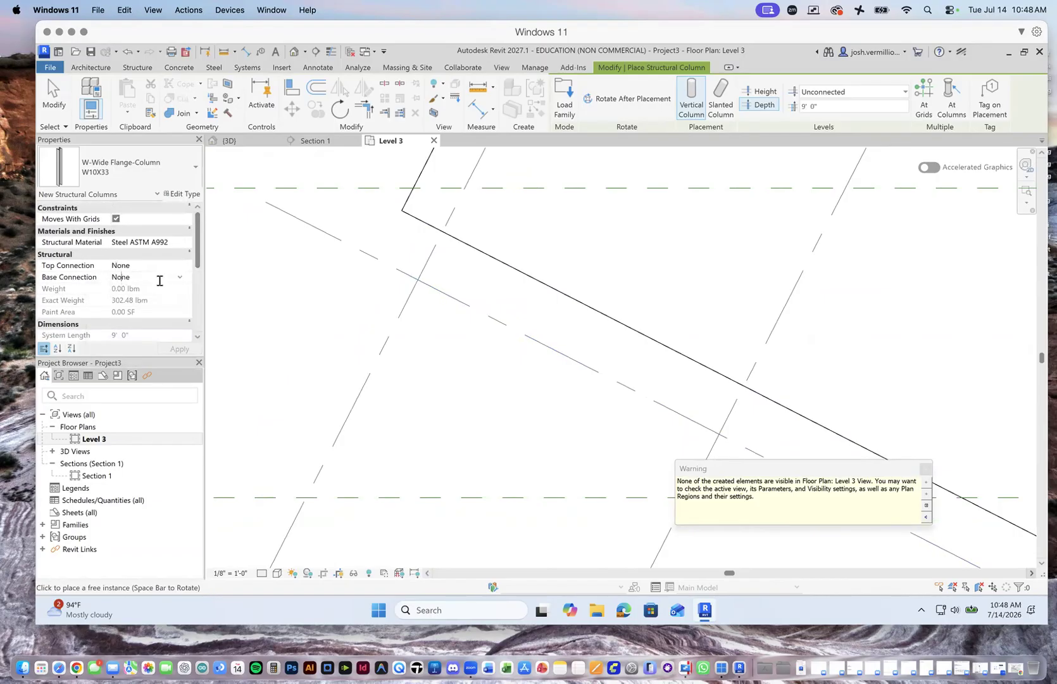
left_click(179, 277)
left_click(180, 276)
left_click(179, 269)
left_click(95, 271)
left_click_drag(197, 241, 201, 211)
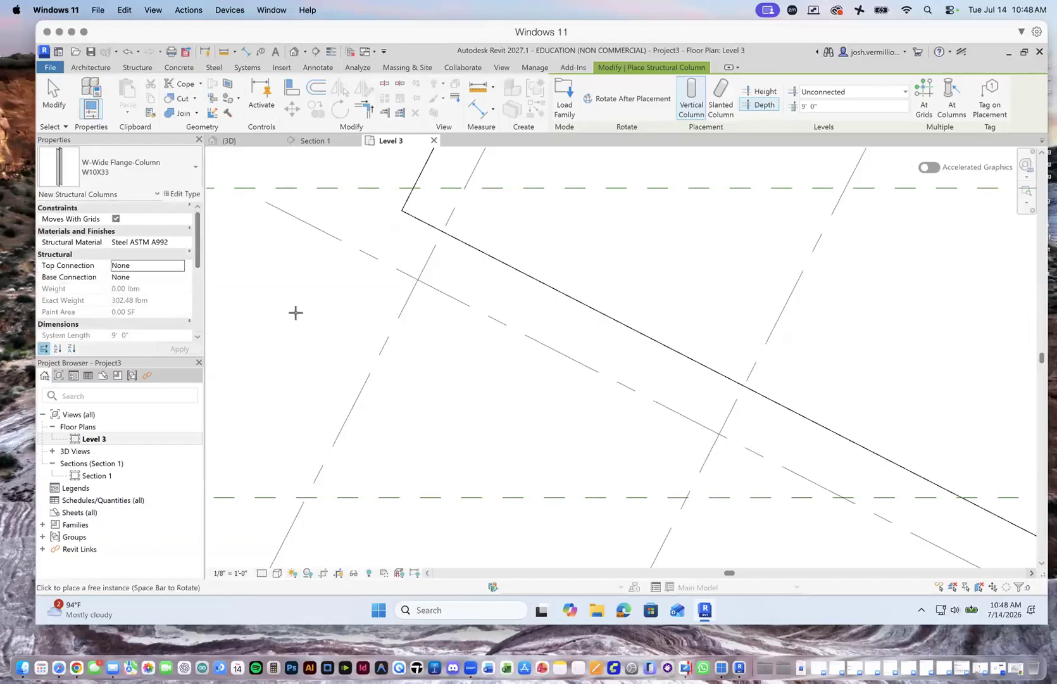
Try to set the column's depth constraint to Level 2 and then to Level 3 instead of Unconnected.
scroll(389, 346, "down", 4)
scroll(389, 346, "down", 3)
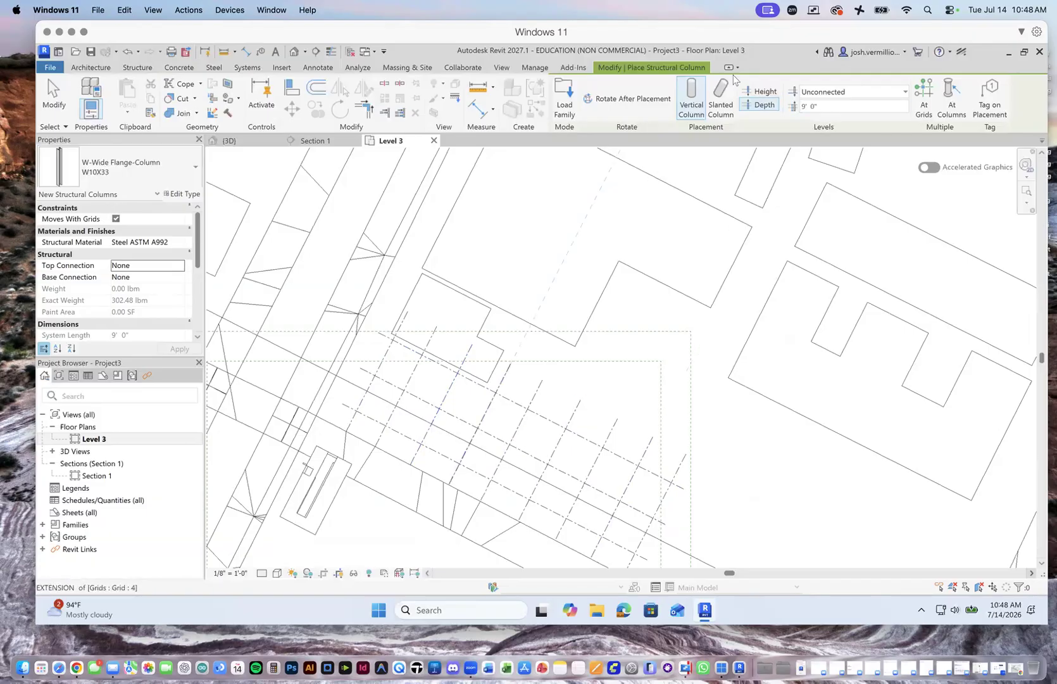
left_click(904, 91)
left_click(822, 105)
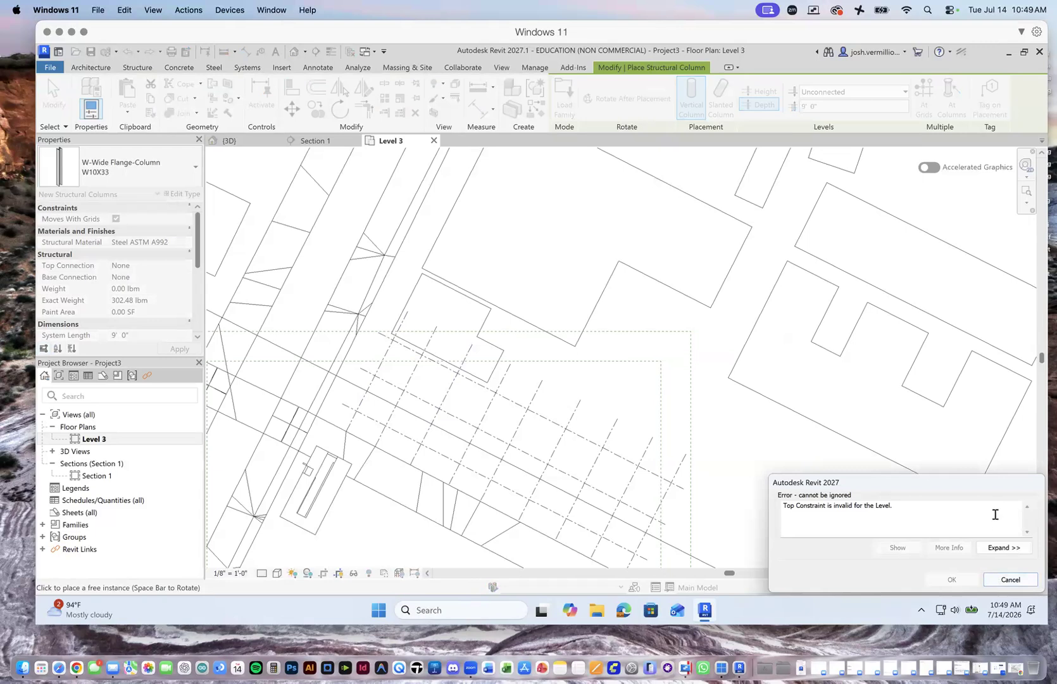
left_click(988, 579)
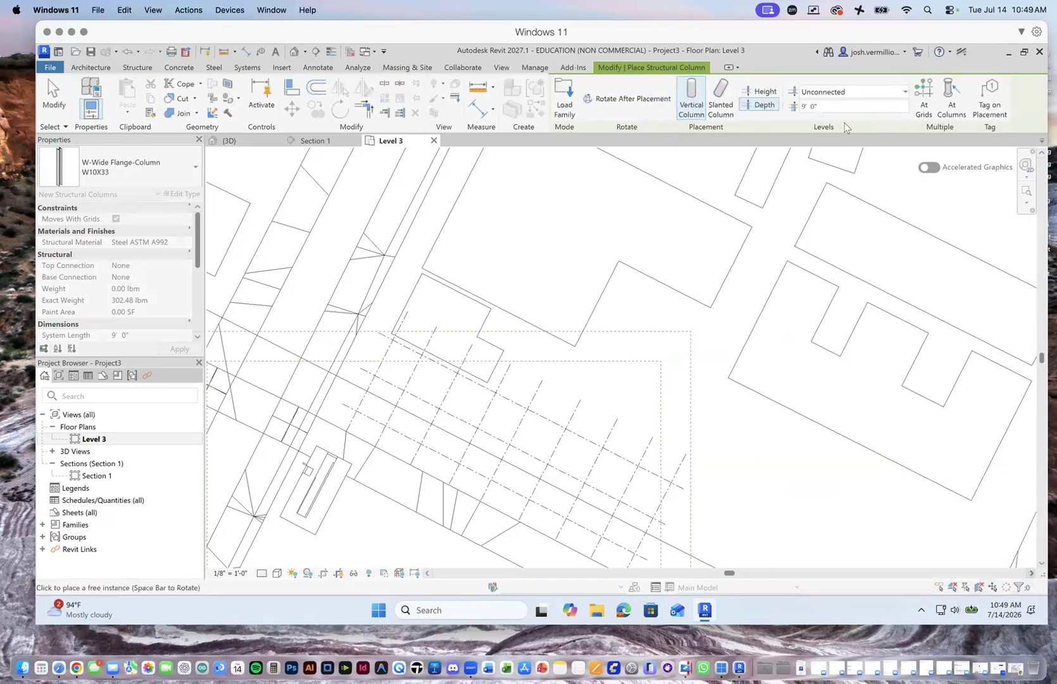
left_click(905, 91)
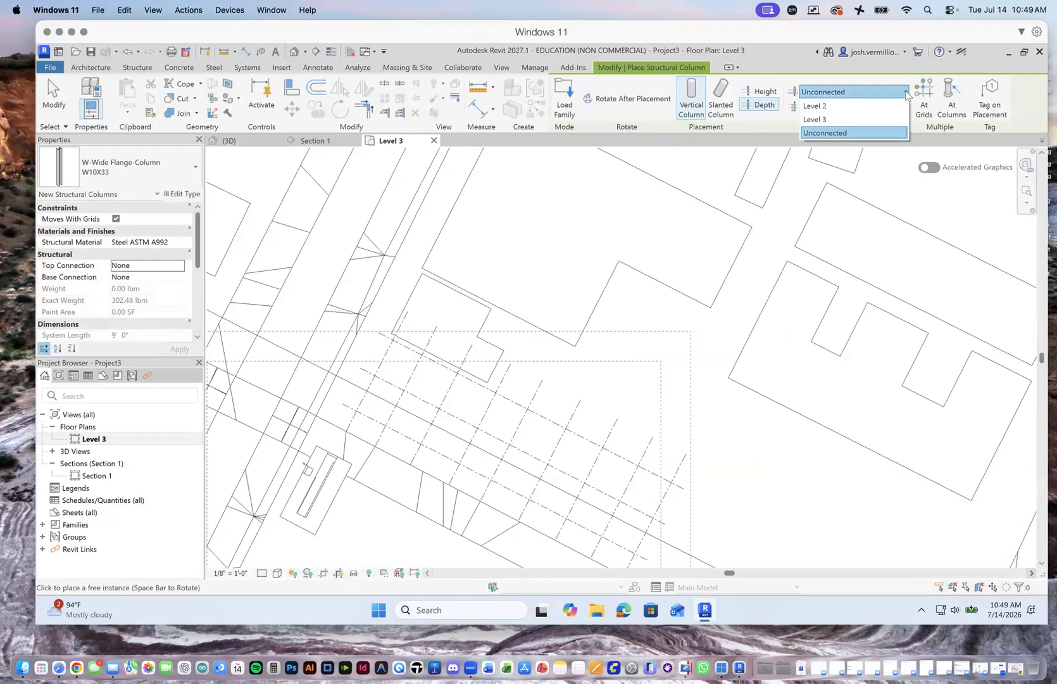
left_click(866, 120)
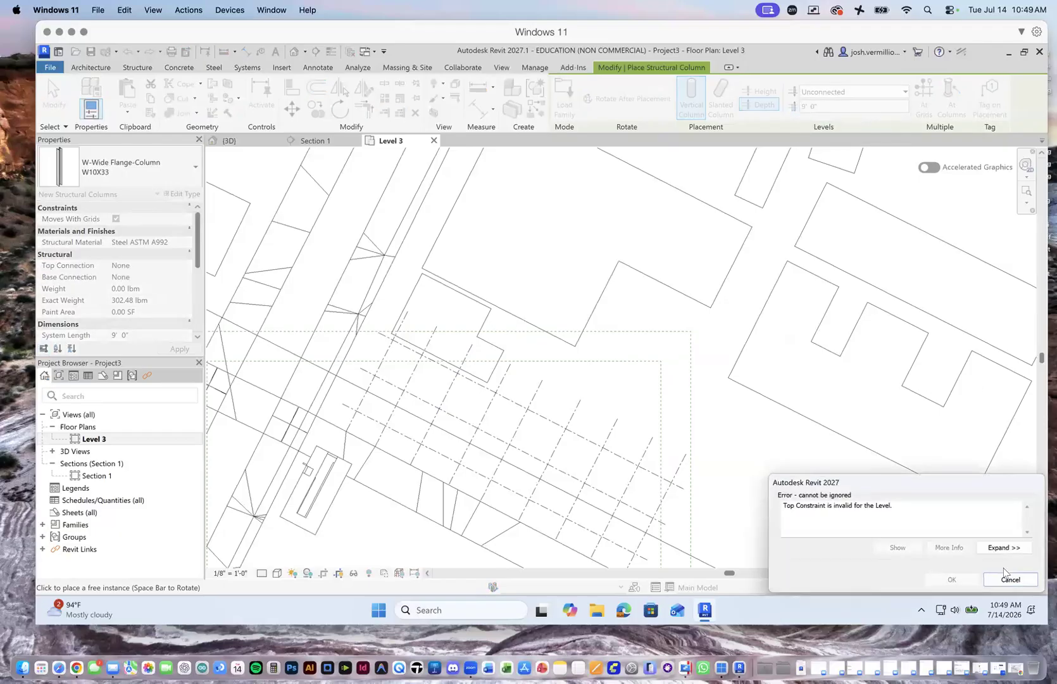
left_click(998, 580)
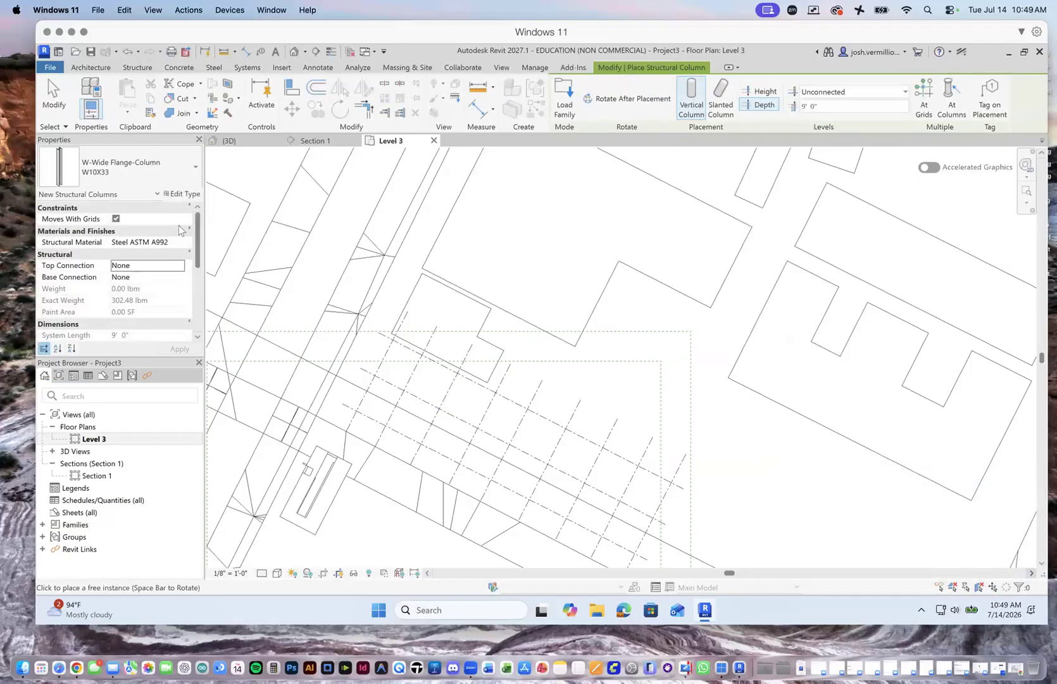
Open the Section 1 view, accept picking a work plane, and examine the levels relative to the linked city model.
left_click(323, 140)
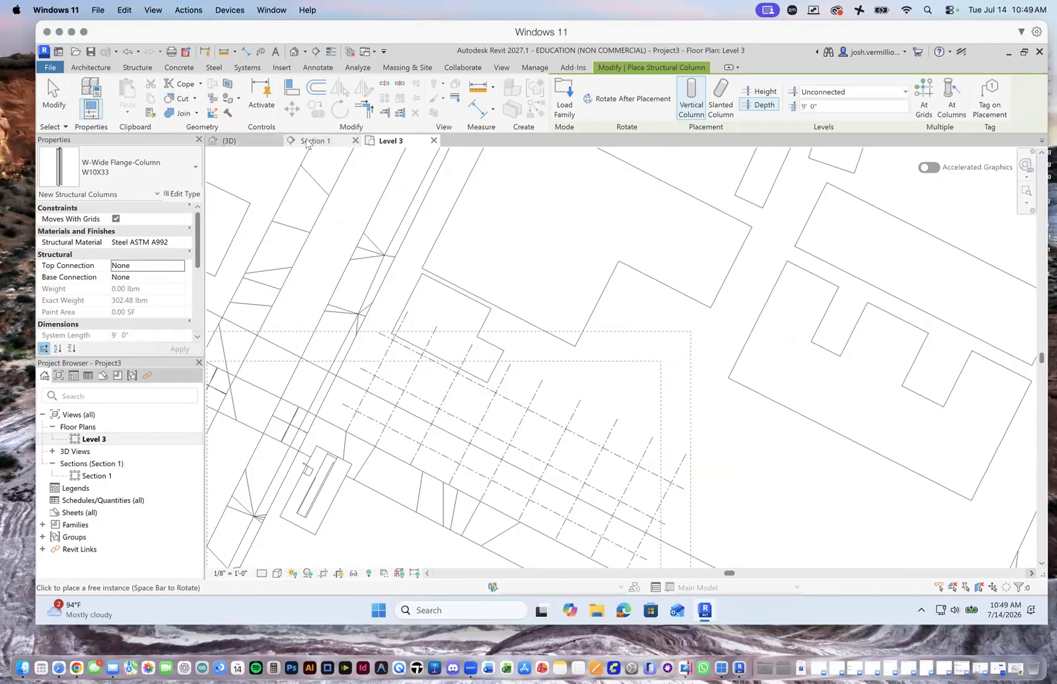
left_click(595, 314)
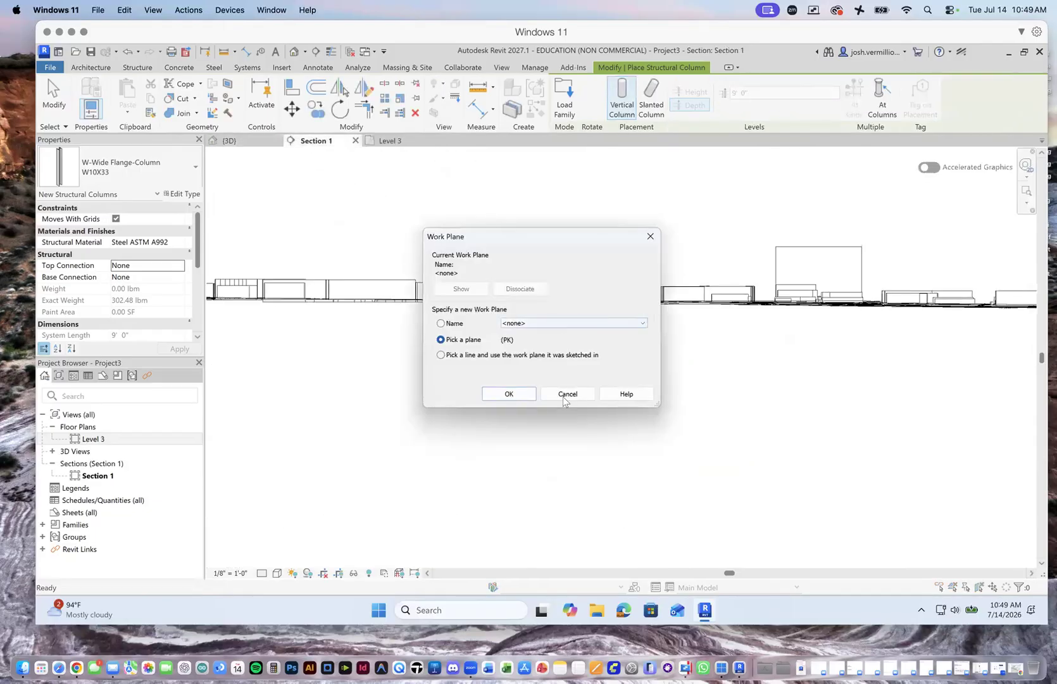
left_click(508, 394)
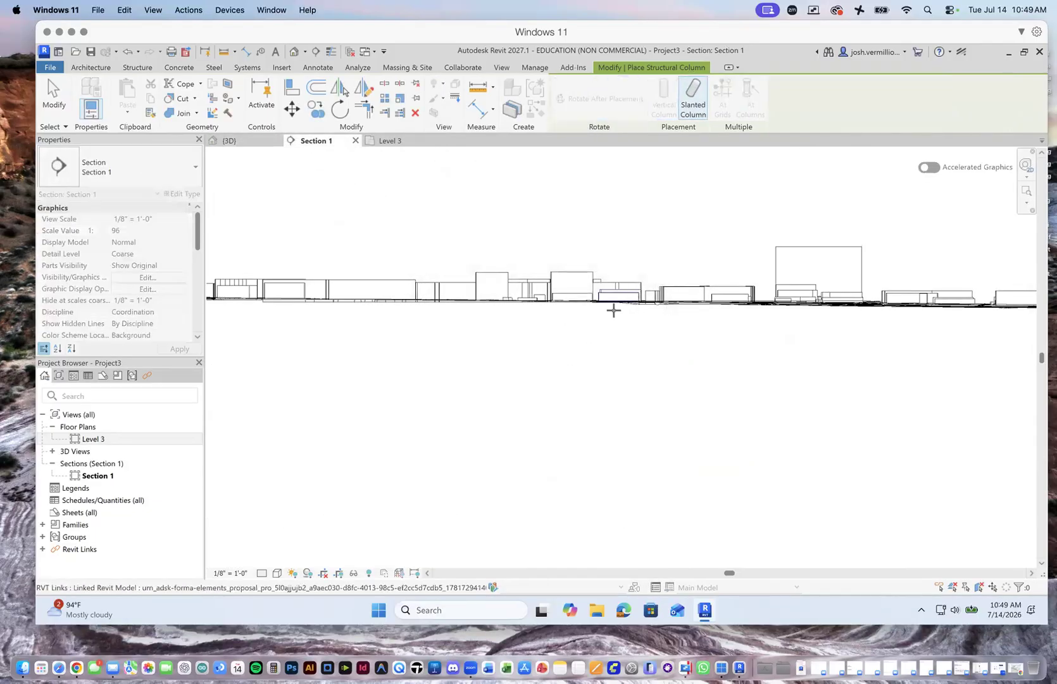
scroll(606, 317, "down", 3)
scroll(605, 320, "down", 1)
scroll(651, 441, "up", 7)
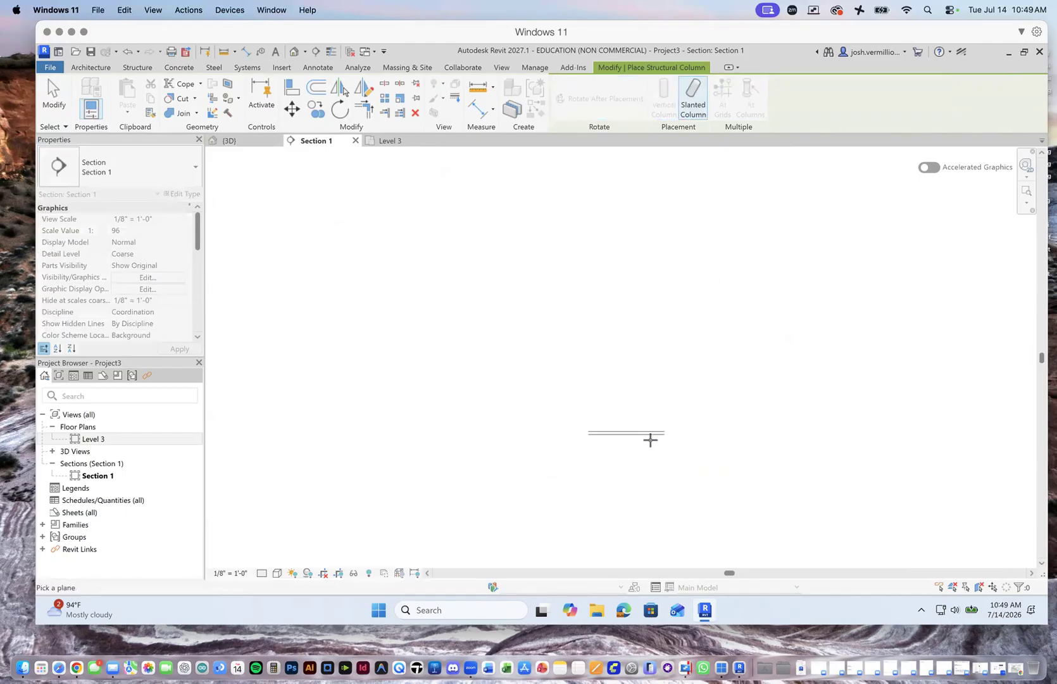
scroll(650, 429, "up", 3)
scroll(650, 405, "down", 6)
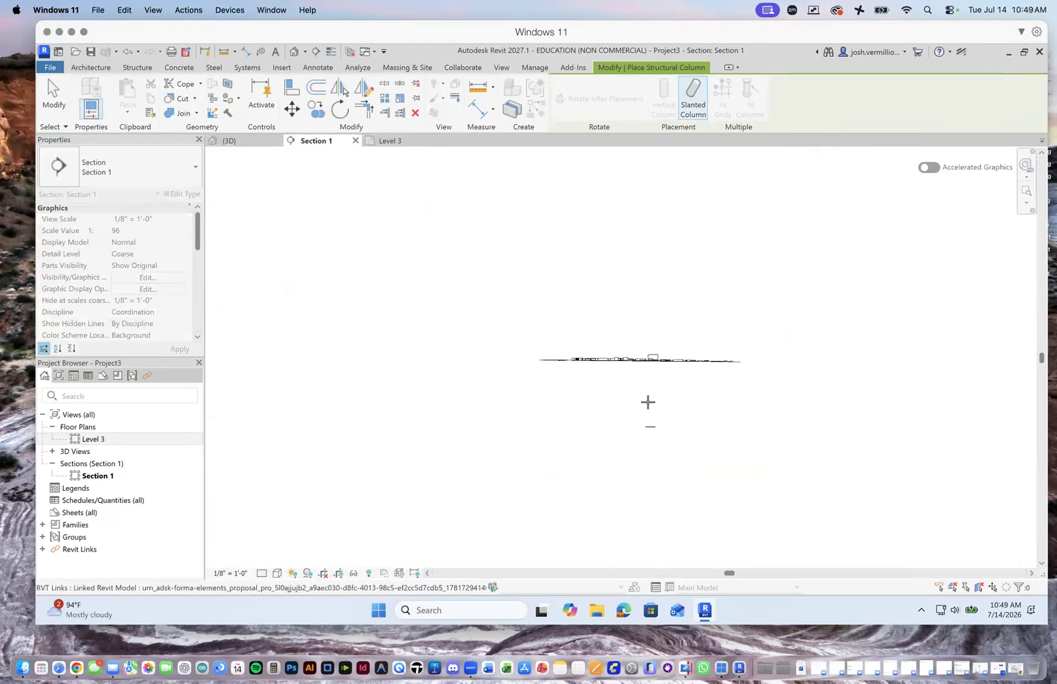
scroll(654, 359, "up", 5)
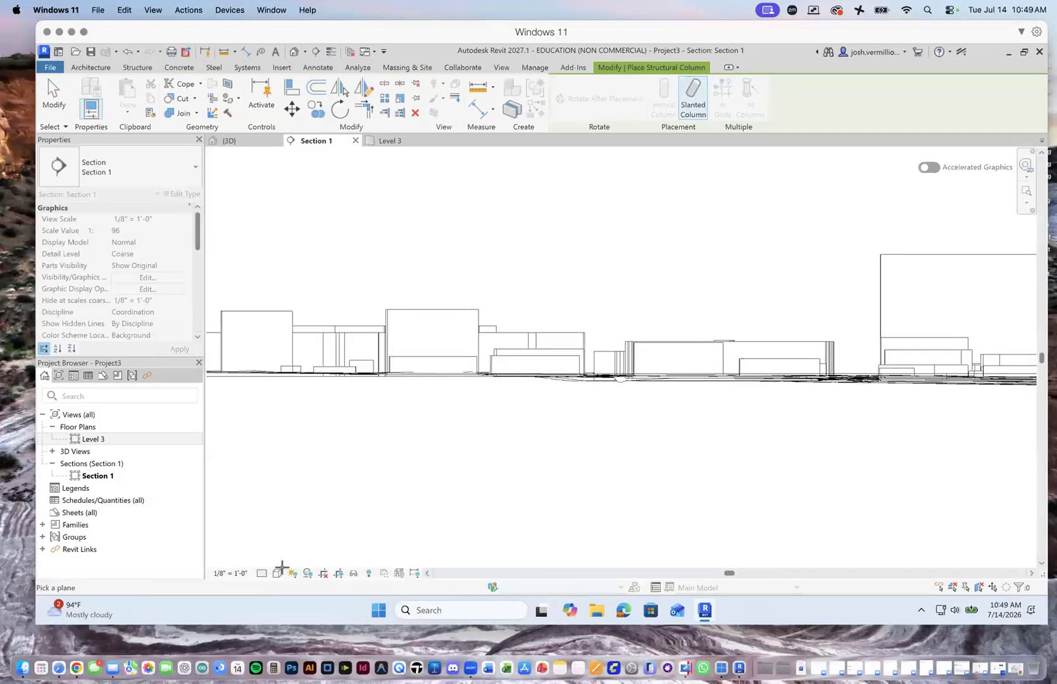
Switch to the 3D view and examine where the levels and columns sit relative to the linked city model.
left_click(256, 143)
scroll(708, 401, "down", 5)
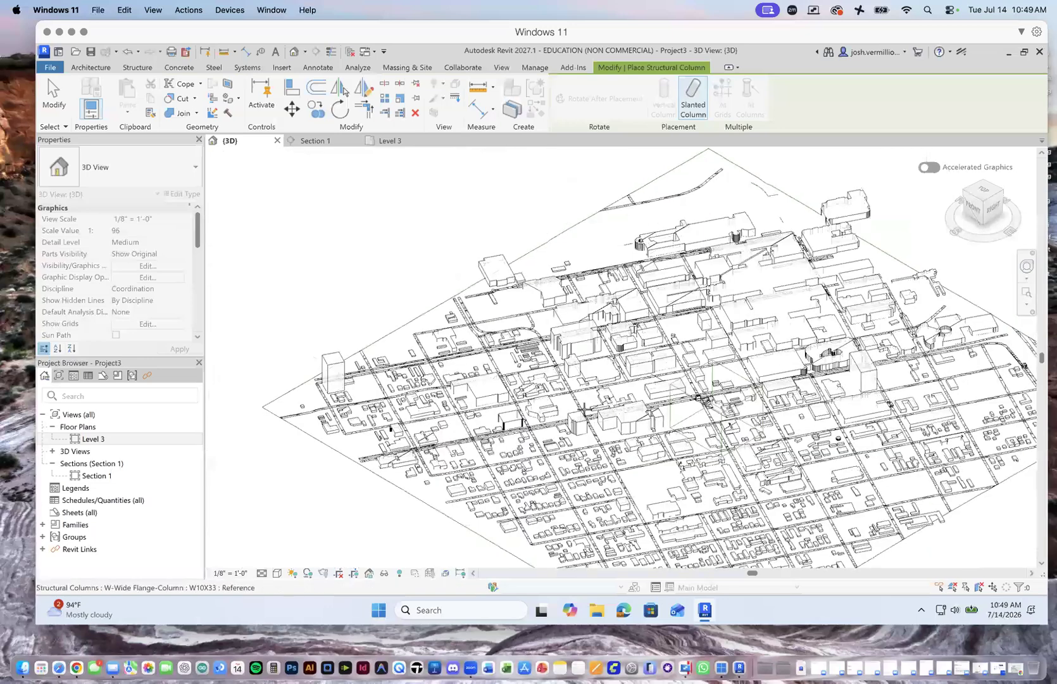
scroll(666, 407, "down", 5)
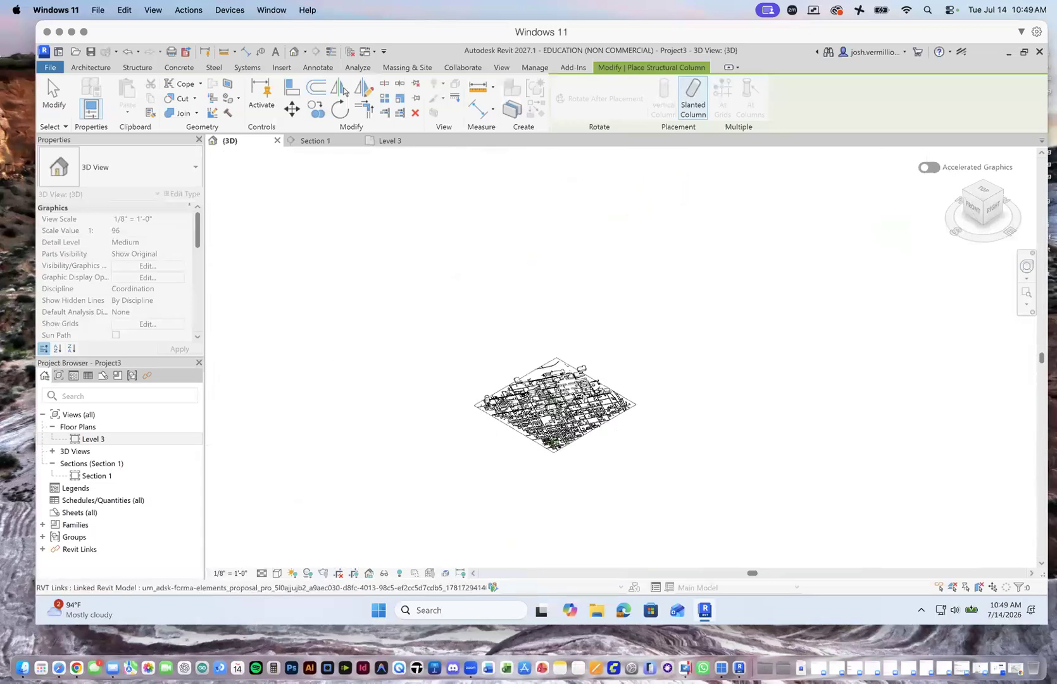
scroll(551, 418, "up", 5)
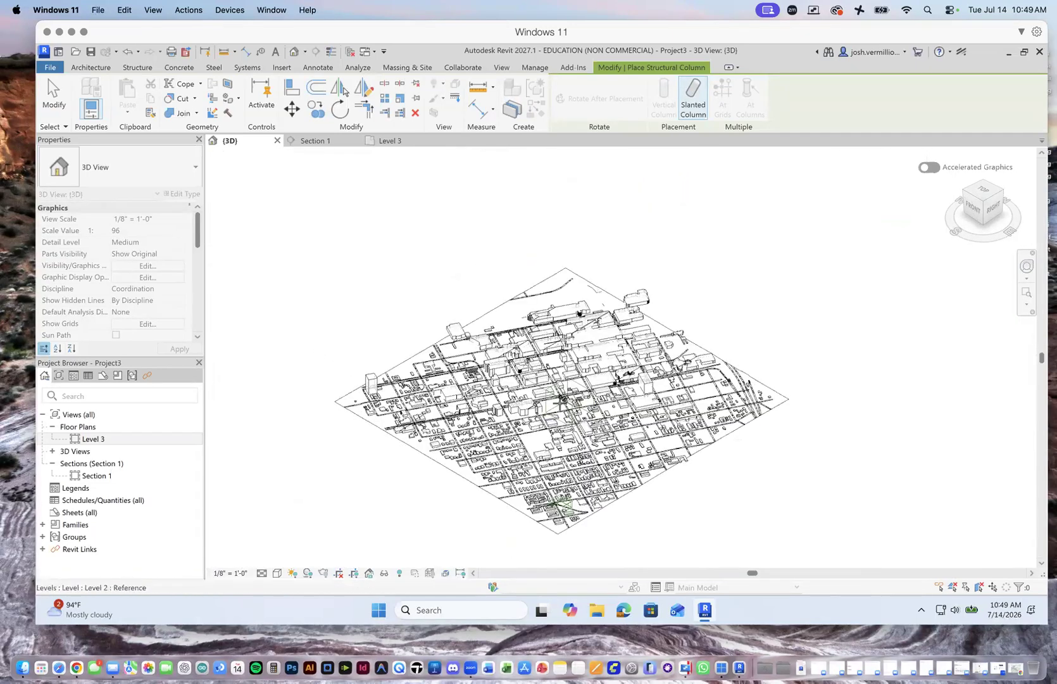
scroll(561, 400, "up", 5)
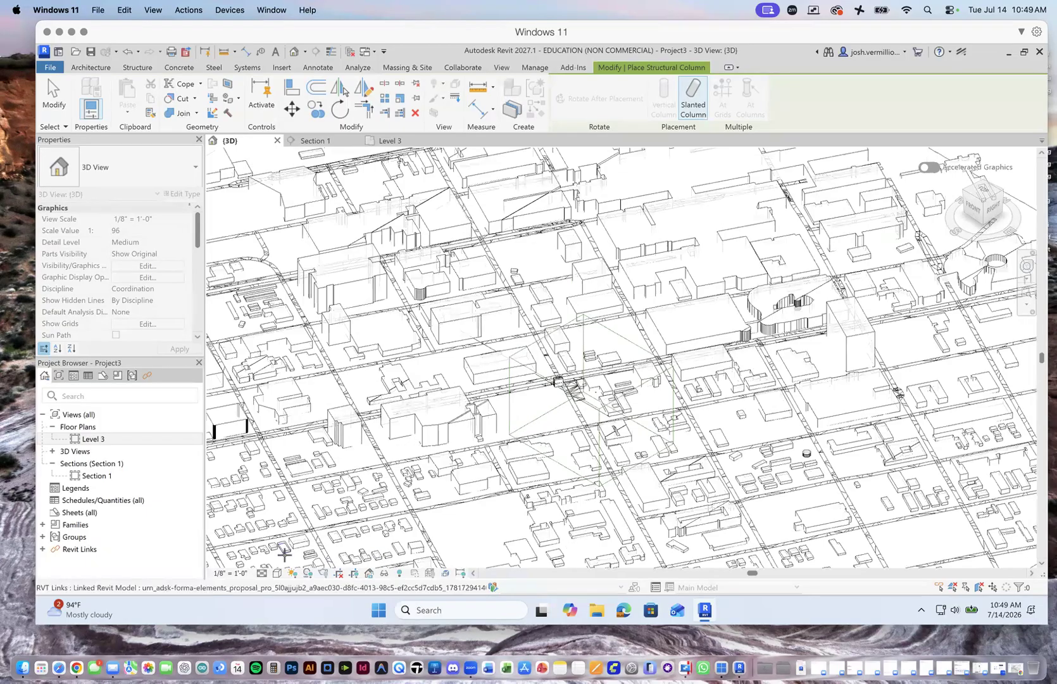
Turn on the sun path in the 3D view, continuing with the current sun settings.
left_click(293, 574)
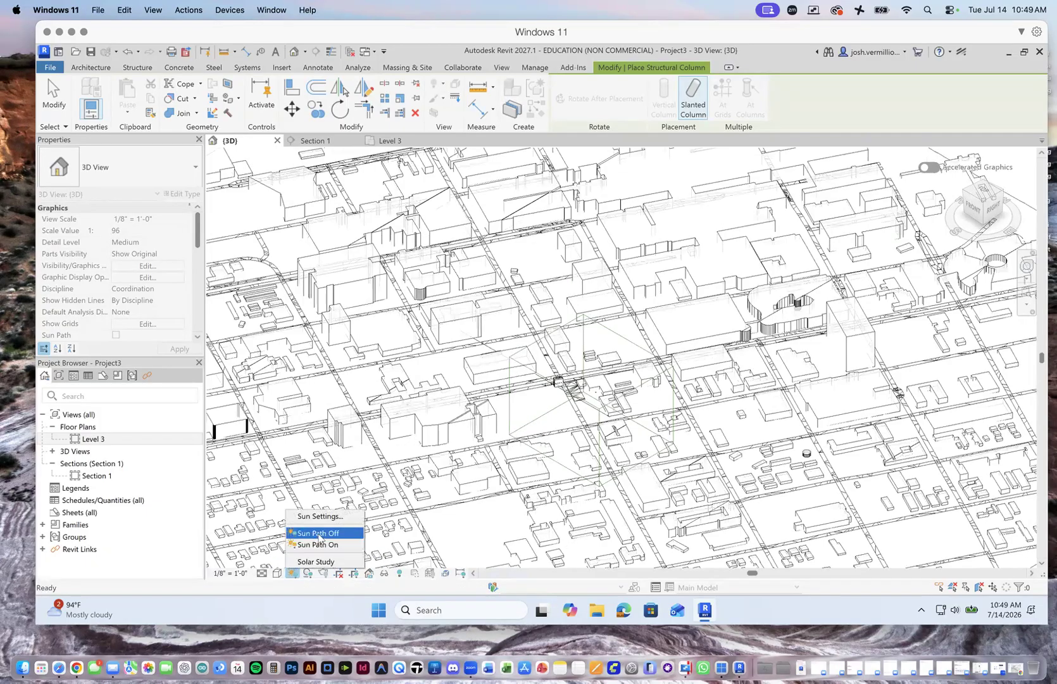
left_click(321, 545)
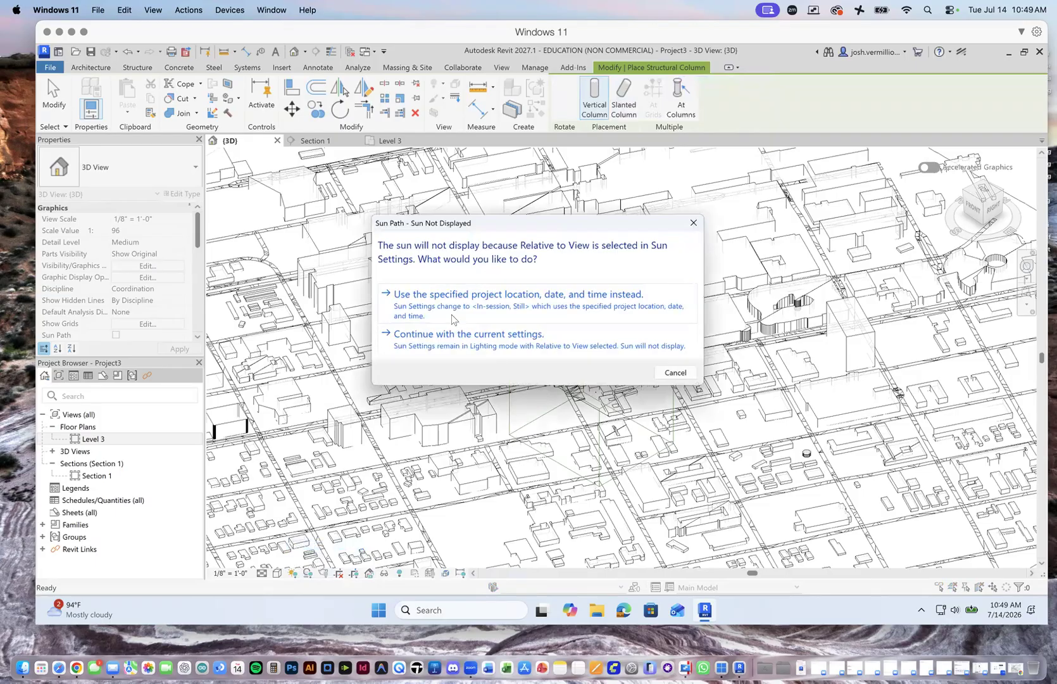
left_click(488, 345)
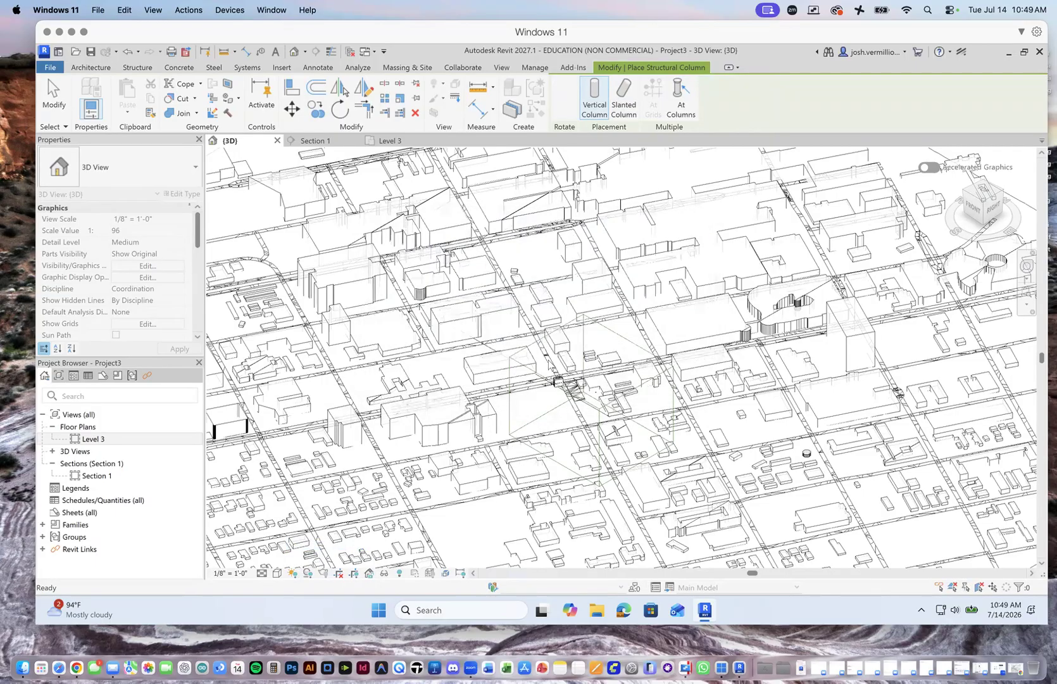
scroll(627, 373, "down", 2)
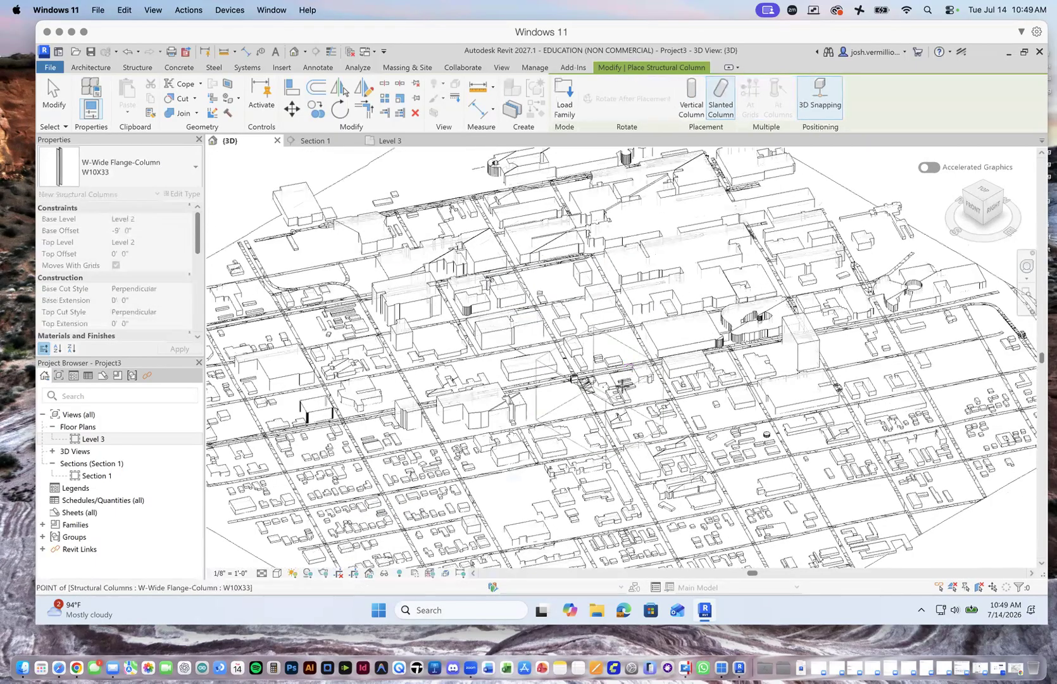
scroll(627, 373, "down", 8)
scroll(654, 397, "up", 6)
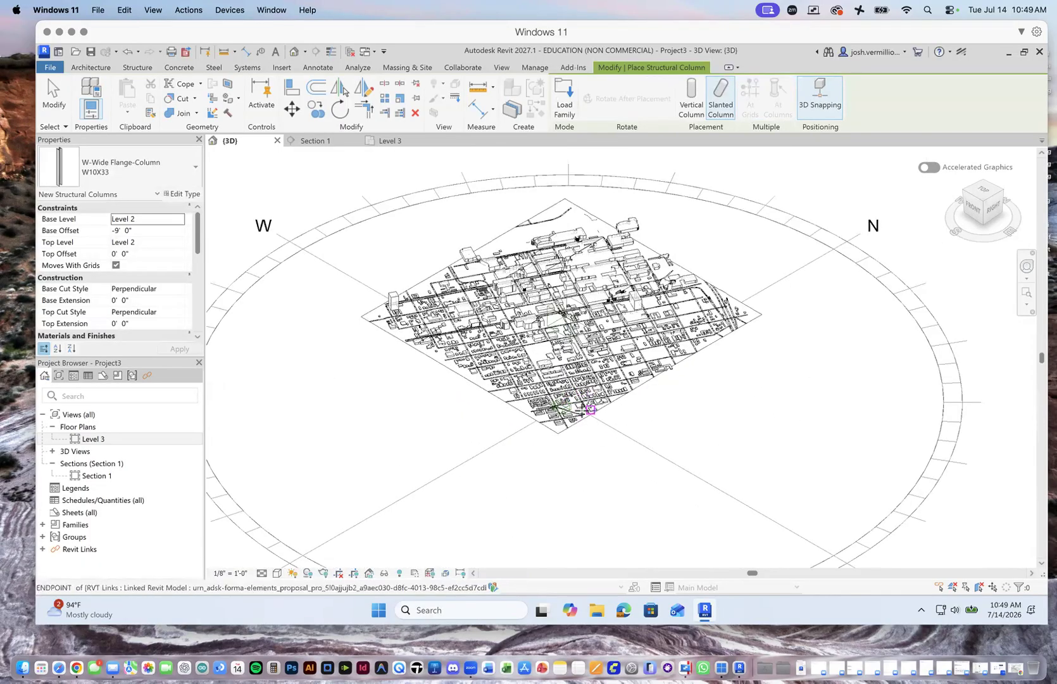
scroll(591, 411, "up", 4)
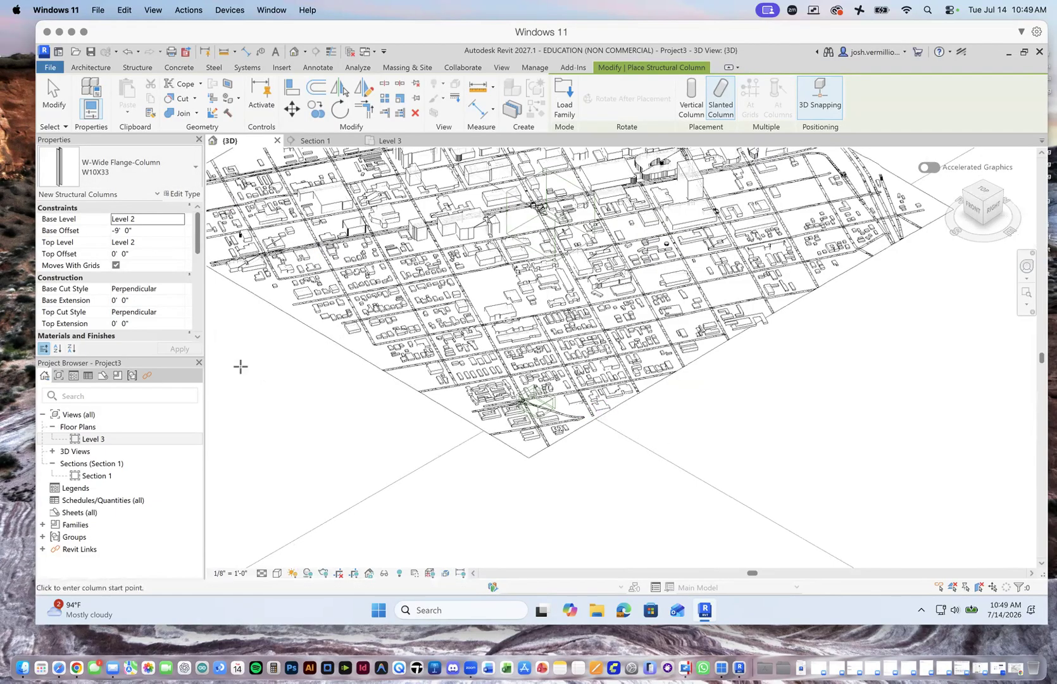
Stop placing columns and turn on the sun path again in the 3D view, framed around the whole linked city model.
left_click(54, 96)
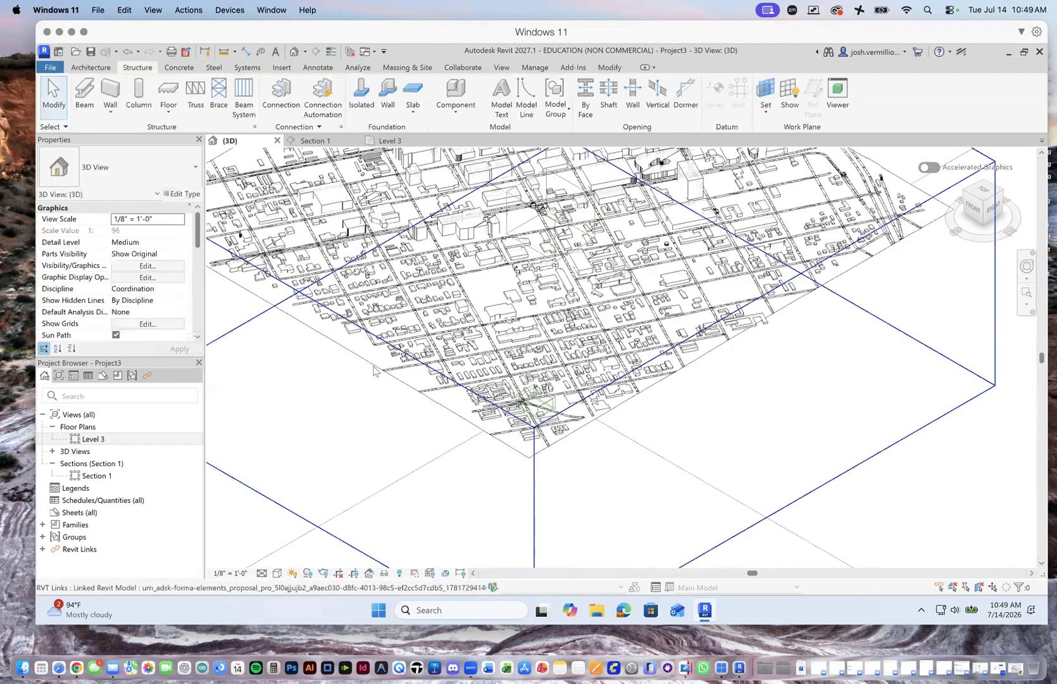
left_click(779, 525)
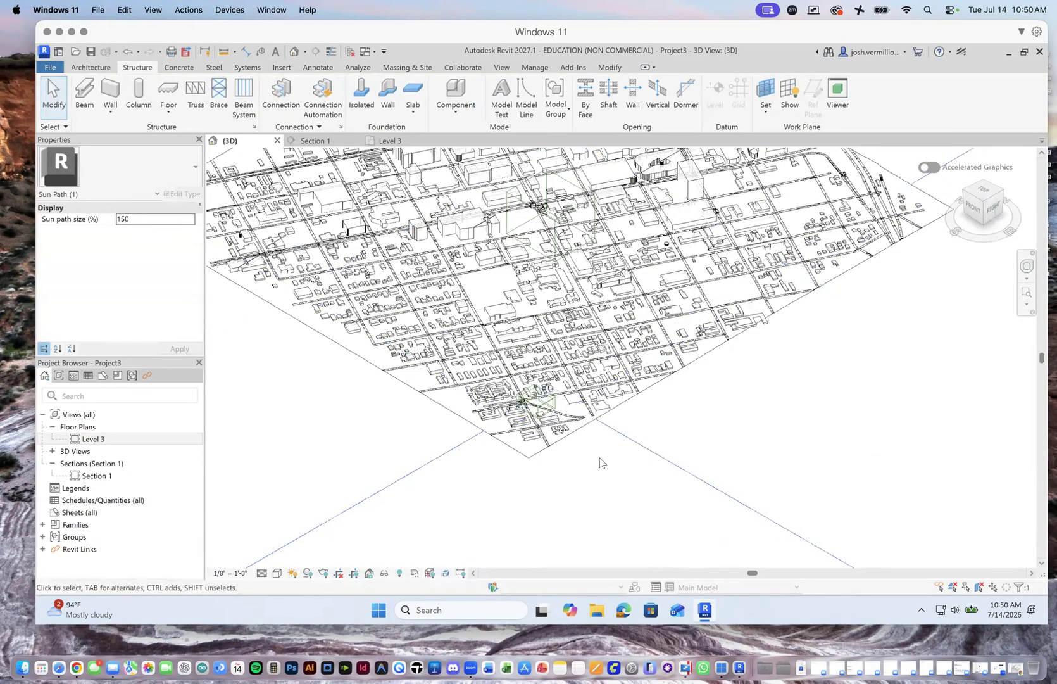
scroll(594, 453, "down", 10)
scroll(594, 453, "up", 3)
scroll(594, 453, "up", 2)
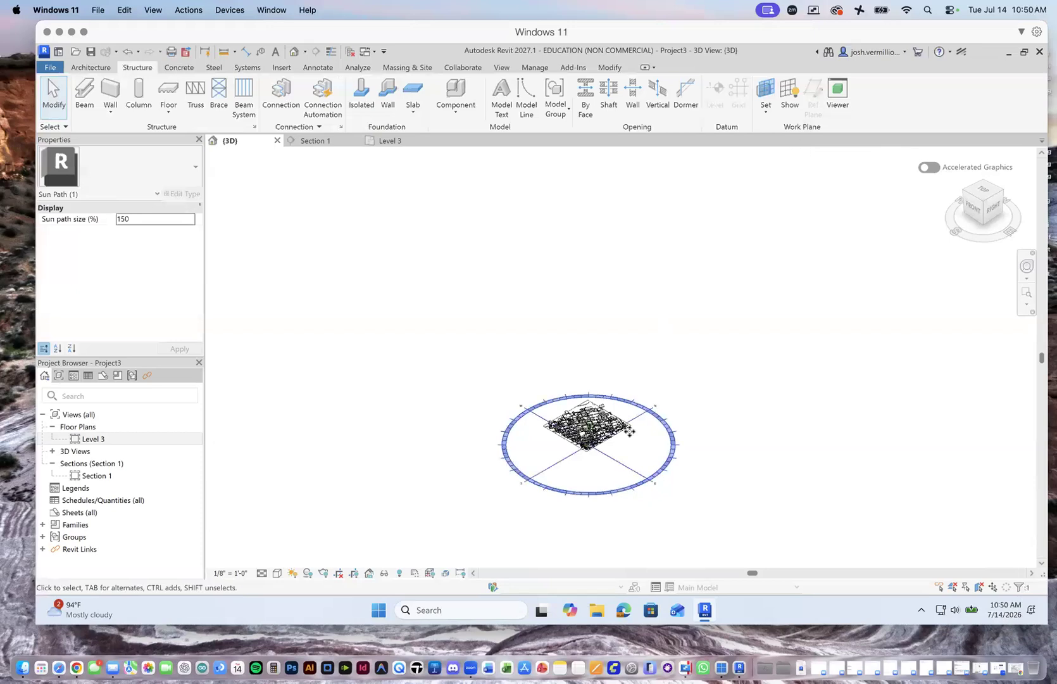
scroll(616, 481, "up", 3)
scroll(549, 453, "up", 2)
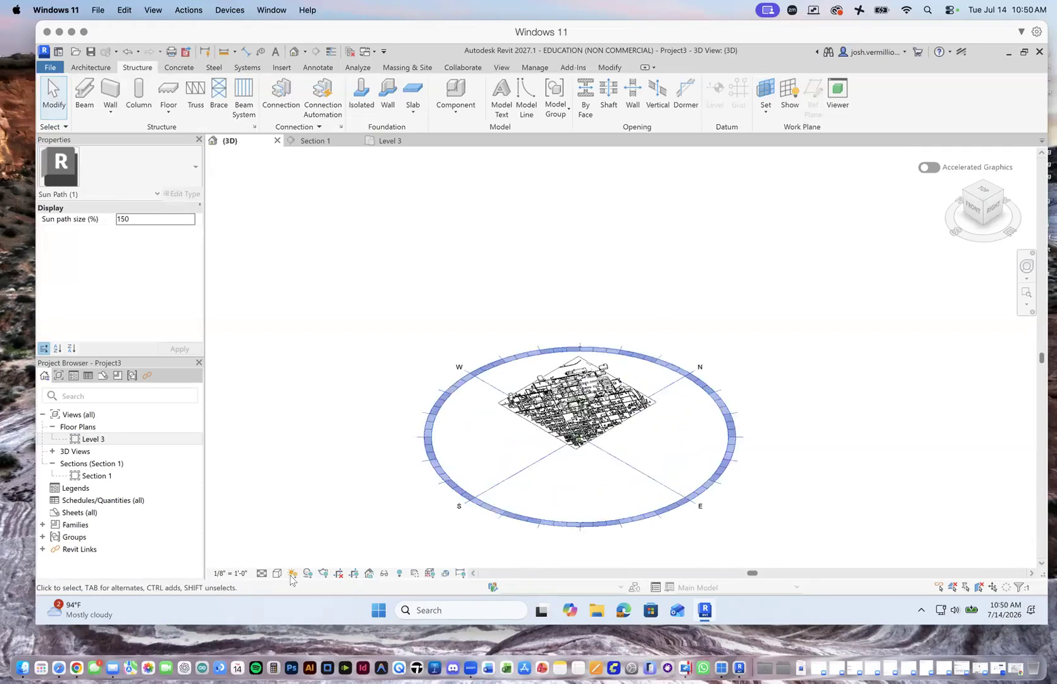
left_click(292, 573)
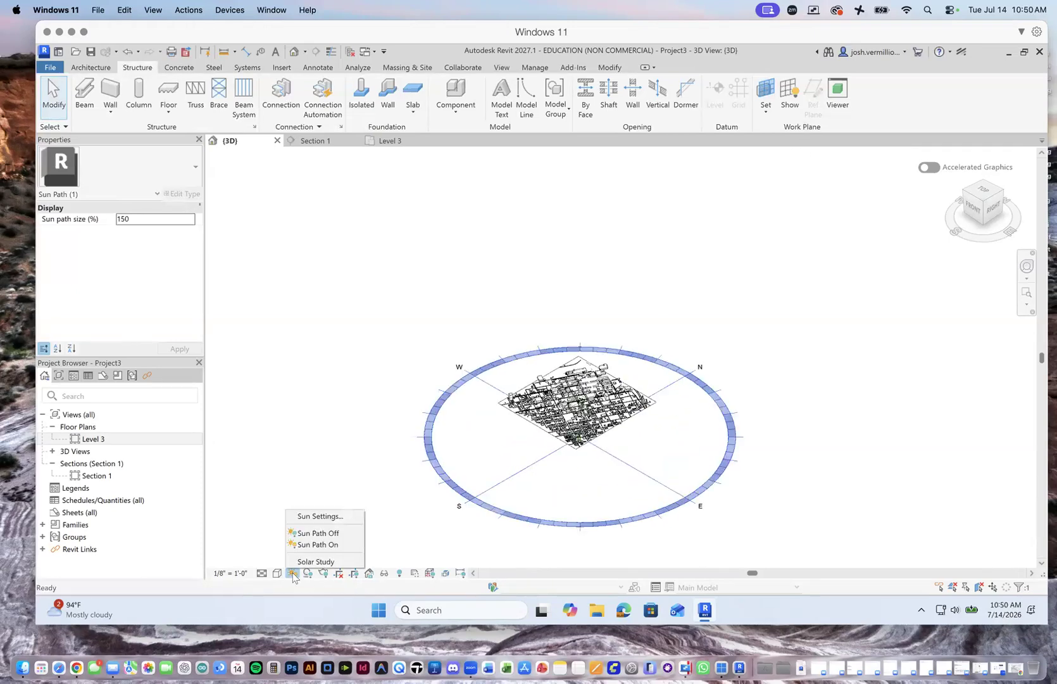
left_click(330, 543)
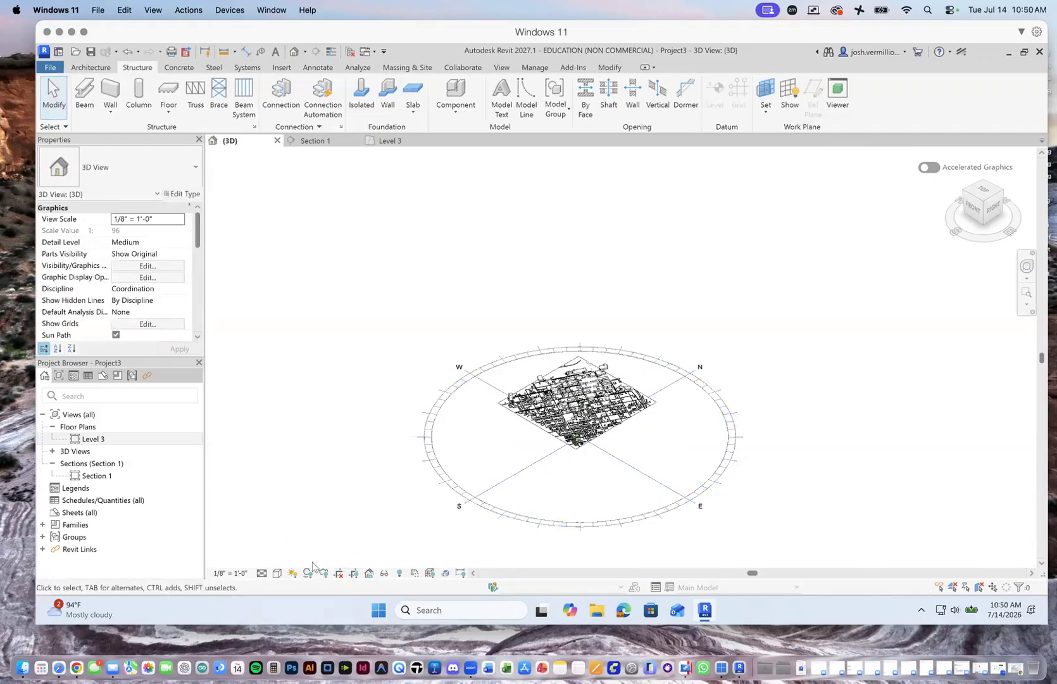
In the sun settings, choose a Still solar study, set the project location to Las Vegas, NV and apply it.
left_click(293, 573)
left_click(332, 517)
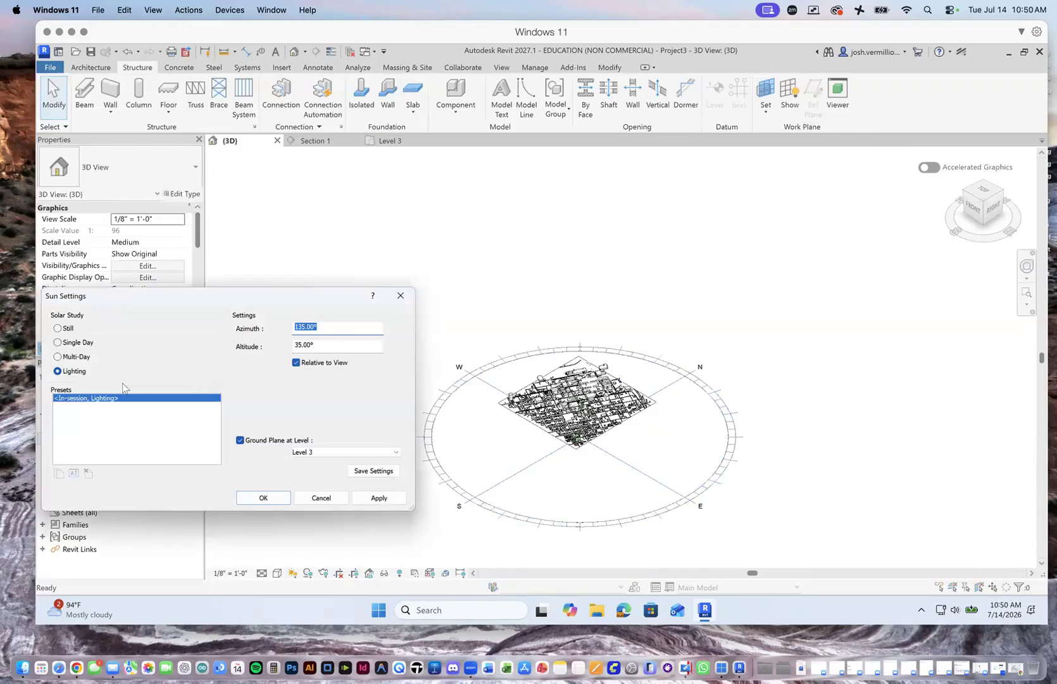
left_click(57, 343)
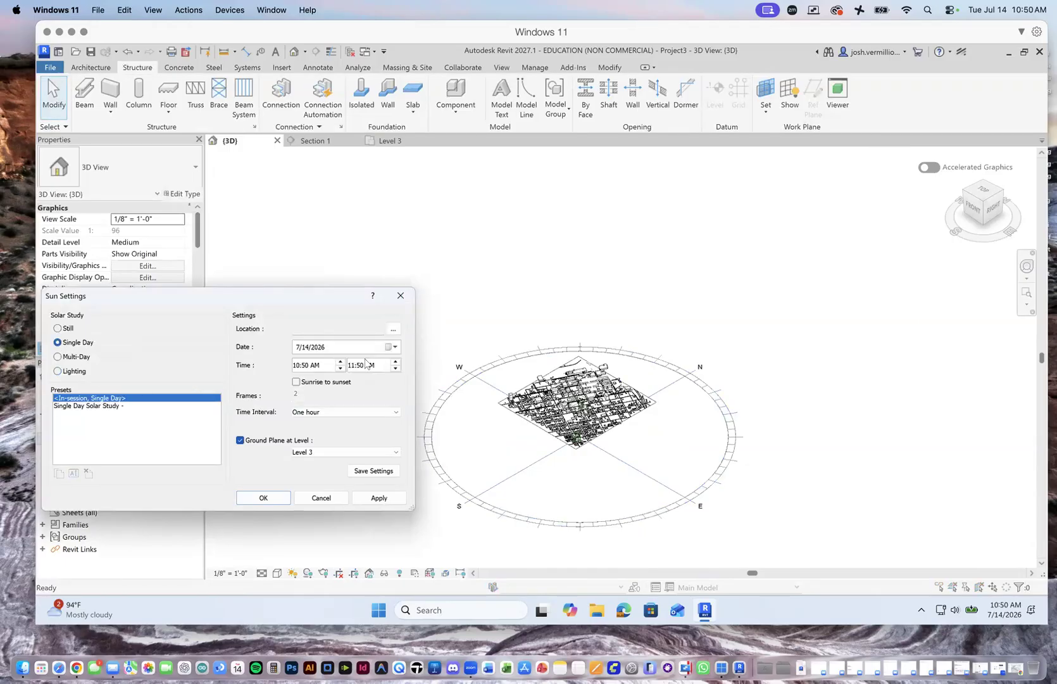
left_click(62, 328)
left_click(393, 328)
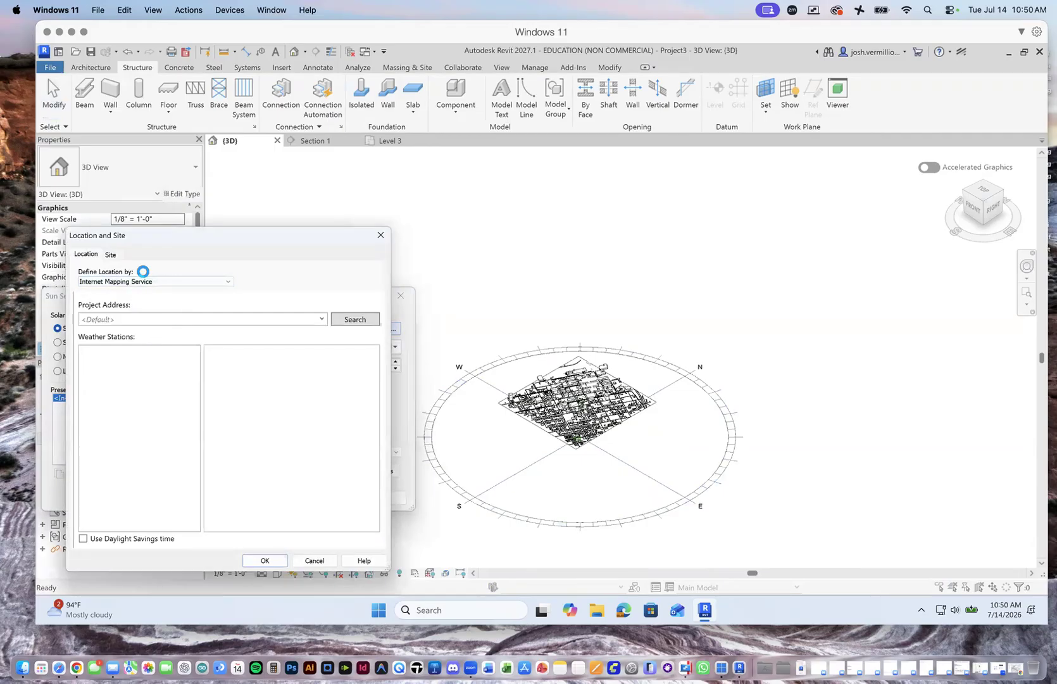
type("las vegas")
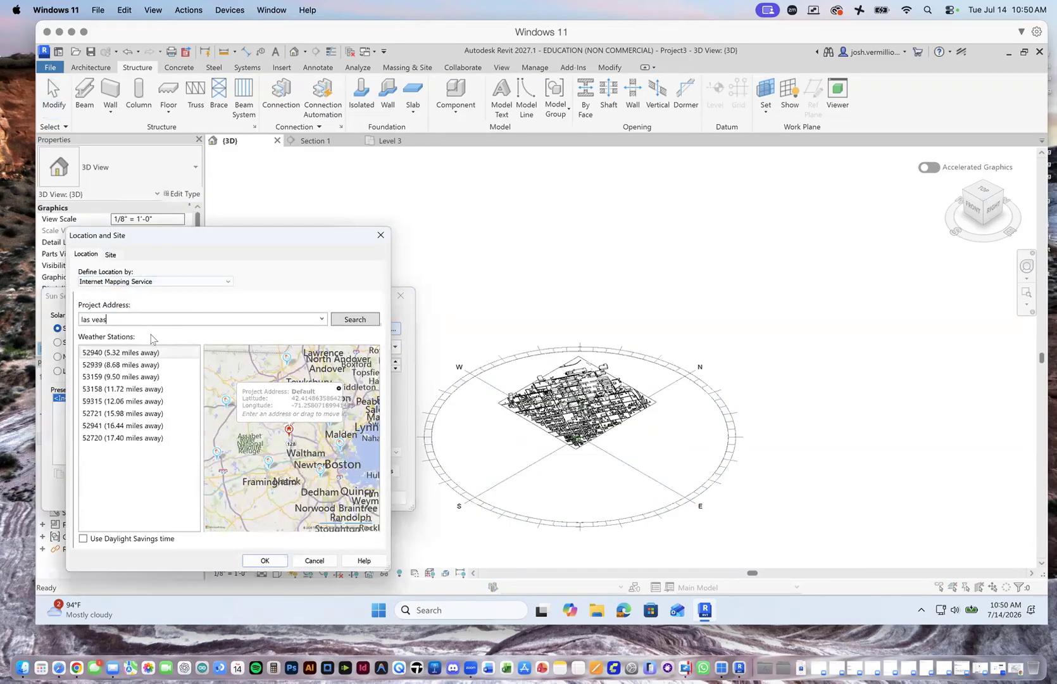
left_click(352, 321)
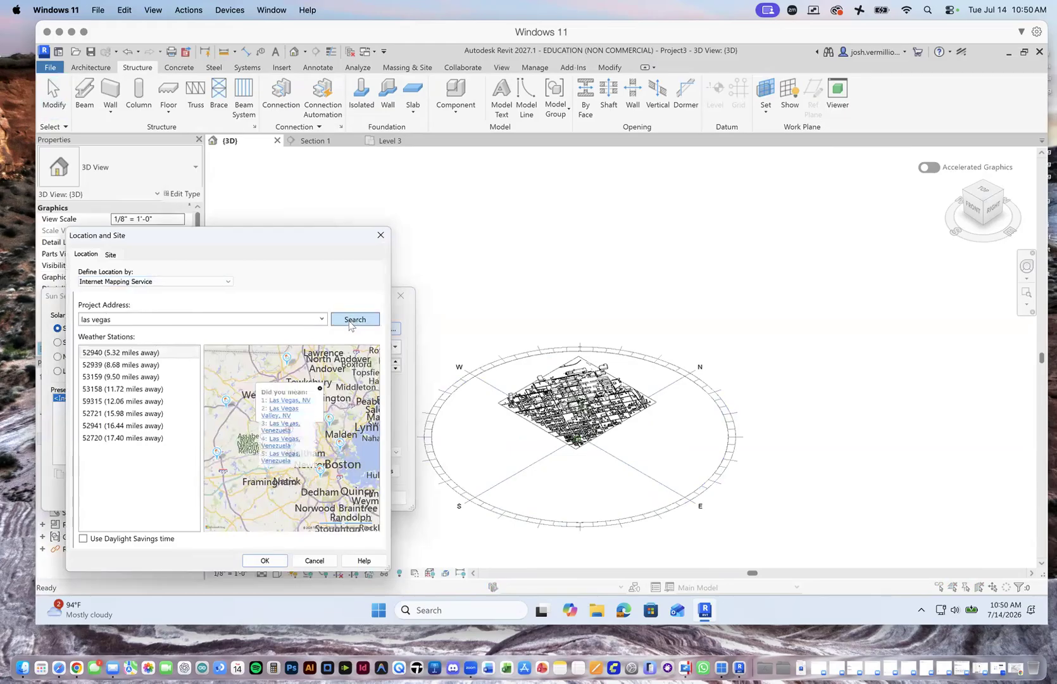
left_click(295, 401)
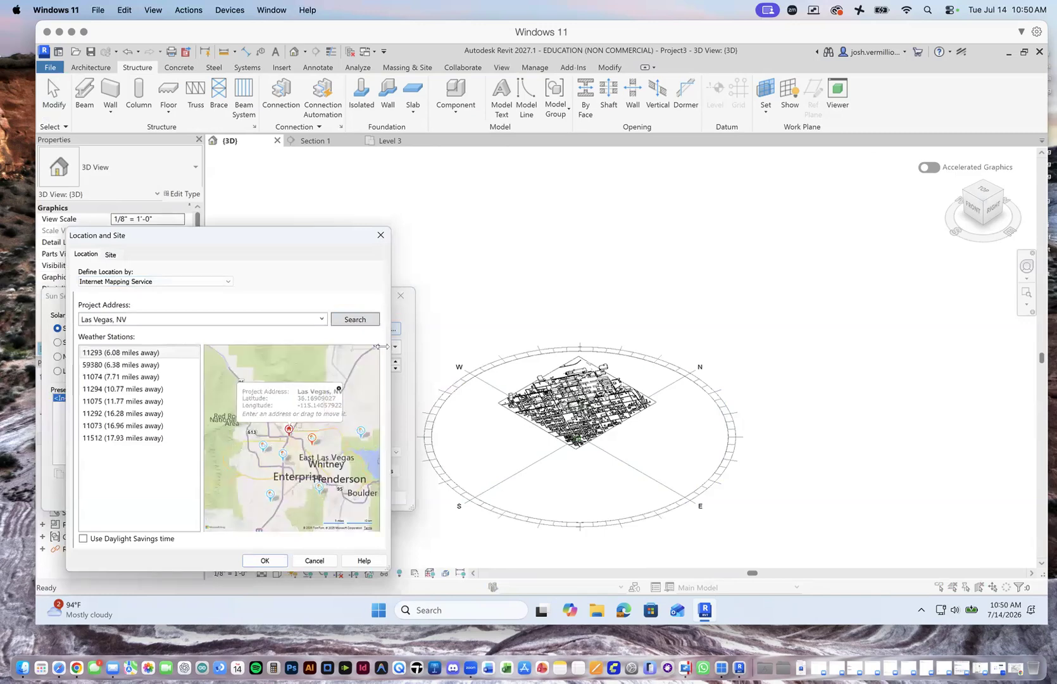
left_click(265, 561)
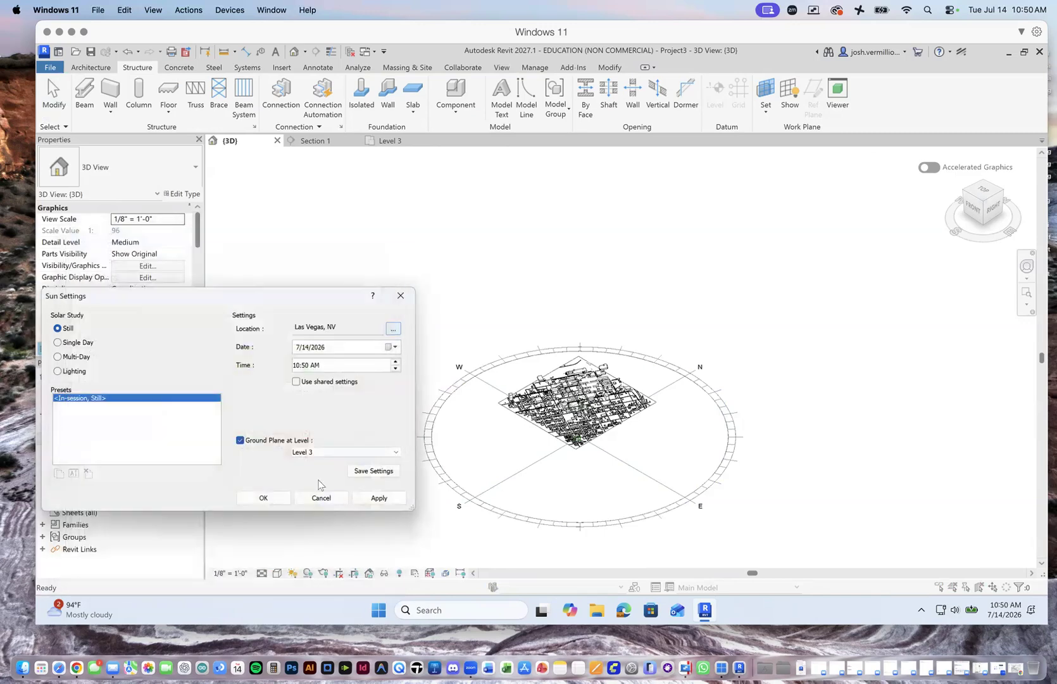
left_click(371, 498)
left_click(264, 497)
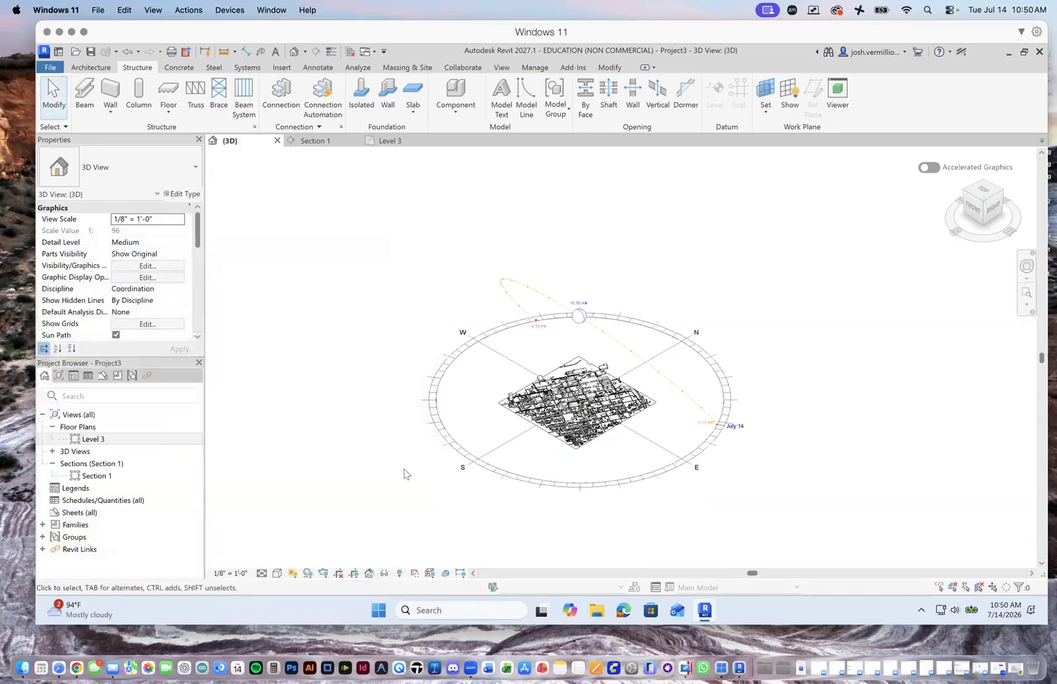
Set the 3D view's visual style to Shaded and toggle its shadows.
scroll(633, 422, "up", 5)
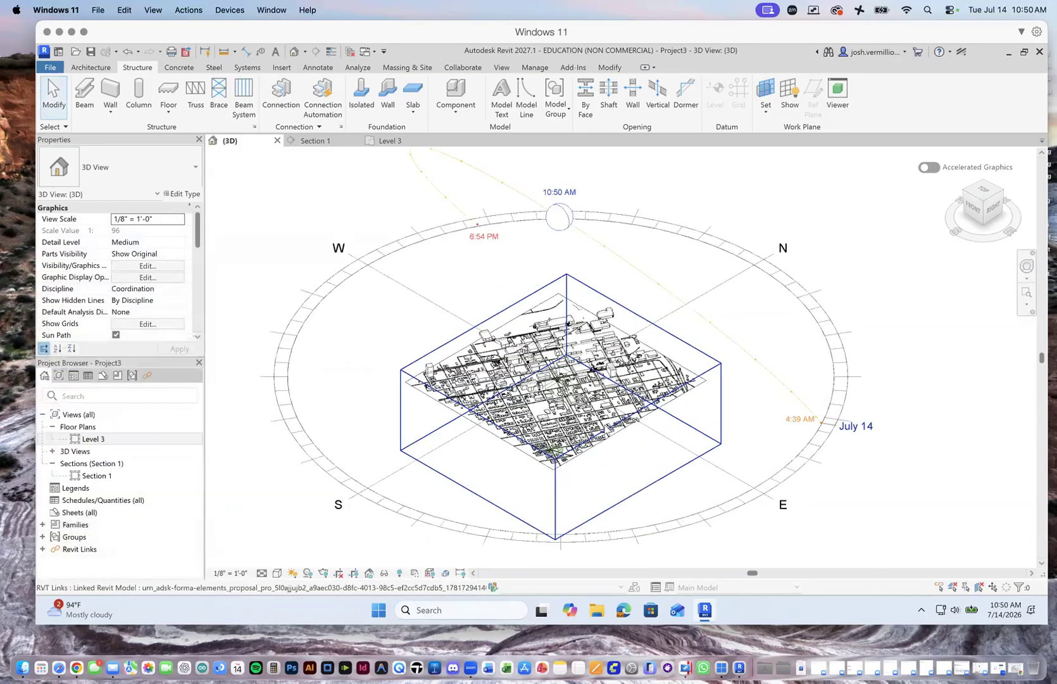
scroll(646, 411, "down", 2)
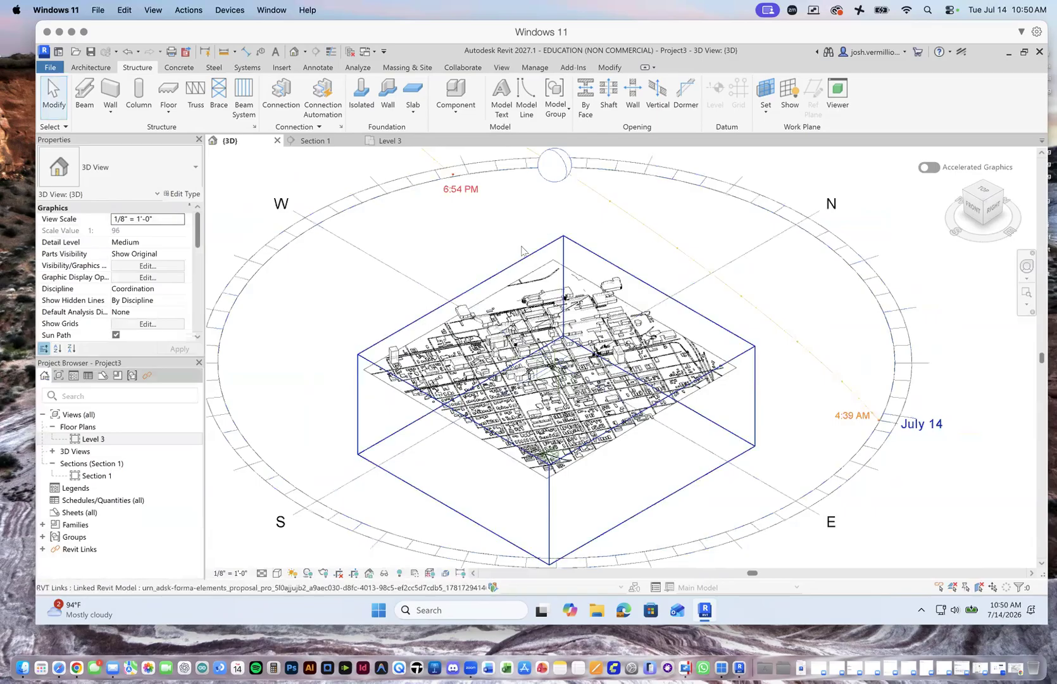
scroll(807, 392, "down", 3)
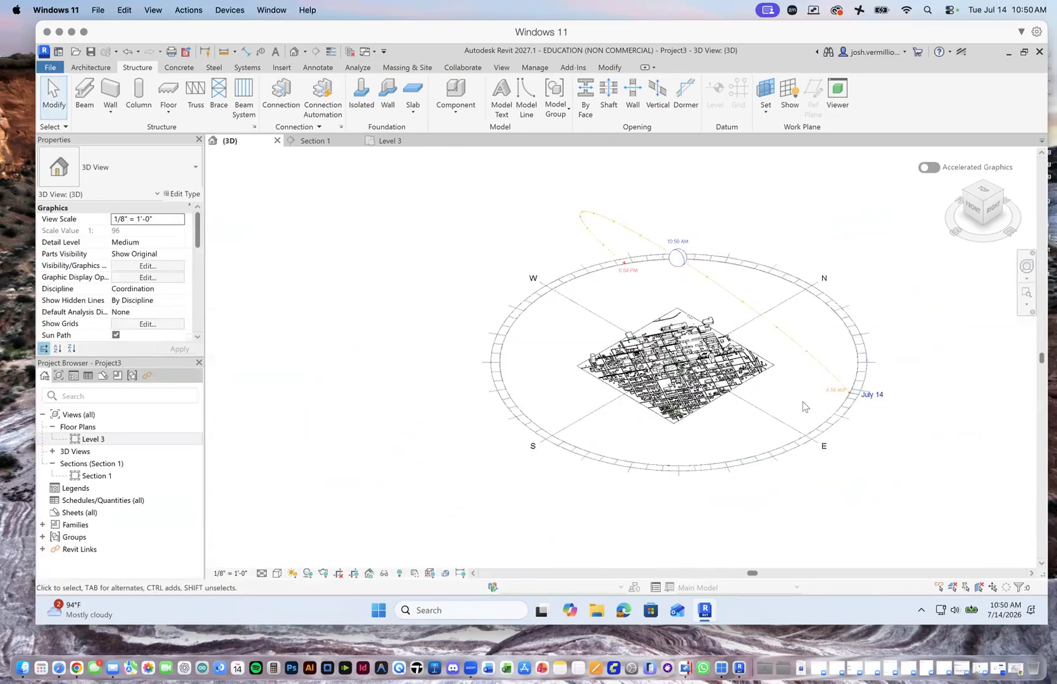
scroll(648, 375, "up", 2)
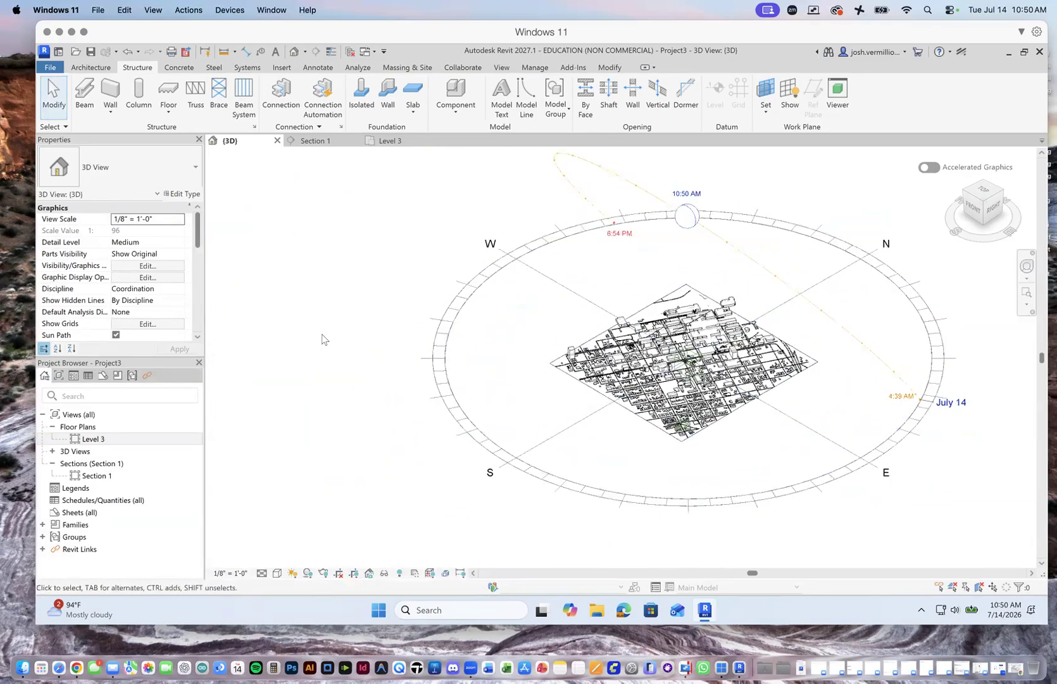
scroll(320, 336, "down", 3)
scroll(918, 419, "down", 2)
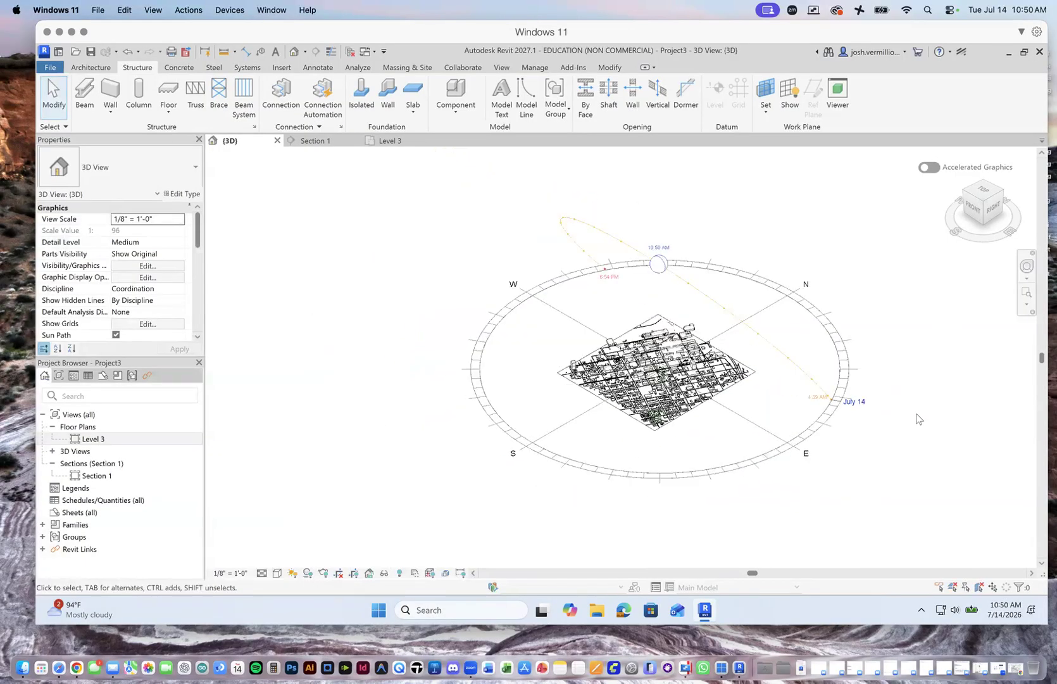
left_click(278, 573)
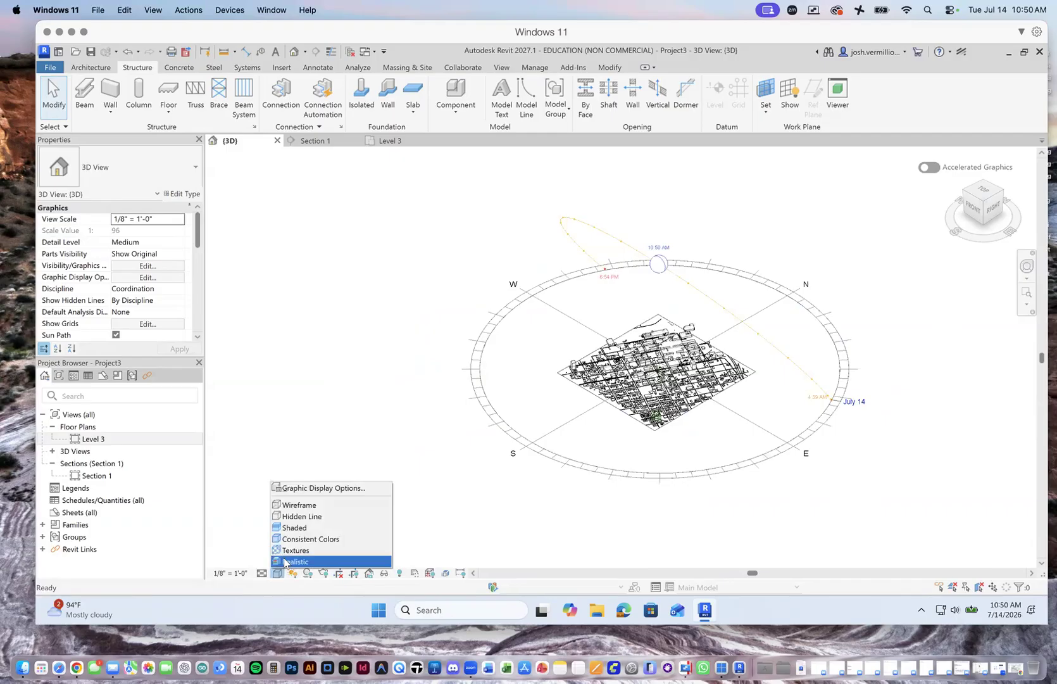
left_click(295, 528)
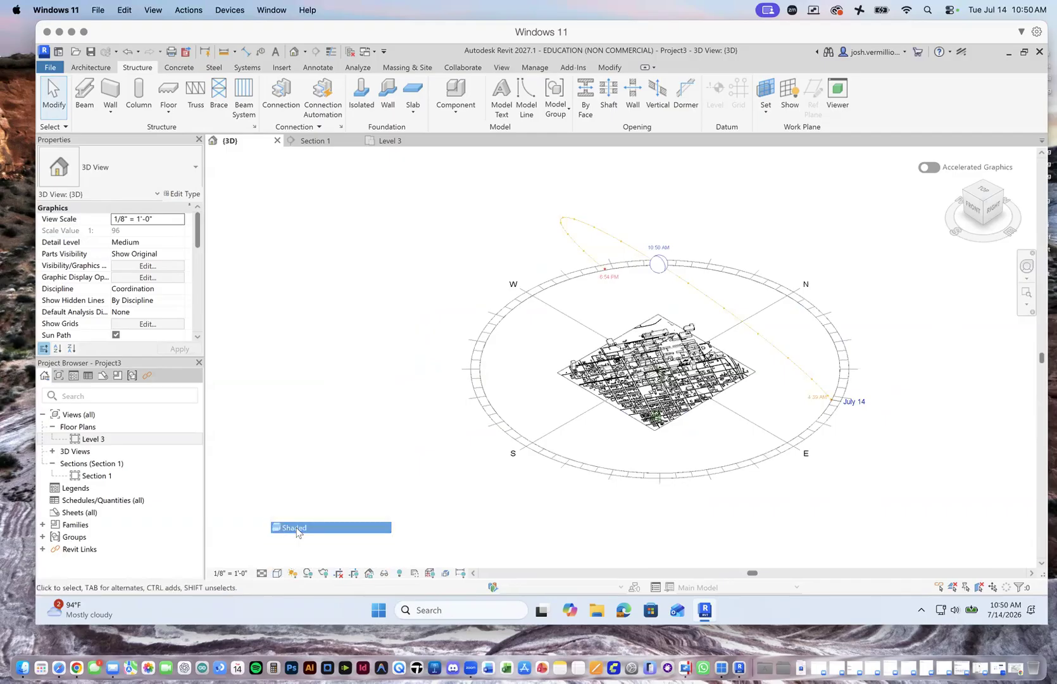
left_click(291, 573)
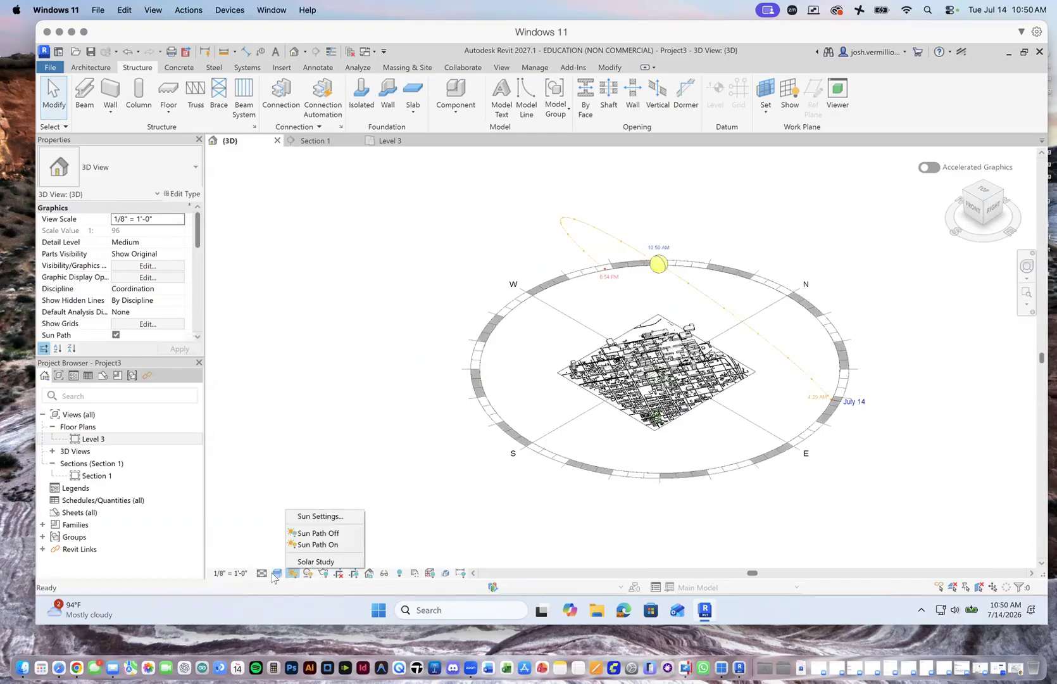
left_click(276, 574)
left_click(277, 573)
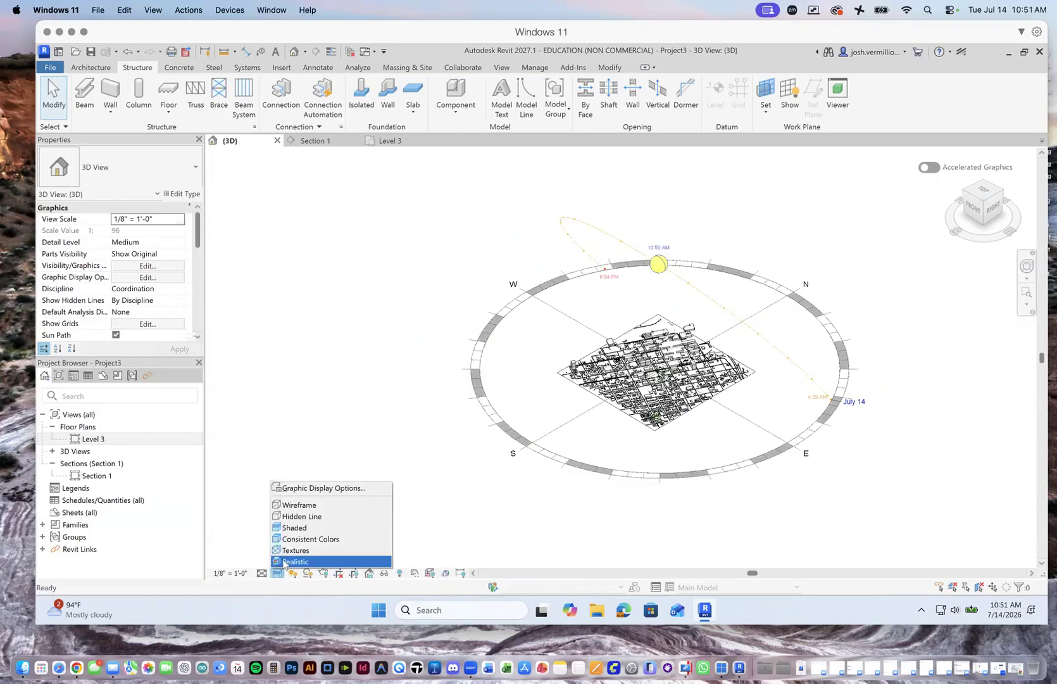
left_click(308, 574)
left_click(308, 575)
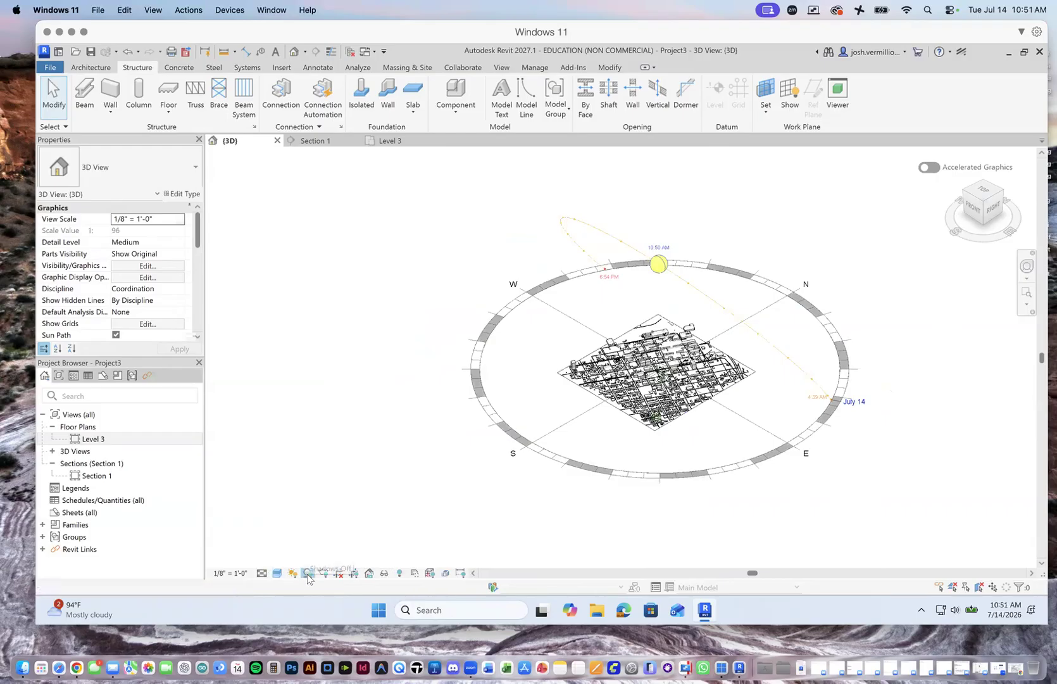
Examine the red composition and the dark building beside it within the shaded city model.
scroll(643, 396, "up", 8)
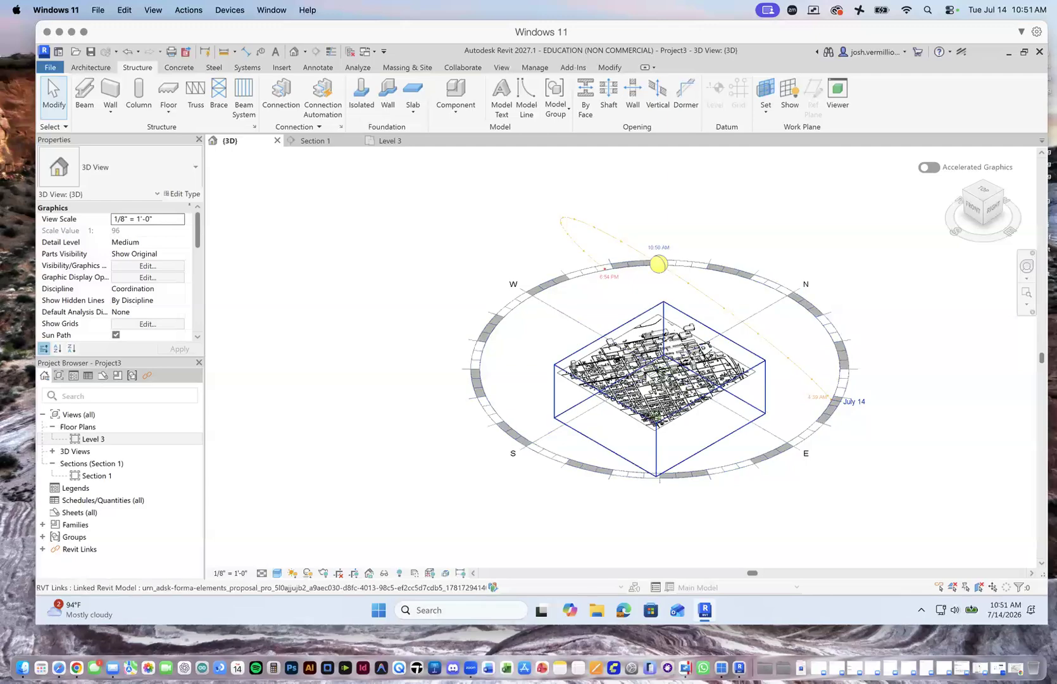
scroll(643, 397, "up", 10)
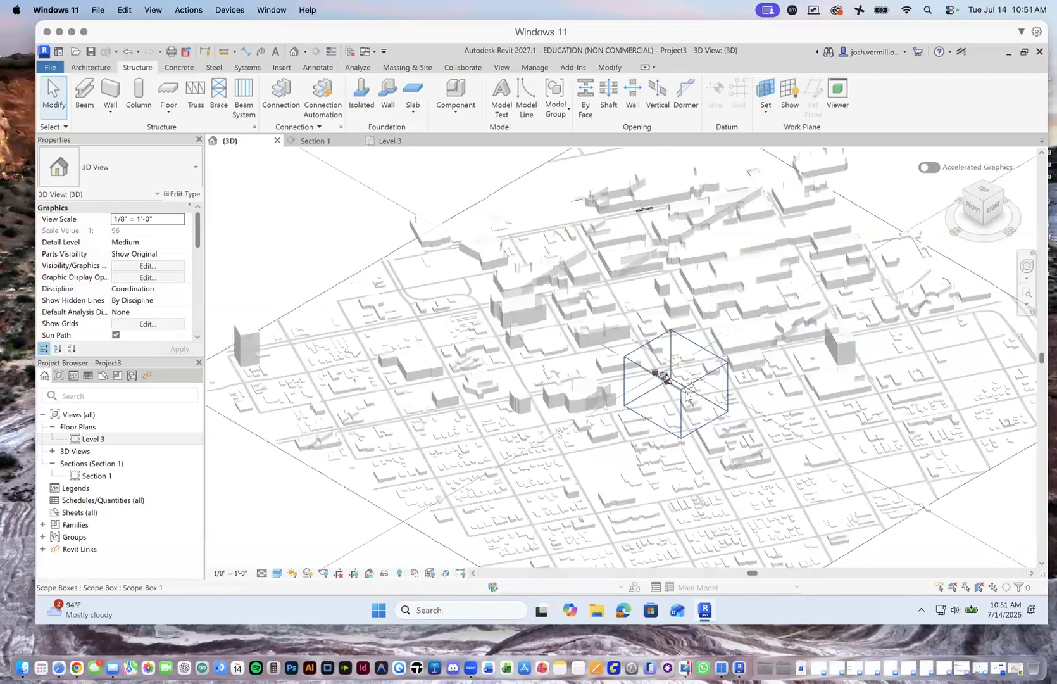
scroll(669, 369, "up", 8)
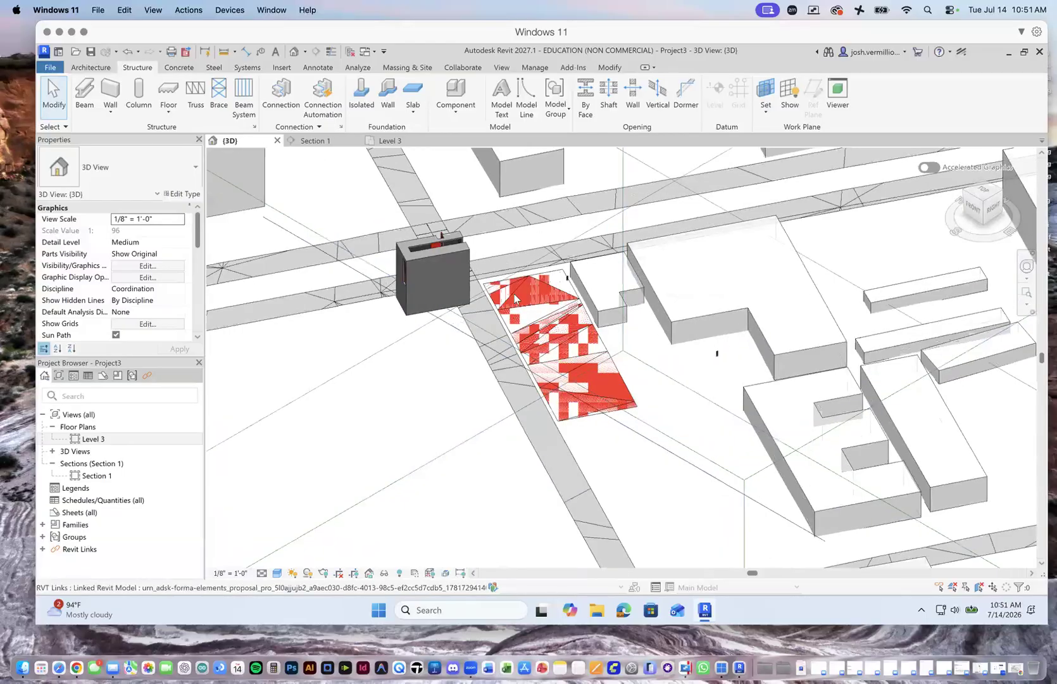
scroll(655, 368, "down", 5)
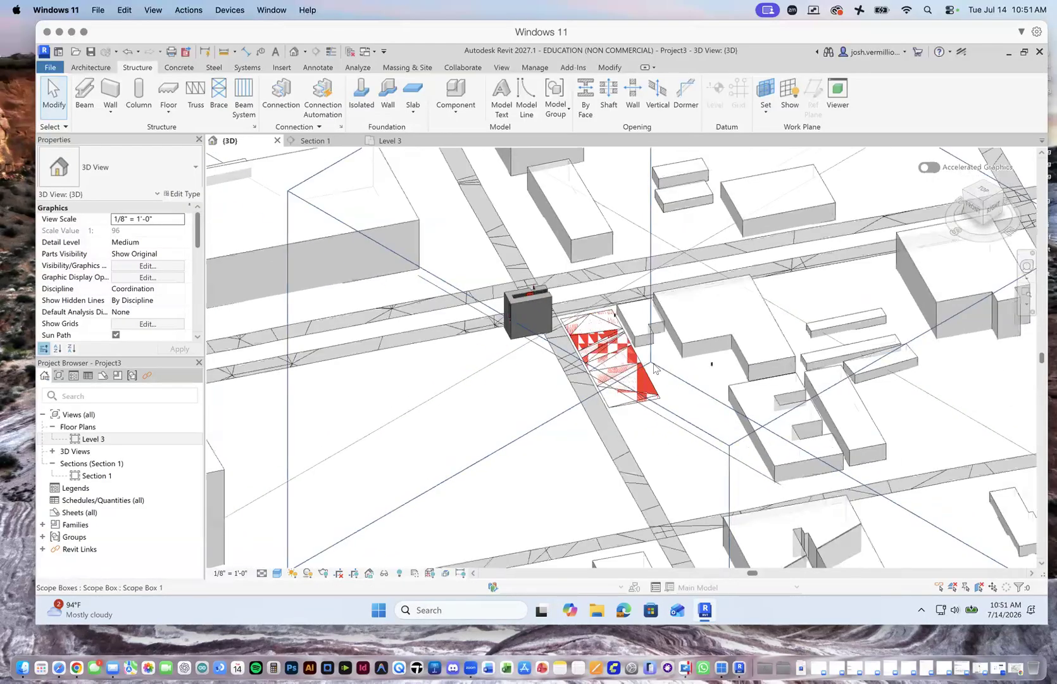
scroll(655, 369, "down", 6)
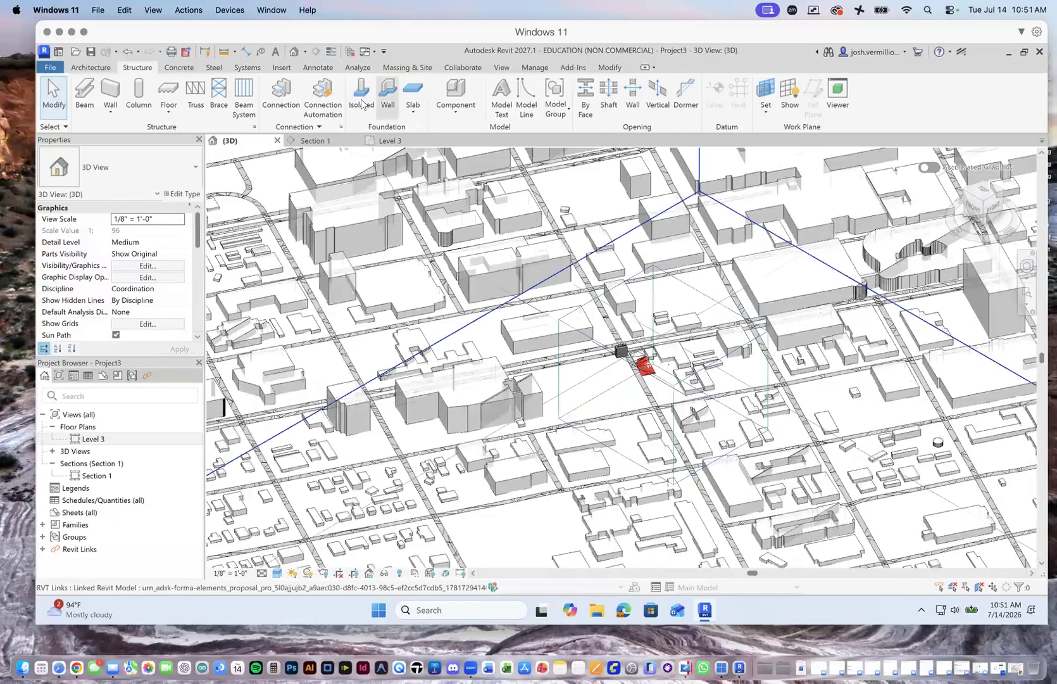
Review the available Twinmotion options for the model without choosing one, and return to the site in the 3D view.
left_click(413, 68)
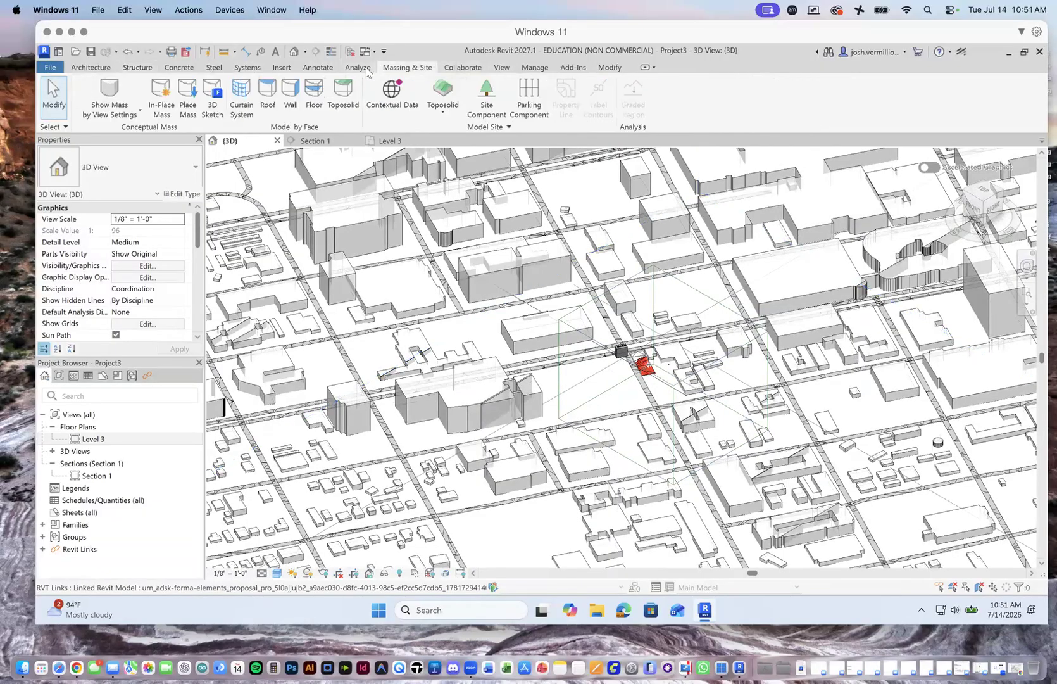
left_click(533, 68)
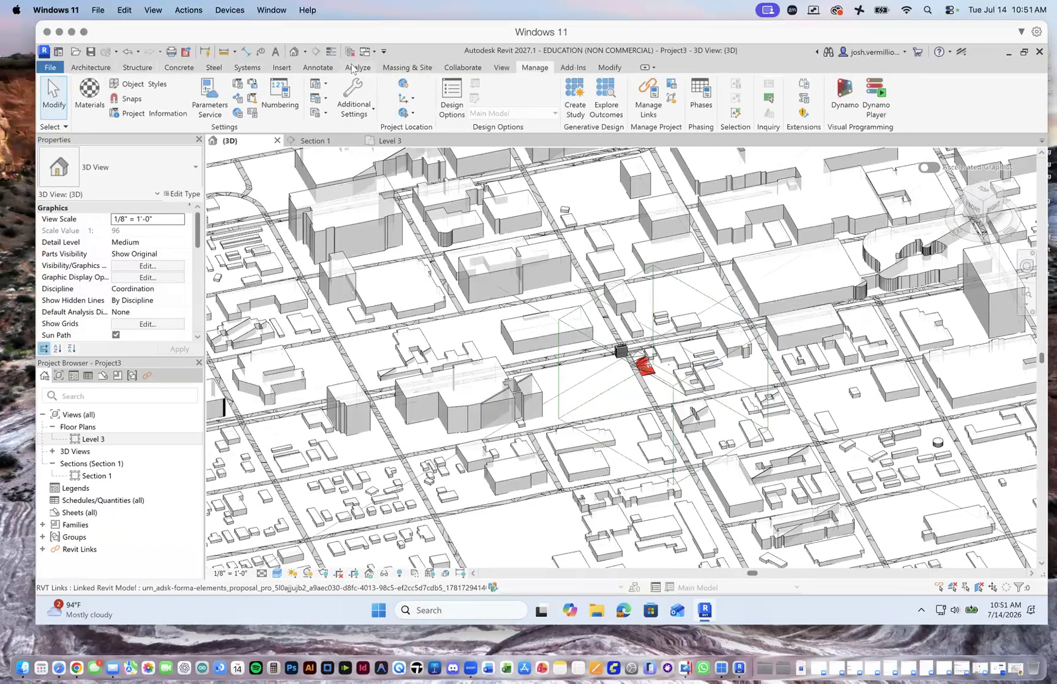
left_click(500, 67)
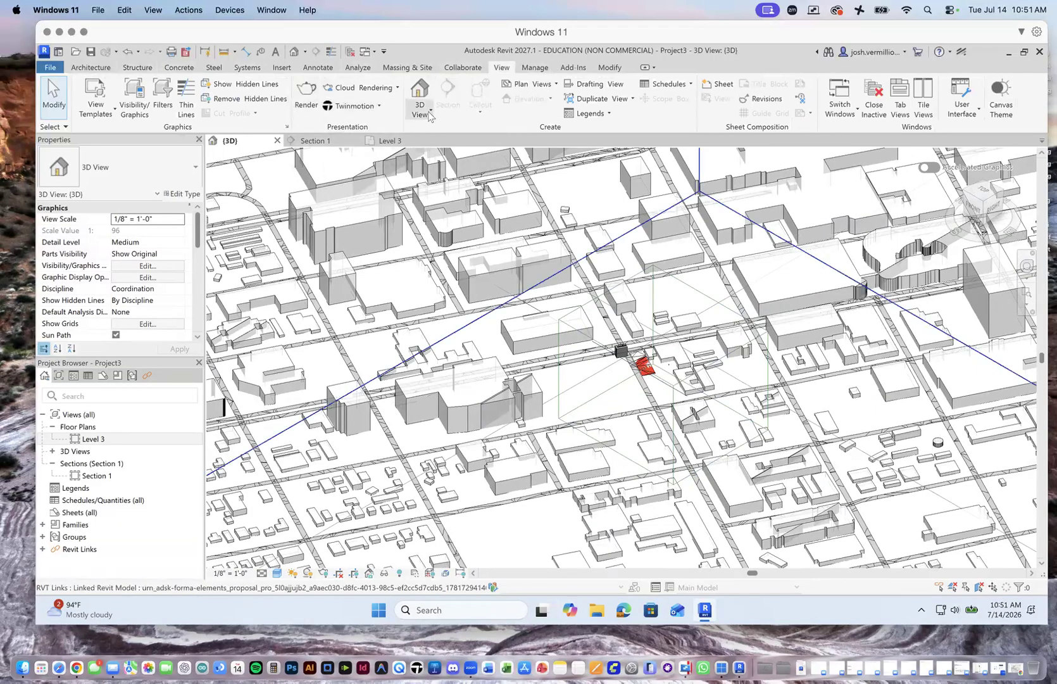
left_click(380, 108)
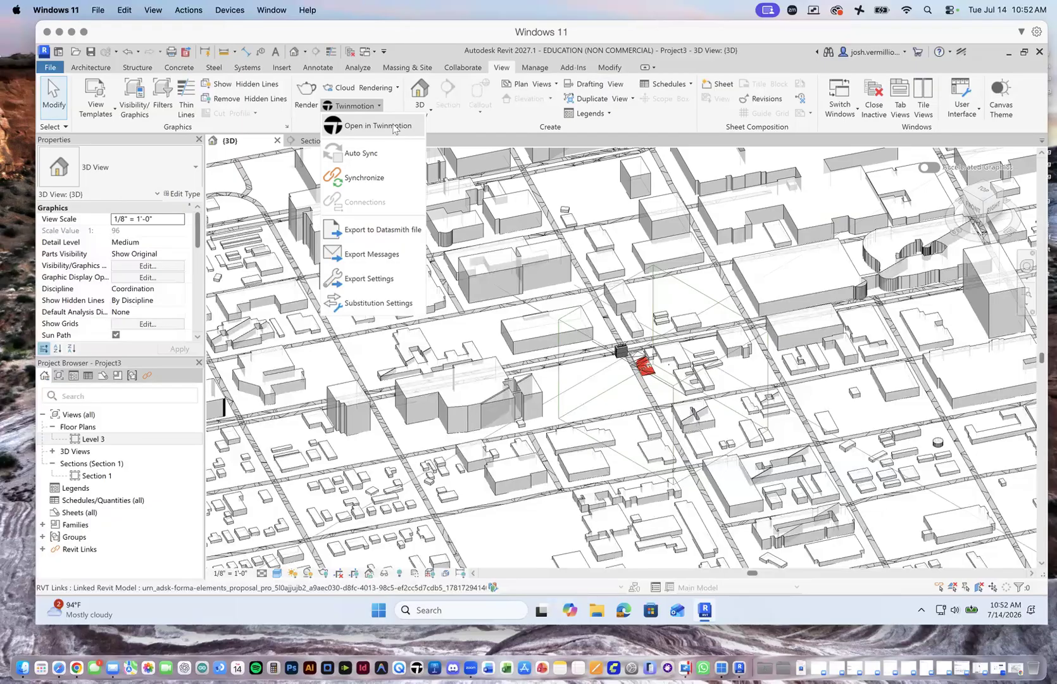
left_click(499, 121)
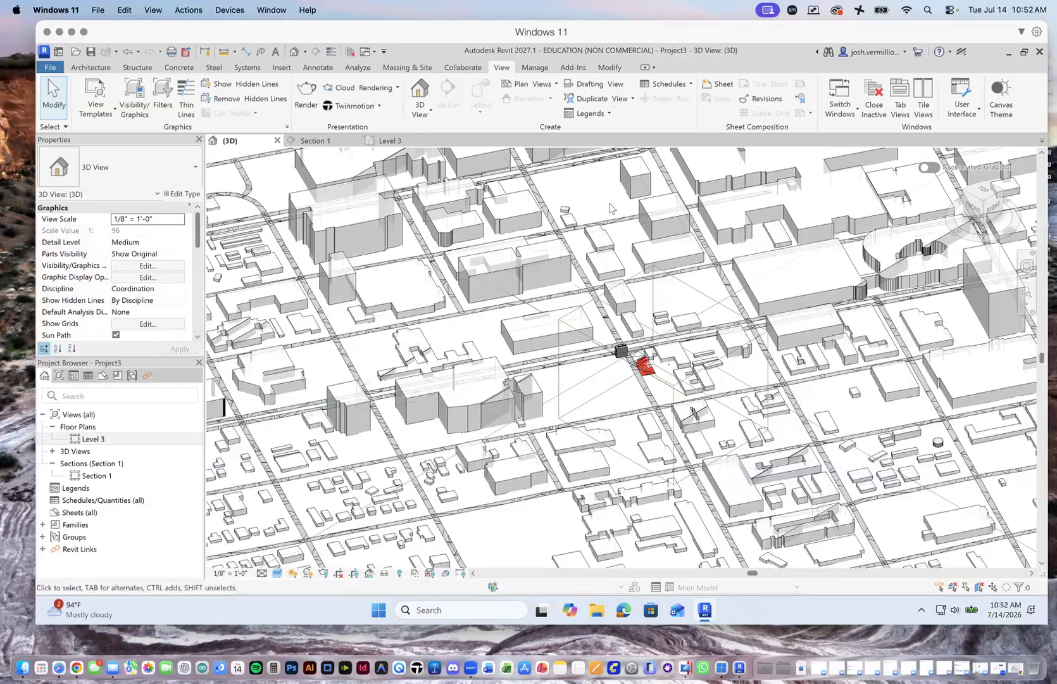
scroll(649, 373, "up", 6)
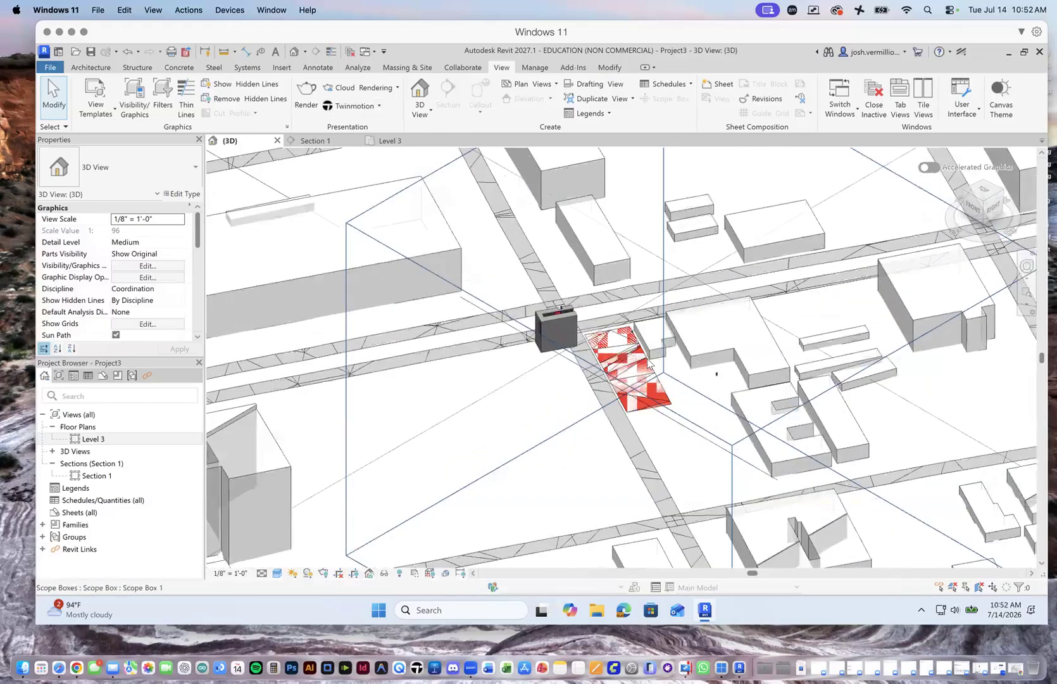
Examine the dark building and red composition against the surrounding city model.
scroll(649, 362, "down", 5)
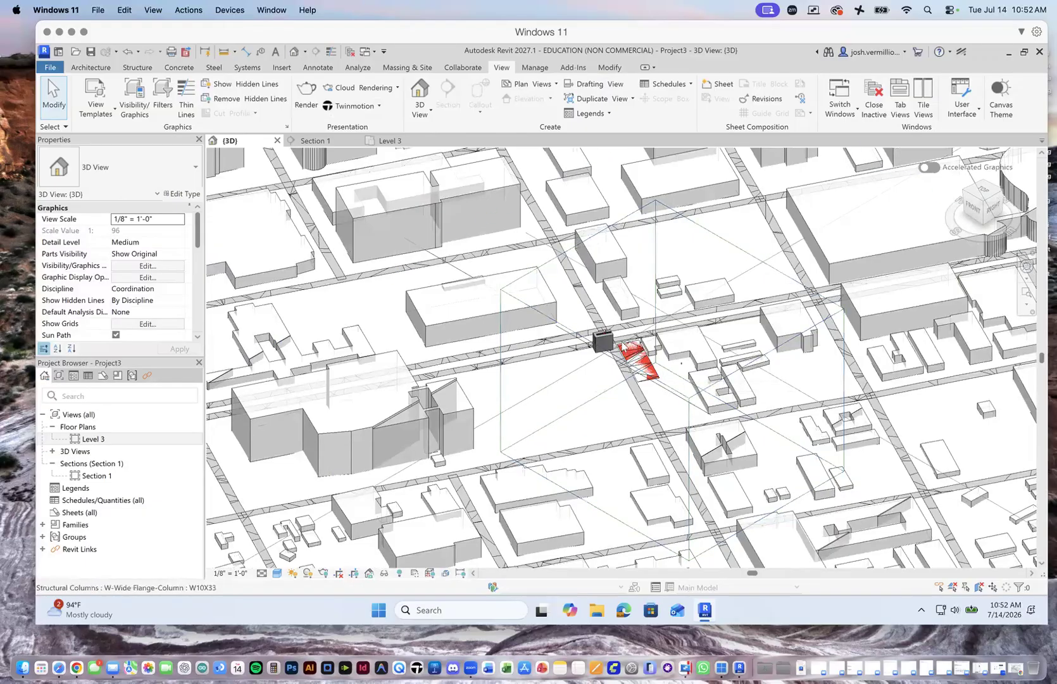
scroll(658, 367, "down", 5)
scroll(594, 338, "up", 8)
scroll(593, 342, "down", 4)
scroll(597, 348, "up", 7)
scroll(626, 348, "down", 6)
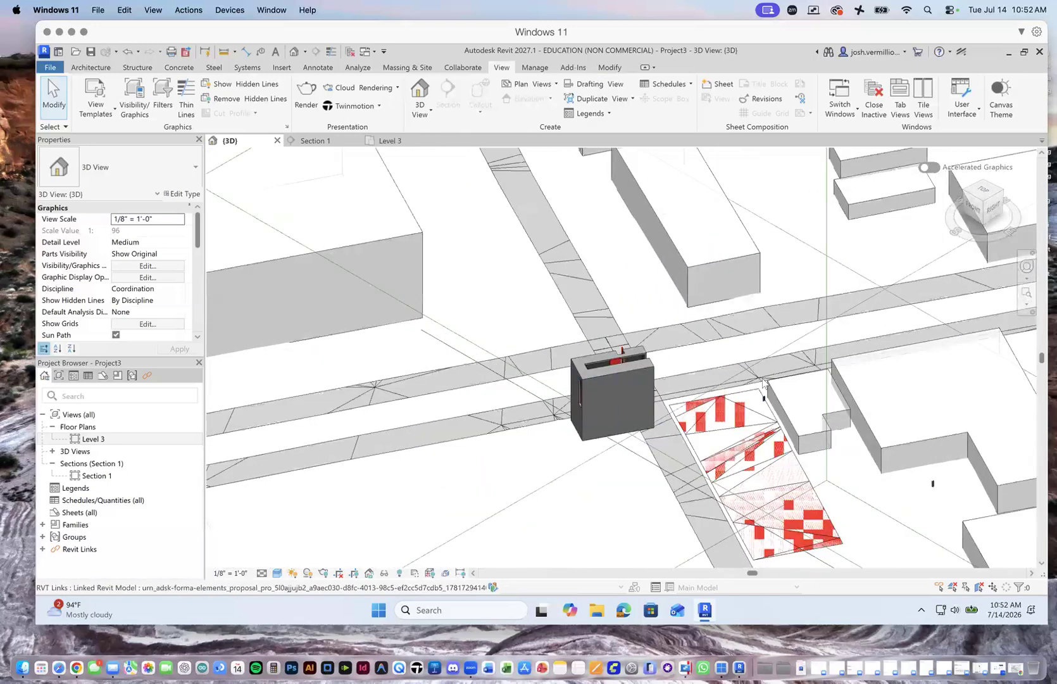
scroll(586, 340, "down", 5)
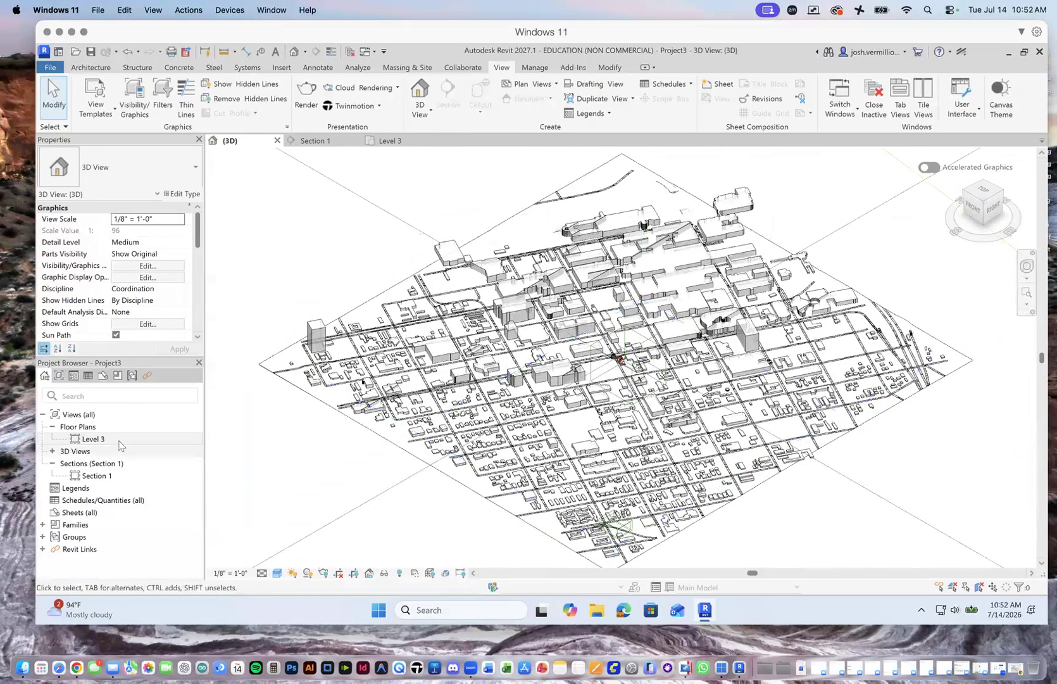
Assign Scope Box 1 to the default 3D view and apply it.
left_click(51, 451)
left_click(91, 464)
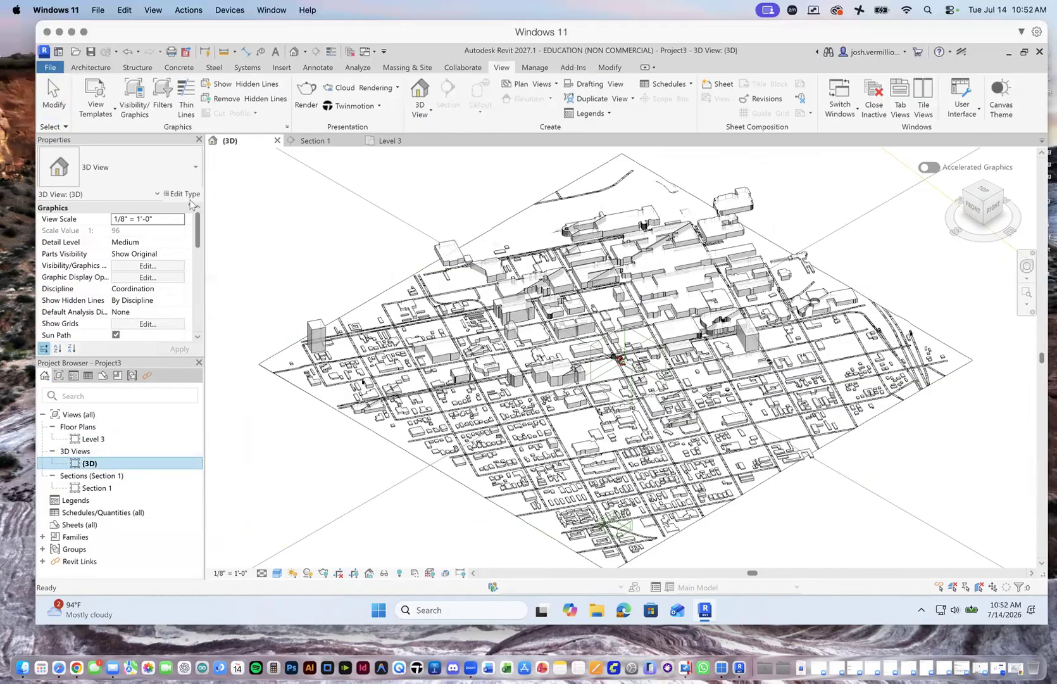
left_click_drag(198, 229, 198, 265)
left_click(179, 282)
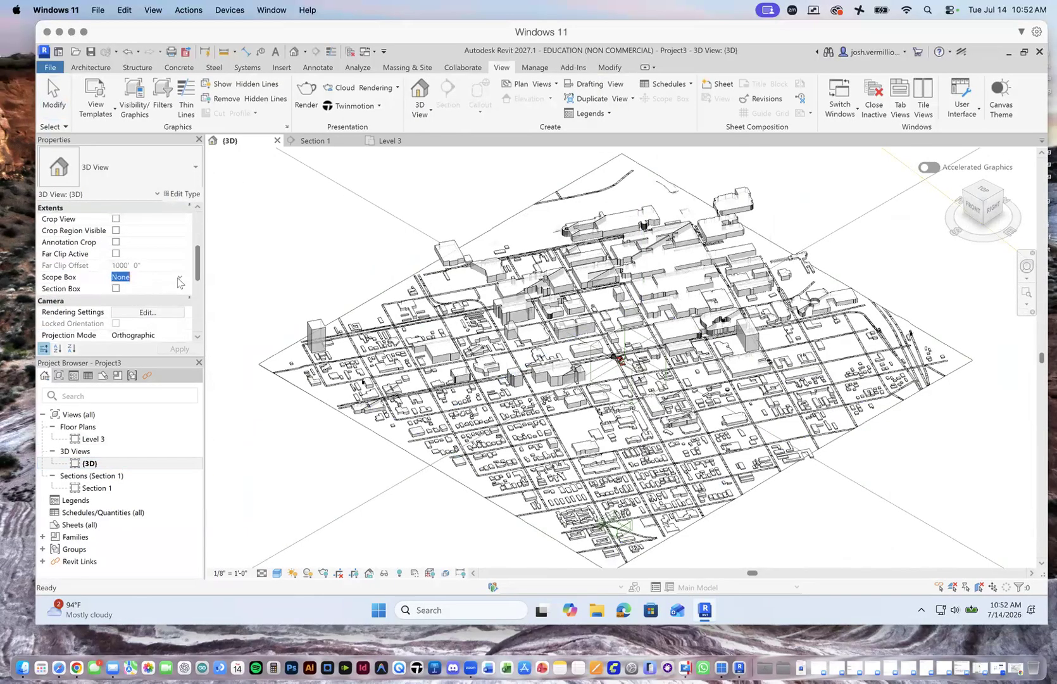
left_click(179, 279)
left_click(152, 303)
left_click(177, 348)
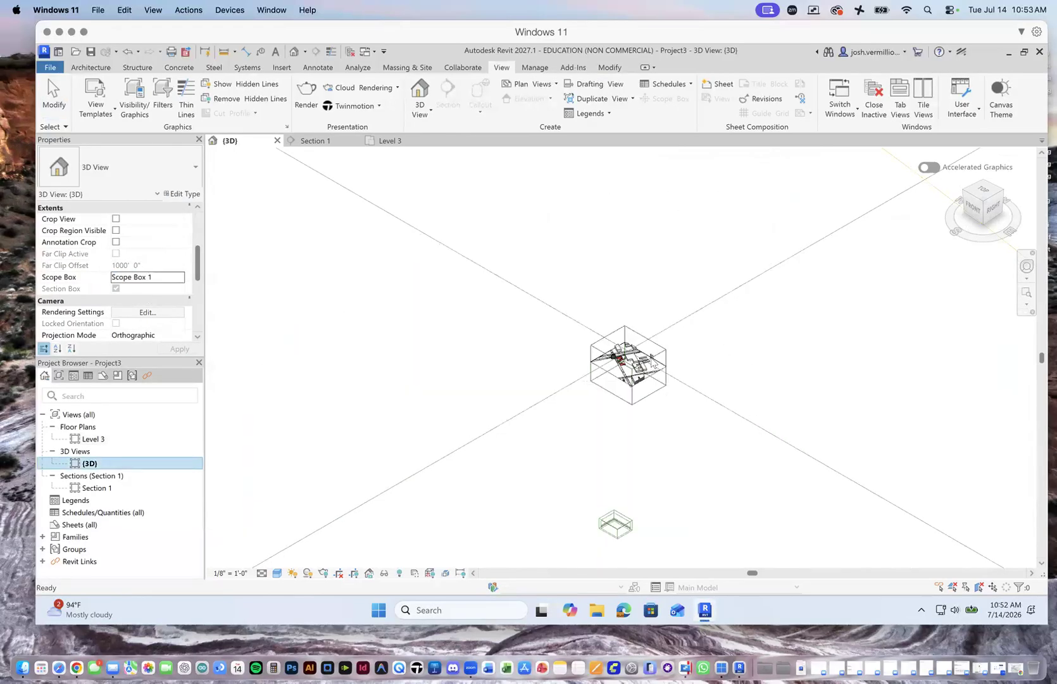
Inspect the part of the city model enclosed by the scope box around the site.
scroll(651, 362, "up", 5)
scroll(548, 329, "up", 4)
scroll(549, 329, "down", 5)
scroll(562, 338, "down", 8)
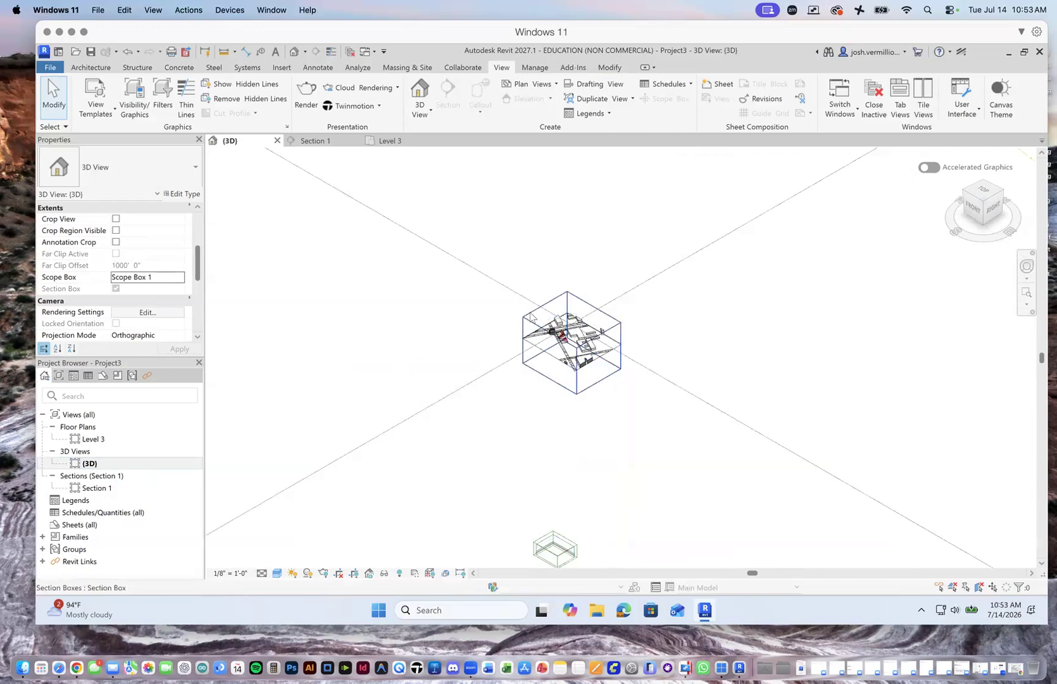
scroll(537, 391, "down", 1)
scroll(537, 392, "down", 3)
scroll(406, 372, "down", 3)
scroll(482, 379, "up", 2)
scroll(471, 359, "up", 4)
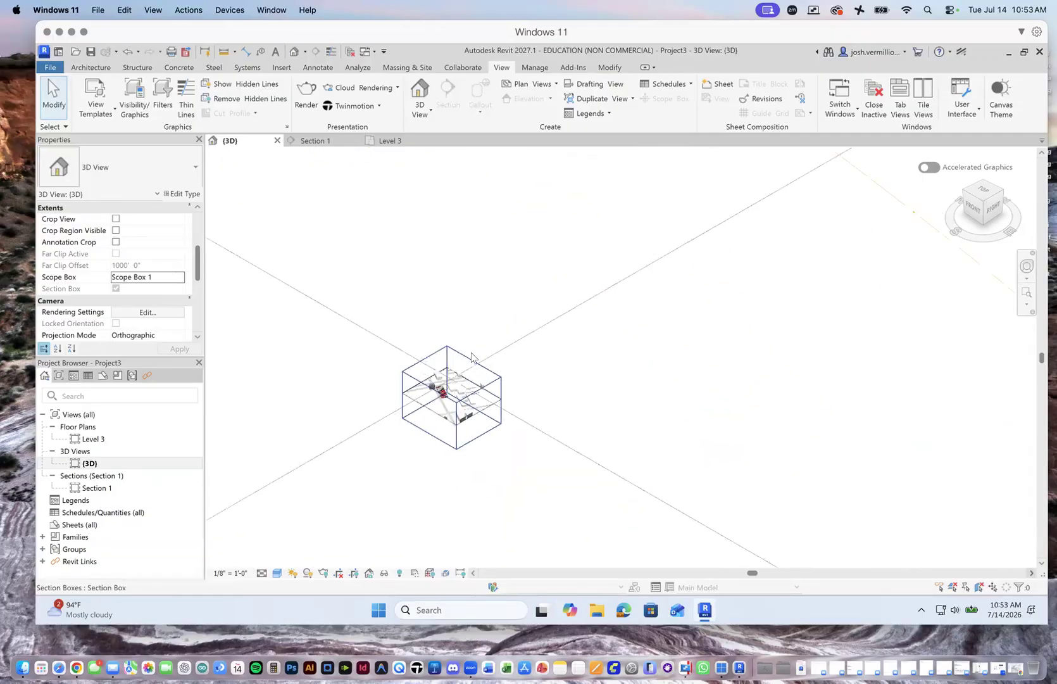
scroll(472, 357, "up", 3)
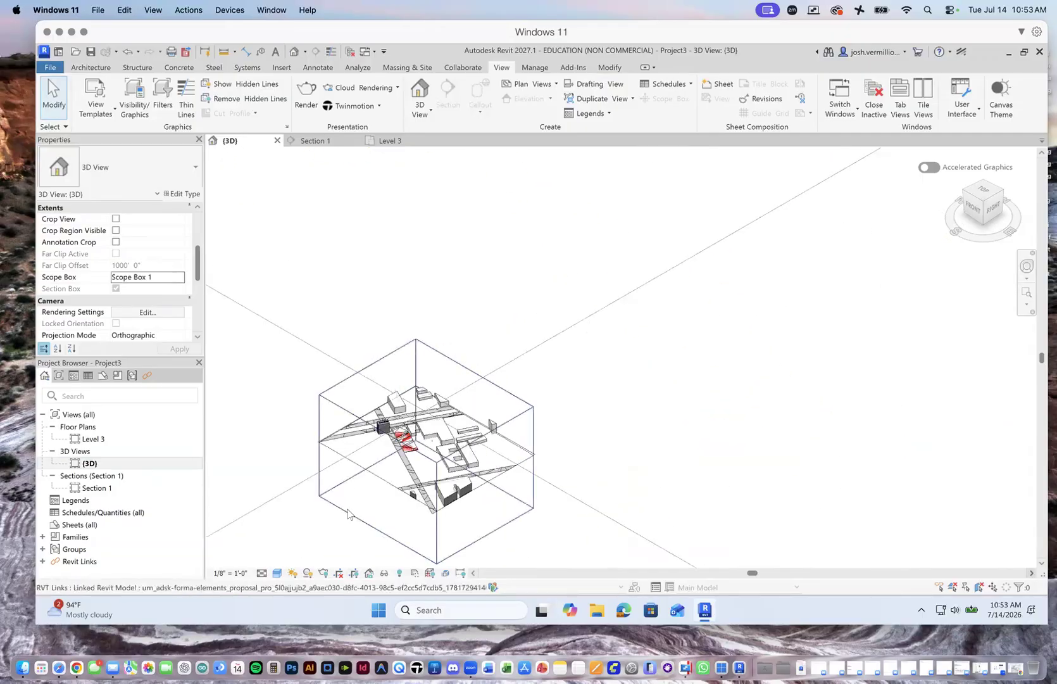
Turn off the sun path in the 3D view.
left_click(291, 573)
left_click(319, 535)
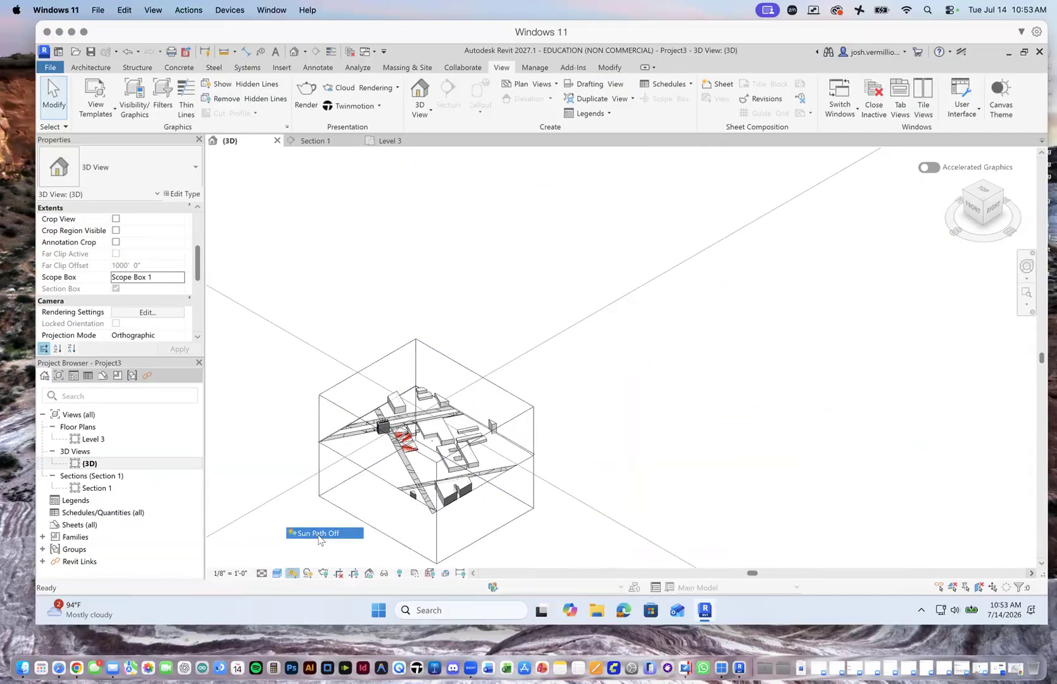
scroll(595, 419, "down", 5)
scroll(568, 426, "up", 5)
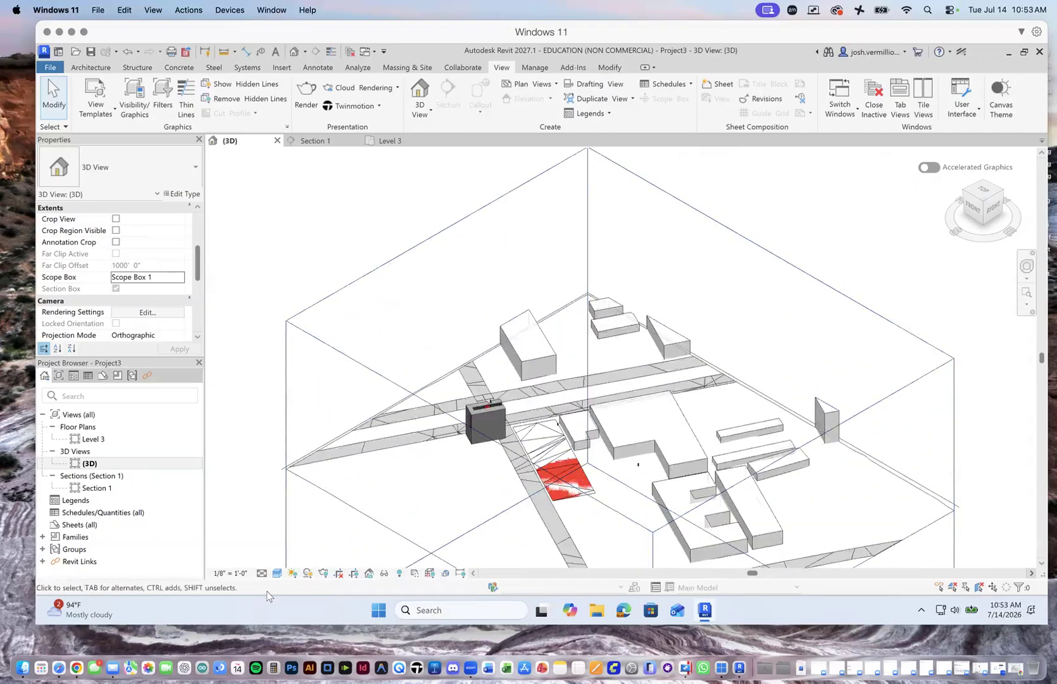
Examine the imported 767 Demo Planar Compositions building from its right and back sides, then clear the selection.
left_click(276, 574)
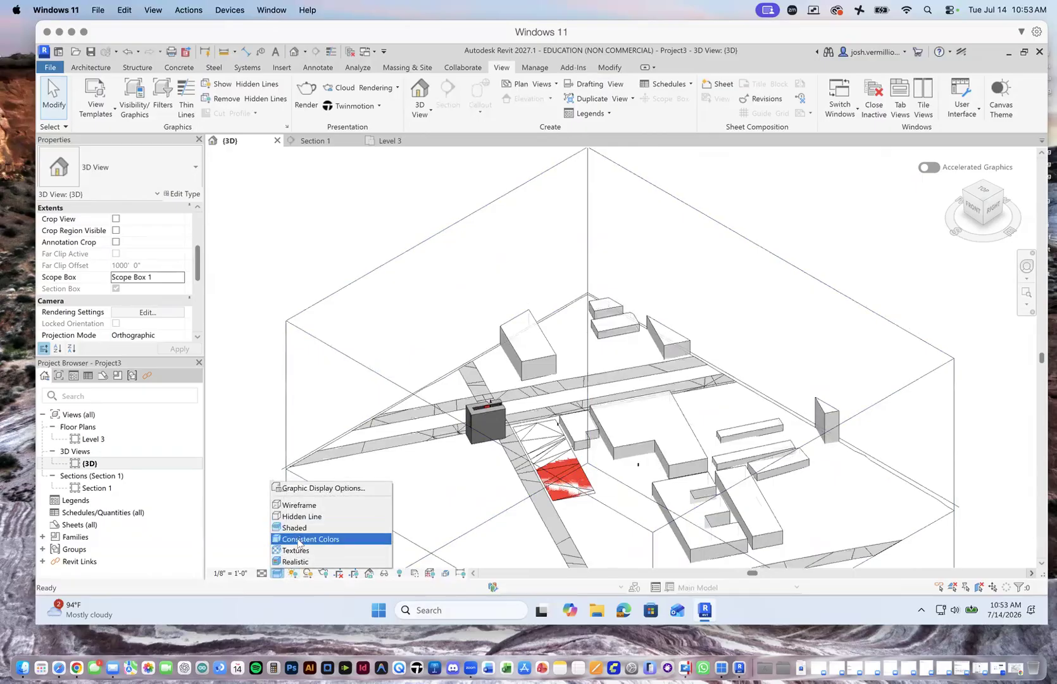
left_click(499, 417)
scroll(498, 412, "up", 8)
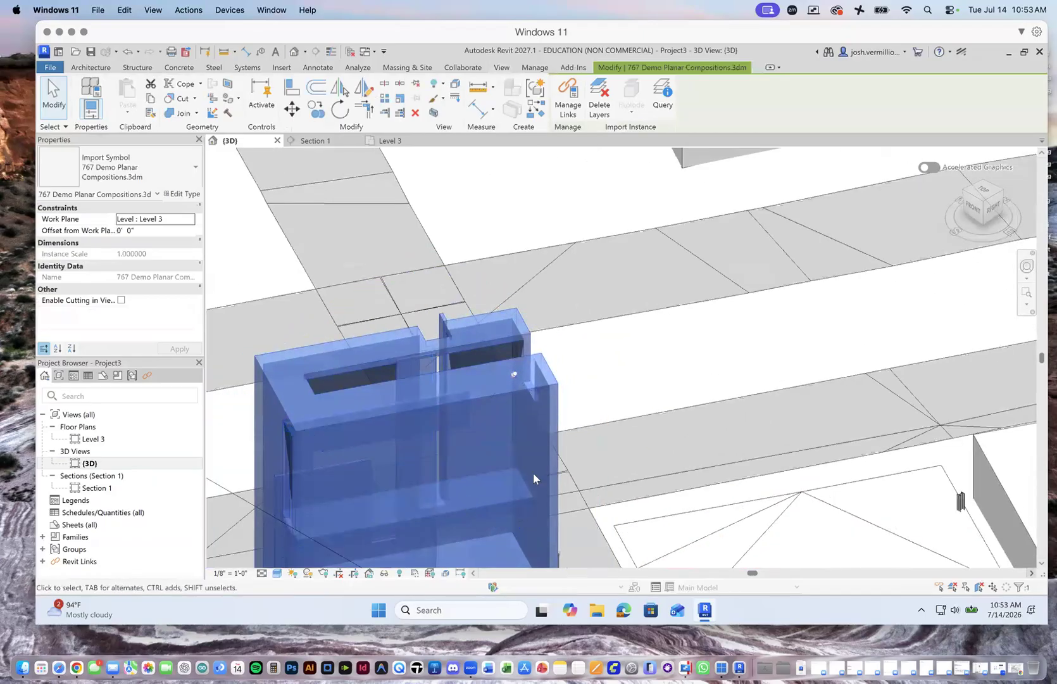
left_click(995, 211)
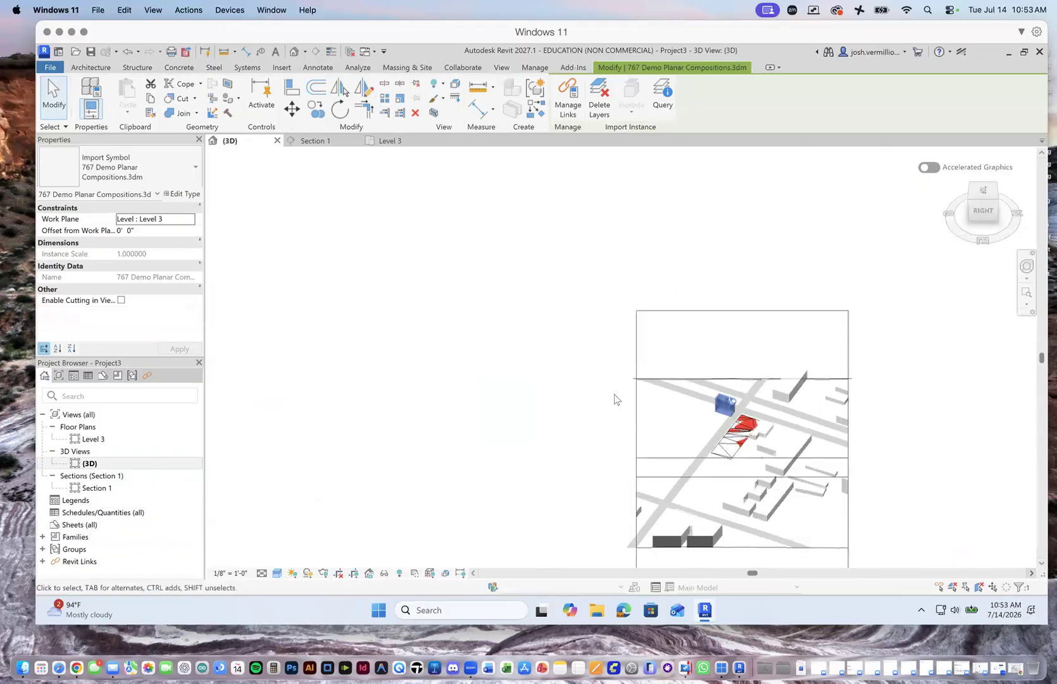
scroll(742, 415, "up", 8)
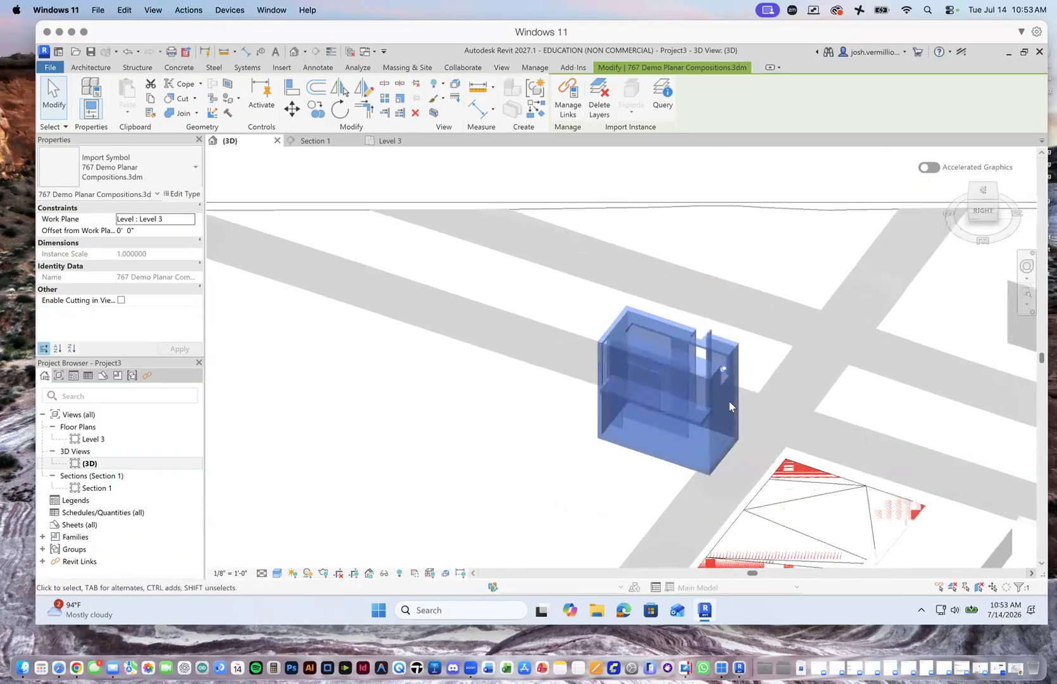
scroll(747, 372, "up", 3)
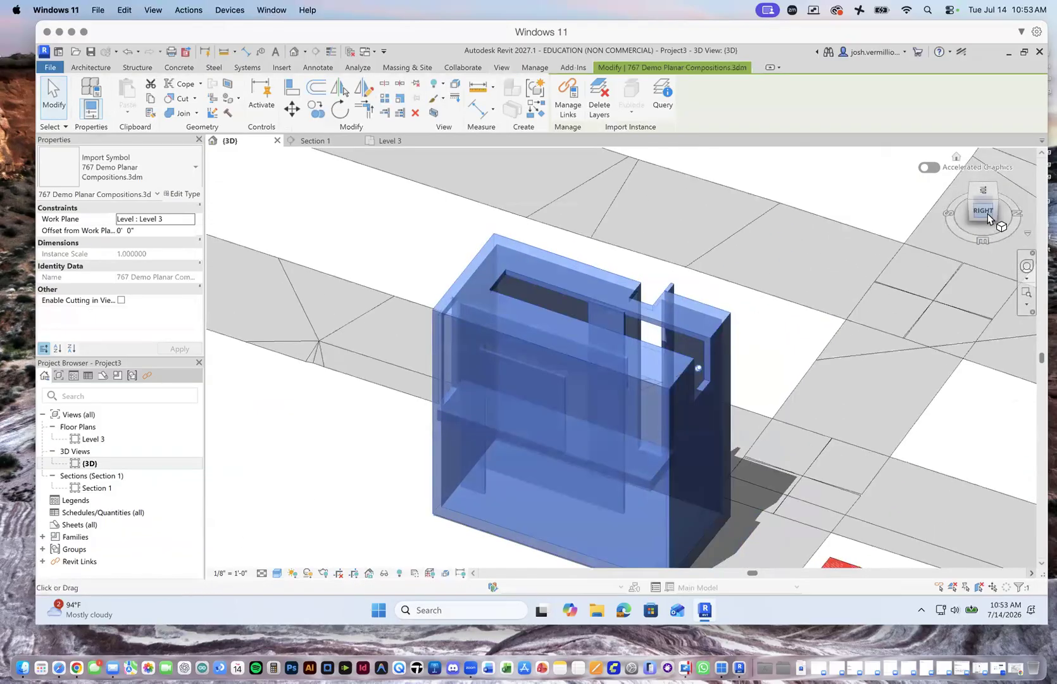
left_click(985, 212)
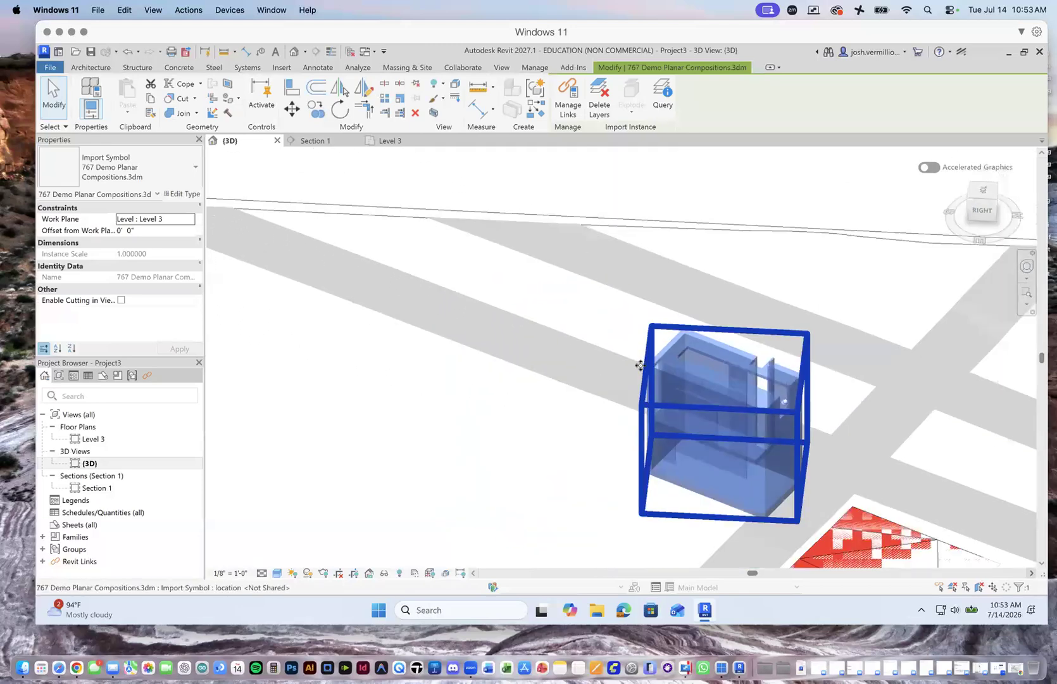
scroll(695, 394, "up", 10)
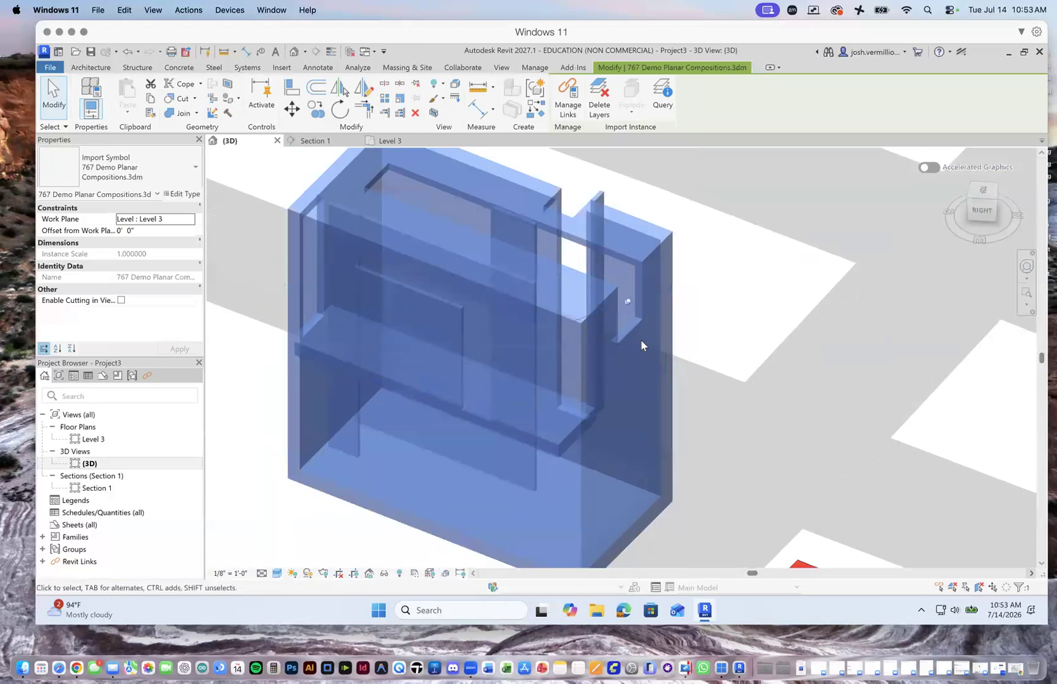
left_click(997, 197)
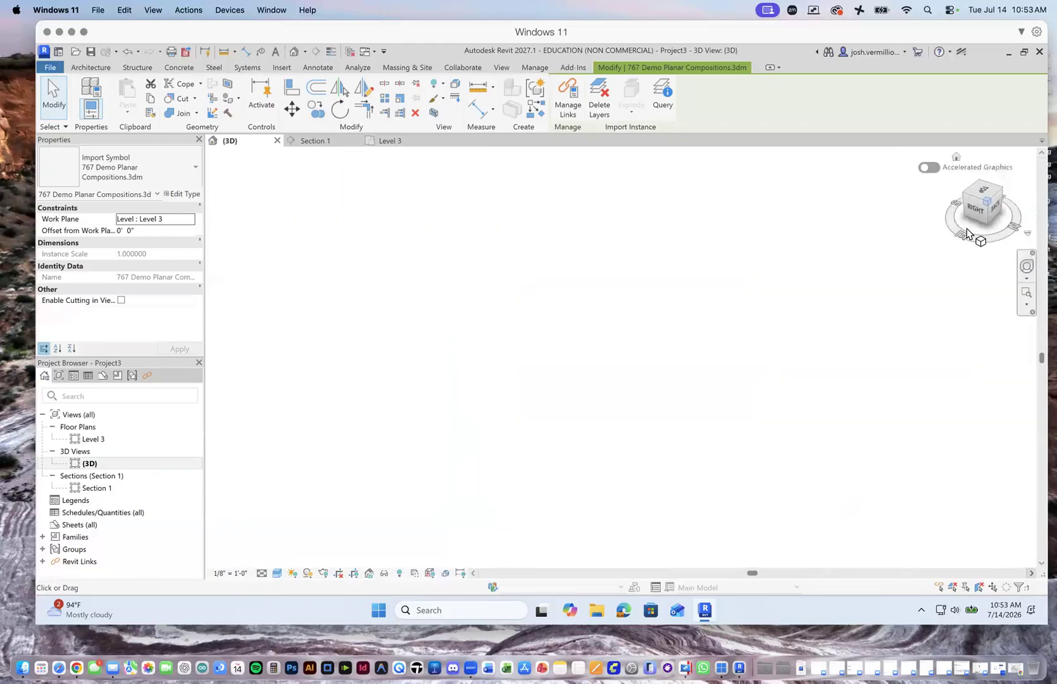
scroll(669, 356, "up", 5)
scroll(667, 353, "down", 10)
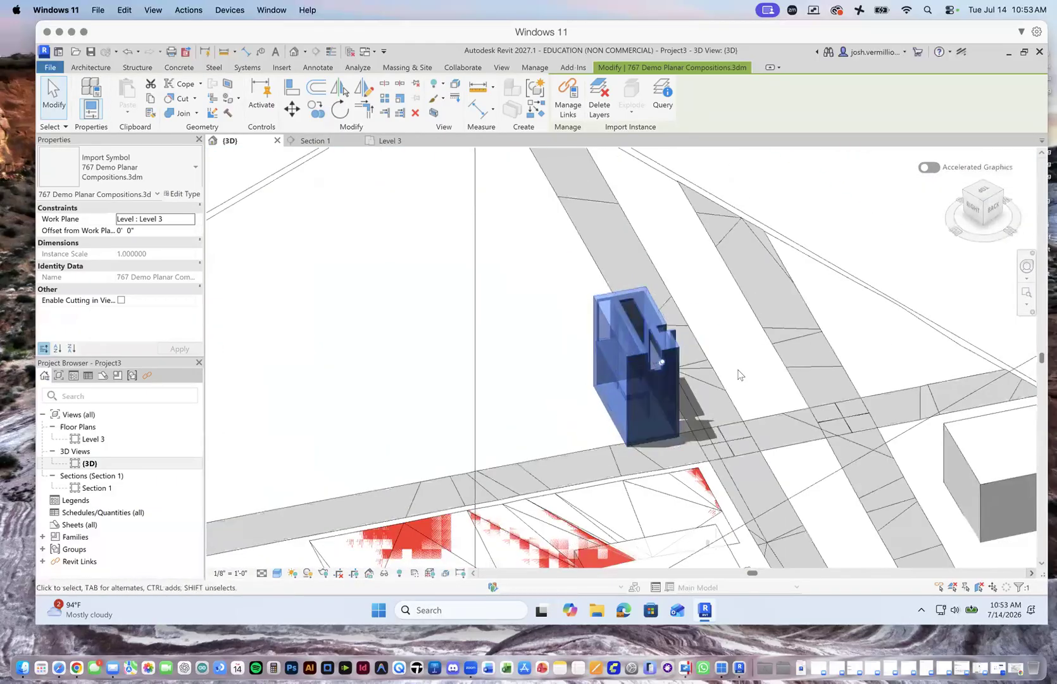
scroll(652, 301, "down", 5)
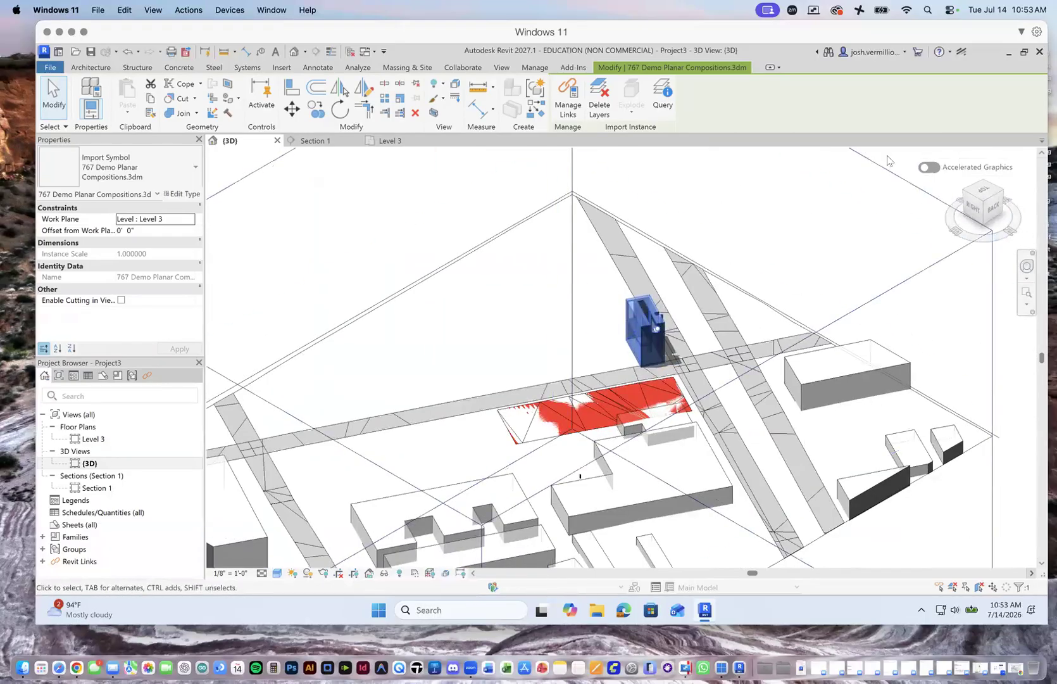
left_click(691, 346)
scroll(620, 357, "down", 5)
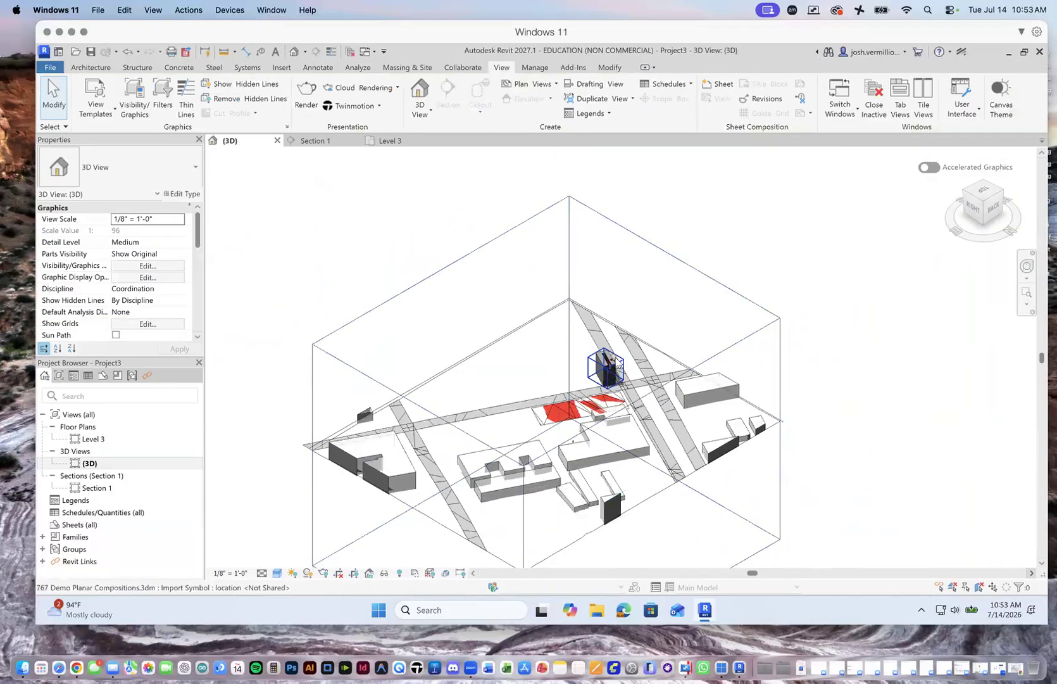
Create a perspective camera view by placing the camera's eye and target points near the dark imported building.
left_click(105, 68)
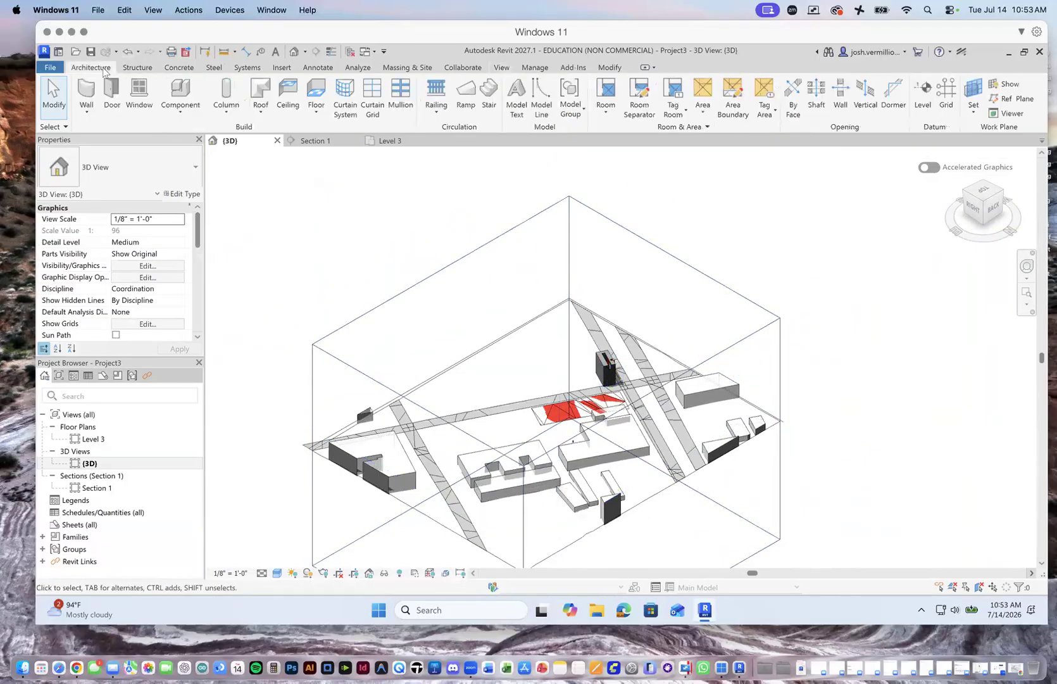
left_click(500, 67)
left_click(429, 110)
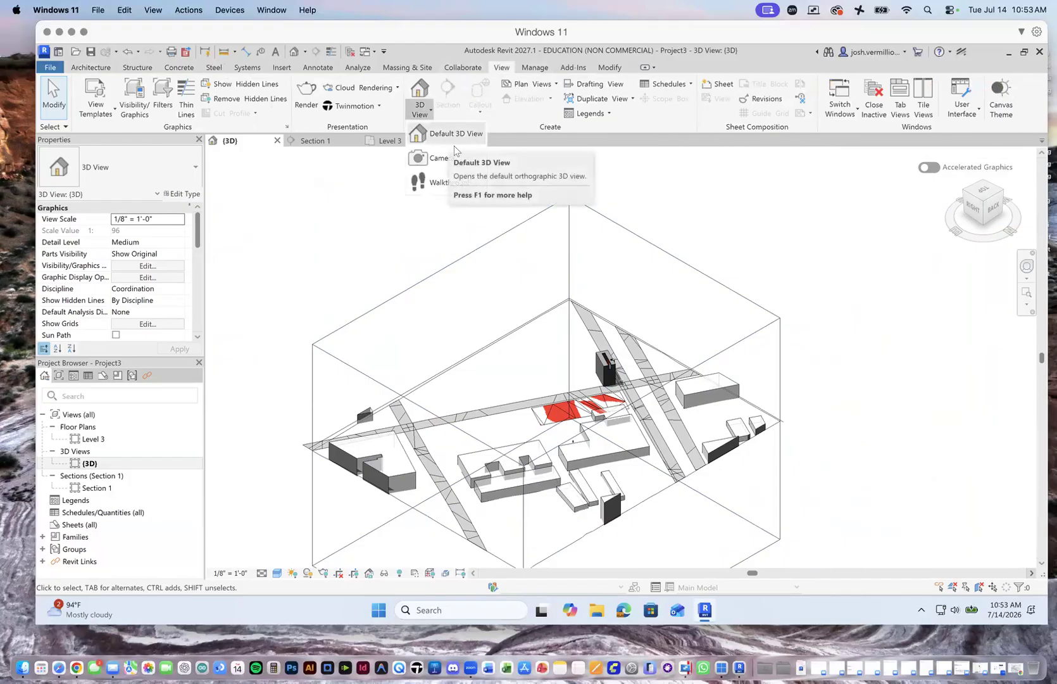
left_click(437, 158)
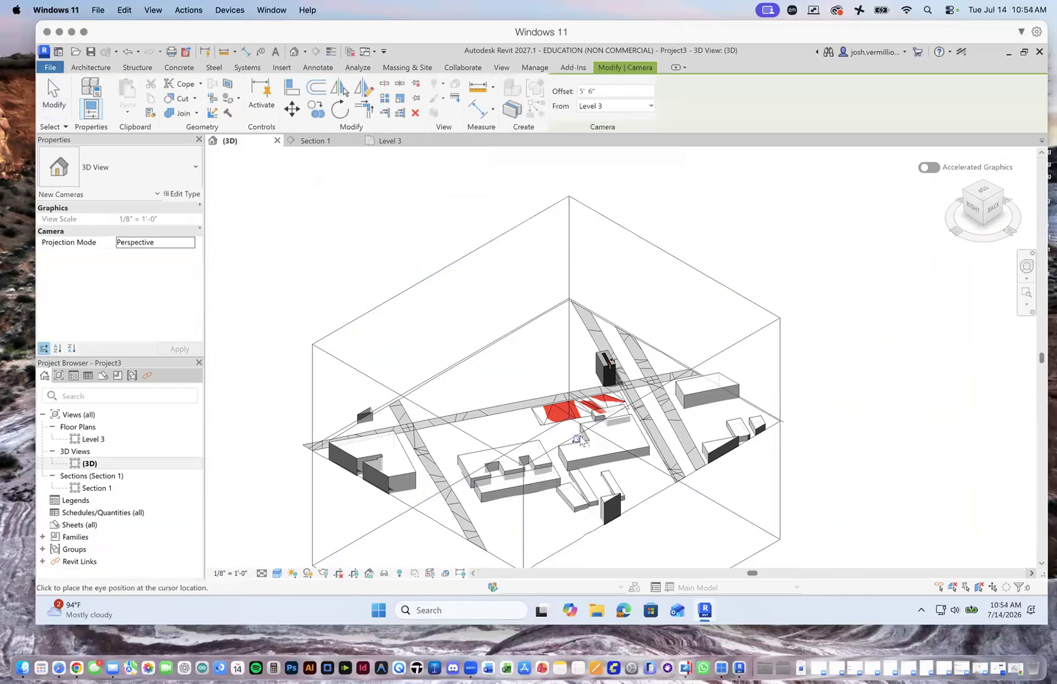
scroll(610, 386, "up", 10)
left_click(571, 313)
left_click(522, 225)
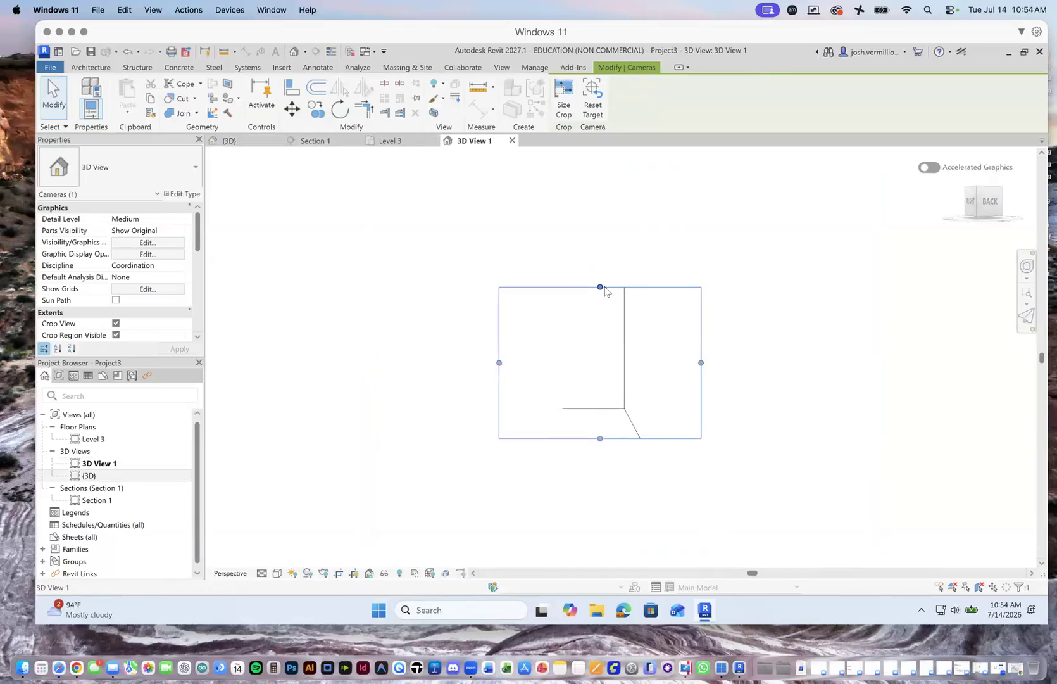
Enlarge the camera view's crop region outward on all four sides.
left_click_drag(498, 301, 333, 299)
left_click_drag(700, 304, 882, 302)
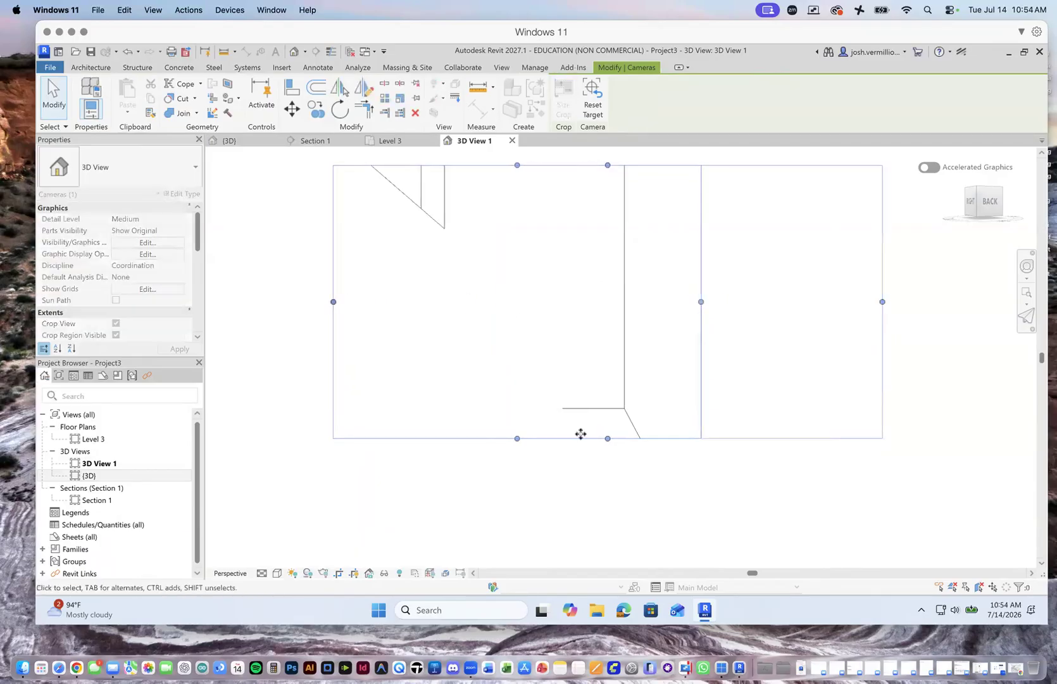
left_click_drag(607, 438, 583, 544)
scroll(560, 470, "down", 5)
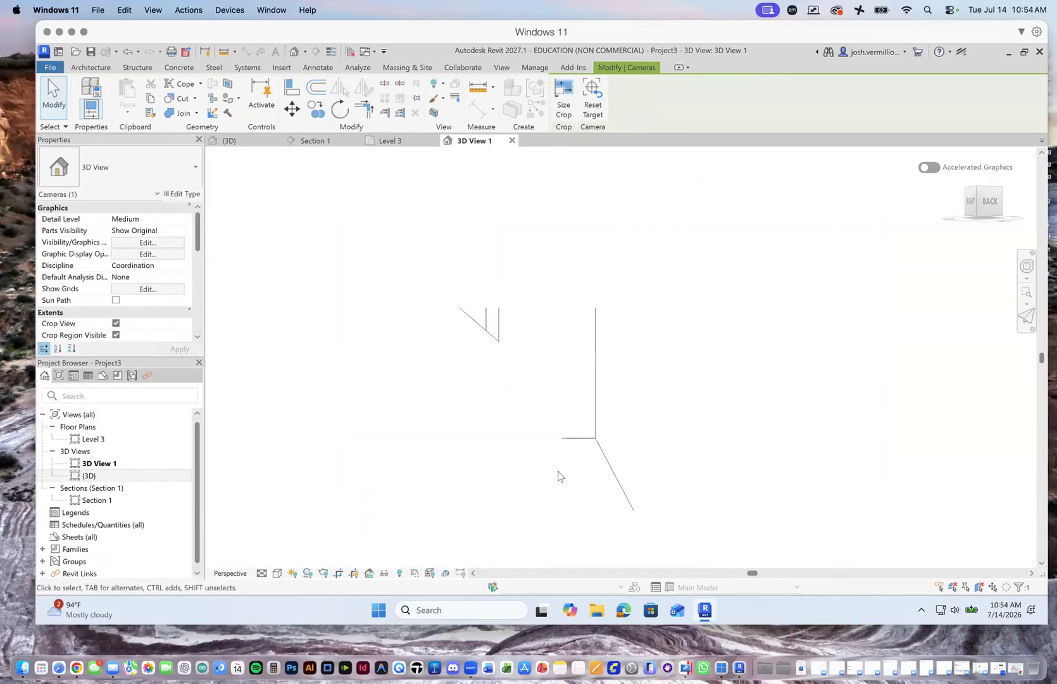
In the Level 3 floor plan, move the camera to the upper end of the narrow slot inside the imported building.
left_click(390, 140)
scroll(303, 482, "up", 3)
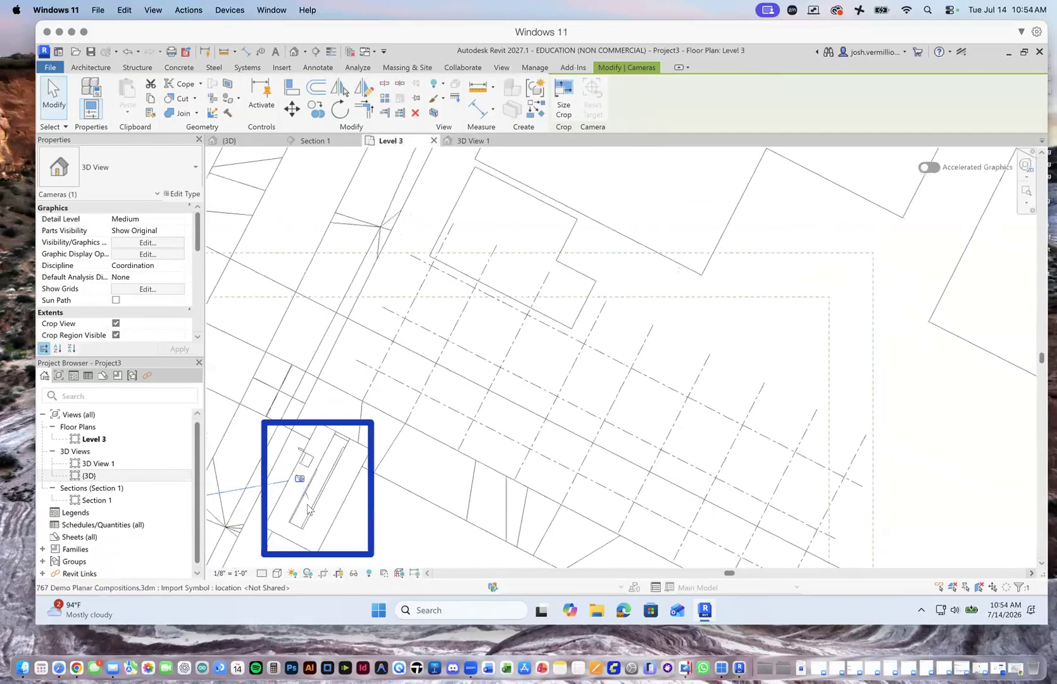
left_click_drag(296, 467, 349, 425)
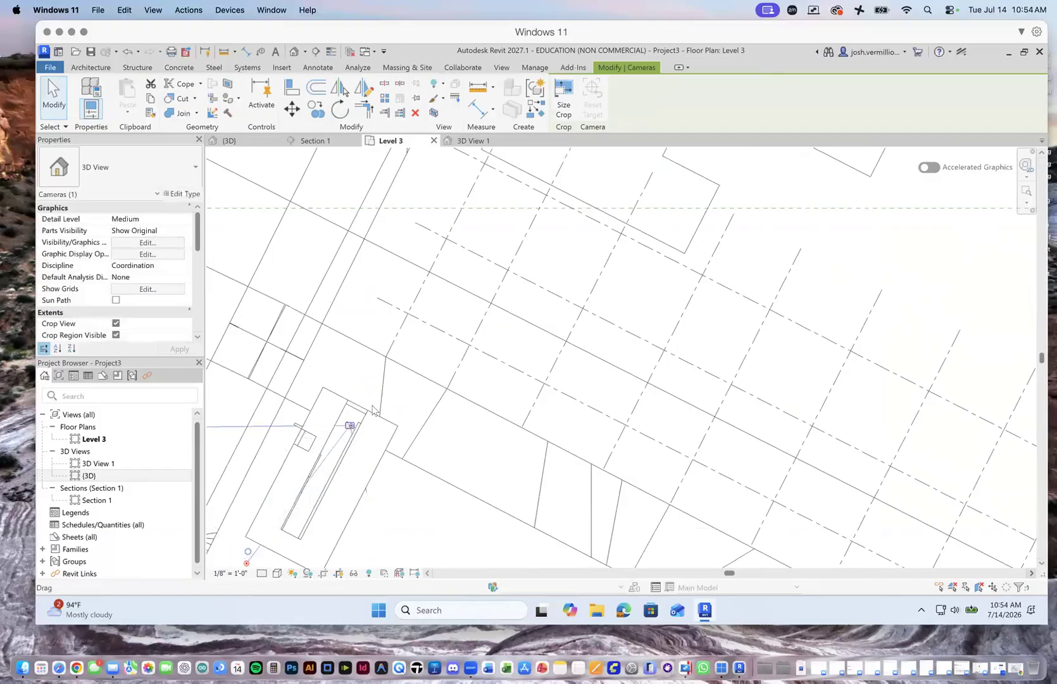
From Section 1, hide the selected camera view's crop region and assign Scope Box 1 to it.
left_click(323, 141)
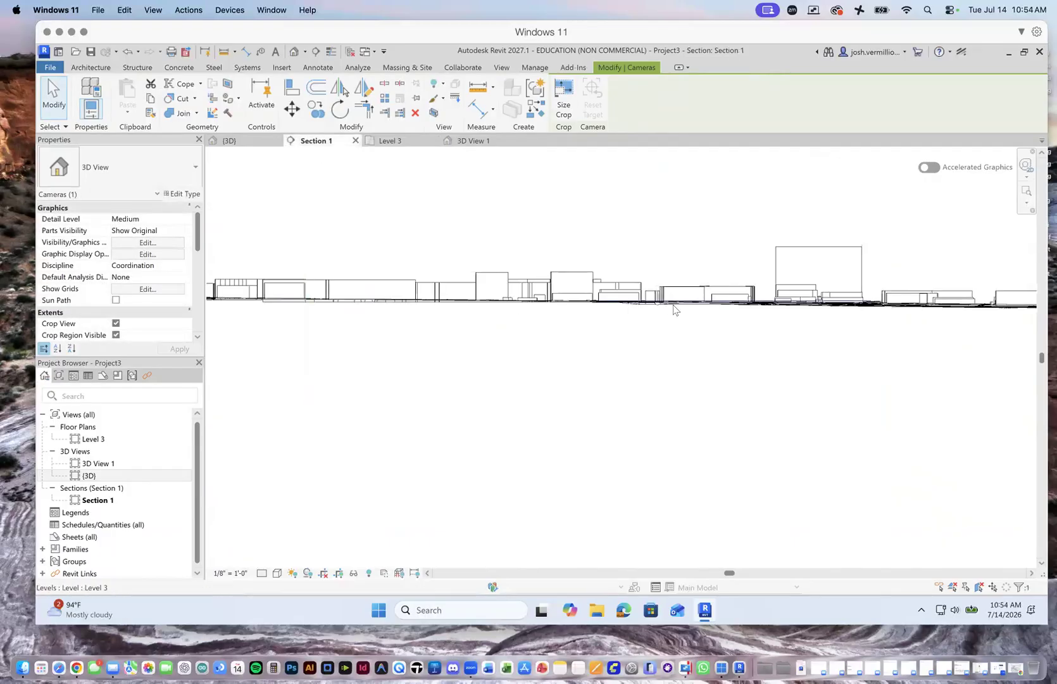
scroll(631, 320, "down", 4)
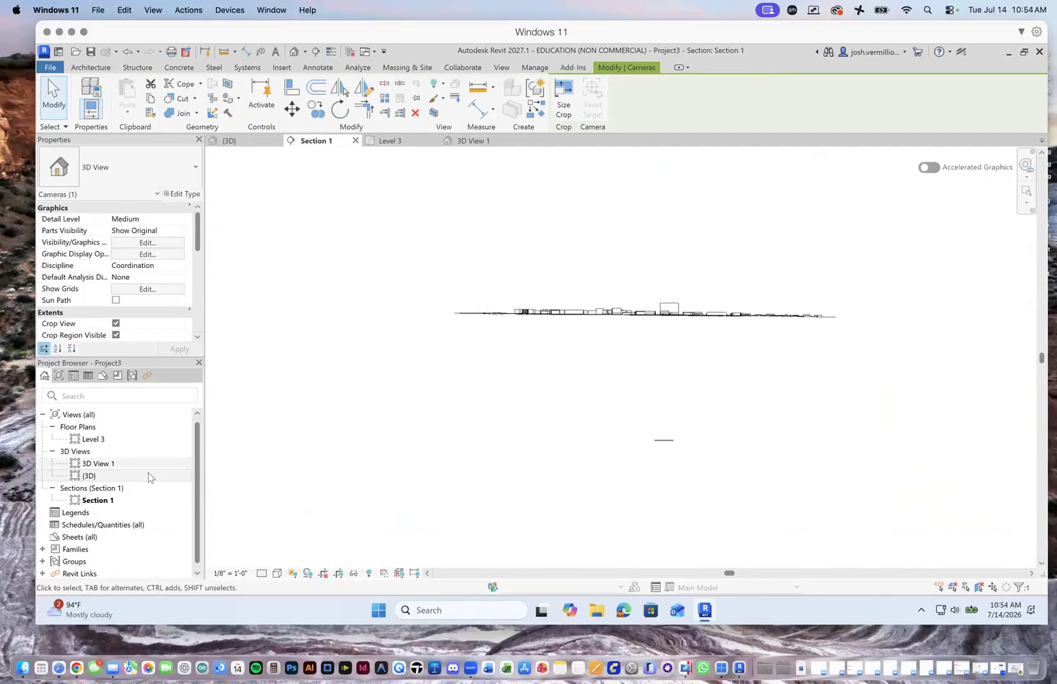
mouse_move(197, 248)
left_mouse_down()
mouse_move(196, 275)
mouse_move(196, 260)
left_mouse_up()
left_click(116, 289)
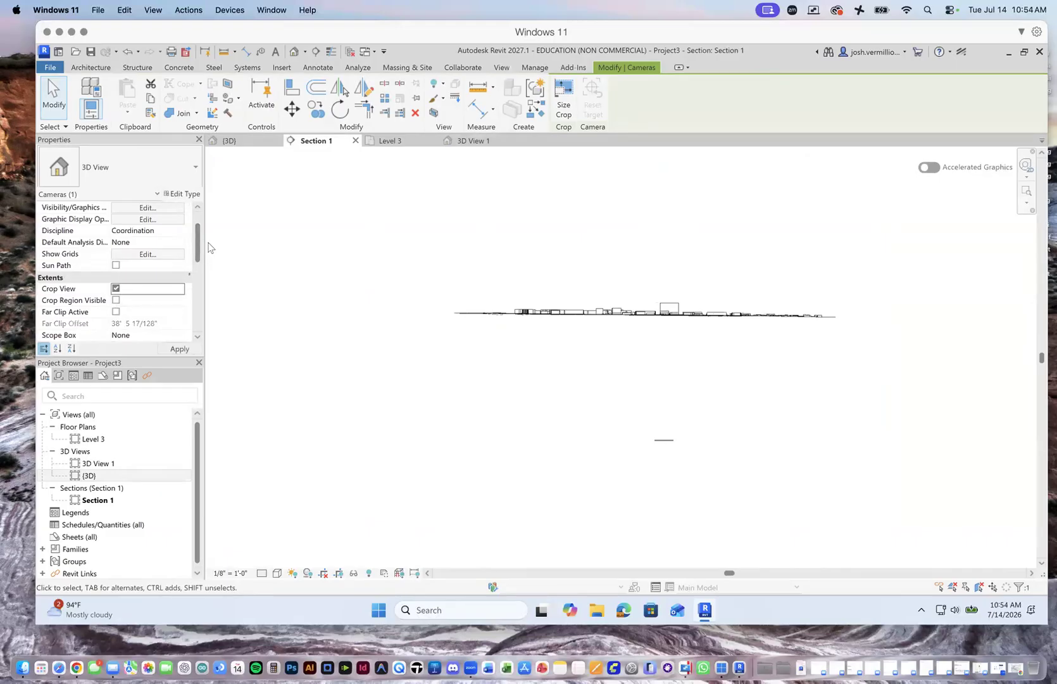
scroll(179, 278, "down", 3)
left_click(179, 266)
left_click(180, 266)
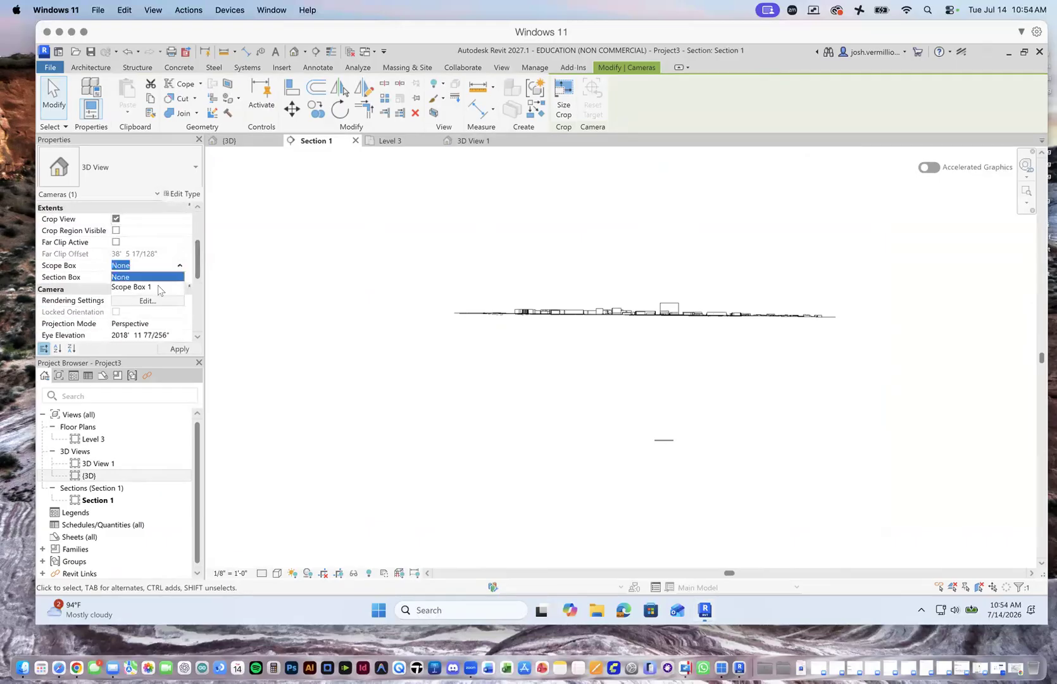
left_click(159, 287)
left_click(179, 348)
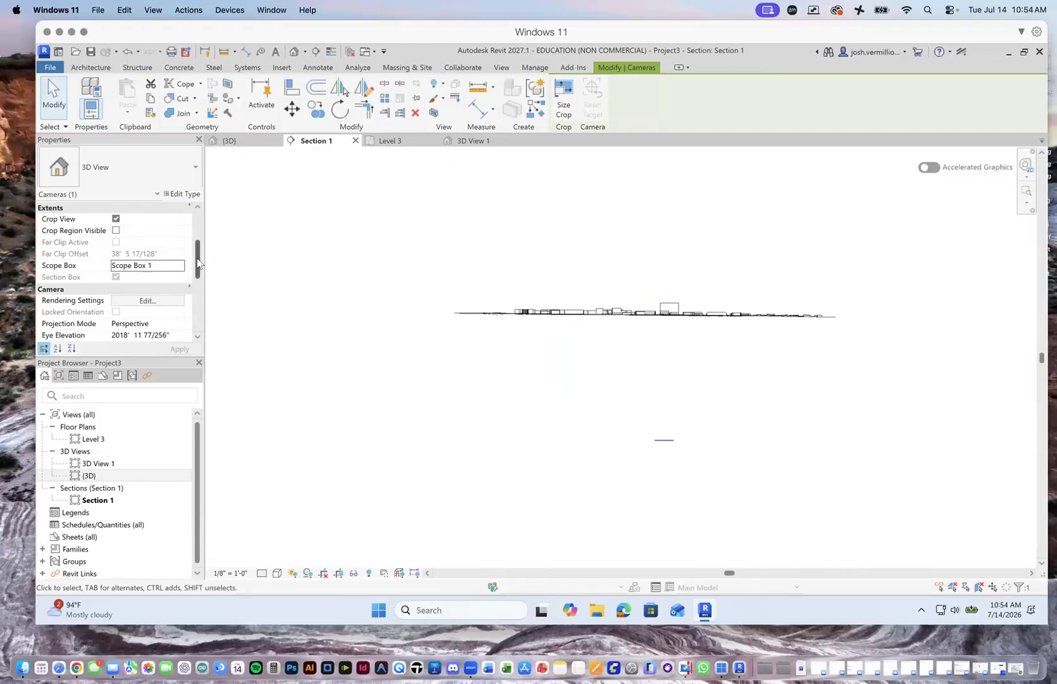
Set the camera view's scope box to None to enable Far Clip Active, and reassign Scope Box 1 to the view.
left_click_drag(196, 260, 196, 252)
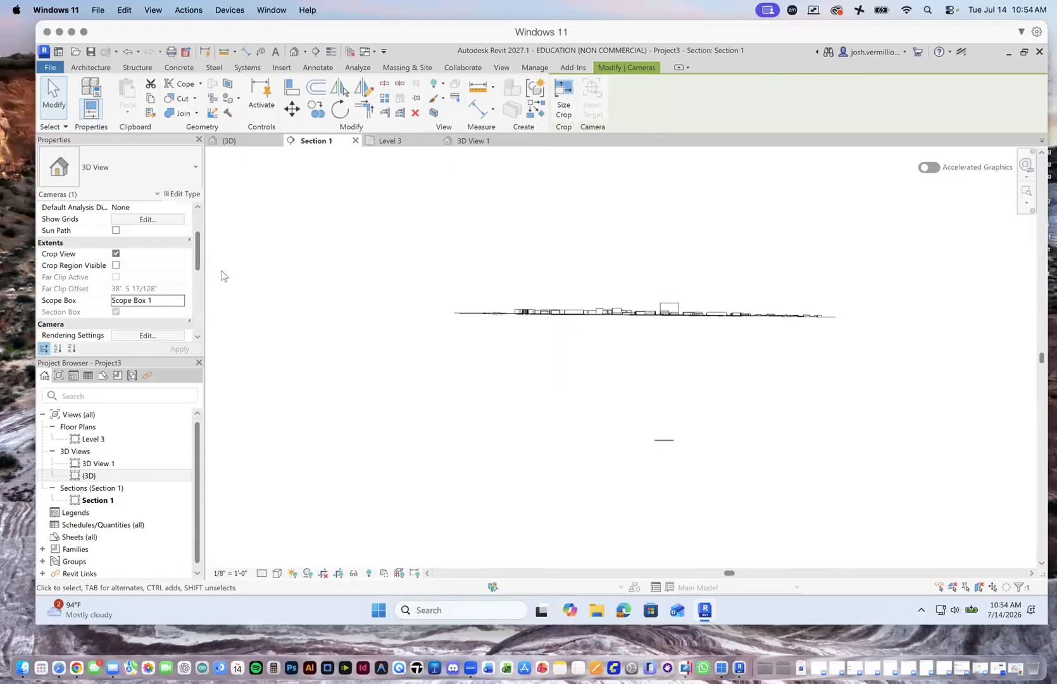
left_click(116, 253)
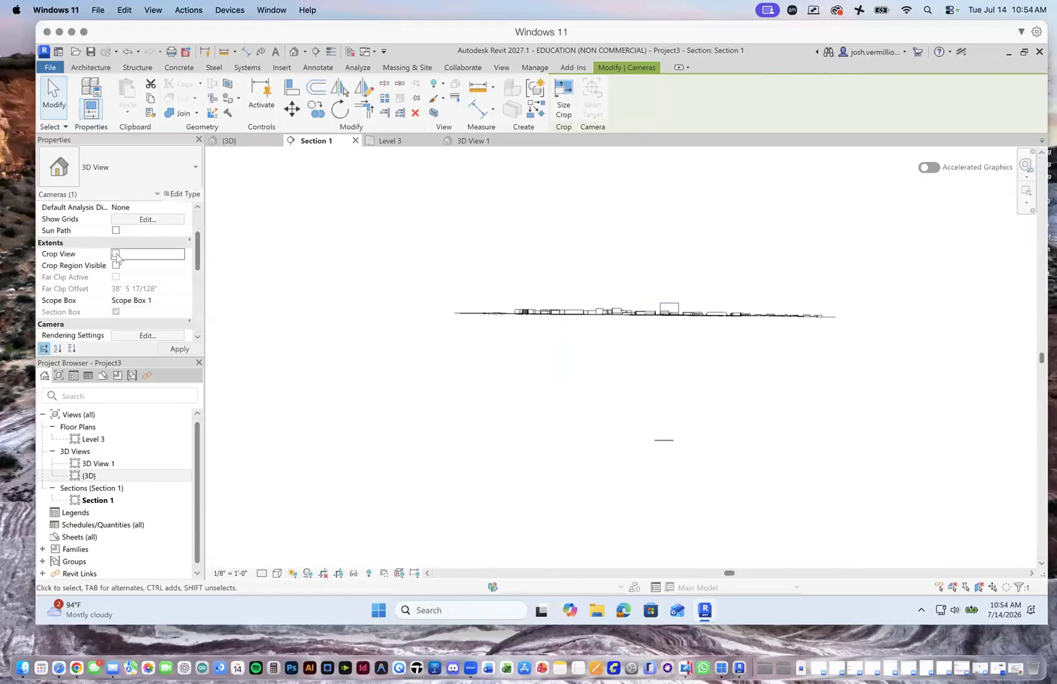
left_click(116, 265)
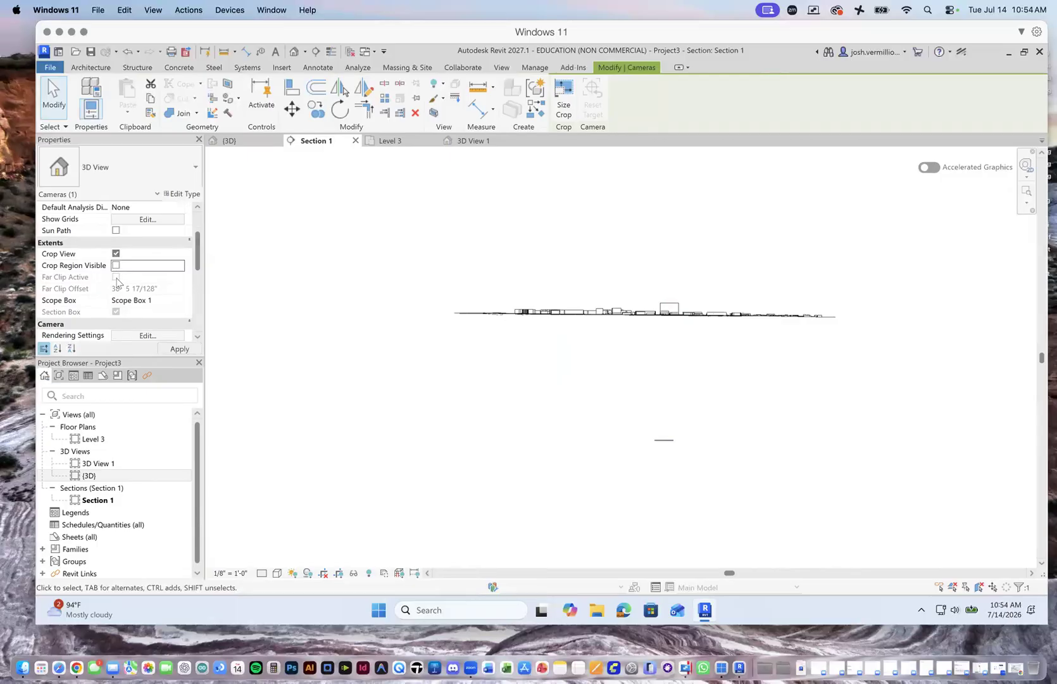
left_click(157, 300)
left_click(180, 300)
left_click(139, 313)
left_click(116, 277)
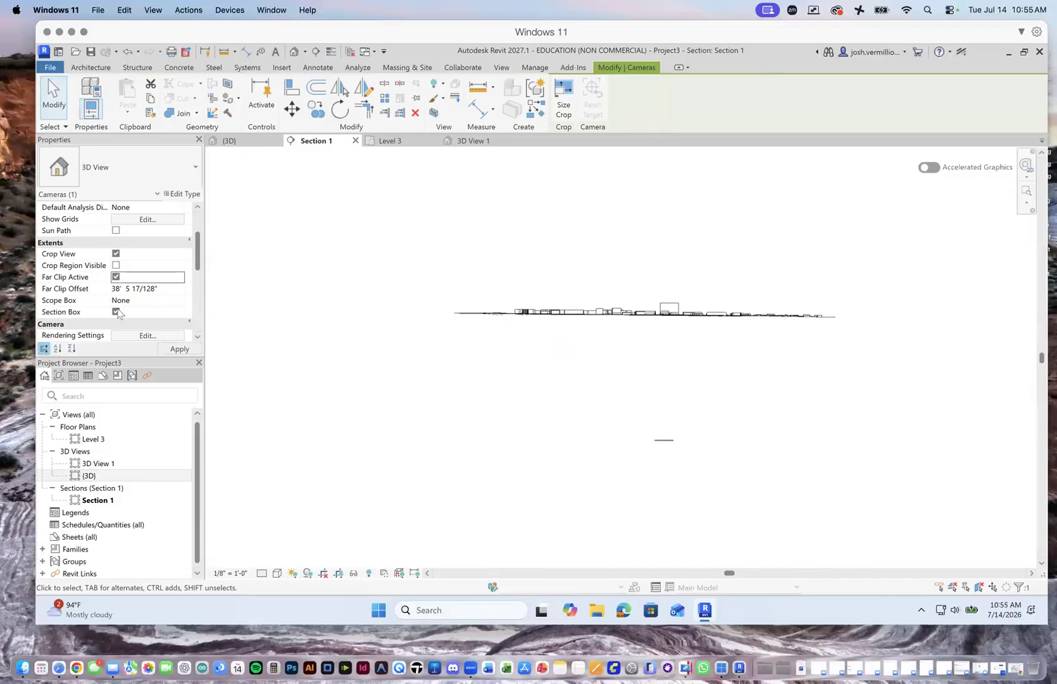
left_click(159, 299)
left_click(180, 300)
left_click(139, 313)
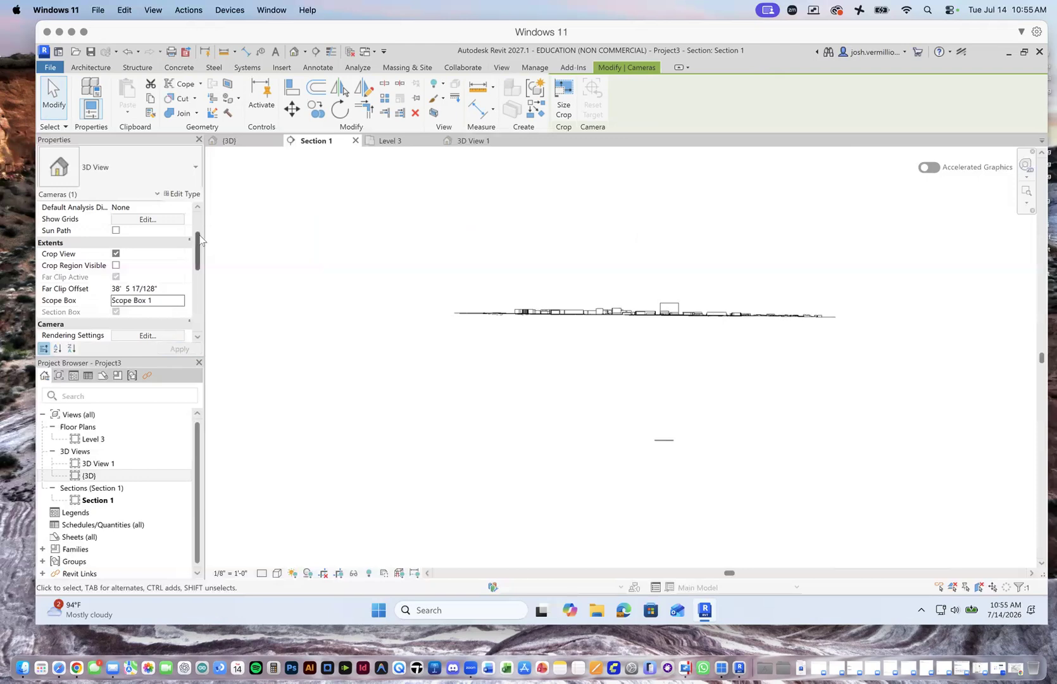
Raise the camera along the dark building's end face in the {3D} view, to an eye elevation of about 2023' 11".
scroll(190, 266, "down", 2)
scroll(646, 317, "up", 2)
scroll(645, 317, "up", 5)
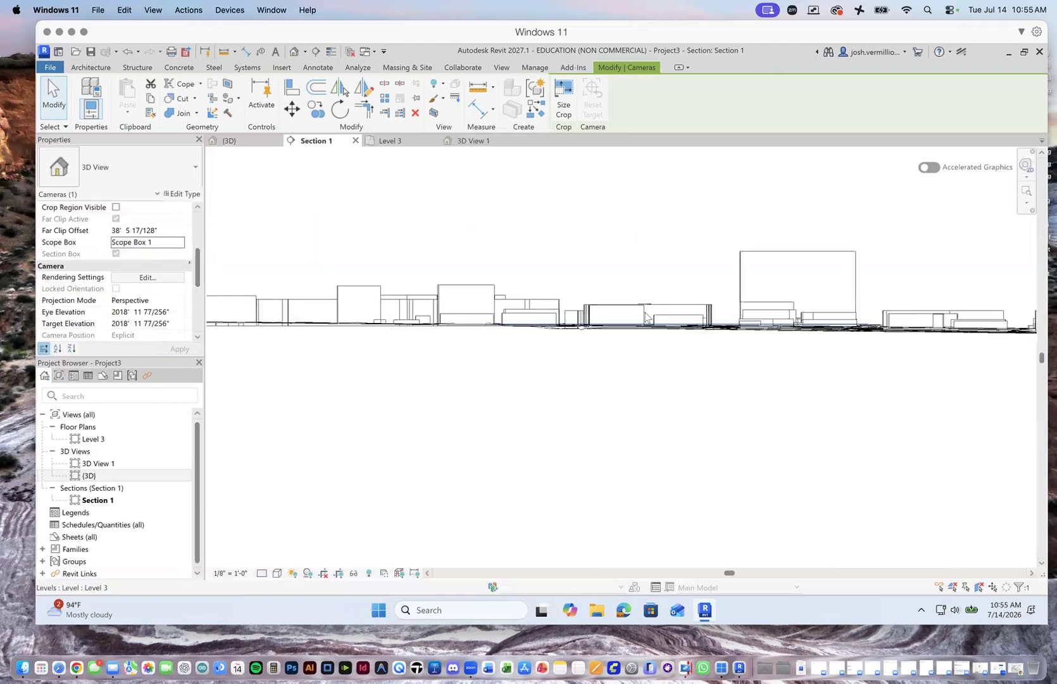
scroll(610, 363, "down", 5)
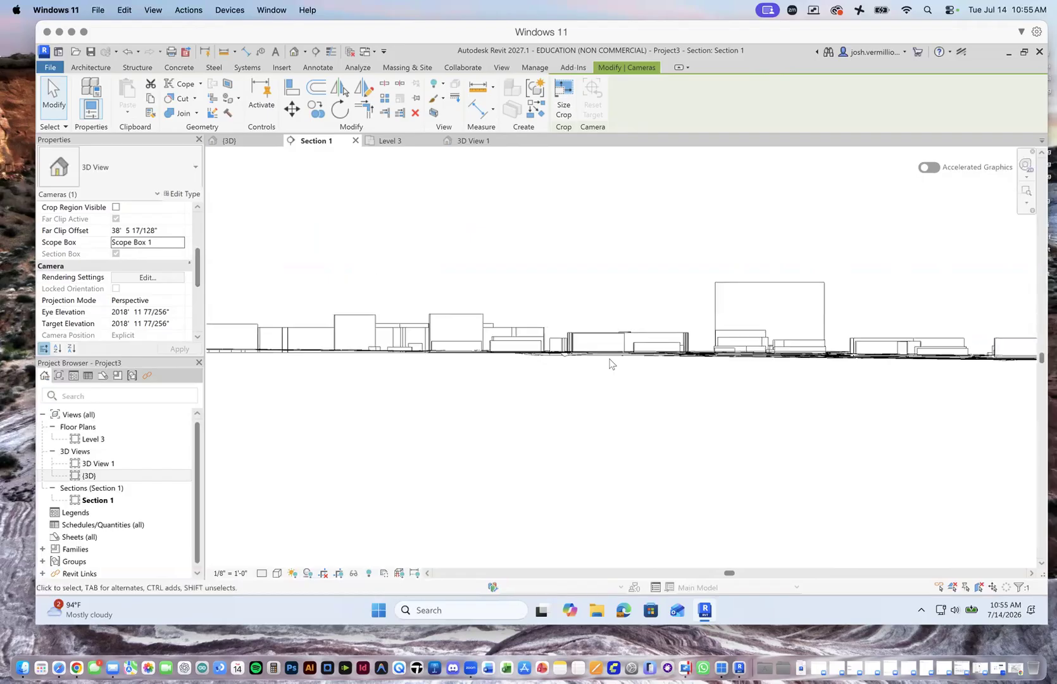
scroll(731, 365, "down", 3)
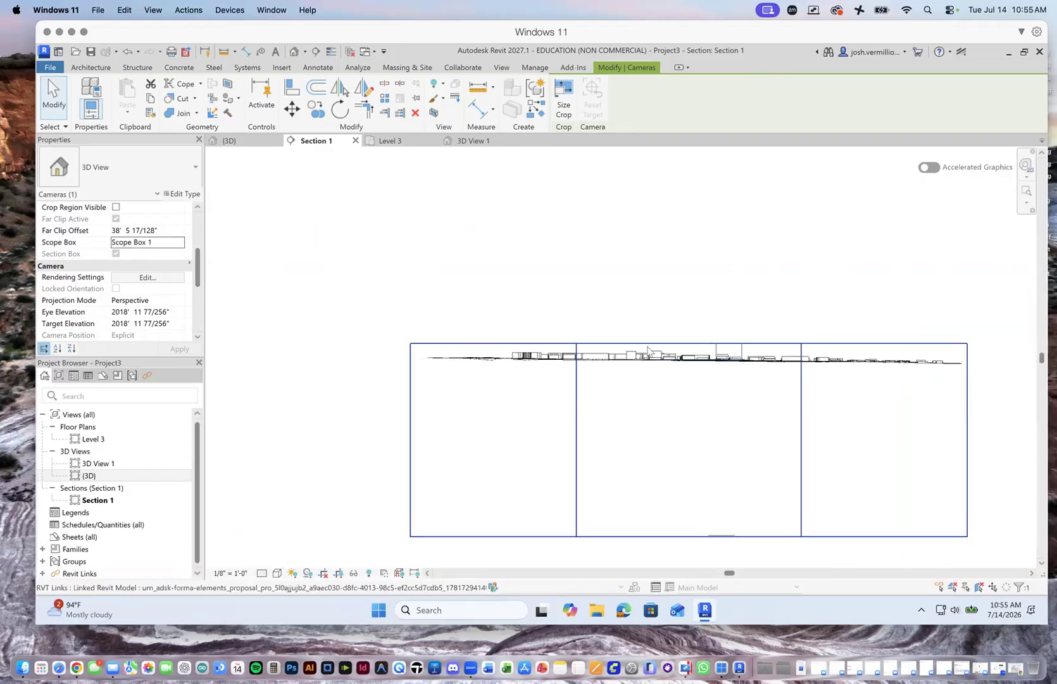
scroll(530, 352, "up", 3)
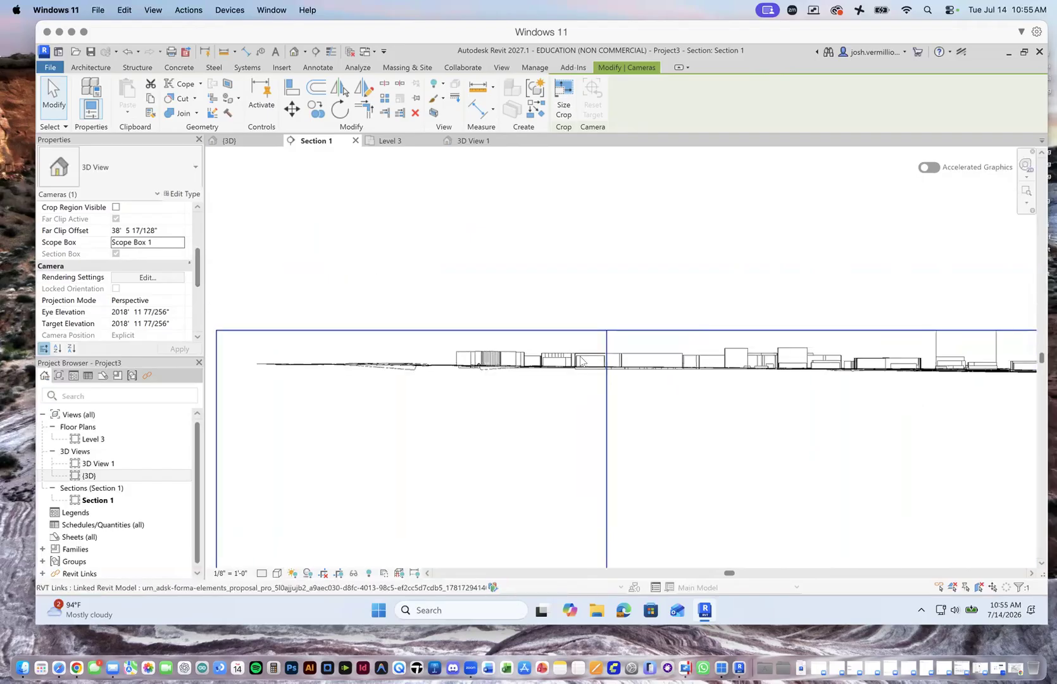
left_click(471, 141)
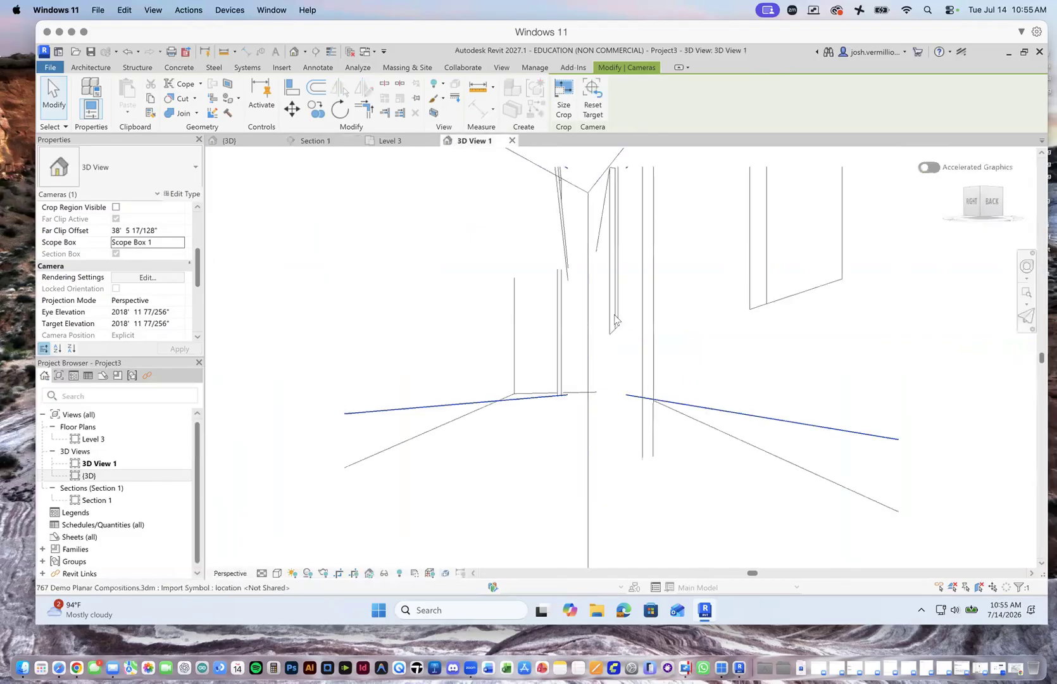
left_click(229, 141)
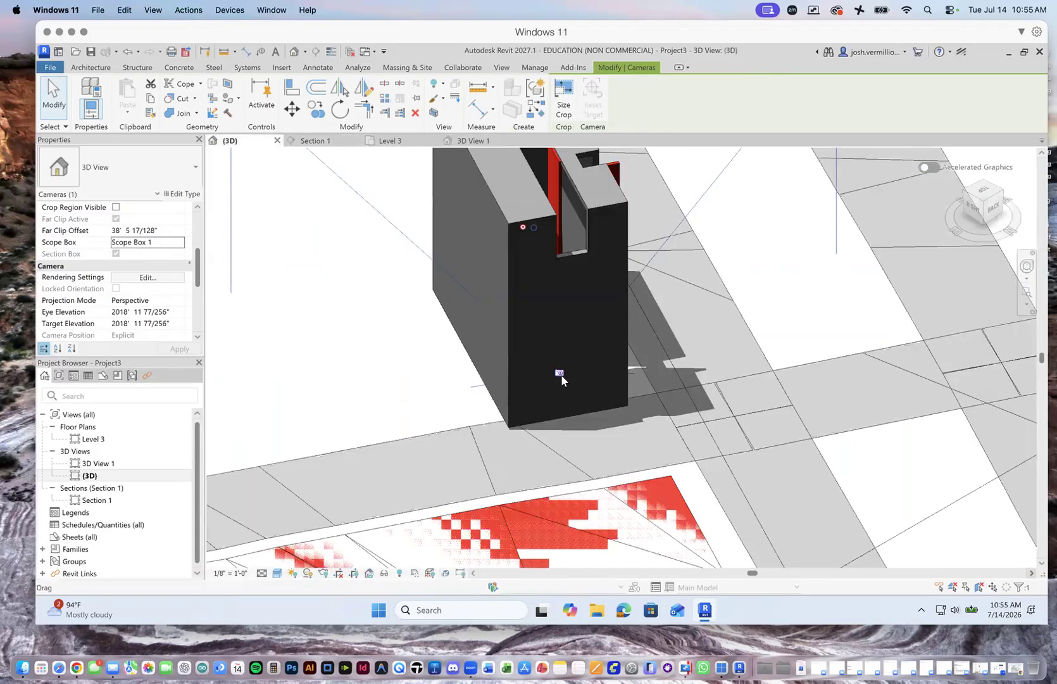
left_click_drag(557, 372, 575, 339)
scroll(623, 371, "down", 1)
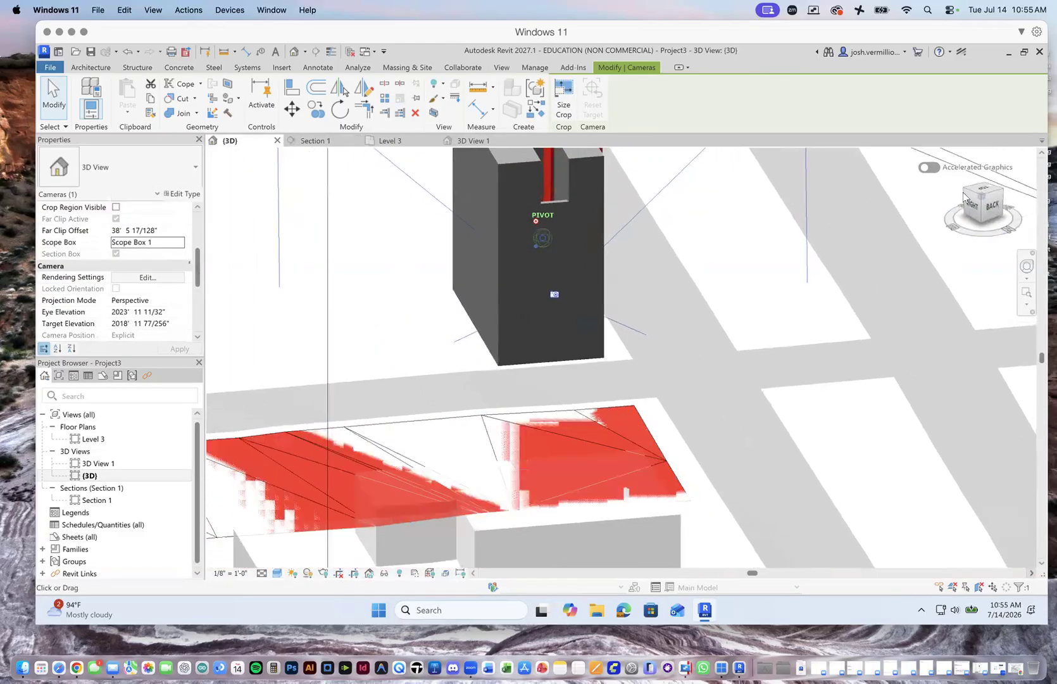
Examine the imported building's slot and the extent of the Rhino composition in the camera view 3D View 1.
left_click(475, 140)
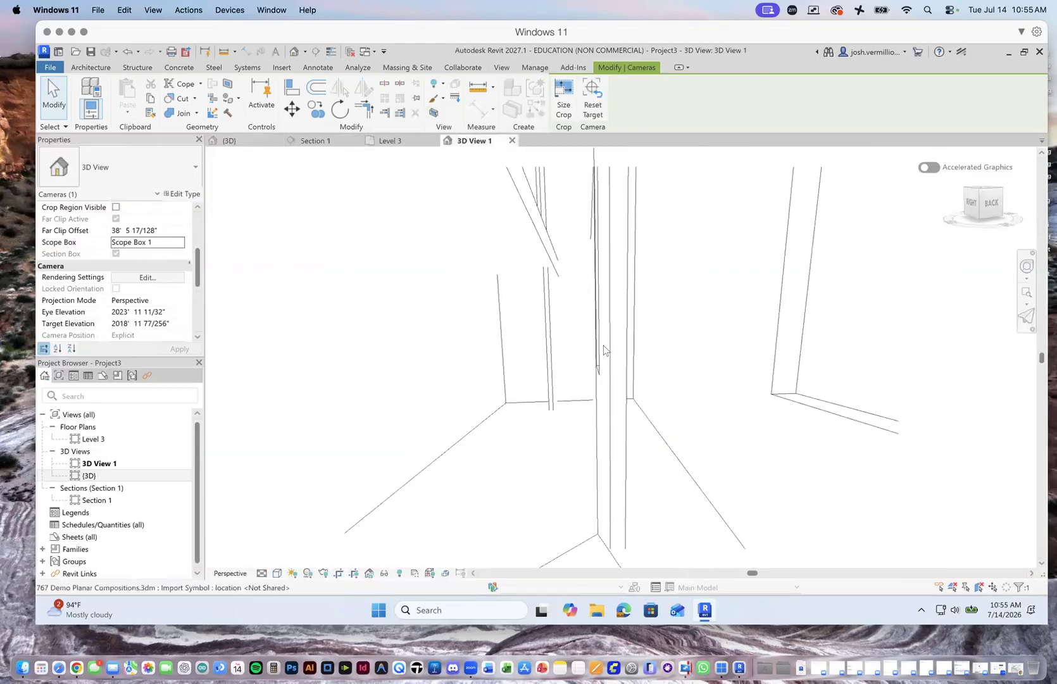
scroll(667, 410, "down", 4)
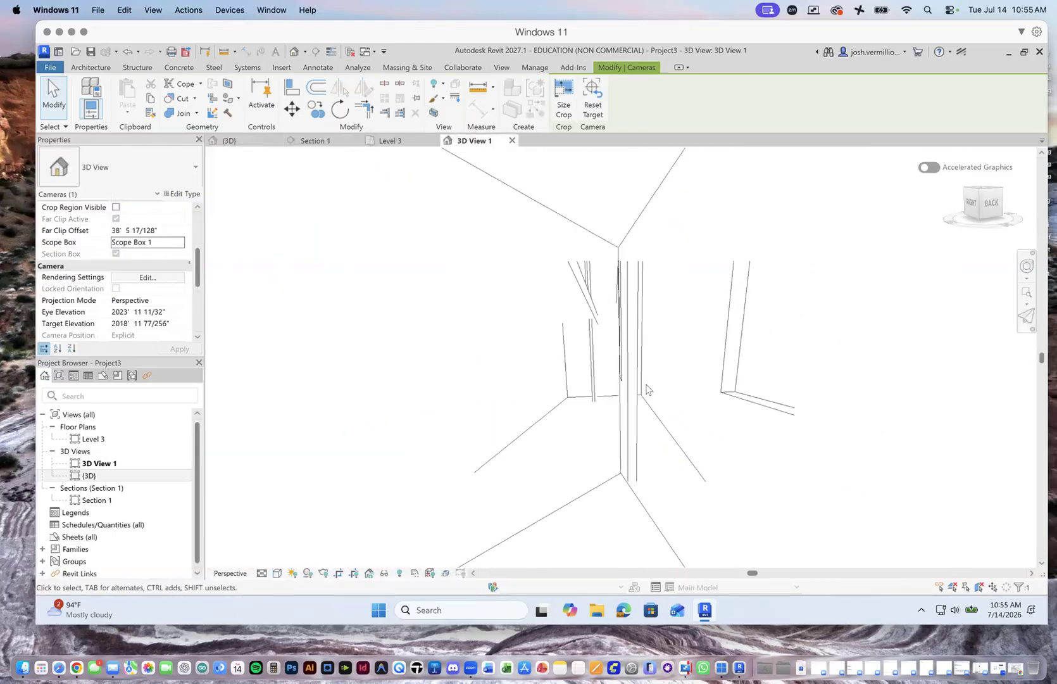
scroll(263, 315, "down", 1)
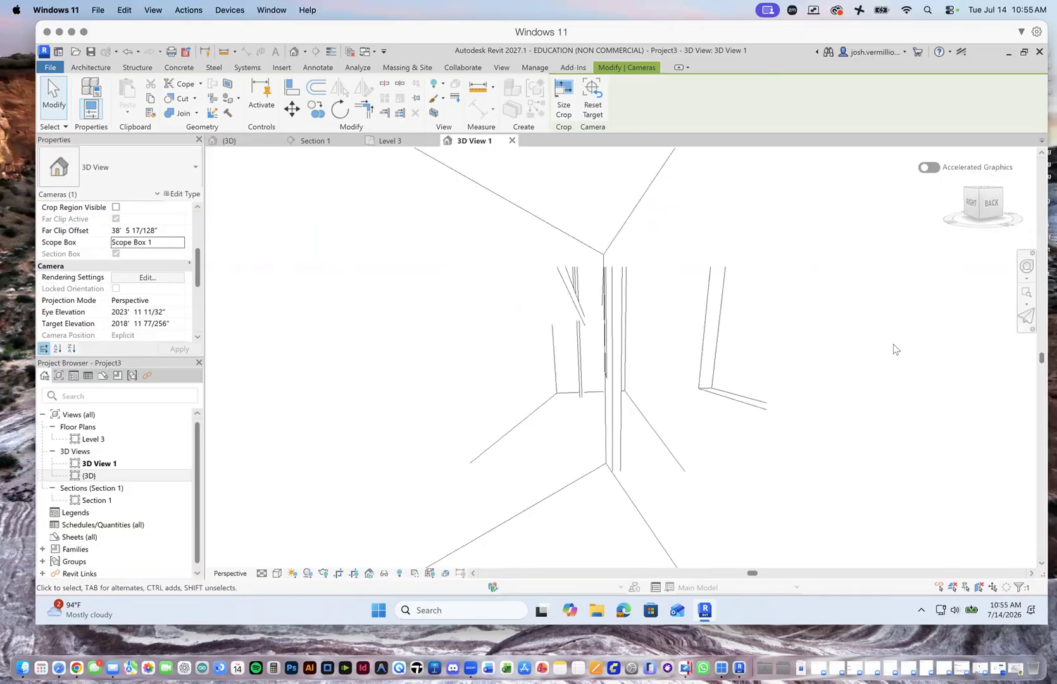
scroll(879, 335, "down", 3)
scroll(831, 346, "up", 4)
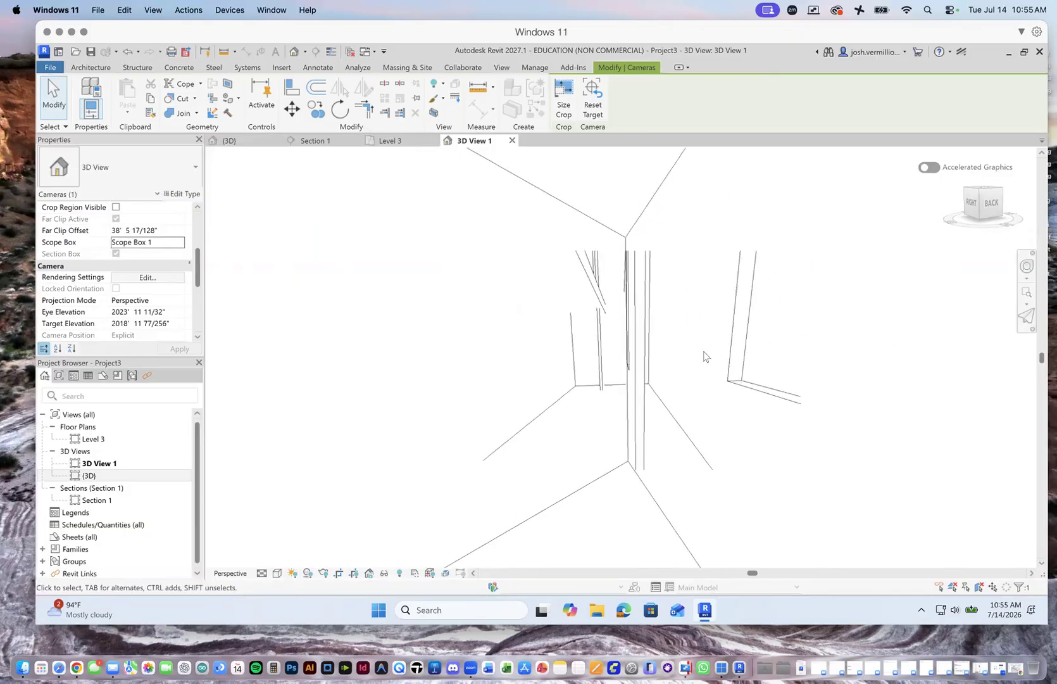
scroll(704, 356, "up", 3)
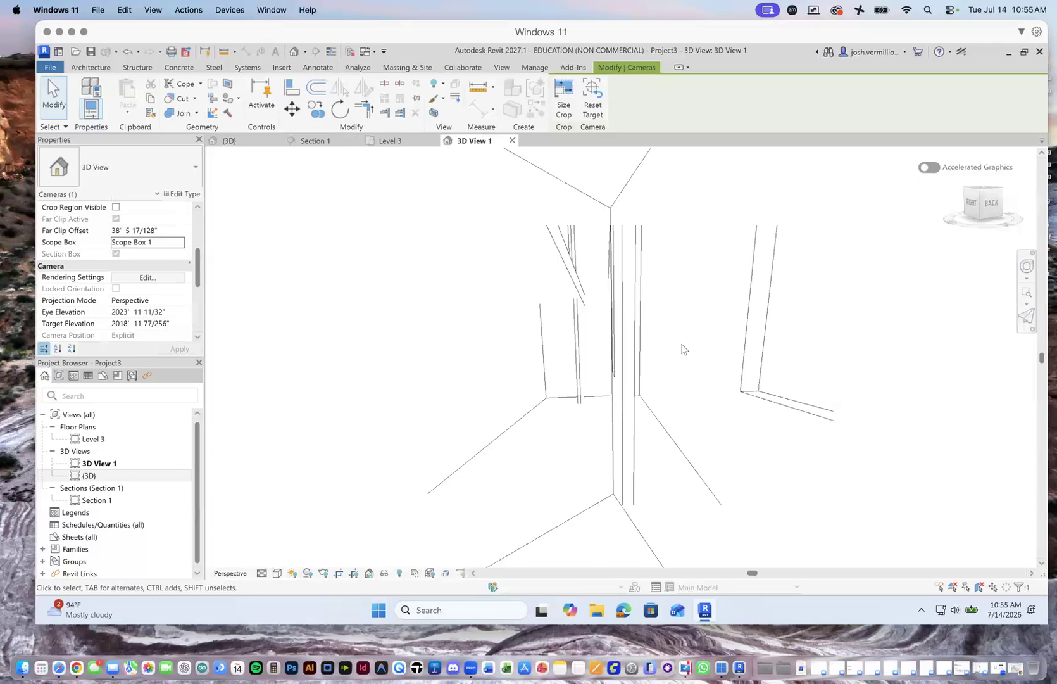
left_click(570, 236)
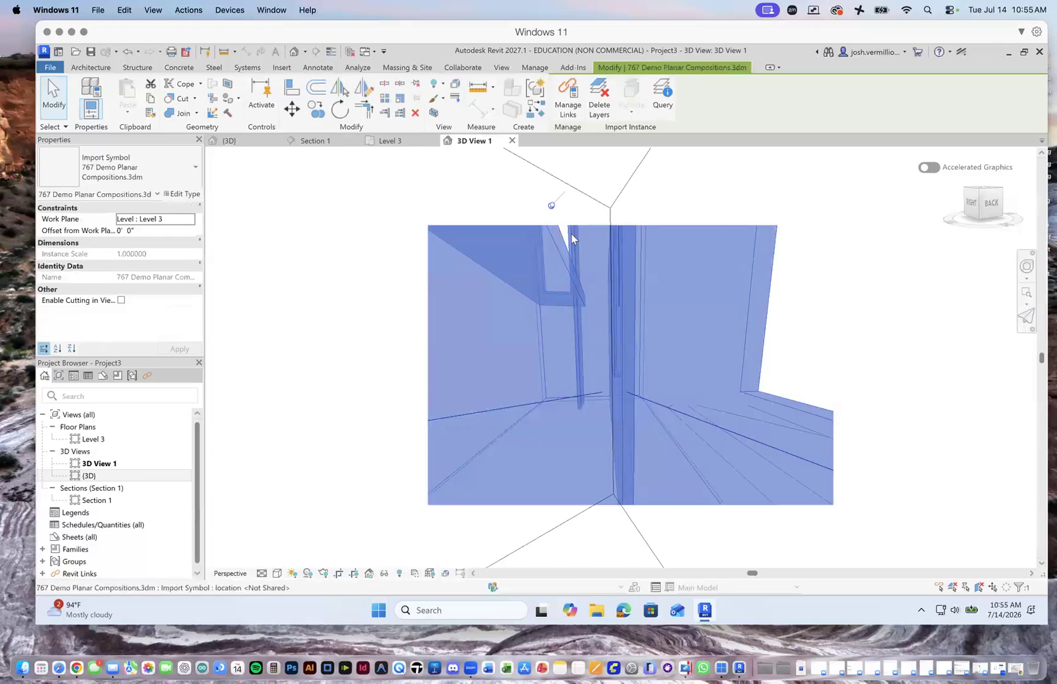
key("Delete")
left_click(328, 281)
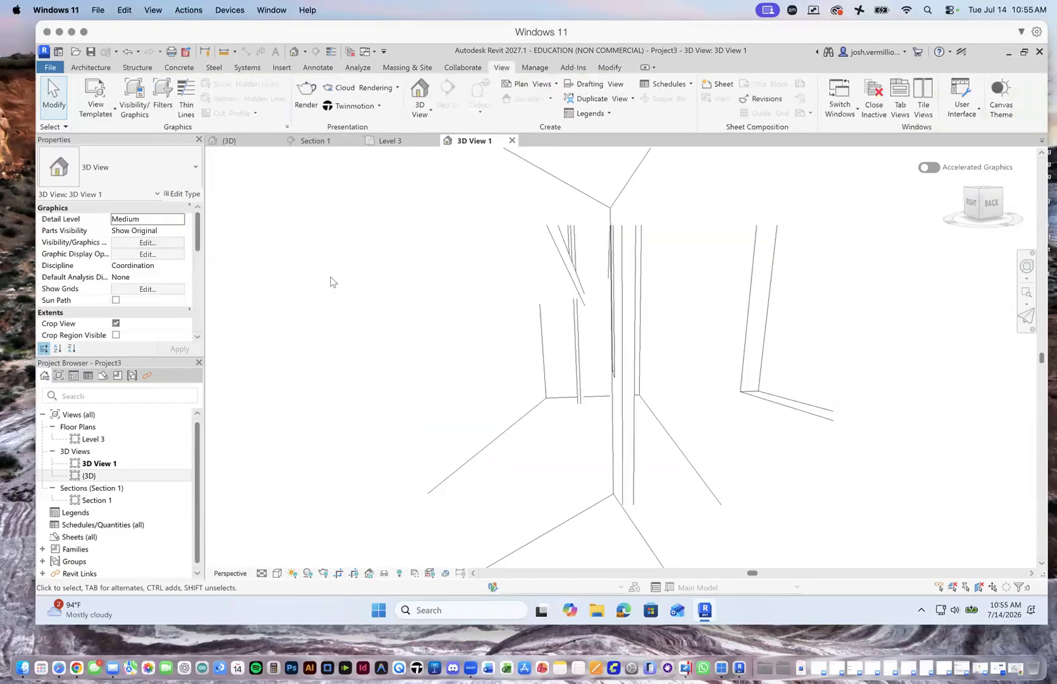
Delete the {3D} and 3D View 1 views from the project, without saving or changing the reminder intervals.
right_click(94, 474)
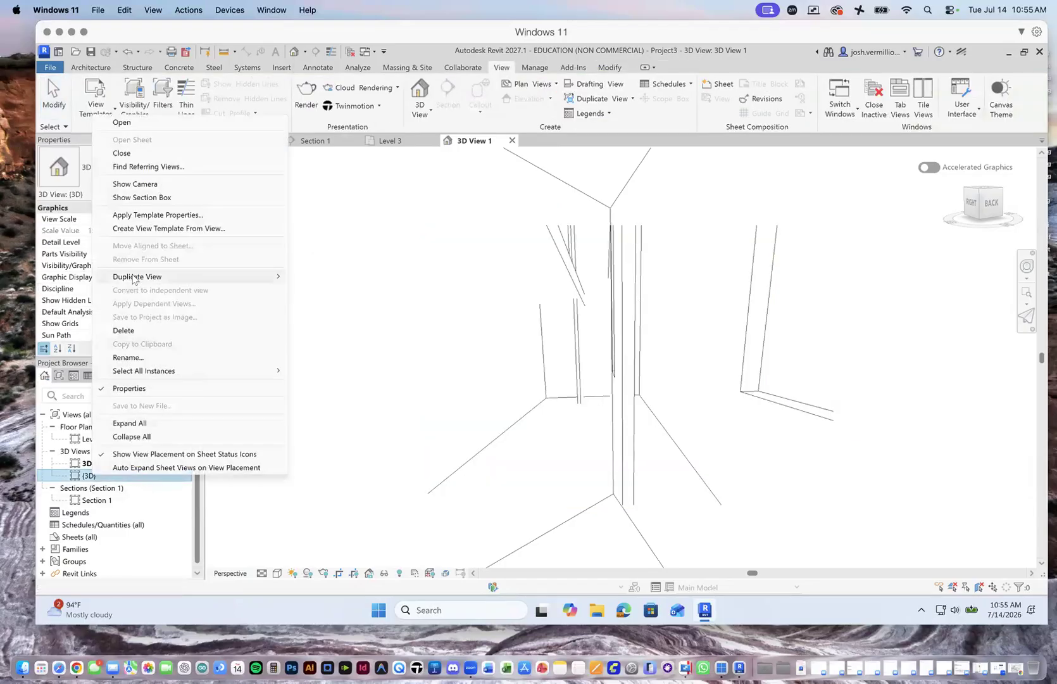
left_click(134, 329)
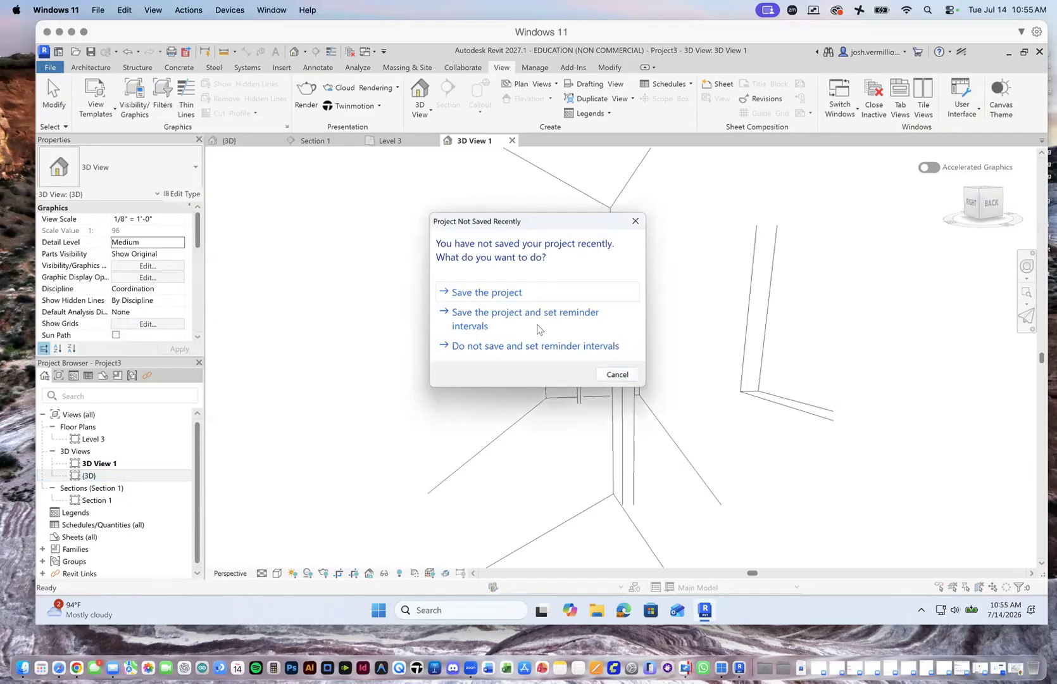
left_click(521, 346)
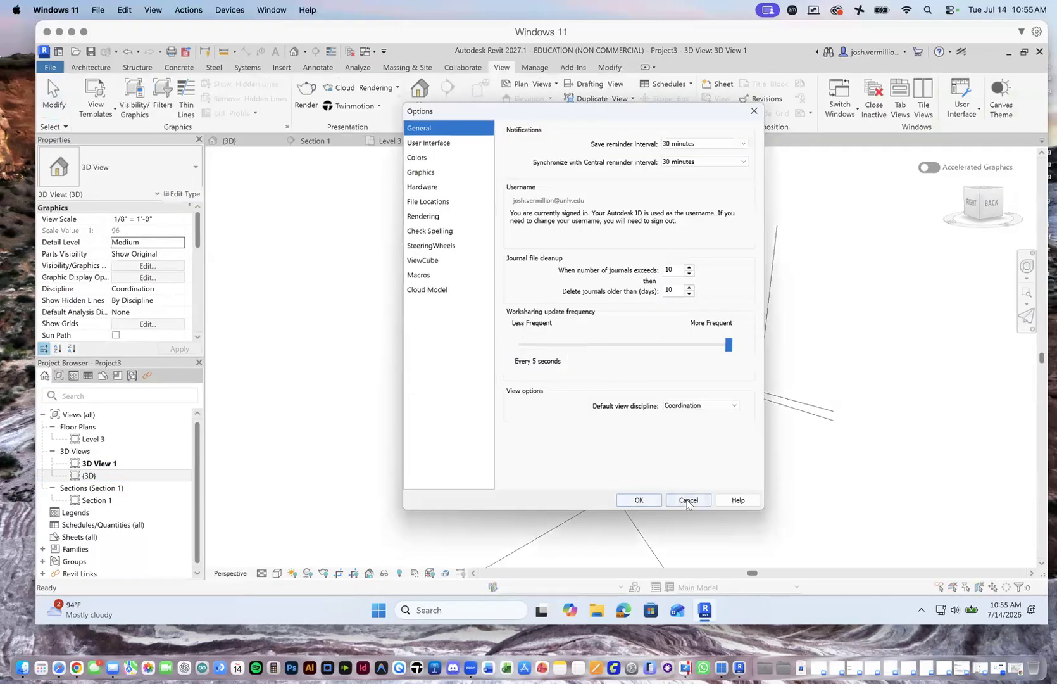
left_click(687, 500)
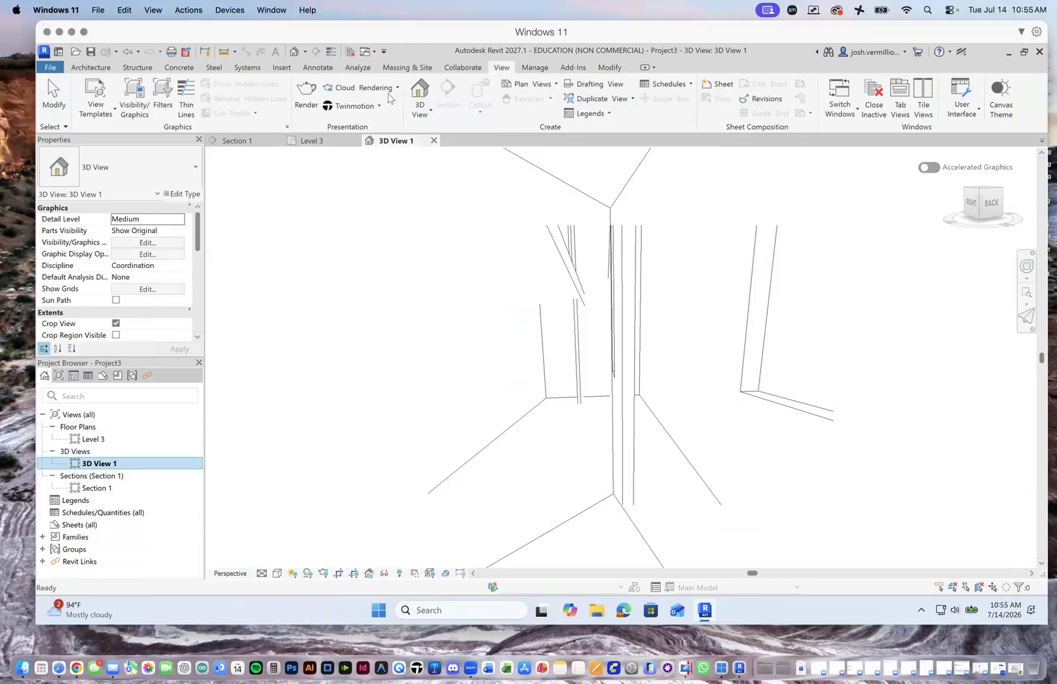
right_click(108, 465)
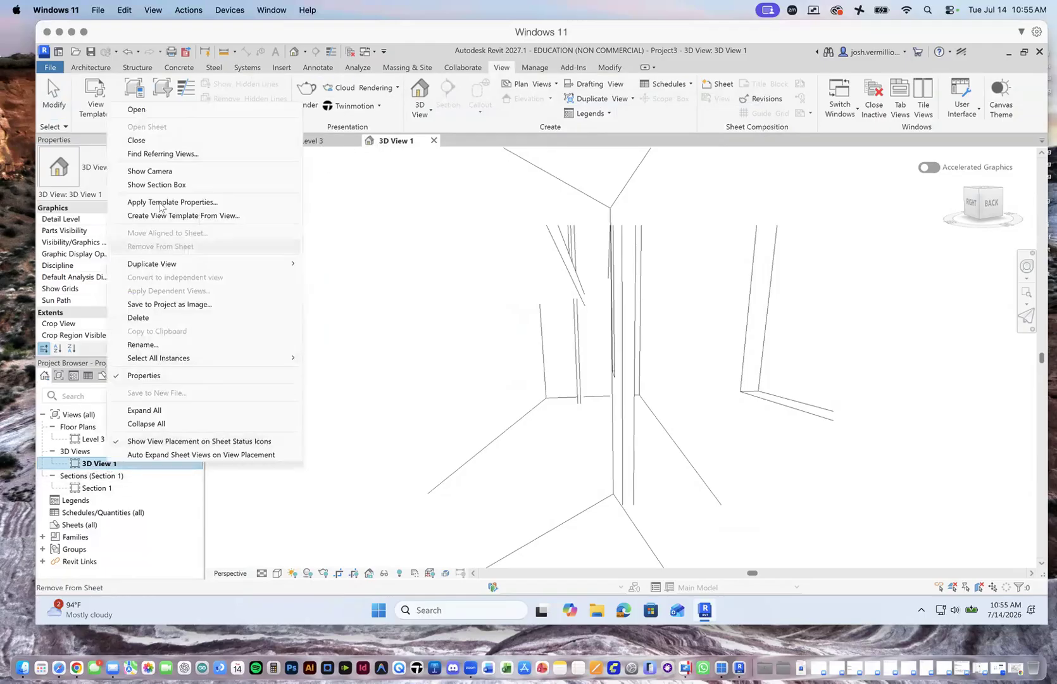
left_click(152, 318)
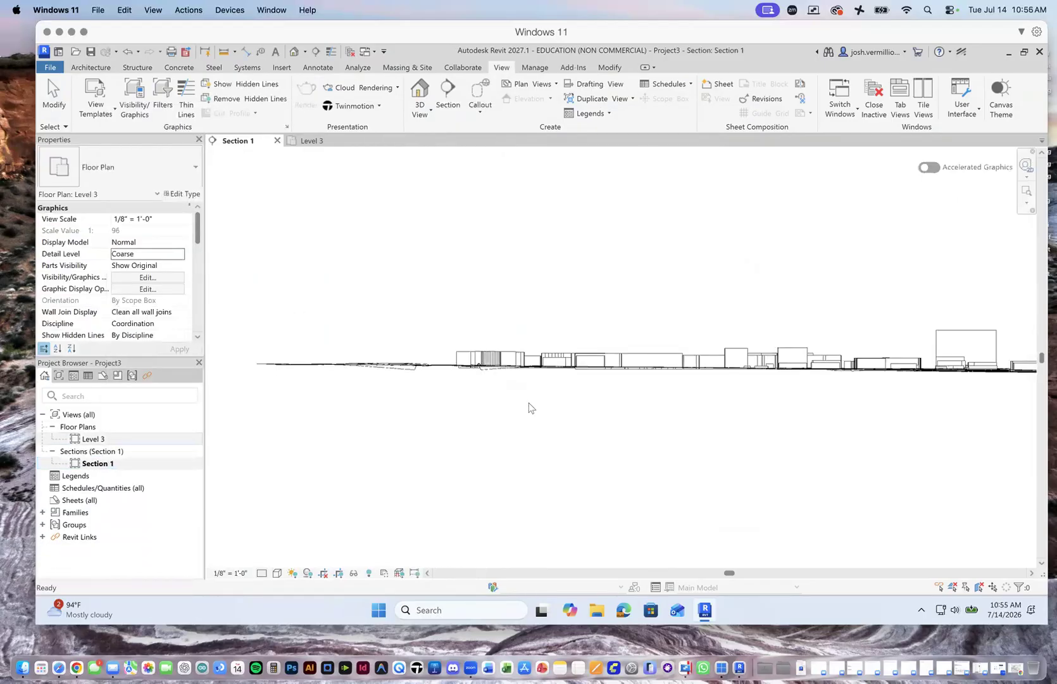
Create a new default 3D view and assign Scope Box 1 to it.
scroll(529, 407, "down", 5)
left_click(432, 111)
left_click(445, 134)
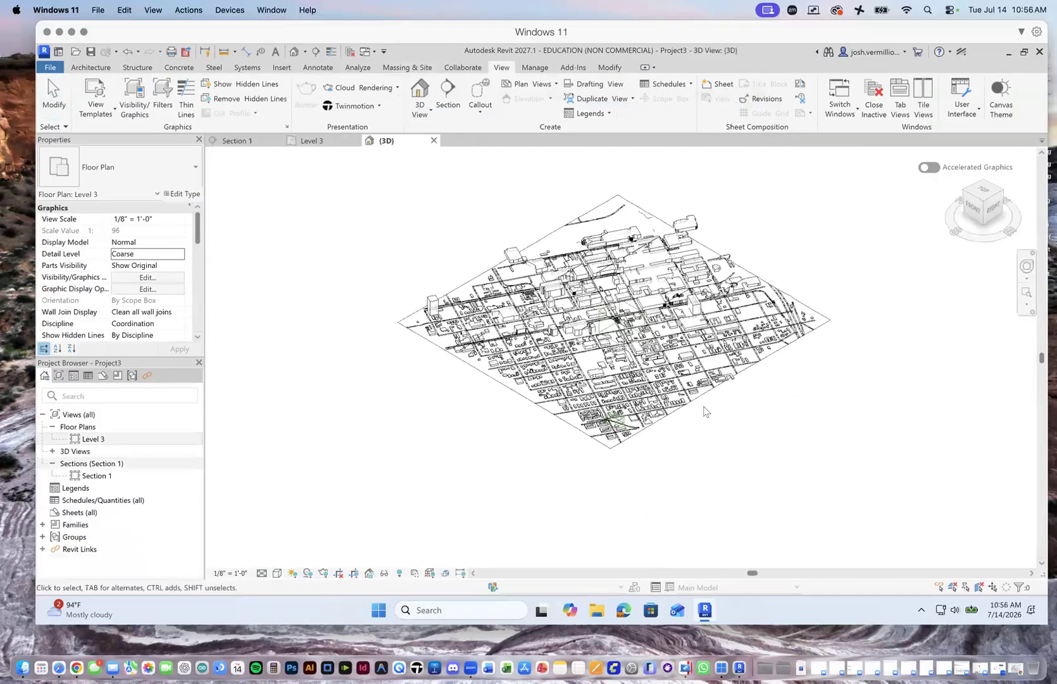
left_click_drag(198, 235, 196, 270)
left_click(158, 267)
left_click(180, 265)
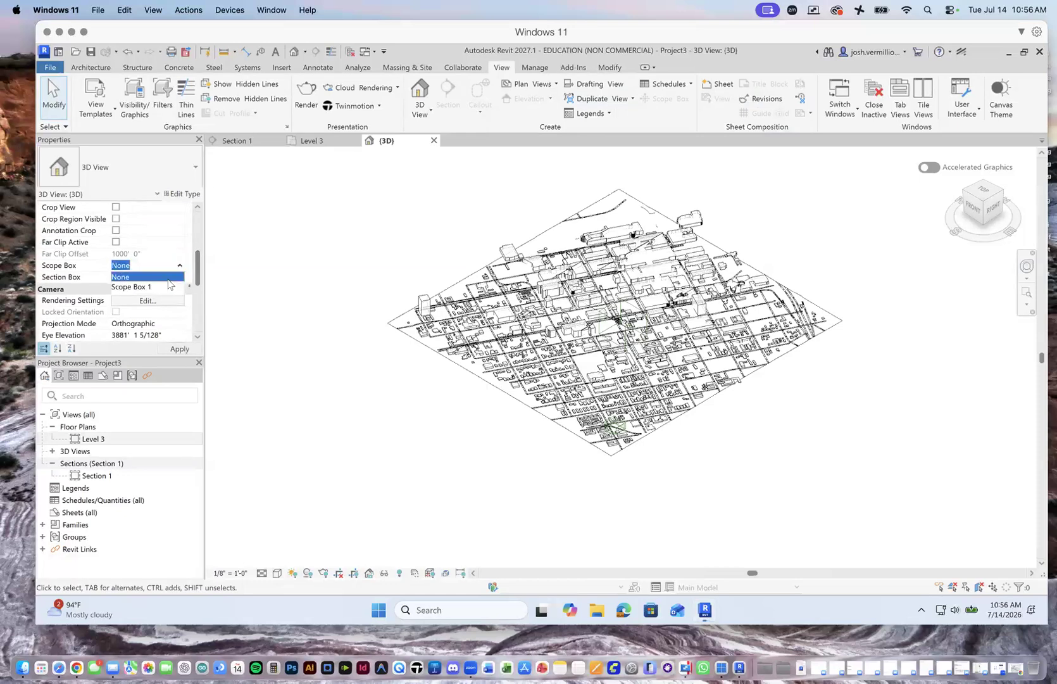
left_click(137, 288)
left_click(179, 348)
scroll(631, 328, "up", 8)
scroll(497, 305, "up", 4)
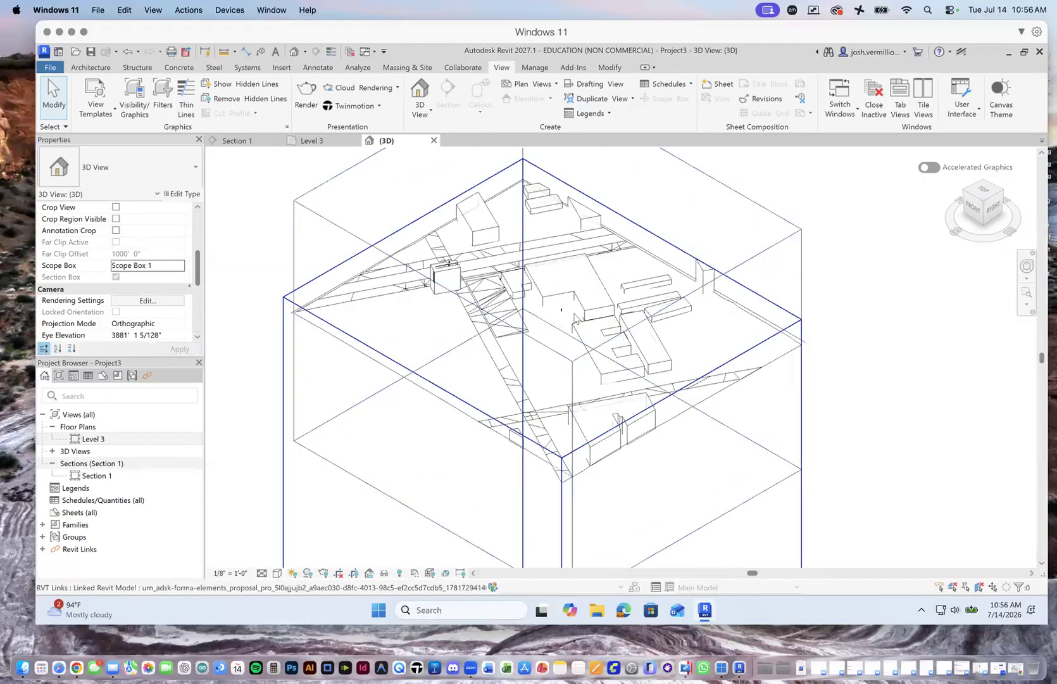
scroll(486, 299, "down", 5)
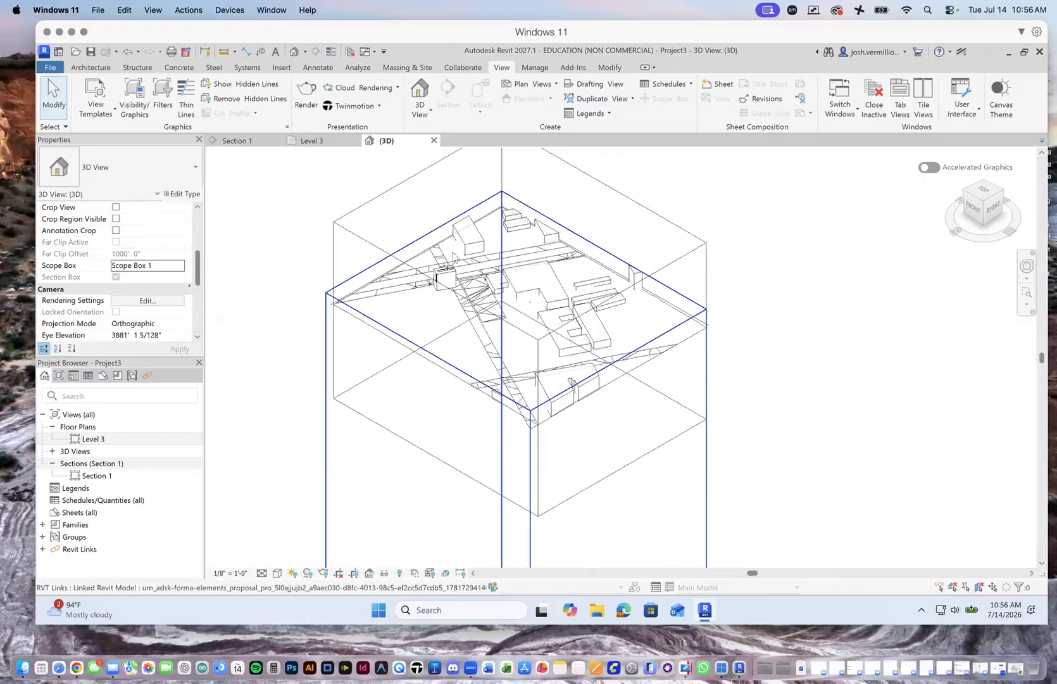
scroll(487, 275, "up", 6)
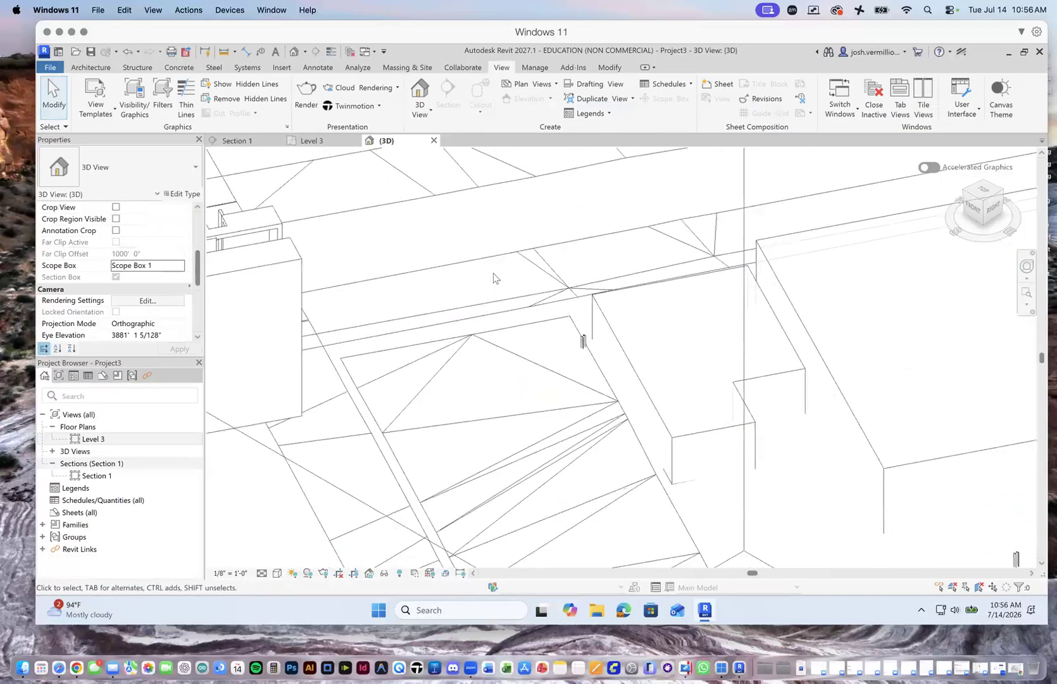
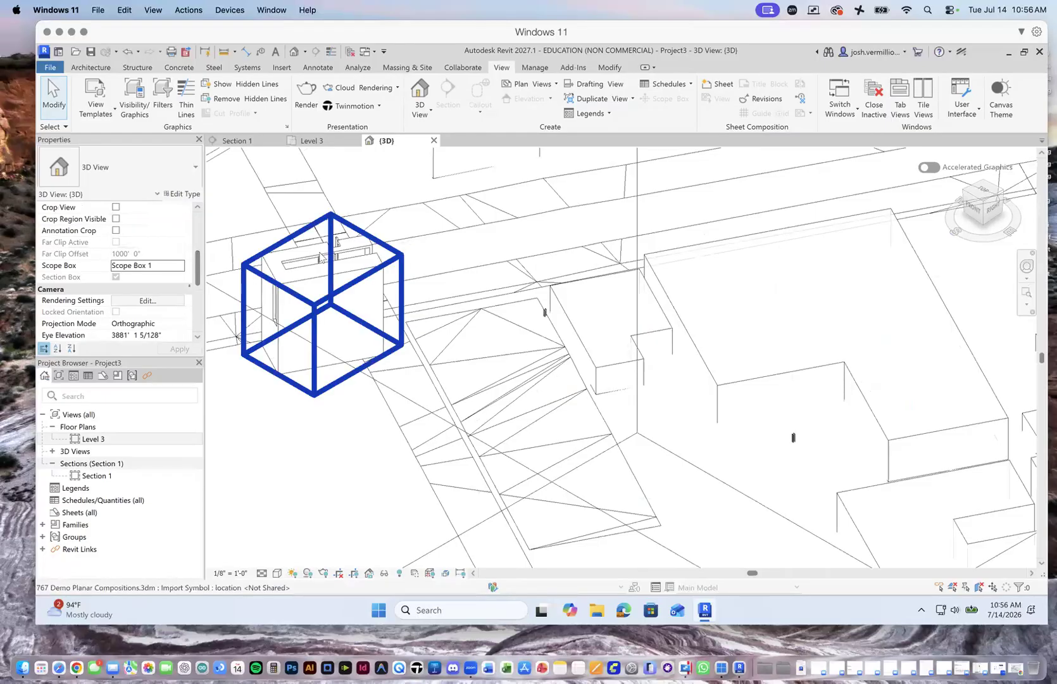
In the Level 3 floor plan, draw a section line lengthwise through the imported building, parallel to its long slot.
double_click(92, 439)
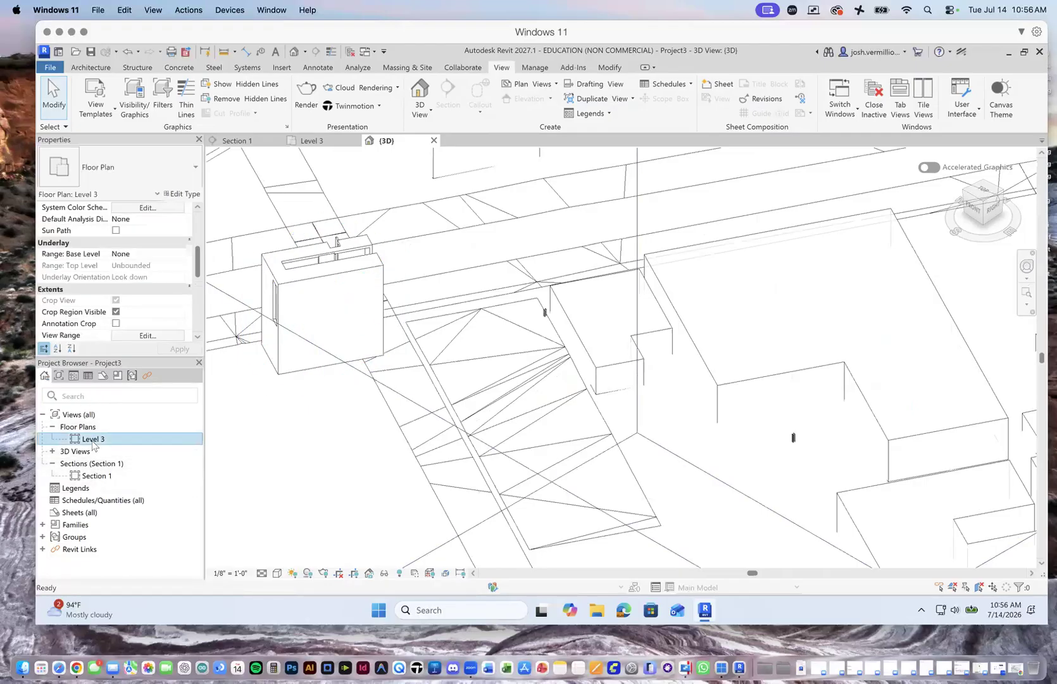
scroll(555, 406, "down", 3)
scroll(500, 443, "up", 2)
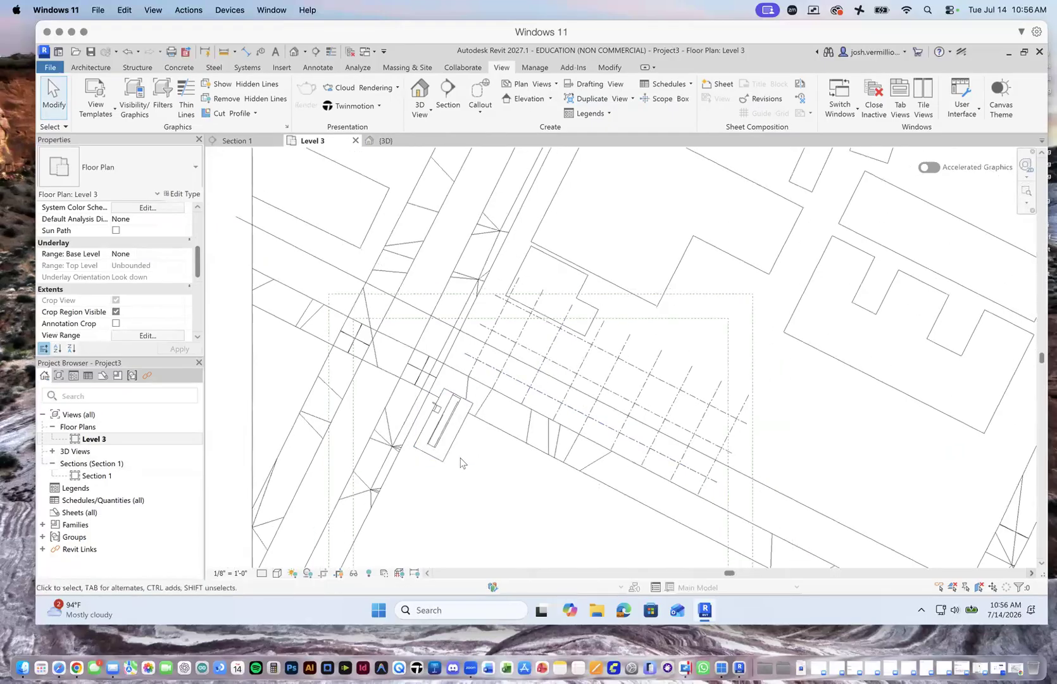
left_click(447, 92)
left_click(415, 478)
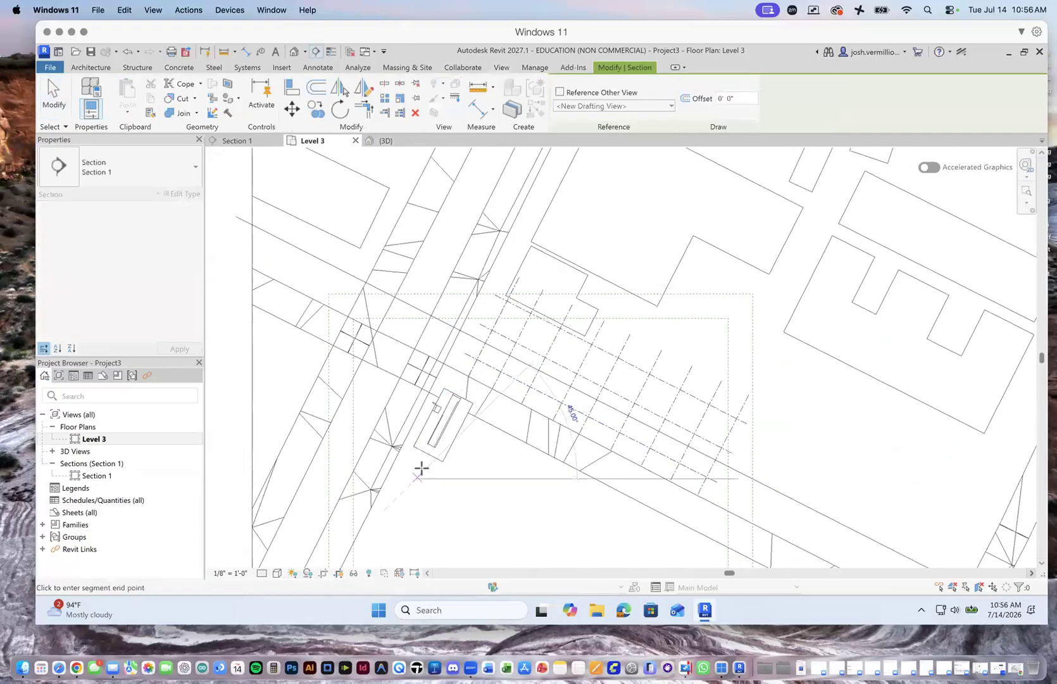
left_click(467, 381)
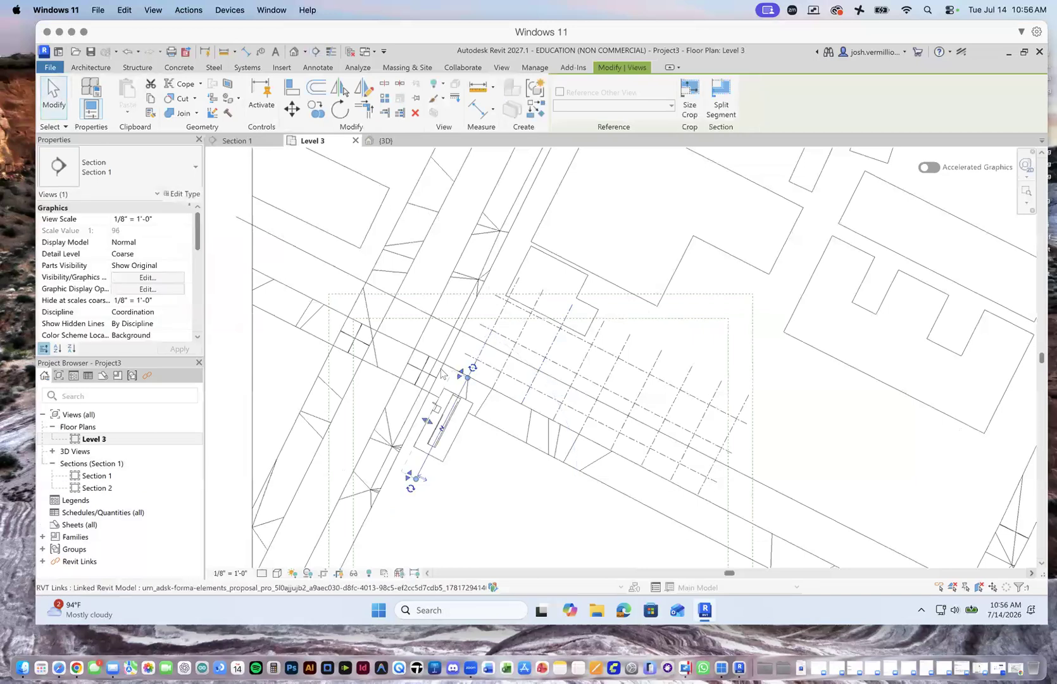
Open the Section 2 view and reshape its crop region, lowering the upper edge toward the imported building and widening both sides to include neighbouring buildings.
key("Escape")
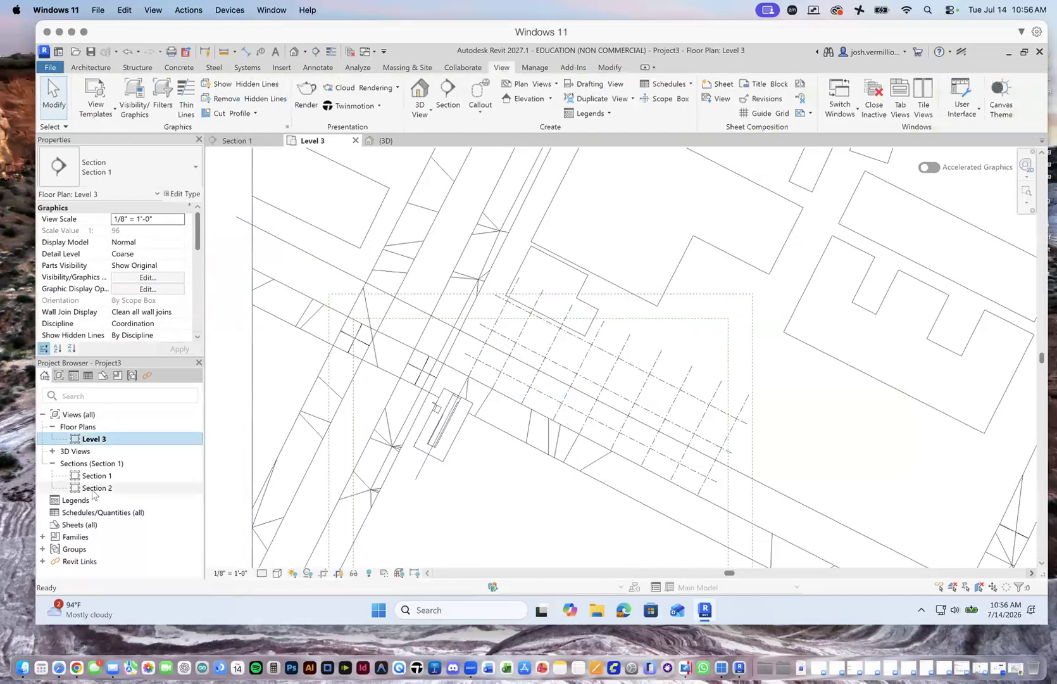
double_click(95, 488)
left_click(656, 398)
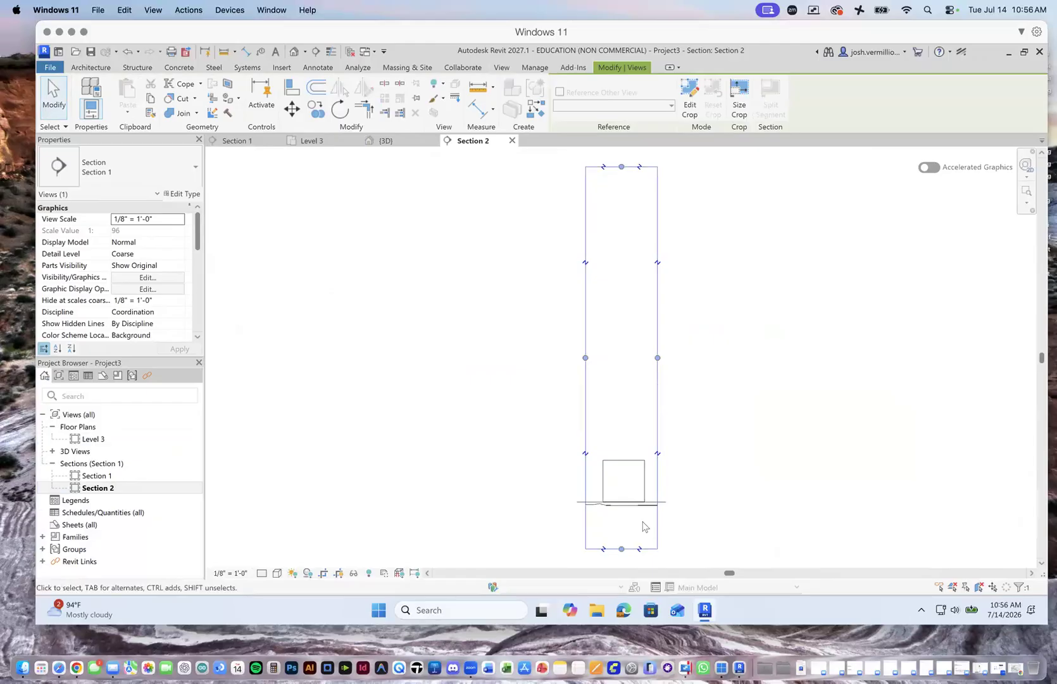
left_click_drag(621, 166, 621, 387)
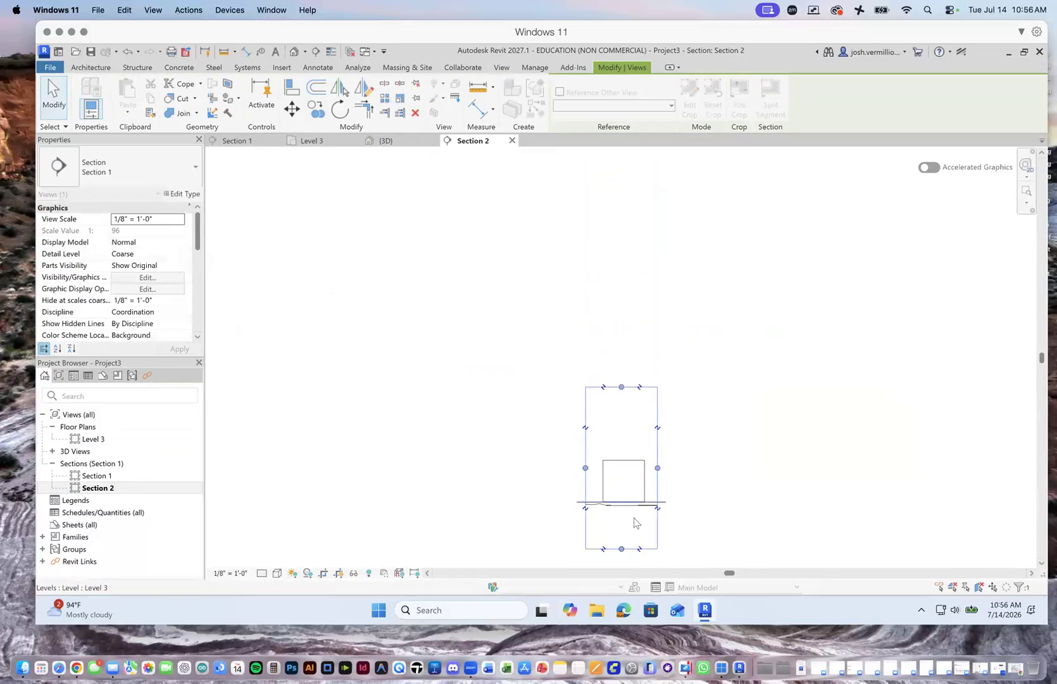
left_click_drag(585, 468, 449, 468)
left_click_drag(657, 468, 821, 468)
scroll(645, 519, "up", 1)
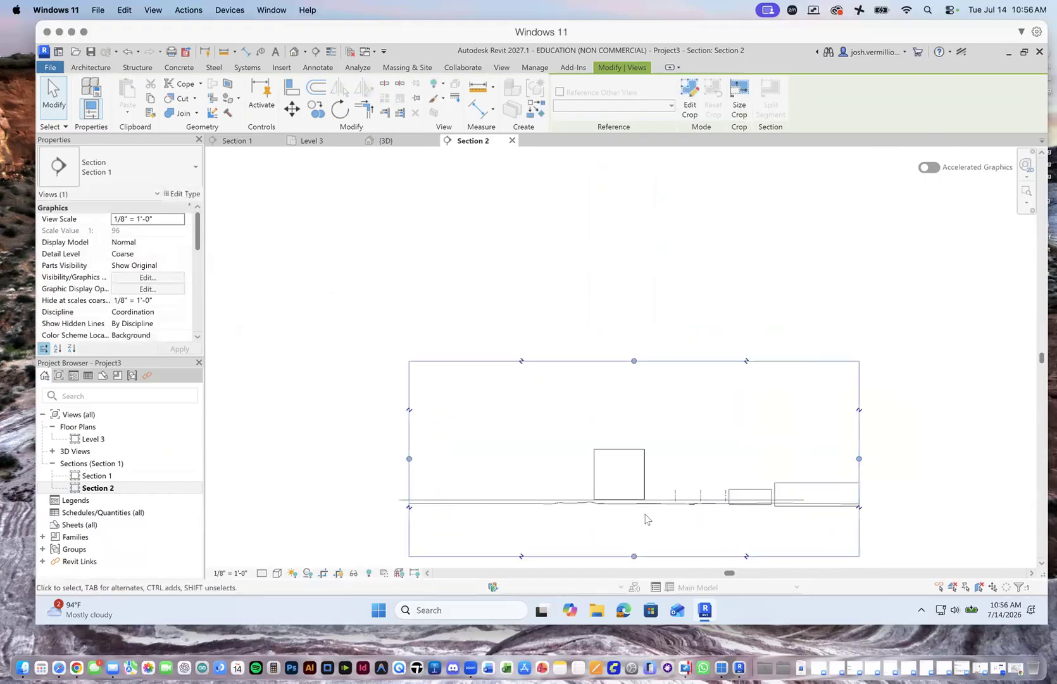
scroll(645, 519, "up", 1)
scroll(614, 297, "down", 3)
scroll(645, 387, "up", 2)
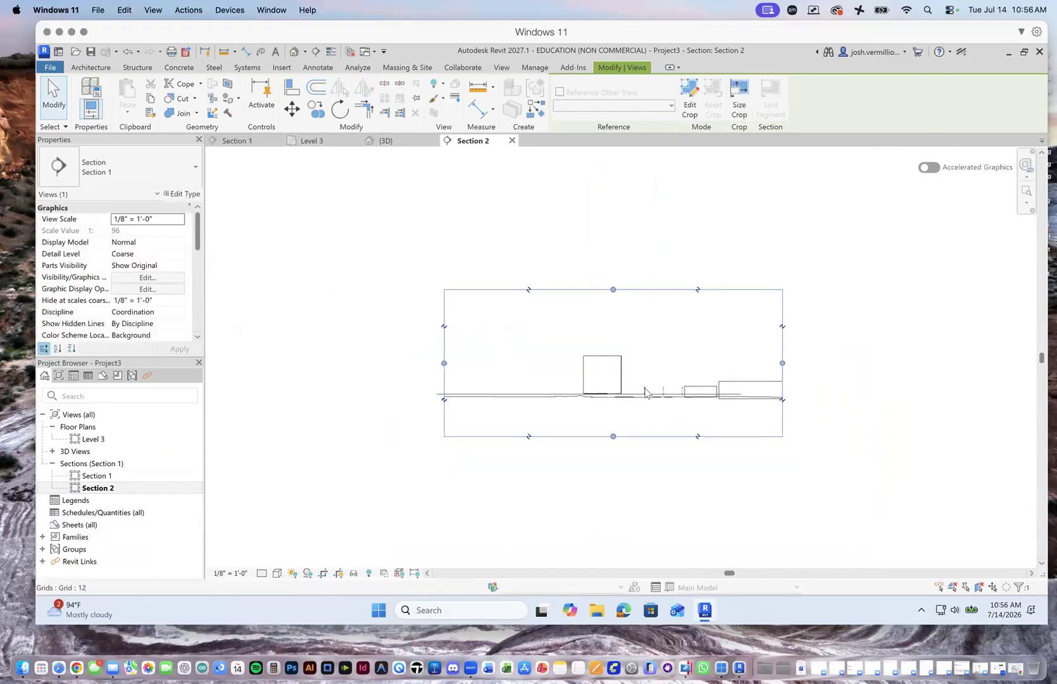
scroll(645, 392, "up", 2)
left_click(520, 171)
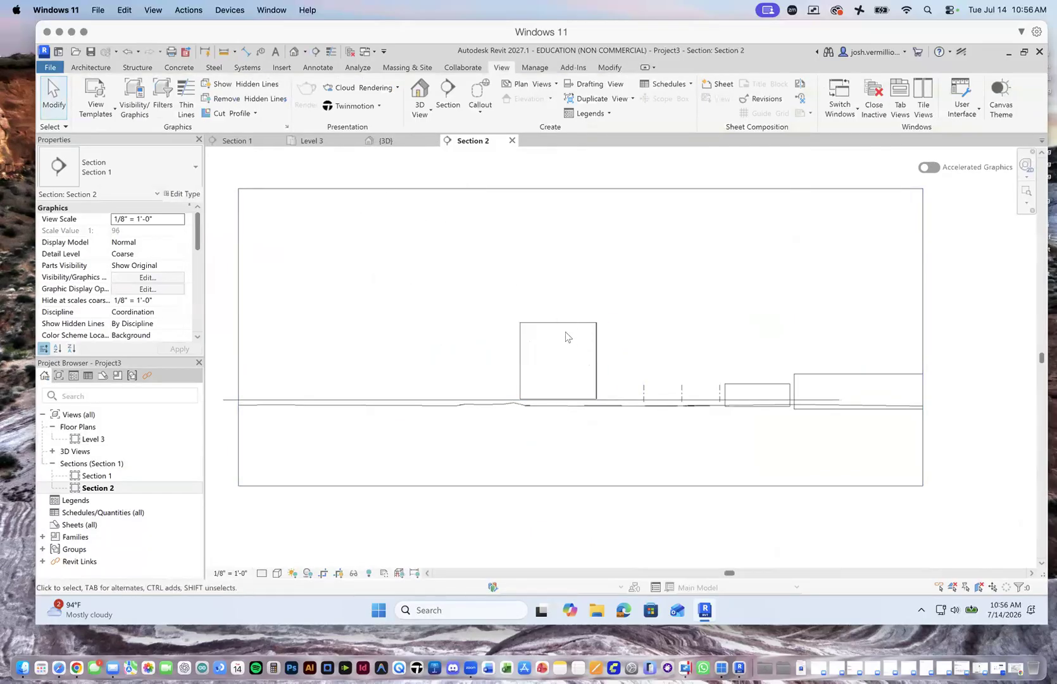
Inspect the imported 767 Demo Planar Compositions.3dm building in Section 2 by highlighting its geometry, leaving it deselected.
left_click(537, 324)
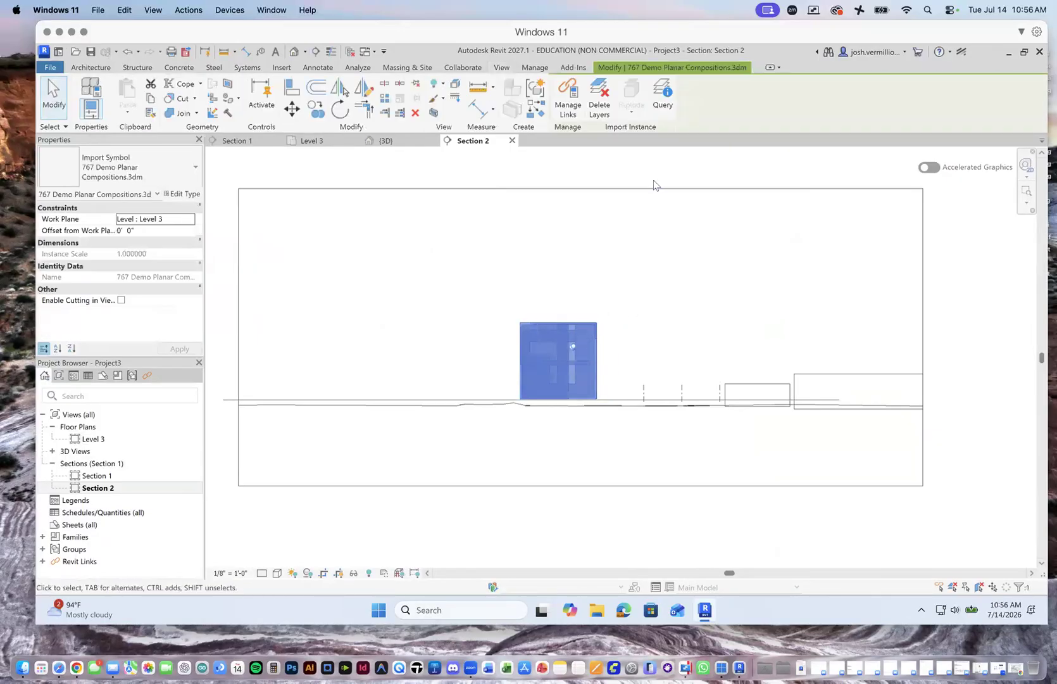
scroll(566, 350, "up", 3)
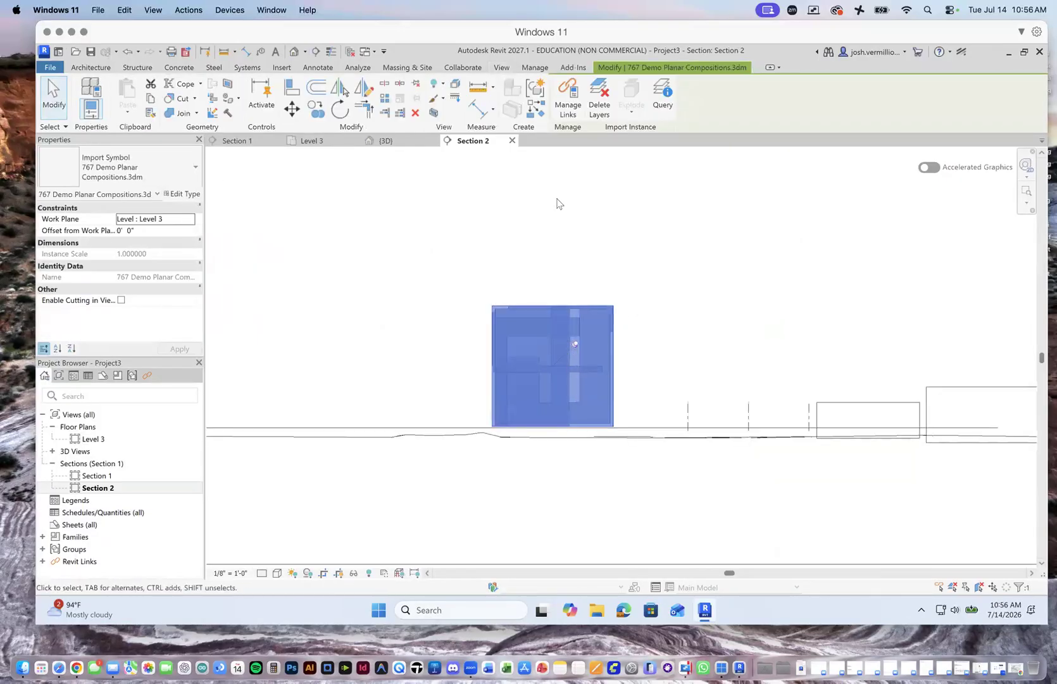
scroll(550, 263, "down", 3)
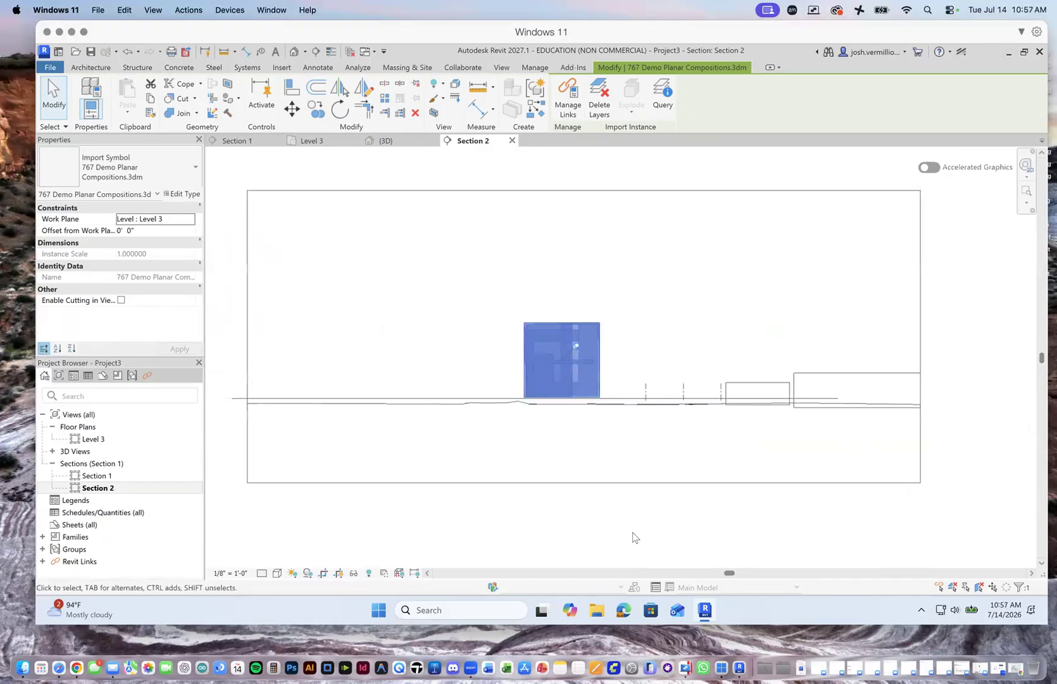
left_click(609, 178)
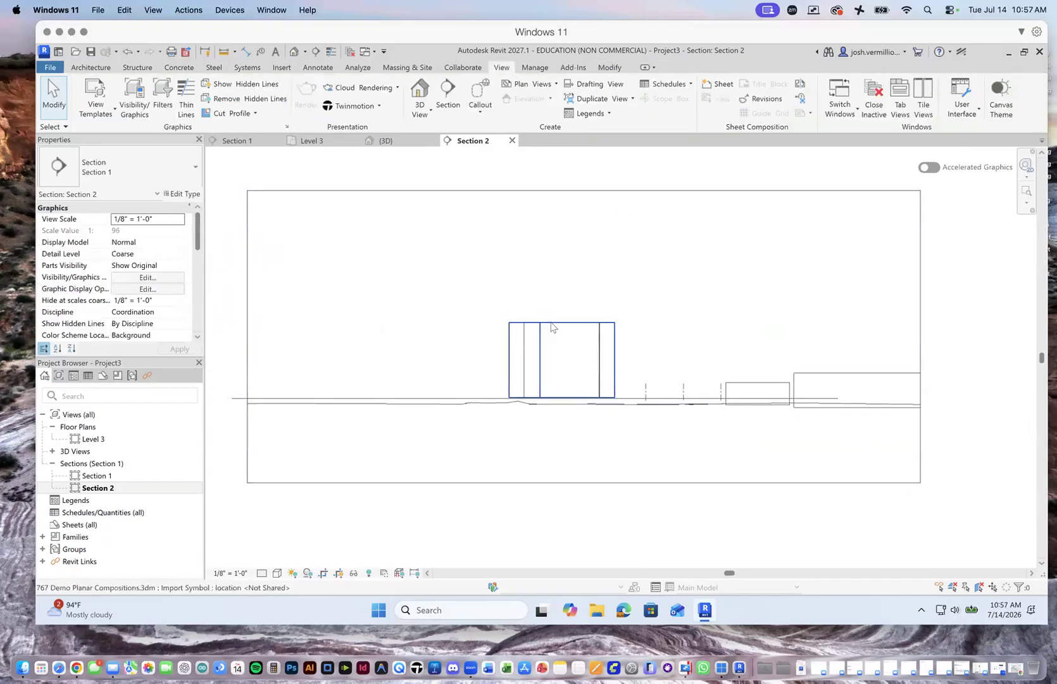
left_click(550, 326)
left_click(426, 176)
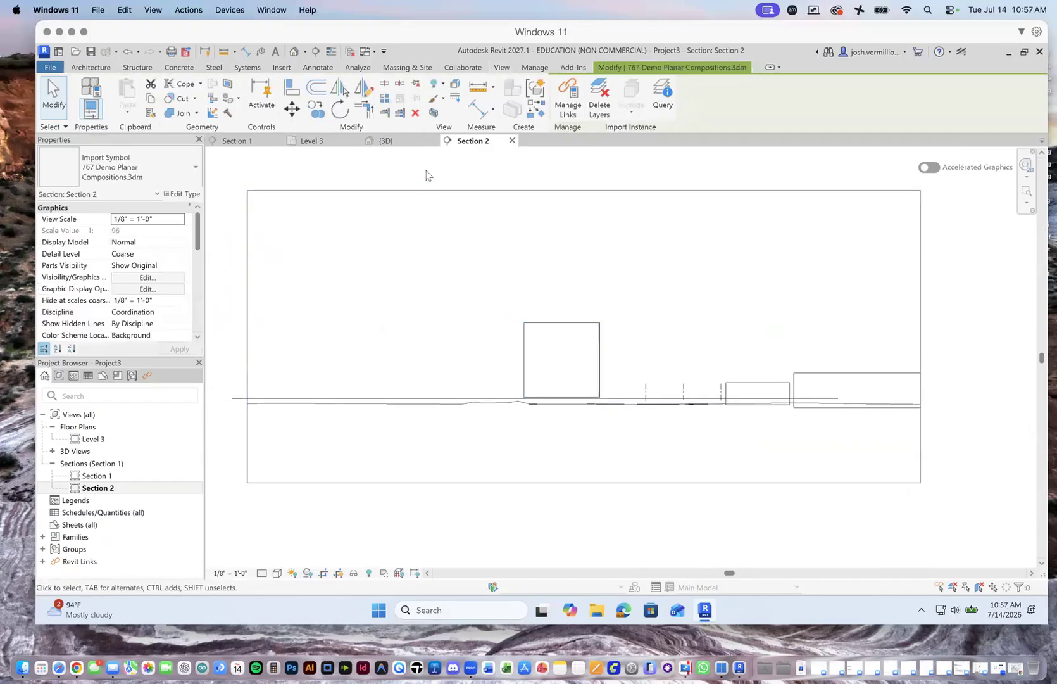
Review the model categories in Section 2's Visibility/Graphic Overrides, from Air Terminals down to Mass, without changing any settings.
left_click(131, 278)
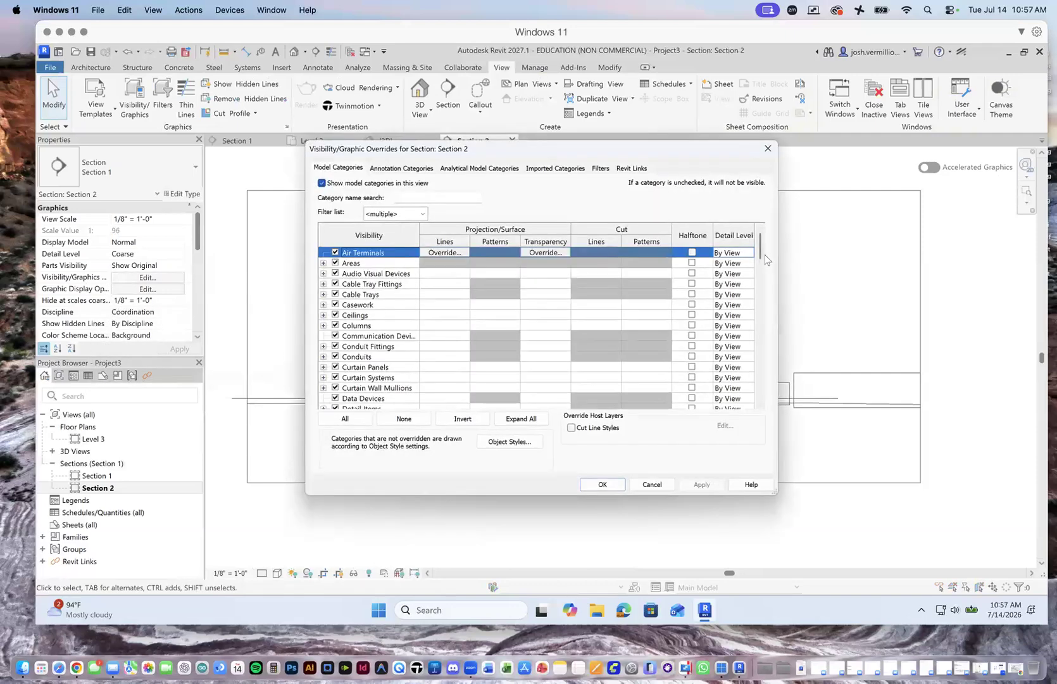
scroll(764, 259, "down", 8)
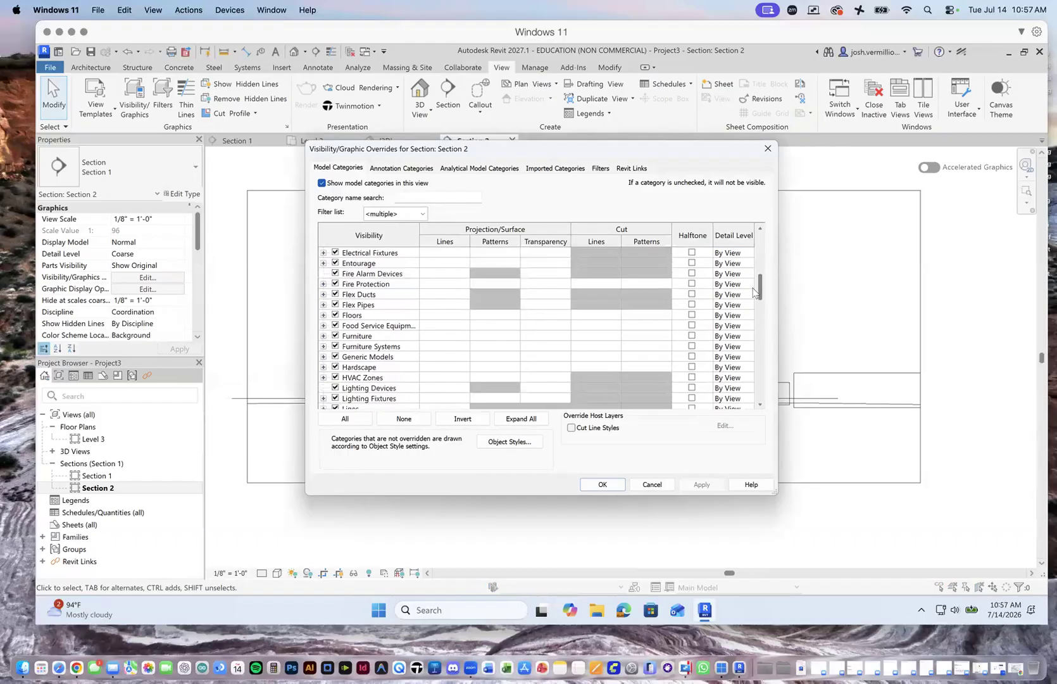
scroll(753, 293, "down", 1)
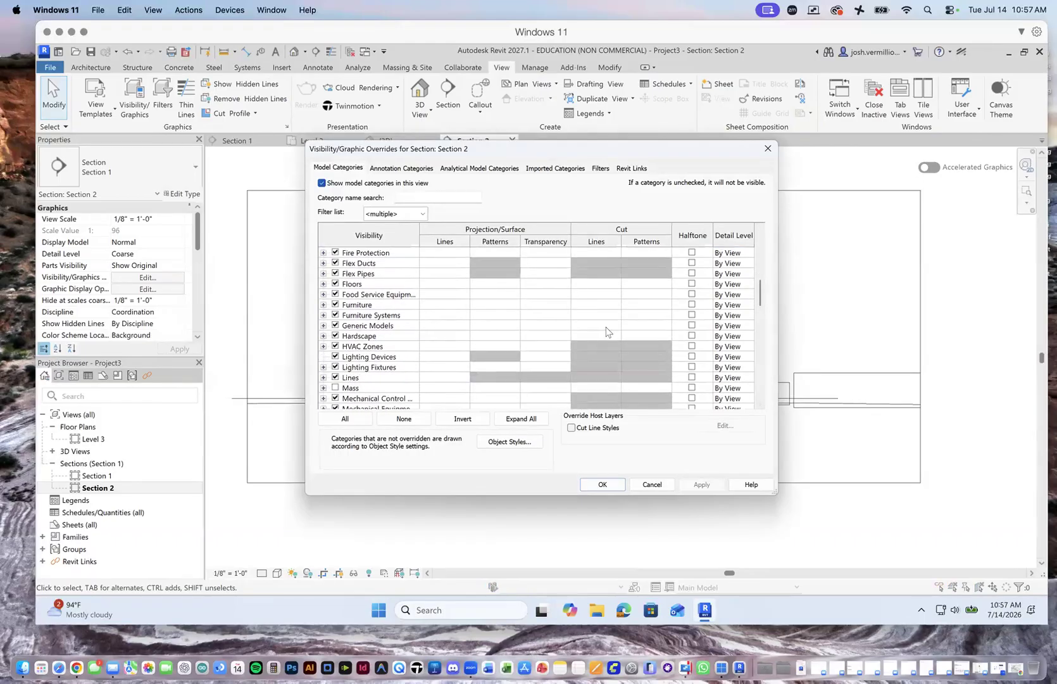
left_click(653, 484)
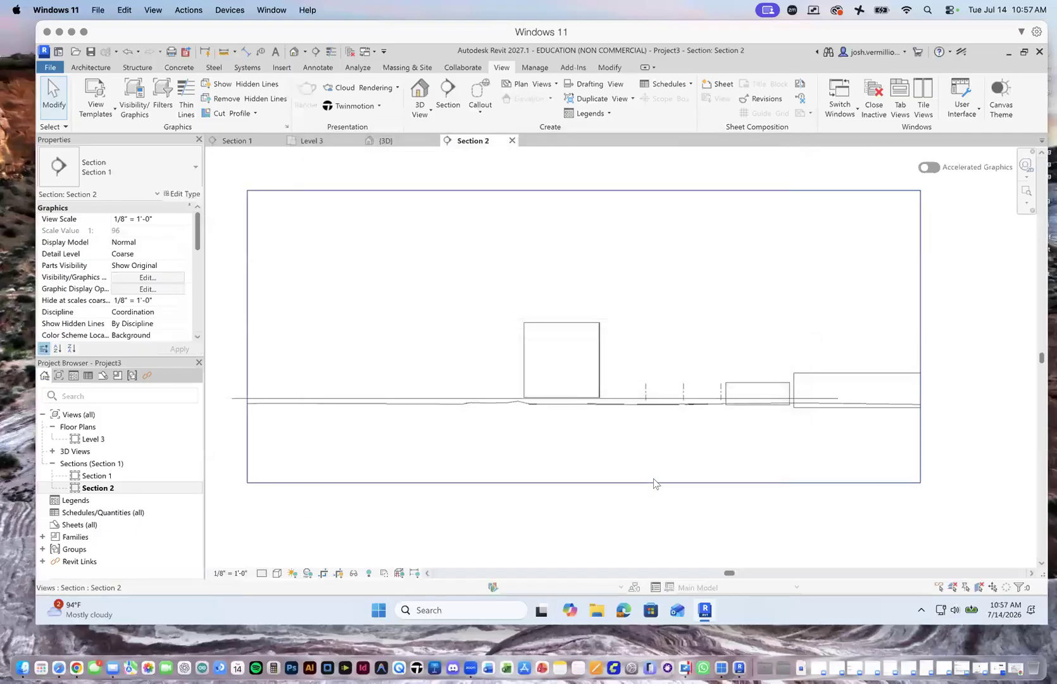